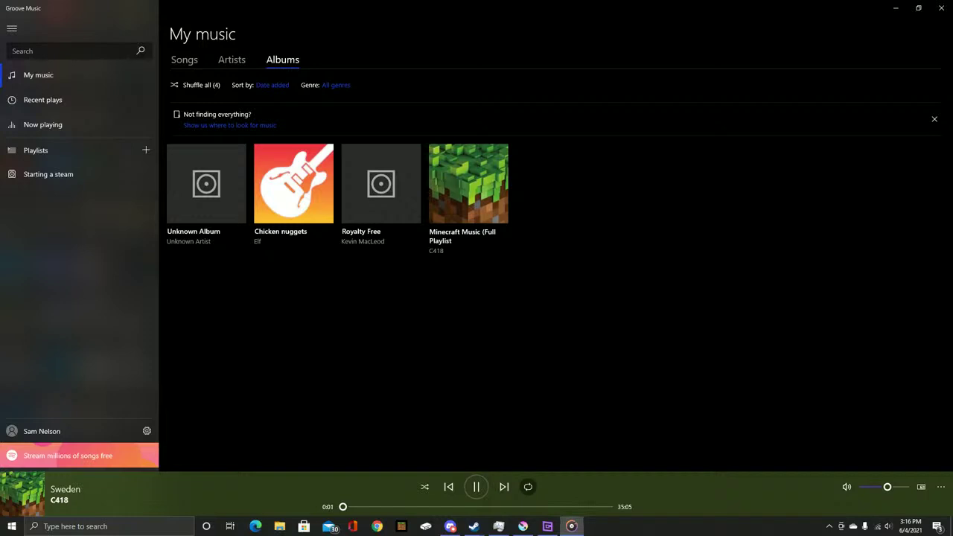
Drag New Piskel.png from the desktop onto the Krita canvas and insert it as a new layer
{"action": "left_click", "coordinate": [522, 527]}
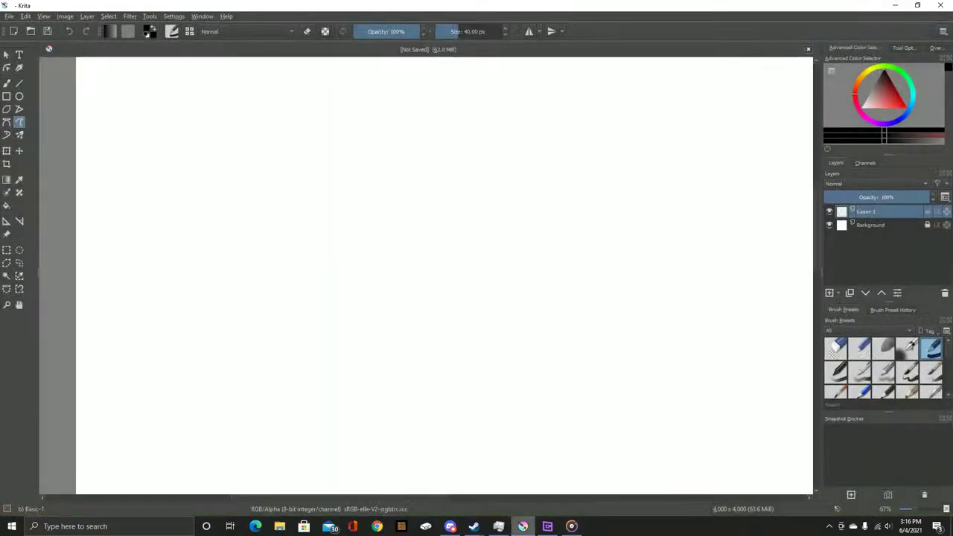
{"action": "left_click", "coordinate": [894, 5]}
{"action": "left_click", "coordinate": [895, 6]}
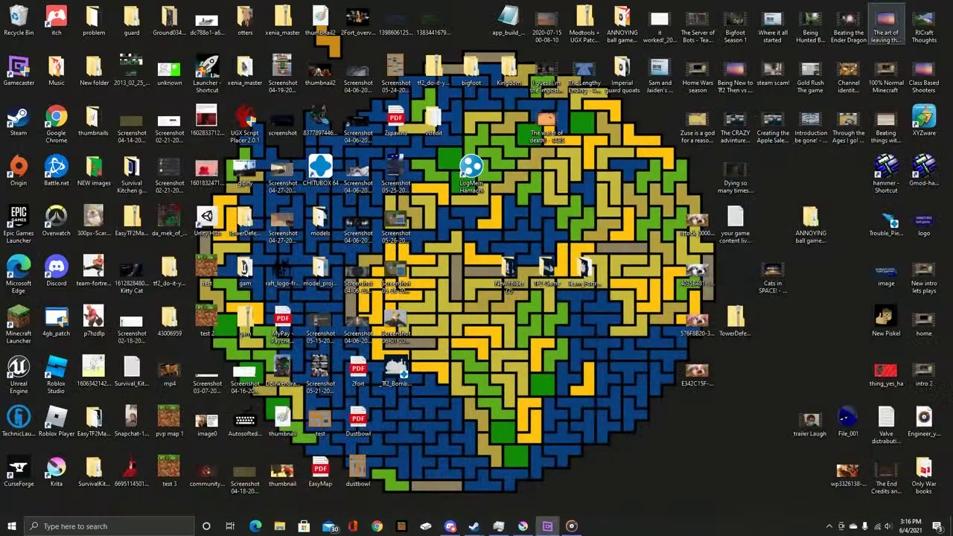
{"action": "mouse_move", "coordinate": [847, 469]}
{"action": "left_mouse_down"}
{"action": "mouse_move", "coordinate": [783, 447]}
{"action": "mouse_move", "coordinate": [610, 485]}
{"action": "mouse_move", "coordinate": [845, 473]}
{"action": "left_mouse_up"}
{"action": "left_click_drag", "start_coordinate": [886, 320], "coordinate": [558, 305]}
{"action": "left_click", "coordinate": [560, 308]}
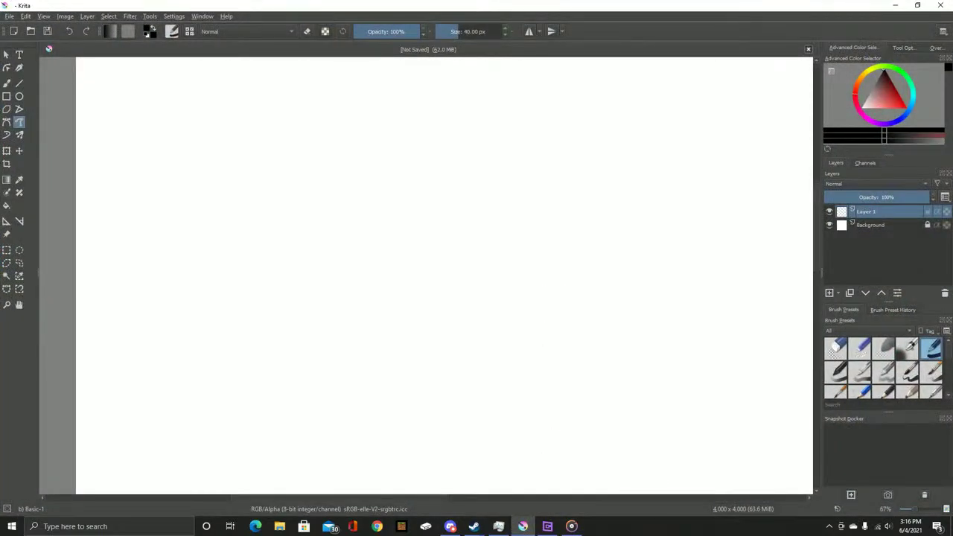
Scale the tiny thumbs-up sprite with Ctrl+T until it nearly fills the 4000 x 4000 canvas
{"action": "key", "text": "plus"}
{"action": "key", "text": "plus"}
{"action": "key", "text": "plus"}
{"action": "key", "text": "plus"}
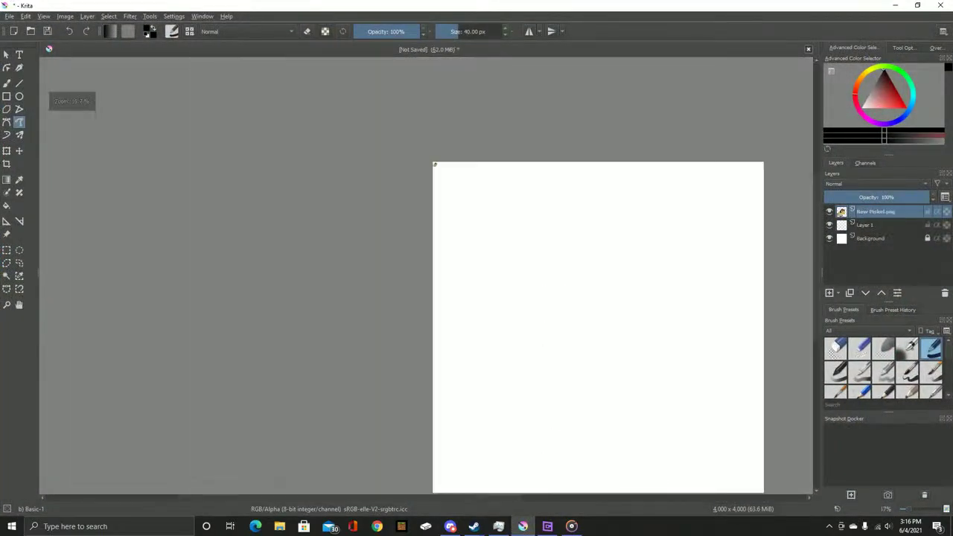
{"action": "key", "text": "plus"}
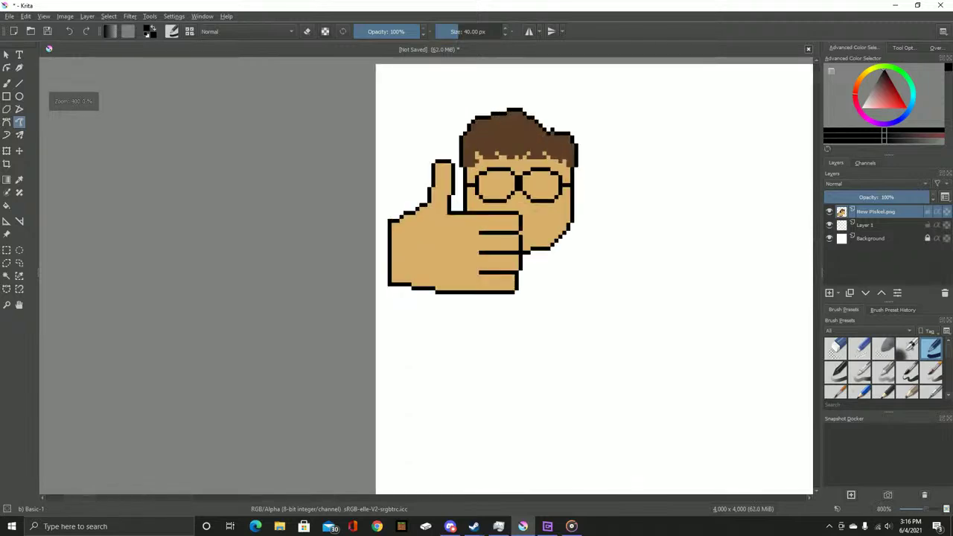
{"action": "key", "text": "plus"}
{"action": "key", "text": "plus"}
{"action": "key", "text": "minus"}
{"action": "key", "text": "minus"}
{"action": "key", "text": "minus"}
{"action": "key", "text": "minus"}
{"action": "key", "text": "minus"}
{"action": "key", "text": "minus"}
{"action": "key", "text": "minus"}
{"action": "key", "text": "minus"}
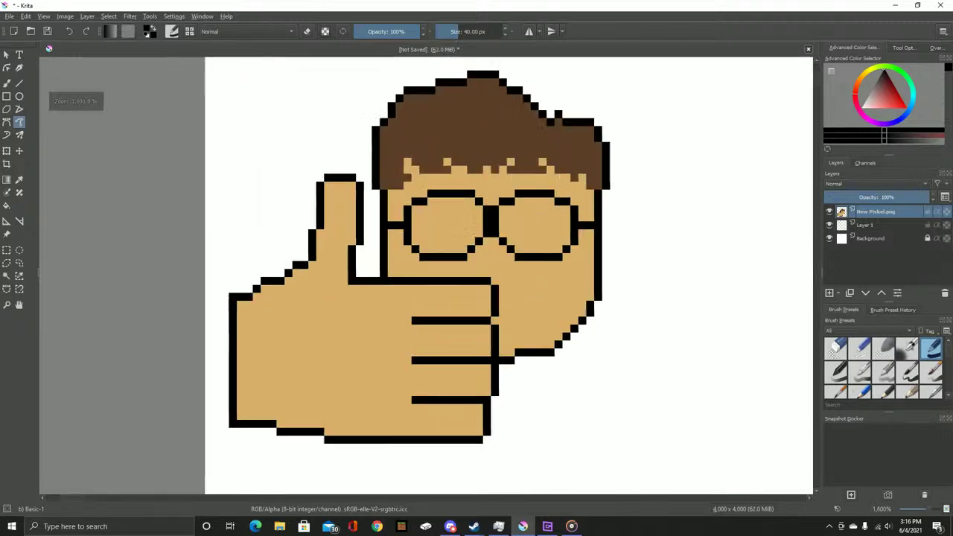
{"action": "key", "text": "plus"}
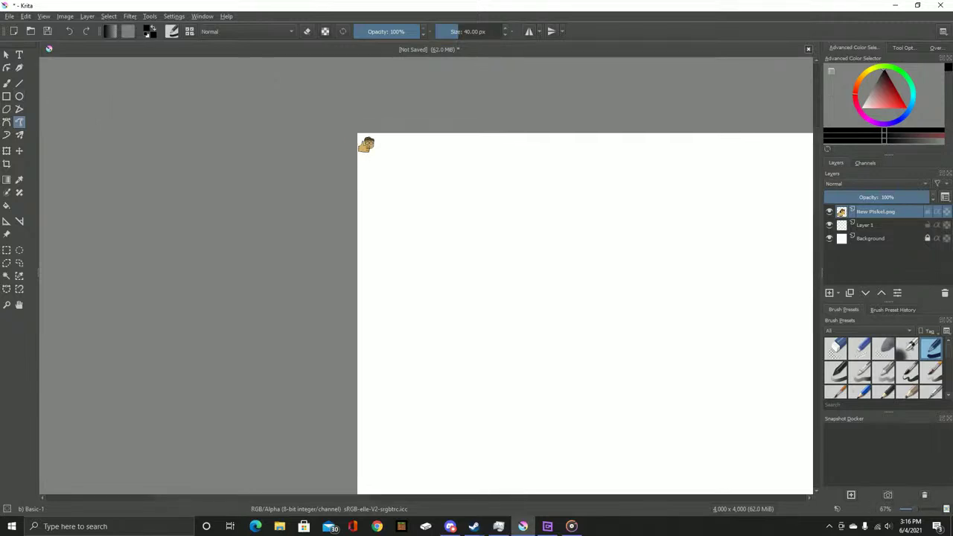
{"action": "key", "text": "minus"}
{"action": "key", "text": "minus"}
{"action": "key", "text": "minus"}
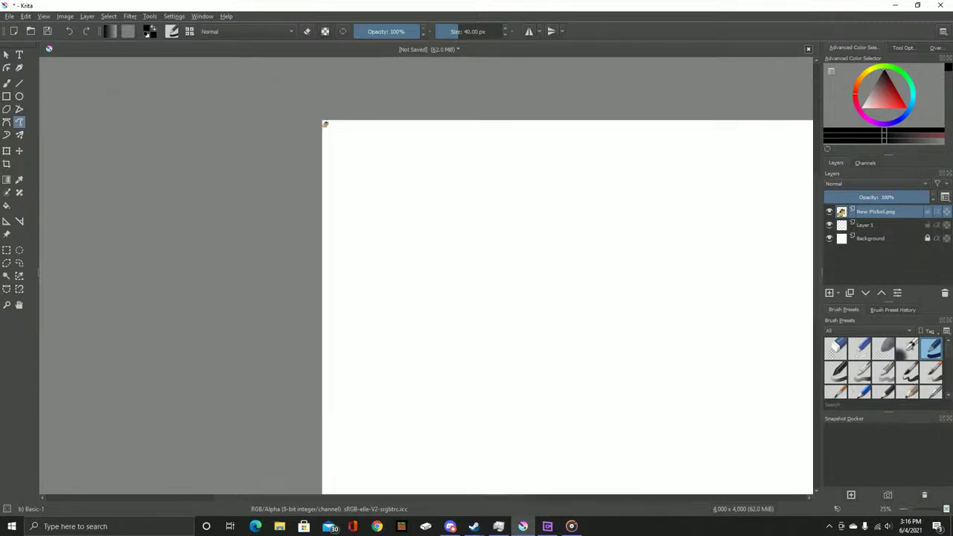
{"action": "key", "text": "t"}
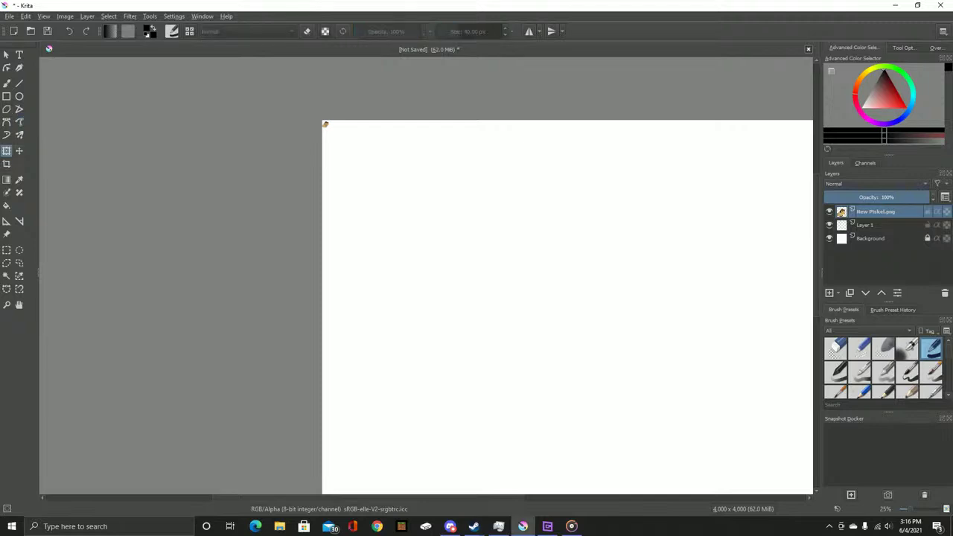
{"action": "key", "text": "ctrl+t"}
{"action": "scroll", "coordinate": [327, 125], "scroll_direction": "up", "scroll_amount": 4}
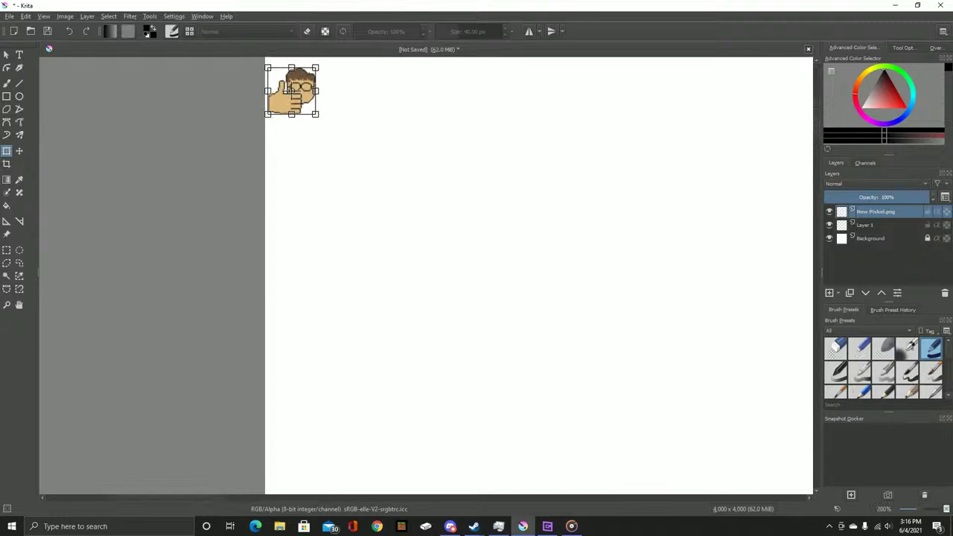
{"action": "left_click_drag", "start_coordinate": [315, 114], "coordinate": [811, 493]}
{"action": "scroll", "coordinate": [521, 275], "scroll_direction": "down", "scroll_amount": 10}
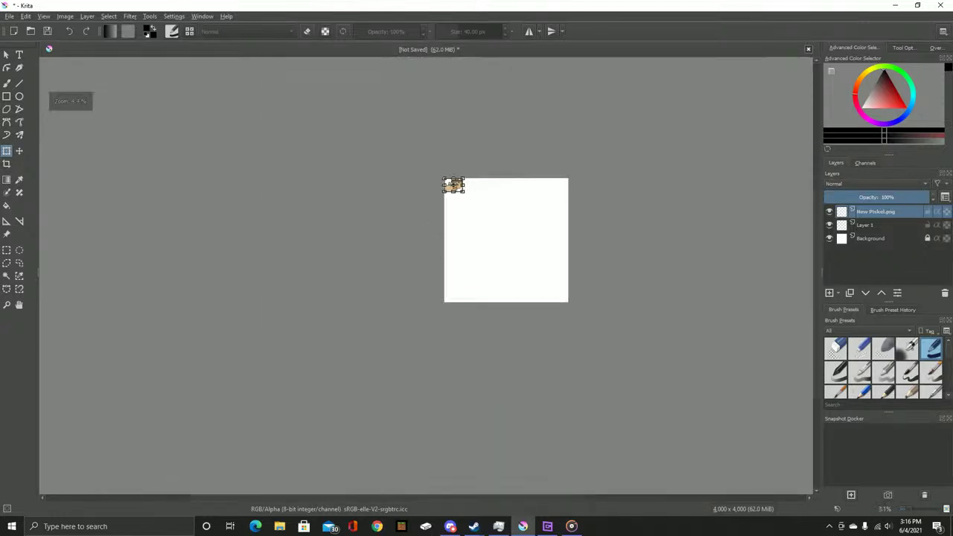
{"action": "left_click_drag", "start_coordinate": [462, 187], "coordinate": [604, 332]}
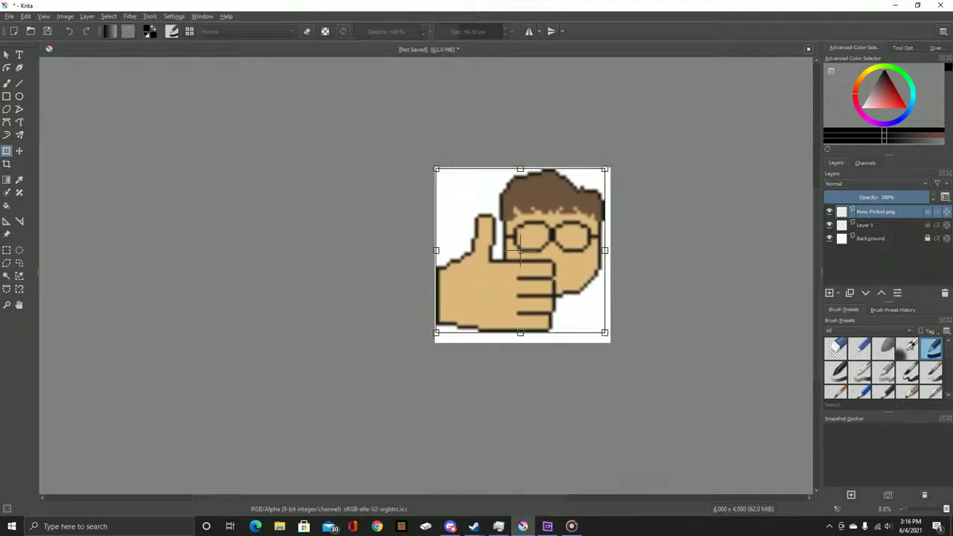
Commit the resize, switch to the Freehand Brush, and zoom in on the thumb and glasses
{"action": "key", "text": "b"}
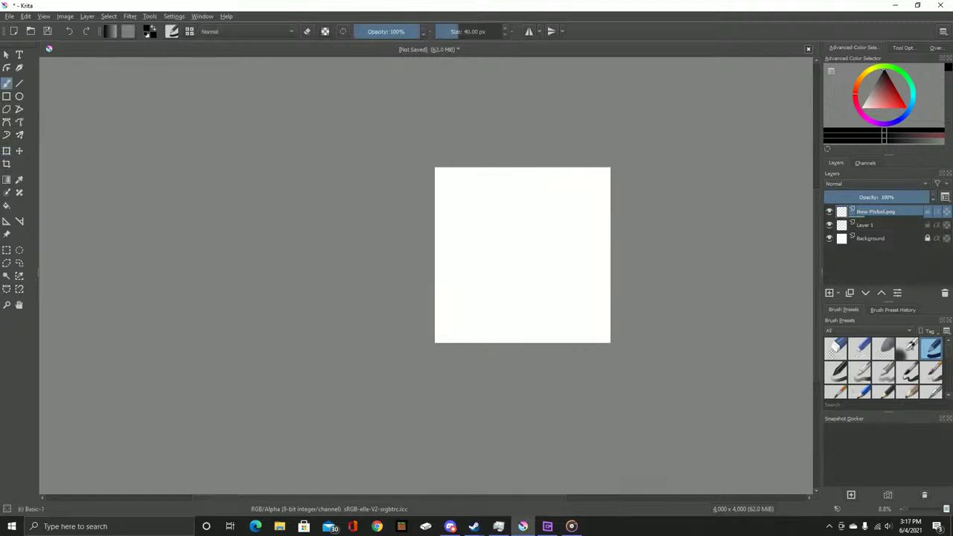
{"action": "scroll", "coordinate": [476, 220], "scroll_direction": "up", "scroll_amount": 5}
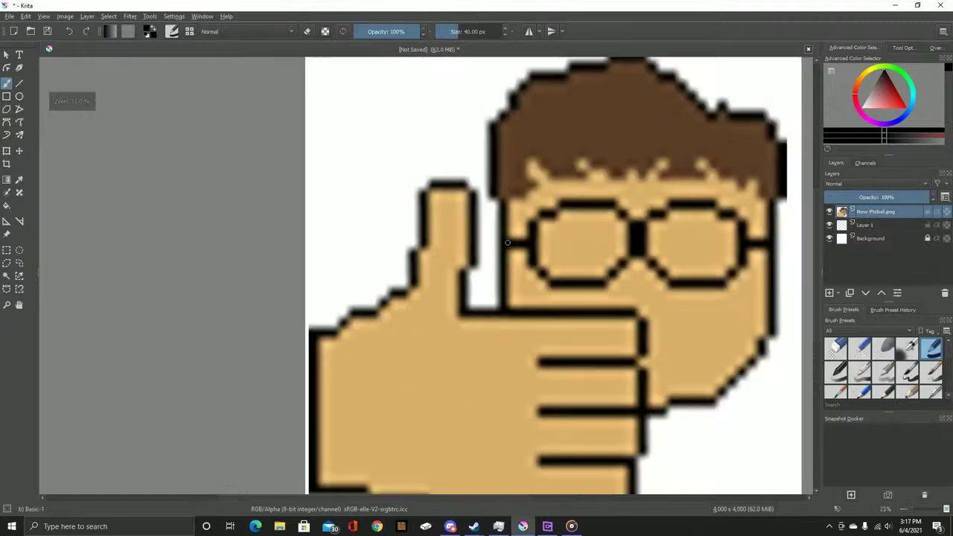
{"action": "scroll", "coordinate": [471, 217], "scroll_direction": "down", "scroll_amount": 1}
{"action": "scroll", "coordinate": [402, 204], "scroll_direction": "up", "scroll_amount": 1}
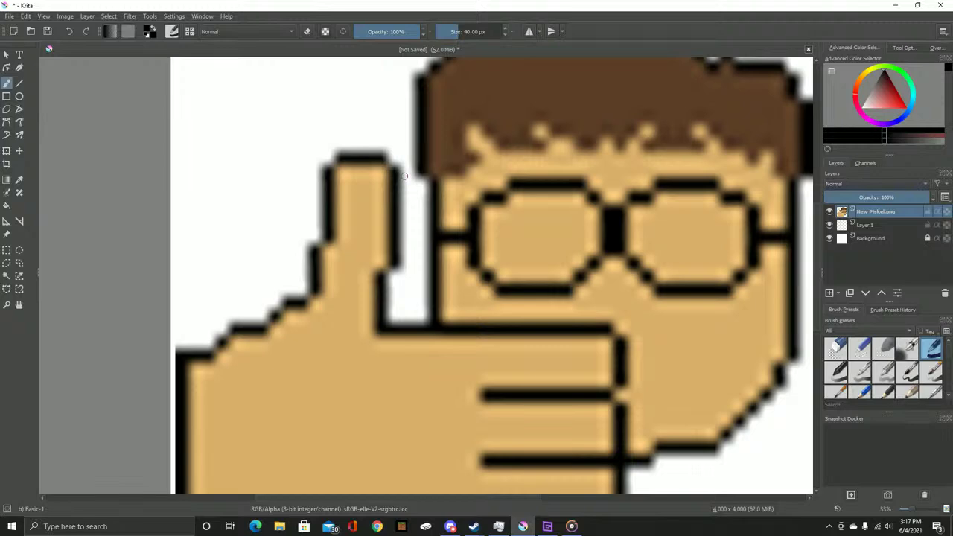
Open box.png from the Survival Kitchen folder in Photos and zoom it to 85
{"action": "left_click", "coordinate": [894, 5]}
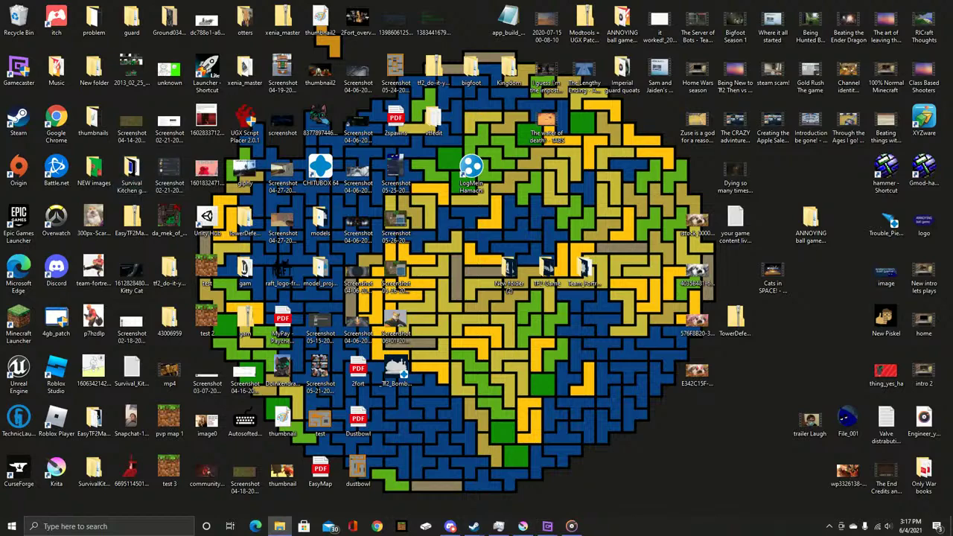
{"action": "left_click", "coordinate": [279, 526]}
{"action": "left_click_drag", "start_coordinate": [470, 136], "coordinate": [952, 178]}
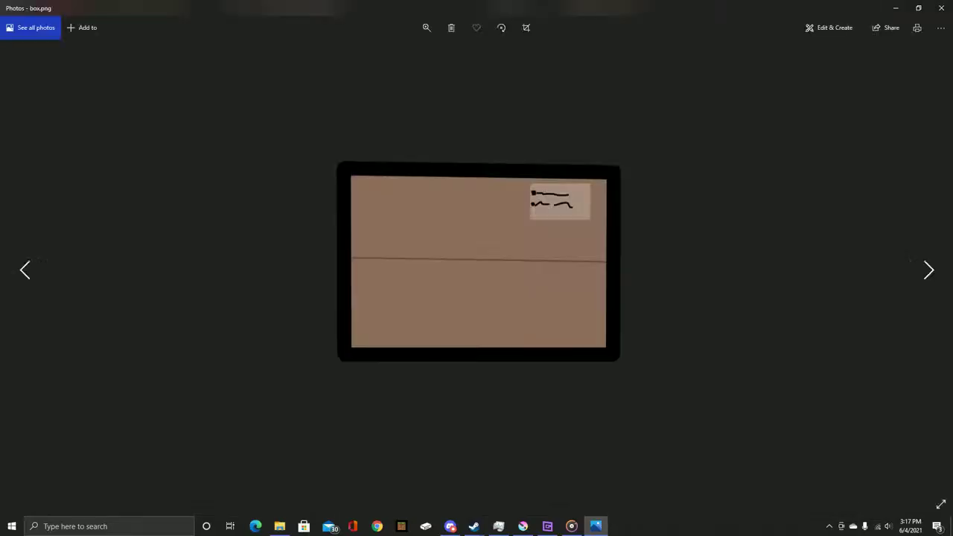
{"action": "left_click", "coordinate": [426, 27]}
{"action": "left_click_drag", "start_coordinate": [380, 54], "coordinate": [410, 54]}
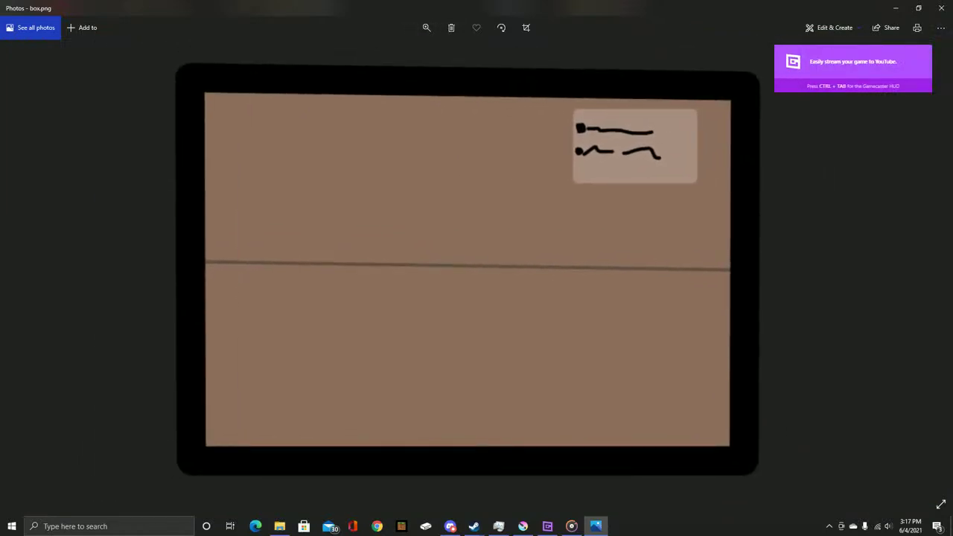
Close Photos, minimize Groove Music, and bring the Krita drawing back to the front
{"action": "left_click", "coordinate": [939, 8]}
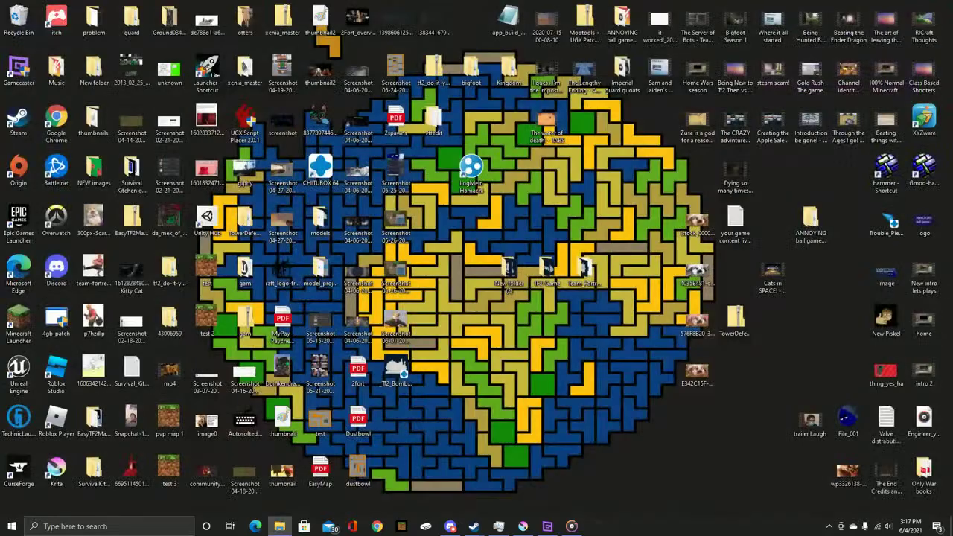
{"action": "left_click", "coordinate": [572, 527]}
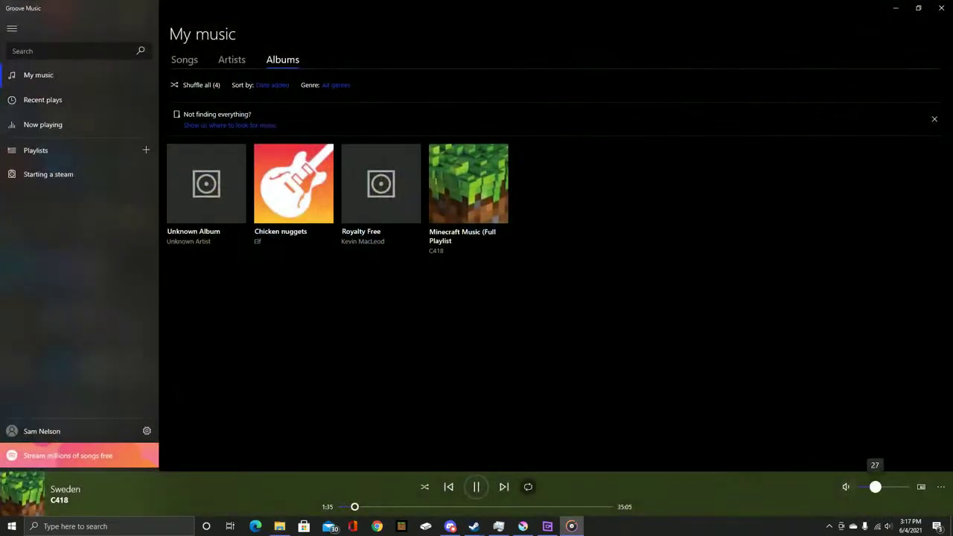
{"action": "left_click", "coordinate": [895, 8]}
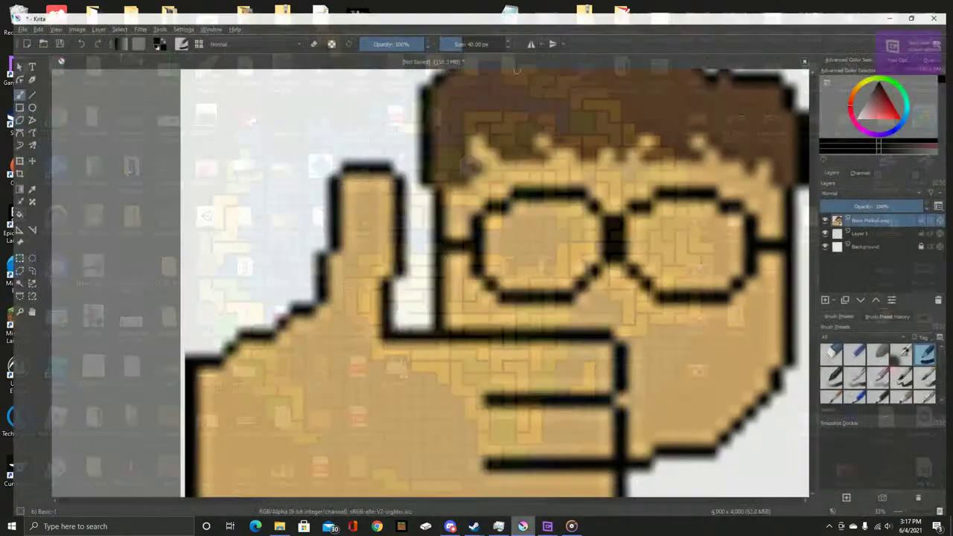
{"action": "left_click", "coordinate": [523, 526]}
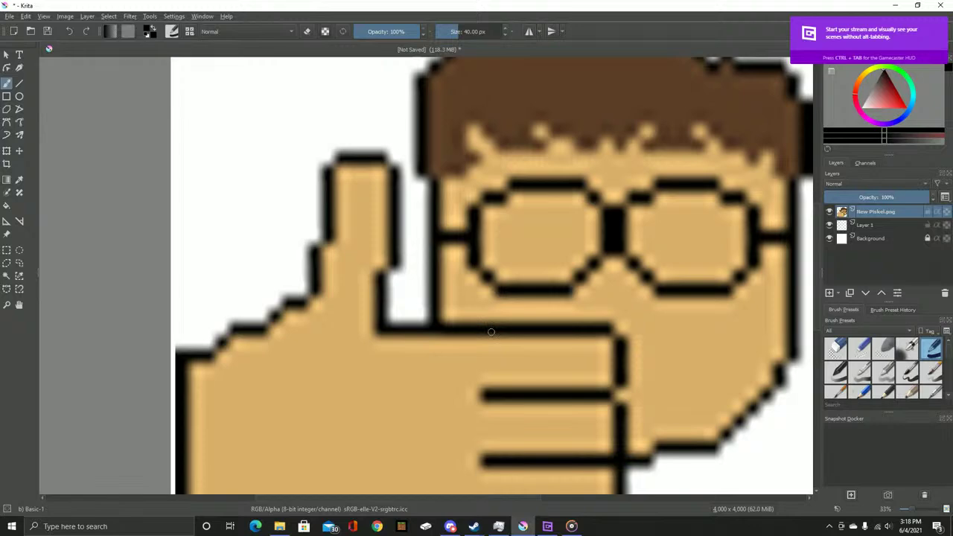
Try a black stroke on Layer 1 and faint 20% strokes on New Piskel.png, undoing both
{"action": "key", "text": "Page_Down"}
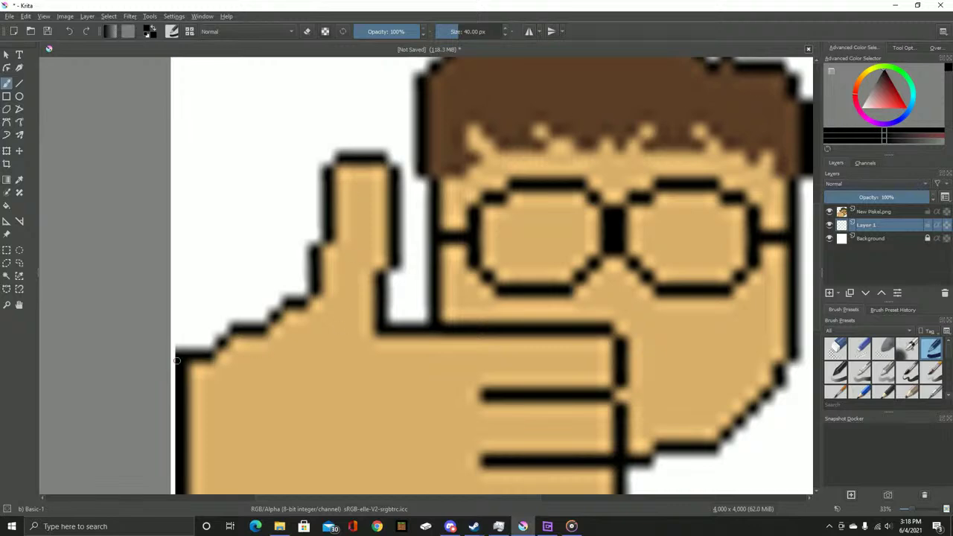
{"action": "mouse_move", "coordinate": [208, 357]}
{"action": "left_mouse_down"}
{"action": "mouse_move", "coordinate": [235, 329]}
{"action": "mouse_move", "coordinate": [266, 328]}
{"action": "mouse_move", "coordinate": [293, 300]}
{"action": "left_mouse_up"}
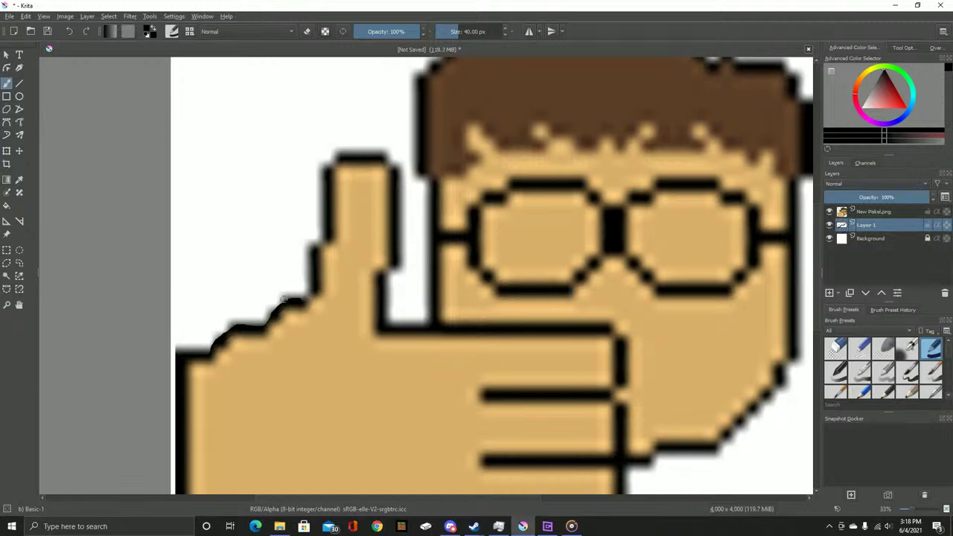
{"action": "key", "text": "ctrl+z"}
{"action": "left_click", "coordinate": [874, 212]}
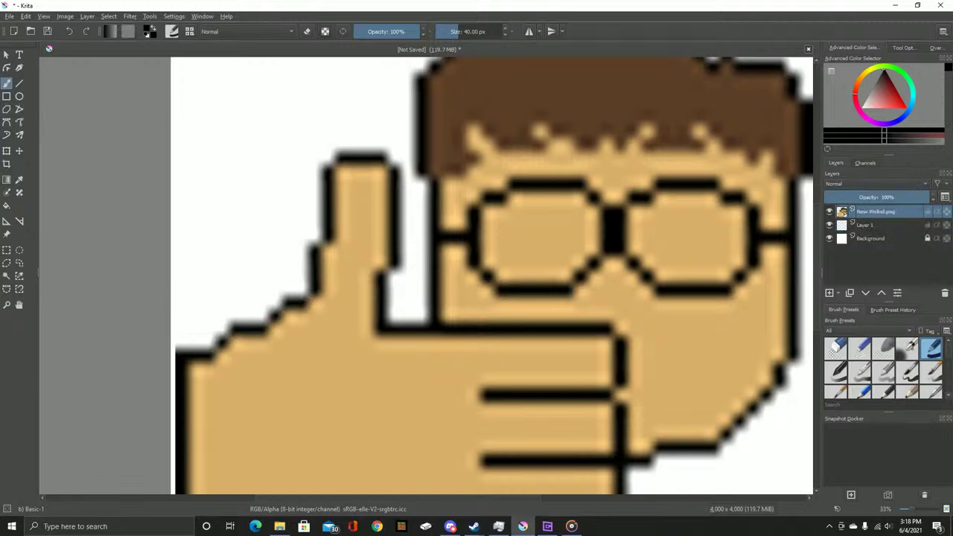
{"action": "left_click_drag", "start_coordinate": [416, 32], "coordinate": [369, 32]}
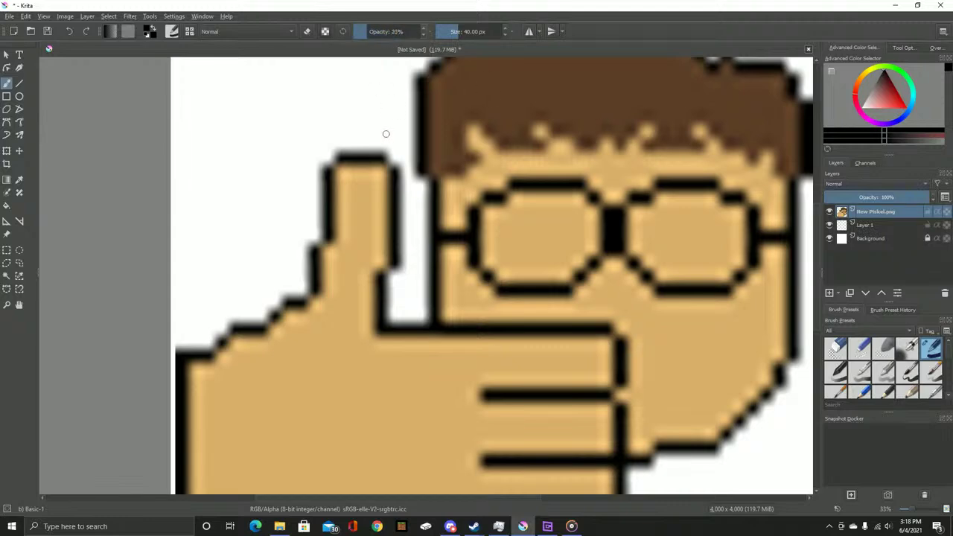
{"action": "mouse_move", "coordinate": [340, 167]}
{"action": "left_mouse_down"}
{"action": "mouse_move", "coordinate": [308, 221]}
{"action": "mouse_move", "coordinate": [348, 199]}
{"action": "left_mouse_up"}
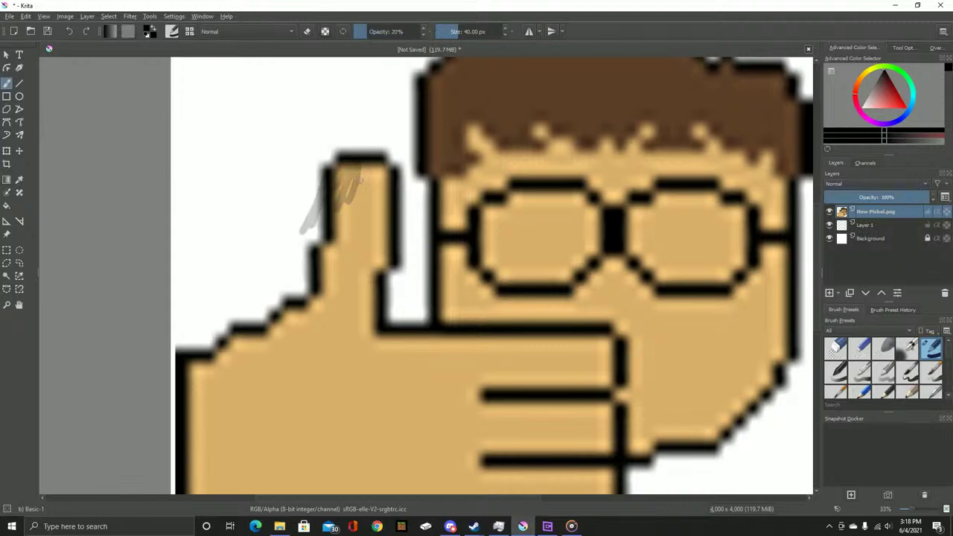
{"action": "key", "text": "ctrl+z"}
{"action": "key", "text": "ctrl+z"}
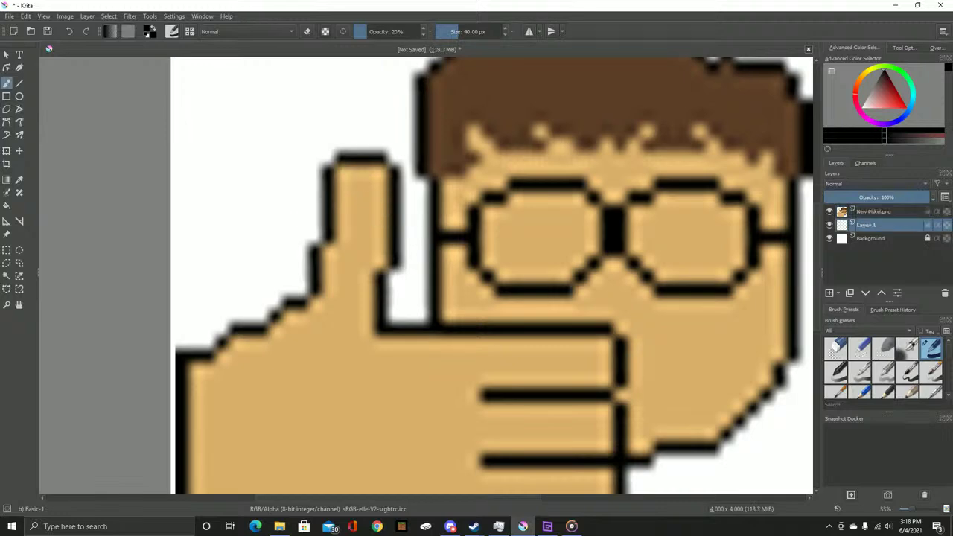
Restore brush opacity, lower the New Piskel.png layer opacity, and test-trace the thumb on Layer 1
{"action": "key", "text": "o"}
{"action": "key", "text": "o"}
{"action": "key", "text": "o"}
{"action": "key", "text": "o"}
{"action": "key", "text": "o"}
{"action": "key", "text": "o"}
{"action": "key", "text": "o"}
{"action": "key", "text": "o"}
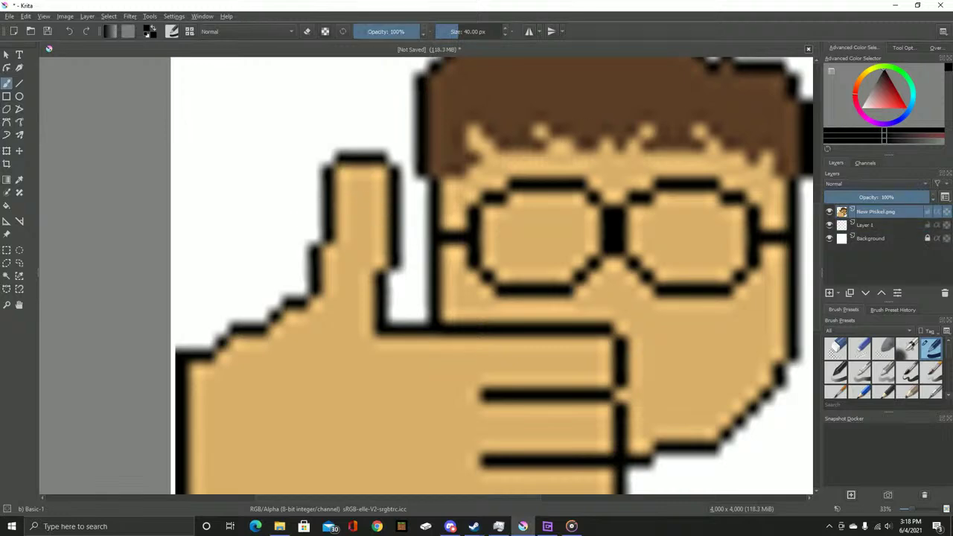
{"action": "right_click", "coordinate": [874, 211]}
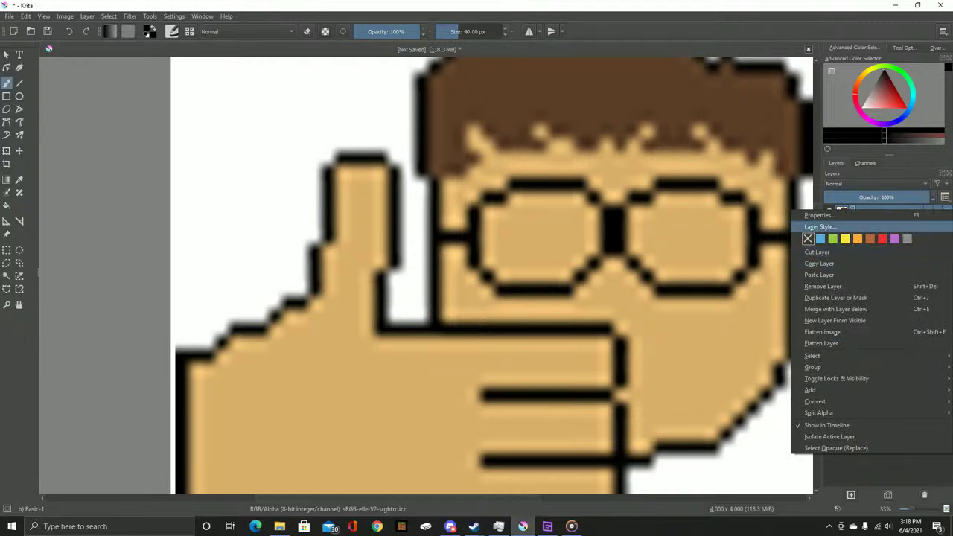
{"action": "key", "text": "Escape"}
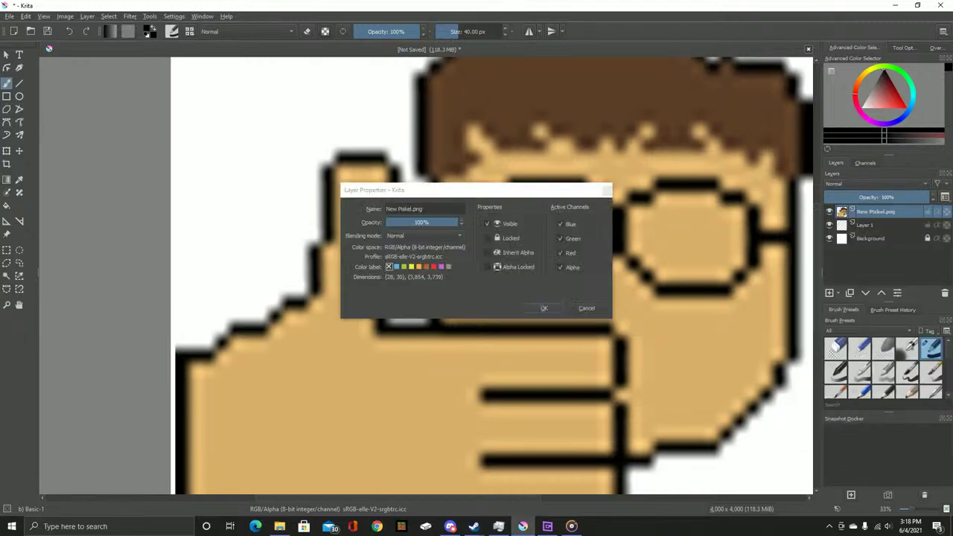
{"action": "left_click_drag", "start_coordinate": [455, 222], "coordinate": [402, 222]}
{"action": "left_click", "coordinate": [543, 307]}
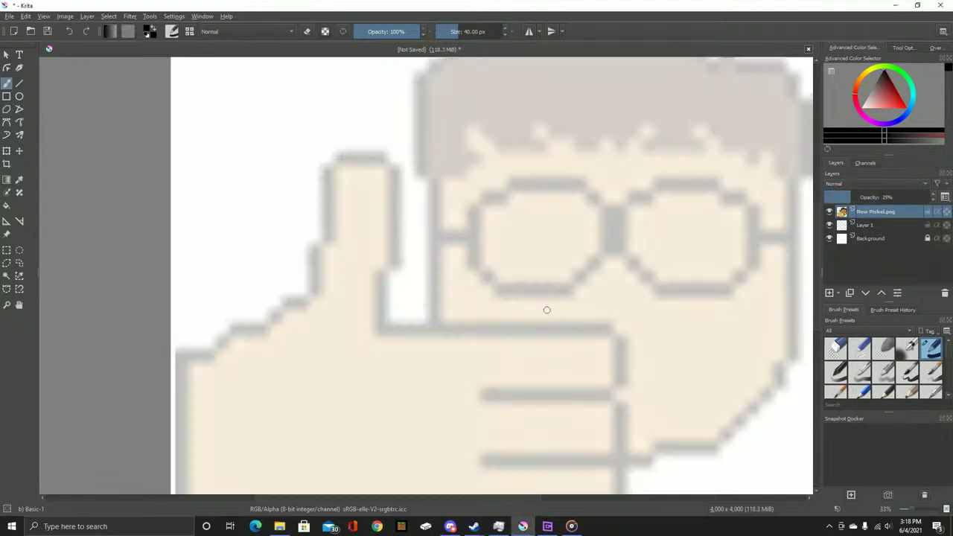
{"action": "left_click_drag", "start_coordinate": [319, 251], "coordinate": [314, 296]}
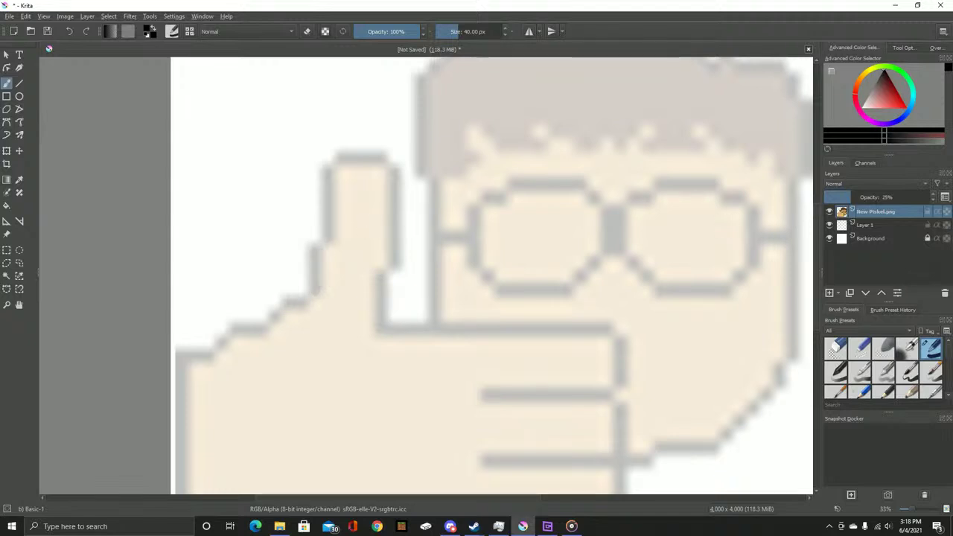
{"action": "left_click", "coordinate": [866, 225]}
{"action": "left_click_drag", "start_coordinate": [312, 247], "coordinate": [310, 286]}
{"action": "key", "text": "ctrl+z"}
Set the New Piskel.png layer opacity to 42% in Properties and select Layer 1
{"action": "right_click", "coordinate": [870, 211]}
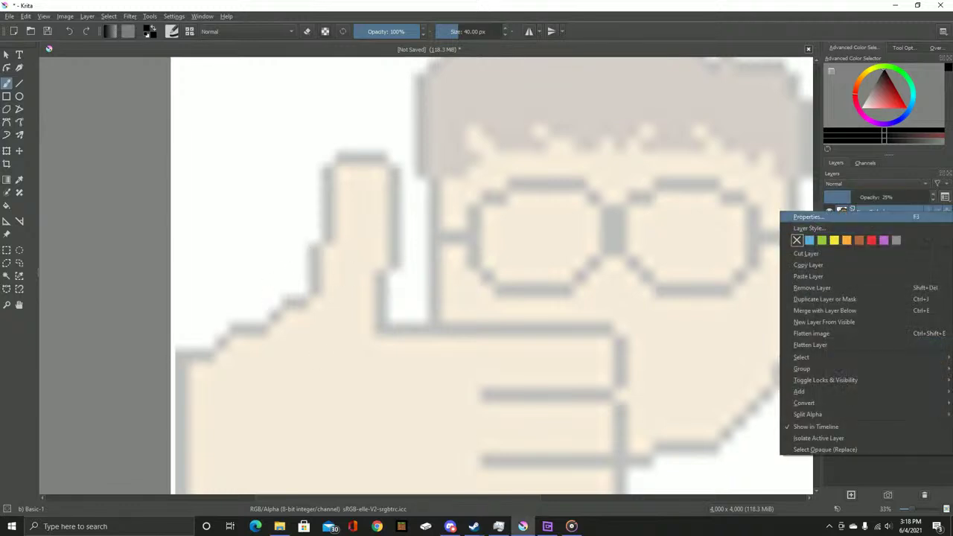
{"action": "left_click", "coordinate": [819, 216]}
{"action": "left_click_drag", "start_coordinate": [404, 222], "coordinate": [415, 222]}
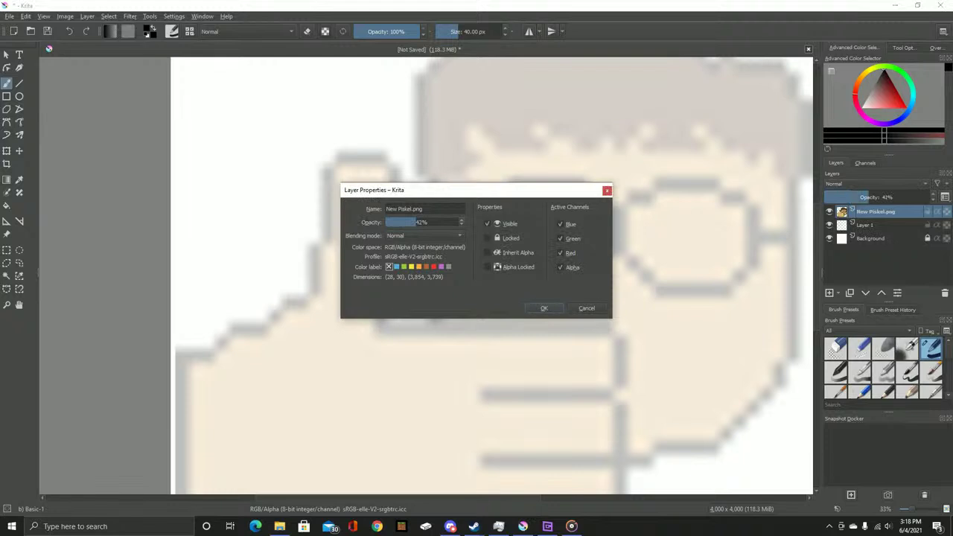
{"action": "key", "text": "Return"}
{"action": "left_click", "coordinate": [865, 224]}
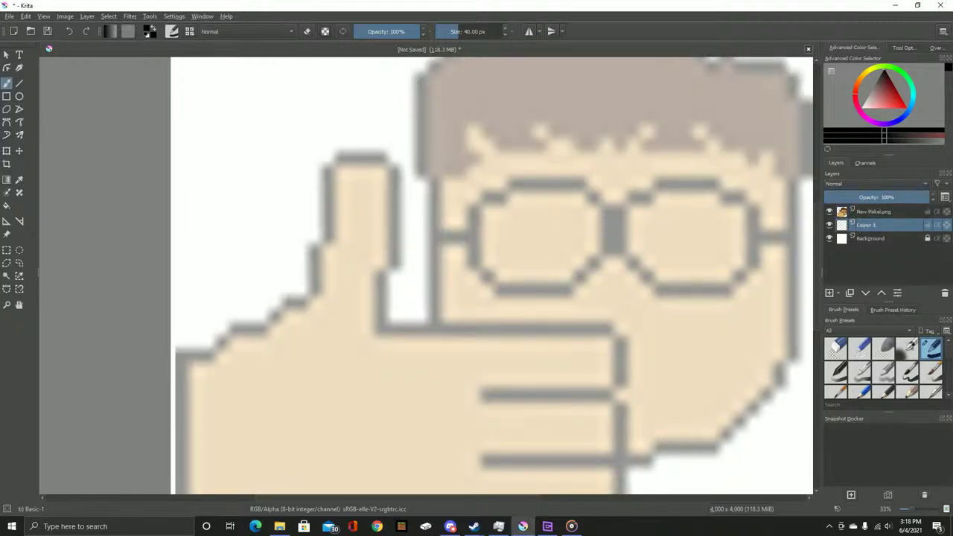
Outline the hand's left edge, top and finger tips in black on Layer 1
{"action": "mouse_move", "coordinate": [198, 357]}
{"action": "left_mouse_down"}
{"action": "mouse_move", "coordinate": [331, 213]}
{"action": "mouse_move", "coordinate": [310, 202]}
{"action": "left_mouse_up"}
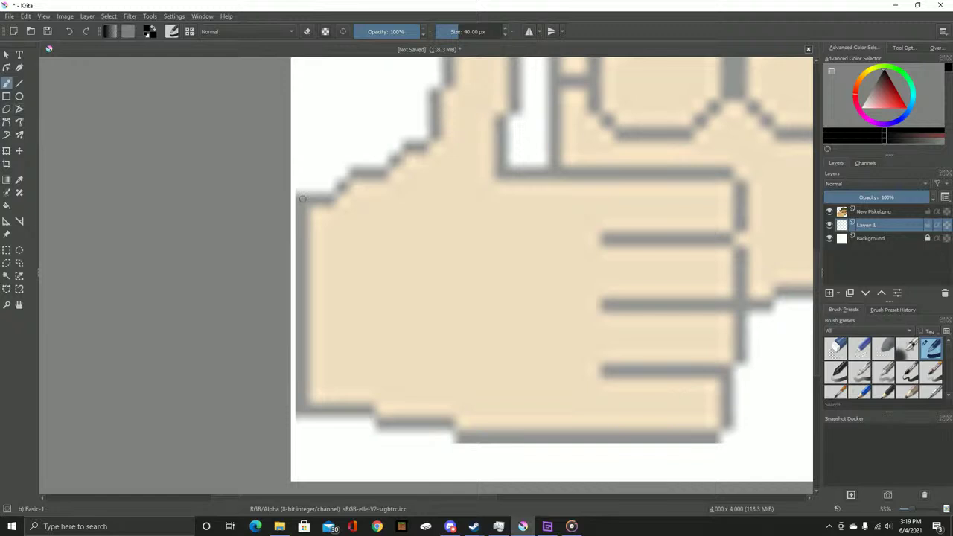
{"action": "mouse_move", "coordinate": [301, 199]}
{"action": "left_mouse_down"}
{"action": "mouse_move", "coordinate": [363, 171]}
{"action": "mouse_move", "coordinate": [383, 173]}
{"action": "mouse_move", "coordinate": [433, 136]}
{"action": "mouse_move", "coordinate": [451, 75]}
{"action": "mouse_move", "coordinate": [427, 173]}
{"action": "mouse_move", "coordinate": [438, 136]}
{"action": "mouse_move", "coordinate": [464, 128]}
{"action": "mouse_move", "coordinate": [483, 142]}
{"action": "mouse_move", "coordinate": [483, 285]}
{"action": "mouse_move", "coordinate": [498, 301]}
{"action": "mouse_move", "coordinate": [705, 307]}
{"action": "mouse_move", "coordinate": [722, 334]}
{"action": "mouse_move", "coordinate": [715, 363]}
{"action": "mouse_move", "coordinate": [687, 373]}
{"action": "mouse_move", "coordinate": [577, 374]}
{"action": "left_mouse_up"}
{"action": "mouse_move", "coordinate": [699, 376]}
{"action": "left_mouse_down"}
{"action": "mouse_move", "coordinate": [539, 262]}
{"action": "mouse_move", "coordinate": [523, 238]}
{"action": "mouse_move", "coordinate": [540, 240]}
{"action": "mouse_move", "coordinate": [543, 294]}
{"action": "mouse_move", "coordinate": [405, 296]}
{"action": "left_mouse_up"}
{"action": "mouse_move", "coordinate": [534, 296]}
{"action": "left_mouse_down"}
{"action": "mouse_move", "coordinate": [539, 358]}
{"action": "mouse_move", "coordinate": [408, 360]}
{"action": "mouse_move", "coordinate": [524, 244]}
{"action": "mouse_move", "coordinate": [564, 268]}
{"action": "left_mouse_up"}
{"action": "mouse_move", "coordinate": [662, 264]}
{"action": "left_mouse_down"}
{"action": "mouse_move", "coordinate": [639, 335]}
{"action": "mouse_move", "coordinate": [570, 338]}
{"action": "left_mouse_up"}
{"action": "key", "text": "ctrl+z"}
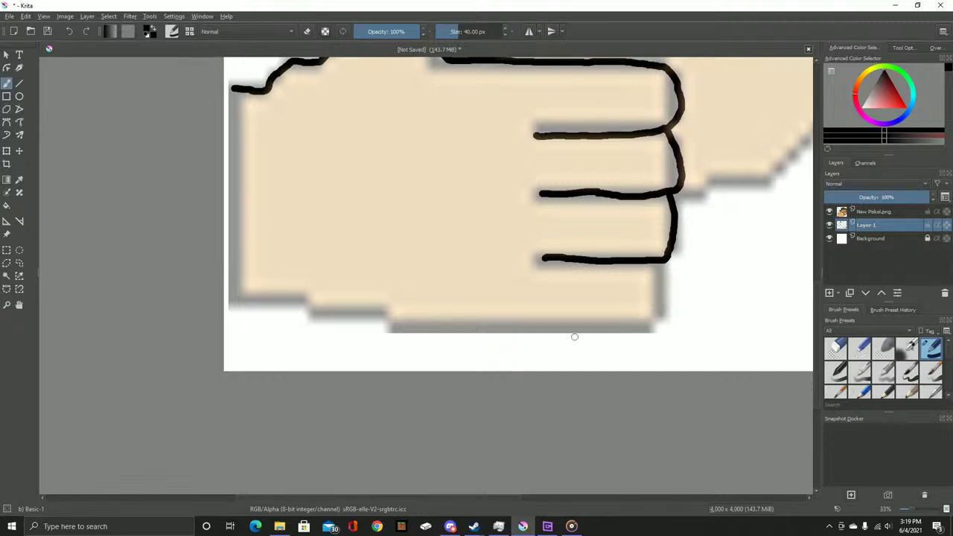
{"action": "mouse_move", "coordinate": [661, 265]}
{"action": "left_mouse_down"}
{"action": "mouse_move", "coordinate": [642, 331]}
{"action": "mouse_move", "coordinate": [519, 335]}
{"action": "left_mouse_up"}
{"action": "key", "text": "ctrl+z"}
{"action": "mouse_move", "coordinate": [662, 261]}
{"action": "left_mouse_down"}
{"action": "mouse_move", "coordinate": [667, 285]}
{"action": "mouse_move", "coordinate": [615, 335]}
{"action": "mouse_move", "coordinate": [550, 339]}
{"action": "mouse_move", "coordinate": [428, 335]}
{"action": "mouse_move", "coordinate": [273, 290]}
{"action": "mouse_move", "coordinate": [223, 264]}
{"action": "left_mouse_up"}
Rework the hand's bottom outline and extend the thumb line to the canvas's left edge
{"action": "left_click_drag", "start_coordinate": [241, 202], "coordinate": [350, 258]}
{"action": "key", "text": "ctrl+z"}
{"action": "left_click_drag", "start_coordinate": [340, 354], "coordinate": [423, 356]}
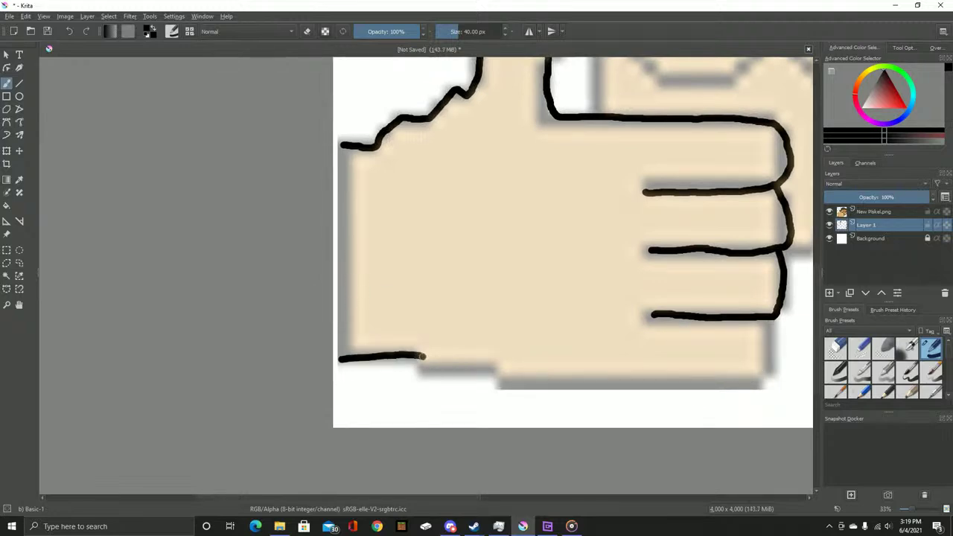
{"action": "key", "text": "ctrl+z"}
{"action": "mouse_move", "coordinate": [774, 320]}
{"action": "left_mouse_down"}
{"action": "mouse_move", "coordinate": [766, 353]}
{"action": "mouse_move", "coordinate": [725, 383]}
{"action": "mouse_move", "coordinate": [623, 395]}
{"action": "mouse_move", "coordinate": [682, 385]}
{"action": "left_mouse_up"}
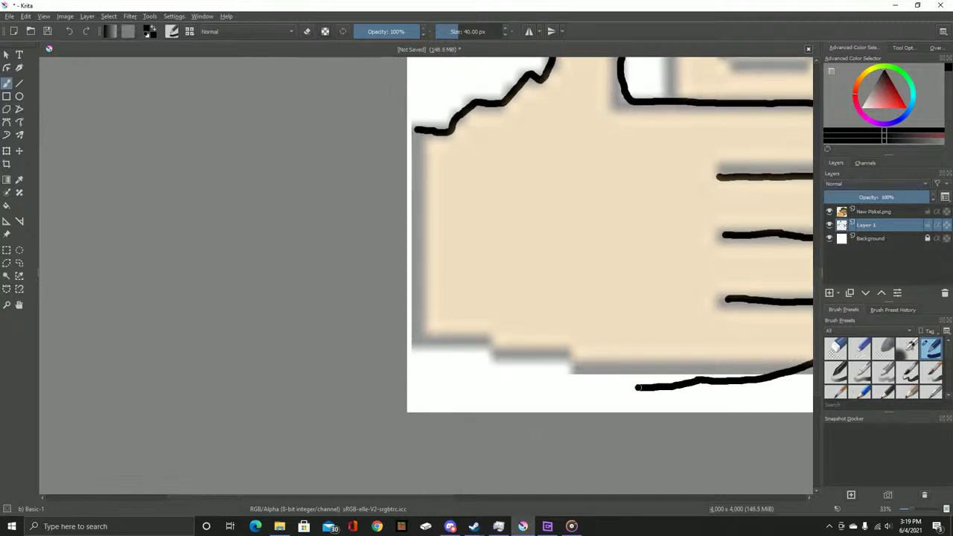
{"action": "left_click_drag", "start_coordinate": [629, 387], "coordinate": [688, 384]}
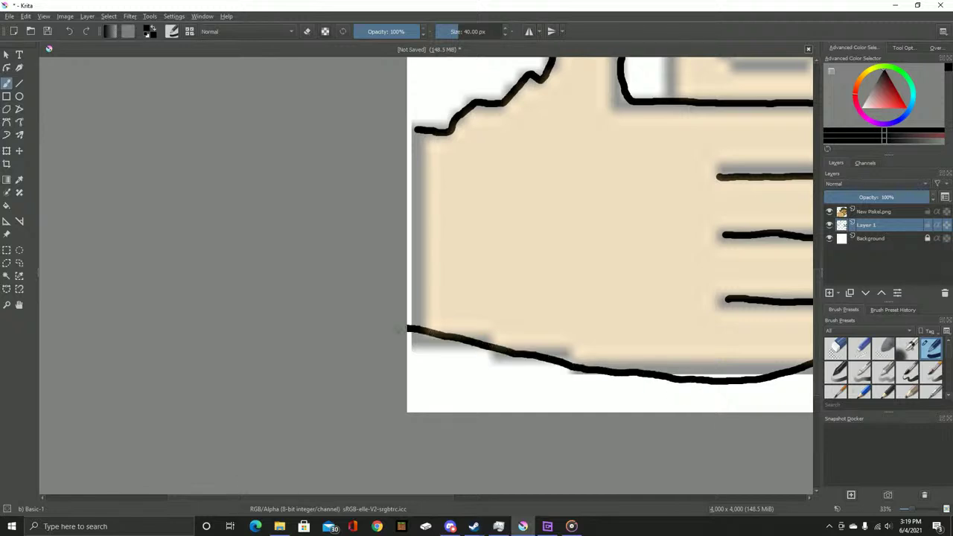
{"action": "key", "text": "ctrl+z"}
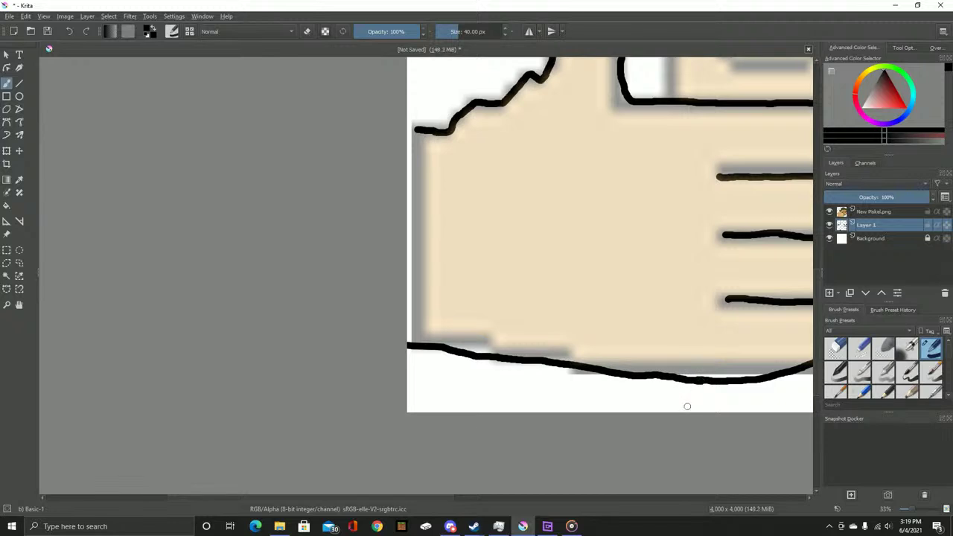
{"action": "scroll", "coordinate": [584, 240], "scroll_direction": "up", "scroll_amount": 8}
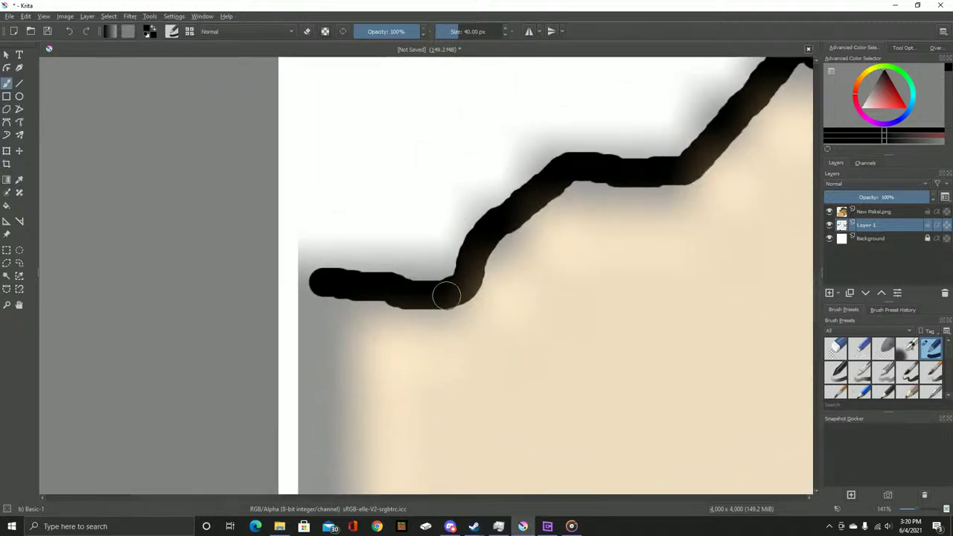
{"action": "mouse_move", "coordinate": [359, 287]}
{"action": "left_mouse_down"}
{"action": "mouse_move", "coordinate": [432, 289]}
{"action": "mouse_move", "coordinate": [271, 292]}
{"action": "left_mouse_up"}
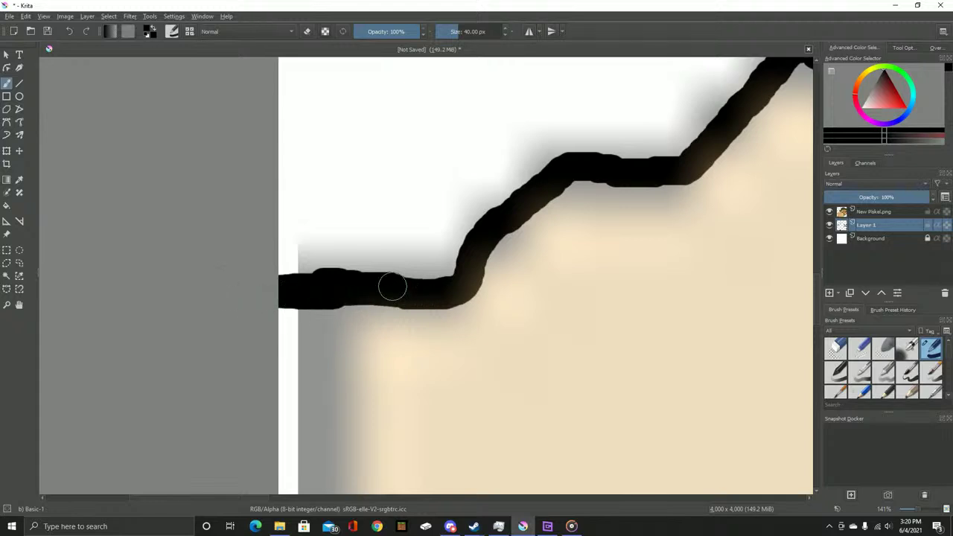
{"action": "key", "text": "slash"}
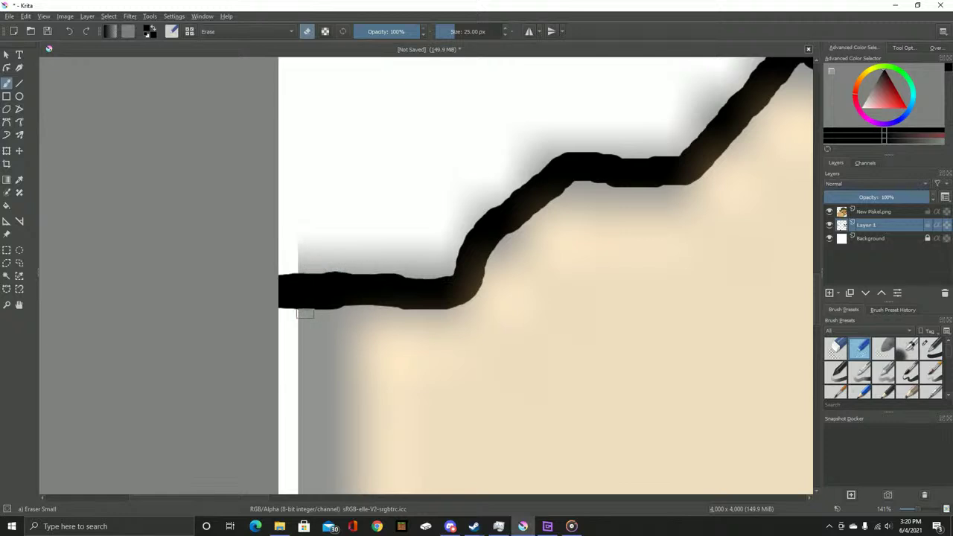
Erase the hooked dip in the thumb outline with the Eraser Circle
{"action": "scroll", "coordinate": [361, 315], "scroll_direction": "down", "scroll_amount": 5}
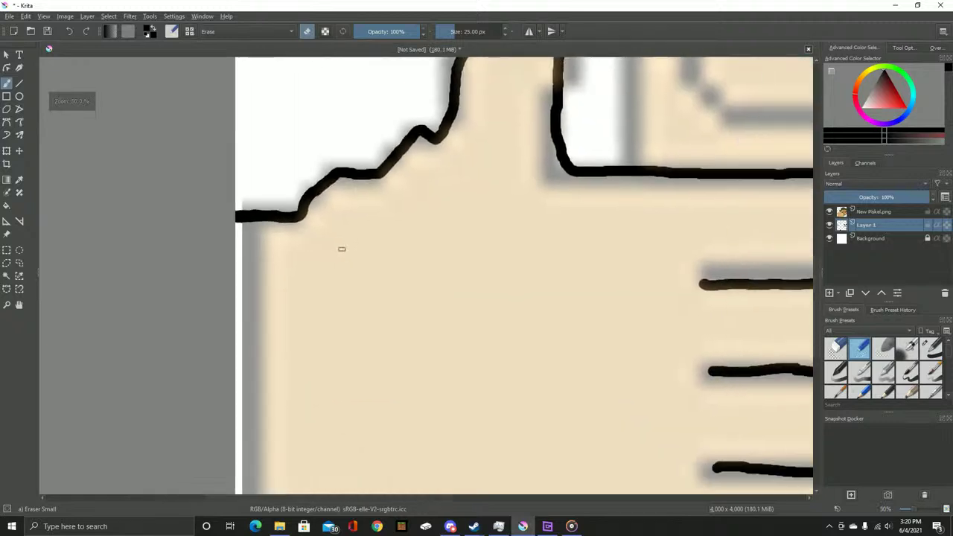
{"action": "scroll", "coordinate": [425, 193], "scroll_direction": "up", "scroll_amount": 5}
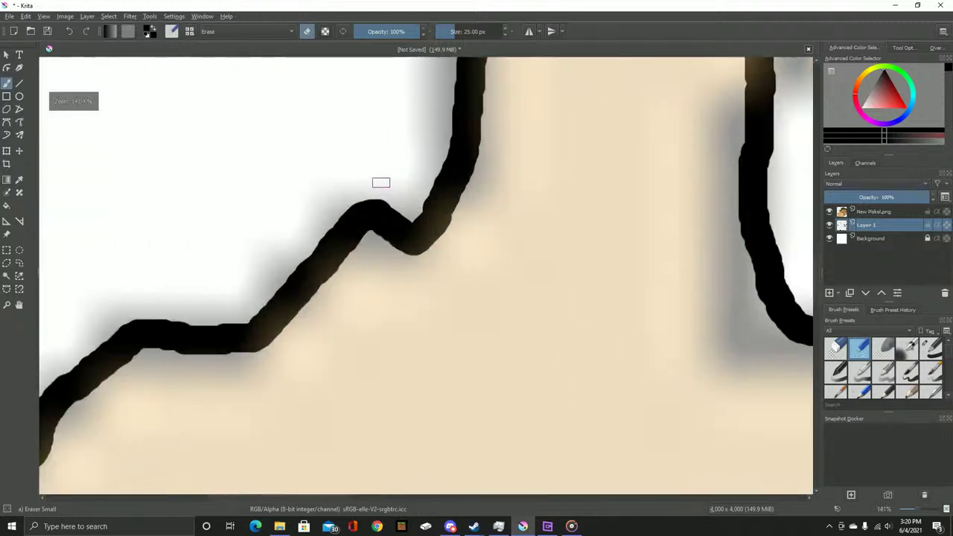
{"action": "left_click_drag", "start_coordinate": [378, 202], "coordinate": [339, 242]}
{"action": "mouse_move", "coordinate": [361, 169]}
{"action": "left_mouse_down"}
{"action": "mouse_move", "coordinate": [307, 213]}
{"action": "mouse_move", "coordinate": [302, 188]}
{"action": "mouse_move", "coordinate": [323, 301]}
{"action": "left_mouse_up"}
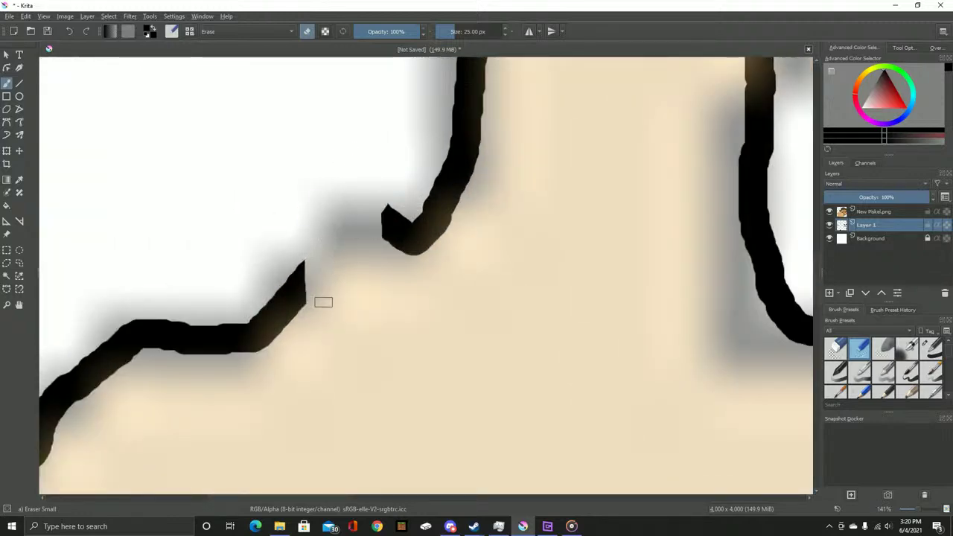
{"action": "mouse_move", "coordinate": [377, 232]}
{"action": "left_mouse_down"}
{"action": "mouse_move", "coordinate": [397, 262]}
{"action": "mouse_move", "coordinate": [378, 237]}
{"action": "mouse_move", "coordinate": [402, 189]}
{"action": "left_mouse_up"}
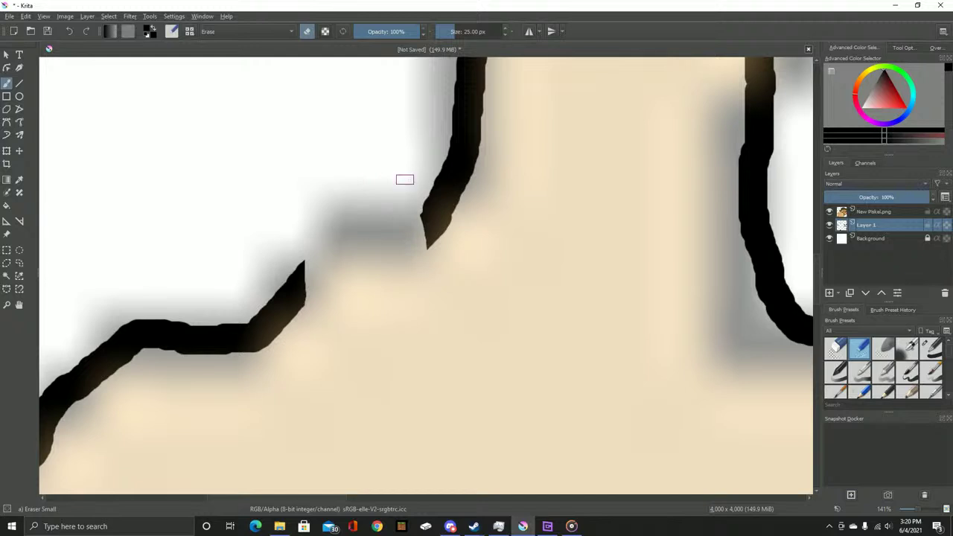
{"action": "key", "text": "ctrl+z"}
{"action": "key", "text": "ctrl+z"}
{"action": "key", "text": "ctrl+z"}
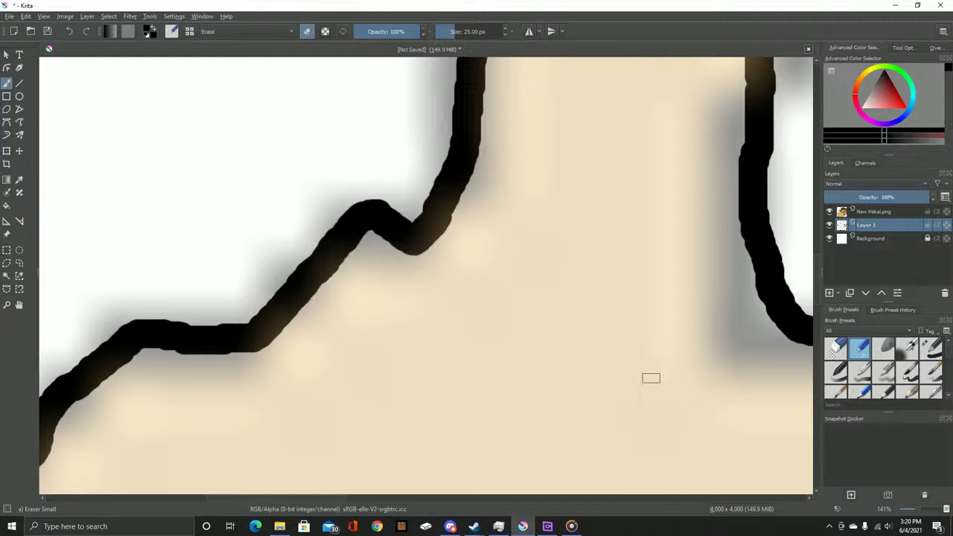
{"action": "scroll", "coordinate": [464, 221], "scroll_direction": "up", "scroll_amount": 3}
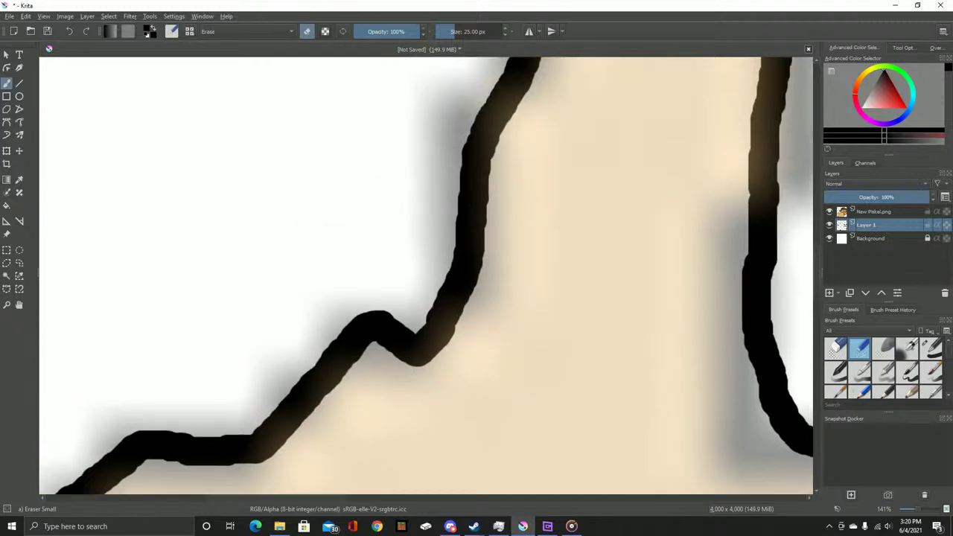
{"action": "left_click", "coordinate": [836, 348]}
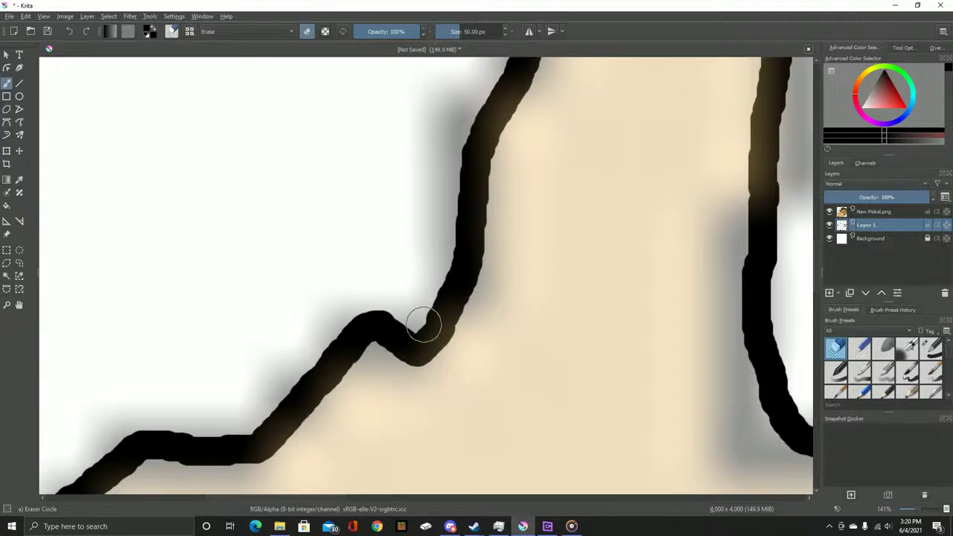
{"action": "mouse_move", "coordinate": [423, 322]}
{"action": "left_mouse_down"}
{"action": "mouse_move", "coordinate": [399, 381]}
{"action": "mouse_move", "coordinate": [409, 326]}
{"action": "mouse_move", "coordinate": [385, 365]}
{"action": "mouse_move", "coordinate": [374, 310]}
{"action": "mouse_move", "coordinate": [400, 324]}
{"action": "mouse_move", "coordinate": [447, 384]}
{"action": "mouse_move", "coordinate": [482, 352]}
{"action": "left_mouse_up"}
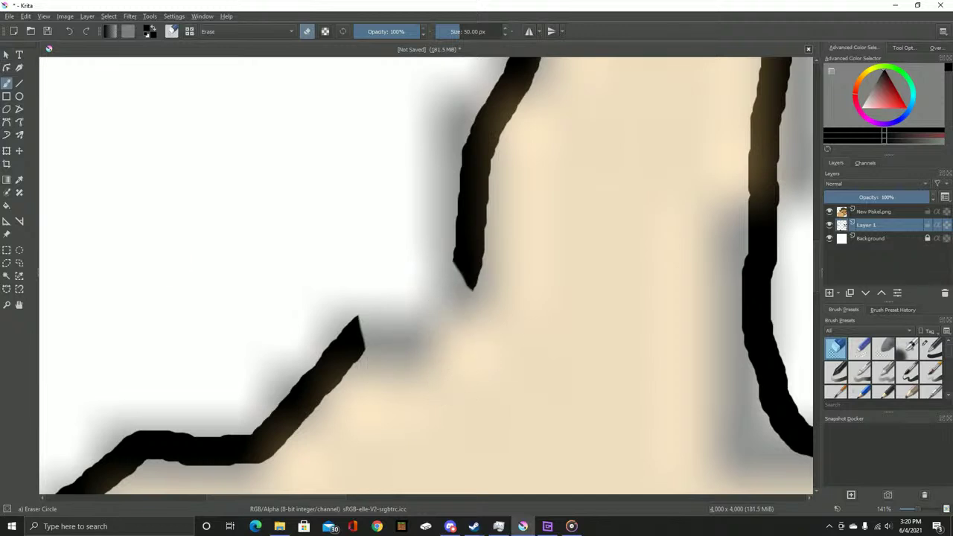
Draw a Basic-1 line closing the outline gap and erase the stray spike on the thumb
{"action": "key", "text": "slash"}
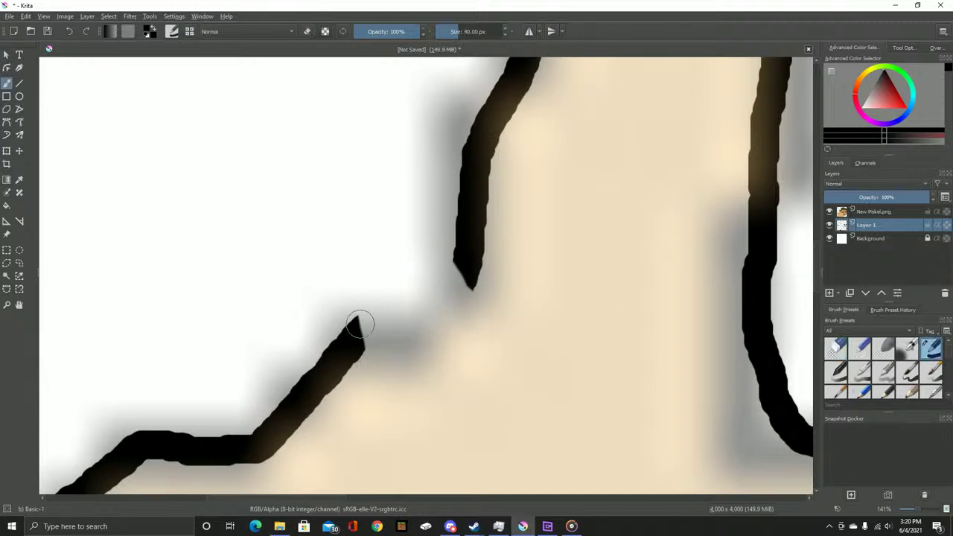
{"action": "mouse_move", "coordinate": [354, 339]}
{"action": "left_mouse_down"}
{"action": "mouse_move", "coordinate": [380, 312]}
{"action": "mouse_move", "coordinate": [437, 287]}
{"action": "mouse_move", "coordinate": [467, 250]}
{"action": "left_mouse_up"}
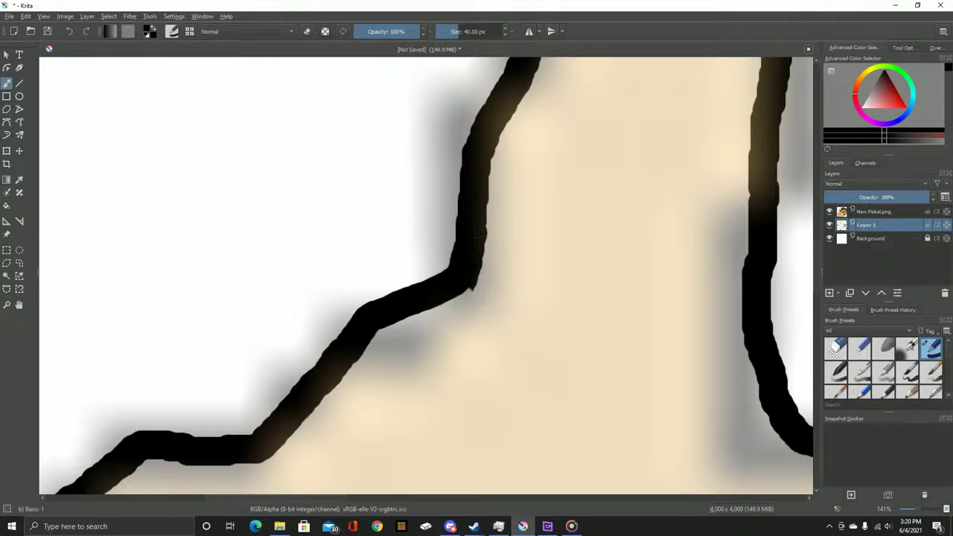
{"action": "key", "text": "slash"}
{"action": "key", "text": "plus"}
{"action": "left_click_drag", "start_coordinate": [384, 244], "coordinate": [395, 221]}
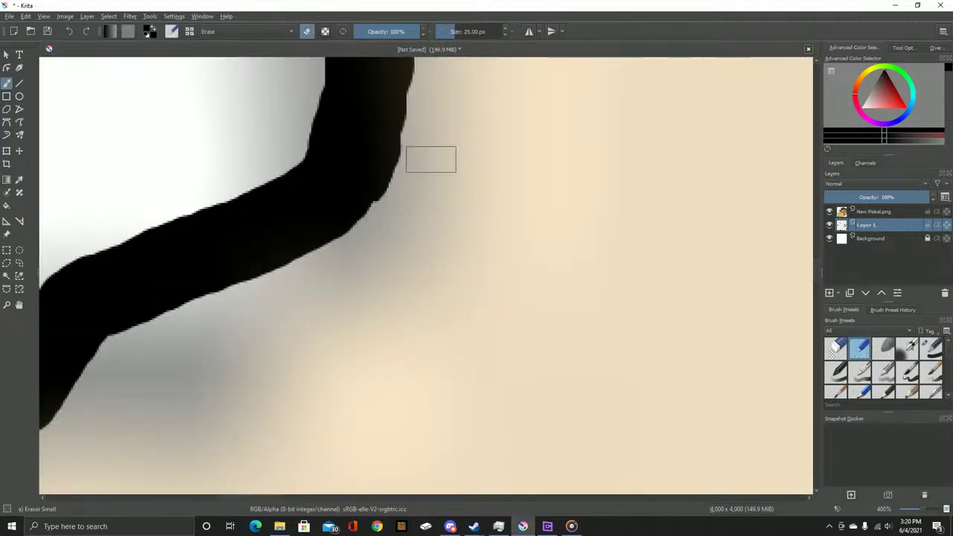
{"action": "key", "text": "minus"}
{"action": "key", "text": "minus"}
{"action": "key", "text": "minus"}
{"action": "key", "text": "minus"}
{"action": "key", "text": "minus"}
{"action": "key", "text": "minus"}
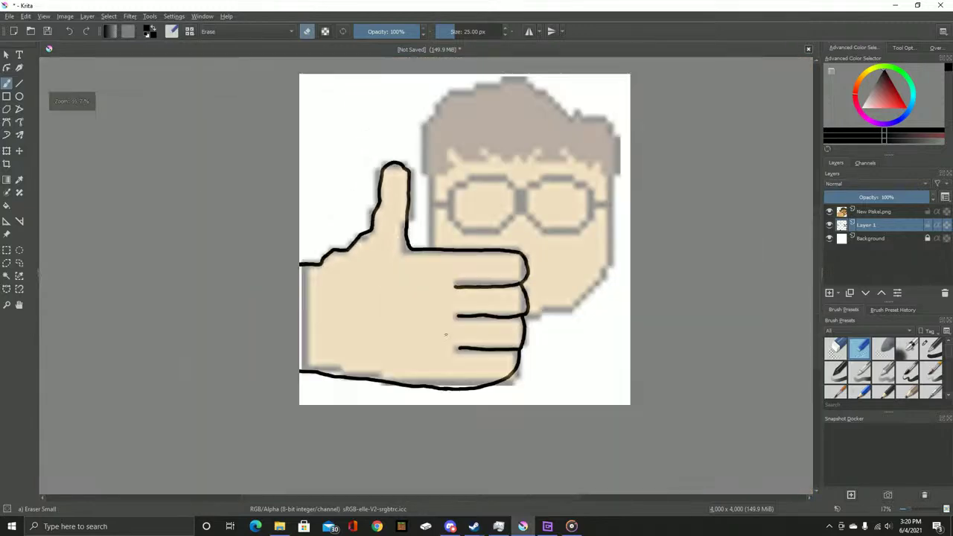
{"action": "key", "text": "plus"}
{"action": "key", "text": "plus"}
{"action": "key", "text": "plus"}
{"action": "key", "text": "plus"}
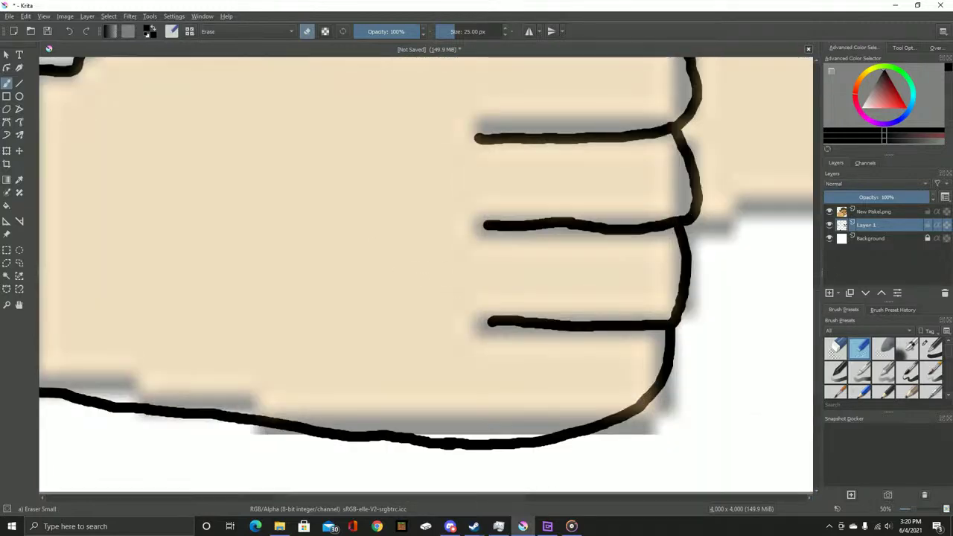
Duplicate the New Piskel.png layer and set the copy's opacity to 100
{"action": "left_click", "coordinate": [875, 212]}
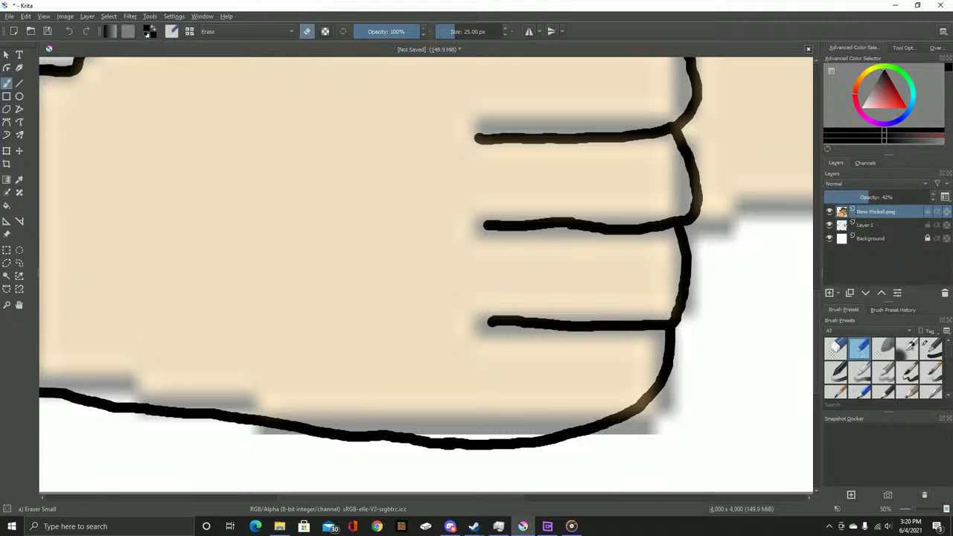
{"action": "key", "text": "ctrl+j"}
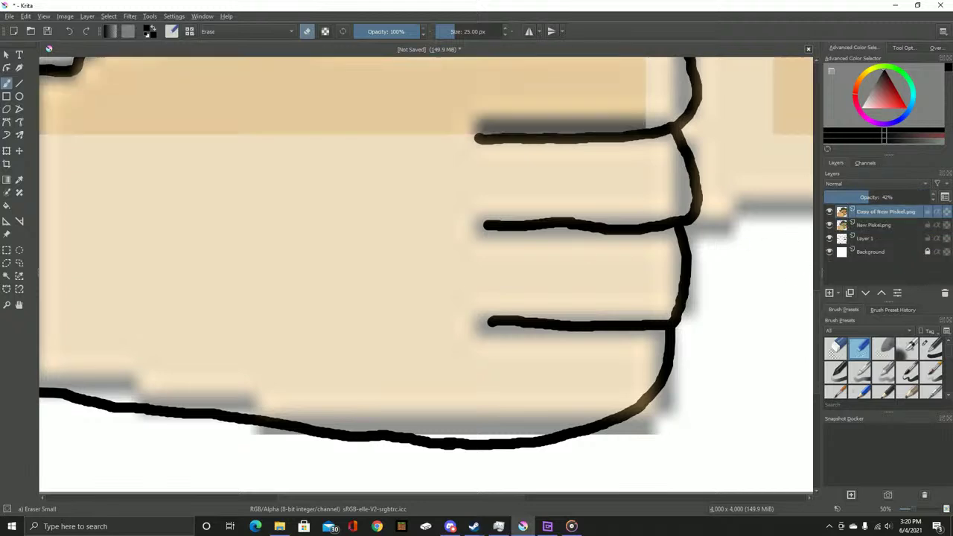
{"action": "right_click", "coordinate": [878, 213]}
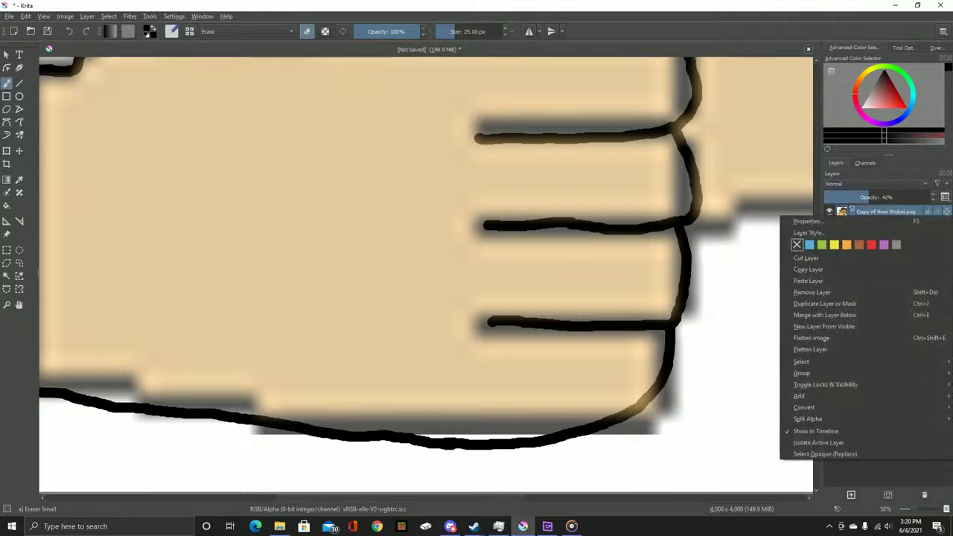
{"action": "left_click", "coordinate": [808, 221]}
{"action": "key", "text": "Tab"}
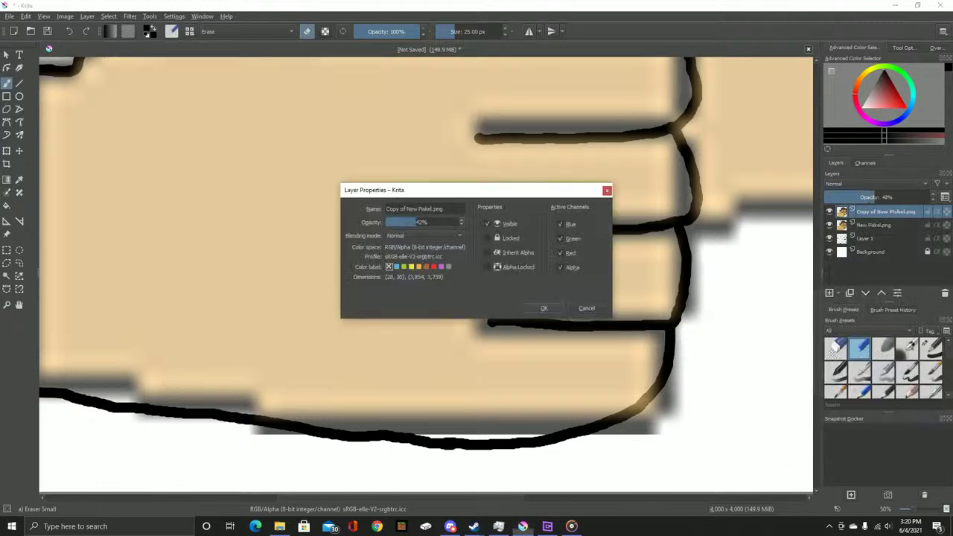
{"action": "type", "text": "100"}
{"action": "key", "text": "Return"}
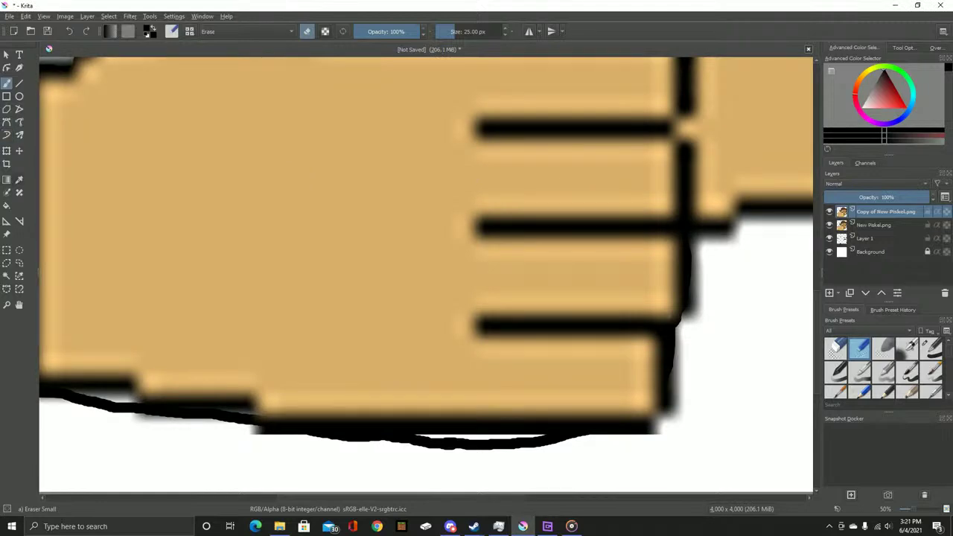
Sample the tan skin colour from the hand and hide the duplicated layer
{"action": "key", "text": "p"}
{"action": "left_click", "coordinate": [372, 223]}
{"action": "key", "text": "b"}
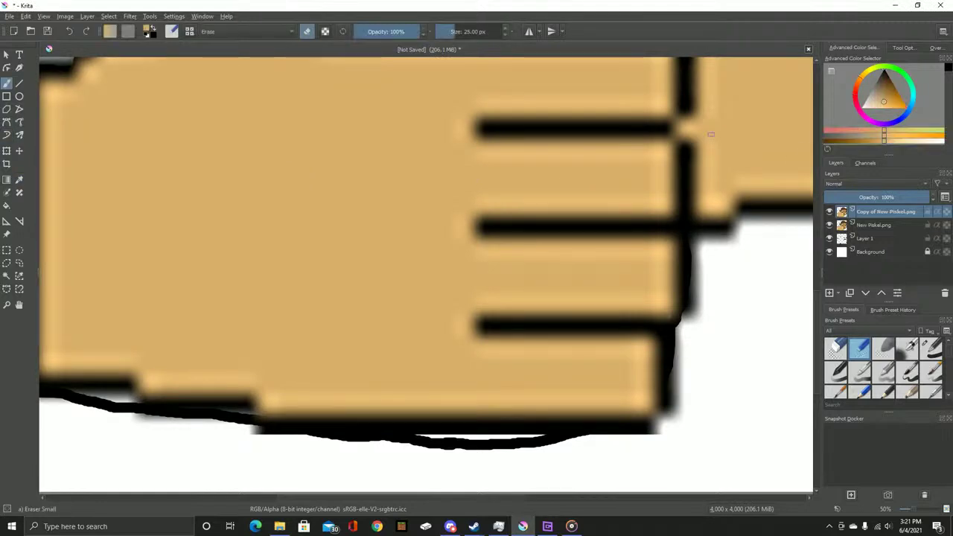
{"action": "left_click", "coordinate": [829, 212]}
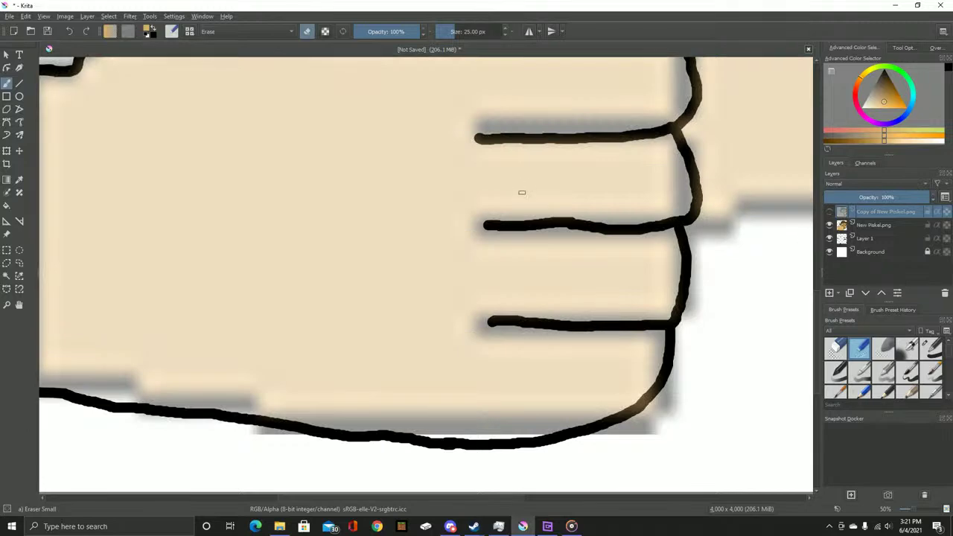
{"action": "scroll", "coordinate": [520, 192], "scroll_direction": "down", "scroll_amount": 3}
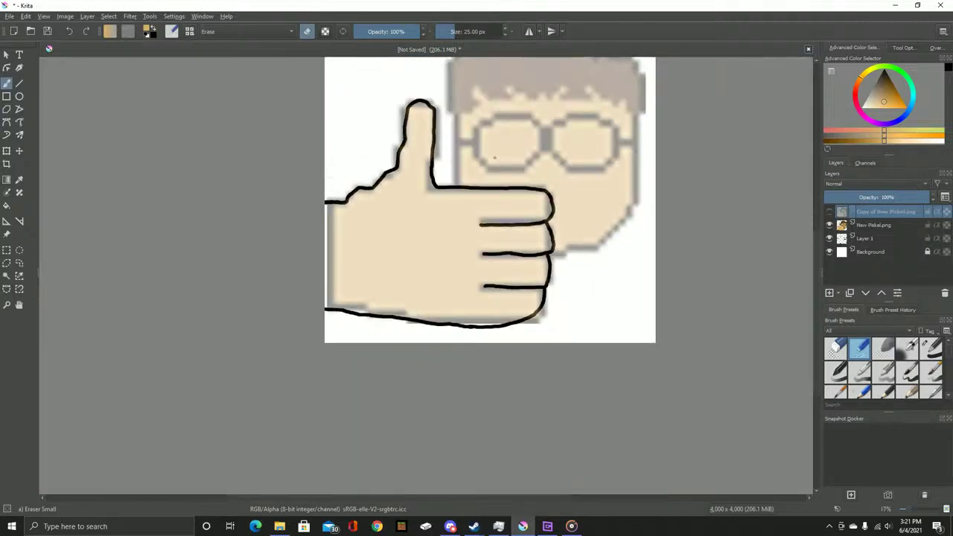
Pan to the fingers, enlarge the brush, and leave eraser mode to paint in tan
{"action": "scroll", "coordinate": [379, 153], "scroll_direction": "up", "scroll_amount": 3}
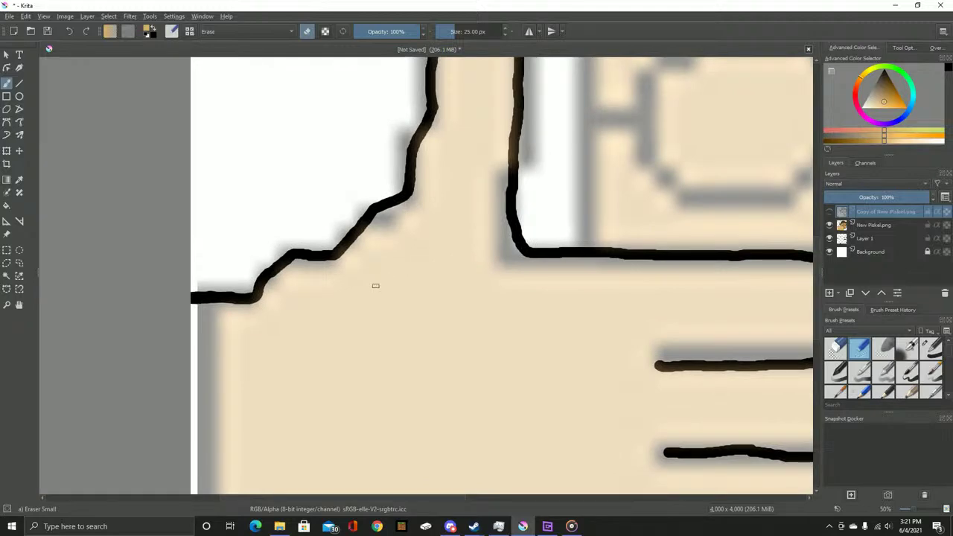
{"action": "left_click_drag", "start_coordinate": [219, 327], "coordinate": [327, 297]}
{"action": "mouse_move", "coordinate": [474, 307]}
{"action": "left_mouse_down"}
{"action": "mouse_move", "coordinate": [318, 163]}
{"action": "mouse_move", "coordinate": [436, 178]}
{"action": "left_mouse_up"}
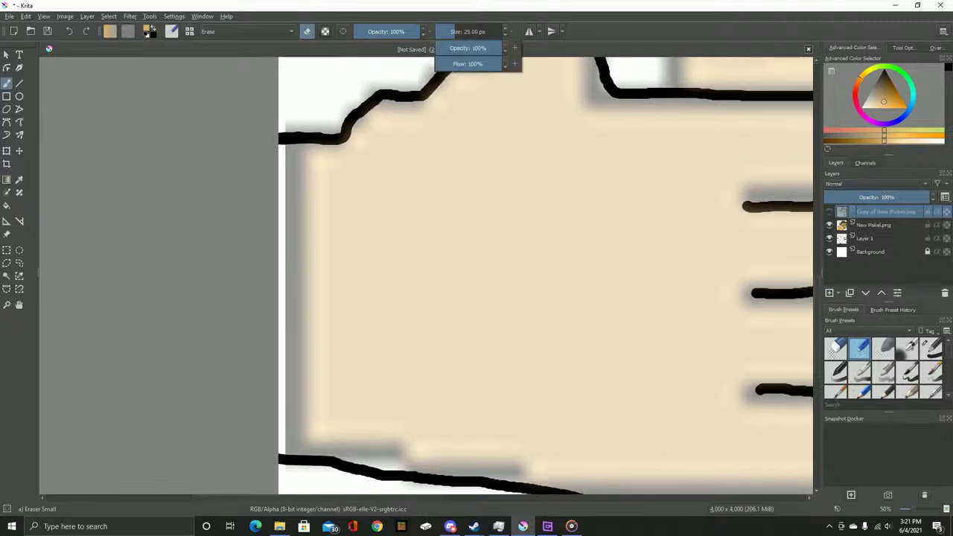
{"action": "key", "text": "bracketright"}
{"action": "key", "text": "bracketright"}
{"action": "key", "text": "bracketright"}
{"action": "key", "text": "bracketright"}
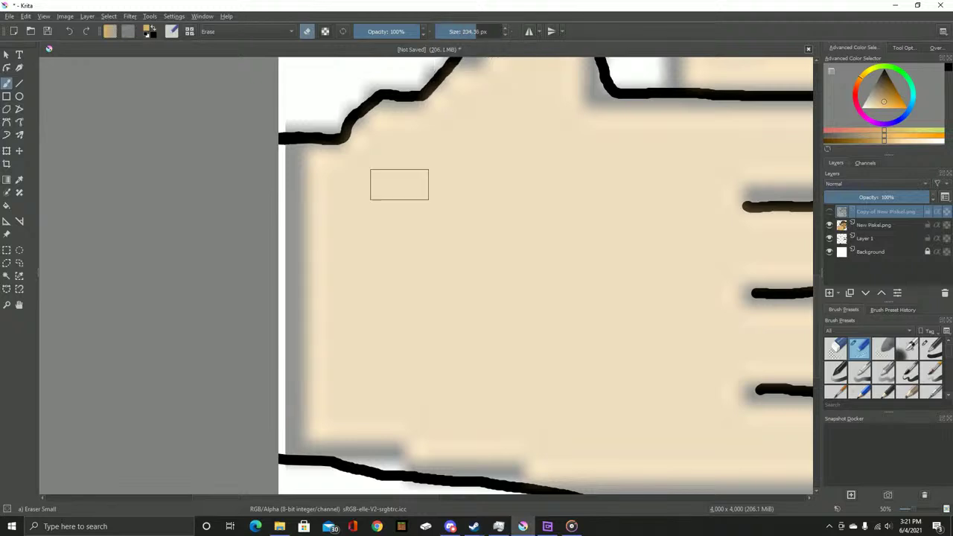
{"action": "key", "text": "e"}
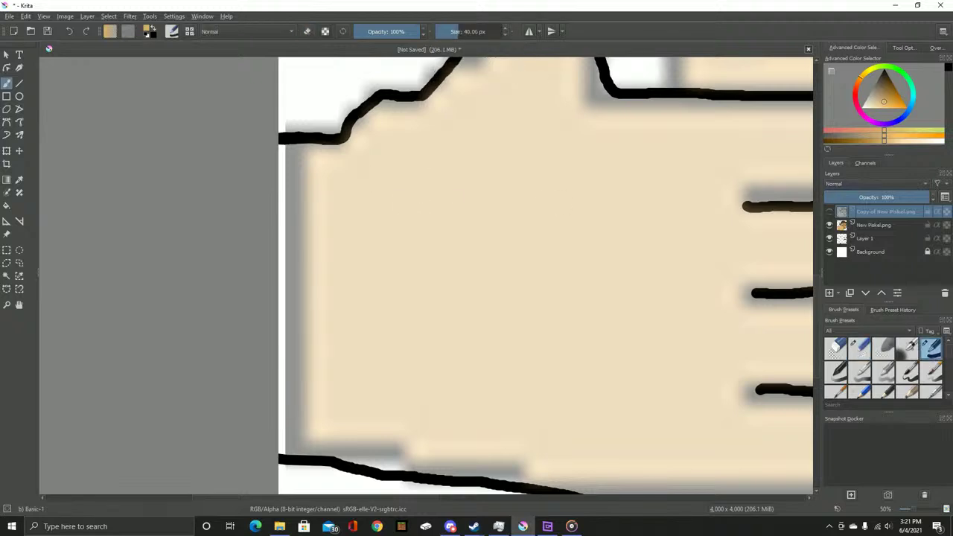
{"action": "left_click", "coordinate": [355, 206]}
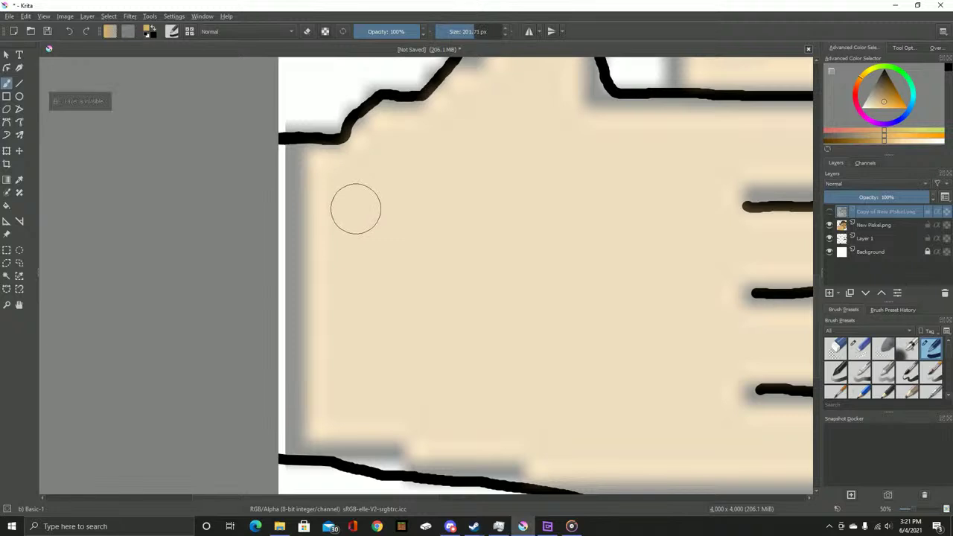
Test a tan stroke on Layer 1, undo it, and add Layer 2 above
{"action": "left_click", "coordinate": [865, 238]}
{"action": "mouse_move", "coordinate": [376, 227]}
{"action": "left_mouse_down"}
{"action": "mouse_move", "coordinate": [351, 217]}
{"action": "mouse_move", "coordinate": [171, 222]}
{"action": "mouse_move", "coordinate": [227, 216]}
{"action": "mouse_move", "coordinate": [219, 200]}
{"action": "mouse_move", "coordinate": [365, 187]}
{"action": "mouse_move", "coordinate": [219, 182]}
{"action": "mouse_move", "coordinate": [283, 175]}
{"action": "mouse_move", "coordinate": [274, 174]}
{"action": "mouse_move", "coordinate": [326, 160]}
{"action": "left_mouse_up"}
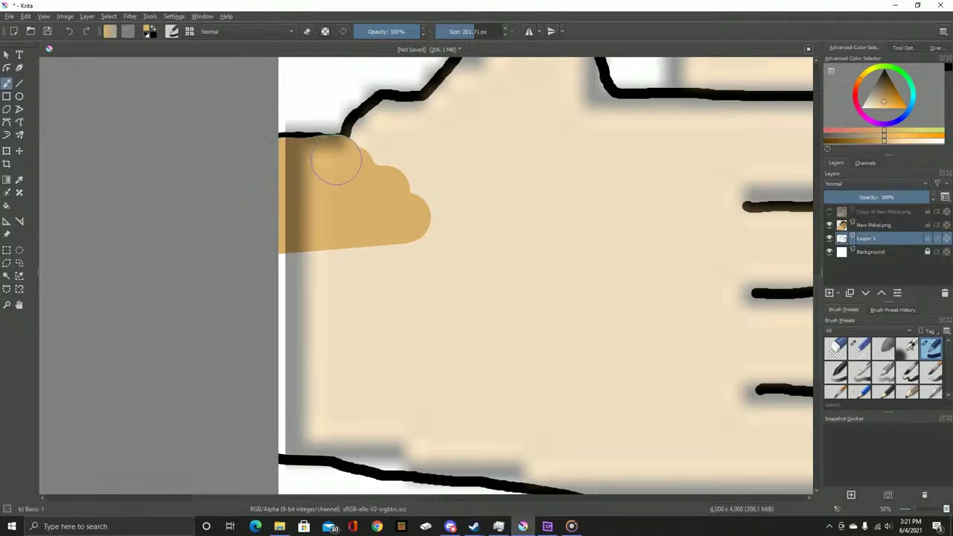
{"action": "key", "text": "ctrl+z"}
{"action": "key", "text": "ctrl+z"}
{"action": "key", "text": "ctrl+z"}
{"action": "key", "text": "ctrl+z"}
{"action": "key", "text": "ctrl+z"}
{"action": "key", "text": "ctrl+z"}
{"action": "key", "text": "ctrl+z"}
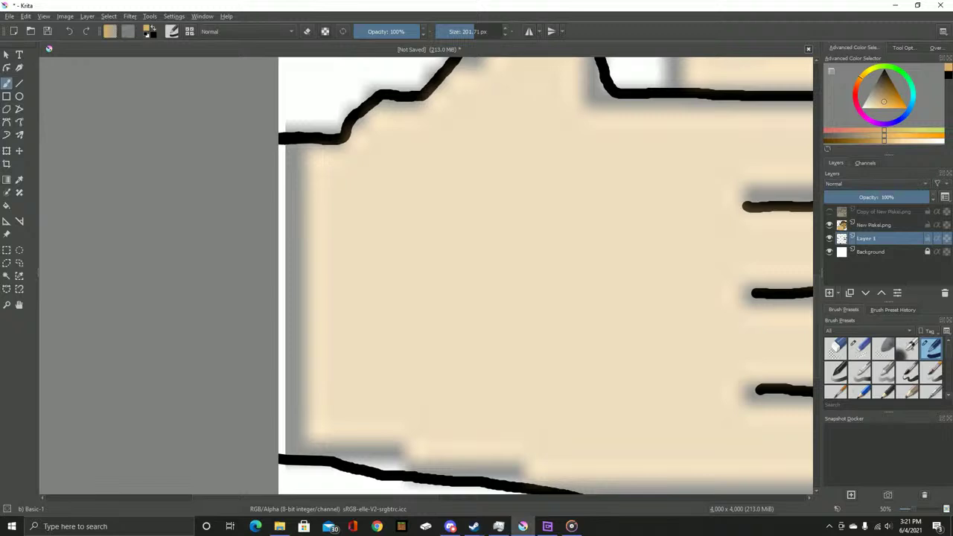
{"action": "key", "text": "Insert"}
Zoom in and paint tan shading along the inside of the thumb's black outline
{"action": "scroll", "coordinate": [276, 152], "scroll_direction": "up", "scroll_amount": 2}
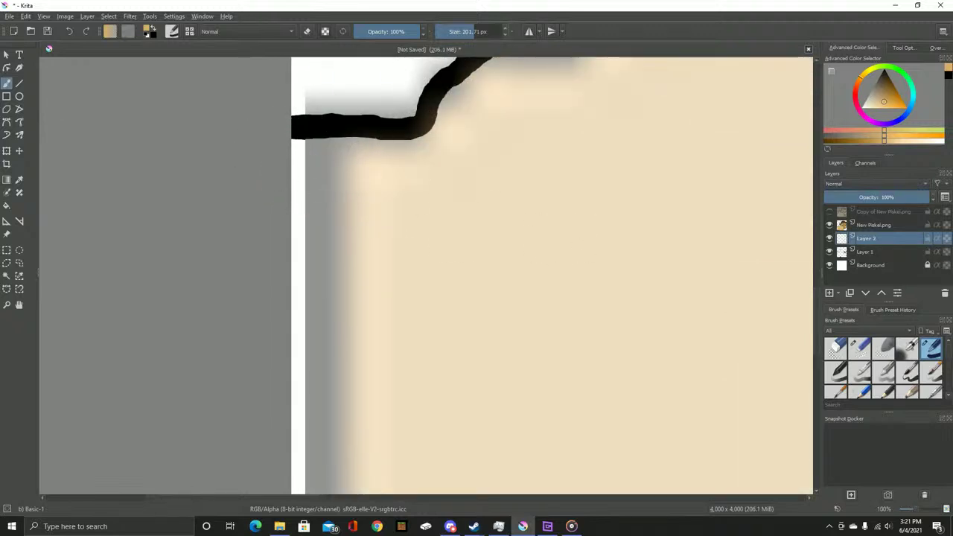
{"action": "scroll", "coordinate": [282, 202], "scroll_direction": "up", "scroll_amount": 1}
{"action": "mouse_move", "coordinate": [276, 202]}
{"action": "left_mouse_down"}
{"action": "mouse_move", "coordinate": [460, 204]}
{"action": "mouse_move", "coordinate": [484, 157]}
{"action": "mouse_move", "coordinate": [543, 110]}
{"action": "mouse_move", "coordinate": [358, 255]}
{"action": "mouse_move", "coordinate": [416, 214]}
{"action": "mouse_move", "coordinate": [472, 222]}
{"action": "mouse_move", "coordinate": [504, 213]}
{"action": "mouse_move", "coordinate": [534, 204]}
{"action": "mouse_move", "coordinate": [594, 152]}
{"action": "mouse_move", "coordinate": [634, 91]}
{"action": "mouse_move", "coordinate": [257, 357]}
{"action": "mouse_move", "coordinate": [358, 285]}
{"action": "mouse_move", "coordinate": [414, 128]}
{"action": "left_mouse_up"}
{"action": "mouse_move", "coordinate": [414, 128]}
{"action": "left_mouse_down"}
{"action": "mouse_move", "coordinate": [319, 367]}
{"action": "mouse_move", "coordinate": [345, 315]}
{"action": "mouse_move", "coordinate": [366, 117]}
{"action": "mouse_move", "coordinate": [353, 219]}
{"action": "mouse_move", "coordinate": [320, 342]}
{"action": "left_mouse_up"}
{"action": "mouse_move", "coordinate": [319, 276]}
{"action": "left_mouse_down"}
{"action": "mouse_move", "coordinate": [334, 186]}
{"action": "mouse_move", "coordinate": [392, 139]}
{"action": "mouse_move", "coordinate": [347, 158]}
{"action": "mouse_move", "coordinate": [392, 123]}
{"action": "mouse_move", "coordinate": [435, 119]}
{"action": "mouse_move", "coordinate": [496, 177]}
{"action": "mouse_move", "coordinate": [484, 291]}
{"action": "left_mouse_up"}
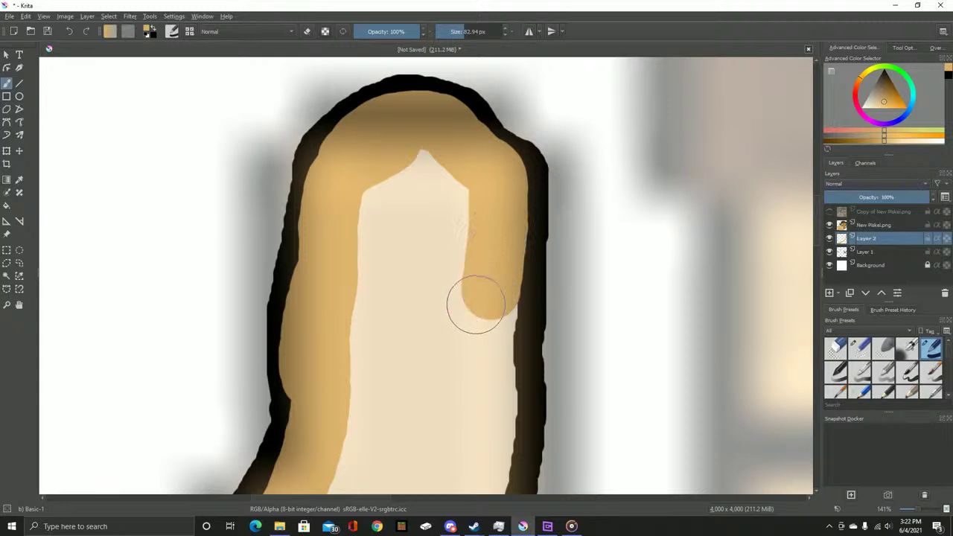
{"action": "left_click_drag", "start_coordinate": [453, 362], "coordinate": [306, 276]}
{"action": "mouse_move", "coordinate": [331, 241]}
{"action": "left_mouse_down"}
{"action": "mouse_move", "coordinate": [338, 190]}
{"action": "mouse_move", "coordinate": [374, 168]}
{"action": "mouse_move", "coordinate": [359, 169]}
{"action": "mouse_move", "coordinate": [354, 195]}
{"action": "mouse_move", "coordinate": [356, 370]}
{"action": "mouse_move", "coordinate": [345, 465]}
{"action": "mouse_move", "coordinate": [373, 194]}
{"action": "mouse_move", "coordinate": [361, 327]}
{"action": "mouse_move", "coordinate": [410, 452]}
{"action": "mouse_move", "coordinate": [244, 275]}
{"action": "mouse_move", "coordinate": [229, 285]}
{"action": "mouse_move", "coordinate": [305, 305]}
{"action": "mouse_move", "coordinate": [373, 305]}
{"action": "mouse_move", "coordinate": [267, 299]}
{"action": "mouse_move", "coordinate": [764, 305]}
{"action": "left_mouse_up"}
Extend the tan along the hand's long black bottom edge, covering the last light sliver
{"action": "mouse_move", "coordinate": [764, 306]}
{"action": "left_mouse_down"}
{"action": "mouse_move", "coordinate": [289, 291]}
{"action": "mouse_move", "coordinate": [357, 294]}
{"action": "left_mouse_up"}
{"action": "mouse_move", "coordinate": [216, 289]}
{"action": "left_mouse_down"}
{"action": "mouse_move", "coordinate": [482, 286]}
{"action": "mouse_move", "coordinate": [375, 285]}
{"action": "mouse_move", "coordinate": [503, 298]}
{"action": "mouse_move", "coordinate": [214, 238]}
{"action": "mouse_move", "coordinate": [273, 234]}
{"action": "mouse_move", "coordinate": [343, 249]}
{"action": "mouse_move", "coordinate": [378, 282]}
{"action": "mouse_move", "coordinate": [401, 380]}
{"action": "mouse_move", "coordinate": [383, 414]}
{"action": "mouse_move", "coordinate": [329, 450]}
{"action": "left_mouse_up"}
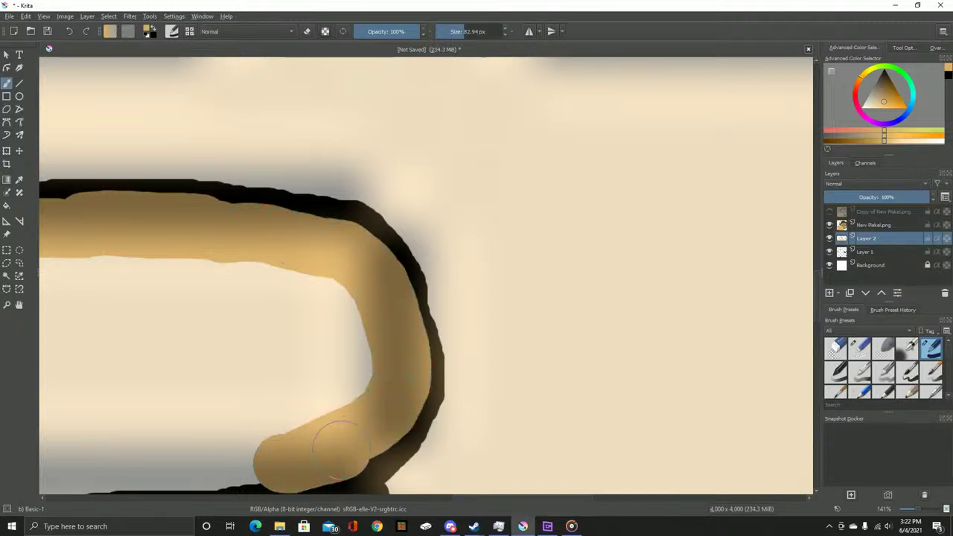
{"action": "left_click_drag", "start_coordinate": [251, 319], "coordinate": [582, 190]}
{"action": "mouse_move", "coordinate": [600, 266]}
{"action": "left_mouse_down"}
{"action": "mouse_move", "coordinate": [669, 382]}
{"action": "mouse_move", "coordinate": [694, 390]}
{"action": "mouse_move", "coordinate": [595, 319]}
{"action": "mouse_move", "coordinate": [616, 410]}
{"action": "mouse_move", "coordinate": [567, 437]}
{"action": "mouse_move", "coordinate": [525, 378]}
{"action": "mouse_move", "coordinate": [432, 342]}
{"action": "mouse_move", "coordinate": [396, 385]}
{"action": "mouse_move", "coordinate": [356, 389]}
{"action": "mouse_move", "coordinate": [223, 335]}
{"action": "mouse_move", "coordinate": [196, 336]}
{"action": "mouse_move", "coordinate": [158, 372]}
{"action": "mouse_move", "coordinate": [177, 153]}
{"action": "mouse_move", "coordinate": [179, 264]}
{"action": "mouse_move", "coordinate": [232, 144]}
{"action": "mouse_move", "coordinate": [231, 99]}
{"action": "left_mouse_up"}
{"action": "mouse_move", "coordinate": [197, 316]}
{"action": "left_mouse_down"}
{"action": "mouse_move", "coordinate": [220, 323]}
{"action": "mouse_move", "coordinate": [280, 317]}
{"action": "mouse_move", "coordinate": [298, 270]}
{"action": "mouse_move", "coordinate": [254, 249]}
{"action": "mouse_move", "coordinate": [319, 166]}
{"action": "mouse_move", "coordinate": [220, 132]}
{"action": "mouse_move", "coordinate": [380, 113]}
{"action": "mouse_move", "coordinate": [446, 124]}
{"action": "mouse_move", "coordinate": [294, 221]}
{"action": "mouse_move", "coordinate": [295, 253]}
{"action": "mouse_move", "coordinate": [384, 270]}
{"action": "mouse_move", "coordinate": [458, 307]}
{"action": "mouse_move", "coordinate": [455, 335]}
{"action": "mouse_move", "coordinate": [470, 309]}
{"action": "mouse_move", "coordinate": [562, 264]}
{"action": "mouse_move", "coordinate": [533, 236]}
{"action": "mouse_move", "coordinate": [428, 196]}
{"action": "mouse_move", "coordinate": [510, 131]}
{"action": "mouse_move", "coordinate": [618, 153]}
{"action": "mouse_move", "coordinate": [608, 180]}
{"action": "mouse_move", "coordinate": [724, 198]}
{"action": "mouse_move", "coordinate": [639, 226]}
{"action": "mouse_move", "coordinate": [723, 194]}
{"action": "mouse_move", "coordinate": [697, 195]}
{"action": "mouse_move", "coordinate": [711, 239]}
{"action": "left_mouse_up"}
{"action": "left_click_drag", "start_coordinate": [541, 376], "coordinate": [216, 162]}
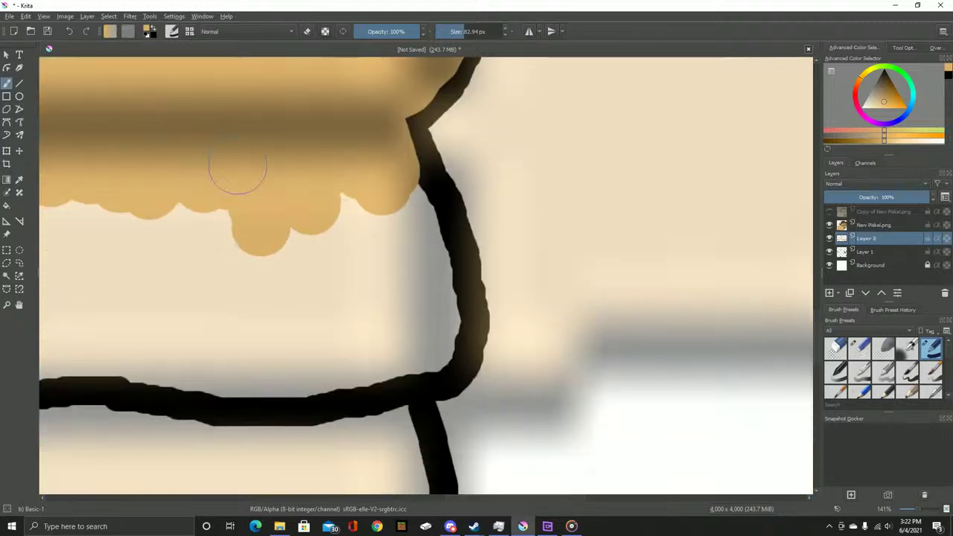
Paint tan over the horizontal finger line and up the adjoining outline
{"action": "scroll", "coordinate": [425, 171], "scroll_direction": "down", "scroll_amount": 2}
{"action": "left_click_drag", "start_coordinate": [424, 171], "coordinate": [536, 178]}
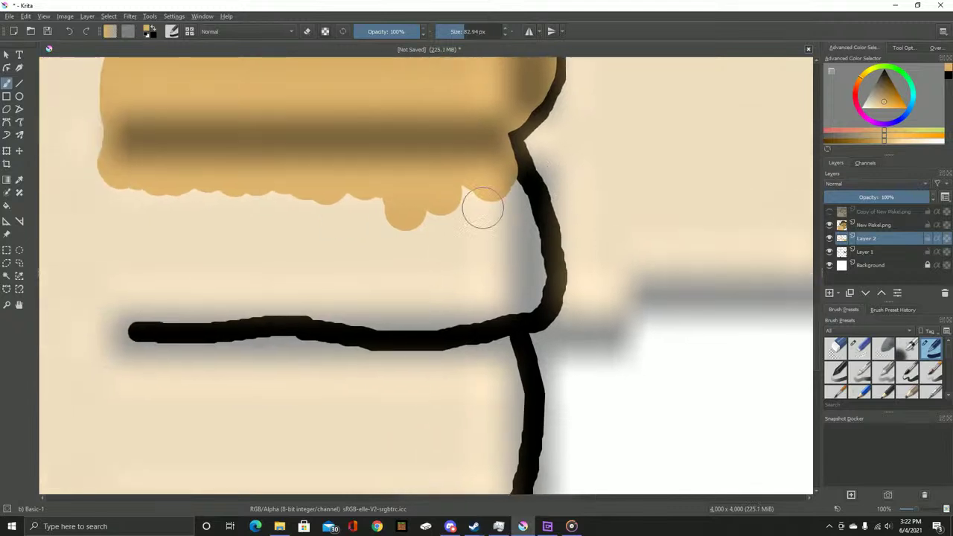
{"action": "scroll", "coordinate": [223, 216], "scroll_direction": "left", "scroll_amount": 2}
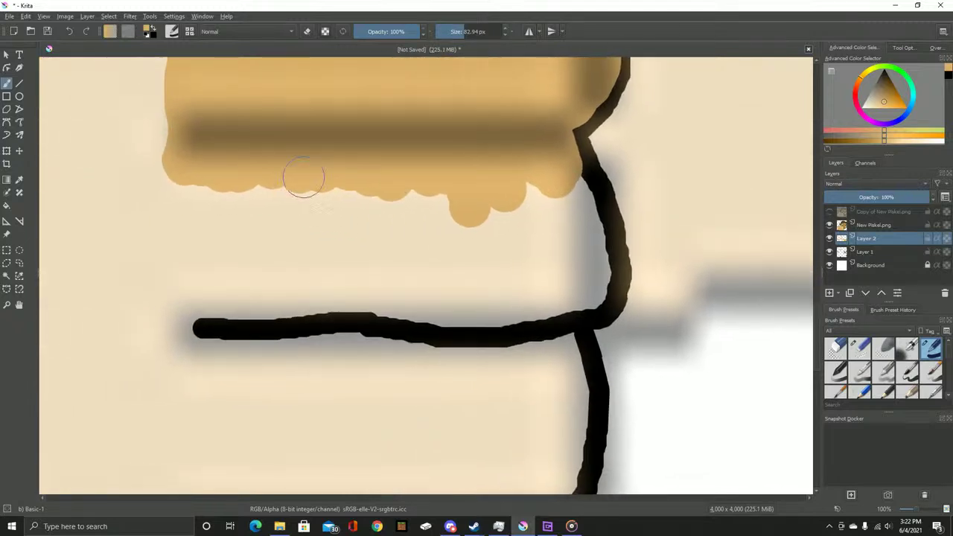
{"action": "mouse_move", "coordinate": [188, 329]}
{"action": "left_mouse_down"}
{"action": "mouse_move", "coordinate": [357, 329]}
{"action": "mouse_move", "coordinate": [253, 322]}
{"action": "mouse_move", "coordinate": [382, 332]}
{"action": "mouse_move", "coordinate": [372, 340]}
{"action": "mouse_move", "coordinate": [403, 348]}
{"action": "mouse_move", "coordinate": [538, 326]}
{"action": "mouse_move", "coordinate": [538, 343]}
{"action": "mouse_move", "coordinate": [560, 301]}
{"action": "mouse_move", "coordinate": [594, 299]}
{"action": "mouse_move", "coordinate": [600, 281]}
{"action": "mouse_move", "coordinate": [579, 181]}
{"action": "mouse_move", "coordinate": [547, 163]}
{"action": "mouse_move", "coordinate": [569, 268]}
{"action": "mouse_move", "coordinate": [564, 289]}
{"action": "mouse_move", "coordinate": [533, 210]}
{"action": "mouse_move", "coordinate": [539, 292]}
{"action": "mouse_move", "coordinate": [507, 226]}
{"action": "mouse_move", "coordinate": [475, 307]}
{"action": "mouse_move", "coordinate": [440, 305]}
{"action": "mouse_move", "coordinate": [423, 247]}
{"action": "mouse_move", "coordinate": [387, 206]}
{"action": "mouse_move", "coordinate": [382, 267]}
{"action": "mouse_move", "coordinate": [335, 301]}
{"action": "mouse_move", "coordinate": [343, 334]}
{"action": "mouse_move", "coordinate": [305, 257]}
{"action": "mouse_move", "coordinate": [252, 221]}
{"action": "mouse_move", "coordinate": [235, 186]}
{"action": "mouse_move", "coordinate": [231, 207]}
{"action": "mouse_move", "coordinate": [207, 192]}
{"action": "mouse_move", "coordinate": [177, 253]}
{"action": "mouse_move", "coordinate": [161, 331]}
{"action": "mouse_move", "coordinate": [183, 346]}
{"action": "mouse_move", "coordinate": [312, 200]}
{"action": "mouse_move", "coordinate": [303, 223]}
{"action": "mouse_move", "coordinate": [334, 371]}
{"action": "mouse_move", "coordinate": [363, 365]}
{"action": "left_mouse_up"}
{"action": "left_click_drag", "start_coordinate": [406, 374], "coordinate": [611, 372]}
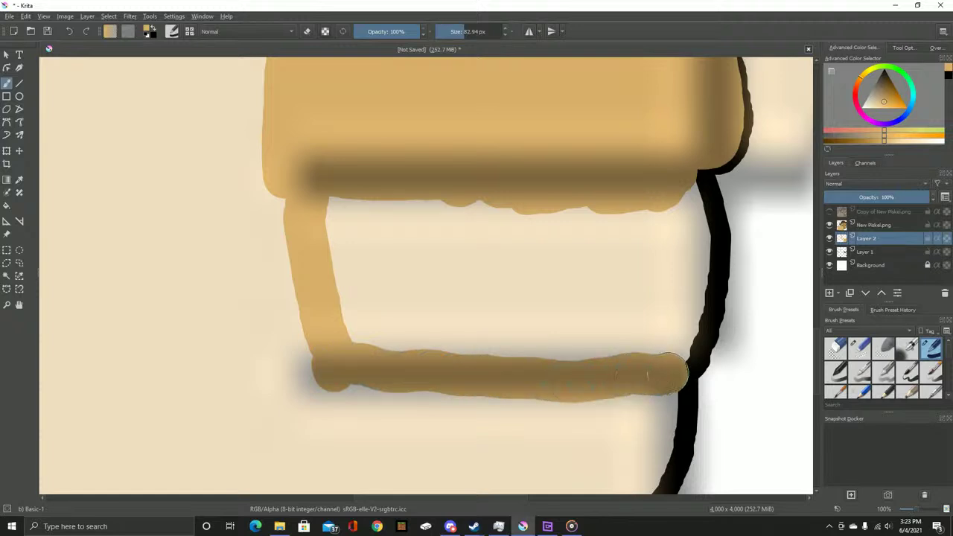
{"action": "mouse_move", "coordinate": [684, 331]}
{"action": "left_mouse_down"}
{"action": "mouse_move", "coordinate": [694, 227]}
{"action": "mouse_move", "coordinate": [679, 175]}
{"action": "mouse_move", "coordinate": [735, 128]}
{"action": "left_mouse_up"}
Fill the area under the top finger and its left side with tan
{"action": "mouse_move", "coordinate": [401, 167]}
{"action": "left_mouse_down"}
{"action": "mouse_move", "coordinate": [389, 191]}
{"action": "mouse_move", "coordinate": [419, 219]}
{"action": "mouse_move", "coordinate": [542, 154]}
{"action": "mouse_move", "coordinate": [566, 183]}
{"action": "mouse_move", "coordinate": [550, 222]}
{"action": "mouse_move", "coordinate": [584, 180]}
{"action": "mouse_move", "coordinate": [667, 172]}
{"action": "mouse_move", "coordinate": [722, 176]}
{"action": "mouse_move", "coordinate": [737, 189]}
{"action": "mouse_move", "coordinate": [717, 217]}
{"action": "mouse_move", "coordinate": [732, 238]}
{"action": "mouse_move", "coordinate": [712, 242]}
{"action": "mouse_move", "coordinate": [631, 321]}
{"action": "mouse_move", "coordinate": [538, 289]}
{"action": "mouse_move", "coordinate": [545, 309]}
{"action": "mouse_move", "coordinate": [434, 247]}
{"action": "mouse_move", "coordinate": [414, 276]}
{"action": "mouse_move", "coordinate": [489, 248]}
{"action": "mouse_move", "coordinate": [439, 221]}
{"action": "mouse_move", "coordinate": [470, 268]}
{"action": "left_mouse_up"}
{"action": "mouse_move", "coordinate": [470, 268]}
{"action": "left_mouse_down"}
{"action": "mouse_move", "coordinate": [403, 96]}
{"action": "mouse_move", "coordinate": [396, 41]}
{"action": "left_mouse_up"}
{"action": "mouse_move", "coordinate": [324, 119]}
{"action": "left_mouse_down"}
{"action": "mouse_move", "coordinate": [277, 318]}
{"action": "mouse_move", "coordinate": [438, 307]}
{"action": "mouse_move", "coordinate": [567, 262]}
{"action": "mouse_move", "coordinate": [624, 204]}
{"action": "mouse_move", "coordinate": [644, 144]}
{"action": "mouse_move", "coordinate": [512, 156]}
{"action": "mouse_move", "coordinate": [388, 146]}
{"action": "left_mouse_up"}
{"action": "mouse_move", "coordinate": [393, 104]}
{"action": "left_mouse_down"}
{"action": "mouse_move", "coordinate": [343, 148]}
{"action": "mouse_move", "coordinate": [309, 215]}
{"action": "mouse_move", "coordinate": [362, 173]}
{"action": "mouse_move", "coordinate": [338, 238]}
{"action": "mouse_move", "coordinate": [325, 219]}
{"action": "mouse_move", "coordinate": [317, 299]}
{"action": "mouse_move", "coordinate": [357, 302]}
{"action": "mouse_move", "coordinate": [517, 257]}
{"action": "mouse_move", "coordinate": [560, 227]}
{"action": "mouse_move", "coordinate": [593, 226]}
{"action": "mouse_move", "coordinate": [526, 251]}
{"action": "mouse_move", "coordinate": [451, 161]}
{"action": "mouse_move", "coordinate": [426, 272]}
{"action": "mouse_move", "coordinate": [422, 240]}
{"action": "mouse_move", "coordinate": [692, 232]}
{"action": "left_mouse_up"}
{"action": "mouse_move", "coordinate": [676, 311]}
{"action": "left_mouse_down"}
{"action": "mouse_move", "coordinate": [363, 276]}
{"action": "mouse_move", "coordinate": [440, 209]}
{"action": "mouse_move", "coordinate": [679, 134]}
{"action": "left_mouse_up"}
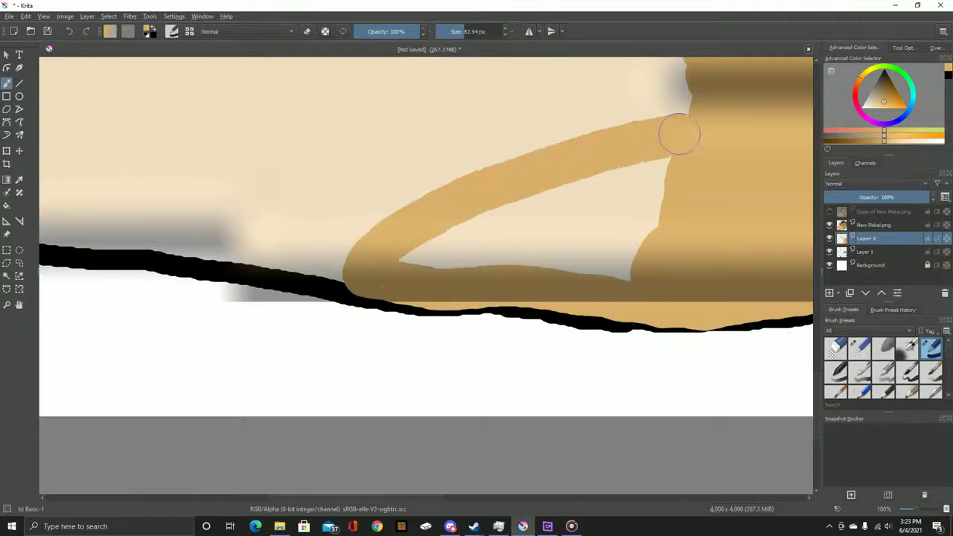
{"action": "mouse_move", "coordinate": [414, 255]}
{"action": "left_mouse_down"}
{"action": "mouse_move", "coordinate": [687, 150]}
{"action": "mouse_move", "coordinate": [600, 202]}
{"action": "mouse_move", "coordinate": [442, 257]}
{"action": "mouse_move", "coordinate": [640, 213]}
{"action": "mouse_move", "coordinate": [575, 263]}
{"action": "mouse_move", "coordinate": [618, 251]}
{"action": "mouse_move", "coordinate": [633, 294]}
{"action": "mouse_move", "coordinate": [623, 157]}
{"action": "mouse_move", "coordinate": [581, 259]}
{"action": "mouse_move", "coordinate": [589, 199]}
{"action": "mouse_move", "coordinate": [563, 206]}
{"action": "mouse_move", "coordinate": [570, 240]}
{"action": "mouse_move", "coordinate": [536, 213]}
{"action": "mouse_move", "coordinate": [505, 276]}
{"action": "mouse_move", "coordinate": [477, 281]}
{"action": "mouse_move", "coordinate": [439, 307]}
{"action": "mouse_move", "coordinate": [393, 305]}
{"action": "left_mouse_up"}
Fill tan between the bumps and up along the fist's upper edge
{"action": "scroll", "coordinate": [678, 239], "scroll_direction": "up", "scroll_amount": 4}
{"action": "scroll", "coordinate": [632, 275], "scroll_direction": "right", "scroll_amount": 2}
{"action": "scroll", "coordinate": [394, 305], "scroll_direction": "up", "scroll_amount": 3}
{"action": "scroll", "coordinate": [394, 304], "scroll_direction": "right", "scroll_amount": 2}
{"action": "mouse_move", "coordinate": [263, 419]}
{"action": "left_mouse_down"}
{"action": "mouse_move", "coordinate": [459, 198]}
{"action": "mouse_move", "coordinate": [552, 153]}
{"action": "mouse_move", "coordinate": [322, 383]}
{"action": "mouse_move", "coordinate": [309, 363]}
{"action": "left_mouse_up"}
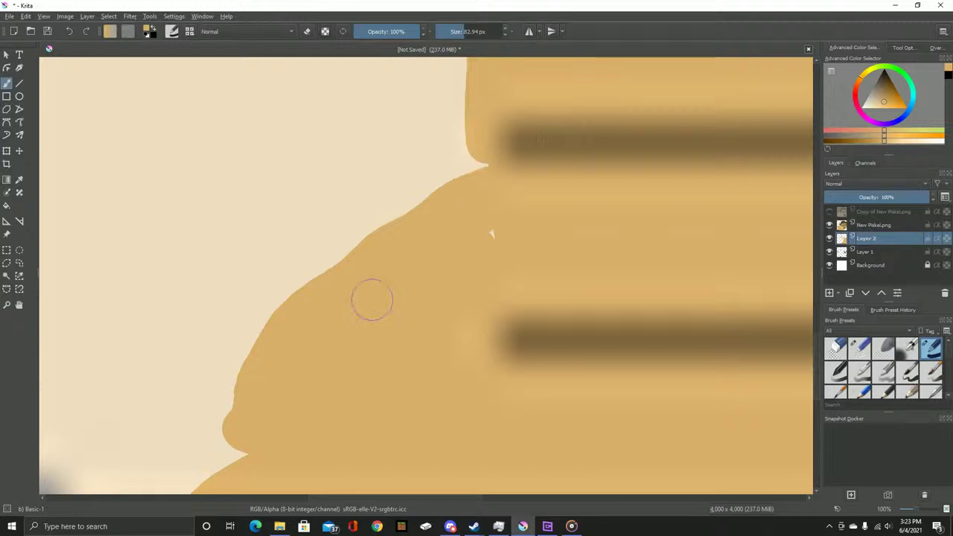
{"action": "scroll", "coordinate": [459, 217], "scroll_direction": "up", "scroll_amount": 3}
{"action": "scroll", "coordinate": [459, 217], "scroll_direction": "left", "scroll_amount": 1}
{"action": "mouse_move", "coordinate": [387, 327]}
{"action": "left_mouse_down"}
{"action": "mouse_move", "coordinate": [521, 233]}
{"action": "mouse_move", "coordinate": [514, 113]}
{"action": "mouse_move", "coordinate": [462, 245]}
{"action": "mouse_move", "coordinate": [373, 372]}
{"action": "mouse_move", "coordinate": [362, 357]}
{"action": "mouse_move", "coordinate": [440, 300]}
{"action": "mouse_move", "coordinate": [545, 154]}
{"action": "mouse_move", "coordinate": [548, 107]}
{"action": "mouse_move", "coordinate": [466, 92]}
{"action": "mouse_move", "coordinate": [511, 81]}
{"action": "mouse_move", "coordinate": [436, 102]}
{"action": "mouse_move", "coordinate": [472, 77]}
{"action": "left_mouse_up"}
Replace a rough edge stroke with one smooth tan stroke along the fist's left edge, then zoom out
{"action": "mouse_move", "coordinate": [378, 288]}
{"action": "left_mouse_down"}
{"action": "mouse_move", "coordinate": [315, 369]}
{"action": "mouse_move", "coordinate": [351, 270]}
{"action": "left_mouse_up"}
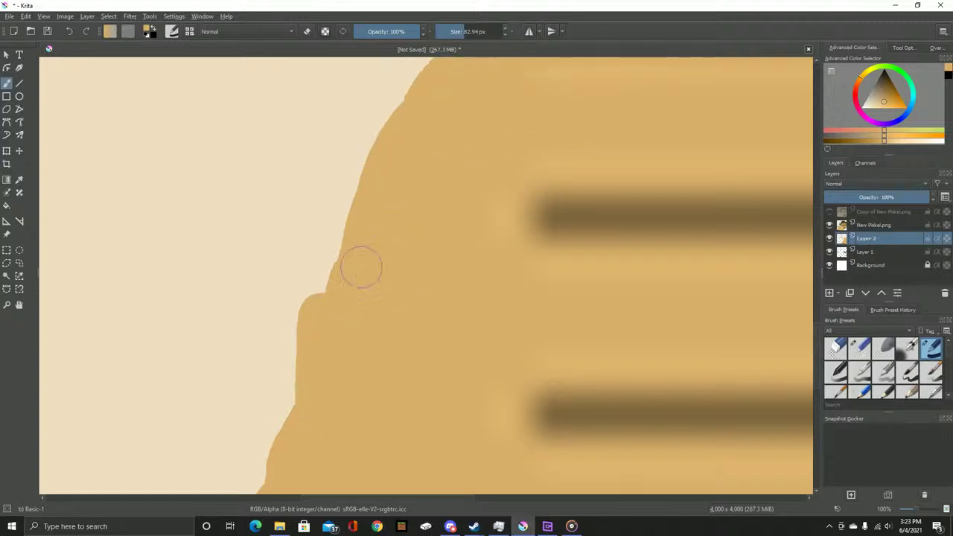
{"action": "key", "text": "ctrl+z"}
{"action": "key", "text": "ctrl+z"}
{"action": "left_click_drag", "start_coordinate": [459, 227], "coordinate": [594, 200]}
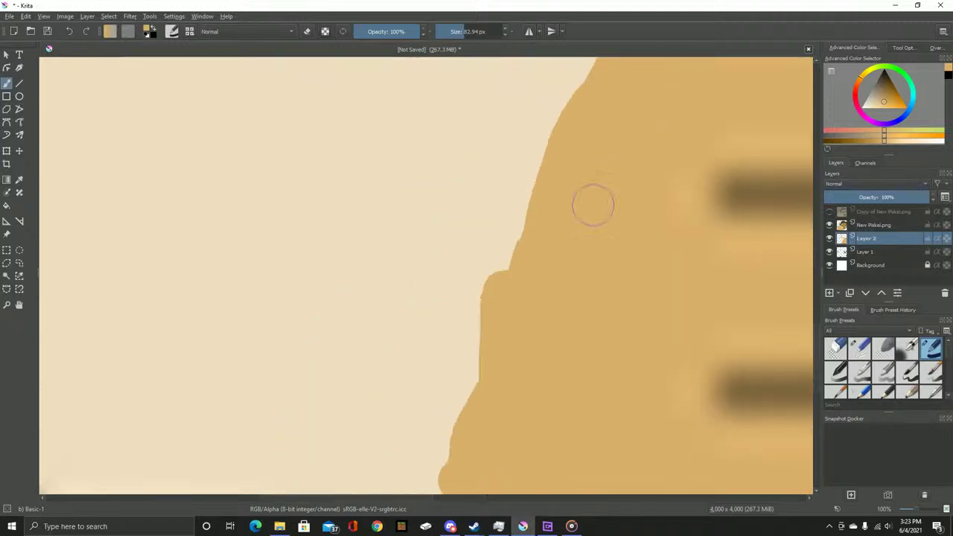
{"action": "left_click_drag", "start_coordinate": [452, 301], "coordinate": [611, 116]}
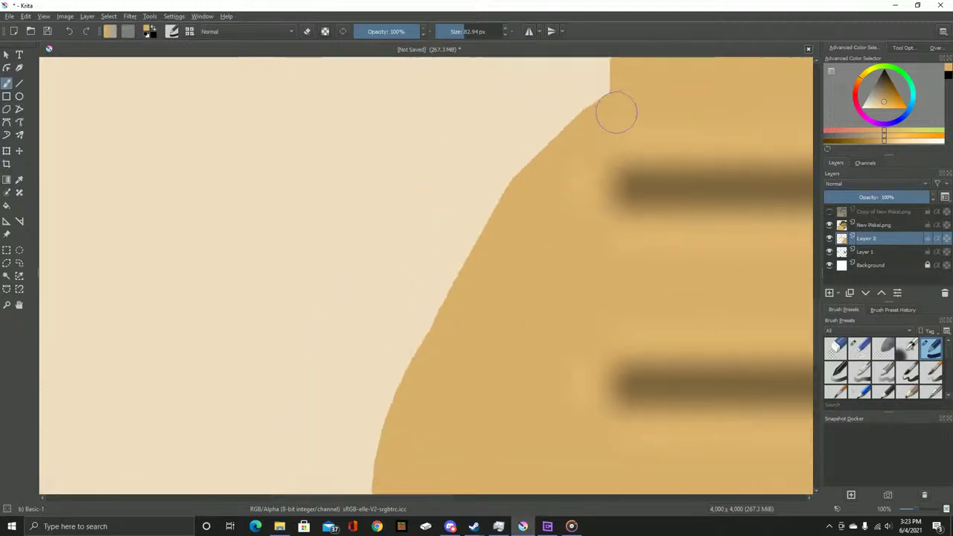
{"action": "scroll", "coordinate": [641, 90], "scroll_direction": "down", "scroll_amount": 5}
{"action": "scroll", "coordinate": [568, 251], "scroll_direction": "up", "scroll_amount": 4}
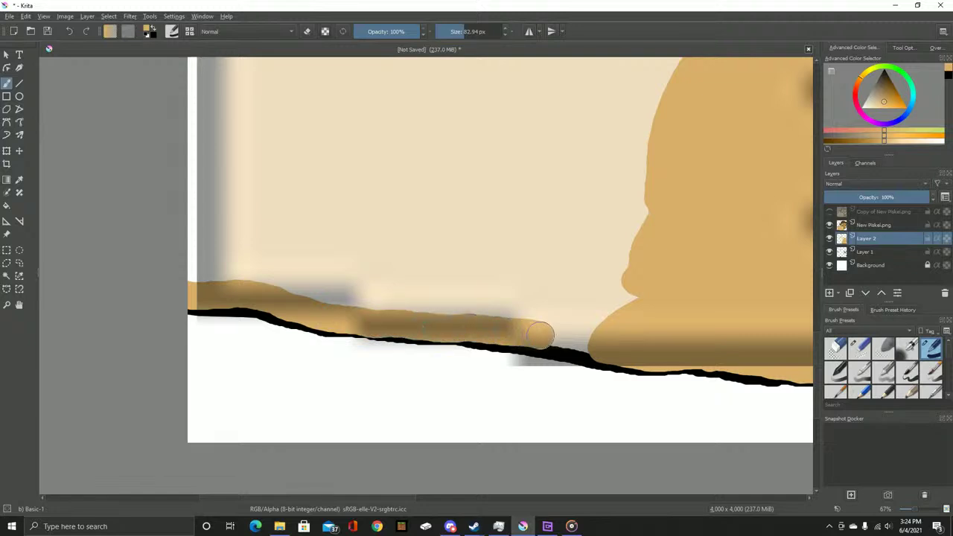
{"action": "scroll", "coordinate": [616, 342], "scroll_direction": "up", "scroll_amount": 5}
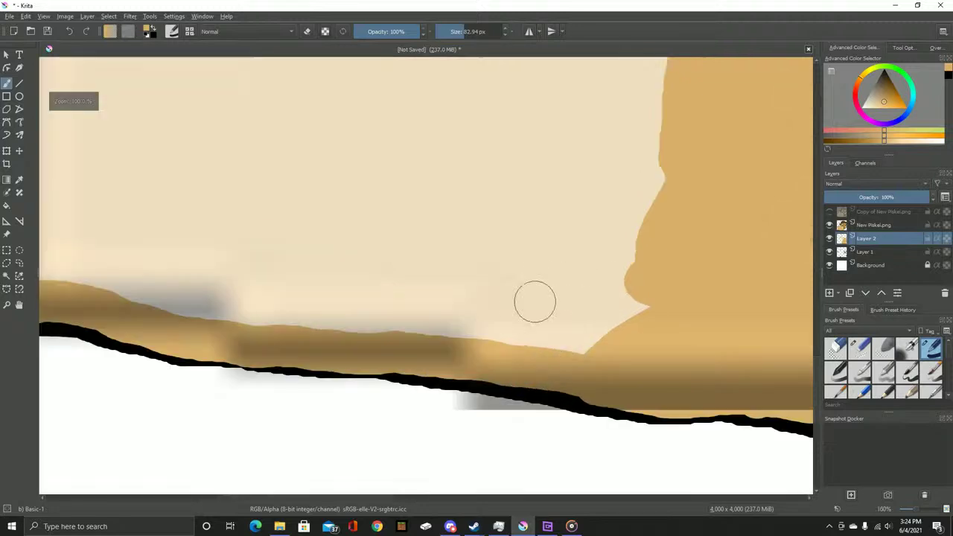
With the small eraser, remove the tan smear below the hand's black bottom edge
{"action": "key", "text": "/"}
{"action": "scroll", "coordinate": [455, 316], "scroll_direction": "up", "scroll_amount": 1}
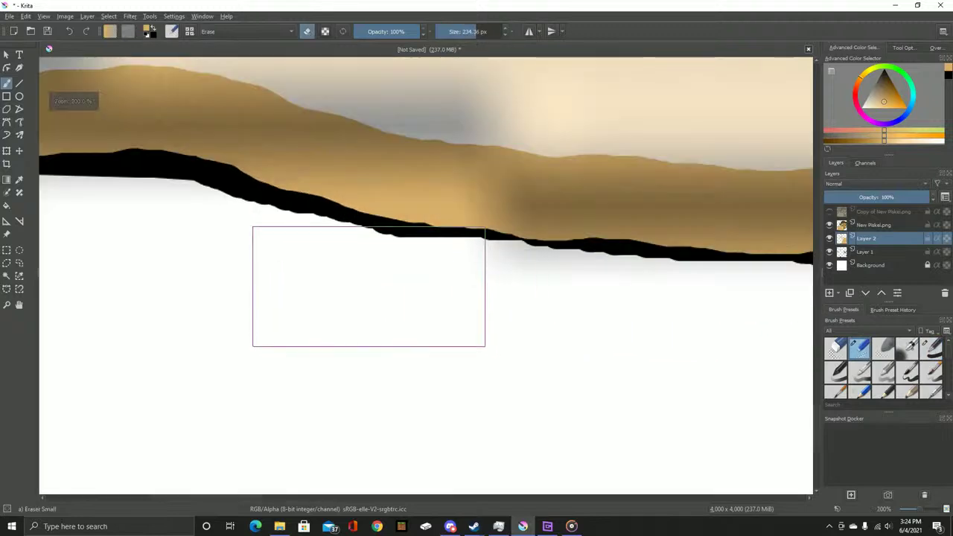
{"action": "mouse_move", "coordinate": [330, 277]}
{"action": "left_mouse_down"}
{"action": "mouse_move", "coordinate": [366, 273]}
{"action": "mouse_move", "coordinate": [509, 297]}
{"action": "left_mouse_up"}
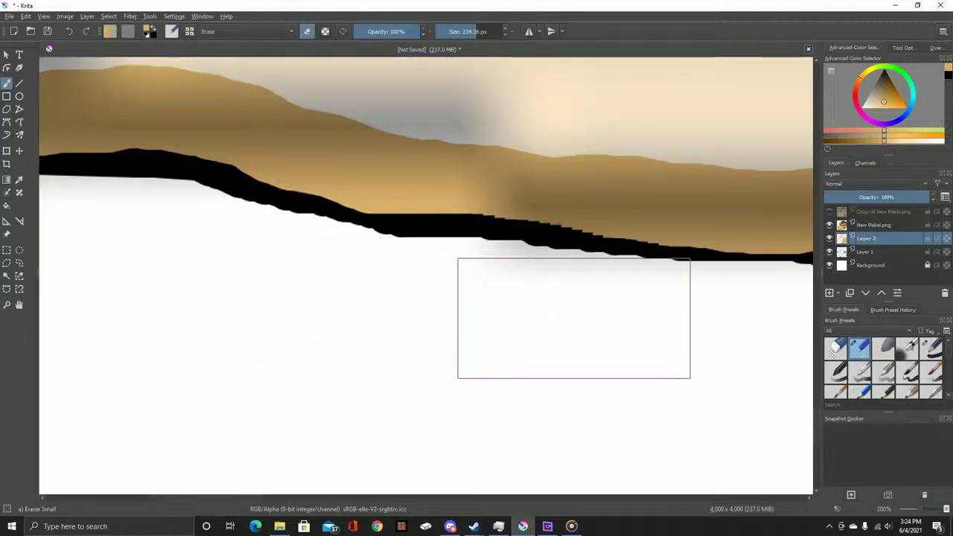
{"action": "scroll", "coordinate": [574, 318], "scroll_direction": "down", "scroll_amount": 1}
{"action": "key", "text": "bracketleft"}
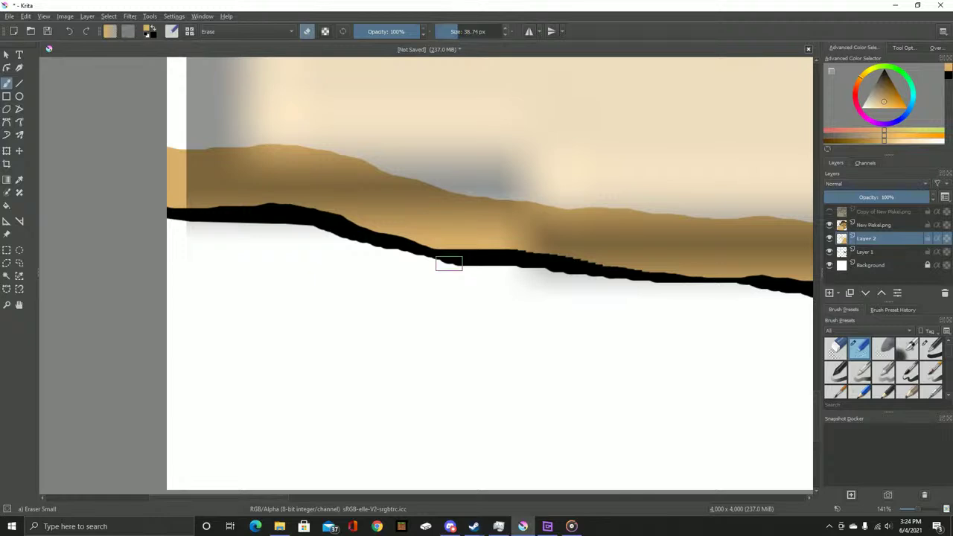
{"action": "scroll", "coordinate": [445, 221], "scroll_direction": "up", "scroll_amount": 1}
{"action": "scroll", "coordinate": [405, 246], "scroll_direction": "down", "scroll_amount": 2}
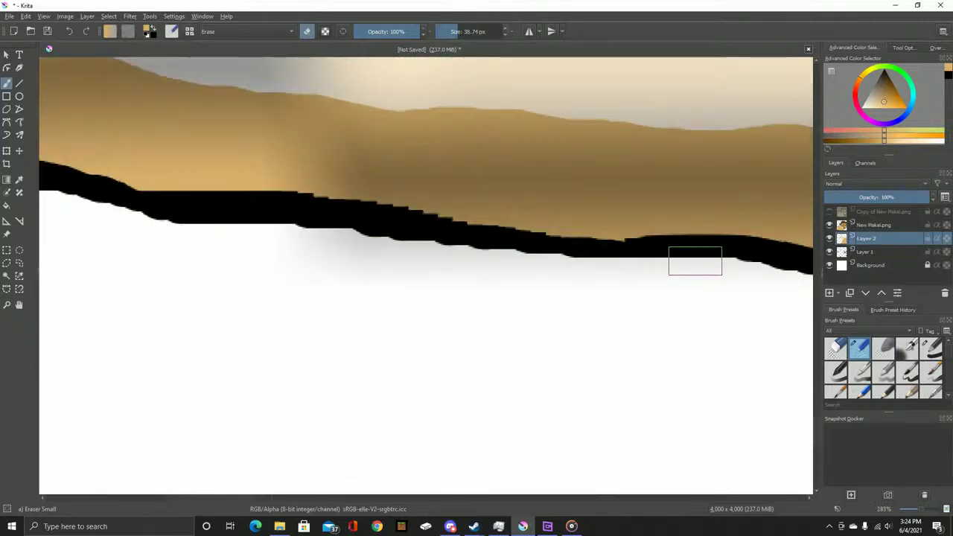
{"action": "scroll", "coordinate": [478, 248], "scroll_direction": "down", "scroll_amount": 1}
{"action": "scroll", "coordinate": [474, 268], "scroll_direction": "up", "scroll_amount": 3}
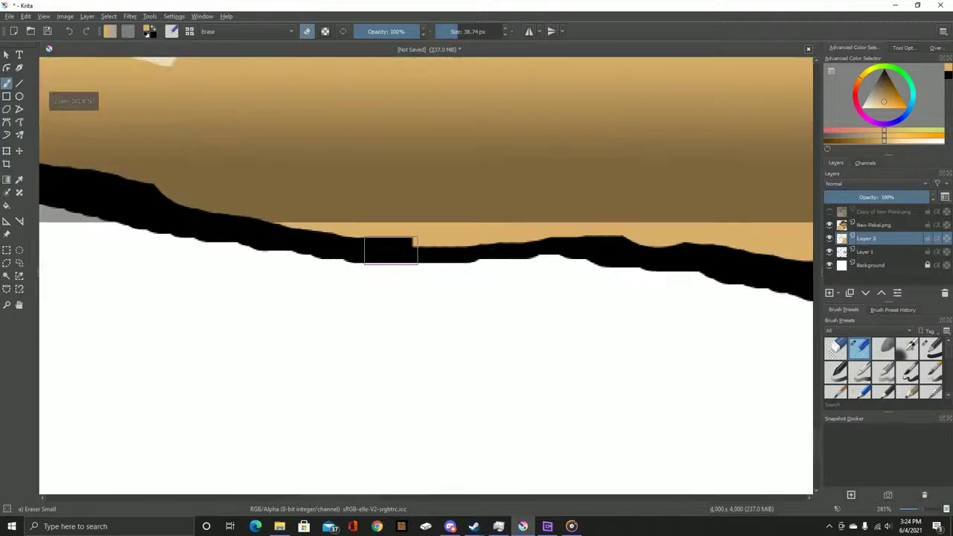
{"action": "scroll", "coordinate": [549, 261], "scroll_direction": "down", "scroll_amount": 1}
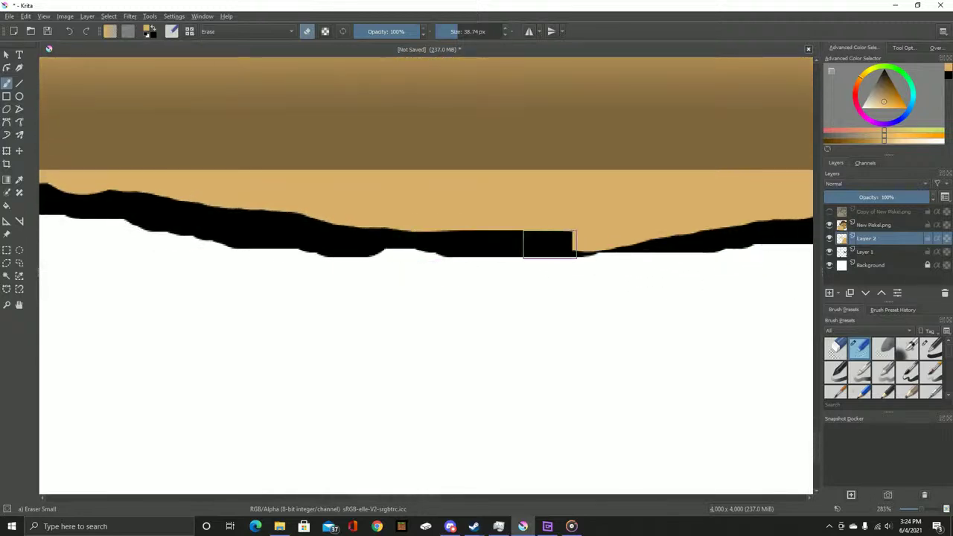
Erase more tan spilling past the bottom outline, then return to normal painting
{"action": "left_click_drag", "start_coordinate": [550, 244], "coordinate": [663, 249]}
{"action": "scroll", "coordinate": [669, 254], "scroll_direction": "down", "scroll_amount": 6}
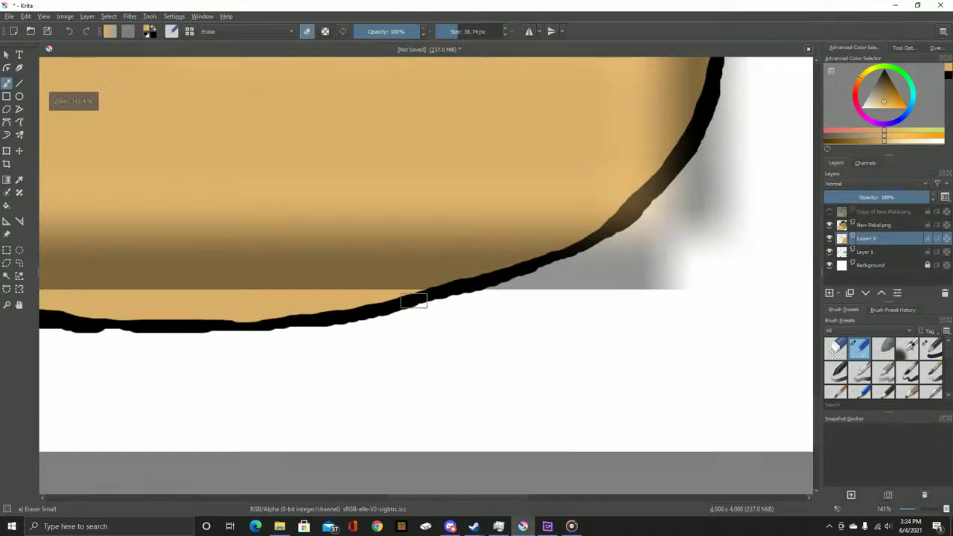
{"action": "scroll", "coordinate": [583, 318], "scroll_direction": "down", "scroll_amount": 2}
{"action": "scroll", "coordinate": [572, 226], "scroll_direction": "up", "scroll_amount": 6}
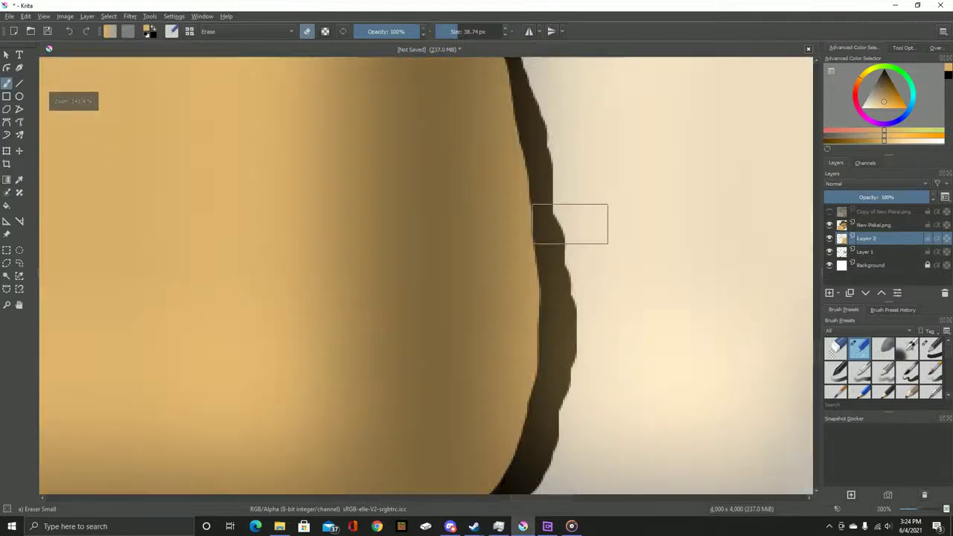
{"action": "scroll", "coordinate": [595, 202], "scroll_direction": "down", "scroll_amount": 3}
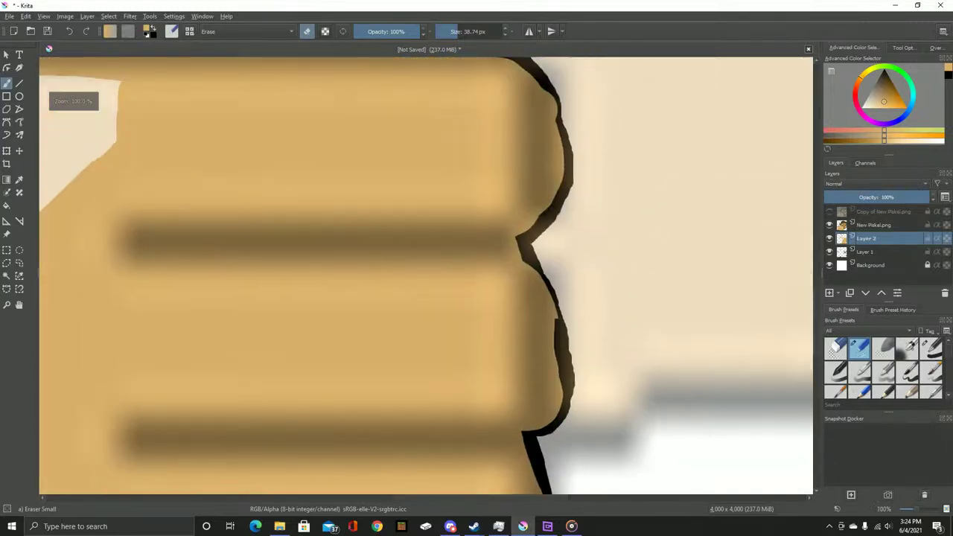
{"action": "scroll", "coordinate": [477, 149], "scroll_direction": "up", "scroll_amount": 4}
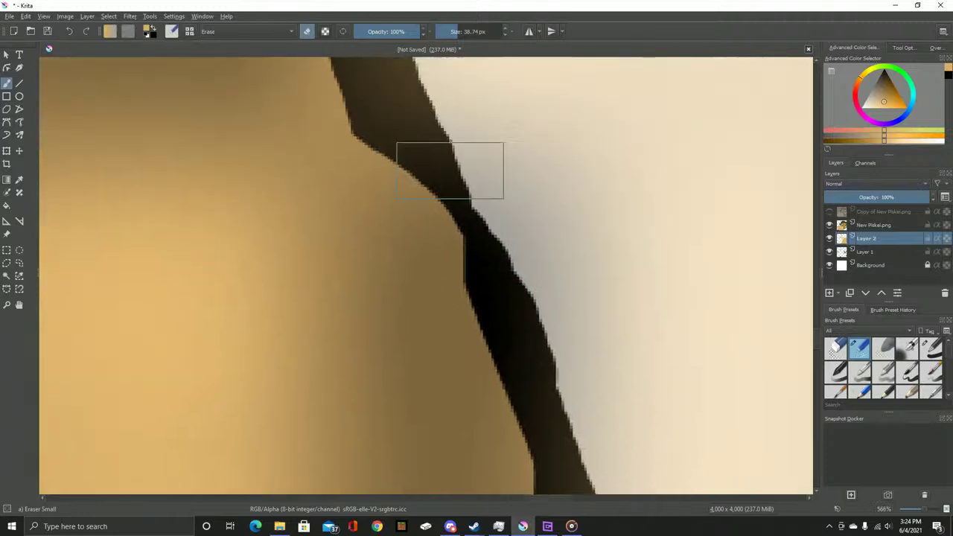
{"action": "scroll", "coordinate": [541, 192], "scroll_direction": "down", "scroll_amount": 2}
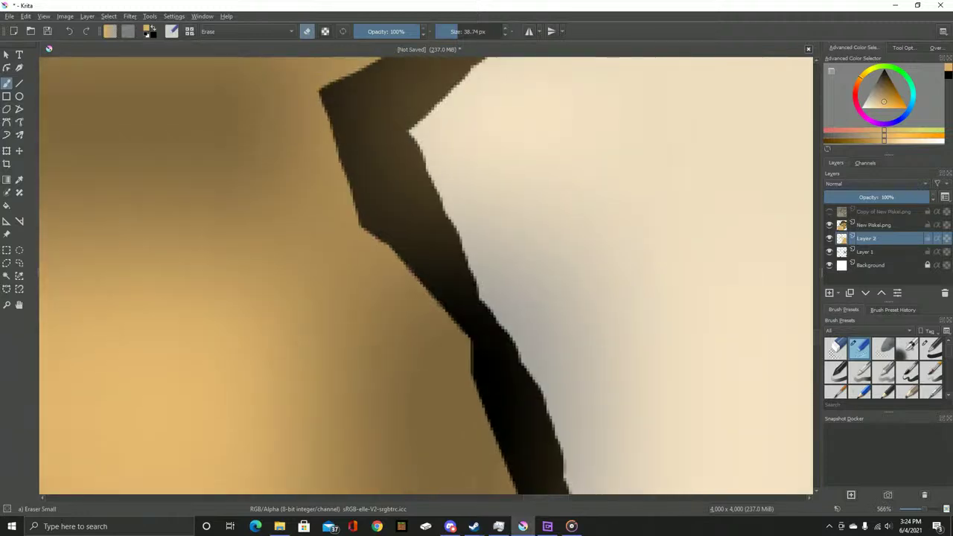
{"action": "scroll", "coordinate": [585, 117], "scroll_direction": "up", "scroll_amount": 2}
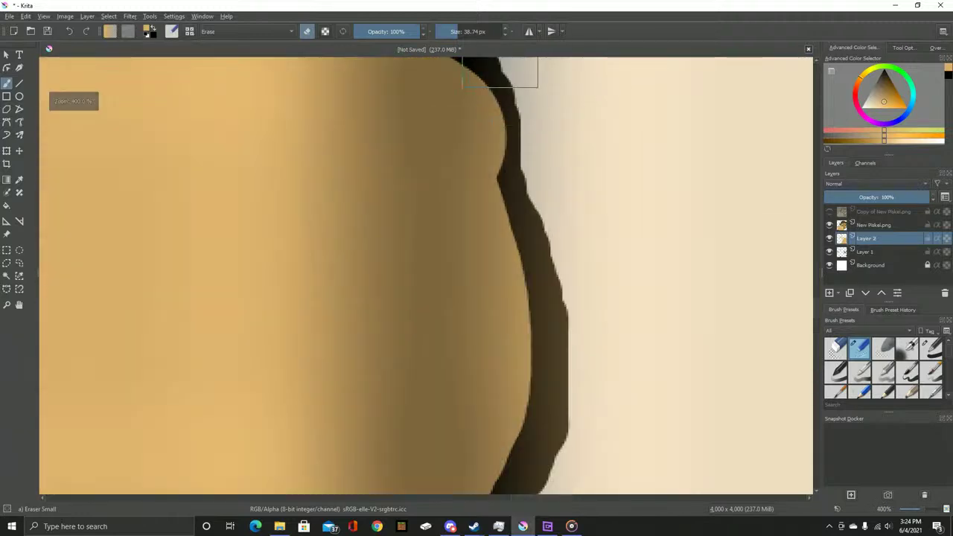
{"action": "scroll", "coordinate": [553, 164], "scroll_direction": "down", "scroll_amount": 4}
{"action": "mouse_move", "coordinate": [532, 127]}
{"action": "left_mouse_down"}
{"action": "mouse_move", "coordinate": [551, 135]}
{"action": "mouse_move", "coordinate": [556, 355]}
{"action": "mouse_move", "coordinate": [485, 308]}
{"action": "mouse_move", "coordinate": [604, 100]}
{"action": "left_mouse_up"}
{"action": "left_click_drag", "start_coordinate": [537, 88], "coordinate": [451, 303]}
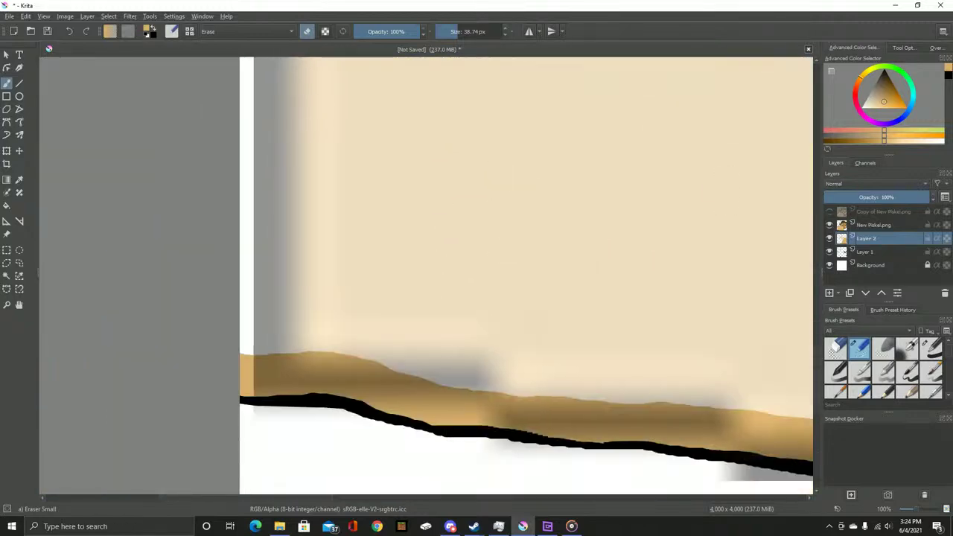
{"action": "key", "text": "slash"}
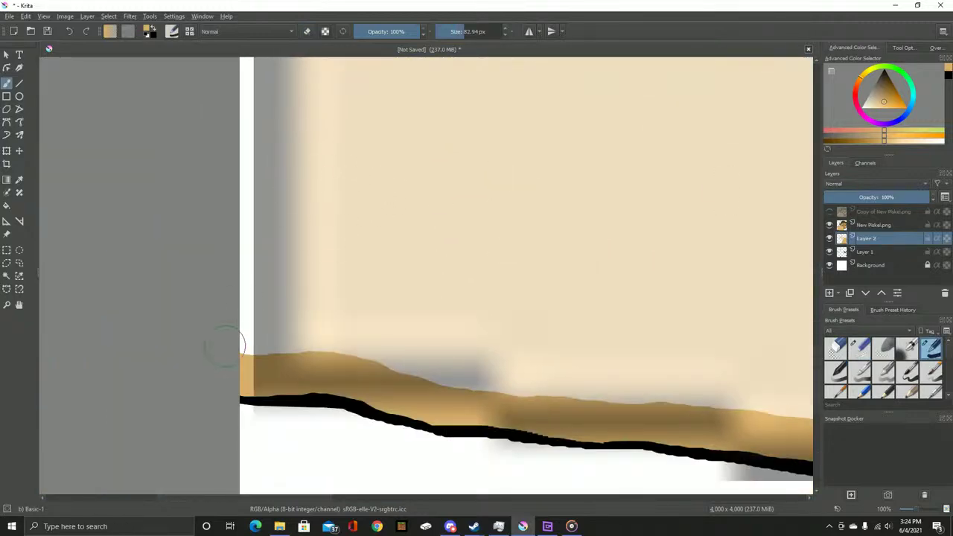
Fill the hand's left strip, middle and lower-middle light areas with tan
{"action": "mouse_move", "coordinate": [267, 304]}
{"action": "left_mouse_down"}
{"action": "mouse_move", "coordinate": [408, 317]}
{"action": "mouse_move", "coordinate": [532, 345]}
{"action": "mouse_move", "coordinate": [694, 357]}
{"action": "mouse_move", "coordinate": [704, 329]}
{"action": "mouse_move", "coordinate": [566, 265]}
{"action": "mouse_move", "coordinate": [267, 228]}
{"action": "mouse_move", "coordinate": [243, 215]}
{"action": "mouse_move", "coordinate": [234, 154]}
{"action": "mouse_move", "coordinate": [460, 144]}
{"action": "mouse_move", "coordinate": [583, 186]}
{"action": "mouse_move", "coordinate": [717, 281]}
{"action": "mouse_move", "coordinate": [489, 194]}
{"action": "left_mouse_up"}
{"action": "key", "text": "ctrl+z"}
{"action": "mouse_move", "coordinate": [344, 401]}
{"action": "left_mouse_down"}
{"action": "mouse_move", "coordinate": [297, 265]}
{"action": "mouse_move", "coordinate": [319, 117]}
{"action": "mouse_move", "coordinate": [457, 362]}
{"action": "mouse_move", "coordinate": [588, 280]}
{"action": "mouse_move", "coordinate": [633, 329]}
{"action": "mouse_move", "coordinate": [556, 464]}
{"action": "left_mouse_up"}
{"action": "mouse_move", "coordinate": [297, 298]}
{"action": "left_mouse_down"}
{"action": "mouse_move", "coordinate": [357, 287]}
{"action": "mouse_move", "coordinate": [436, 319]}
{"action": "mouse_move", "coordinate": [660, 478]}
{"action": "mouse_move", "coordinate": [580, 427]}
{"action": "left_mouse_up"}
{"action": "mouse_move", "coordinate": [579, 357]}
{"action": "left_mouse_down"}
{"action": "mouse_move", "coordinate": [308, 435]}
{"action": "mouse_move", "coordinate": [308, 510]}
{"action": "left_mouse_up"}
{"action": "mouse_move", "coordinate": [283, 458]}
{"action": "left_mouse_down"}
{"action": "mouse_move", "coordinate": [213, 382]}
{"action": "mouse_move", "coordinate": [291, 304]}
{"action": "mouse_move", "coordinate": [291, 436]}
{"action": "mouse_move", "coordinate": [373, 443]}
{"action": "mouse_move", "coordinate": [451, 407]}
{"action": "mouse_move", "coordinate": [511, 351]}
{"action": "mouse_move", "coordinate": [466, 297]}
{"action": "mouse_move", "coordinate": [464, 201]}
{"action": "mouse_move", "coordinate": [315, 404]}
{"action": "mouse_move", "coordinate": [383, 345]}
{"action": "mouse_move", "coordinate": [428, 359]}
{"action": "mouse_move", "coordinate": [398, 142]}
{"action": "mouse_move", "coordinate": [404, 187]}
{"action": "mouse_move", "coordinate": [378, 425]}
{"action": "left_mouse_up"}
Cover the nail highlight and remaining upper light patches with tan, then center the hand
{"action": "mouse_move", "coordinate": [383, 351]}
{"action": "left_mouse_down"}
{"action": "mouse_move", "coordinate": [383, 436]}
{"action": "mouse_move", "coordinate": [351, 251]}
{"action": "mouse_move", "coordinate": [382, 128]}
{"action": "mouse_move", "coordinate": [347, 169]}
{"action": "left_mouse_up"}
{"action": "mouse_move", "coordinate": [330, 103]}
{"action": "left_mouse_down"}
{"action": "mouse_move", "coordinate": [298, 156]}
{"action": "mouse_move", "coordinate": [587, 159]}
{"action": "mouse_move", "coordinate": [166, 232]}
{"action": "mouse_move", "coordinate": [191, 290]}
{"action": "mouse_move", "coordinate": [365, 350]}
{"action": "left_mouse_up"}
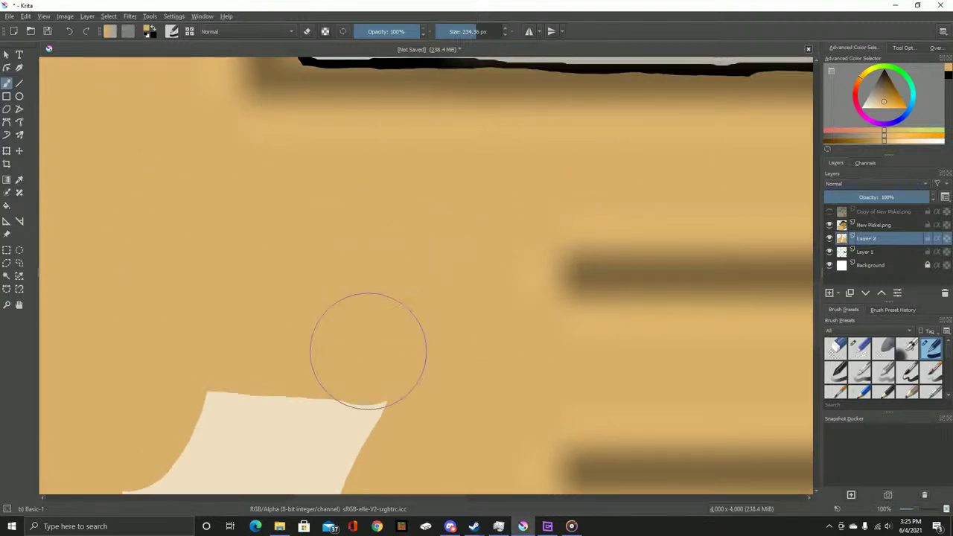
{"action": "scroll", "coordinate": [366, 350], "scroll_direction": "down", "scroll_amount": 1}
{"action": "mouse_move", "coordinate": [623, 144]}
{"action": "left_mouse_down"}
{"action": "mouse_move", "coordinate": [640, 160]}
{"action": "mouse_move", "coordinate": [451, 193]}
{"action": "mouse_move", "coordinate": [552, 192]}
{"action": "mouse_move", "coordinate": [517, 244]}
{"action": "mouse_move", "coordinate": [450, 279]}
{"action": "mouse_move", "coordinate": [442, 328]}
{"action": "mouse_move", "coordinate": [537, 335]}
{"action": "mouse_move", "coordinate": [647, 372]}
{"action": "mouse_move", "coordinate": [613, 424]}
{"action": "mouse_move", "coordinate": [457, 455]}
{"action": "left_mouse_up"}
{"action": "left_click_drag", "start_coordinate": [495, 418], "coordinate": [495, 244]}
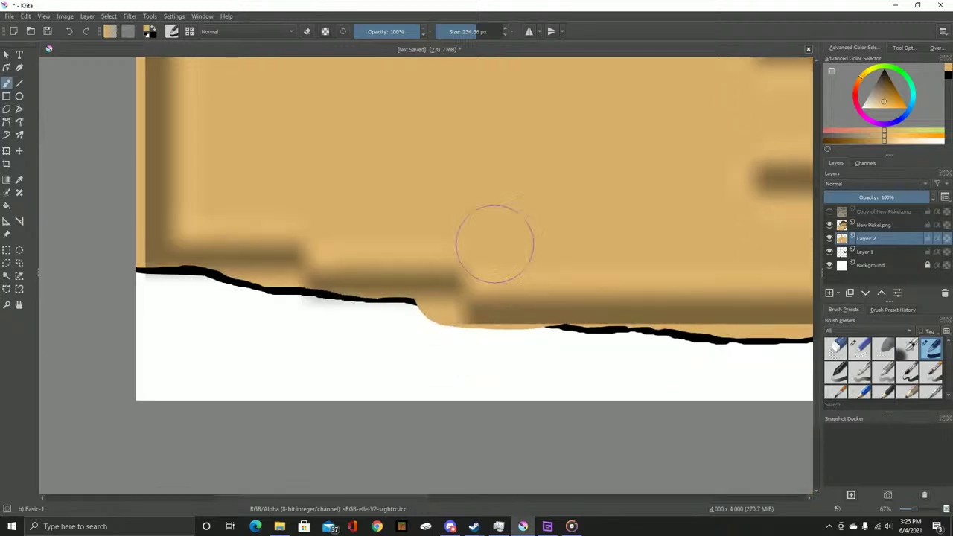
{"action": "key", "text": "ctrl+z"}
{"action": "left_click_drag", "start_coordinate": [480, 176], "coordinate": [425, 347]}
{"action": "mouse_move", "coordinate": [446, 194]}
{"action": "left_mouse_down"}
{"action": "mouse_move", "coordinate": [638, 174]}
{"action": "mouse_move", "coordinate": [574, 241]}
{"action": "mouse_move", "coordinate": [404, 366]}
{"action": "mouse_move", "coordinate": [466, 410]}
{"action": "left_mouse_up"}
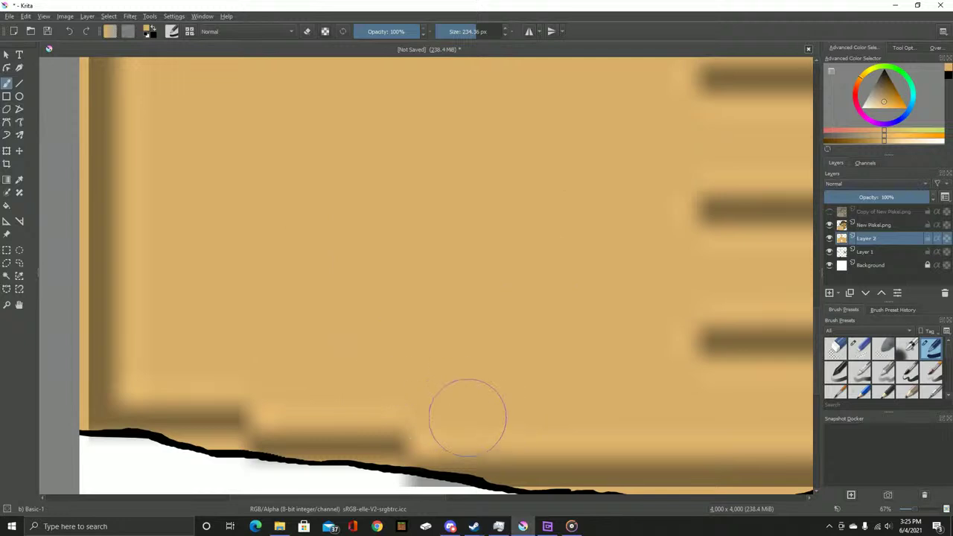
{"action": "scroll", "coordinate": [488, 362], "scroll_direction": "down", "scroll_amount": 5}
{"action": "left_click_drag", "start_coordinate": [523, 277], "coordinate": [393, 339]}
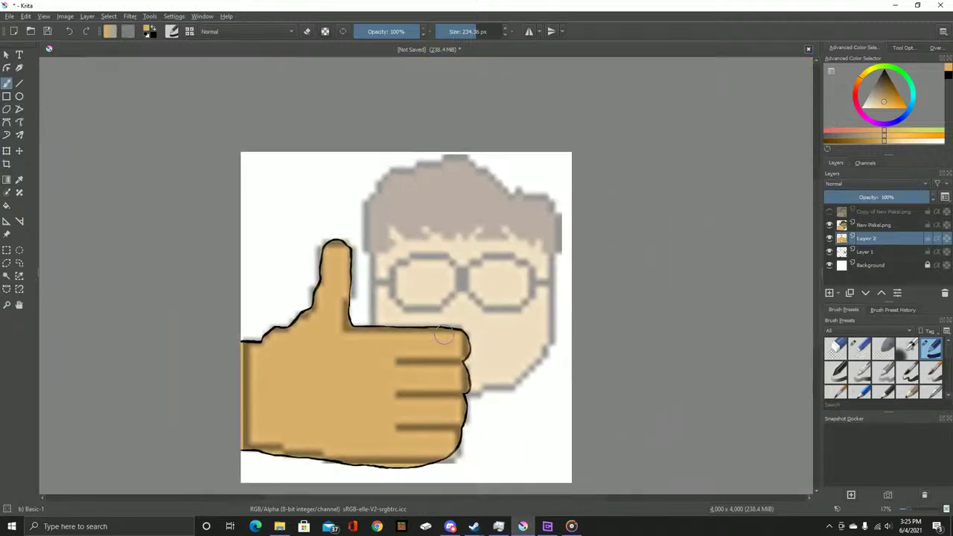
Move Layer 2 below Layer 1, briefly hide the New Piskel.png reference, then select Layer 1
{"action": "key", "text": "ctrl+Page_Down"}
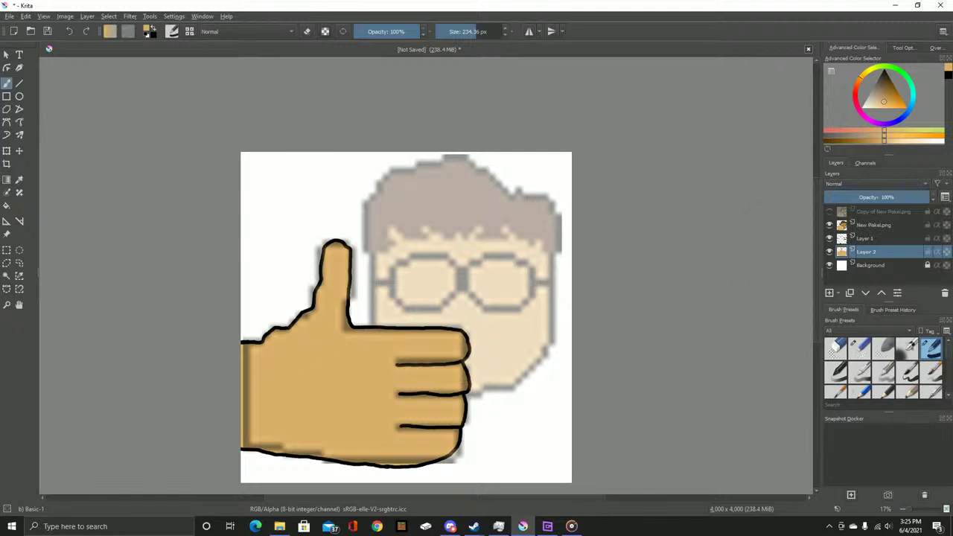
{"action": "left_click", "coordinate": [829, 224]}
{"action": "scroll", "coordinate": [311, 345], "scroll_direction": "up", "scroll_amount": 3}
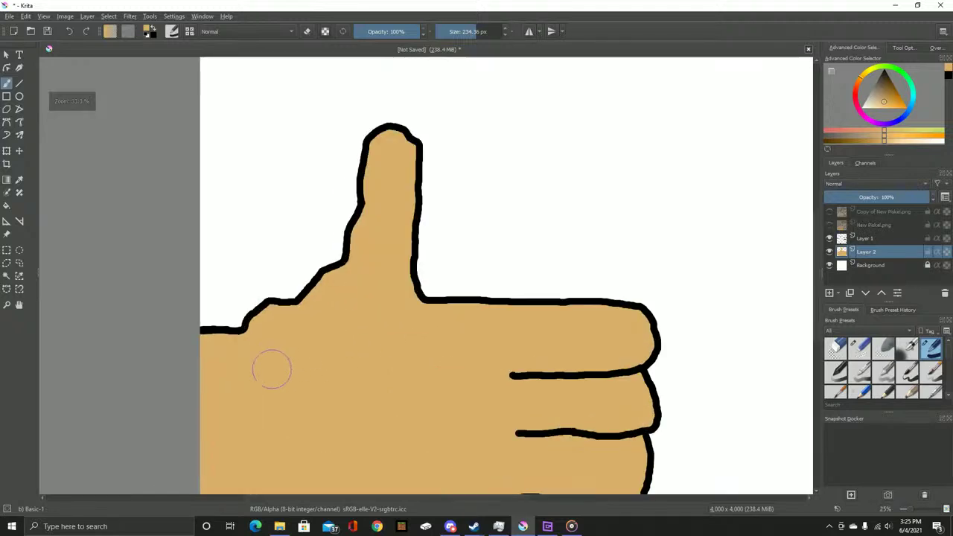
{"action": "left_click_drag", "start_coordinate": [272, 367], "coordinate": [383, 234]}
{"action": "left_click_drag", "start_coordinate": [673, 231], "coordinate": [517, 268]}
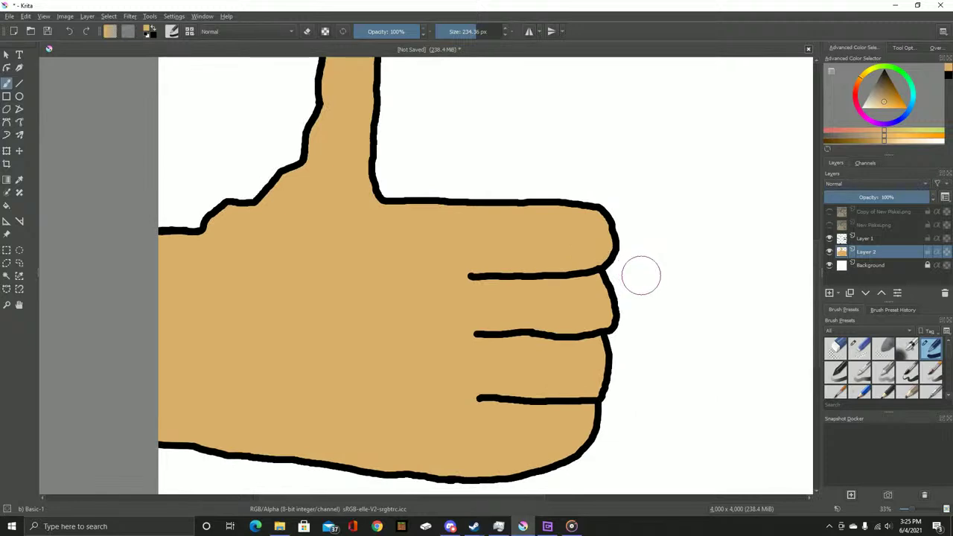
{"action": "left_click_drag", "start_coordinate": [616, 235], "coordinate": [571, 299]}
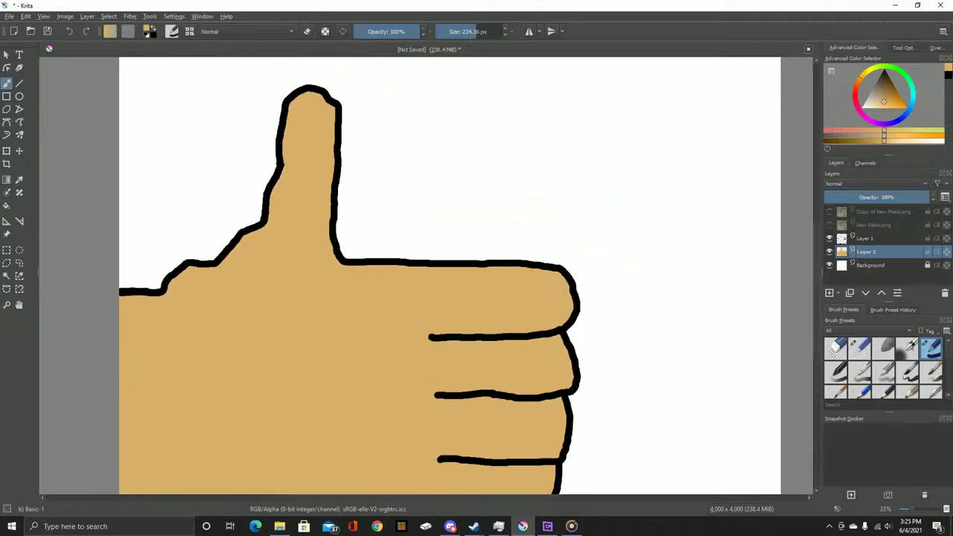
{"action": "left_click", "coordinate": [829, 225]}
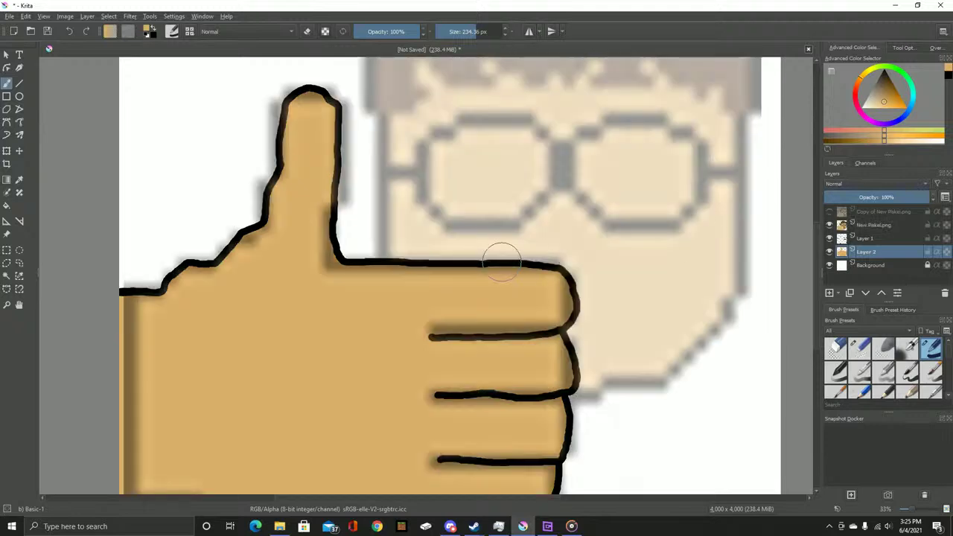
{"action": "left_click", "coordinate": [865, 238]}
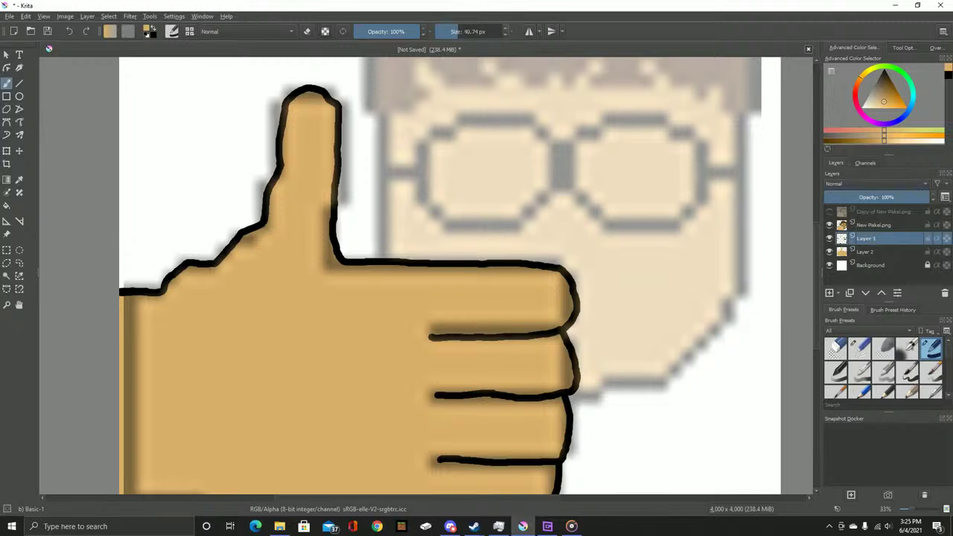
Switch to black and trace the face's sides and hair outline
{"action": "scroll", "coordinate": [370, 233], "scroll_direction": "up", "scroll_amount": 5}
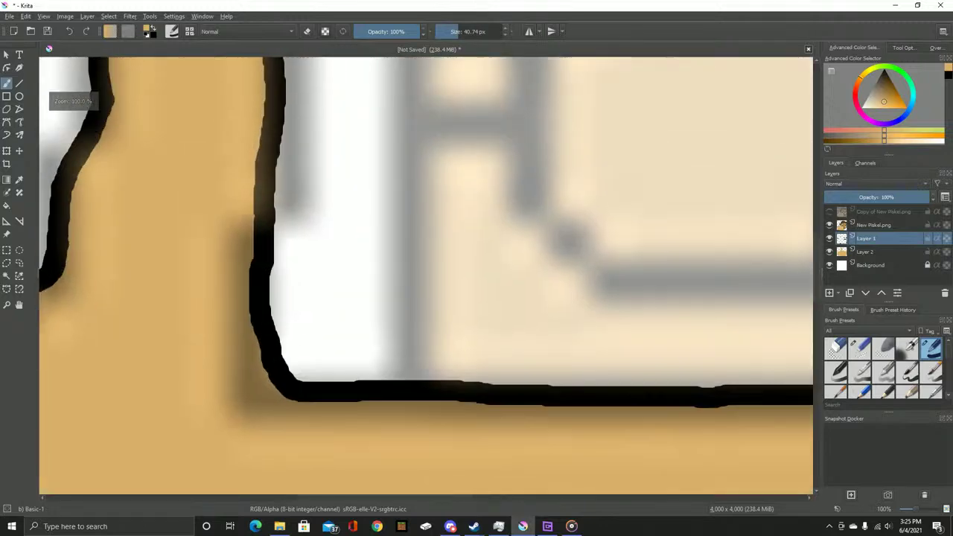
{"action": "scroll", "coordinate": [414, 384], "scroll_direction": "down", "scroll_amount": 3}
{"action": "scroll", "coordinate": [409, 329], "scroll_direction": "up", "scroll_amount": 1}
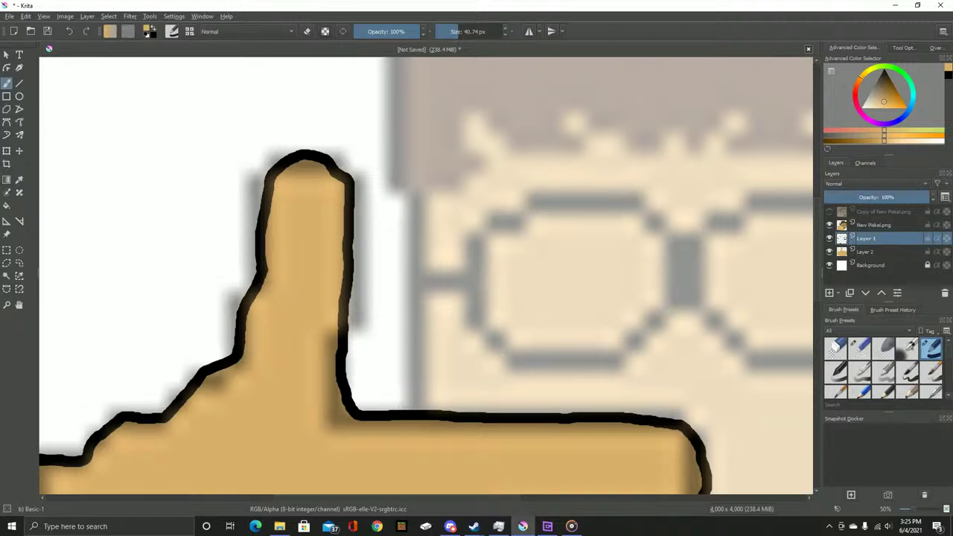
{"action": "key", "text": "d"}
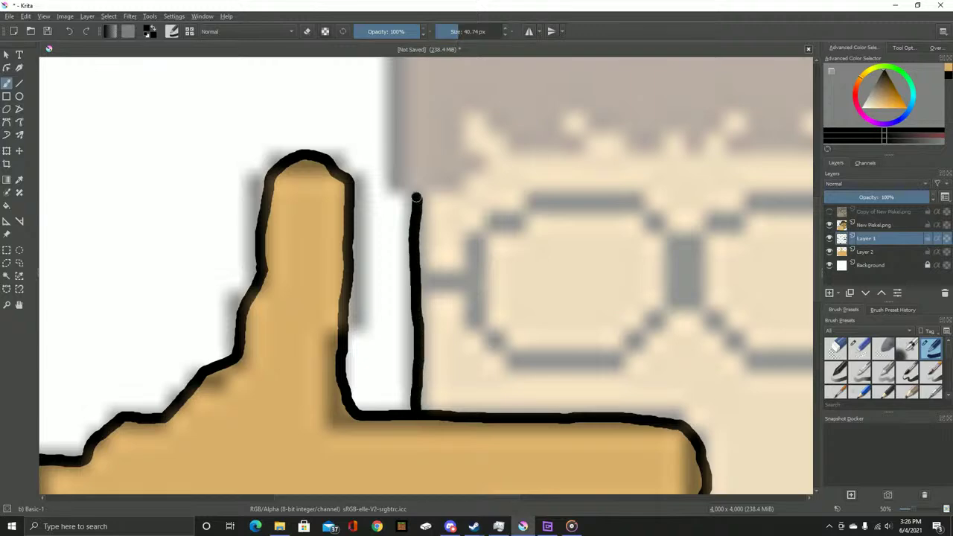
{"action": "left_click_drag", "start_coordinate": [413, 192], "coordinate": [390, 297]}
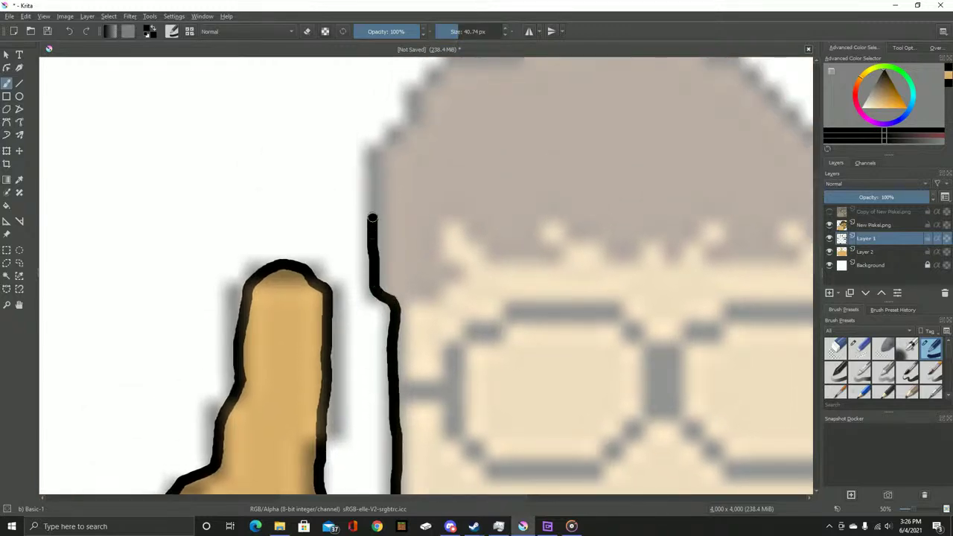
{"action": "left_click_drag", "start_coordinate": [419, 104], "coordinate": [295, 291]}
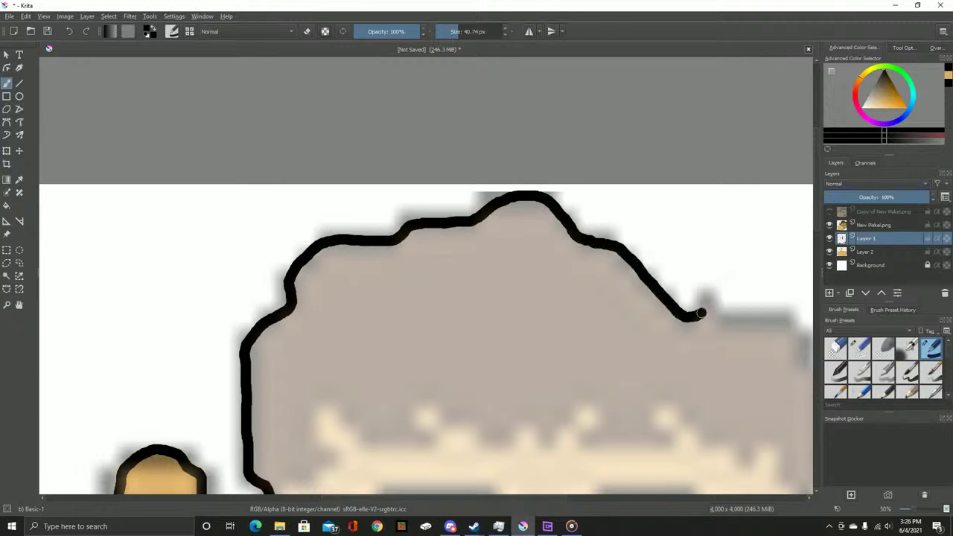
{"action": "left_click_drag", "start_coordinate": [762, 325], "coordinate": [417, 231]}
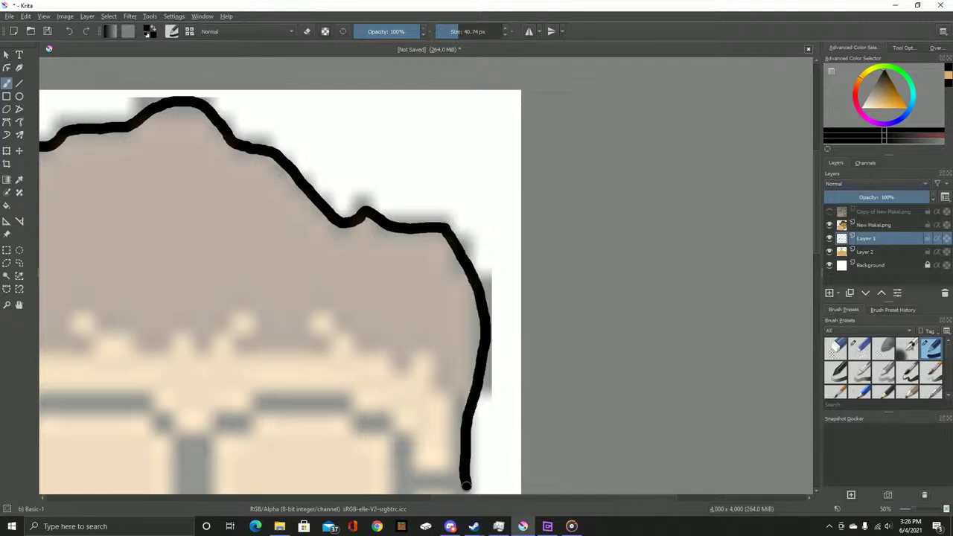
{"action": "left_click_drag", "start_coordinate": [465, 483], "coordinate": [439, 170]}
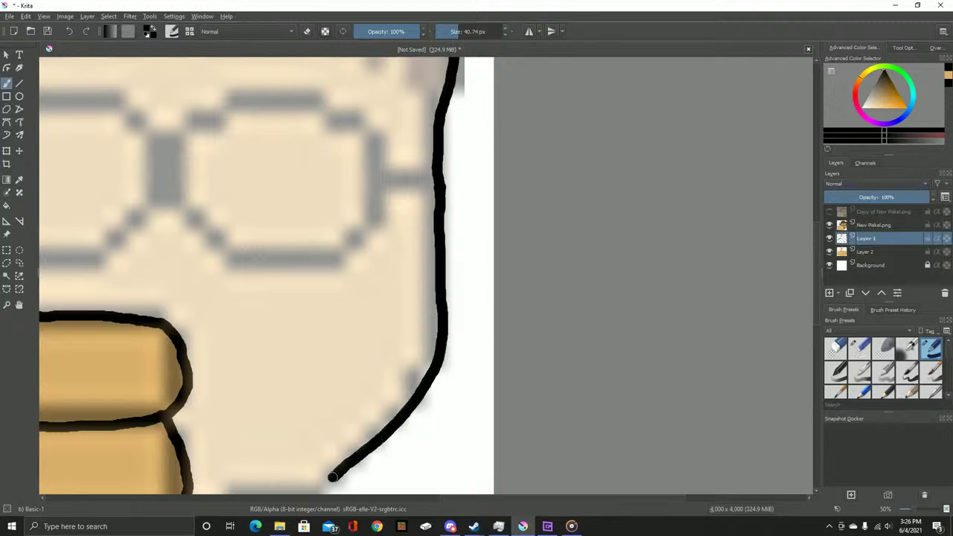
Try extending the chin line toward the hand, undoing each attempt
{"action": "mouse_move", "coordinate": [240, 469]}
{"action": "left_mouse_down"}
{"action": "mouse_move", "coordinate": [428, 335]}
{"action": "mouse_move", "coordinate": [394, 344]}
{"action": "left_mouse_up"}
{"action": "scroll", "coordinate": [422, 342], "scroll_direction": "up", "scroll_amount": 3}
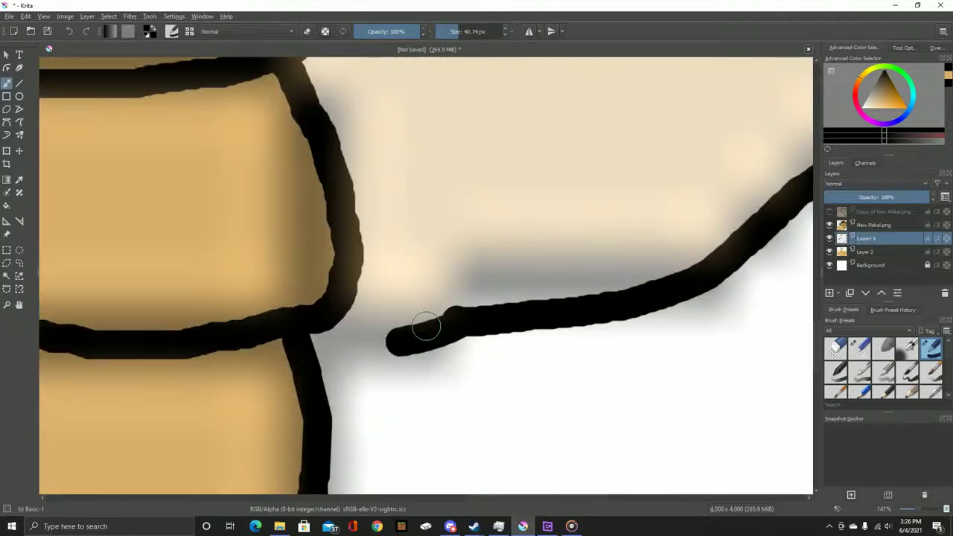
{"action": "key", "text": "ctrl+z"}
{"action": "left_click_drag", "start_coordinate": [459, 319], "coordinate": [382, 332]}
{"action": "key", "text": "ctrl+z"}
{"action": "mouse_move", "coordinate": [472, 320]}
{"action": "left_mouse_down"}
{"action": "mouse_move", "coordinate": [402, 327]}
{"action": "mouse_move", "coordinate": [344, 317]}
{"action": "left_mouse_up"}
{"action": "key", "text": "ctrl+z"}
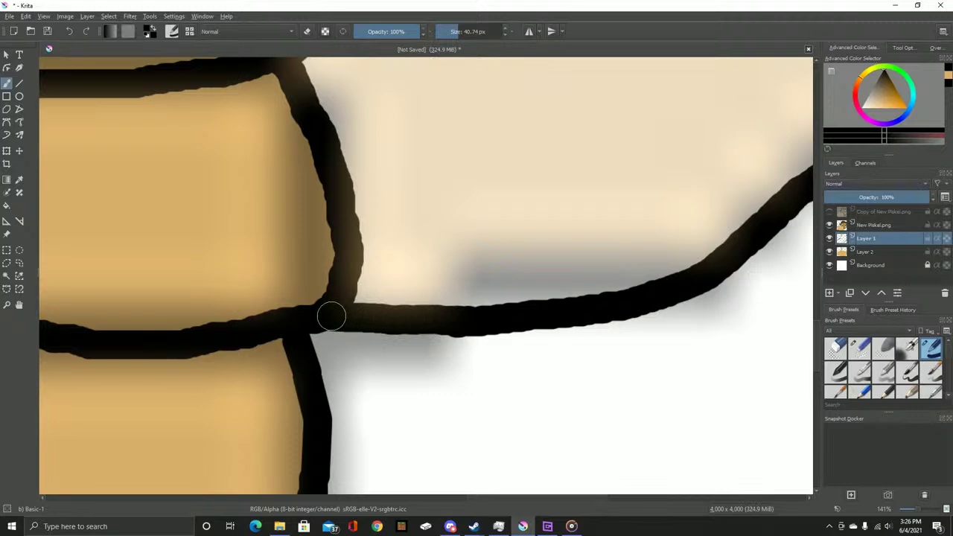
Draw the glasses' right arm in black, then minimize Krita and open New Piskel from the desktop
{"action": "scroll", "coordinate": [381, 330], "scroll_direction": "down", "scroll_amount": 3}
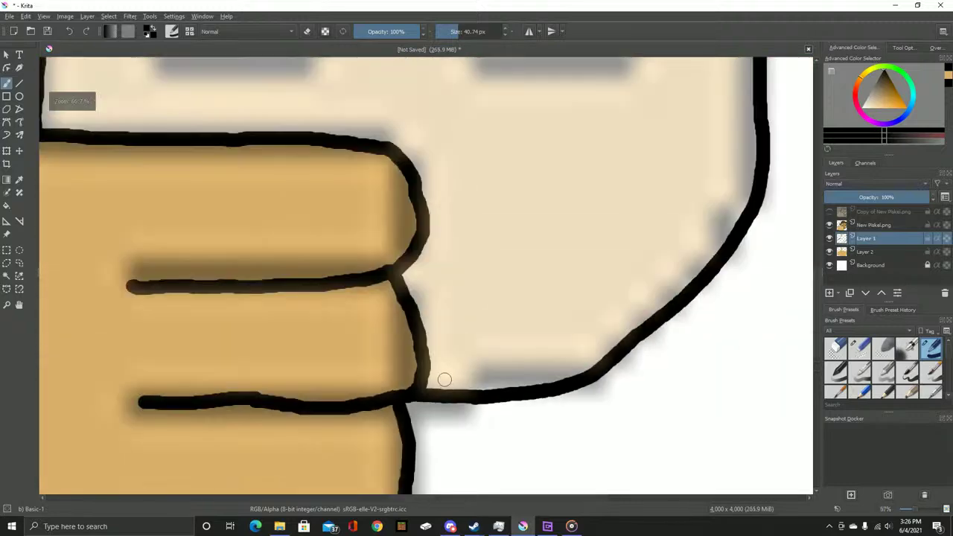
{"action": "scroll", "coordinate": [420, 380], "scroll_direction": "down", "scroll_amount": 8}
{"action": "scroll", "coordinate": [423, 292], "scroll_direction": "up", "scroll_amount": 10}
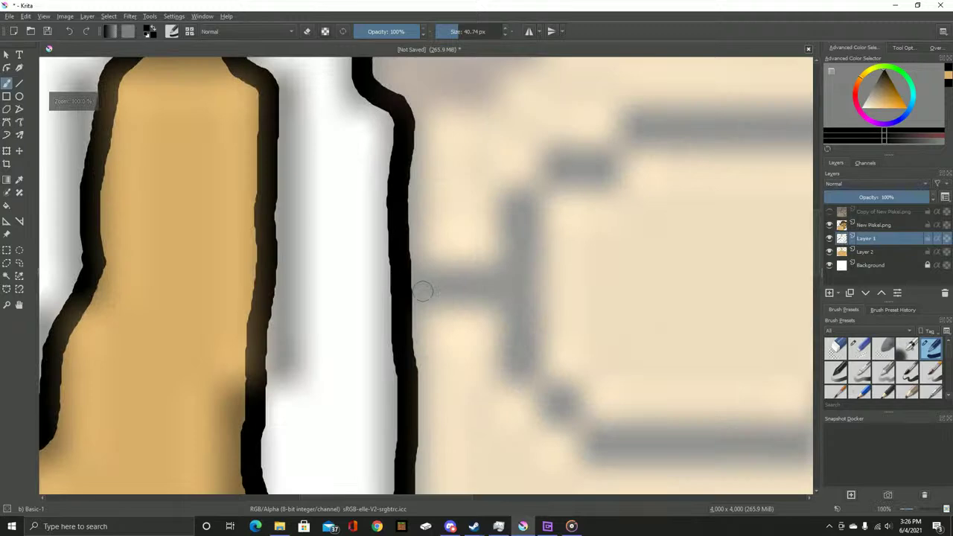
{"action": "mouse_move", "coordinate": [422, 292]}
{"action": "left_mouse_down"}
{"action": "mouse_move", "coordinate": [335, 286]}
{"action": "mouse_move", "coordinate": [423, 277]}
{"action": "left_mouse_up"}
{"action": "scroll", "coordinate": [430, 292], "scroll_direction": "right", "scroll_amount": 15}
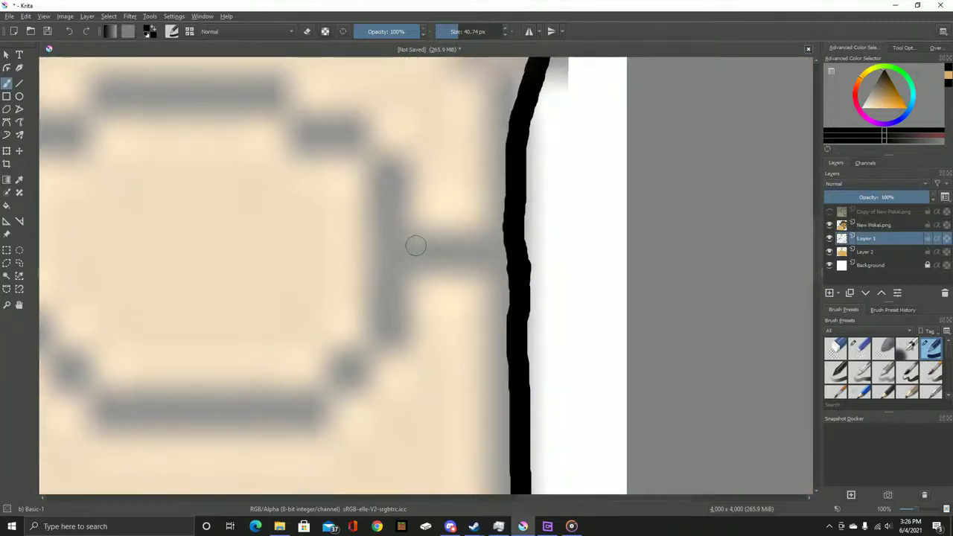
{"action": "left_click_drag", "start_coordinate": [399, 250], "coordinate": [498, 245]}
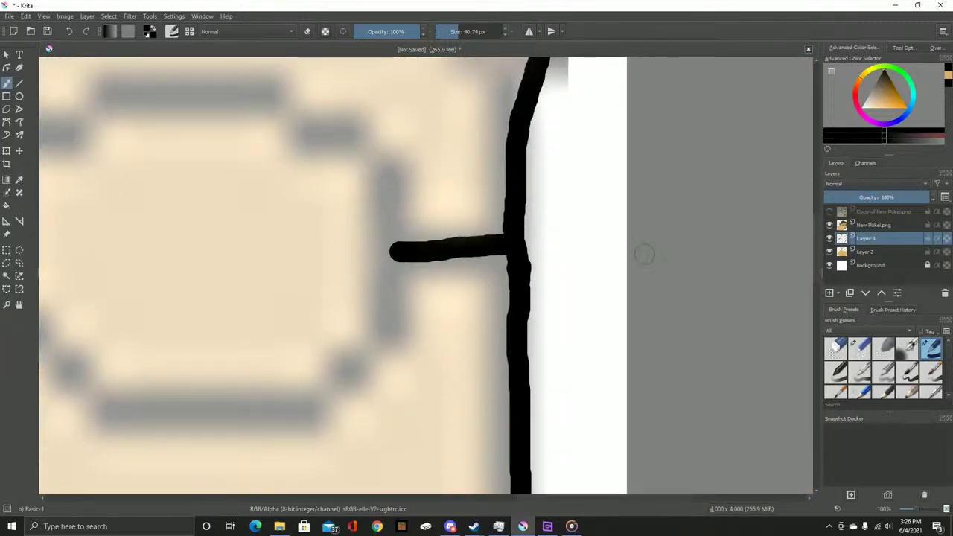
{"action": "left_click", "coordinate": [894, 5]}
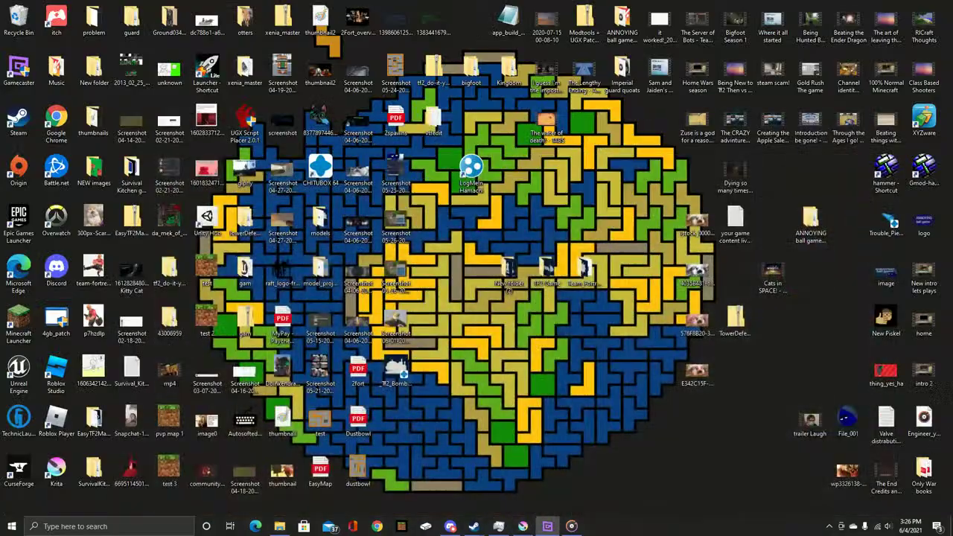
{"action": "double_click", "coordinate": [886, 319]}
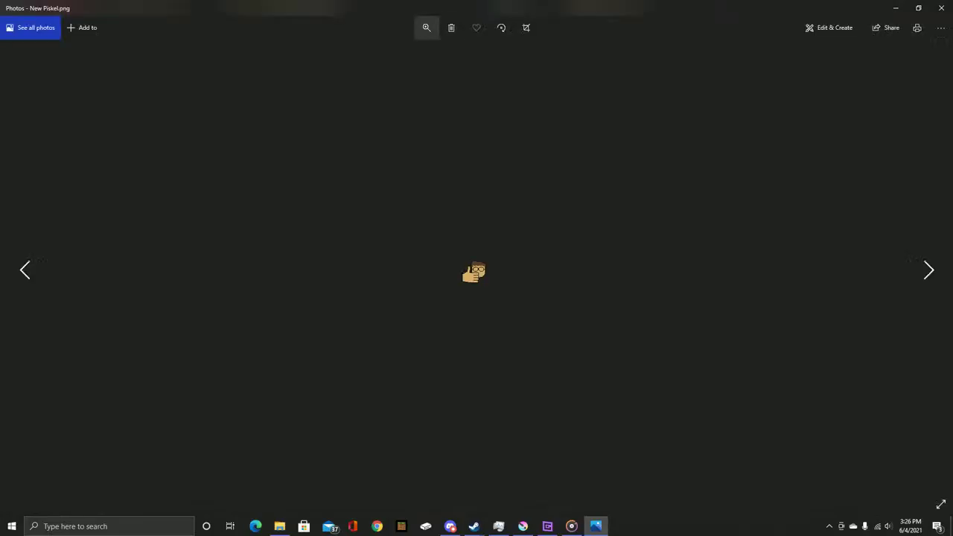
Zoom the New Piskel picture to maximum in Photos, then close the viewer
{"action": "left_click", "coordinate": [427, 27]}
{"action": "left_click_drag", "start_coordinate": [379, 54], "coordinate": [474, 54]}
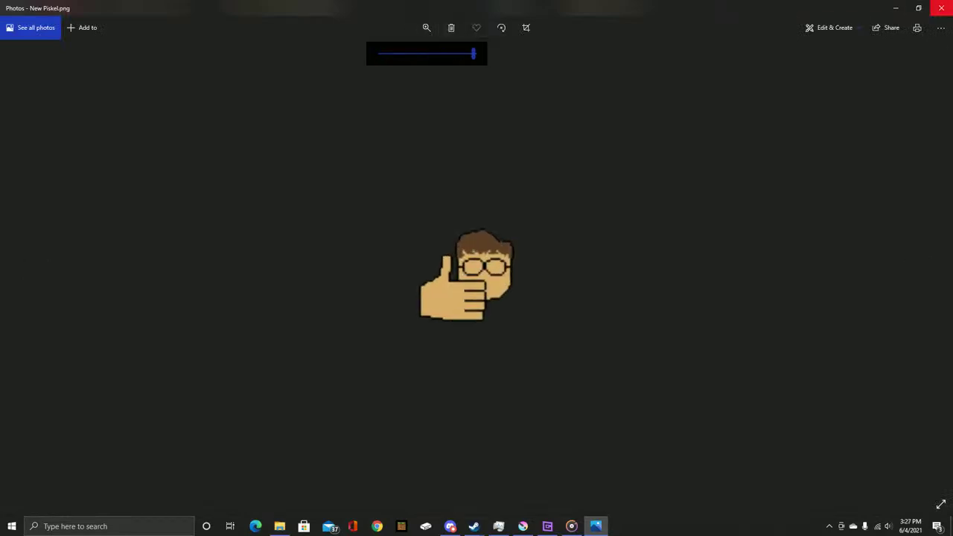
{"action": "left_click", "coordinate": [941, 8]}
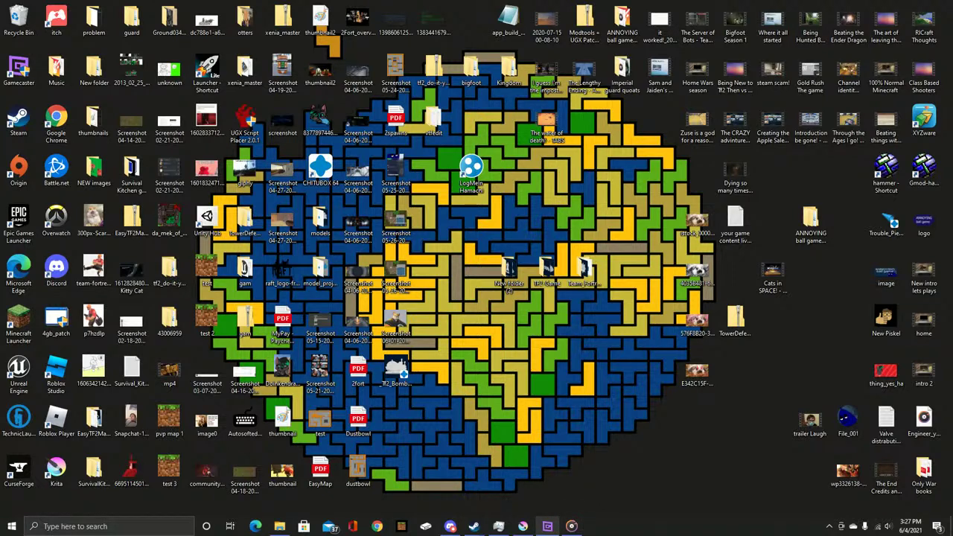
Return to Krita and draw a closed black outline for the right lens
{"action": "left_click", "coordinate": [523, 526]}
{"action": "scroll", "coordinate": [376, 179], "scroll_direction": "down", "scroll_amount": 2}
{"action": "left_click_drag", "start_coordinate": [335, 198], "coordinate": [550, 212]}
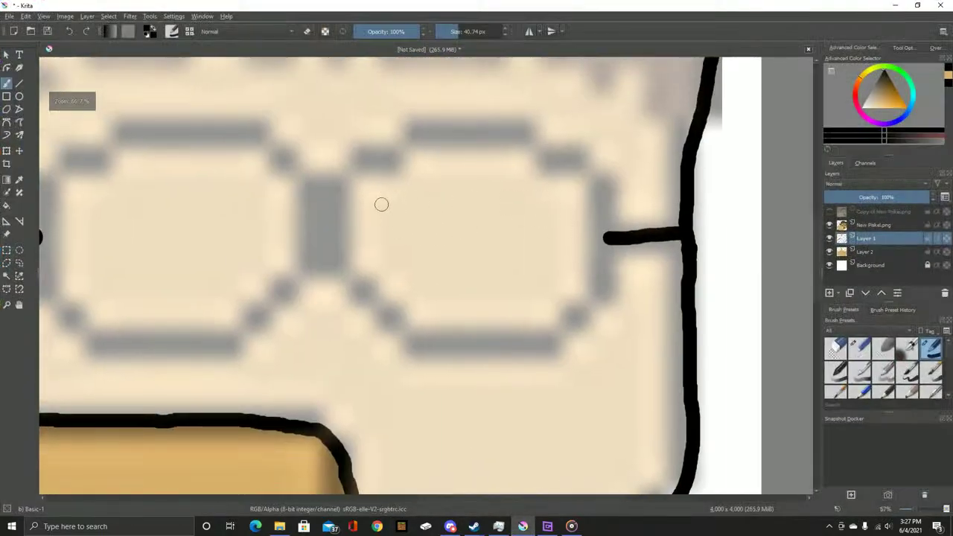
{"action": "mouse_move", "coordinate": [326, 209]}
{"action": "left_mouse_down"}
{"action": "mouse_move", "coordinate": [398, 149]}
{"action": "mouse_move", "coordinate": [493, 137]}
{"action": "mouse_move", "coordinate": [563, 160]}
{"action": "mouse_move", "coordinate": [587, 185]}
{"action": "mouse_move", "coordinate": [600, 214]}
{"action": "mouse_move", "coordinate": [598, 250]}
{"action": "mouse_move", "coordinate": [583, 287]}
{"action": "mouse_move", "coordinate": [554, 315]}
{"action": "mouse_move", "coordinate": [468, 335]}
{"action": "mouse_move", "coordinate": [374, 307]}
{"action": "mouse_move", "coordinate": [319, 211]}
{"action": "left_mouse_up"}
{"action": "left_click_drag", "start_coordinate": [149, 213], "coordinate": [387, 224]}
Outline the left lens from the bridge to the arm after two undone attempts
{"action": "mouse_move", "coordinate": [272, 249]}
{"action": "left_mouse_down"}
{"action": "mouse_move", "coordinate": [296, 207]}
{"action": "mouse_move", "coordinate": [350, 173]}
{"action": "mouse_move", "coordinate": [457, 152]}
{"action": "mouse_move", "coordinate": [513, 171]}
{"action": "left_mouse_up"}
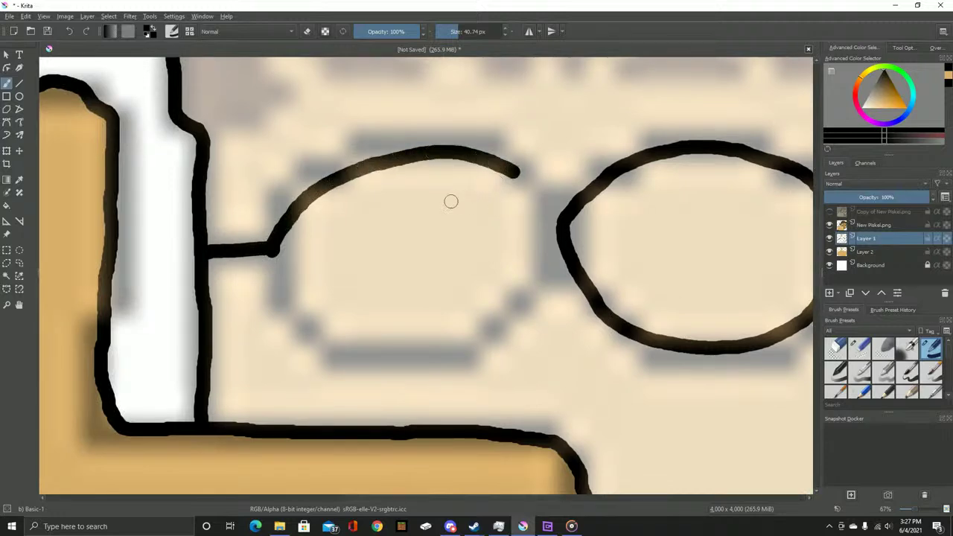
{"action": "key", "text": "ctrl+z"}
{"action": "mouse_move", "coordinate": [271, 249]}
{"action": "left_mouse_down"}
{"action": "mouse_move", "coordinate": [308, 180]}
{"action": "mouse_move", "coordinate": [357, 157]}
{"action": "mouse_move", "coordinate": [433, 145]}
{"action": "mouse_move", "coordinate": [503, 157]}
{"action": "mouse_move", "coordinate": [538, 196]}
{"action": "mouse_move", "coordinate": [549, 235]}
{"action": "mouse_move", "coordinate": [535, 290]}
{"action": "mouse_move", "coordinate": [498, 328]}
{"action": "mouse_move", "coordinate": [435, 354]}
{"action": "mouse_move", "coordinate": [376, 353]}
{"action": "mouse_move", "coordinate": [316, 336]}
{"action": "mouse_move", "coordinate": [278, 295]}
{"action": "mouse_move", "coordinate": [265, 261]}
{"action": "mouse_move", "coordinate": [292, 201]}
{"action": "mouse_move", "coordinate": [343, 172]}
{"action": "mouse_move", "coordinate": [456, 157]}
{"action": "mouse_move", "coordinate": [495, 166]}
{"action": "left_mouse_up"}
{"action": "key", "text": "ctrl+z"}
{"action": "key", "text": "ctrl+z"}
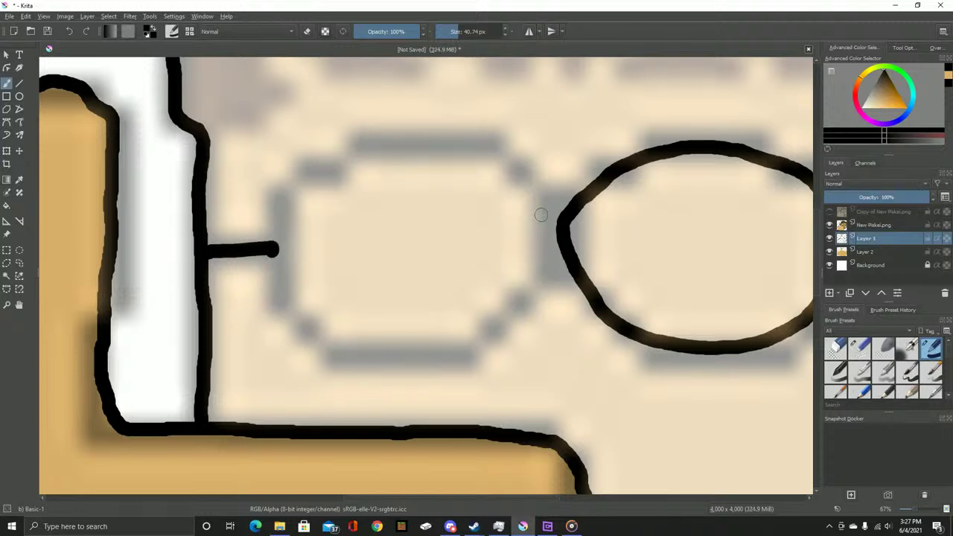
{"action": "mouse_move", "coordinate": [558, 223]}
{"action": "left_mouse_down"}
{"action": "mouse_move", "coordinate": [482, 160]}
{"action": "mouse_move", "coordinate": [381, 149]}
{"action": "mouse_move", "coordinate": [292, 208]}
{"action": "mouse_move", "coordinate": [278, 265]}
{"action": "mouse_move", "coordinate": [336, 337]}
{"action": "mouse_move", "coordinate": [458, 341]}
{"action": "mouse_move", "coordinate": [521, 296]}
{"action": "mouse_move", "coordinate": [551, 253]}
{"action": "mouse_move", "coordinate": [440, 287]}
{"action": "left_mouse_up"}
{"action": "scroll", "coordinate": [430, 282], "scroll_direction": "down", "scroll_amount": 2}
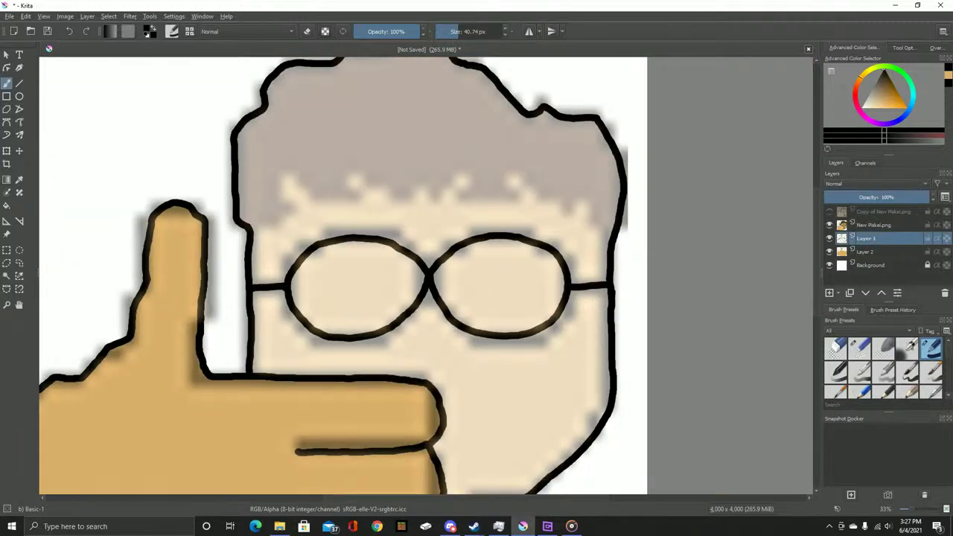
{"action": "key", "text": "Page_Down"}
Sample the tan skin colour from the pixel-art copy layer, then hide the copy again
{"action": "left_click_drag", "start_coordinate": [377, 346], "coordinate": [422, 262]}
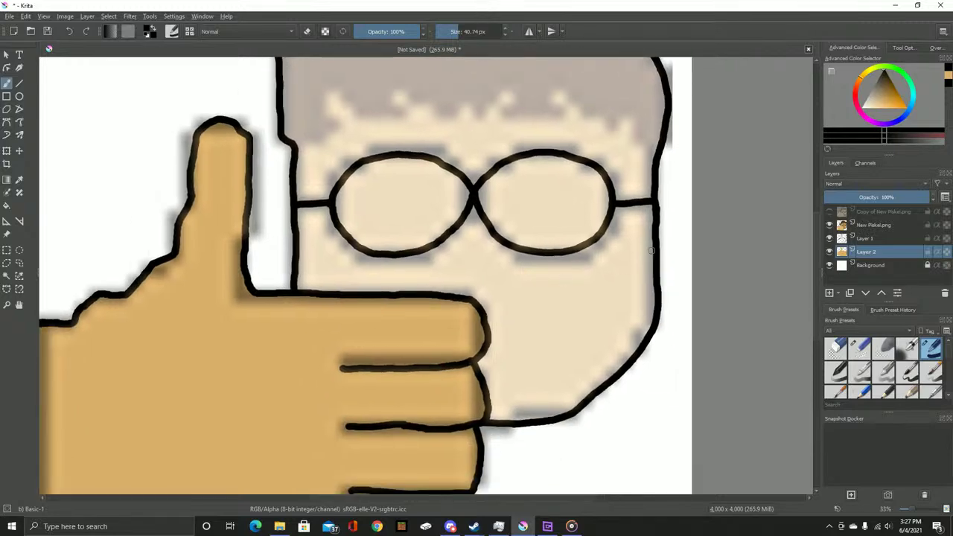
{"action": "left_click", "coordinate": [829, 211]}
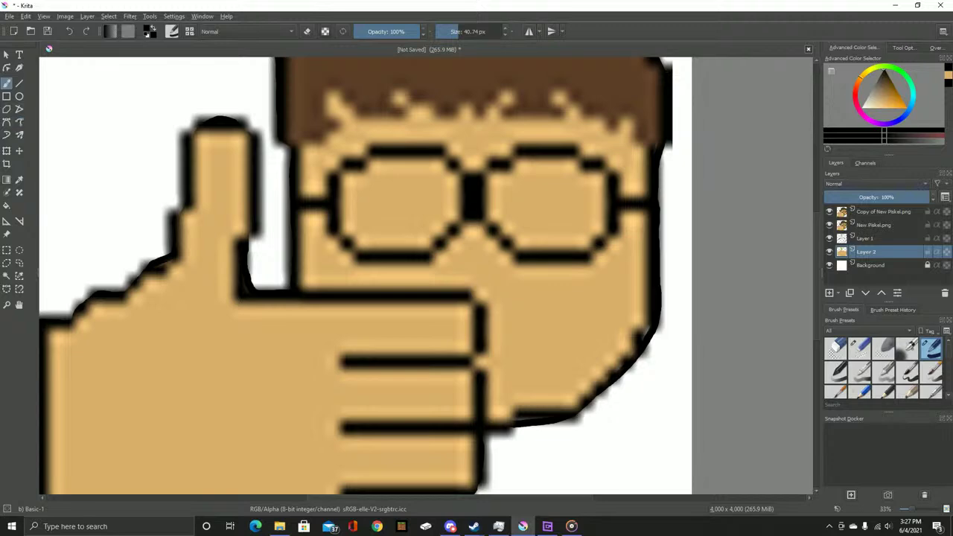
{"action": "key", "text": "t"}
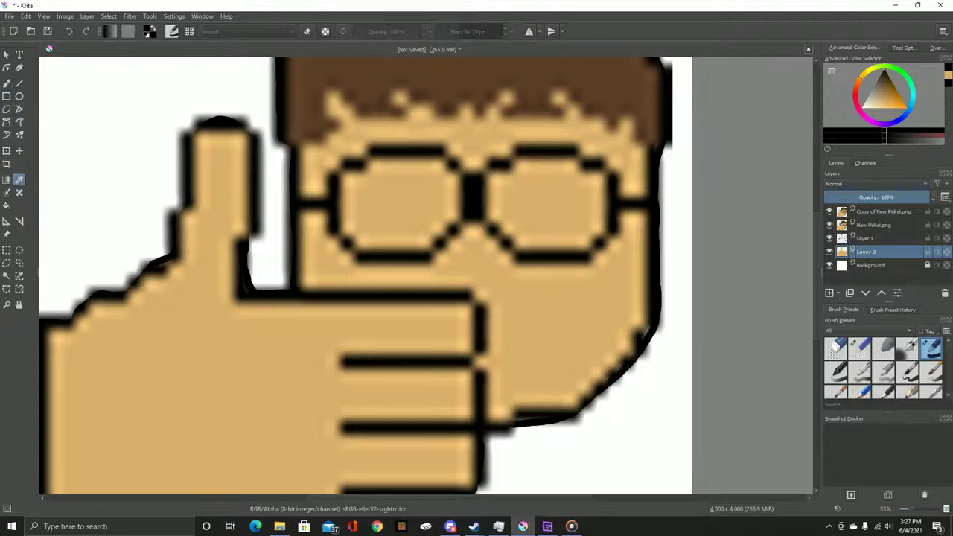
{"action": "left_click", "coordinate": [48, 48]}
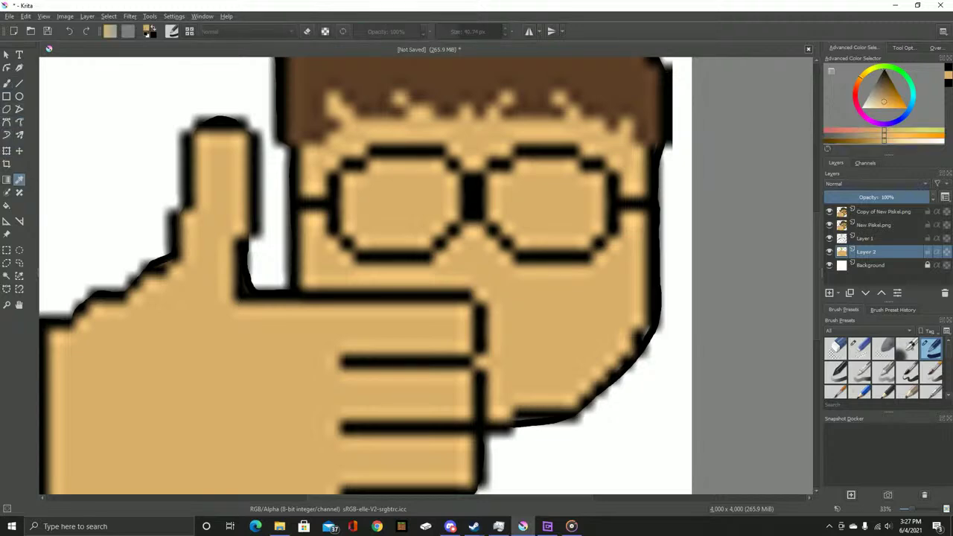
{"action": "key", "text": "b"}
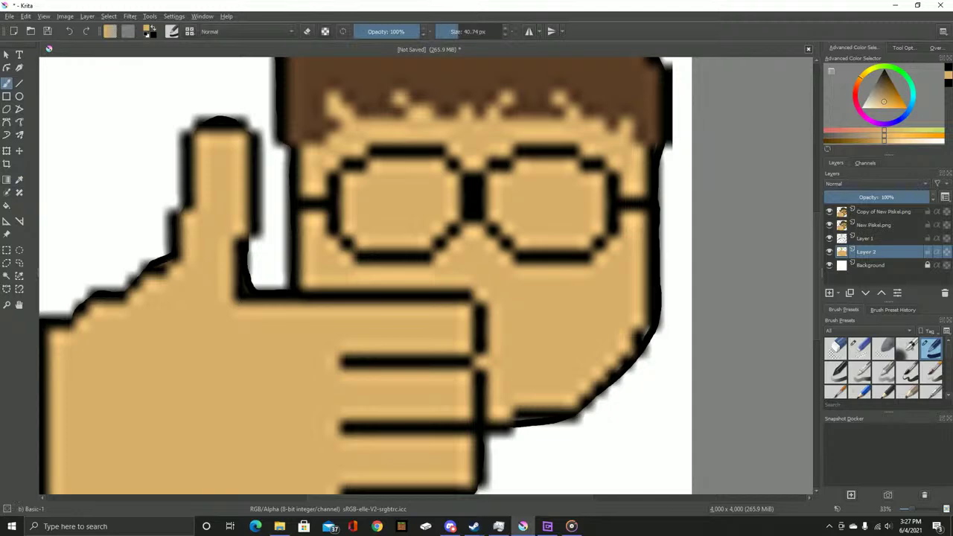
{"action": "key", "text": "ctrl+h"}
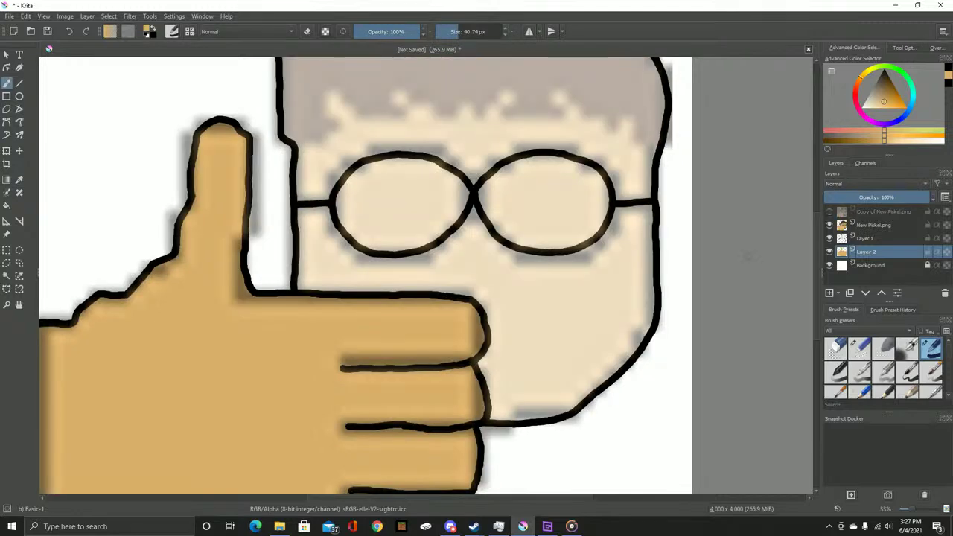
Slightly adjust the tan colour and paint tan above the thumb's black line, undoing misplaced strokes
{"action": "scroll", "coordinate": [338, 306], "scroll_direction": "up", "scroll_amount": 5}
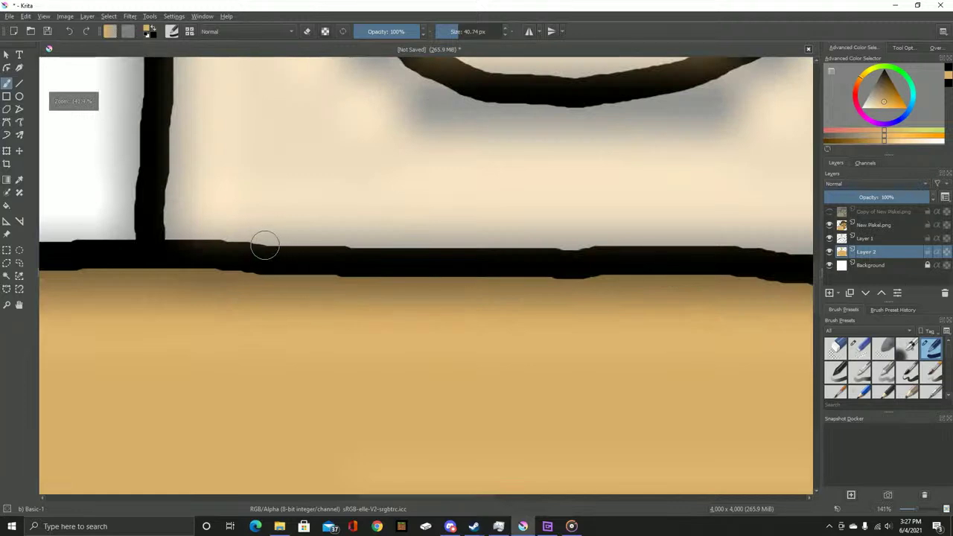
{"action": "mouse_move", "coordinate": [253, 241]}
{"action": "left_mouse_down"}
{"action": "mouse_move", "coordinate": [369, 242]}
{"action": "mouse_move", "coordinate": [244, 238]}
{"action": "mouse_move", "coordinate": [273, 236]}
{"action": "left_mouse_up"}
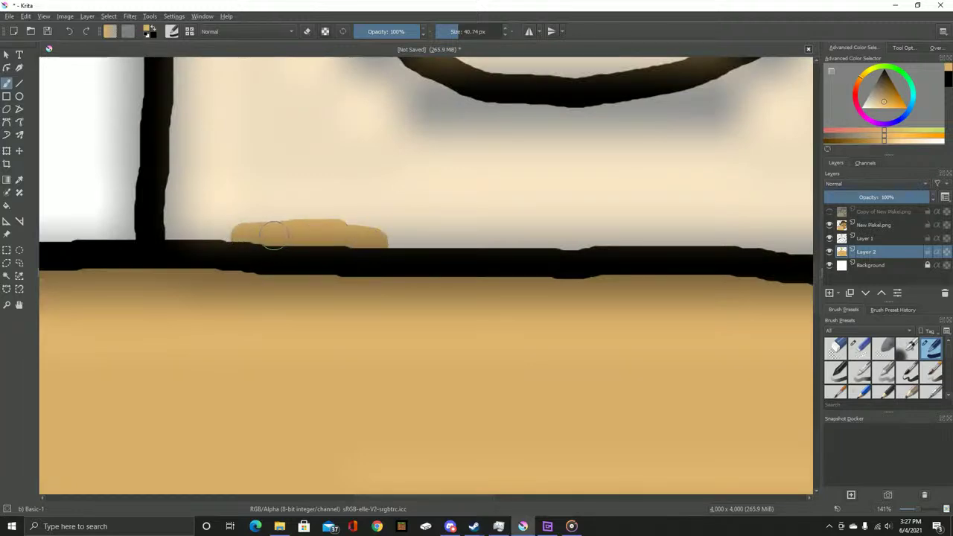
{"action": "key", "text": "ctrl+z"}
{"action": "scroll", "coordinate": [293, 221], "scroll_direction": "up", "scroll_amount": 3}
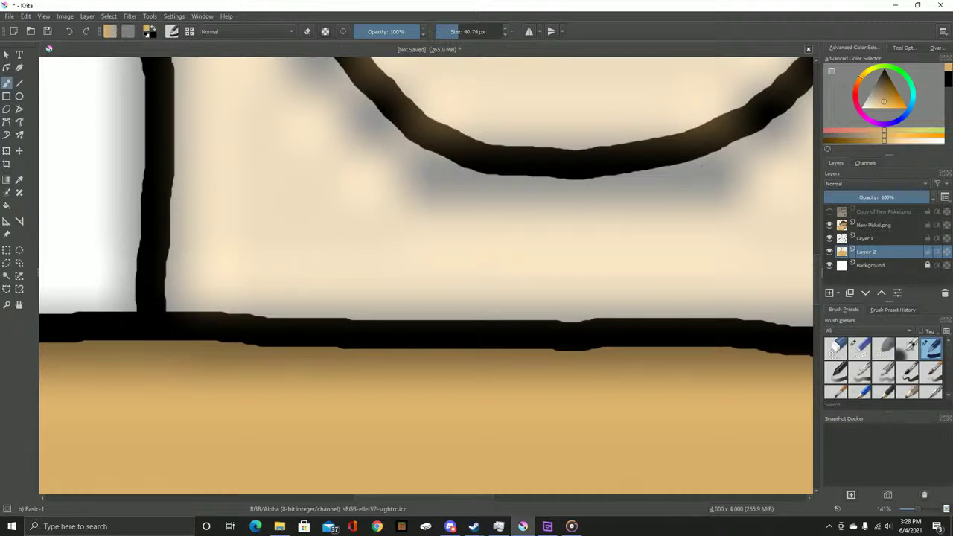
{"action": "left_click_drag", "start_coordinate": [883, 101], "coordinate": [885, 99]}
{"action": "mouse_move", "coordinate": [447, 302]}
{"action": "left_mouse_down"}
{"action": "mouse_move", "coordinate": [426, 314]}
{"action": "mouse_move", "coordinate": [343, 302]}
{"action": "mouse_move", "coordinate": [357, 318]}
{"action": "mouse_move", "coordinate": [311, 320]}
{"action": "left_mouse_up"}
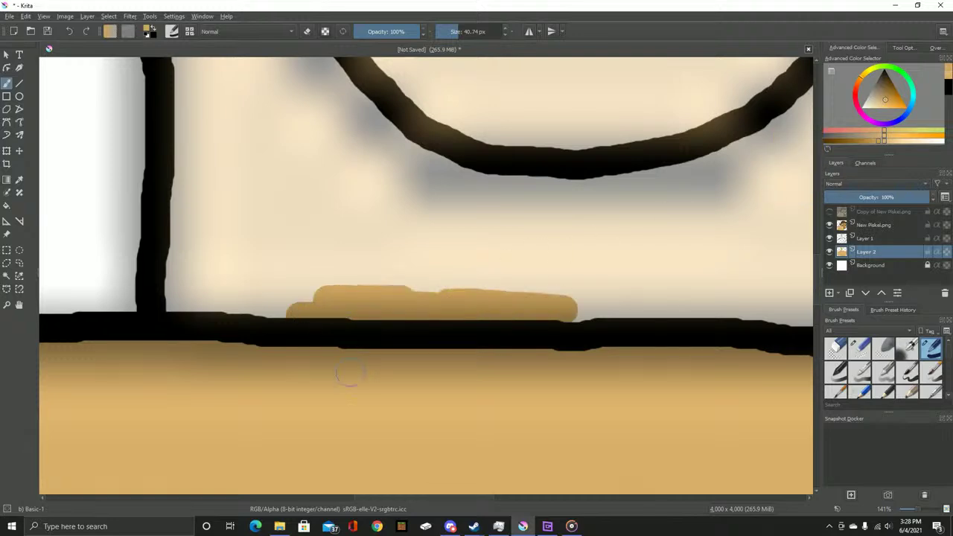
{"action": "scroll", "coordinate": [440, 424], "scroll_direction": "up", "scroll_amount": 10}
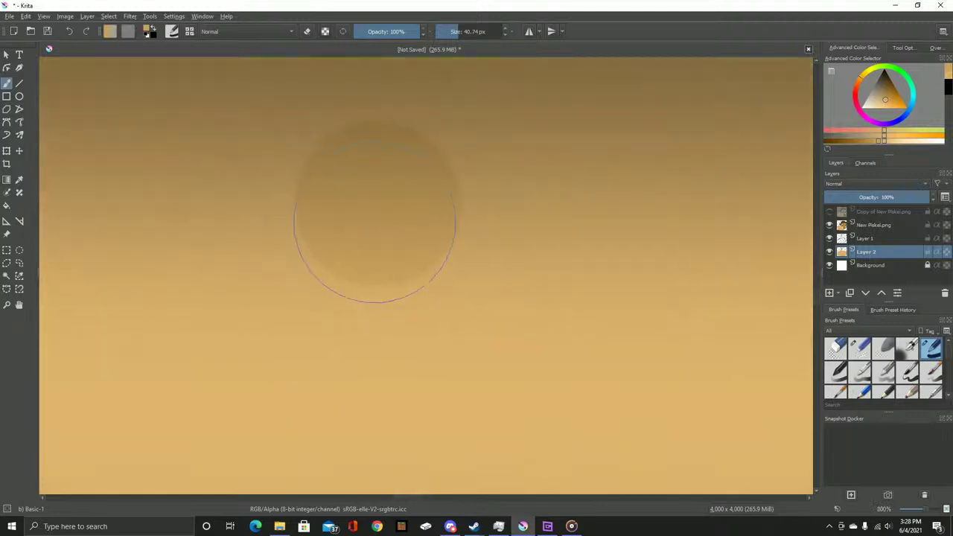
{"action": "scroll", "coordinate": [376, 200], "scroll_direction": "down", "scroll_amount": 7}
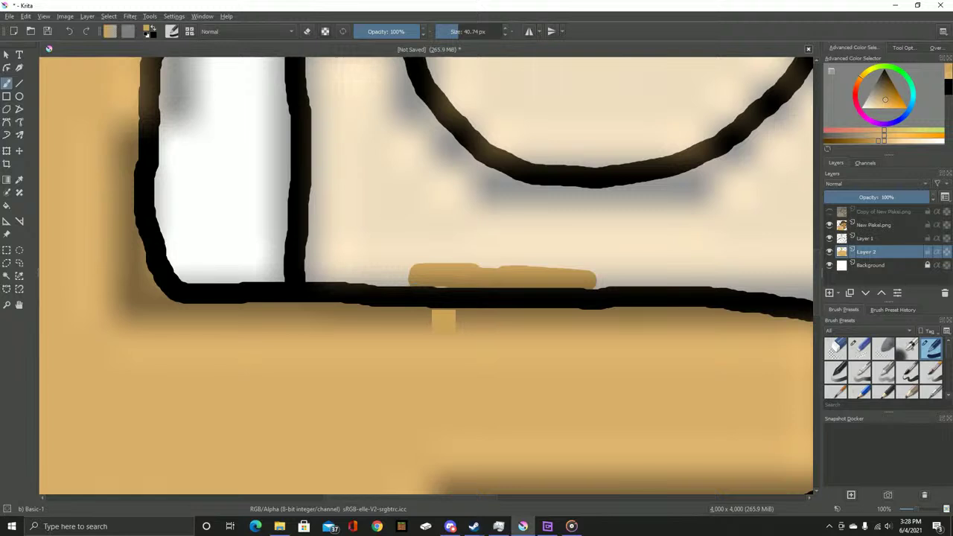
{"action": "key", "text": "ctrl+z"}
{"action": "scroll", "coordinate": [318, 279], "scroll_direction": "up", "scroll_amount": 1}
{"action": "mouse_move", "coordinate": [303, 276]}
{"action": "left_mouse_down"}
{"action": "mouse_move", "coordinate": [432, 274]}
{"action": "mouse_move", "coordinate": [393, 280]}
{"action": "mouse_move", "coordinate": [529, 294]}
{"action": "mouse_move", "coordinate": [565, 291]}
{"action": "mouse_move", "coordinate": [535, 284]}
{"action": "mouse_move", "coordinate": [715, 288]}
{"action": "mouse_move", "coordinate": [656, 292]}
{"action": "left_mouse_up"}
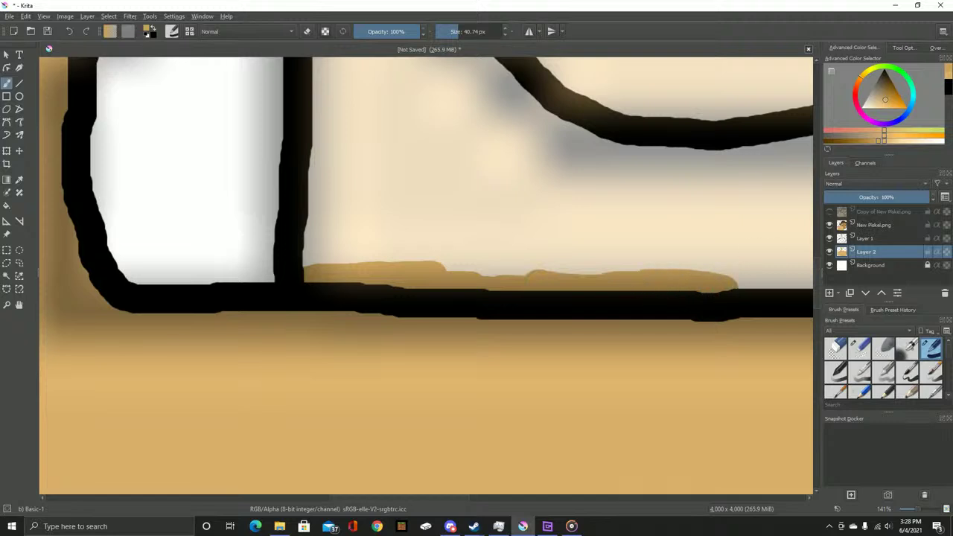
Move Layer 2 above Layer 1 and paint tan over the vertical black line
{"action": "left_click_drag", "start_coordinate": [866, 251], "coordinate": [893, 237]}
{"action": "mouse_move", "coordinate": [292, 277]}
{"action": "left_mouse_down"}
{"action": "mouse_move", "coordinate": [322, 191]}
{"action": "mouse_move", "coordinate": [317, 125]}
{"action": "left_mouse_up"}
{"action": "scroll", "coordinate": [324, 304], "scroll_direction": "up", "scroll_amount": 3}
{"action": "mouse_move", "coordinate": [316, 267]}
{"action": "left_mouse_down"}
{"action": "mouse_move", "coordinate": [306, 95]}
{"action": "mouse_move", "coordinate": [414, 81]}
{"action": "mouse_move", "coordinate": [430, 104]}
{"action": "mouse_move", "coordinate": [446, 173]}
{"action": "mouse_move", "coordinate": [439, 140]}
{"action": "mouse_move", "coordinate": [461, 182]}
{"action": "mouse_move", "coordinate": [553, 274]}
{"action": "mouse_move", "coordinate": [606, 300]}
{"action": "mouse_move", "coordinate": [750, 314]}
{"action": "mouse_move", "coordinate": [730, 436]}
{"action": "mouse_move", "coordinate": [719, 427]}
{"action": "mouse_move", "coordinate": [716, 398]}
{"action": "mouse_move", "coordinate": [740, 360]}
{"action": "mouse_move", "coordinate": [730, 333]}
{"action": "mouse_move", "coordinate": [713, 412]}
{"action": "left_mouse_up"}
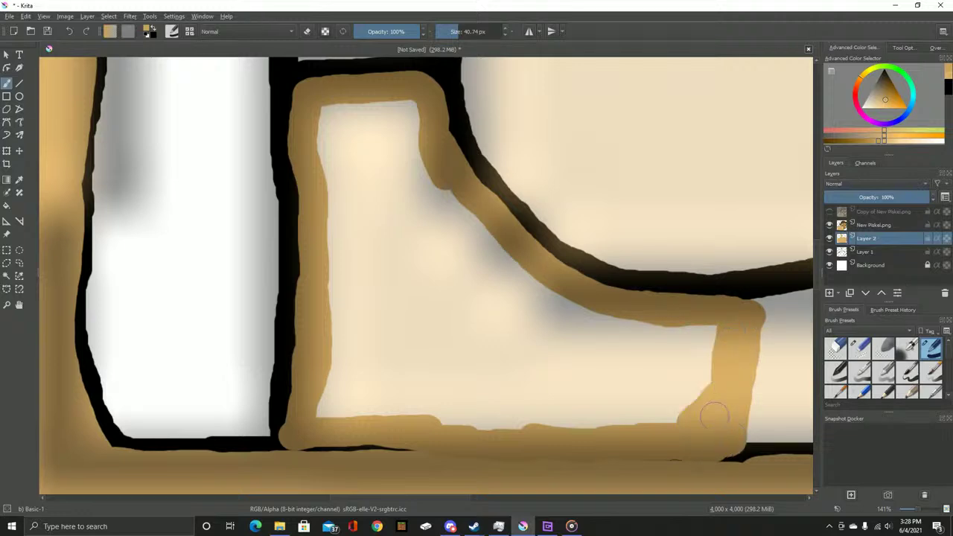
Paint tan over the outline and into the pale gaps under the lower finger
{"action": "scroll", "coordinate": [722, 335], "scroll_direction": "up", "scroll_amount": 1}
{"action": "mouse_move", "coordinate": [729, 323]}
{"action": "left_mouse_down"}
{"action": "mouse_move", "coordinate": [624, 353]}
{"action": "mouse_move", "coordinate": [581, 387]}
{"action": "mouse_move", "coordinate": [654, 402]}
{"action": "left_mouse_up"}
{"action": "scroll", "coordinate": [654, 402], "scroll_direction": "up", "scroll_amount": 1}
{"action": "mouse_move", "coordinate": [695, 245]}
{"action": "left_mouse_down"}
{"action": "mouse_move", "coordinate": [564, 322]}
{"action": "mouse_move", "coordinate": [546, 366]}
{"action": "mouse_move", "coordinate": [603, 374]}
{"action": "mouse_move", "coordinate": [549, 320]}
{"action": "mouse_move", "coordinate": [527, 329]}
{"action": "mouse_move", "coordinate": [498, 315]}
{"action": "mouse_move", "coordinate": [437, 327]}
{"action": "mouse_move", "coordinate": [458, 291]}
{"action": "mouse_move", "coordinate": [409, 334]}
{"action": "mouse_move", "coordinate": [360, 361]}
{"action": "mouse_move", "coordinate": [332, 359]}
{"action": "mouse_move", "coordinate": [450, 139]}
{"action": "mouse_move", "coordinate": [329, 350]}
{"action": "mouse_move", "coordinate": [497, 116]}
{"action": "mouse_move", "coordinate": [417, 303]}
{"action": "mouse_move", "coordinate": [494, 218]}
{"action": "mouse_move", "coordinate": [487, 266]}
{"action": "left_mouse_up"}
{"action": "mouse_move", "coordinate": [349, 377]}
{"action": "left_mouse_down"}
{"action": "mouse_move", "coordinate": [700, 383]}
{"action": "mouse_move", "coordinate": [638, 366]}
{"action": "mouse_move", "coordinate": [453, 370]}
{"action": "mouse_move", "coordinate": [455, 356]}
{"action": "mouse_move", "coordinate": [328, 369]}
{"action": "mouse_move", "coordinate": [271, 359]}
{"action": "mouse_move", "coordinate": [289, 268]}
{"action": "mouse_move", "coordinate": [292, 362]}
{"action": "mouse_move", "coordinate": [351, 330]}
{"action": "mouse_move", "coordinate": [395, 366]}
{"action": "mouse_move", "coordinate": [470, 319]}
{"action": "mouse_move", "coordinate": [494, 335]}
{"action": "mouse_move", "coordinate": [524, 217]}
{"action": "mouse_move", "coordinate": [604, 263]}
{"action": "mouse_move", "coordinate": [629, 259]}
{"action": "mouse_move", "coordinate": [667, 341]}
{"action": "left_mouse_up"}
{"action": "left_click_drag", "start_coordinate": [625, 199], "coordinate": [417, 389]}
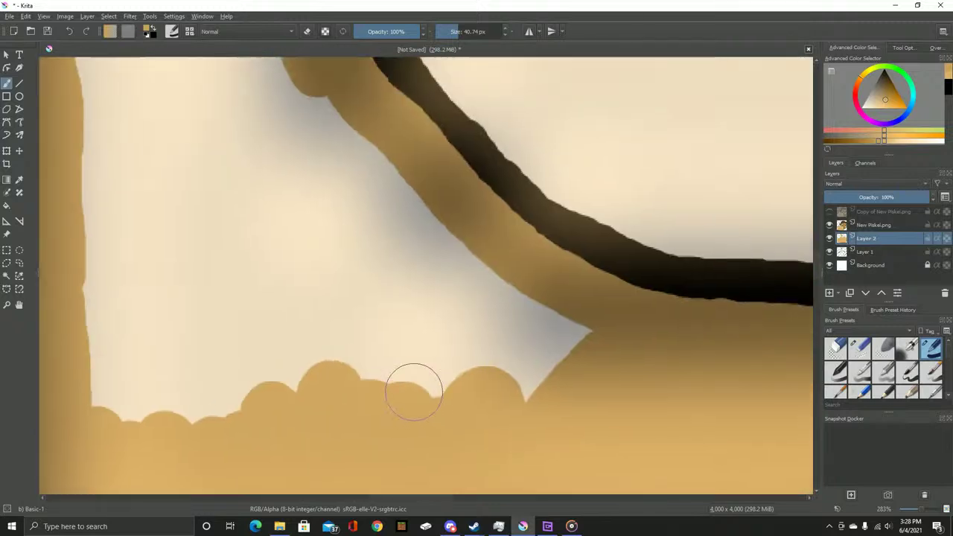
{"action": "mouse_move", "coordinate": [402, 160]}
{"action": "left_mouse_down"}
{"action": "mouse_move", "coordinate": [406, 260]}
{"action": "mouse_move", "coordinate": [376, 372]}
{"action": "left_mouse_up"}
{"action": "mouse_move", "coordinate": [434, 223]}
{"action": "left_mouse_down"}
{"action": "mouse_move", "coordinate": [404, 407]}
{"action": "mouse_move", "coordinate": [462, 293]}
{"action": "mouse_move", "coordinate": [494, 319]}
{"action": "mouse_move", "coordinate": [544, 408]}
{"action": "left_mouse_up"}
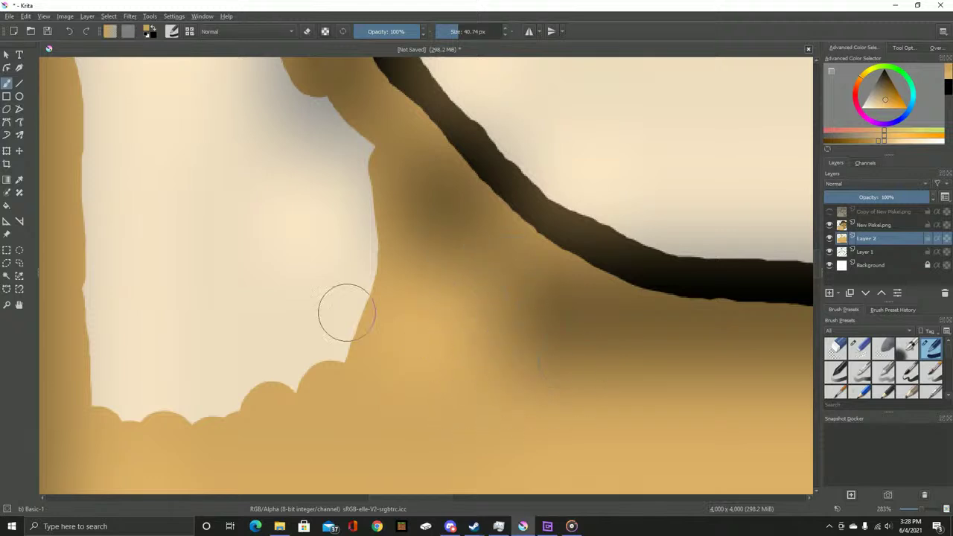
{"action": "left_click_drag", "start_coordinate": [384, 315], "coordinate": [677, 335]}
{"action": "mouse_move", "coordinate": [610, 132]}
{"action": "left_mouse_down"}
{"action": "mouse_move", "coordinate": [380, 250]}
{"action": "mouse_move", "coordinate": [417, 378]}
{"action": "mouse_move", "coordinate": [422, 456]}
{"action": "mouse_move", "coordinate": [396, 306]}
{"action": "mouse_move", "coordinate": [407, 272]}
{"action": "mouse_move", "coordinate": [443, 391]}
{"action": "mouse_move", "coordinate": [485, 471]}
{"action": "mouse_move", "coordinate": [500, 395]}
{"action": "mouse_move", "coordinate": [448, 254]}
{"action": "mouse_move", "coordinate": [485, 259]}
{"action": "mouse_move", "coordinate": [492, 451]}
{"action": "mouse_move", "coordinate": [537, 397]}
{"action": "mouse_move", "coordinate": [624, 411]}
{"action": "mouse_move", "coordinate": [669, 352]}
{"action": "mouse_move", "coordinate": [650, 143]}
{"action": "mouse_move", "coordinate": [635, 190]}
{"action": "mouse_move", "coordinate": [629, 302]}
{"action": "mouse_move", "coordinate": [576, 369]}
{"action": "mouse_move", "coordinate": [515, 311]}
{"action": "left_mouse_up"}
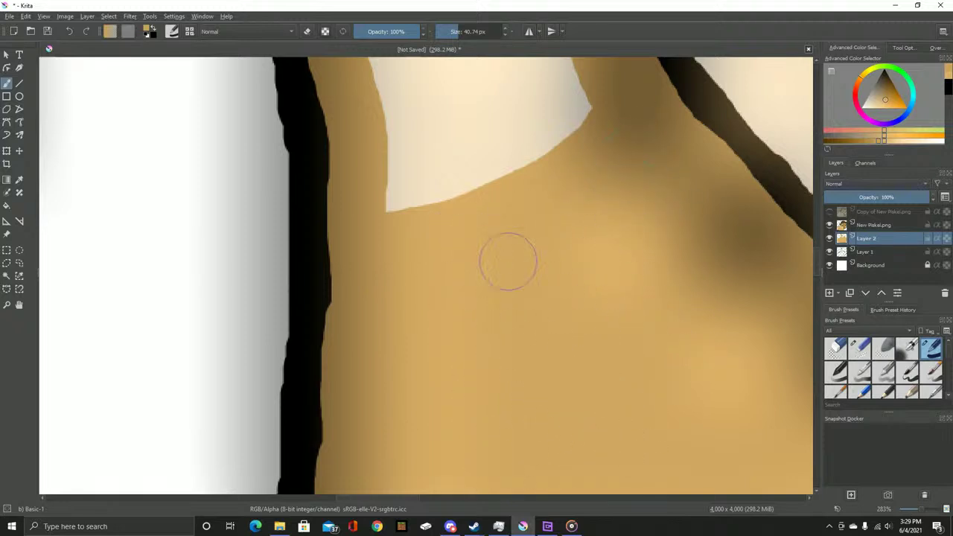
Paint tan over the pale shape's left edge and up across the dark band
{"action": "mouse_move", "coordinate": [446, 273]}
{"action": "left_mouse_down"}
{"action": "mouse_move", "coordinate": [472, 376]}
{"action": "mouse_move", "coordinate": [480, 446]}
{"action": "mouse_move", "coordinate": [473, 477]}
{"action": "left_mouse_up"}
{"action": "mouse_move", "coordinate": [425, 362]}
{"action": "left_mouse_down"}
{"action": "mouse_move", "coordinate": [416, 395]}
{"action": "mouse_move", "coordinate": [417, 270]}
{"action": "mouse_move", "coordinate": [399, 179]}
{"action": "mouse_move", "coordinate": [408, 161]}
{"action": "mouse_move", "coordinate": [440, 152]}
{"action": "mouse_move", "coordinate": [460, 349]}
{"action": "mouse_move", "coordinate": [472, 380]}
{"action": "mouse_move", "coordinate": [492, 346]}
{"action": "mouse_move", "coordinate": [461, 188]}
{"action": "mouse_move", "coordinate": [484, 143]}
{"action": "mouse_move", "coordinate": [515, 333]}
{"action": "mouse_move", "coordinate": [530, 327]}
{"action": "mouse_move", "coordinate": [521, 142]}
{"action": "mouse_move", "coordinate": [560, 219]}
{"action": "mouse_move", "coordinate": [579, 332]}
{"action": "mouse_move", "coordinate": [566, 137]}
{"action": "left_mouse_up"}
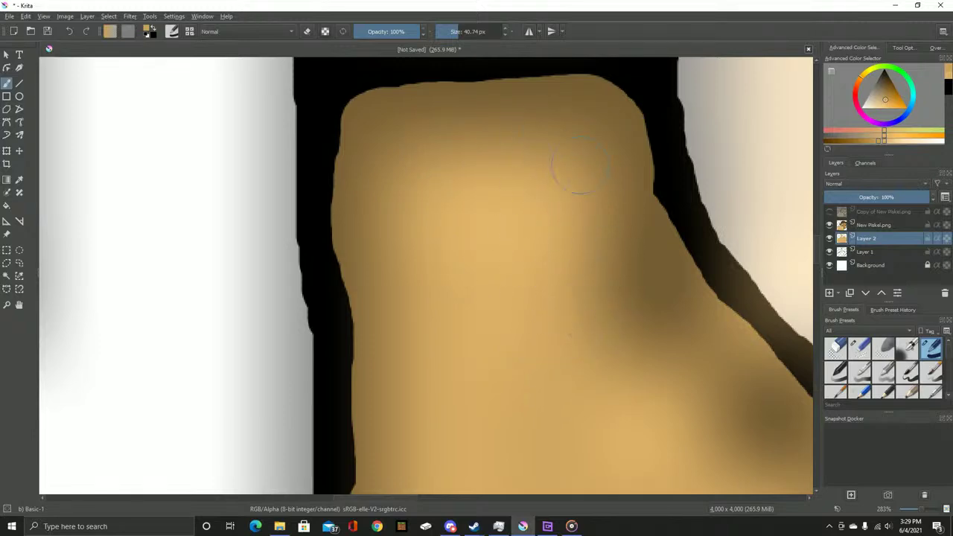
{"action": "scroll", "coordinate": [550, 255], "scroll_direction": "down", "scroll_amount": 3}
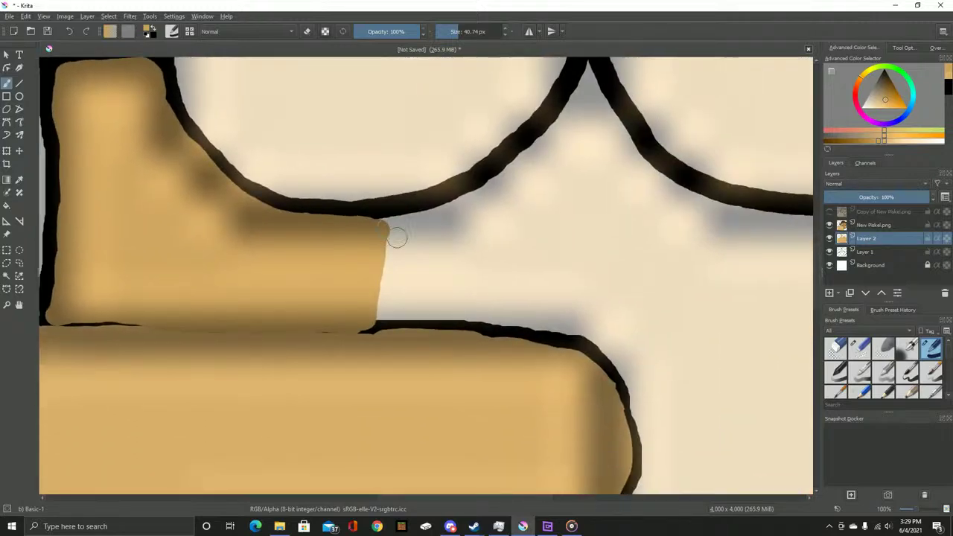
{"action": "scroll", "coordinate": [395, 238], "scroll_direction": "up", "scroll_amount": 1}
{"action": "mouse_move", "coordinate": [350, 210]}
{"action": "left_mouse_down"}
{"action": "mouse_move", "coordinate": [553, 154]}
{"action": "mouse_move", "coordinate": [632, 112]}
{"action": "mouse_move", "coordinate": [631, 96]}
{"action": "mouse_move", "coordinate": [600, 151]}
{"action": "mouse_move", "coordinate": [644, 82]}
{"action": "mouse_move", "coordinate": [652, 185]}
{"action": "mouse_move", "coordinate": [636, 403]}
{"action": "mouse_move", "coordinate": [611, 413]}
{"action": "mouse_move", "coordinate": [371, 400]}
{"action": "mouse_move", "coordinate": [387, 281]}
{"action": "mouse_move", "coordinate": [395, 311]}
{"action": "mouse_move", "coordinate": [434, 336]}
{"action": "mouse_move", "coordinate": [420, 364]}
{"action": "left_mouse_up"}
Erase tan off the lower black outline, then fill the light gap above it with tan
{"action": "key", "text": "e"}
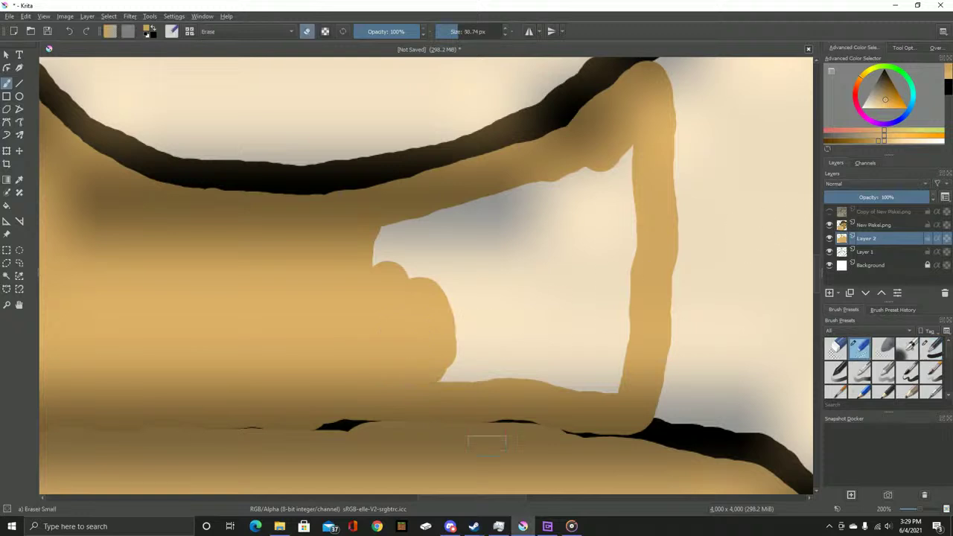
{"action": "mouse_move", "coordinate": [374, 424]}
{"action": "left_mouse_down"}
{"action": "mouse_move", "coordinate": [480, 415]}
{"action": "mouse_move", "coordinate": [459, 421]}
{"action": "mouse_move", "coordinate": [637, 433]}
{"action": "left_mouse_up"}
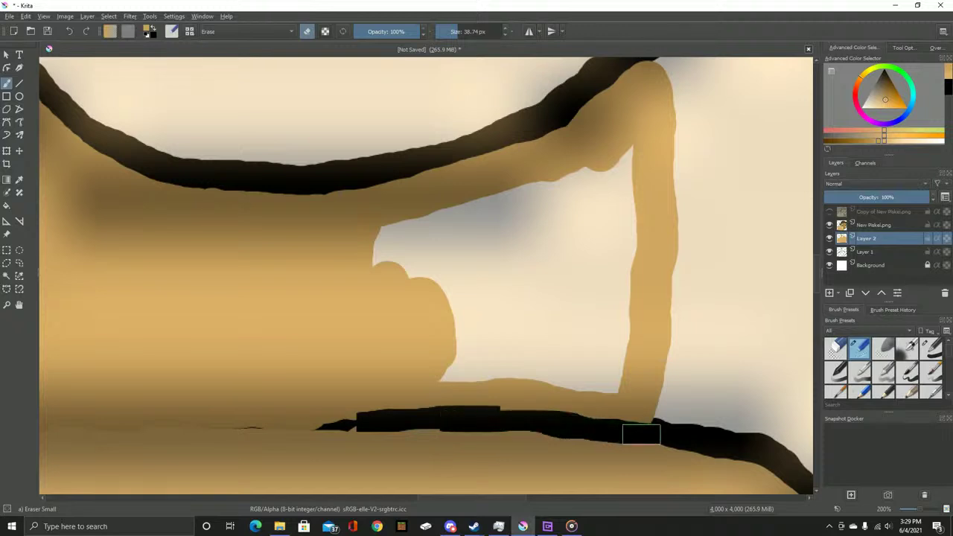
{"action": "key", "text": "/"}
{"action": "mouse_move", "coordinate": [410, 258]}
{"action": "left_mouse_down"}
{"action": "mouse_move", "coordinate": [372, 257]}
{"action": "mouse_move", "coordinate": [554, 212]}
{"action": "mouse_move", "coordinate": [618, 157]}
{"action": "mouse_move", "coordinate": [644, 249]}
{"action": "mouse_move", "coordinate": [634, 332]}
{"action": "mouse_move", "coordinate": [561, 219]}
{"action": "mouse_move", "coordinate": [563, 291]}
{"action": "left_mouse_up"}
{"action": "mouse_move", "coordinate": [447, 376]}
{"action": "left_mouse_down"}
{"action": "mouse_move", "coordinate": [503, 348]}
{"action": "mouse_move", "coordinate": [521, 362]}
{"action": "mouse_move", "coordinate": [571, 363]}
{"action": "mouse_move", "coordinate": [483, 323]}
{"action": "mouse_move", "coordinate": [418, 320]}
{"action": "mouse_move", "coordinate": [509, 325]}
{"action": "mouse_move", "coordinate": [586, 358]}
{"action": "mouse_move", "coordinate": [476, 273]}
{"action": "mouse_move", "coordinate": [426, 212]}
{"action": "left_mouse_up"}
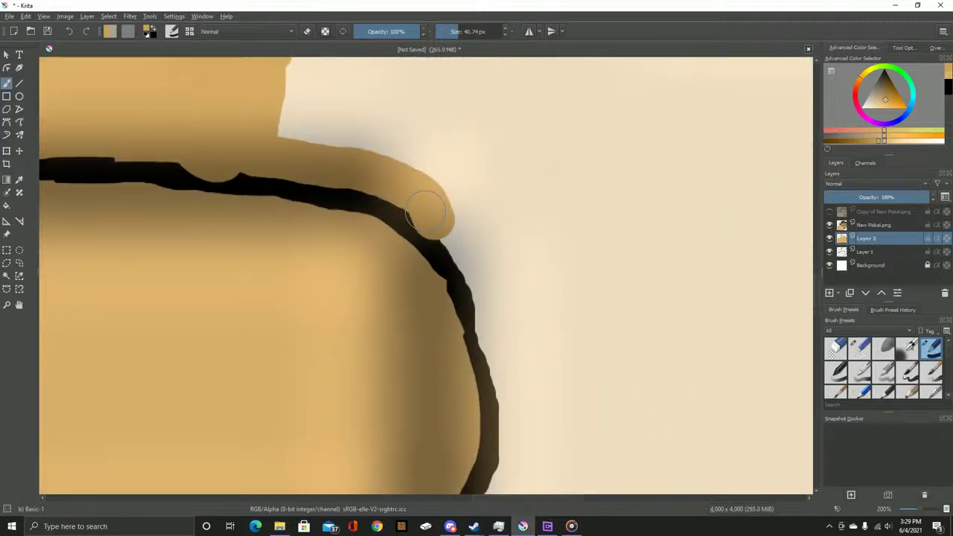
Widen the tan shape along the outline's right edge and fill the shoulder edge
{"action": "left_click_drag", "start_coordinate": [444, 228], "coordinate": [427, 160]}
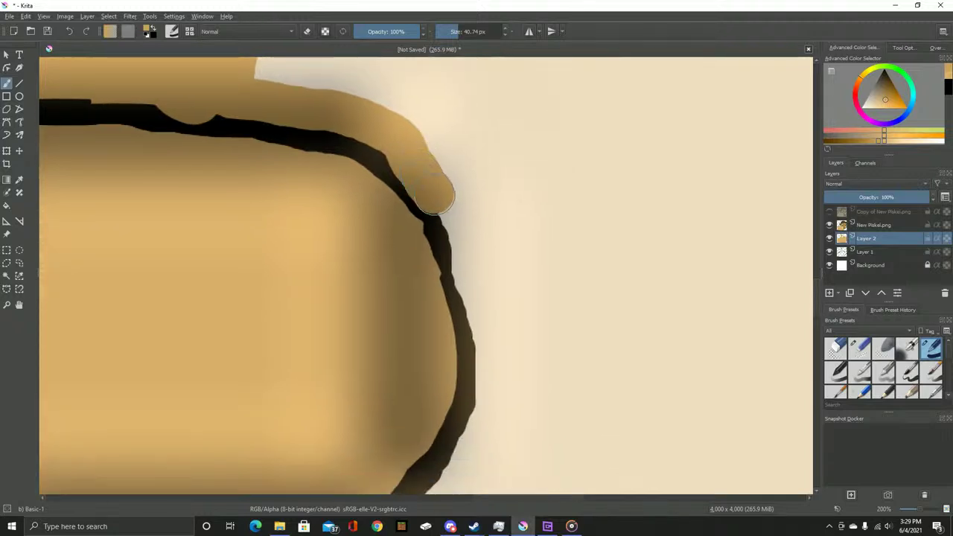
{"action": "mouse_move", "coordinate": [471, 294]}
{"action": "left_mouse_down"}
{"action": "mouse_move", "coordinate": [484, 379]}
{"action": "mouse_move", "coordinate": [456, 472]}
{"action": "mouse_move", "coordinate": [554, 160]}
{"action": "left_mouse_up"}
{"action": "mouse_move", "coordinate": [532, 206]}
{"action": "left_mouse_down"}
{"action": "mouse_move", "coordinate": [494, 240]}
{"action": "mouse_move", "coordinate": [526, 325]}
{"action": "mouse_move", "coordinate": [529, 250]}
{"action": "mouse_move", "coordinate": [538, 308]}
{"action": "mouse_move", "coordinate": [557, 301]}
{"action": "mouse_move", "coordinate": [562, 259]}
{"action": "mouse_move", "coordinate": [584, 262]}
{"action": "mouse_move", "coordinate": [587, 219]}
{"action": "mouse_move", "coordinate": [528, 316]}
{"action": "left_mouse_up"}
{"action": "mouse_move", "coordinate": [543, 361]}
{"action": "left_mouse_down"}
{"action": "mouse_move", "coordinate": [578, 261]}
{"action": "mouse_move", "coordinate": [515, 214]}
{"action": "mouse_move", "coordinate": [537, 272]}
{"action": "left_mouse_up"}
{"action": "scroll", "coordinate": [550, 329], "scroll_direction": "up", "scroll_amount": 5}
{"action": "mouse_move", "coordinate": [550, 329]}
{"action": "left_mouse_down"}
{"action": "mouse_move", "coordinate": [497, 197]}
{"action": "mouse_move", "coordinate": [586, 391]}
{"action": "mouse_move", "coordinate": [589, 291]}
{"action": "mouse_move", "coordinate": [619, 369]}
{"action": "mouse_move", "coordinate": [620, 404]}
{"action": "left_mouse_up"}
{"action": "scroll", "coordinate": [620, 404], "scroll_direction": "up", "scroll_amount": 5}
{"action": "scroll", "coordinate": [620, 404], "scroll_direction": "left", "scroll_amount": 5}
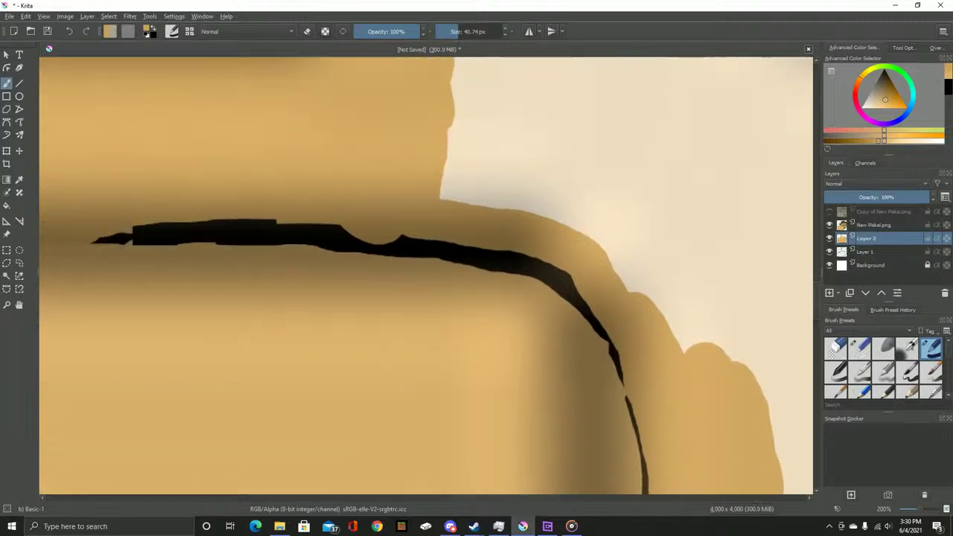
{"action": "mouse_move", "coordinate": [475, 216]}
{"action": "left_mouse_down"}
{"action": "mouse_move", "coordinate": [611, 266]}
{"action": "mouse_move", "coordinate": [650, 298]}
{"action": "mouse_move", "coordinate": [713, 392]}
{"action": "mouse_move", "coordinate": [715, 373]}
{"action": "mouse_move", "coordinate": [677, 298]}
{"action": "mouse_move", "coordinate": [596, 231]}
{"action": "mouse_move", "coordinate": [444, 191]}
{"action": "mouse_move", "coordinate": [587, 163]}
{"action": "mouse_move", "coordinate": [445, 128]}
{"action": "left_mouse_up"}
{"action": "scroll", "coordinate": [445, 128], "scroll_direction": "up", "scroll_amount": 4}
{"action": "scroll", "coordinate": [445, 128], "scroll_direction": "right", "scroll_amount": 2}
Paint tan finger shapes and extend tan along the hand's right edge outlines
{"action": "mouse_move", "coordinate": [513, 238]}
{"action": "left_mouse_down"}
{"action": "mouse_move", "coordinate": [421, 208]}
{"action": "mouse_move", "coordinate": [471, 130]}
{"action": "mouse_move", "coordinate": [531, 156]}
{"action": "mouse_move", "coordinate": [567, 221]}
{"action": "mouse_move", "coordinate": [513, 215]}
{"action": "mouse_move", "coordinate": [626, 260]}
{"action": "mouse_move", "coordinate": [462, 320]}
{"action": "mouse_move", "coordinate": [677, 351]}
{"action": "mouse_move", "coordinate": [396, 231]}
{"action": "mouse_move", "coordinate": [340, 185]}
{"action": "mouse_move", "coordinate": [389, 245]}
{"action": "mouse_move", "coordinate": [423, 379]}
{"action": "mouse_move", "coordinate": [469, 340]}
{"action": "mouse_move", "coordinate": [415, 302]}
{"action": "mouse_move", "coordinate": [228, 235]}
{"action": "left_mouse_up"}
{"action": "left_click_drag", "start_coordinate": [287, 142], "coordinate": [290, 154]}
{"action": "mouse_move", "coordinate": [248, 178]}
{"action": "left_mouse_down"}
{"action": "mouse_move", "coordinate": [345, 156]}
{"action": "mouse_move", "coordinate": [408, 226]}
{"action": "mouse_move", "coordinate": [400, 303]}
{"action": "mouse_move", "coordinate": [416, 307]}
{"action": "mouse_move", "coordinate": [383, 118]}
{"action": "mouse_move", "coordinate": [403, 189]}
{"action": "mouse_move", "coordinate": [403, 240]}
{"action": "left_mouse_up"}
{"action": "mouse_move", "coordinate": [409, 278]}
{"action": "left_mouse_down"}
{"action": "mouse_move", "coordinate": [406, 352]}
{"action": "mouse_move", "coordinate": [655, 346]}
{"action": "mouse_move", "coordinate": [758, 328]}
{"action": "mouse_move", "coordinate": [751, 298]}
{"action": "mouse_move", "coordinate": [310, 371]}
{"action": "mouse_move", "coordinate": [424, 322]}
{"action": "mouse_move", "coordinate": [489, 249]}
{"action": "mouse_move", "coordinate": [599, 180]}
{"action": "mouse_move", "coordinate": [685, 92]}
{"action": "mouse_move", "coordinate": [678, 81]}
{"action": "mouse_move", "coordinate": [209, 339]}
{"action": "mouse_move", "coordinate": [284, 256]}
{"action": "mouse_move", "coordinate": [402, 72]}
{"action": "mouse_move", "coordinate": [298, 431]}
{"action": "mouse_move", "coordinate": [306, 313]}
{"action": "left_mouse_up"}
{"action": "left_click_drag", "start_coordinate": [310, 266], "coordinate": [297, 177]}
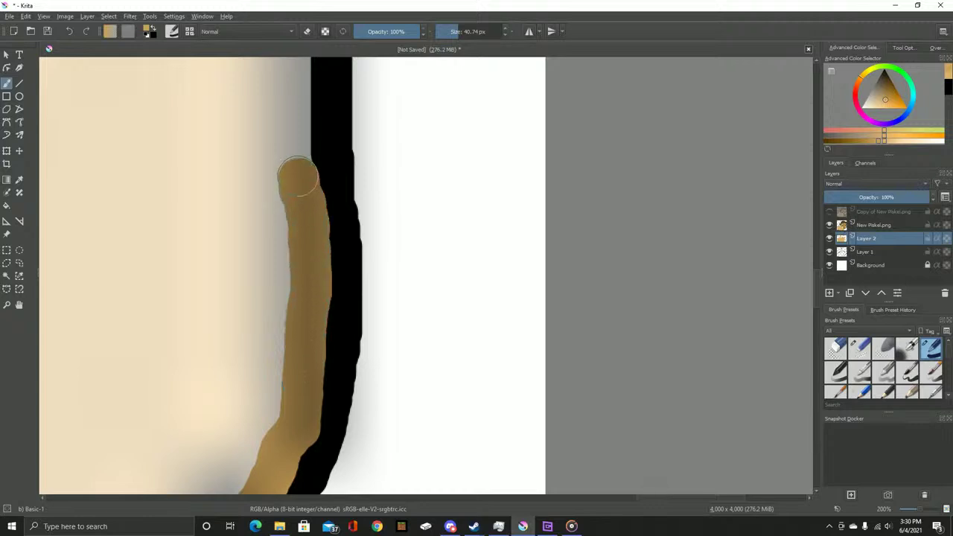
{"action": "left_click_drag", "start_coordinate": [322, 317], "coordinate": [304, 420]}
{"action": "scroll", "coordinate": [272, 259], "scroll_direction": "up", "scroll_amount": 5}
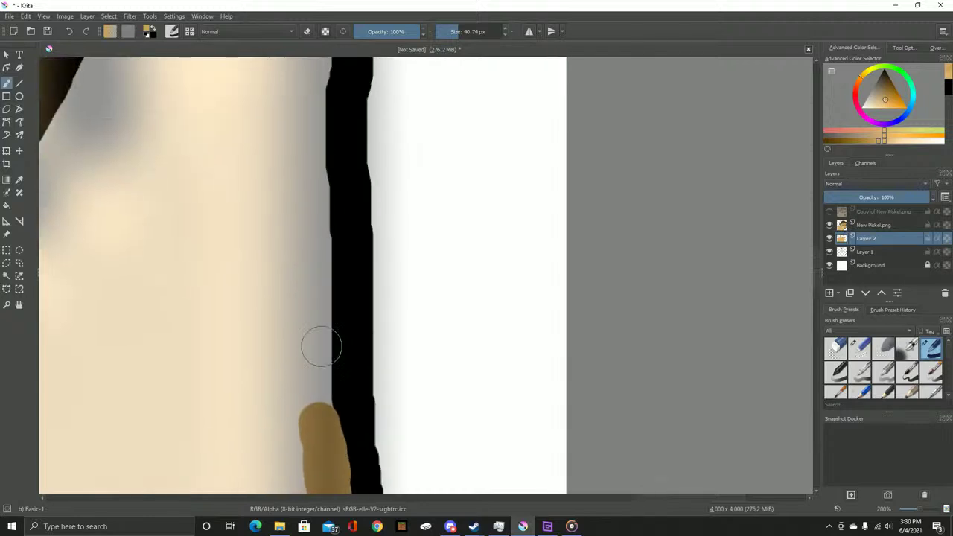
Carry tan down to the bottom outline and thicken the top bar; move Copy of New Pixel.png below Layer 1
{"action": "left_click_drag", "start_coordinate": [327, 287], "coordinate": [330, 447]}
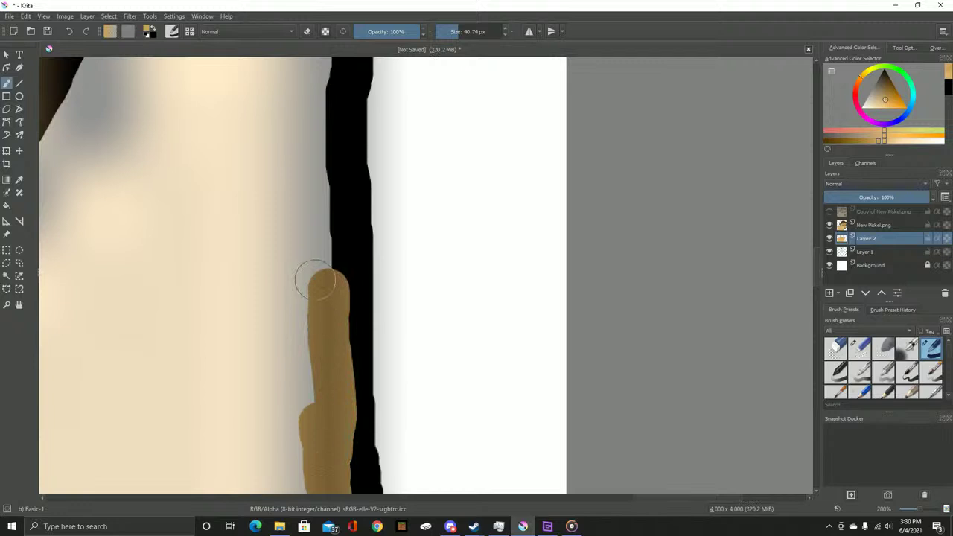
{"action": "left_click_drag", "start_coordinate": [316, 283], "coordinate": [381, 469]}
{"action": "left_click_drag", "start_coordinate": [384, 329], "coordinate": [393, 476]}
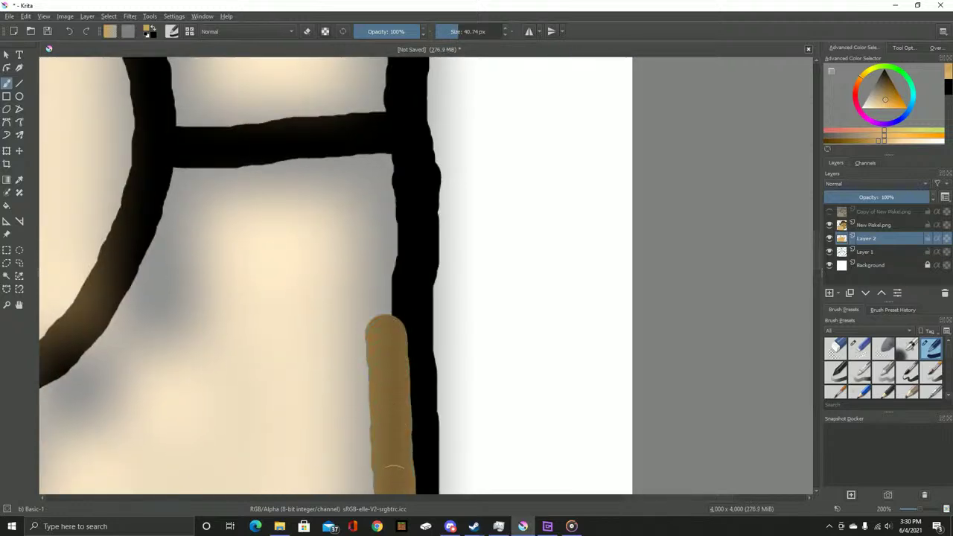
{"action": "mouse_move", "coordinate": [383, 161]}
{"action": "left_mouse_down"}
{"action": "mouse_move", "coordinate": [394, 253]}
{"action": "mouse_move", "coordinate": [387, 346]}
{"action": "left_mouse_up"}
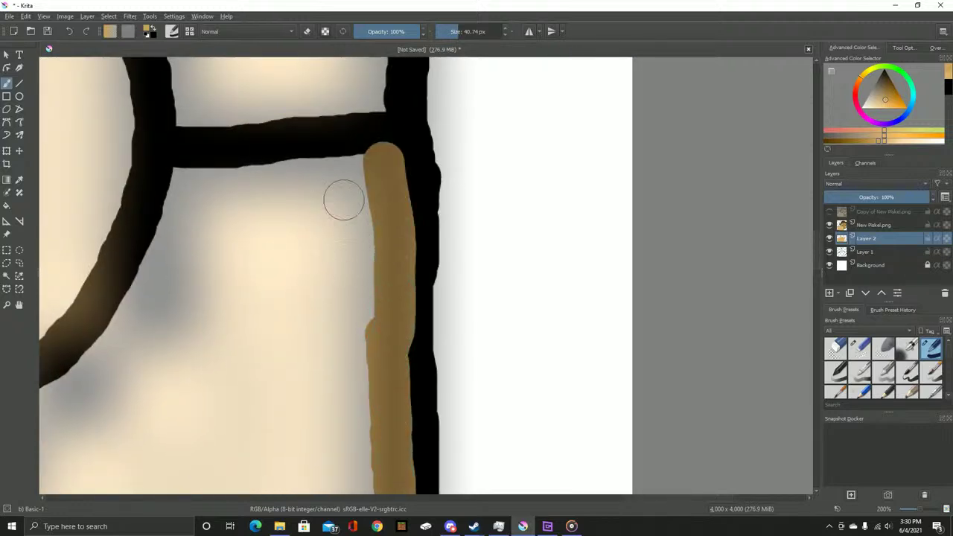
{"action": "mouse_move", "coordinate": [381, 161]}
{"action": "left_mouse_down"}
{"action": "mouse_move", "coordinate": [317, 172]}
{"action": "mouse_move", "coordinate": [207, 168]}
{"action": "left_mouse_up"}
{"action": "mouse_move", "coordinate": [191, 208]}
{"action": "left_mouse_down"}
{"action": "mouse_move", "coordinate": [462, 143]}
{"action": "mouse_move", "coordinate": [308, 329]}
{"action": "mouse_move", "coordinate": [281, 344]}
{"action": "left_mouse_up"}
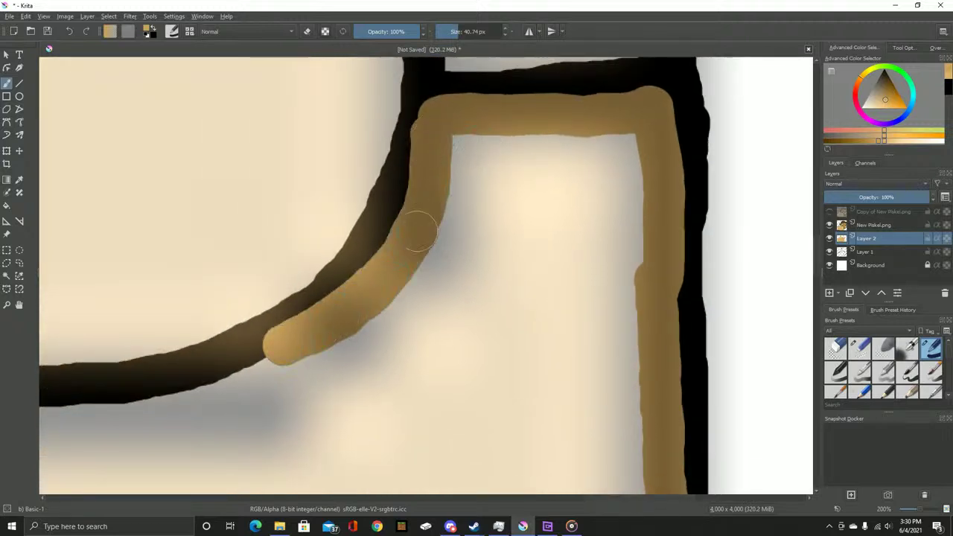
{"action": "left_click_drag", "start_coordinate": [442, 150], "coordinate": [638, 140]}
{"action": "mouse_move", "coordinate": [463, 151]}
{"action": "left_mouse_down"}
{"action": "mouse_move", "coordinate": [447, 178]}
{"action": "mouse_move", "coordinate": [504, 166]}
{"action": "mouse_move", "coordinate": [588, 238]}
{"action": "left_mouse_up"}
{"action": "left_click_drag", "start_coordinate": [879, 211], "coordinate": [877, 257]}
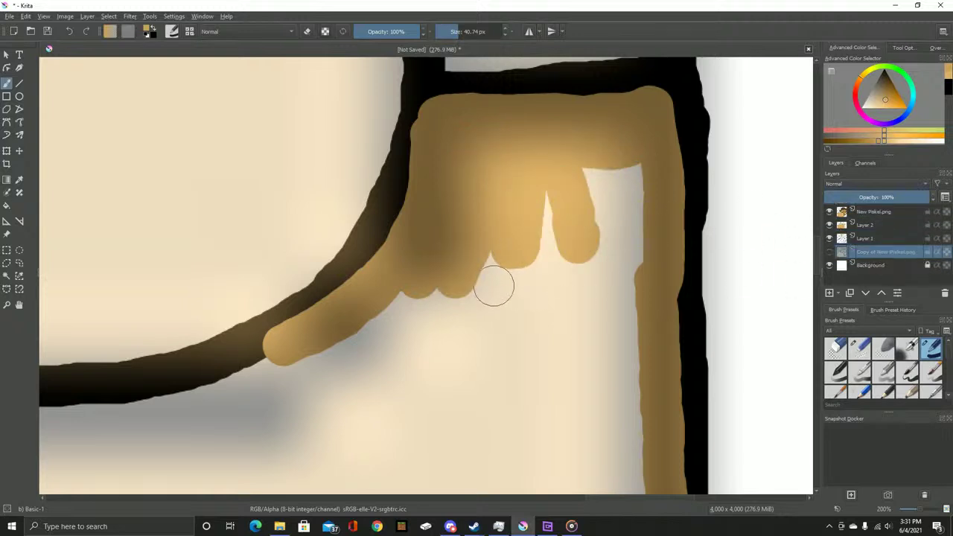
Move New Pixel.png down just above Background and make Layer 2 active
{"action": "left_click_drag", "start_coordinate": [877, 251], "coordinate": [875, 210]}
{"action": "left_click", "coordinate": [557, 187]}
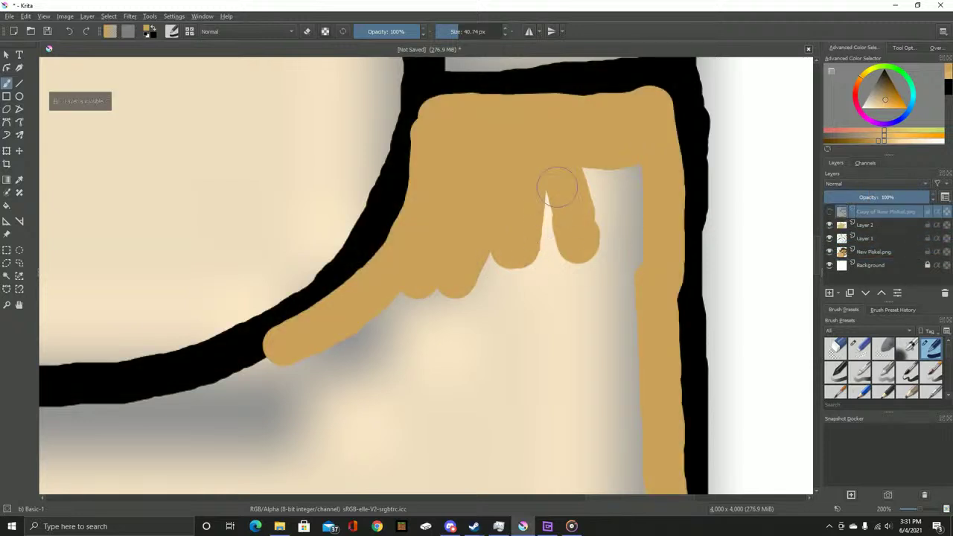
{"action": "scroll", "coordinate": [467, 215], "scroll_direction": "down", "scroll_amount": 3}
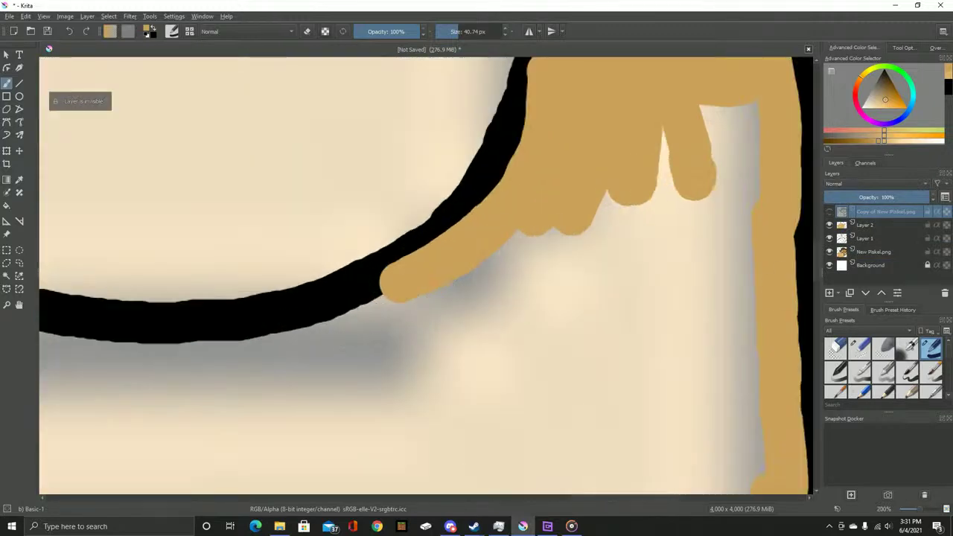
{"action": "left_click", "coordinate": [863, 225]}
Fill the hand's remaining light gaps with tan inside the outlines, undoing a stray darker dab
{"action": "mouse_move", "coordinate": [381, 294]}
{"action": "left_mouse_down"}
{"action": "mouse_move", "coordinate": [357, 337]}
{"action": "mouse_move", "coordinate": [470, 348]}
{"action": "mouse_move", "coordinate": [508, 333]}
{"action": "mouse_move", "coordinate": [510, 412]}
{"action": "mouse_move", "coordinate": [545, 408]}
{"action": "mouse_move", "coordinate": [563, 354]}
{"action": "mouse_move", "coordinate": [594, 338]}
{"action": "mouse_move", "coordinate": [590, 347]}
{"action": "mouse_move", "coordinate": [631, 328]}
{"action": "mouse_move", "coordinate": [636, 369]}
{"action": "left_mouse_up"}
{"action": "mouse_move", "coordinate": [607, 215]}
{"action": "left_mouse_down"}
{"action": "mouse_move", "coordinate": [615, 247]}
{"action": "mouse_move", "coordinate": [588, 317]}
{"action": "left_mouse_up"}
{"action": "left_click_drag", "start_coordinate": [561, 287], "coordinate": [503, 228]}
{"action": "mouse_move", "coordinate": [434, 294]}
{"action": "left_mouse_down"}
{"action": "mouse_move", "coordinate": [702, 213]}
{"action": "mouse_move", "coordinate": [532, 238]}
{"action": "mouse_move", "coordinate": [424, 237]}
{"action": "mouse_move", "coordinate": [293, 215]}
{"action": "mouse_move", "coordinate": [334, 211]}
{"action": "mouse_move", "coordinate": [342, 231]}
{"action": "mouse_move", "coordinate": [392, 128]}
{"action": "mouse_move", "coordinate": [439, 71]}
{"action": "left_mouse_up"}
{"action": "scroll", "coordinate": [439, 90], "scroll_direction": "up", "scroll_amount": 3}
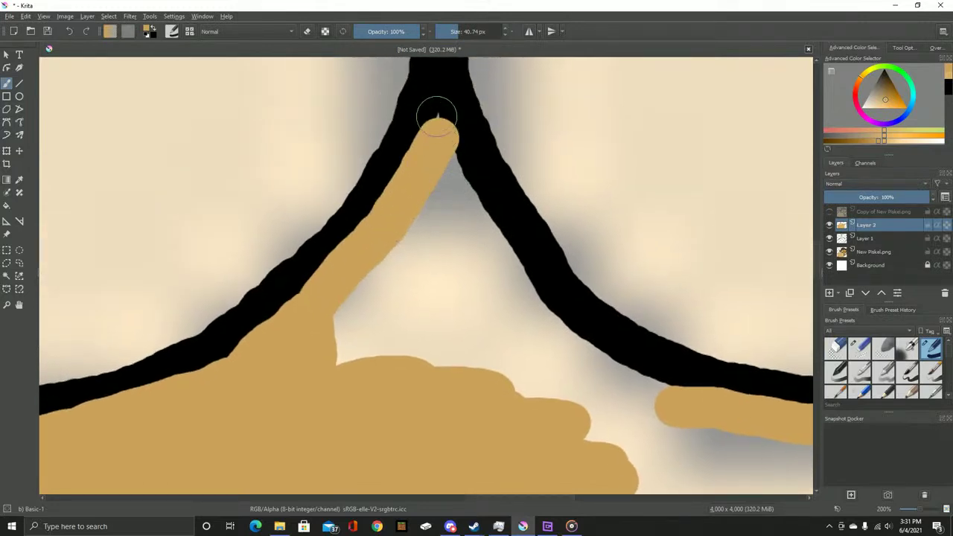
{"action": "mouse_move", "coordinate": [437, 119]}
{"action": "left_mouse_down"}
{"action": "mouse_move", "coordinate": [496, 253]}
{"action": "mouse_move", "coordinate": [540, 322]}
{"action": "left_mouse_up"}
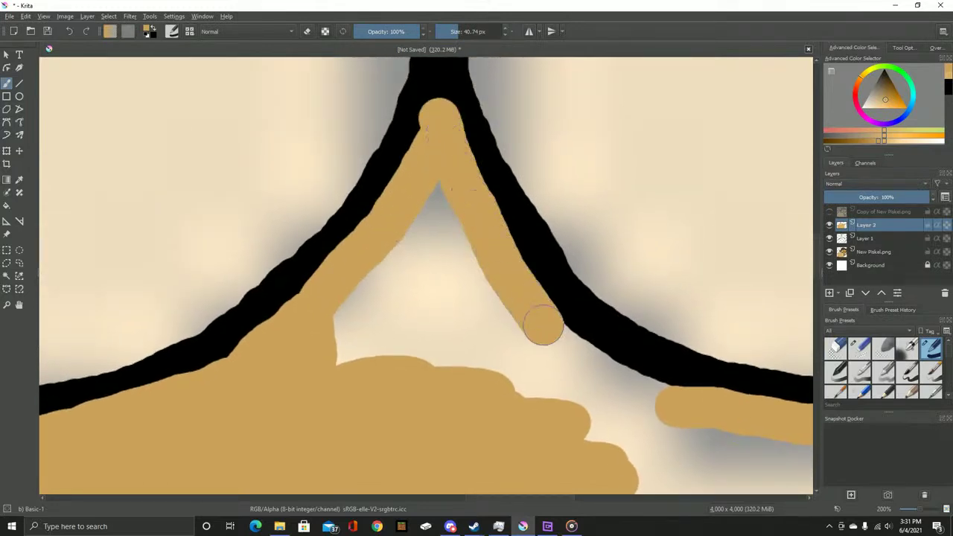
{"action": "mouse_move", "coordinate": [487, 233]}
{"action": "left_mouse_down"}
{"action": "mouse_move", "coordinate": [611, 370]}
{"action": "mouse_move", "coordinate": [704, 407]}
{"action": "mouse_move", "coordinate": [527, 287]}
{"action": "left_mouse_up"}
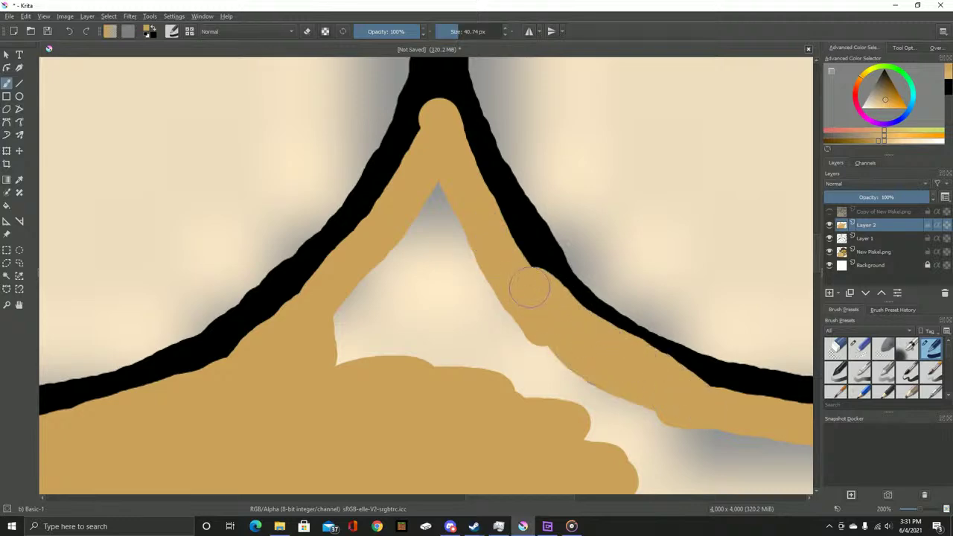
{"action": "scroll", "coordinate": [502, 362], "scroll_direction": "down", "scroll_amount": 1}
{"action": "scroll", "coordinate": [502, 363], "scroll_direction": "down", "scroll_amount": 5}
{"action": "scroll", "coordinate": [548, 251], "scroll_direction": "up", "scroll_amount": 6}
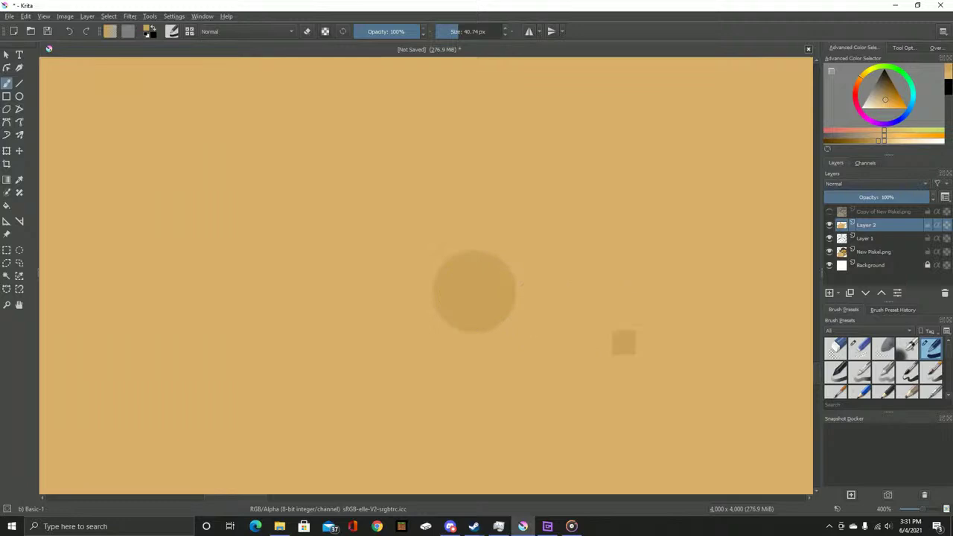
{"action": "key", "text": "ctrl+z"}
{"action": "scroll", "coordinate": [573, 298], "scroll_direction": "down", "scroll_amount": 6}
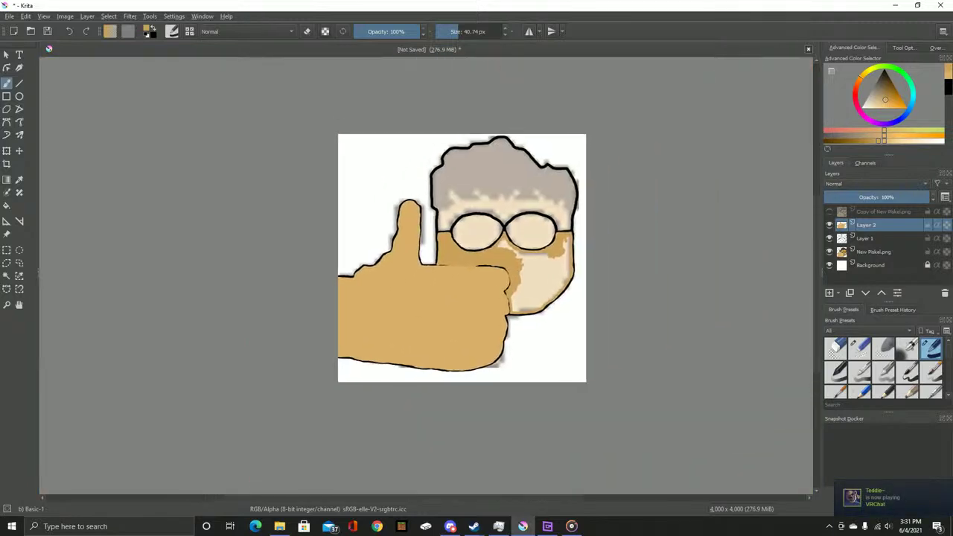
{"action": "scroll", "coordinate": [463, 293], "scroll_direction": "up", "scroll_amount": 5}
{"action": "scroll", "coordinate": [378, 243], "scroll_direction": "up", "scroll_amount": 2}
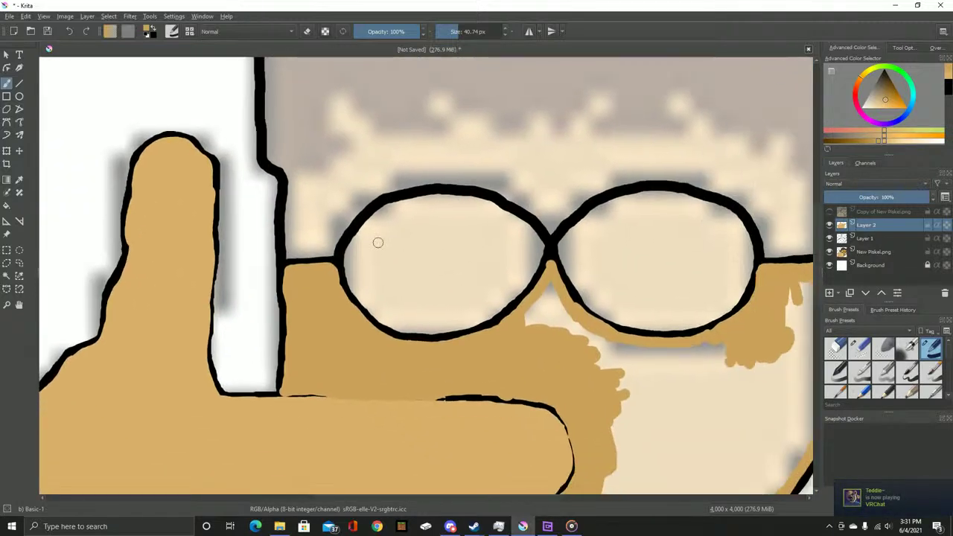
{"action": "scroll", "coordinate": [292, 246], "scroll_direction": "up", "scroll_amount": 4}
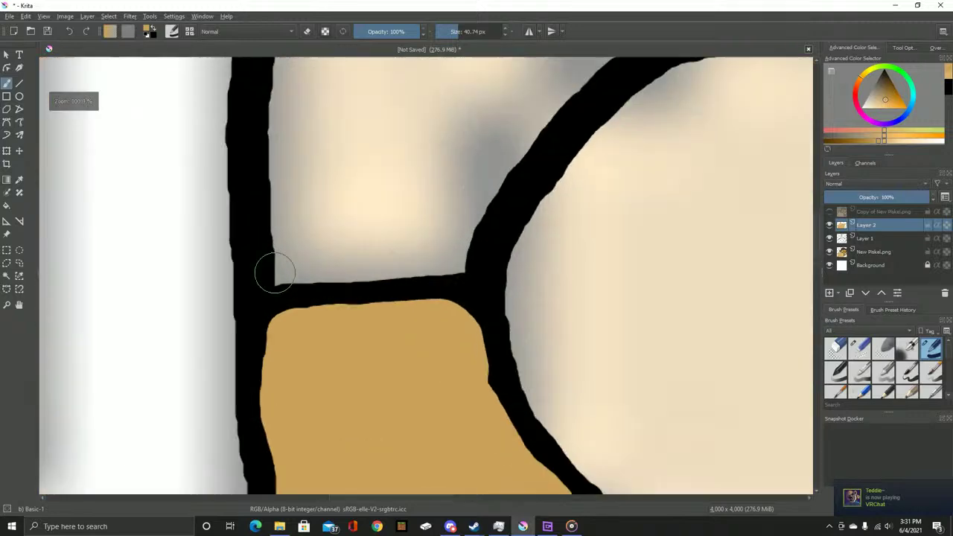
Paint a tan stroke up over the black line and along the hairline to the right
{"action": "left_click_drag", "start_coordinate": [293, 334], "coordinate": [280, 98]}
{"action": "mouse_move", "coordinate": [280, 98]}
{"action": "left_mouse_down"}
{"action": "mouse_move", "coordinate": [328, 455]}
{"action": "mouse_move", "coordinate": [323, 415]}
{"action": "mouse_move", "coordinate": [352, 283]}
{"action": "mouse_move", "coordinate": [331, 170]}
{"action": "mouse_move", "coordinate": [167, 256]}
{"action": "left_mouse_up"}
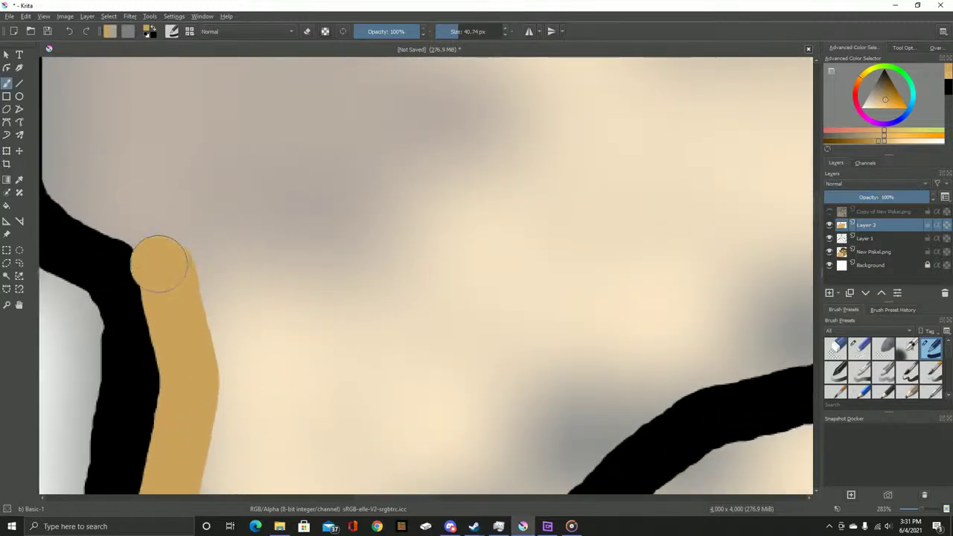
{"action": "mouse_move", "coordinate": [163, 272]}
{"action": "left_mouse_down"}
{"action": "mouse_move", "coordinate": [363, 304]}
{"action": "mouse_move", "coordinate": [398, 241]}
{"action": "mouse_move", "coordinate": [477, 141]}
{"action": "left_mouse_up"}
{"action": "mouse_move", "coordinate": [476, 141]}
{"action": "left_mouse_down"}
{"action": "mouse_move", "coordinate": [277, 417]}
{"action": "mouse_move", "coordinate": [289, 401]}
{"action": "mouse_move", "coordinate": [296, 319]}
{"action": "mouse_move", "coordinate": [228, 277]}
{"action": "mouse_move", "coordinate": [218, 181]}
{"action": "mouse_move", "coordinate": [233, 125]}
{"action": "mouse_move", "coordinate": [320, 151]}
{"action": "mouse_move", "coordinate": [472, 310]}
{"action": "mouse_move", "coordinate": [541, 358]}
{"action": "mouse_move", "coordinate": [677, 332]}
{"action": "mouse_move", "coordinate": [786, 329]}
{"action": "mouse_move", "coordinate": [810, 339]}
{"action": "left_mouse_up"}
{"action": "scroll", "coordinate": [213, 330], "scroll_direction": "up", "scroll_amount": 4}
Extend the wavy tan hairline rightward with a ring, undoing one stroke
{"action": "mouse_move", "coordinate": [200, 330]}
{"action": "left_mouse_down"}
{"action": "mouse_move", "coordinate": [286, 310]}
{"action": "mouse_move", "coordinate": [279, 281]}
{"action": "mouse_move", "coordinate": [305, 247]}
{"action": "mouse_move", "coordinate": [372, 246]}
{"action": "mouse_move", "coordinate": [400, 293]}
{"action": "mouse_move", "coordinate": [469, 362]}
{"action": "left_mouse_up"}
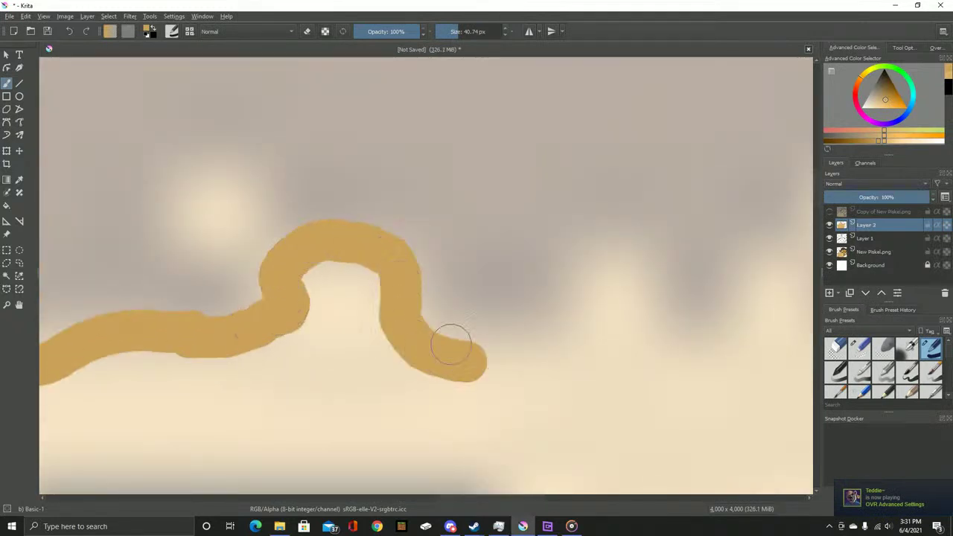
{"action": "mouse_move", "coordinate": [219, 195]}
{"action": "left_mouse_down"}
{"action": "mouse_move", "coordinate": [177, 227]}
{"action": "mouse_move", "coordinate": [222, 183]}
{"action": "left_mouse_up"}
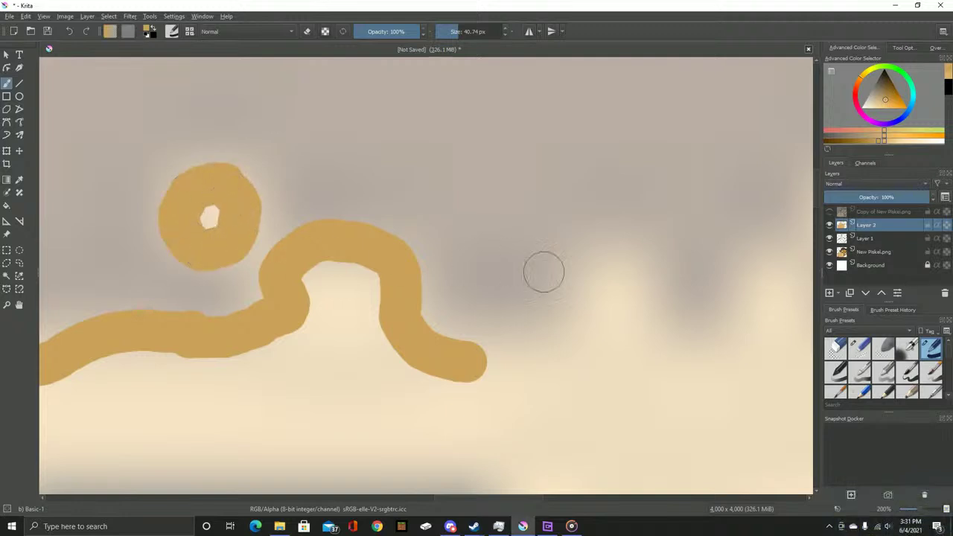
{"action": "left_click_drag", "start_coordinate": [527, 266], "coordinate": [354, 264]}
{"action": "mouse_move", "coordinate": [299, 335]}
{"action": "left_mouse_down"}
{"action": "mouse_move", "coordinate": [366, 315]}
{"action": "mouse_move", "coordinate": [431, 234]}
{"action": "mouse_move", "coordinate": [544, 282]}
{"action": "mouse_move", "coordinate": [632, 251]}
{"action": "mouse_move", "coordinate": [695, 206]}
{"action": "mouse_move", "coordinate": [653, 298]}
{"action": "left_mouse_up"}
{"action": "mouse_move", "coordinate": [653, 297]}
{"action": "left_mouse_down"}
{"action": "mouse_move", "coordinate": [330, 282]}
{"action": "mouse_move", "coordinate": [556, 272]}
{"action": "left_mouse_up"}
{"action": "key", "text": "ctrl+z"}
{"action": "mouse_move", "coordinate": [187, 344]}
{"action": "left_mouse_down"}
{"action": "mouse_move", "coordinate": [303, 328]}
{"action": "mouse_move", "coordinate": [394, 244]}
{"action": "mouse_move", "coordinate": [496, 294]}
{"action": "mouse_move", "coordinate": [602, 186]}
{"action": "mouse_move", "coordinate": [601, 319]}
{"action": "mouse_move", "coordinate": [800, 317]}
{"action": "mouse_move", "coordinate": [201, 372]}
{"action": "mouse_move", "coordinate": [336, 370]}
{"action": "mouse_move", "coordinate": [410, 311]}
{"action": "mouse_move", "coordinate": [523, 374]}
{"action": "mouse_move", "coordinate": [634, 370]}
{"action": "left_mouse_up"}
Draw a tan S-curve loop down the black line and fill its inner gap with tan
{"action": "mouse_move", "coordinate": [322, 232]}
{"action": "left_mouse_down"}
{"action": "mouse_move", "coordinate": [330, 237]}
{"action": "mouse_move", "coordinate": [79, 161]}
{"action": "left_mouse_up"}
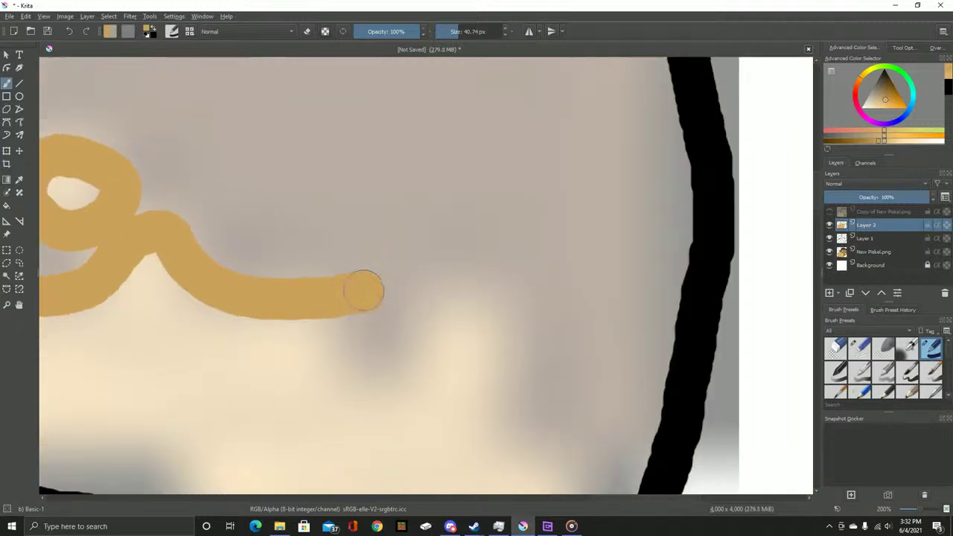
{"action": "mouse_move", "coordinate": [362, 305]}
{"action": "left_mouse_down"}
{"action": "mouse_move", "coordinate": [436, 323]}
{"action": "mouse_move", "coordinate": [516, 305]}
{"action": "mouse_move", "coordinate": [495, 294]}
{"action": "mouse_move", "coordinate": [447, 232]}
{"action": "mouse_move", "coordinate": [455, 319]}
{"action": "mouse_move", "coordinate": [512, 380]}
{"action": "mouse_move", "coordinate": [527, 282]}
{"action": "mouse_move", "coordinate": [508, 149]}
{"action": "mouse_move", "coordinate": [497, 220]}
{"action": "left_mouse_up"}
{"action": "left_click_drag", "start_coordinate": [496, 265], "coordinate": [478, 339]}
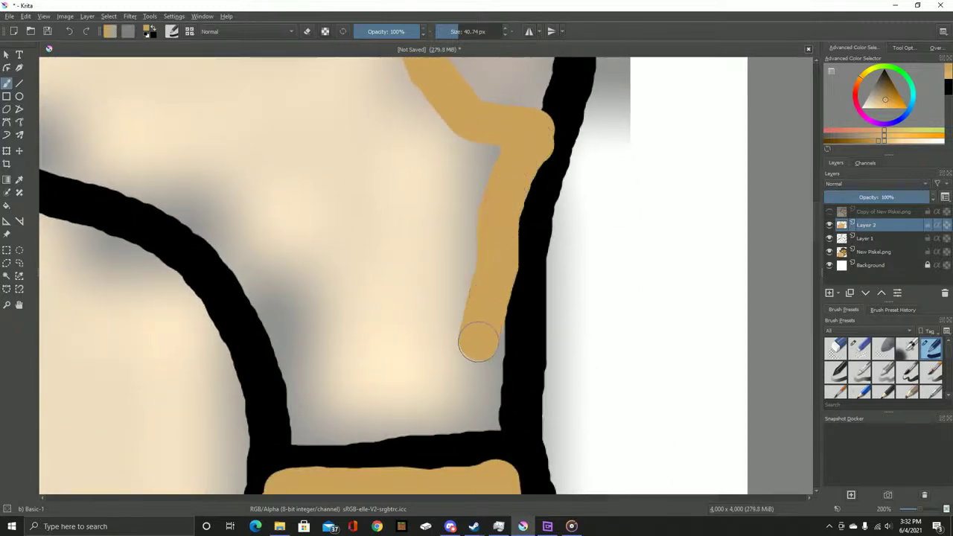
{"action": "left_click_drag", "start_coordinate": [490, 423], "coordinate": [493, 406]}
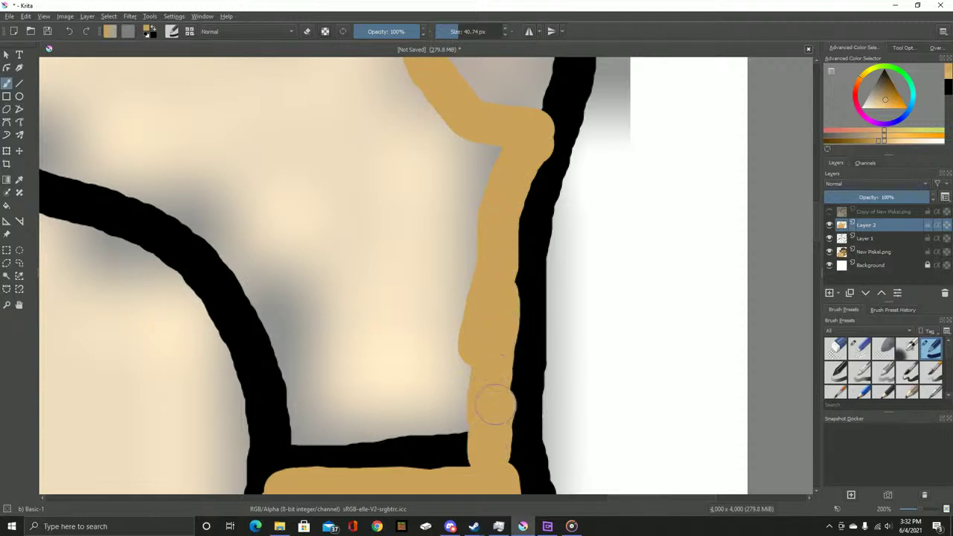
{"action": "scroll", "coordinate": [440, 382], "scroll_direction": "down", "scroll_amount": 3}
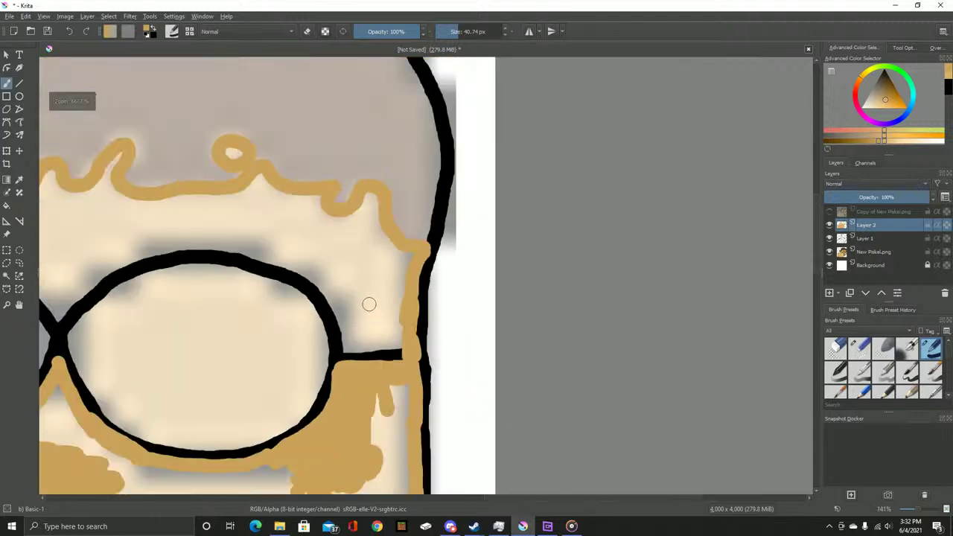
{"action": "scroll", "coordinate": [404, 206], "scroll_direction": "up", "scroll_amount": 2}
{"action": "scroll", "coordinate": [315, 174], "scroll_direction": "up", "scroll_amount": 6}
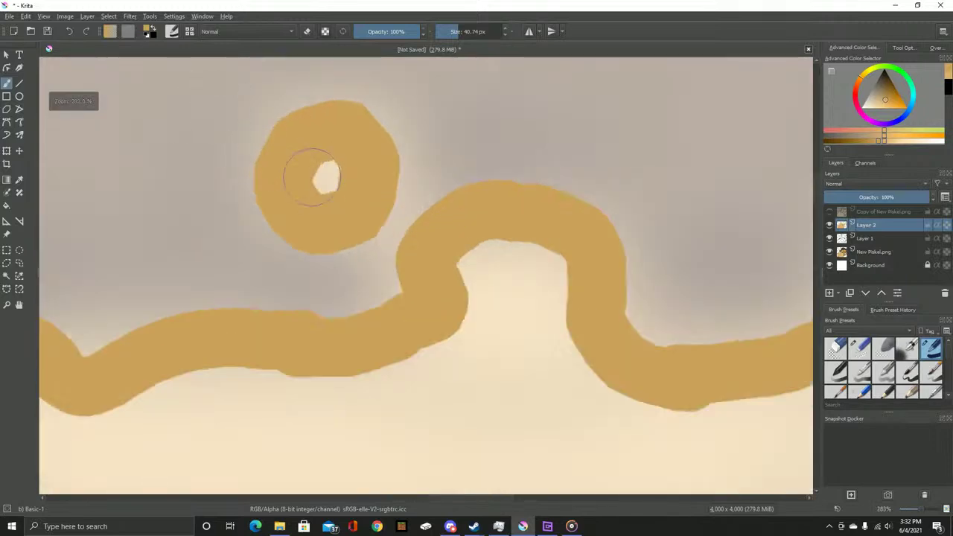
{"action": "scroll", "coordinate": [393, 175], "scroll_direction": "right", "scroll_amount": 5}
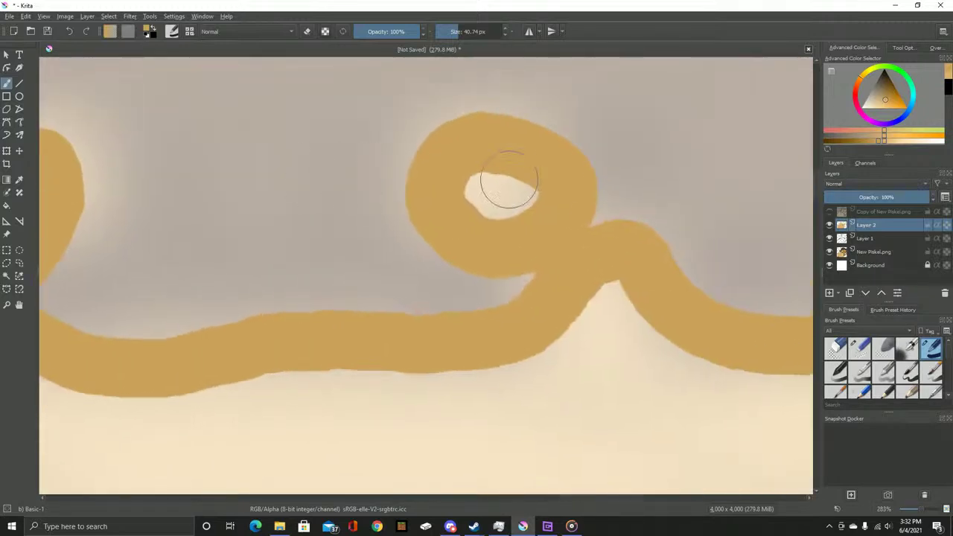
{"action": "scroll", "coordinate": [485, 195], "scroll_direction": "left", "scroll_amount": 5}
{"action": "mouse_move", "coordinate": [410, 202]}
{"action": "left_mouse_down"}
{"action": "mouse_move", "coordinate": [334, 340]}
{"action": "mouse_move", "coordinate": [372, 330]}
{"action": "left_mouse_up"}
{"action": "scroll", "coordinate": [372, 330], "scroll_direction": "down", "scroll_amount": 5}
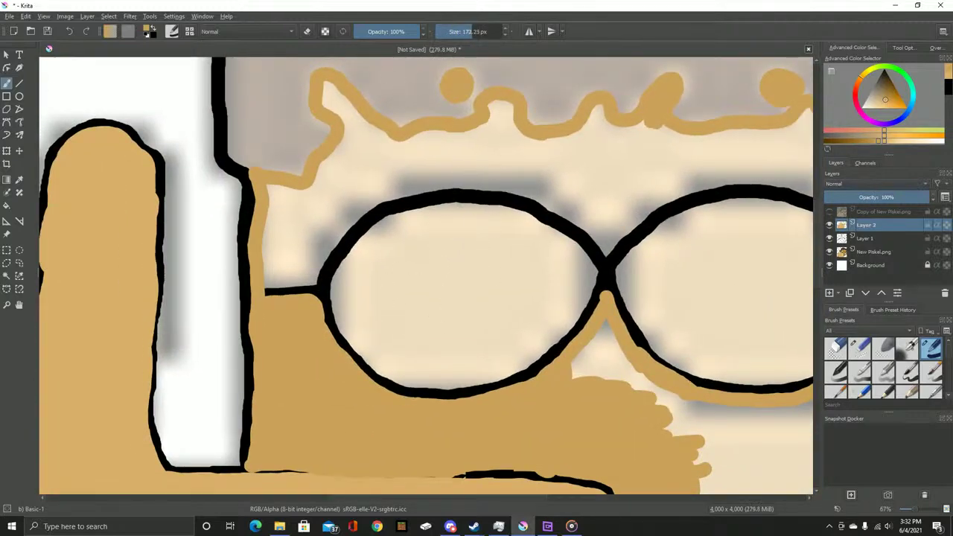
Cover the cream near the glasses and the cheek's light highlight strip with tan
{"action": "mouse_move", "coordinate": [383, 340]}
{"action": "left_mouse_down"}
{"action": "mouse_move", "coordinate": [436, 251]}
{"action": "mouse_move", "coordinate": [521, 335]}
{"action": "mouse_move", "coordinate": [404, 311]}
{"action": "mouse_move", "coordinate": [362, 255]}
{"action": "mouse_move", "coordinate": [595, 287]}
{"action": "mouse_move", "coordinate": [319, 250]}
{"action": "mouse_move", "coordinate": [440, 264]}
{"action": "mouse_move", "coordinate": [558, 234]}
{"action": "mouse_move", "coordinate": [382, 213]}
{"action": "mouse_move", "coordinate": [404, 340]}
{"action": "mouse_move", "coordinate": [486, 384]}
{"action": "mouse_move", "coordinate": [421, 166]}
{"action": "mouse_move", "coordinate": [432, 234]}
{"action": "mouse_move", "coordinate": [511, 159]}
{"action": "mouse_move", "coordinate": [535, 235]}
{"action": "mouse_move", "coordinate": [425, 330]}
{"action": "mouse_move", "coordinate": [436, 191]}
{"action": "mouse_move", "coordinate": [417, 267]}
{"action": "left_mouse_up"}
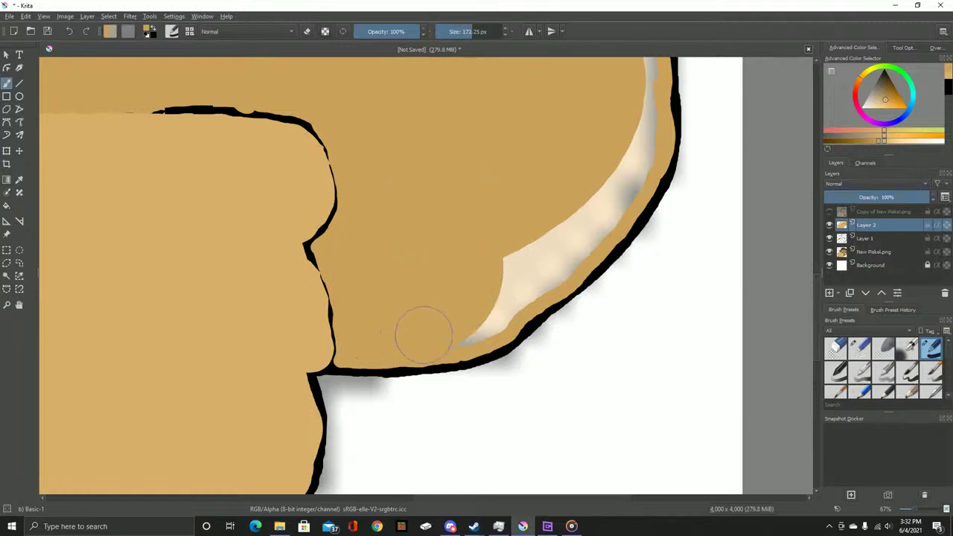
{"action": "mouse_move", "coordinate": [511, 303]}
{"action": "left_mouse_down"}
{"action": "mouse_move", "coordinate": [528, 230]}
{"action": "mouse_move", "coordinate": [548, 272]}
{"action": "mouse_move", "coordinate": [590, 223]}
{"action": "left_mouse_up"}
{"action": "left_click_drag", "start_coordinate": [593, 179], "coordinate": [396, 288]}
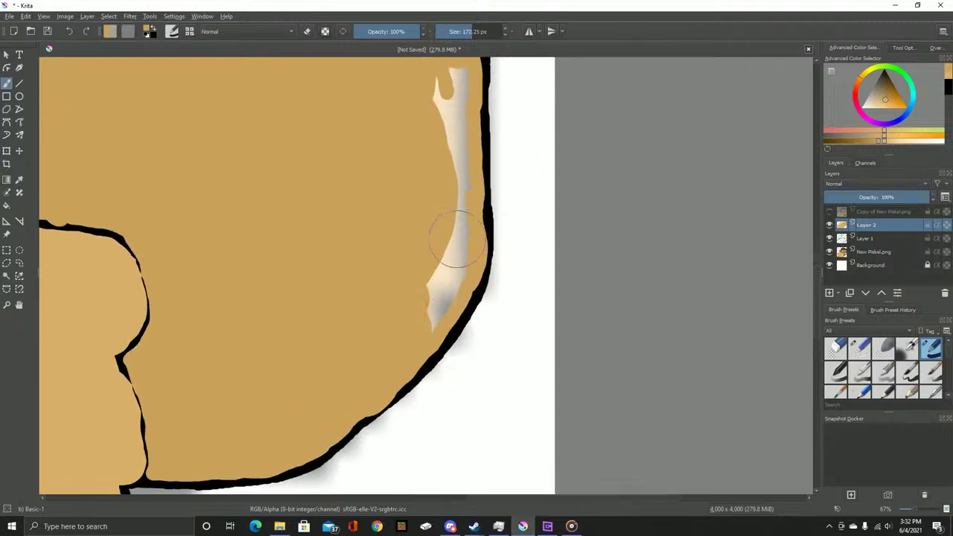
{"action": "left_click_drag", "start_coordinate": [447, 243], "coordinate": [443, 266]}
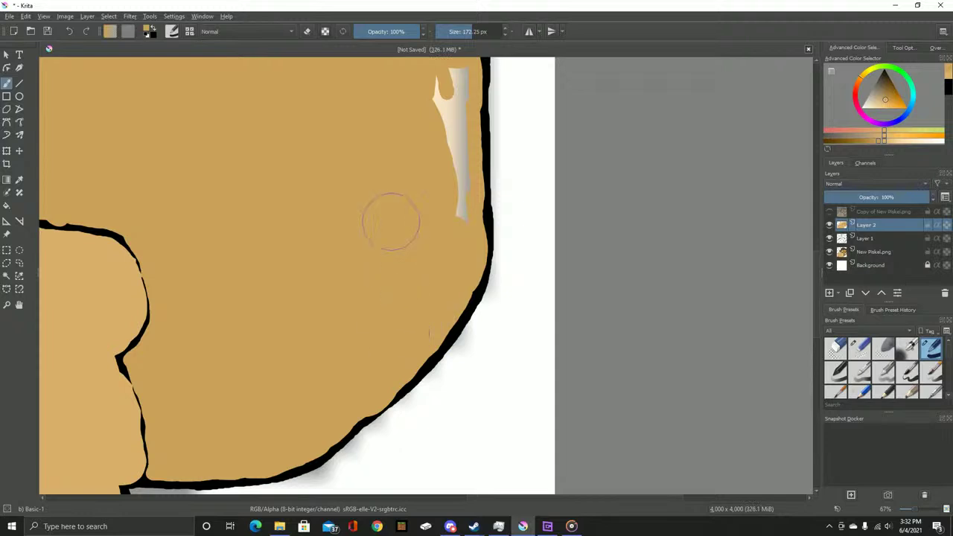
{"action": "scroll", "coordinate": [402, 227], "scroll_direction": "up", "scroll_amount": 3}
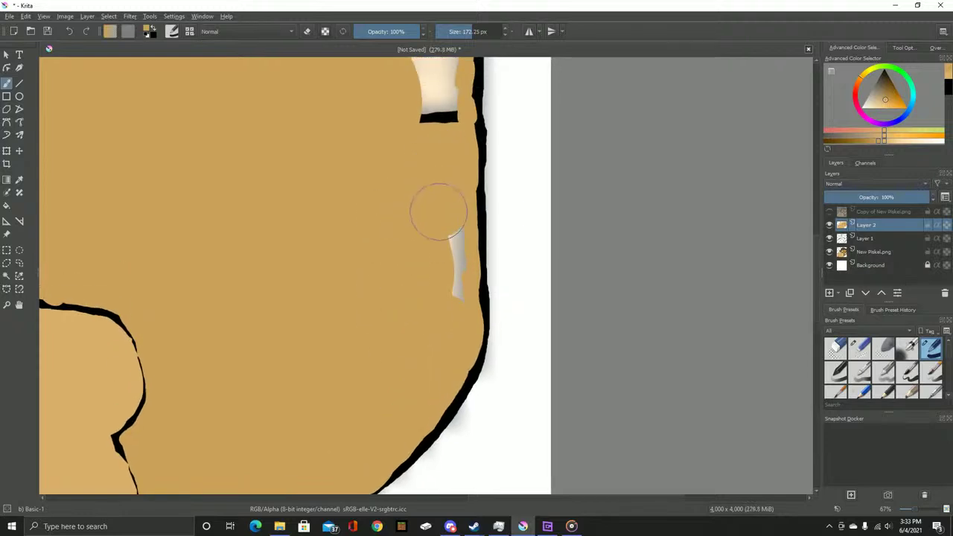
{"action": "scroll", "coordinate": [443, 331], "scroll_direction": "up", "scroll_amount": 5}
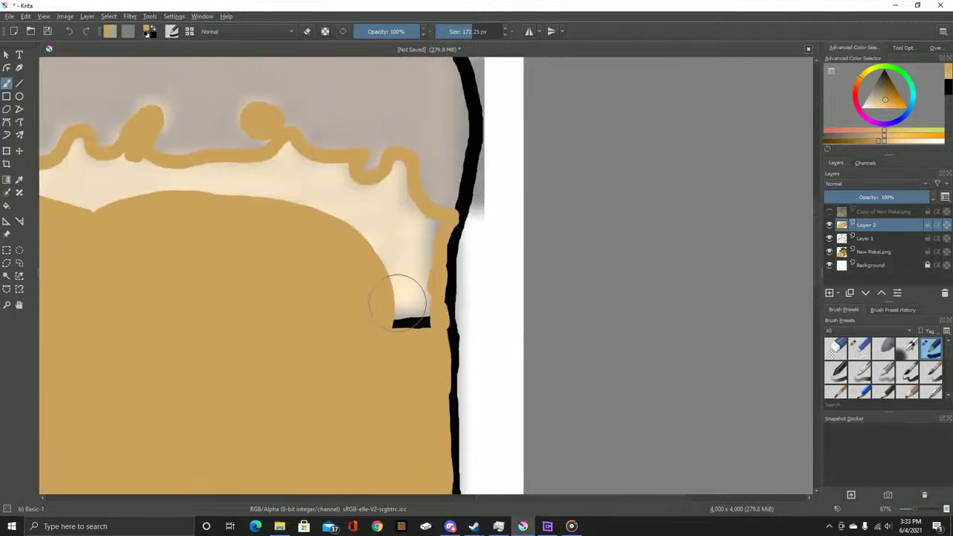
Fill the cream notch and edges below the crown and hairline with tan, undoing one attempt
{"action": "left_click_drag", "start_coordinate": [415, 396], "coordinate": [416, 244]}
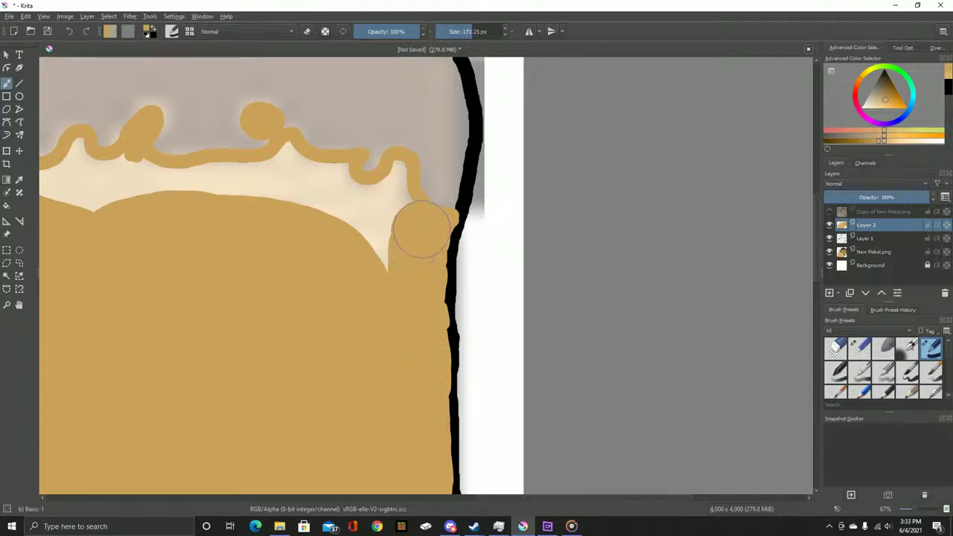
{"action": "mouse_move", "coordinate": [398, 186]}
{"action": "left_mouse_down"}
{"action": "mouse_move", "coordinate": [383, 202]}
{"action": "mouse_move", "coordinate": [367, 275]}
{"action": "left_mouse_up"}
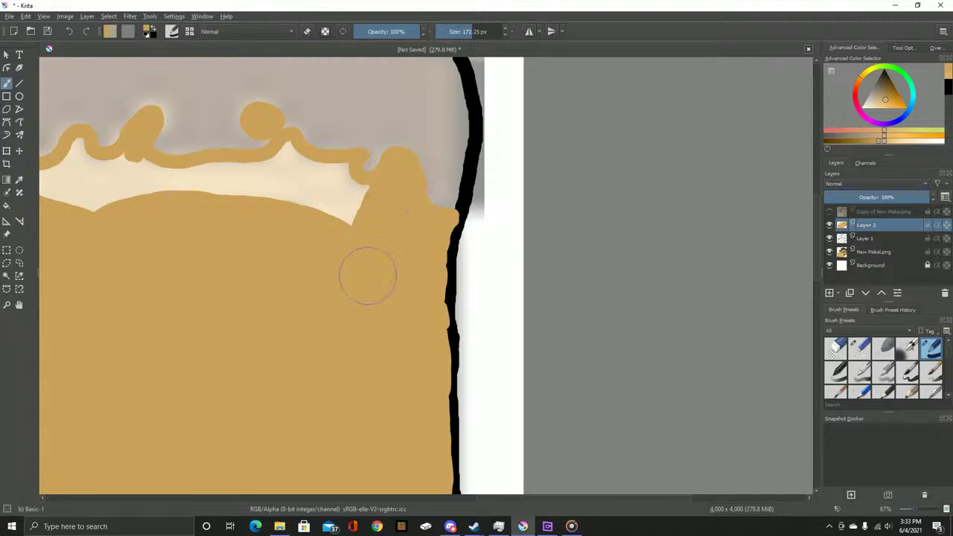
{"action": "key", "text": "ctrl+z"}
{"action": "key", "text": "ctrl+z"}
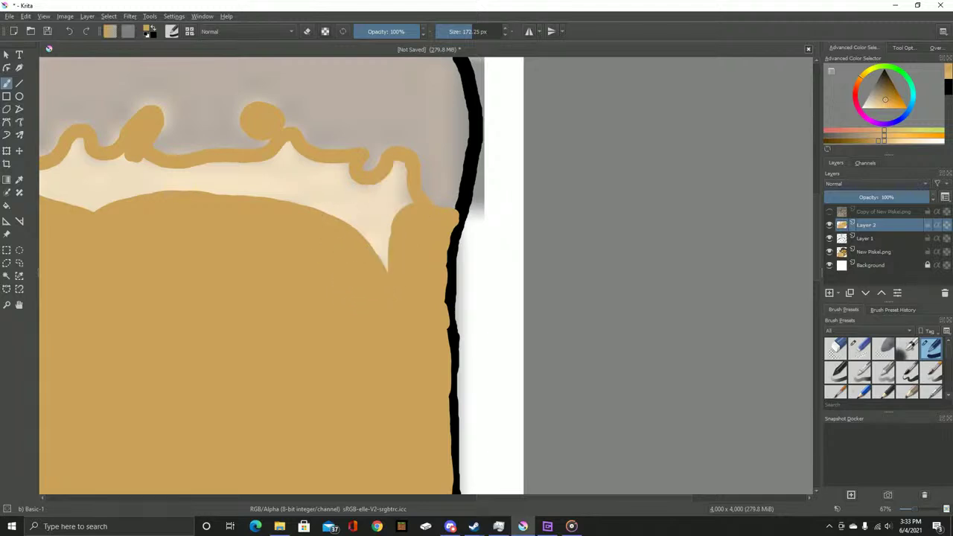
{"action": "mouse_move", "coordinate": [378, 260]}
{"action": "left_mouse_down"}
{"action": "mouse_move", "coordinate": [339, 213]}
{"action": "mouse_move", "coordinate": [314, 201]}
{"action": "mouse_move", "coordinate": [275, 192]}
{"action": "mouse_move", "coordinate": [190, 195]}
{"action": "left_mouse_up"}
{"action": "mouse_move", "coordinate": [290, 210]}
{"action": "left_mouse_down"}
{"action": "mouse_move", "coordinate": [495, 229]}
{"action": "mouse_move", "coordinate": [361, 233]}
{"action": "mouse_move", "coordinate": [323, 223]}
{"action": "mouse_move", "coordinate": [343, 252]}
{"action": "left_mouse_up"}
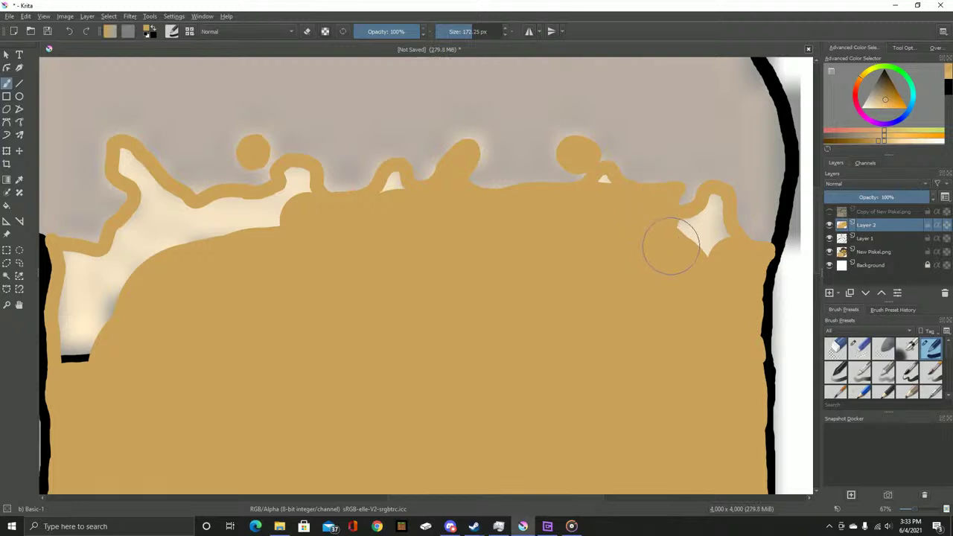
{"action": "mouse_move", "coordinate": [677, 241]}
{"action": "left_mouse_down"}
{"action": "mouse_move", "coordinate": [711, 247]}
{"action": "mouse_move", "coordinate": [703, 233]}
{"action": "left_mouse_up"}
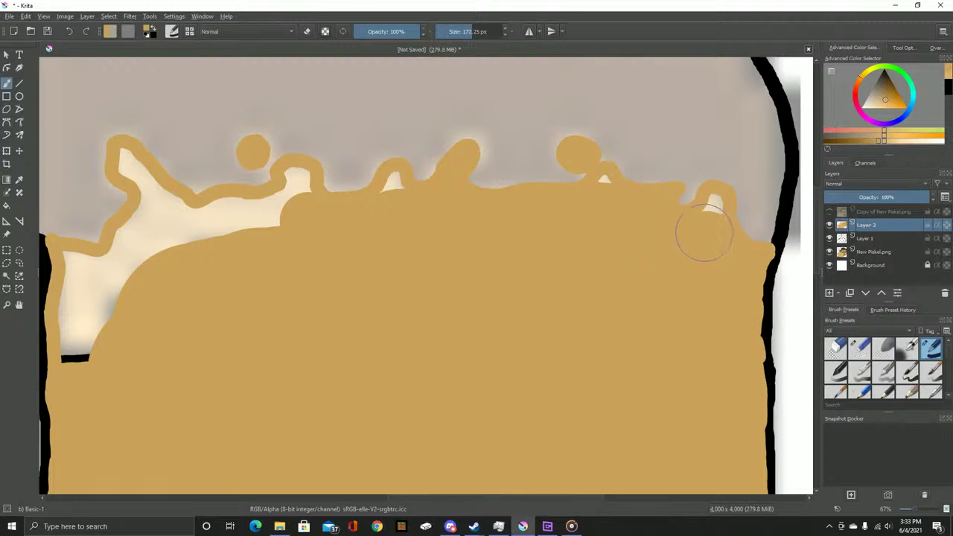
{"action": "scroll", "coordinate": [406, 214], "scroll_direction": "left", "scroll_amount": 5}
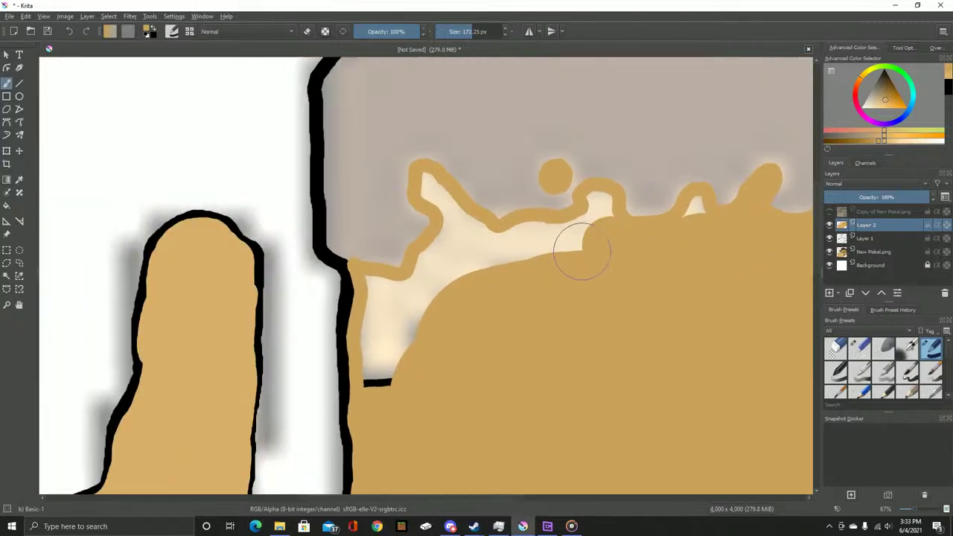
{"action": "mouse_move", "coordinate": [592, 236]}
{"action": "left_mouse_down"}
{"action": "mouse_move", "coordinate": [496, 250]}
{"action": "mouse_move", "coordinate": [432, 275]}
{"action": "mouse_move", "coordinate": [385, 387]}
{"action": "mouse_move", "coordinate": [385, 316]}
{"action": "left_mouse_up"}
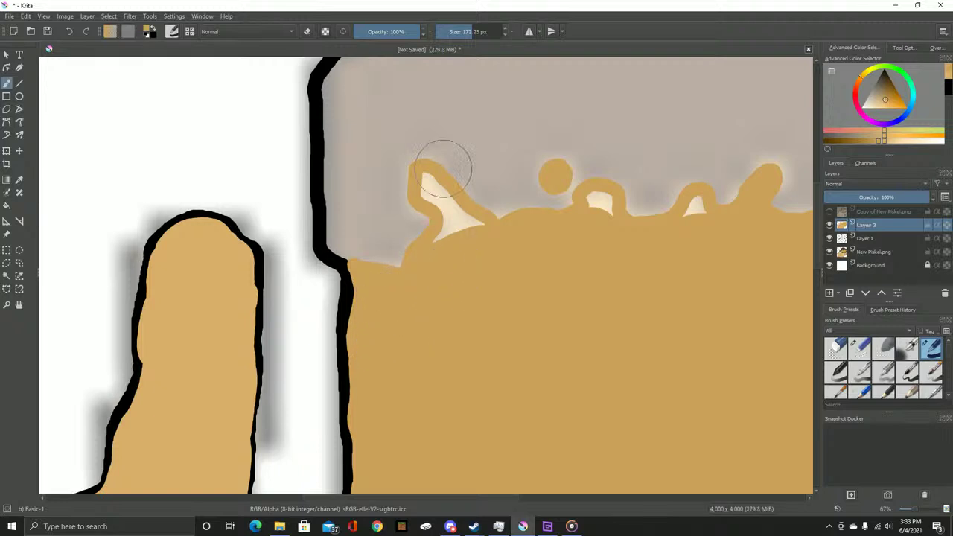
Fill the leftover cream sliver, arch and triangle under the hairline with tan
{"action": "scroll", "coordinate": [444, 216], "scroll_direction": "up", "scroll_amount": 3}
{"action": "mouse_move", "coordinate": [386, 152]}
{"action": "left_mouse_down"}
{"action": "mouse_move", "coordinate": [381, 182]}
{"action": "mouse_move", "coordinate": [433, 244]}
{"action": "mouse_move", "coordinate": [412, 342]}
{"action": "mouse_move", "coordinate": [445, 316]}
{"action": "mouse_move", "coordinate": [550, 294]}
{"action": "mouse_move", "coordinate": [497, 264]}
{"action": "mouse_move", "coordinate": [430, 178]}
{"action": "left_mouse_up"}
{"action": "left_click_drag", "start_coordinate": [454, 252], "coordinate": [60, 282]}
{"action": "mouse_move", "coordinate": [521, 246]}
{"action": "left_mouse_down"}
{"action": "mouse_move", "coordinate": [543, 250]}
{"action": "mouse_move", "coordinate": [479, 241]}
{"action": "mouse_move", "coordinate": [529, 296]}
{"action": "mouse_move", "coordinate": [325, 261]}
{"action": "left_mouse_up"}
{"action": "mouse_move", "coordinate": [556, 260]}
{"action": "left_mouse_down"}
{"action": "mouse_move", "coordinate": [366, 271]}
{"action": "mouse_move", "coordinate": [404, 236]}
{"action": "left_mouse_up"}
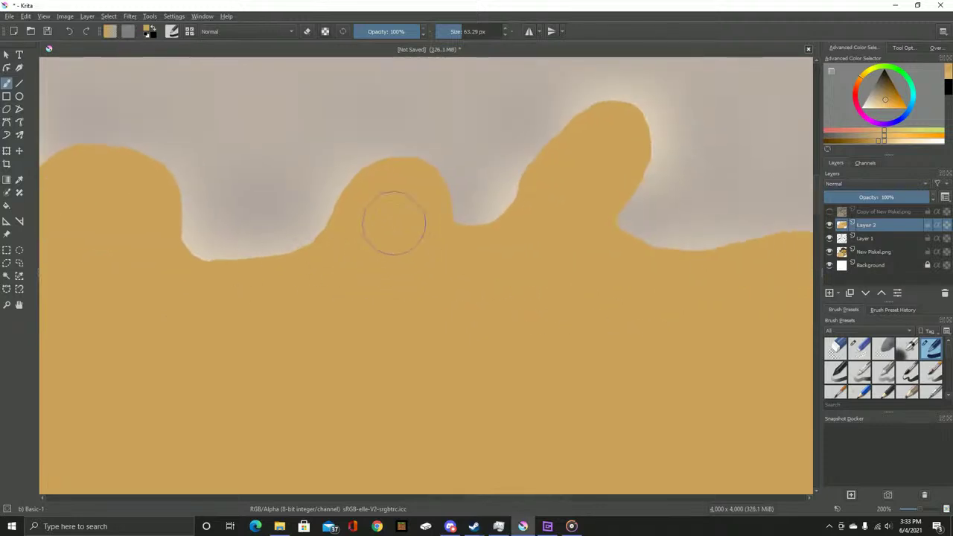
{"action": "left_click_drag", "start_coordinate": [502, 275], "coordinate": [628, 256]}
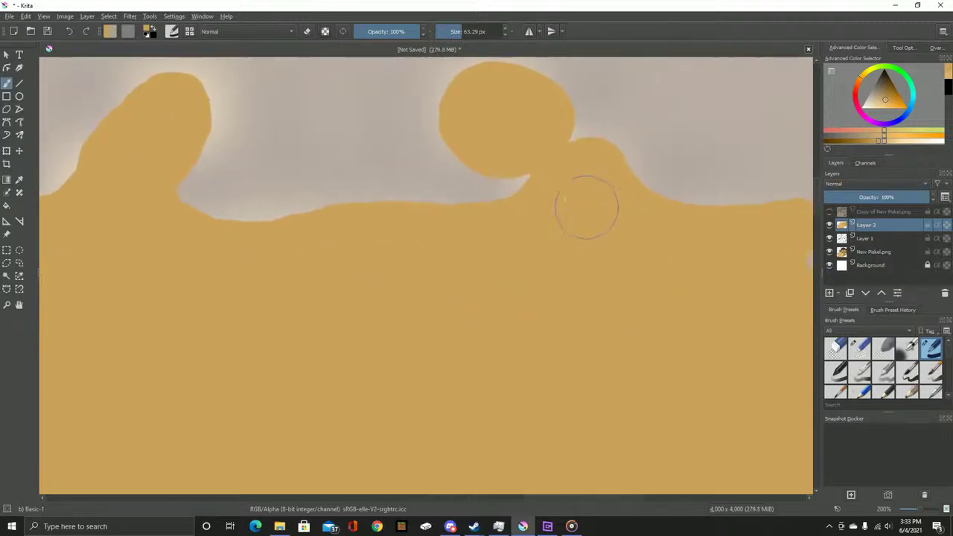
{"action": "left_click_drag", "start_coordinate": [704, 259], "coordinate": [349, 258]}
{"action": "left_click_drag", "start_coordinate": [421, 308], "coordinate": [466, 279]}
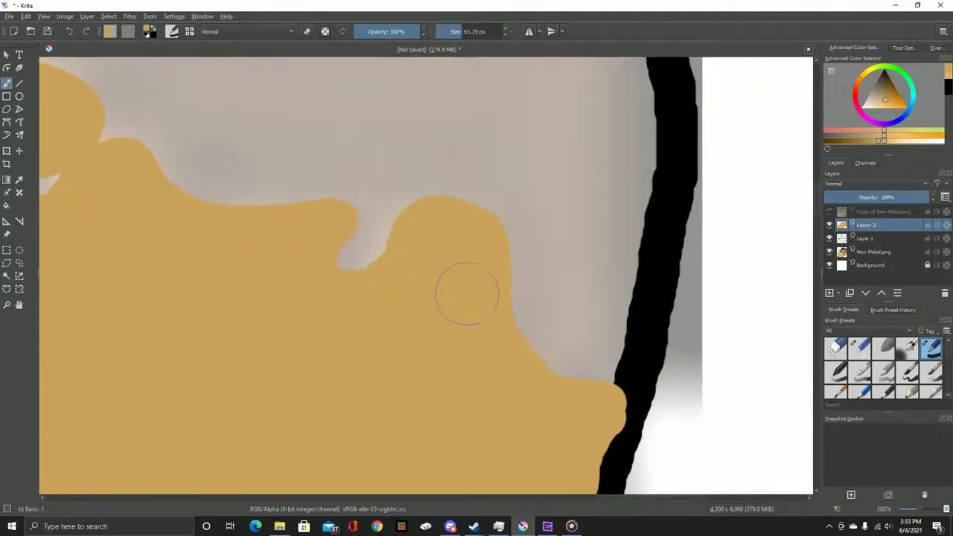
{"action": "scroll", "coordinate": [428, 286], "scroll_direction": "down", "scroll_amount": 3}
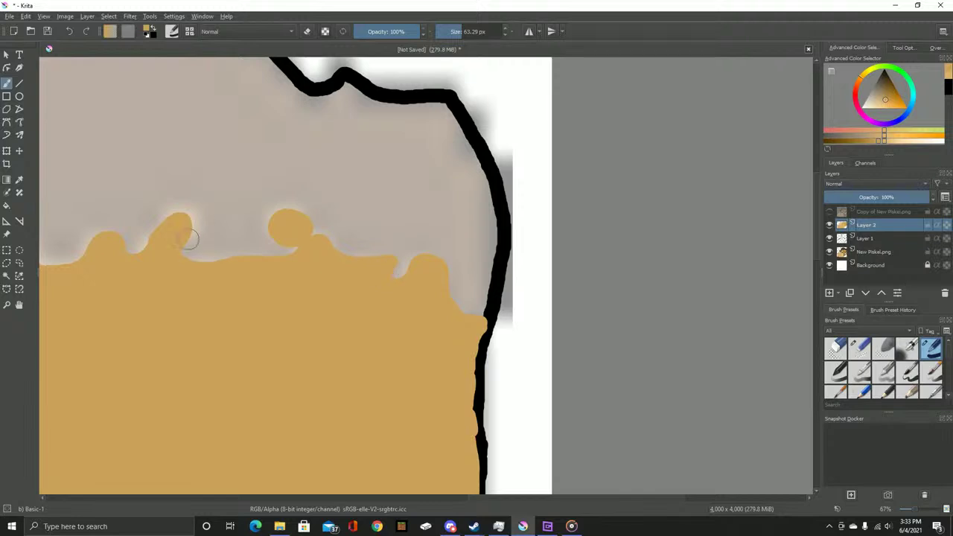
{"action": "scroll", "coordinate": [196, 238], "scroll_direction": "down", "scroll_amount": 3}
{"action": "scroll", "coordinate": [512, 277], "scroll_direction": "up", "scroll_amount": 4}
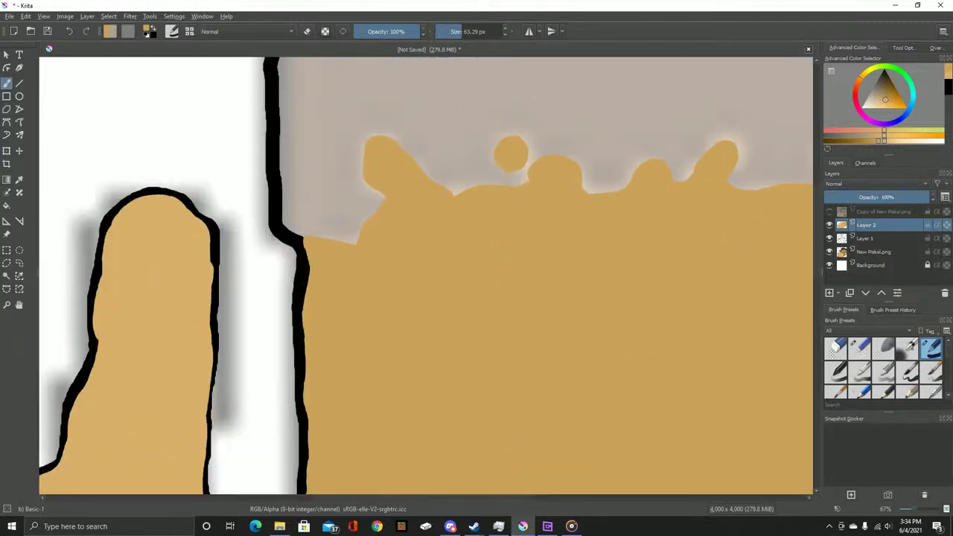
Show the pixel-art reference and sample its dark brown hair colour
{"action": "left_click", "coordinate": [829, 212]}
{"action": "left_click", "coordinate": [829, 212]}
{"action": "left_click", "coordinate": [829, 211]}
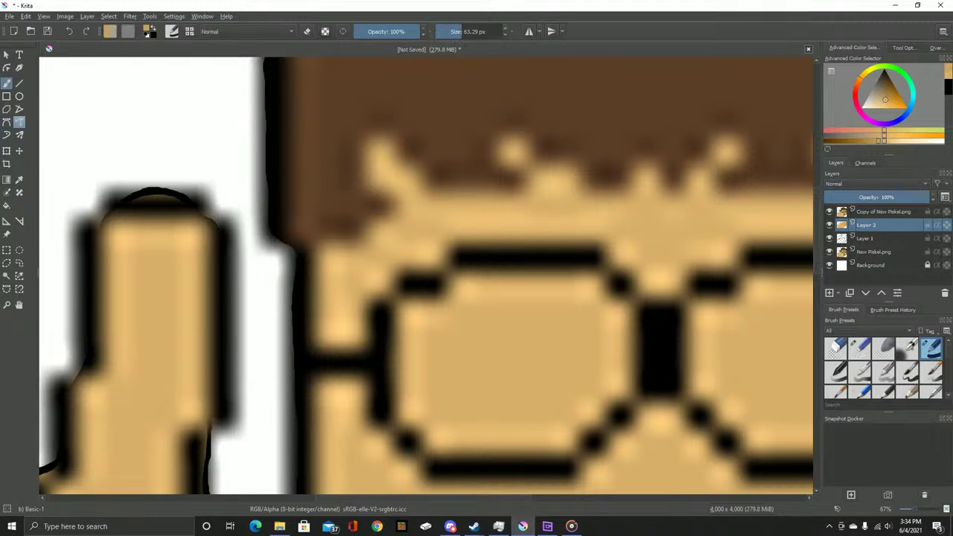
{"action": "key", "text": "p"}
{"action": "left_click", "coordinate": [49, 48]}
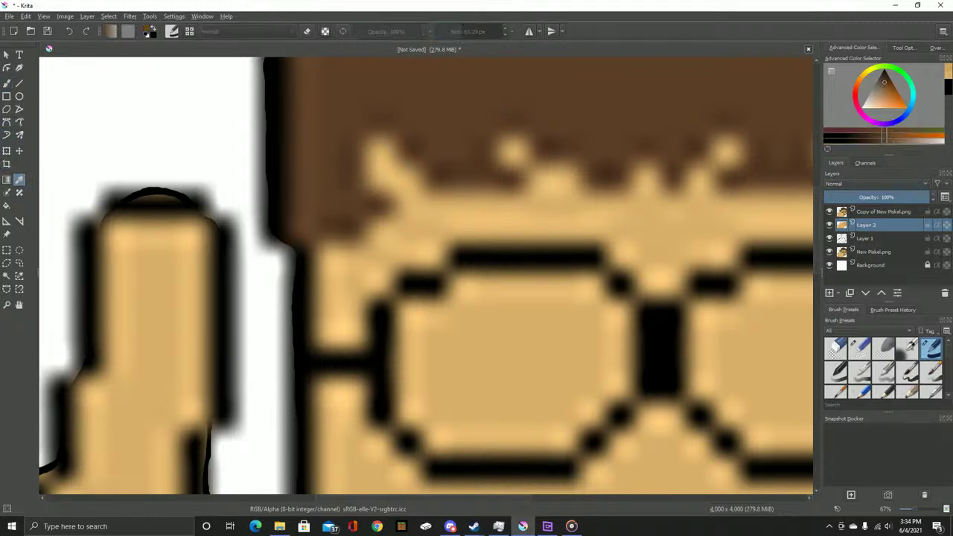
{"action": "key", "text": "Page_Down"}
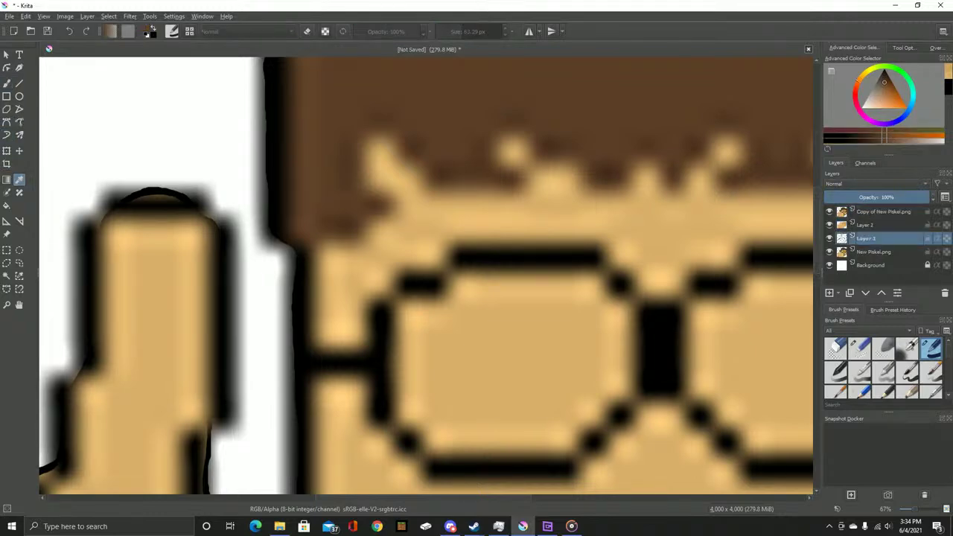
{"action": "key", "text": "b"}
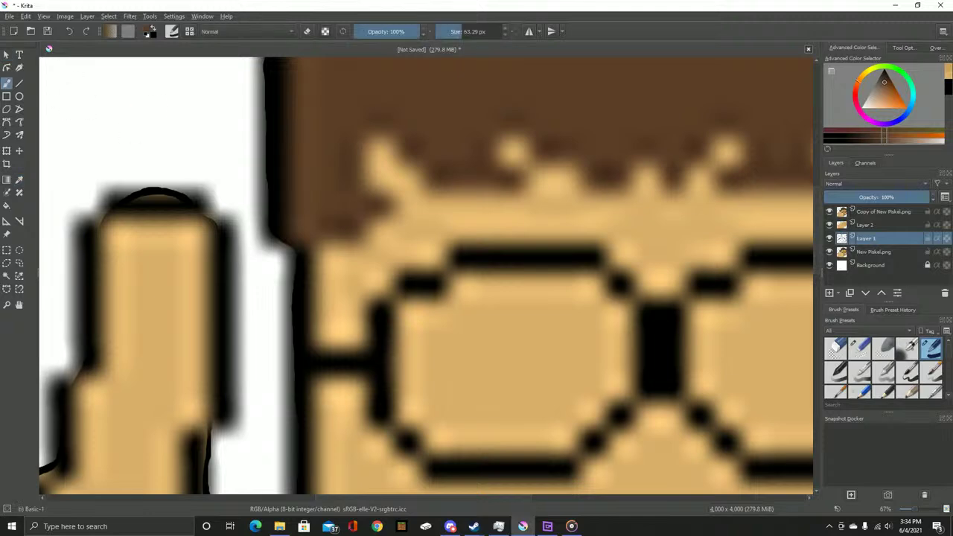
Hide the reference and add a new empty layer above Layer 2
{"action": "left_click", "coordinate": [829, 211]}
{"action": "key", "text": "Page_Up"}
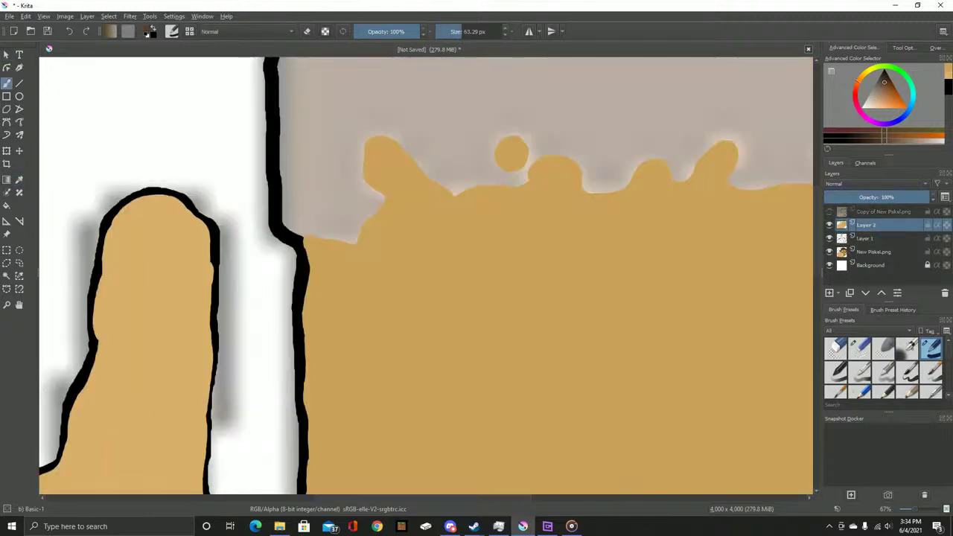
{"action": "key", "text": "Insert"}
Try outlining the hair as a brown polygon stroke, then undo it
{"action": "left_click_drag", "start_coordinate": [460, 175], "coordinate": [405, 245]}
{"action": "scroll", "coordinate": [367, 250], "scroll_direction": "up", "scroll_amount": 2}
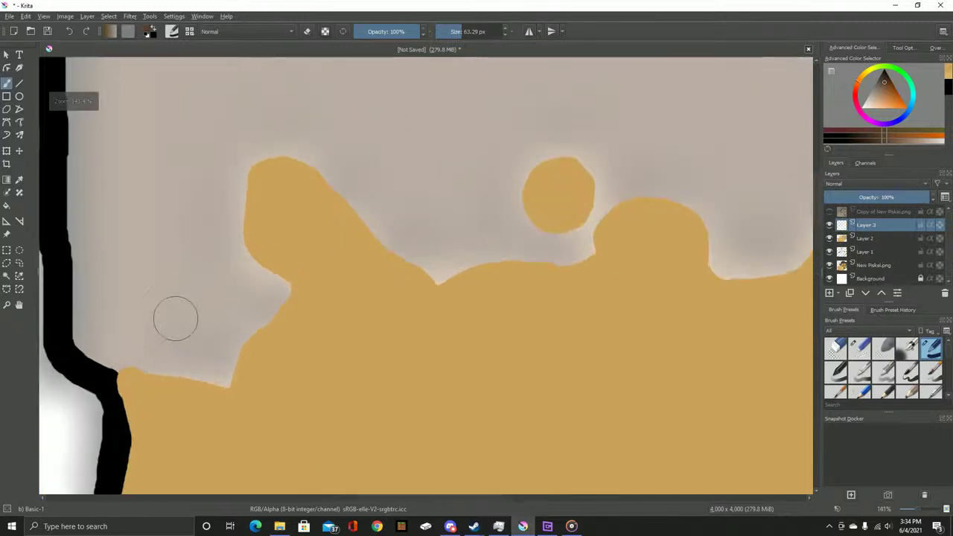
{"action": "left_click_drag", "start_coordinate": [177, 315], "coordinate": [360, 326]}
{"action": "scroll", "coordinate": [299, 297], "scroll_direction": "down", "scroll_amount": 3}
{"action": "scroll", "coordinate": [298, 301], "scroll_direction": "up", "scroll_amount": 2}
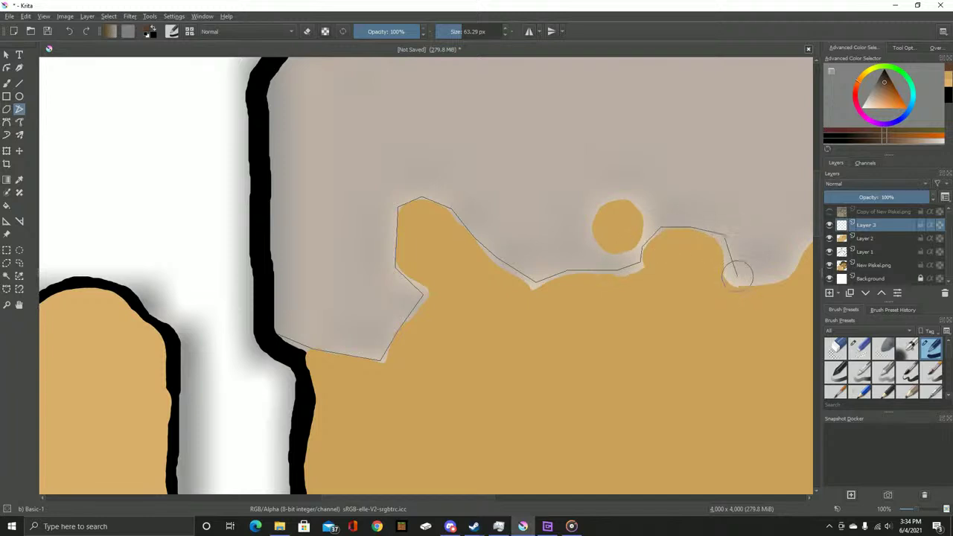
{"action": "left_click", "coordinate": [487, 141]}
{"action": "left_click", "coordinate": [322, 176]}
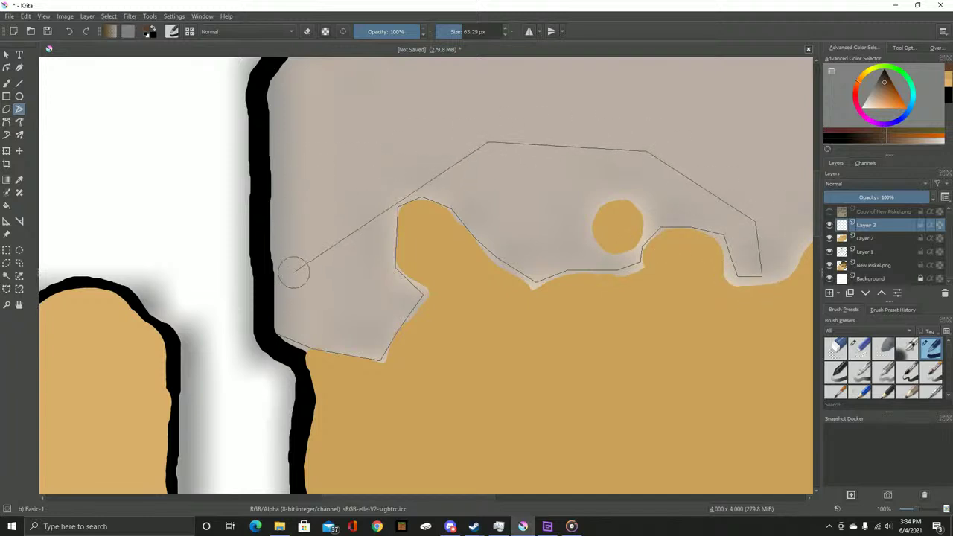
{"action": "left_click", "coordinate": [275, 335]}
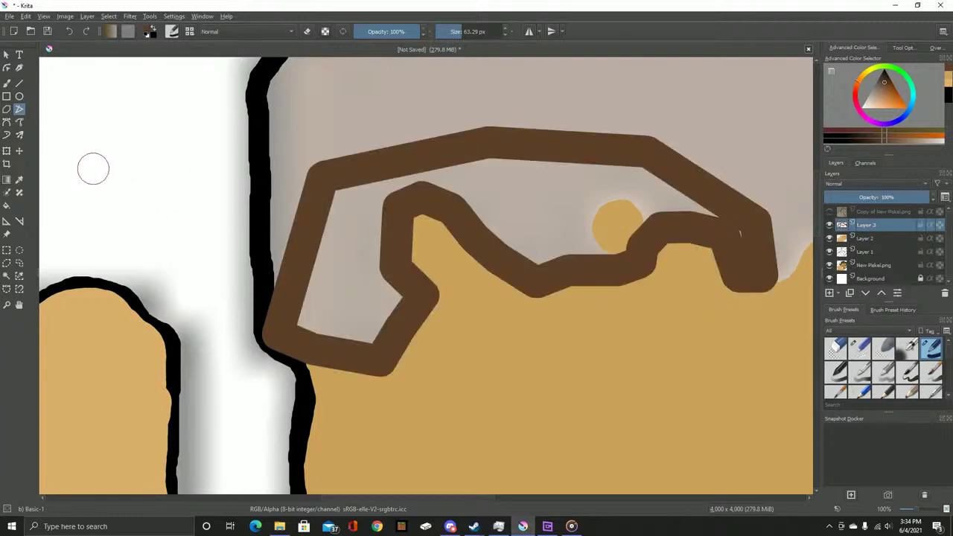
{"action": "key", "text": "ctrl+z"}
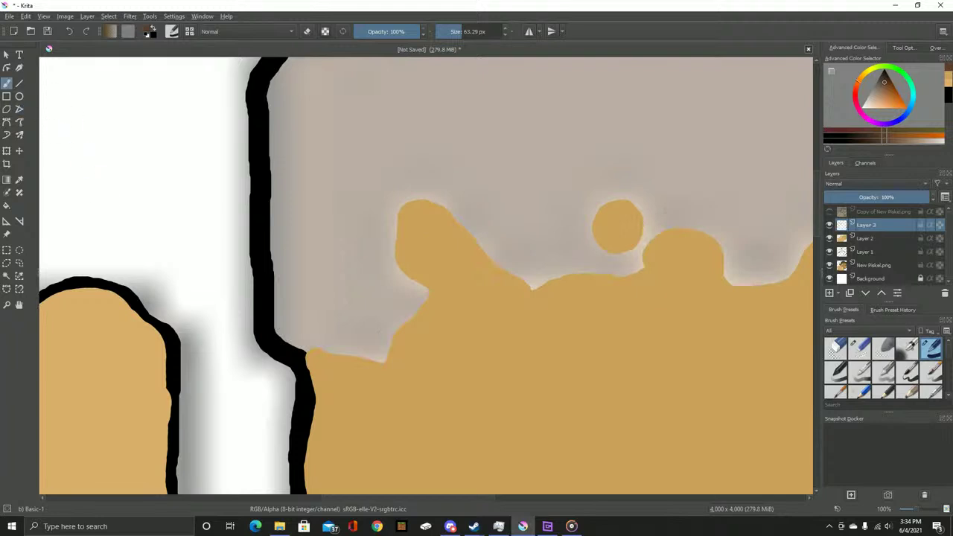
Paint thick brown strokes along the hairline, undoing the ones that stray
{"action": "scroll", "coordinate": [372, 404], "scroll_direction": "up", "scroll_amount": 5}
{"action": "mouse_move", "coordinate": [255, 244]}
{"action": "left_mouse_down"}
{"action": "mouse_move", "coordinate": [336, 291]}
{"action": "mouse_move", "coordinate": [459, 311]}
{"action": "mouse_move", "coordinate": [550, 287]}
{"action": "mouse_move", "coordinate": [634, 171]}
{"action": "mouse_move", "coordinate": [633, 144]}
{"action": "mouse_move", "coordinate": [543, 389]}
{"action": "mouse_move", "coordinate": [484, 238]}
{"action": "mouse_move", "coordinate": [580, 151]}
{"action": "mouse_move", "coordinate": [748, 265]}
{"action": "mouse_move", "coordinate": [680, 281]}
{"action": "mouse_move", "coordinate": [185, 187]}
{"action": "mouse_move", "coordinate": [283, 227]}
{"action": "mouse_move", "coordinate": [427, 236]}
{"action": "mouse_move", "coordinate": [606, 228]}
{"action": "mouse_move", "coordinate": [682, 102]}
{"action": "mouse_move", "coordinate": [678, 93]}
{"action": "left_mouse_up"}
{"action": "mouse_move", "coordinate": [402, 301]}
{"action": "left_mouse_down"}
{"action": "mouse_move", "coordinate": [395, 310]}
{"action": "mouse_move", "coordinate": [293, 246]}
{"action": "mouse_move", "coordinate": [217, 321]}
{"action": "mouse_move", "coordinate": [280, 418]}
{"action": "mouse_move", "coordinate": [365, 383]}
{"action": "mouse_move", "coordinate": [294, 219]}
{"action": "mouse_move", "coordinate": [302, 192]}
{"action": "mouse_move", "coordinate": [444, 230]}
{"action": "mouse_move", "coordinate": [493, 344]}
{"action": "mouse_move", "coordinate": [647, 336]}
{"action": "mouse_move", "coordinate": [774, 213]}
{"action": "mouse_move", "coordinate": [719, 222]}
{"action": "left_mouse_up"}
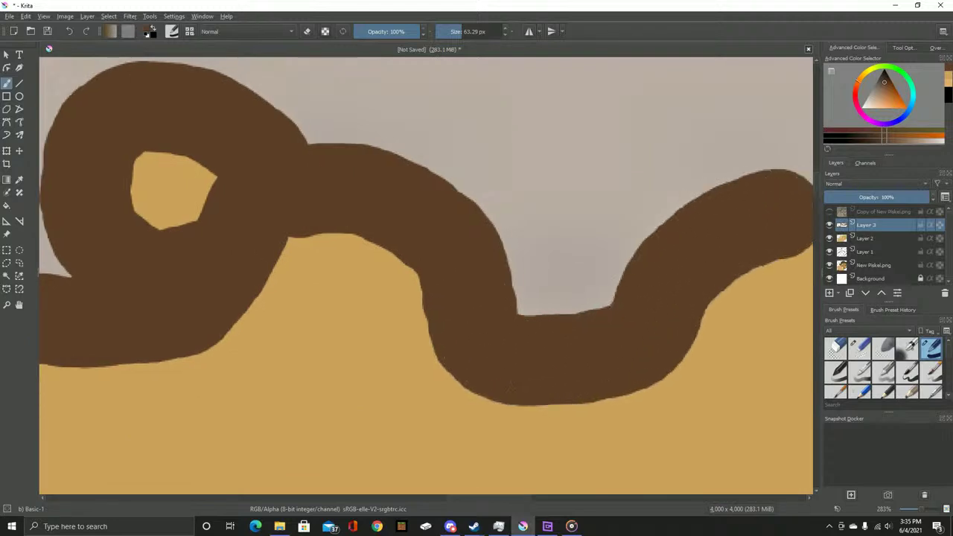
{"action": "key", "text": "ctrl+z"}
{"action": "key", "text": "ctrl+z"}
{"action": "key", "text": "ctrl+z"}
{"action": "mouse_move", "coordinate": [298, 230]}
{"action": "left_mouse_down"}
{"action": "mouse_move", "coordinate": [349, 230]}
{"action": "mouse_move", "coordinate": [350, 222]}
{"action": "mouse_move", "coordinate": [391, 247]}
{"action": "mouse_move", "coordinate": [420, 298]}
{"action": "mouse_move", "coordinate": [463, 296]}
{"action": "mouse_move", "coordinate": [552, 182]}
{"action": "mouse_move", "coordinate": [618, 146]}
{"action": "mouse_move", "coordinate": [669, 160]}
{"action": "mouse_move", "coordinate": [696, 230]}
{"action": "mouse_move", "coordinate": [665, 286]}
{"action": "mouse_move", "coordinate": [664, 346]}
{"action": "mouse_move", "coordinate": [748, 357]}
{"action": "left_mouse_up"}
{"action": "key", "text": "ctrl+z"}
{"action": "key", "text": "ctrl+z"}
Repaint brown hair from the top-left curl across the grey hair area
{"action": "mouse_move", "coordinate": [44, 137]}
{"action": "left_mouse_down"}
{"action": "mouse_move", "coordinate": [208, 365]}
{"action": "mouse_move", "coordinate": [273, 351]}
{"action": "mouse_move", "coordinate": [555, 343]}
{"action": "mouse_move", "coordinate": [659, 272]}
{"action": "mouse_move", "coordinate": [629, 164]}
{"action": "mouse_move", "coordinate": [483, 219]}
{"action": "mouse_move", "coordinate": [542, 314]}
{"action": "mouse_move", "coordinate": [85, 276]}
{"action": "left_mouse_up"}
{"action": "mouse_move", "coordinate": [346, 230]}
{"action": "left_mouse_down"}
{"action": "mouse_move", "coordinate": [331, 190]}
{"action": "mouse_move", "coordinate": [476, 285]}
{"action": "mouse_move", "coordinate": [649, 299]}
{"action": "mouse_move", "coordinate": [679, 328]}
{"action": "mouse_move", "coordinate": [654, 384]}
{"action": "mouse_move", "coordinate": [754, 291]}
{"action": "mouse_move", "coordinate": [194, 242]}
{"action": "mouse_move", "coordinate": [288, 244]}
{"action": "mouse_move", "coordinate": [372, 293]}
{"action": "mouse_move", "coordinate": [399, 397]}
{"action": "mouse_move", "coordinate": [451, 447]}
{"action": "left_mouse_up"}
{"action": "mouse_move", "coordinate": [451, 446]}
{"action": "left_mouse_down"}
{"action": "mouse_move", "coordinate": [361, 246]}
{"action": "mouse_move", "coordinate": [425, 251]}
{"action": "mouse_move", "coordinate": [431, 67]}
{"action": "left_mouse_up"}
{"action": "mouse_move", "coordinate": [432, 67]}
{"action": "left_mouse_down"}
{"action": "mouse_move", "coordinate": [376, 350]}
{"action": "mouse_move", "coordinate": [404, 219]}
{"action": "mouse_move", "coordinate": [385, 96]}
{"action": "mouse_move", "coordinate": [290, 464]}
{"action": "mouse_move", "coordinate": [327, 453]}
{"action": "left_mouse_up"}
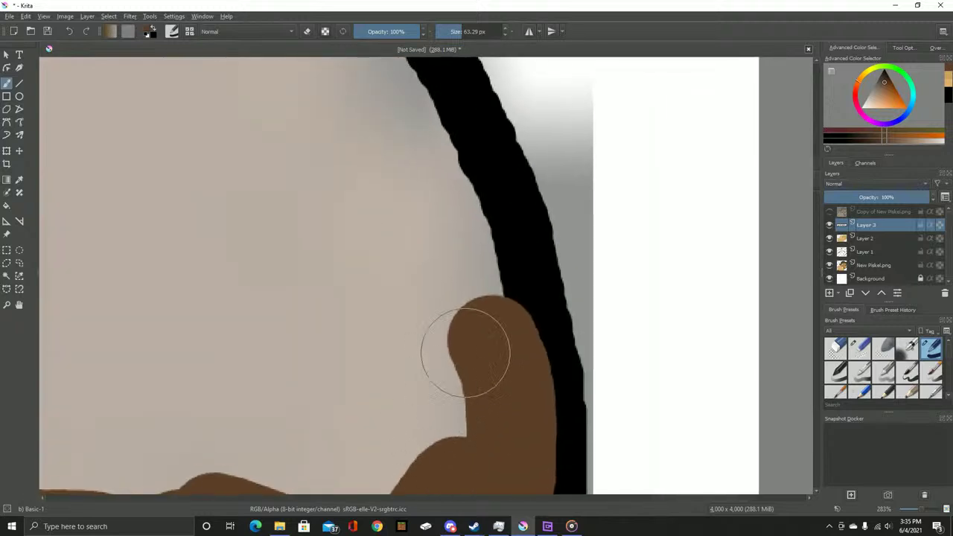
{"action": "mouse_move", "coordinate": [472, 340]}
{"action": "left_mouse_down"}
{"action": "mouse_move", "coordinate": [470, 277]}
{"action": "mouse_move", "coordinate": [446, 159]}
{"action": "mouse_move", "coordinate": [419, 101]}
{"action": "mouse_move", "coordinate": [401, 90]}
{"action": "mouse_move", "coordinate": [608, 460]}
{"action": "mouse_move", "coordinate": [535, 331]}
{"action": "mouse_move", "coordinate": [263, 312]}
{"action": "mouse_move", "coordinate": [215, 303]}
{"action": "mouse_move", "coordinate": [128, 256]}
{"action": "mouse_move", "coordinate": [646, 257]}
{"action": "mouse_move", "coordinate": [561, 286]}
{"action": "mouse_move", "coordinate": [484, 273]}
{"action": "mouse_move", "coordinate": [380, 207]}
{"action": "mouse_move", "coordinate": [308, 112]}
{"action": "left_mouse_up"}
{"action": "left_click_drag", "start_coordinate": [218, 83], "coordinate": [456, 328]}
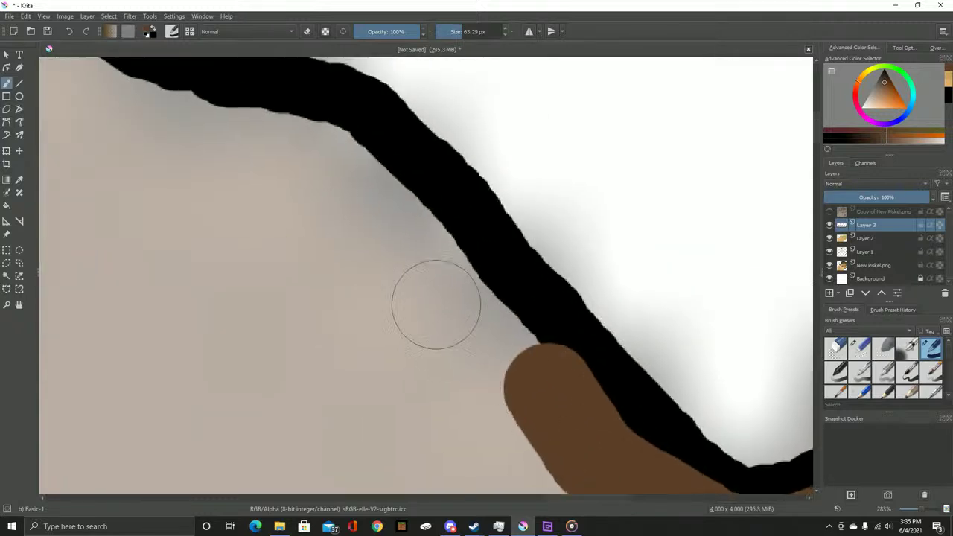
{"action": "mouse_move", "coordinate": [314, 153]}
{"action": "left_mouse_down"}
{"action": "mouse_move", "coordinate": [410, 230]}
{"action": "mouse_move", "coordinate": [512, 339]}
{"action": "mouse_move", "coordinate": [485, 372]}
{"action": "left_mouse_up"}
{"action": "mouse_move", "coordinate": [309, 137]}
{"action": "left_mouse_down"}
{"action": "mouse_move", "coordinate": [595, 308]}
{"action": "mouse_move", "coordinate": [358, 227]}
{"action": "mouse_move", "coordinate": [302, 128]}
{"action": "mouse_move", "coordinate": [585, 449]}
{"action": "mouse_move", "coordinate": [544, 391]}
{"action": "mouse_move", "coordinate": [461, 340]}
{"action": "mouse_move", "coordinate": [311, 340]}
{"action": "mouse_move", "coordinate": [171, 450]}
{"action": "mouse_move", "coordinate": [748, 217]}
{"action": "mouse_move", "coordinate": [698, 234]}
{"action": "mouse_move", "coordinate": [382, 243]}
{"action": "mouse_move", "coordinate": [281, 300]}
{"action": "mouse_move", "coordinate": [126, 334]}
{"action": "mouse_move", "coordinate": [708, 289]}
{"action": "mouse_move", "coordinate": [617, 283]}
{"action": "mouse_move", "coordinate": [457, 303]}
{"action": "mouse_move", "coordinate": [330, 393]}
{"action": "mouse_move", "coordinate": [311, 463]}
{"action": "mouse_move", "coordinate": [389, 285]}
{"action": "left_mouse_up"}
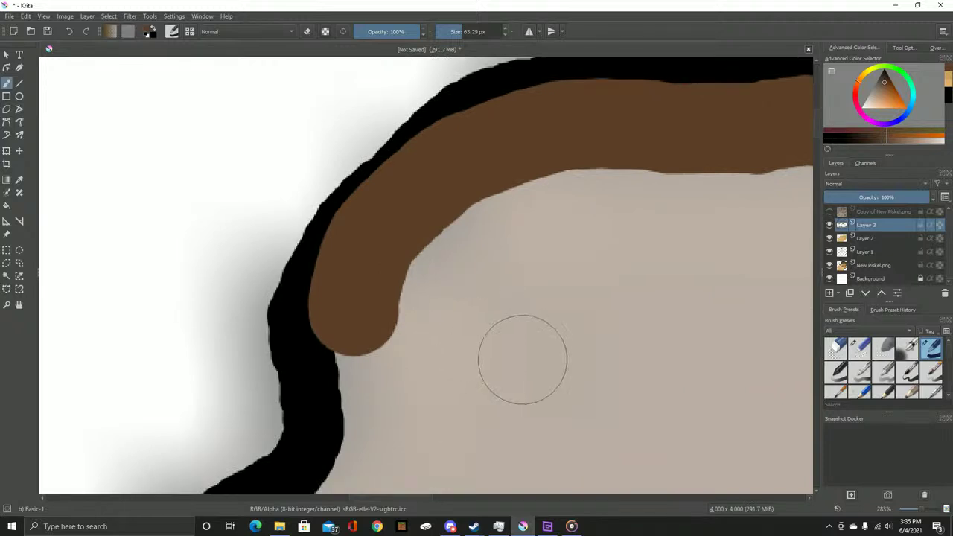
Fill the remaining grey along the black head outline with brown
{"action": "mouse_move", "coordinate": [357, 359]}
{"action": "left_mouse_down"}
{"action": "mouse_move", "coordinate": [408, 206]}
{"action": "mouse_move", "coordinate": [355, 366]}
{"action": "mouse_move", "coordinate": [335, 394]}
{"action": "left_mouse_up"}
{"action": "left_click_drag", "start_coordinate": [335, 395], "coordinate": [640, 215]}
{"action": "mouse_move", "coordinate": [640, 215]}
{"action": "left_mouse_down"}
{"action": "mouse_move", "coordinate": [603, 187]}
{"action": "mouse_move", "coordinate": [486, 246]}
{"action": "mouse_move", "coordinate": [425, 347]}
{"action": "mouse_move", "coordinate": [419, 417]}
{"action": "mouse_move", "coordinate": [500, 185]}
{"action": "mouse_move", "coordinate": [513, 436]}
{"action": "left_mouse_up"}
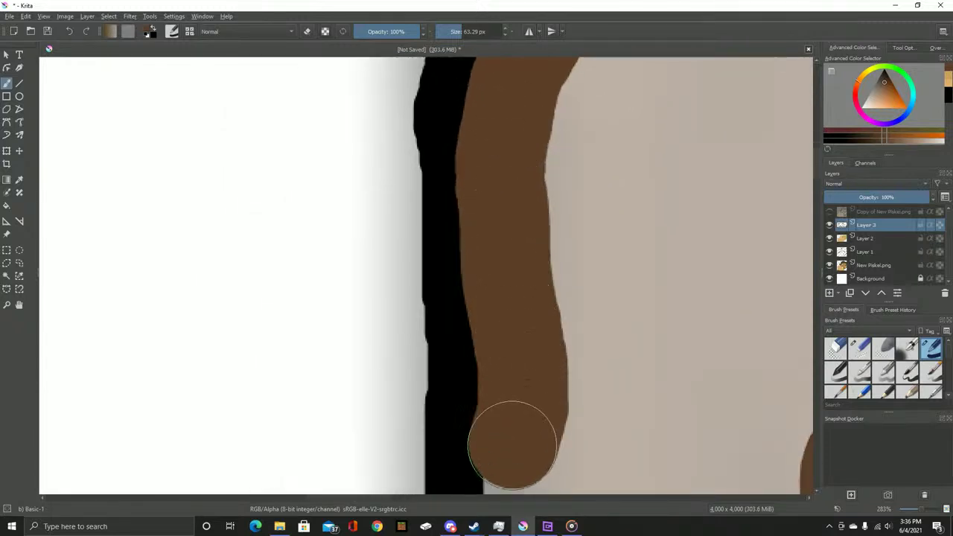
{"action": "mouse_move", "coordinate": [501, 298]}
{"action": "left_mouse_down"}
{"action": "mouse_move", "coordinate": [513, 111]}
{"action": "mouse_move", "coordinate": [502, 238]}
{"action": "mouse_move", "coordinate": [522, 455]}
{"action": "mouse_move", "coordinate": [547, 395]}
{"action": "mouse_move", "coordinate": [452, 231]}
{"action": "mouse_move", "coordinate": [668, 278]}
{"action": "mouse_move", "coordinate": [728, 143]}
{"action": "mouse_move", "coordinate": [616, 269]}
{"action": "mouse_move", "coordinate": [661, 165]}
{"action": "mouse_move", "coordinate": [642, 150]}
{"action": "mouse_move", "coordinate": [580, 145]}
{"action": "mouse_move", "coordinate": [451, 316]}
{"action": "left_mouse_up"}
{"action": "scroll", "coordinate": [579, 144], "scroll_direction": "down", "scroll_amount": 1}
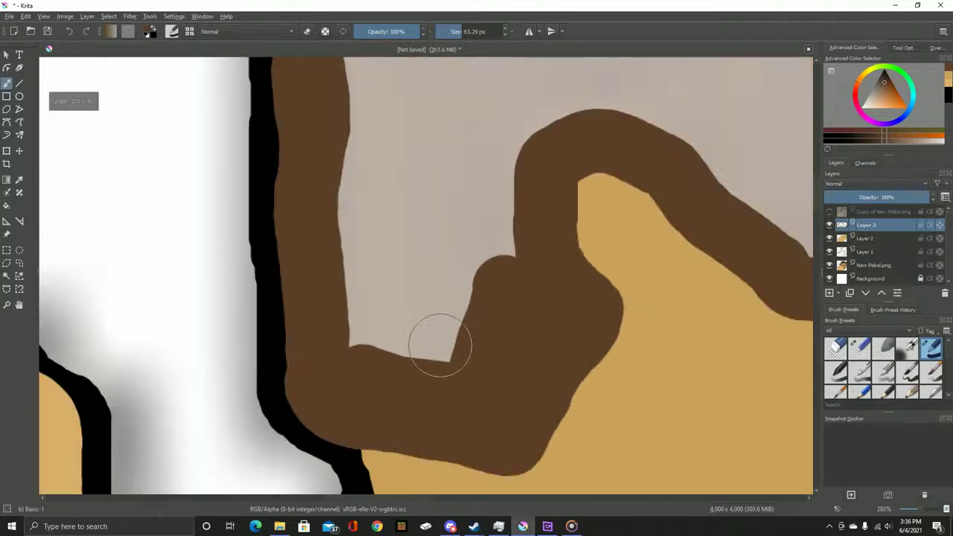
{"action": "mouse_move", "coordinate": [445, 327]}
{"action": "left_mouse_down"}
{"action": "mouse_move", "coordinate": [376, 298]}
{"action": "mouse_move", "coordinate": [393, 171]}
{"action": "mouse_move", "coordinate": [486, 239]}
{"action": "mouse_move", "coordinate": [472, 128]}
{"action": "mouse_move", "coordinate": [351, 361]}
{"action": "mouse_move", "coordinate": [318, 225]}
{"action": "mouse_move", "coordinate": [336, 96]}
{"action": "mouse_move", "coordinate": [379, 277]}
{"action": "mouse_move", "coordinate": [462, 124]}
{"action": "mouse_move", "coordinate": [332, 320]}
{"action": "mouse_move", "coordinate": [364, 208]}
{"action": "mouse_move", "coordinate": [436, 355]}
{"action": "mouse_move", "coordinate": [350, 394]}
{"action": "mouse_move", "coordinate": [255, 275]}
{"action": "mouse_move", "coordinate": [432, 240]}
{"action": "mouse_move", "coordinate": [389, 138]}
{"action": "mouse_move", "coordinate": [432, 281]}
{"action": "mouse_move", "coordinate": [482, 350]}
{"action": "mouse_move", "coordinate": [570, 419]}
{"action": "mouse_move", "coordinate": [602, 425]}
{"action": "mouse_move", "coordinate": [594, 242]}
{"action": "left_mouse_up"}
Brush brown over the leftover grey gaps in the hair, undoing overlong strokes
{"action": "key", "text": "ctrl+z"}
{"action": "mouse_move", "coordinate": [265, 134]}
{"action": "left_mouse_down"}
{"action": "mouse_move", "coordinate": [227, 130]}
{"action": "mouse_move", "coordinate": [386, 142]}
{"action": "mouse_move", "coordinate": [428, 170]}
{"action": "mouse_move", "coordinate": [522, 178]}
{"action": "mouse_move", "coordinate": [540, 235]}
{"action": "mouse_move", "coordinate": [480, 176]}
{"action": "mouse_move", "coordinate": [512, 188]}
{"action": "mouse_move", "coordinate": [569, 264]}
{"action": "mouse_move", "coordinate": [570, 291]}
{"action": "mouse_move", "coordinate": [589, 302]}
{"action": "mouse_move", "coordinate": [636, 201]}
{"action": "mouse_move", "coordinate": [696, 178]}
{"action": "mouse_move", "coordinate": [673, 245]}
{"action": "left_mouse_up"}
{"action": "key", "text": "ctrl+z"}
{"action": "mouse_move", "coordinate": [335, 195]}
{"action": "left_mouse_down"}
{"action": "mouse_move", "coordinate": [404, 181]}
{"action": "mouse_move", "coordinate": [457, 186]}
{"action": "mouse_move", "coordinate": [513, 149]}
{"action": "mouse_move", "coordinate": [289, 92]}
{"action": "left_mouse_up"}
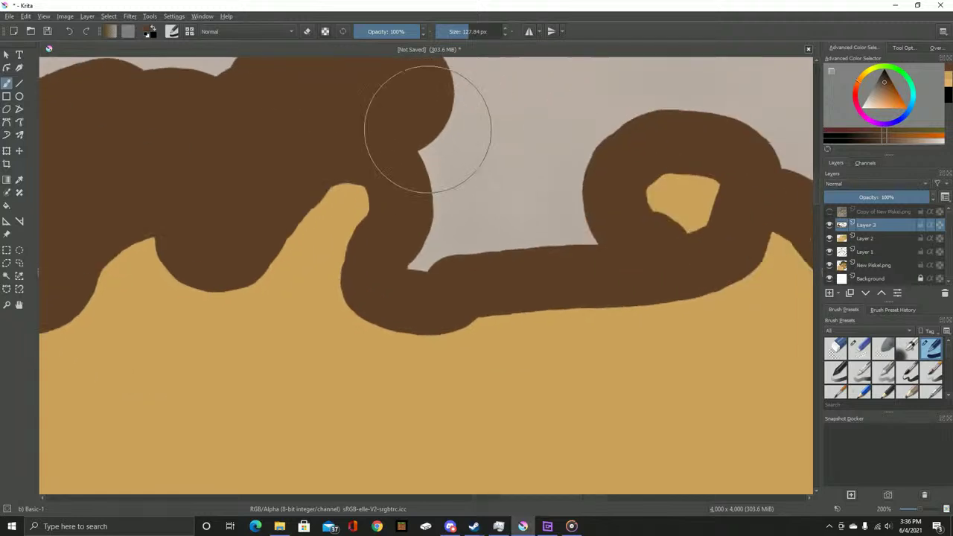
{"action": "mouse_move", "coordinate": [469, 130]}
{"action": "left_mouse_down"}
{"action": "mouse_move", "coordinate": [459, 249]}
{"action": "mouse_move", "coordinate": [448, 252]}
{"action": "mouse_move", "coordinate": [546, 219]}
{"action": "mouse_move", "coordinate": [598, 85]}
{"action": "mouse_move", "coordinate": [315, 131]}
{"action": "mouse_move", "coordinate": [570, 166]}
{"action": "mouse_move", "coordinate": [715, 249]}
{"action": "left_mouse_up"}
{"action": "mouse_move", "coordinate": [714, 250]}
{"action": "left_mouse_down"}
{"action": "mouse_move", "coordinate": [439, 197]}
{"action": "mouse_move", "coordinate": [335, 194]}
{"action": "left_mouse_up"}
{"action": "mouse_move", "coordinate": [335, 193]}
{"action": "left_mouse_down"}
{"action": "mouse_move", "coordinate": [443, 173]}
{"action": "mouse_move", "coordinate": [513, 198]}
{"action": "mouse_move", "coordinate": [564, 148]}
{"action": "mouse_move", "coordinate": [513, 109]}
{"action": "mouse_move", "coordinate": [540, 293]}
{"action": "mouse_move", "coordinate": [576, 230]}
{"action": "mouse_move", "coordinate": [521, 116]}
{"action": "mouse_move", "coordinate": [481, 206]}
{"action": "mouse_move", "coordinate": [393, 280]}
{"action": "mouse_move", "coordinate": [421, 172]}
{"action": "mouse_move", "coordinate": [287, 235]}
{"action": "mouse_move", "coordinate": [200, 251]}
{"action": "mouse_move", "coordinate": [330, 169]}
{"action": "mouse_move", "coordinate": [240, 199]}
{"action": "mouse_move", "coordinate": [257, 328]}
{"action": "mouse_move", "coordinate": [382, 237]}
{"action": "mouse_move", "coordinate": [437, 169]}
{"action": "mouse_move", "coordinate": [388, 179]}
{"action": "mouse_move", "coordinate": [267, 169]}
{"action": "mouse_move", "coordinate": [250, 141]}
{"action": "mouse_move", "coordinate": [211, 133]}
{"action": "mouse_move", "coordinate": [197, 147]}
{"action": "mouse_move", "coordinate": [187, 302]}
{"action": "mouse_move", "coordinate": [140, 127]}
{"action": "mouse_move", "coordinate": [133, 316]}
{"action": "mouse_move", "coordinate": [129, 273]}
{"action": "mouse_move", "coordinate": [625, 273]}
{"action": "mouse_move", "coordinate": [437, 270]}
{"action": "mouse_move", "coordinate": [444, 251]}
{"action": "mouse_move", "coordinate": [539, 211]}
{"action": "mouse_move", "coordinate": [408, 161]}
{"action": "mouse_move", "coordinate": [363, 328]}
{"action": "mouse_move", "coordinate": [276, 393]}
{"action": "mouse_move", "coordinate": [171, 394]}
{"action": "mouse_move", "coordinate": [335, 283]}
{"action": "mouse_move", "coordinate": [394, 117]}
{"action": "mouse_move", "coordinate": [357, 169]}
{"action": "mouse_move", "coordinate": [507, 401]}
{"action": "mouse_move", "coordinate": [503, 342]}
{"action": "mouse_move", "coordinate": [287, 153]}
{"action": "mouse_move", "coordinate": [279, 169]}
{"action": "mouse_move", "coordinate": [404, 482]}
{"action": "mouse_move", "coordinate": [403, 467]}
{"action": "mouse_move", "coordinate": [460, 456]}
{"action": "mouse_move", "coordinate": [659, 268]}
{"action": "mouse_move", "coordinate": [563, 291]}
{"action": "mouse_move", "coordinate": [451, 473]}
{"action": "mouse_move", "coordinate": [505, 453]}
{"action": "mouse_move", "coordinate": [407, 457]}
{"action": "mouse_move", "coordinate": [764, 288]}
{"action": "mouse_move", "coordinate": [613, 376]}
{"action": "mouse_move", "coordinate": [392, 396]}
{"action": "mouse_move", "coordinate": [599, 340]}
{"action": "mouse_move", "coordinate": [308, 310]}
{"action": "mouse_move", "coordinate": [365, 338]}
{"action": "mouse_move", "coordinate": [336, 325]}
{"action": "mouse_move", "coordinate": [129, 320]}
{"action": "mouse_move", "coordinate": [757, 387]}
{"action": "mouse_move", "coordinate": [705, 375]}
{"action": "mouse_move", "coordinate": [469, 263]}
{"action": "mouse_move", "coordinate": [436, 217]}
{"action": "mouse_move", "coordinate": [640, 350]}
{"action": "mouse_move", "coordinate": [341, 286]}
{"action": "left_mouse_up"}
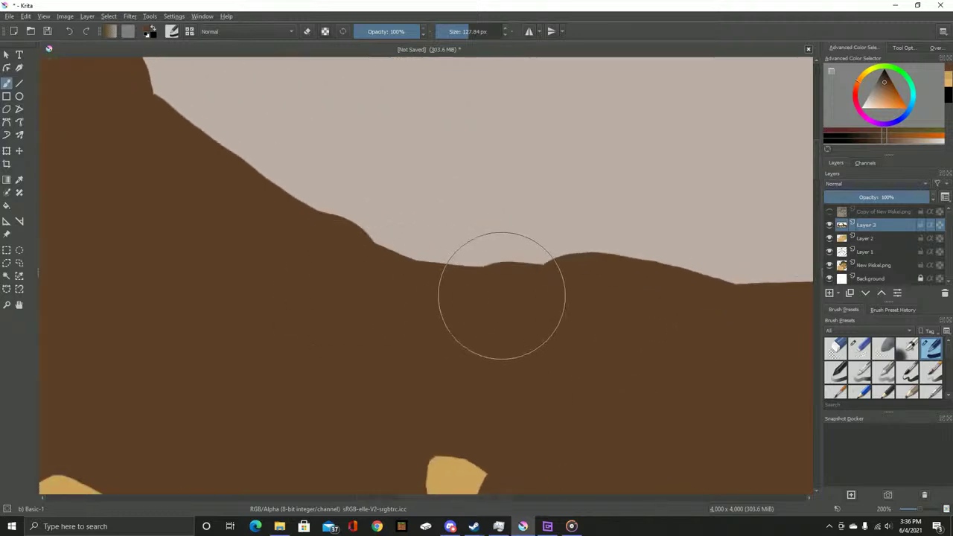
{"action": "scroll", "coordinate": [501, 295], "scroll_direction": "down", "scroll_amount": 1}
{"action": "mouse_move", "coordinate": [154, 94]}
{"action": "left_mouse_down"}
{"action": "mouse_move", "coordinate": [255, 287]}
{"action": "mouse_move", "coordinate": [256, 261]}
{"action": "mouse_move", "coordinate": [350, 184]}
{"action": "mouse_move", "coordinate": [315, 340]}
{"action": "mouse_move", "coordinate": [468, 170]}
{"action": "mouse_move", "coordinate": [406, 335]}
{"action": "mouse_move", "coordinate": [488, 359]}
{"action": "mouse_move", "coordinate": [513, 338]}
{"action": "left_mouse_up"}
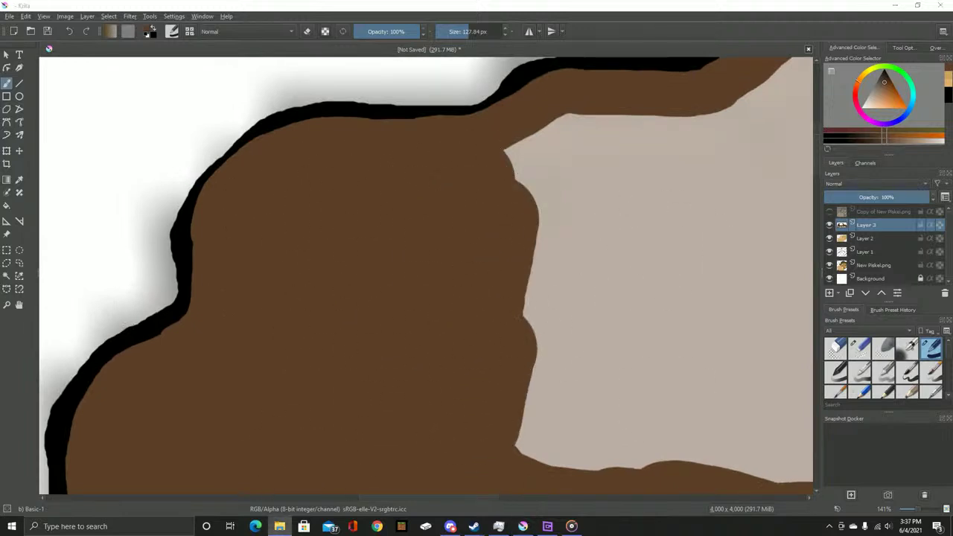
Bring the Survival Kitchen game Icons folder window over the Krita canvas
{"action": "left_click_drag", "start_coordinate": [952, 186], "coordinate": [417, 109]}
{"action": "scroll", "coordinate": [506, 368], "scroll_direction": "down", "scroll_amount": 5}
{"action": "scroll", "coordinate": [506, 369], "scroll_direction": "up", "scroll_amount": 4}
{"action": "scroll", "coordinate": [506, 368], "scroll_direction": "down", "scroll_amount": 4}
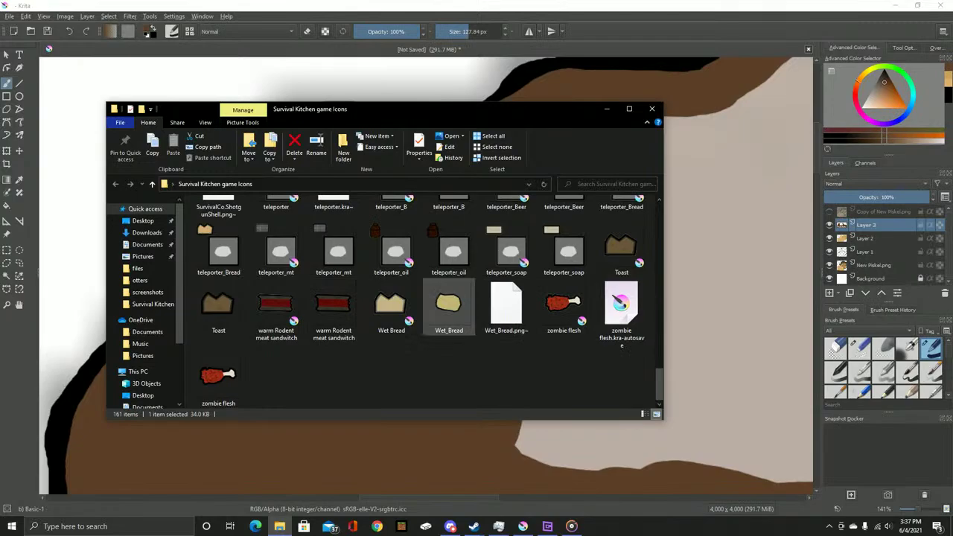
Preview the warm Rodent meat sandwitch icon in Photos and close it
{"action": "double_click", "coordinate": [333, 307]}
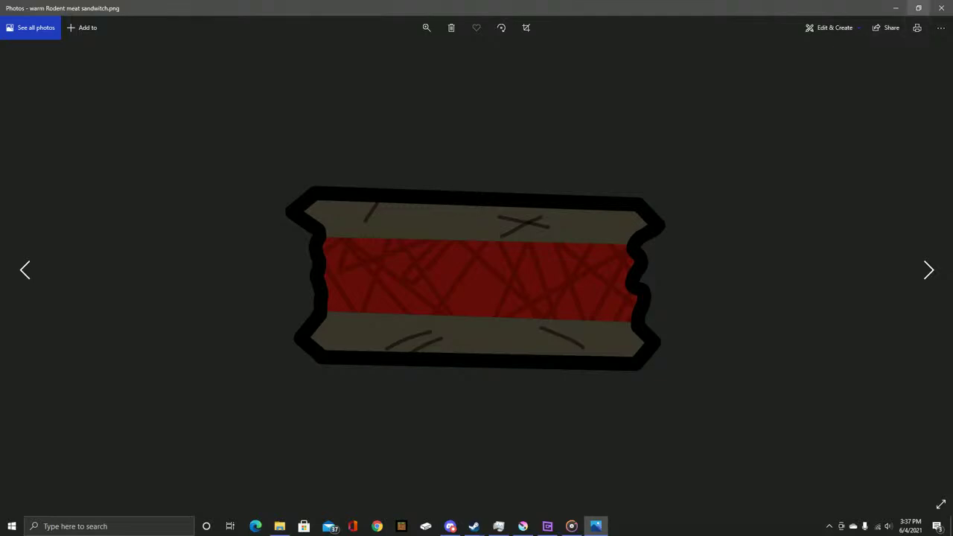
{"action": "left_click", "coordinate": [941, 8]}
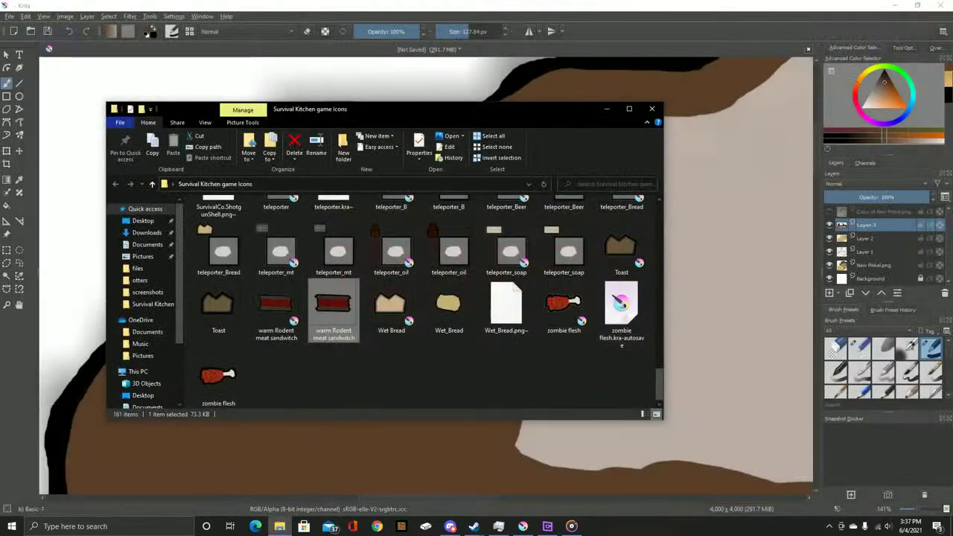
{"action": "scroll", "coordinate": [417, 297], "scroll_direction": "up", "scroll_amount": 6}
Preview the SurvivalCo.Shotgun icon, close it, and minimize File Explorer
{"action": "double_click", "coordinate": [448, 355]}
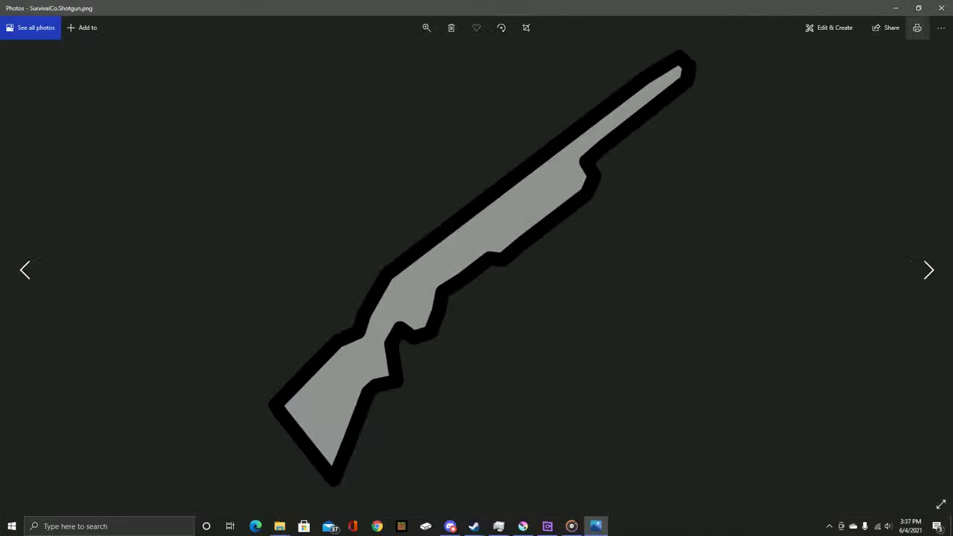
{"action": "left_click", "coordinate": [941, 8]}
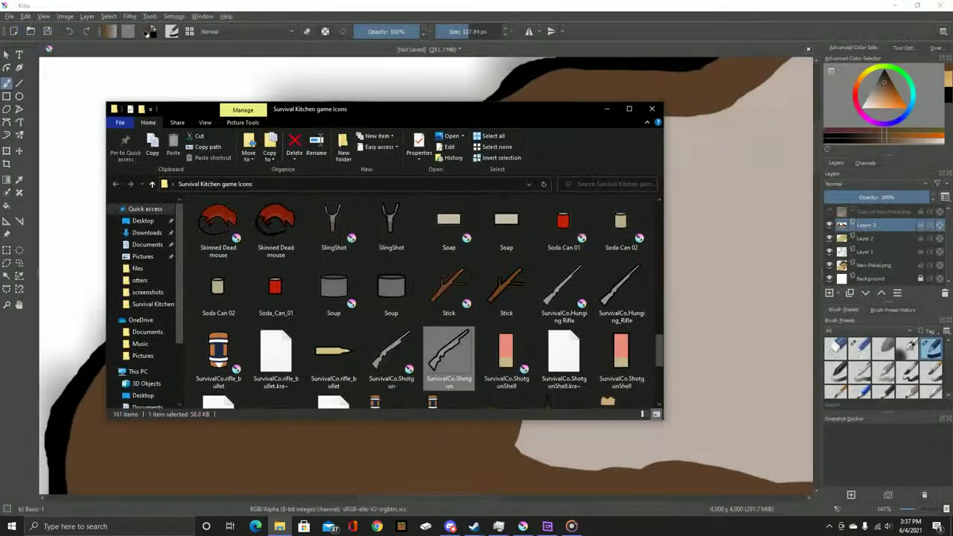
{"action": "scroll", "coordinate": [383, 301], "scroll_direction": "up", "scroll_amount": 5}
{"action": "key", "text": "super+Down"}
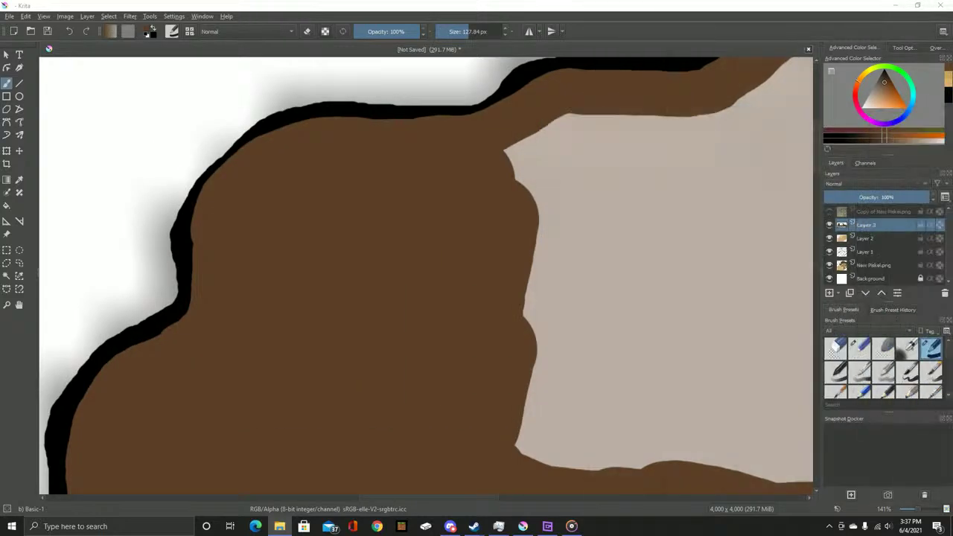
Brush brown over the left part of the remaining grey area
{"action": "mouse_move", "coordinate": [645, 256]}
{"action": "left_mouse_down"}
{"action": "mouse_move", "coordinate": [630, 234]}
{"action": "mouse_move", "coordinate": [496, 293]}
{"action": "left_mouse_up"}
{"action": "mouse_move", "coordinate": [315, 230]}
{"action": "left_mouse_down"}
{"action": "mouse_move", "coordinate": [354, 209]}
{"action": "mouse_move", "coordinate": [357, 241]}
{"action": "mouse_move", "coordinate": [393, 283]}
{"action": "mouse_move", "coordinate": [330, 355]}
{"action": "mouse_move", "coordinate": [458, 341]}
{"action": "left_mouse_up"}
{"action": "mouse_move", "coordinate": [458, 342]}
{"action": "left_mouse_down"}
{"action": "mouse_move", "coordinate": [407, 200]}
{"action": "mouse_move", "coordinate": [383, 330]}
{"action": "mouse_move", "coordinate": [483, 320]}
{"action": "left_mouse_up"}
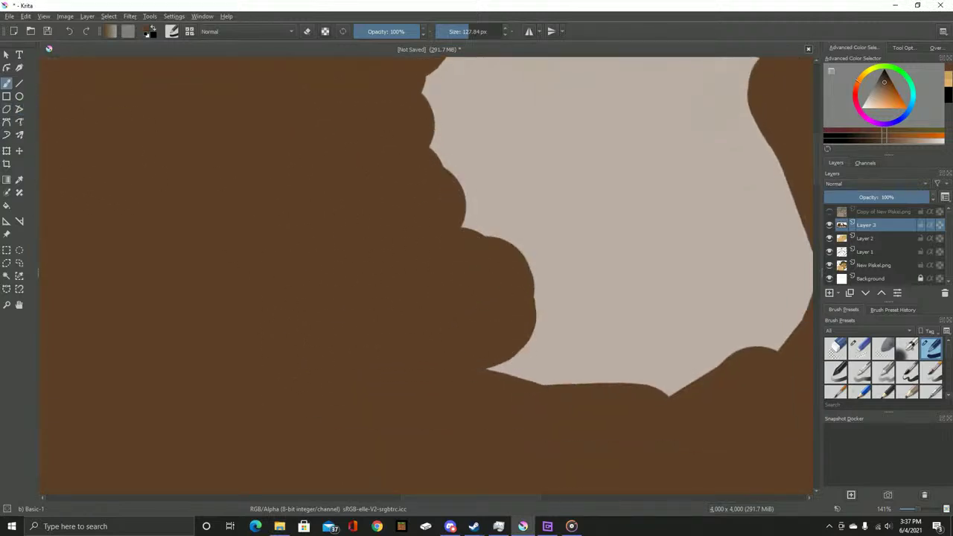
Try a polygon fill over the remaining grey, undo it, and brush the upper-left edge brown
{"action": "left_click", "coordinate": [461, 340]}
{"action": "left_click", "coordinate": [683, 388]}
{"action": "left_click", "coordinate": [767, 281]}
{"action": "left_click_drag", "start_coordinate": [767, 282], "coordinate": [586, 441]}
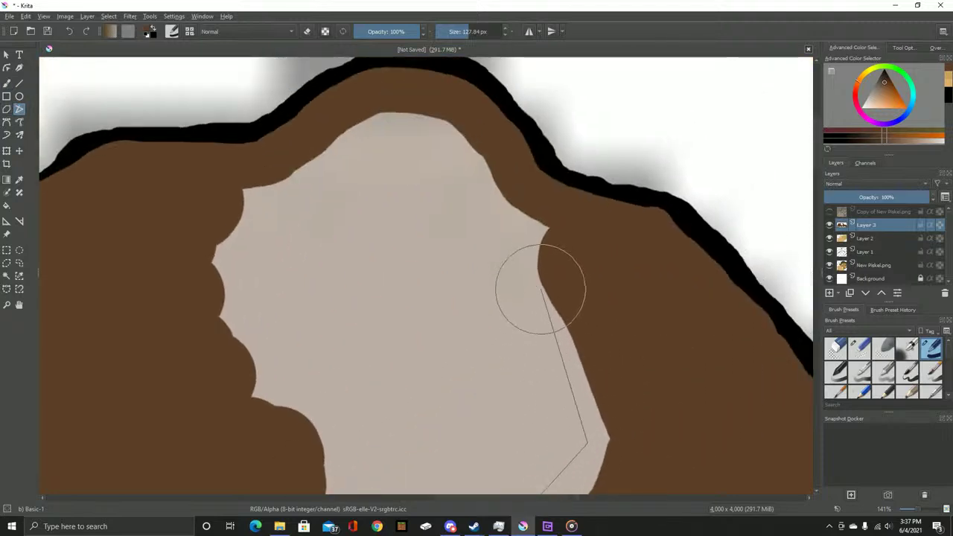
{"action": "left_click", "coordinate": [533, 225]}
{"action": "left_click", "coordinate": [450, 141]}
{"action": "left_click", "coordinate": [367, 131]}
{"action": "left_click", "coordinate": [245, 192]}
{"action": "left_click", "coordinate": [214, 293]}
{"action": "scroll", "coordinate": [270, 399], "scroll_direction": "up", "scroll_amount": 1}
{"action": "left_click", "coordinate": [354, 281]}
{"action": "double_click", "coordinate": [250, 347]}
{"action": "scroll", "coordinate": [468, 351], "scroll_direction": "down", "scroll_amount": 3}
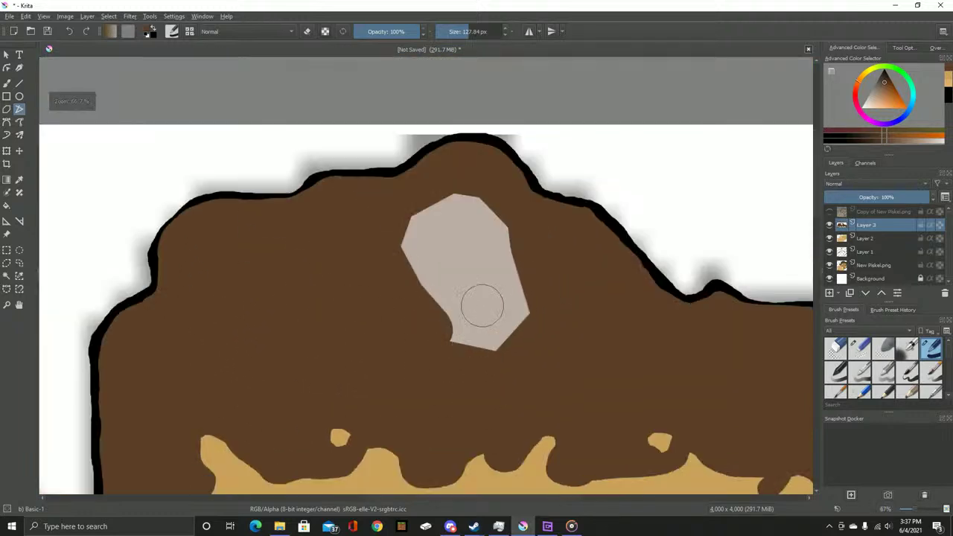
{"action": "scroll", "coordinate": [481, 302], "scroll_direction": "up", "scroll_amount": 1}
{"action": "key", "text": "ctrl+z"}
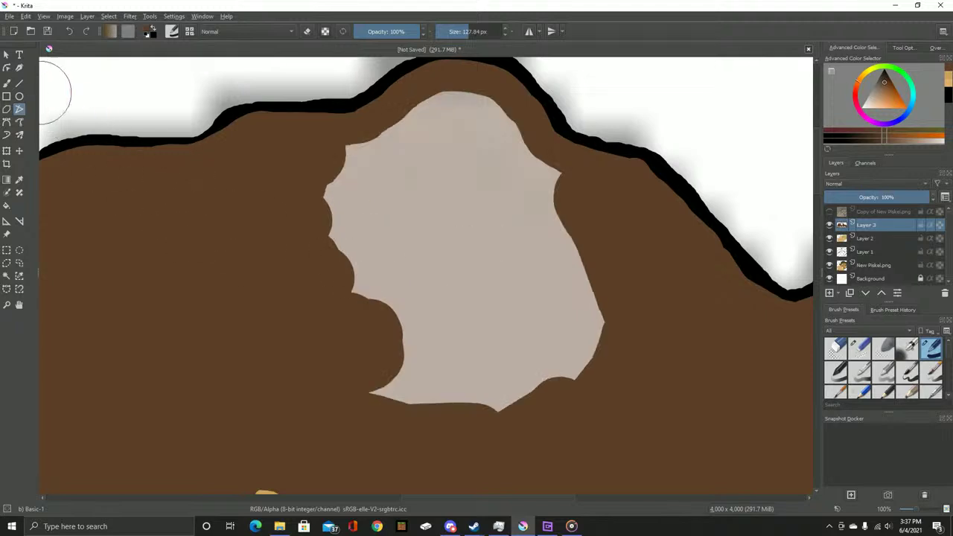
{"action": "mouse_move", "coordinate": [308, 234]}
{"action": "left_mouse_down"}
{"action": "mouse_move", "coordinate": [333, 174]}
{"action": "mouse_move", "coordinate": [367, 145]}
{"action": "mouse_move", "coordinate": [441, 109]}
{"action": "mouse_move", "coordinate": [489, 119]}
{"action": "mouse_move", "coordinate": [569, 211]}
{"action": "mouse_move", "coordinate": [593, 308]}
{"action": "mouse_move", "coordinate": [558, 379]}
{"action": "mouse_move", "coordinate": [479, 407]}
{"action": "mouse_move", "coordinate": [360, 404]}
{"action": "mouse_move", "coordinate": [388, 405]}
{"action": "mouse_move", "coordinate": [536, 354]}
{"action": "mouse_move", "coordinate": [558, 274]}
{"action": "mouse_move", "coordinate": [495, 174]}
{"action": "mouse_move", "coordinate": [432, 154]}
{"action": "mouse_move", "coordinate": [344, 257]}
{"action": "mouse_move", "coordinate": [329, 303]}
{"action": "mouse_move", "coordinate": [338, 329]}
{"action": "mouse_move", "coordinate": [355, 325]}
{"action": "mouse_move", "coordinate": [401, 252]}
{"action": "mouse_move", "coordinate": [435, 166]}
{"action": "mouse_move", "coordinate": [475, 223]}
{"action": "mouse_move", "coordinate": [515, 318]}
{"action": "mouse_move", "coordinate": [448, 294]}
{"action": "mouse_move", "coordinate": [456, 286]}
{"action": "mouse_move", "coordinate": [469, 347]}
{"action": "left_mouse_up"}
{"action": "scroll", "coordinate": [469, 348], "scroll_direction": "down", "scroll_amount": 4}
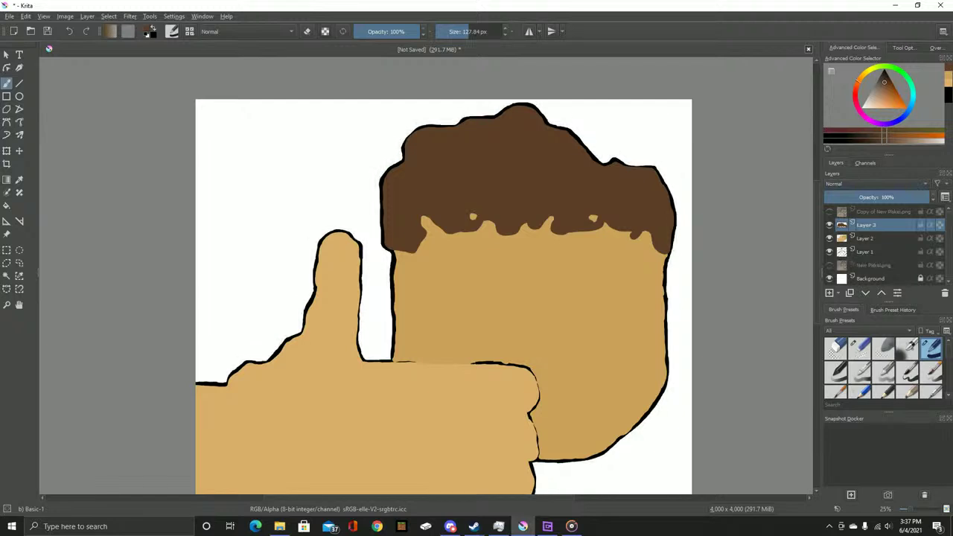
Move Layer 3 beneath Layers 1 and 2, then snap Krita to the left half
{"action": "left_click", "coordinate": [866, 252]}
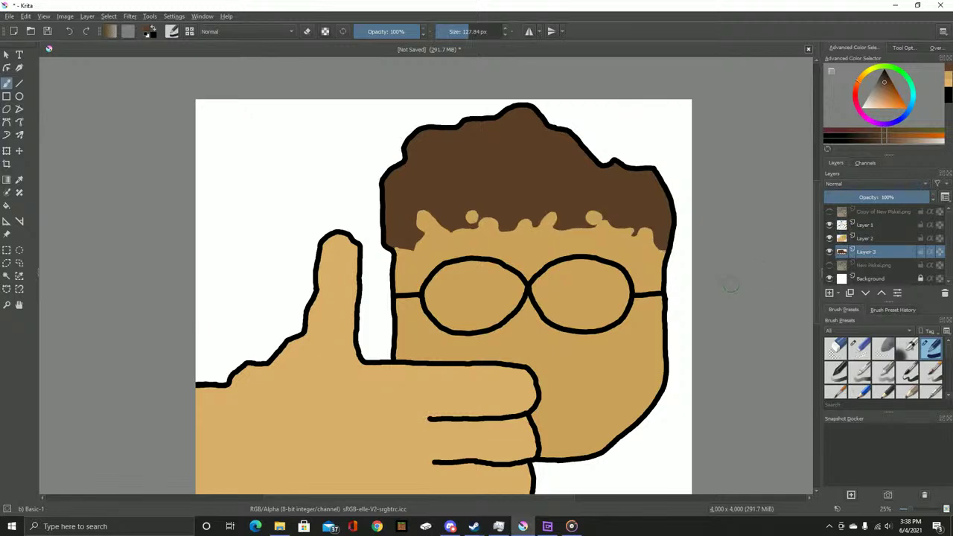
{"action": "scroll", "coordinate": [569, 259], "scroll_direction": "down", "scroll_amount": 3}
{"action": "scroll", "coordinate": [570, 276], "scroll_direction": "up", "scroll_amount": 4}
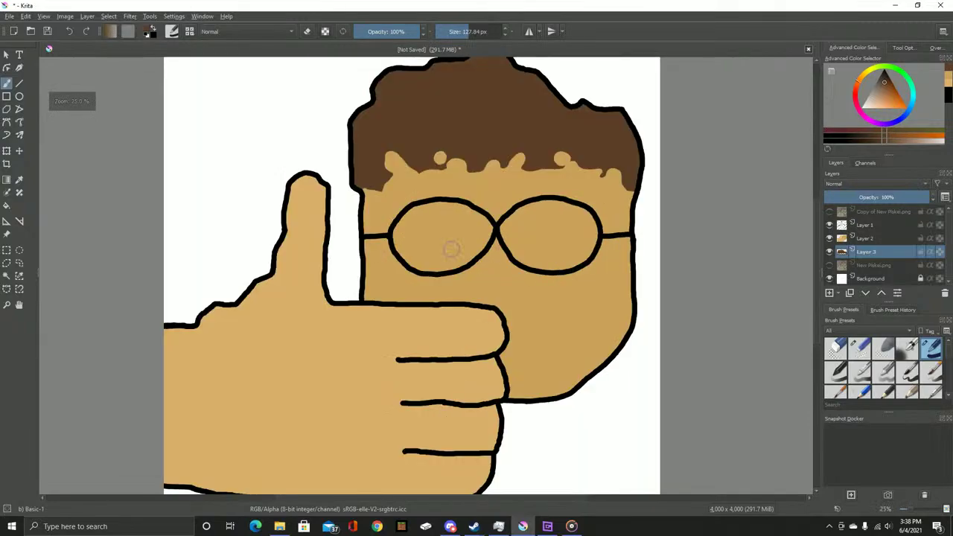
{"action": "scroll", "coordinate": [445, 221], "scroll_direction": "up", "scroll_amount": 1}
{"action": "scroll", "coordinate": [369, 303], "scroll_direction": "down", "scroll_amount": 1}
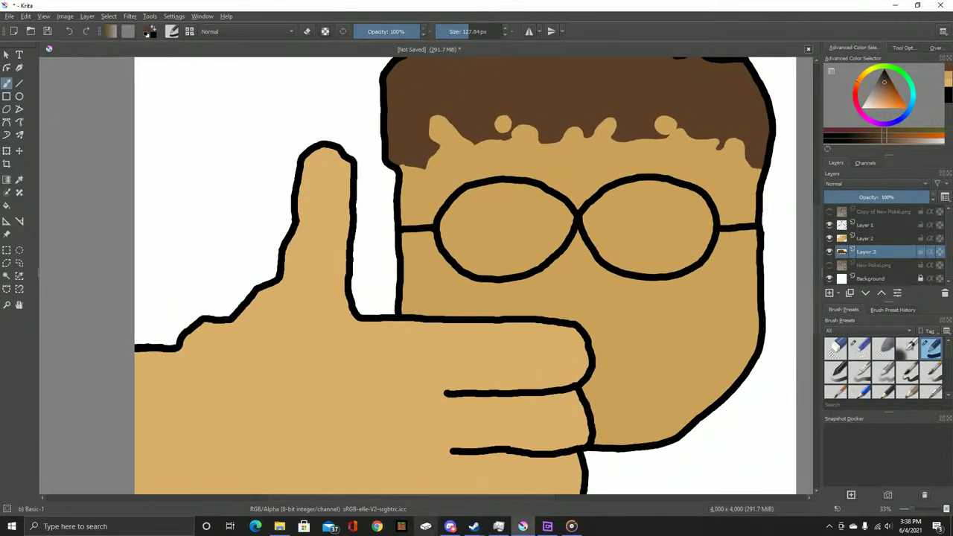
{"action": "key", "text": "super+Left"}
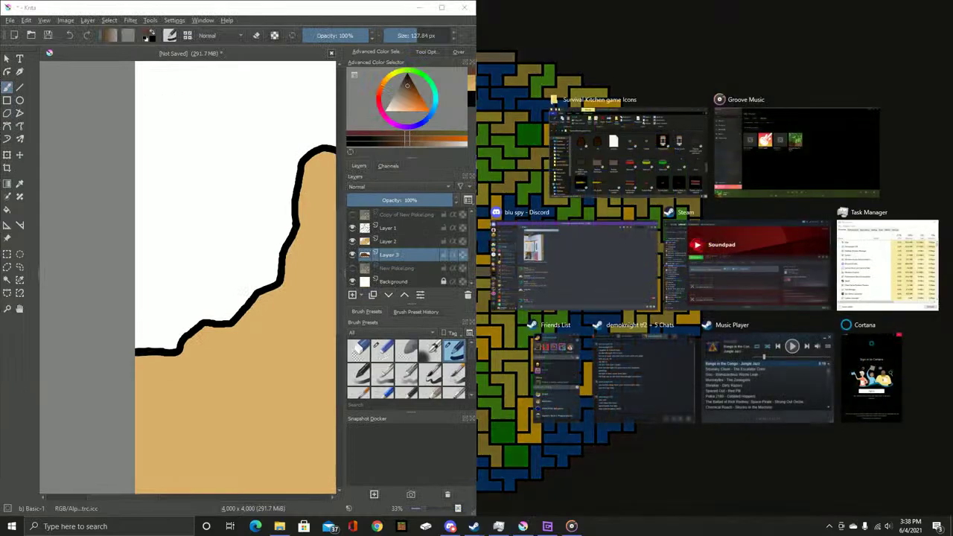
Open New Piskel.png in Photos on the right half and zoom it to maximum
{"action": "key", "text": "Escape"}
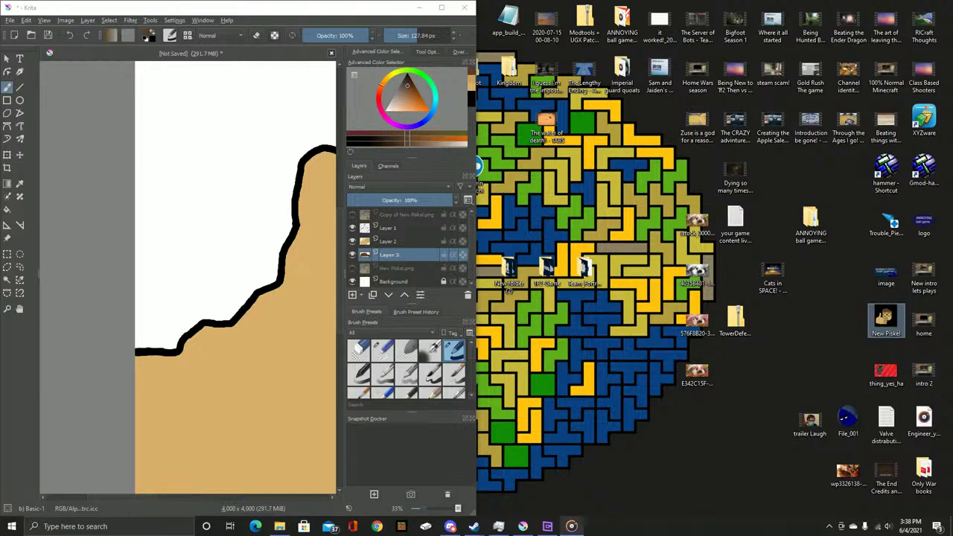
{"action": "double_click", "coordinate": [885, 318]}
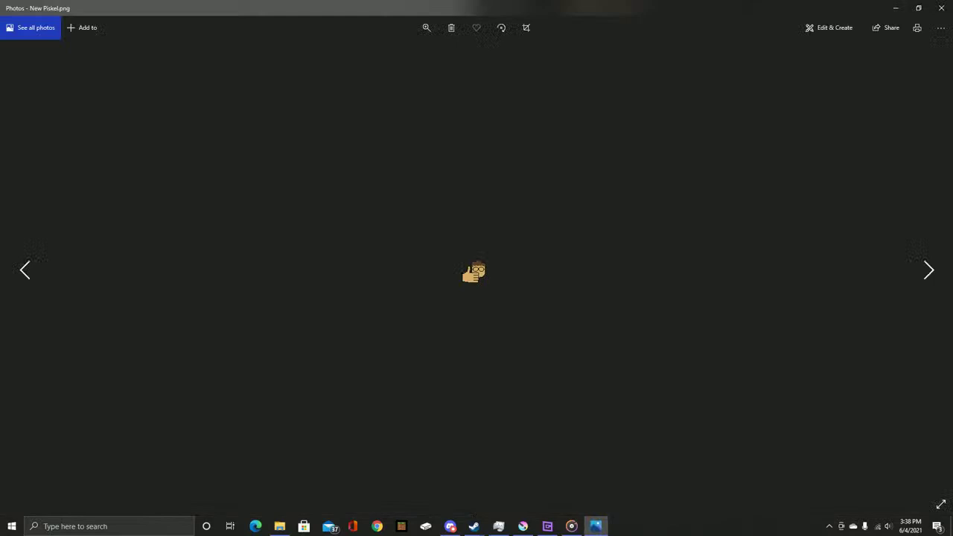
{"action": "left_click_drag", "start_coordinate": [460, 9], "coordinate": [952, 112]}
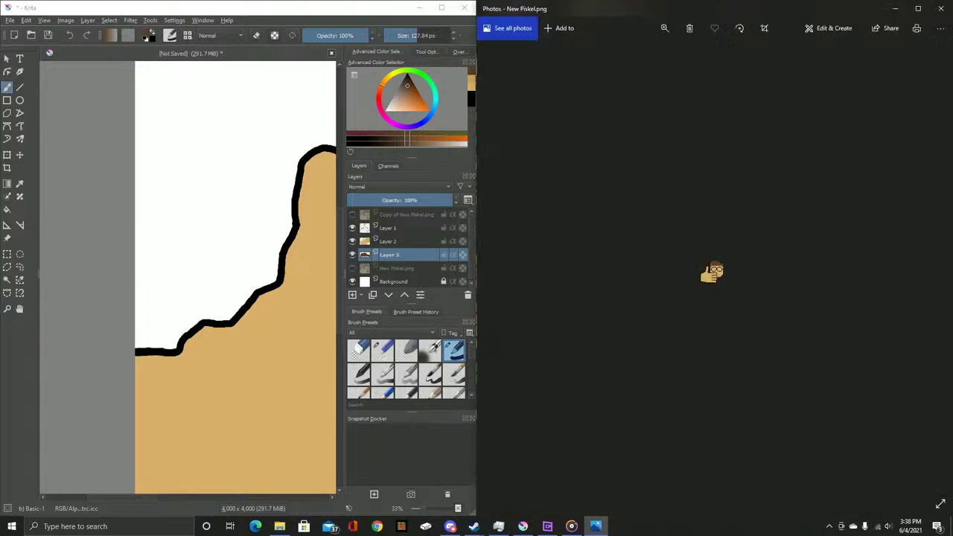
{"action": "scroll", "coordinate": [276, 174], "scroll_direction": "down", "scroll_amount": 4}
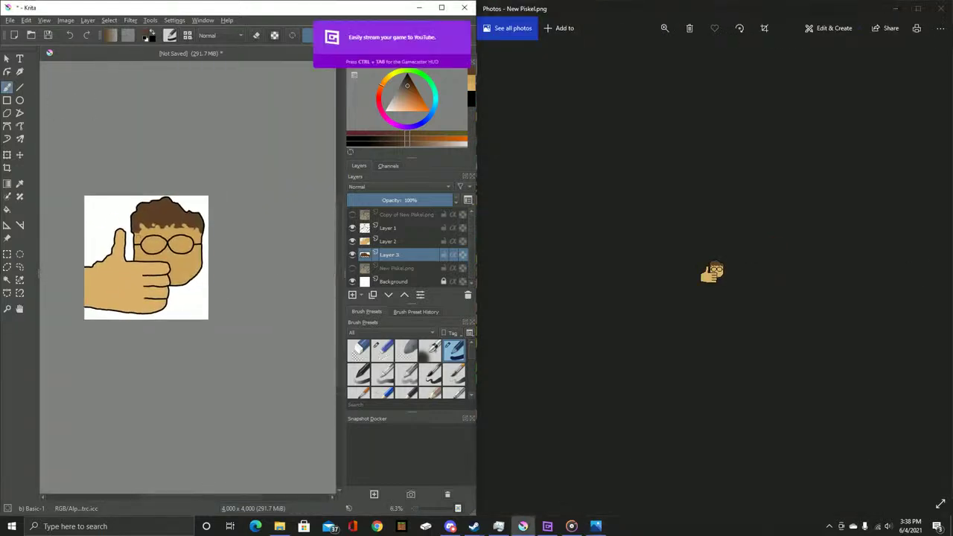
{"action": "scroll", "coordinate": [176, 293], "scroll_direction": "up", "scroll_amount": 4}
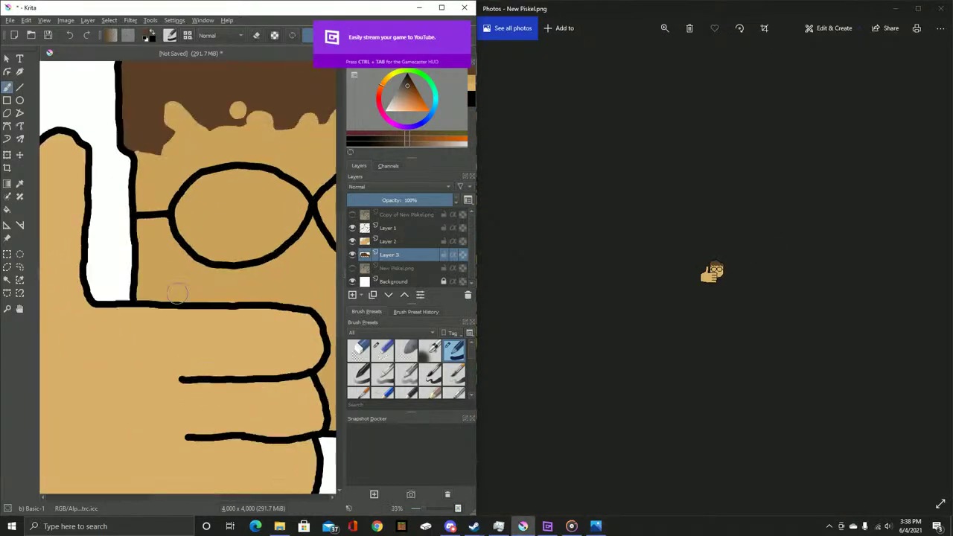
{"action": "scroll", "coordinate": [175, 297], "scroll_direction": "down", "scroll_amount": 1}
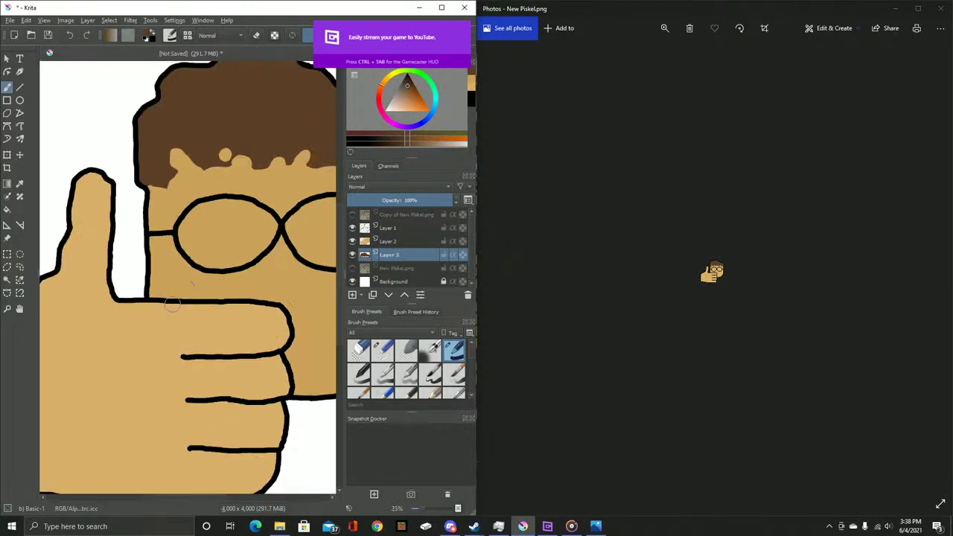
{"action": "left_click", "coordinate": [664, 27]}
{"action": "left_click_drag", "start_coordinate": [628, 54], "coordinate": [710, 54]}
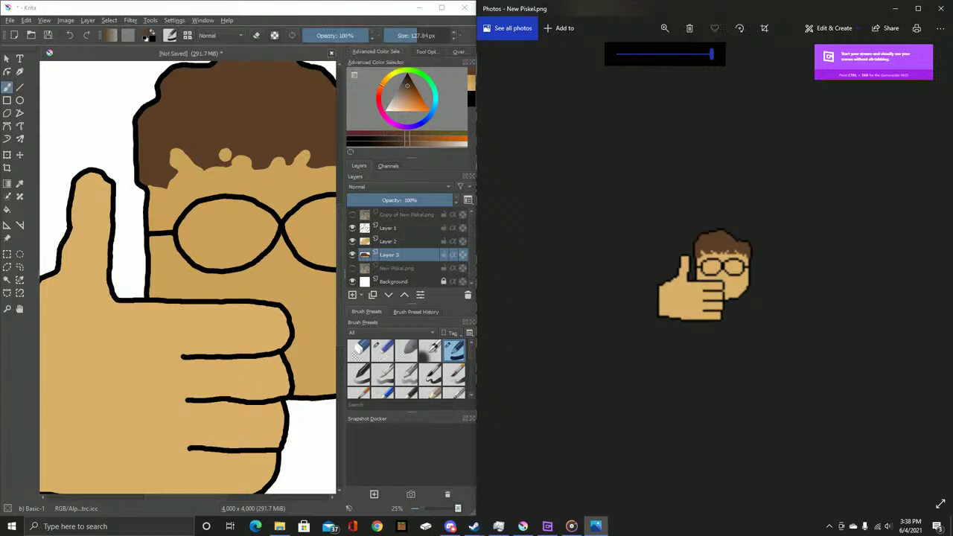
Zoom Krita's canvas out to 8.8% to fit the drawing, then close the New Piskel viewer
{"action": "mouse_move", "coordinate": [276, 237]}
{"action": "left_mouse_down"}
{"action": "mouse_move", "coordinate": [209, 245]}
{"action": "mouse_move", "coordinate": [322, 230]}
{"action": "left_mouse_up"}
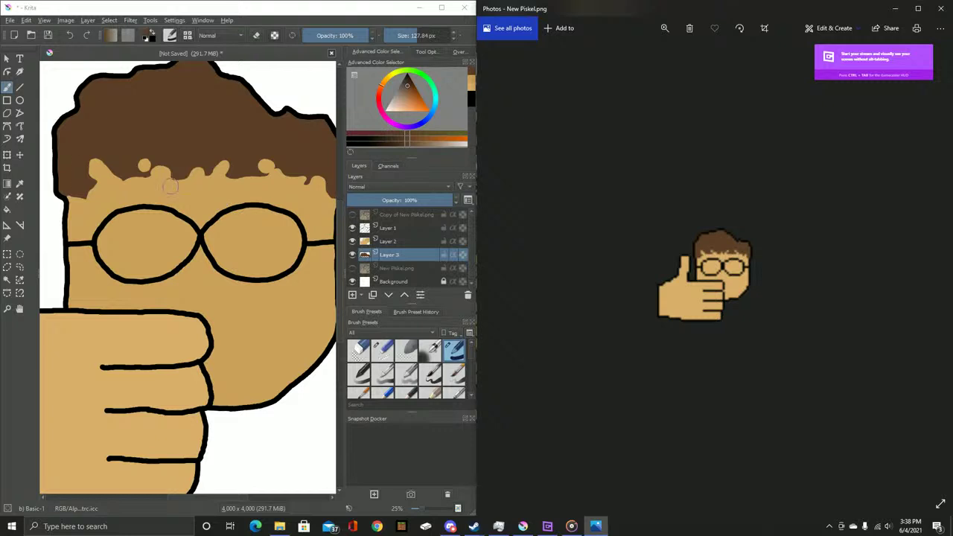
{"action": "scroll", "coordinate": [169, 186], "scroll_direction": "down", "scroll_amount": 5}
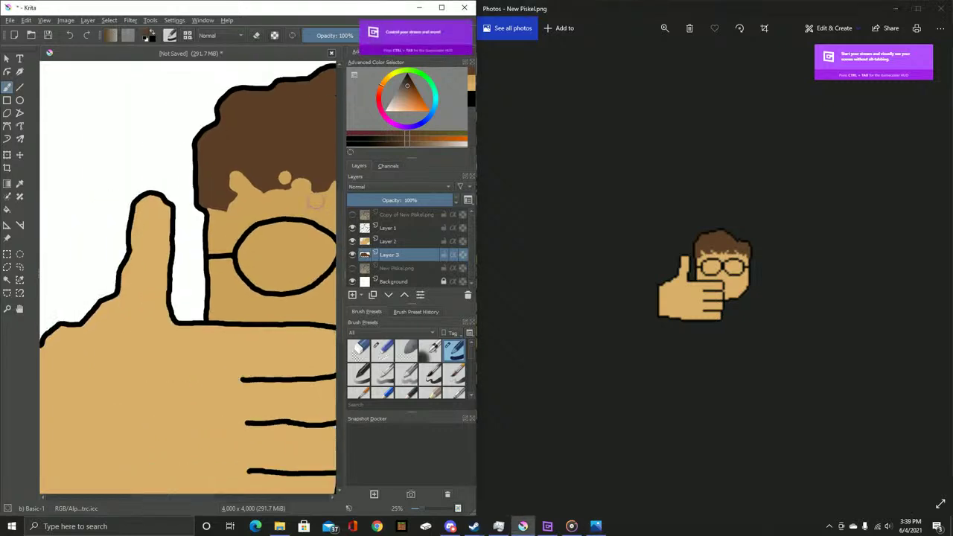
{"action": "left_click_drag", "start_coordinate": [274, 194], "coordinate": [202, 218]}
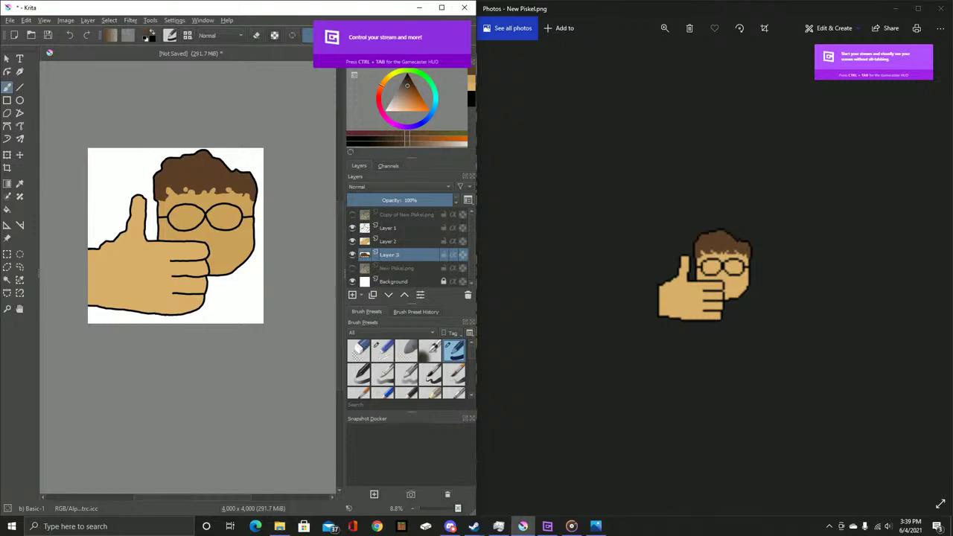
{"action": "left_click", "coordinate": [939, 8]}
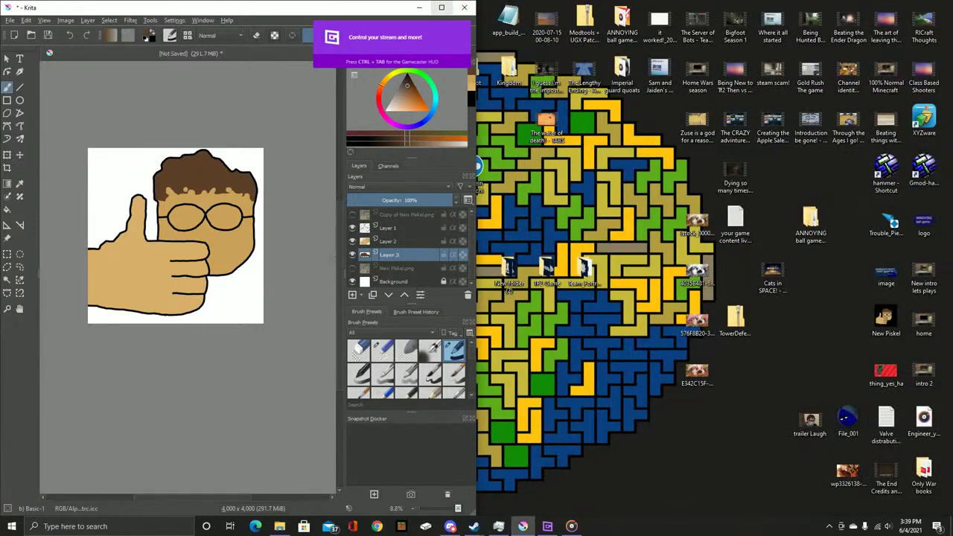
Maximize Krita and bring up Save As pointed at the Desktop
{"action": "key", "text": "super+Up"}
{"action": "left_click", "coordinate": [9, 15]}
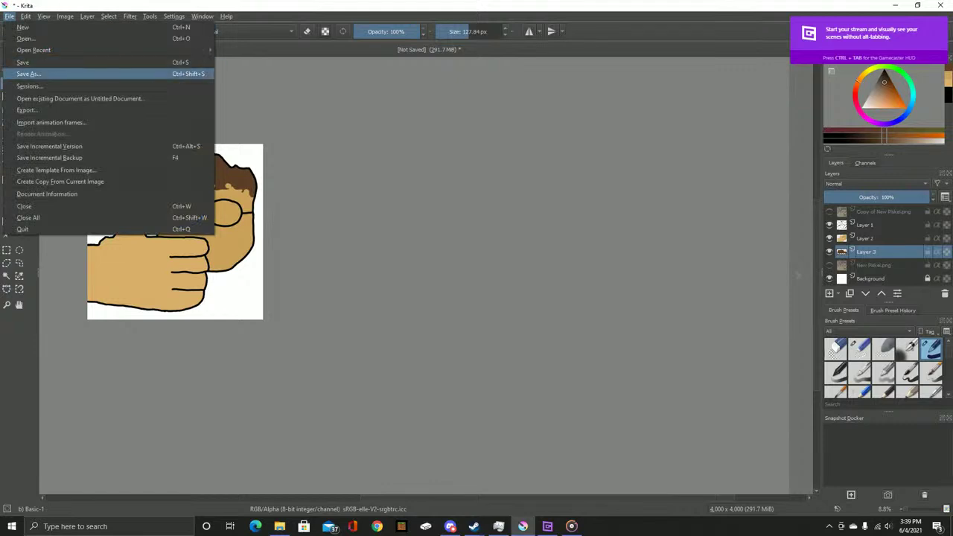
{"action": "left_click", "coordinate": [30, 70]}
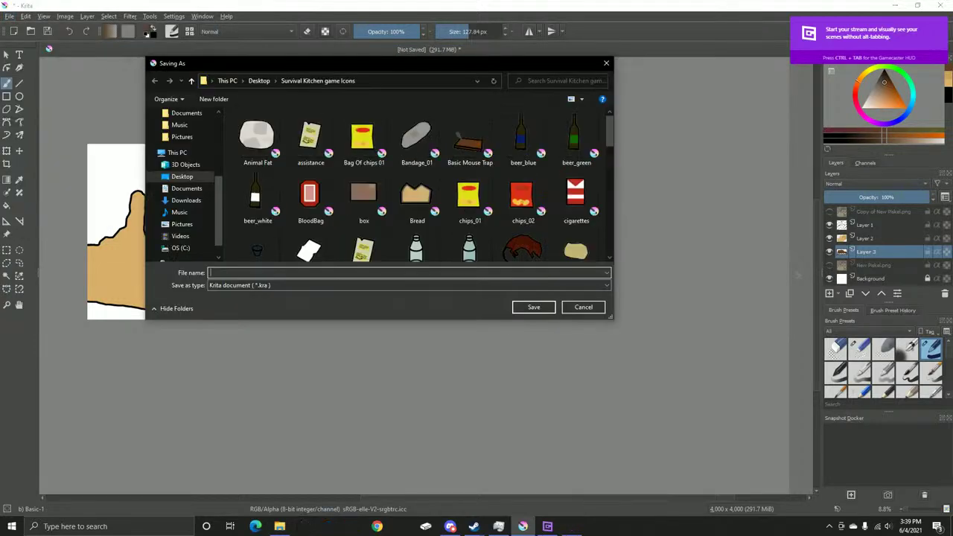
{"action": "left_click", "coordinate": [192, 80]}
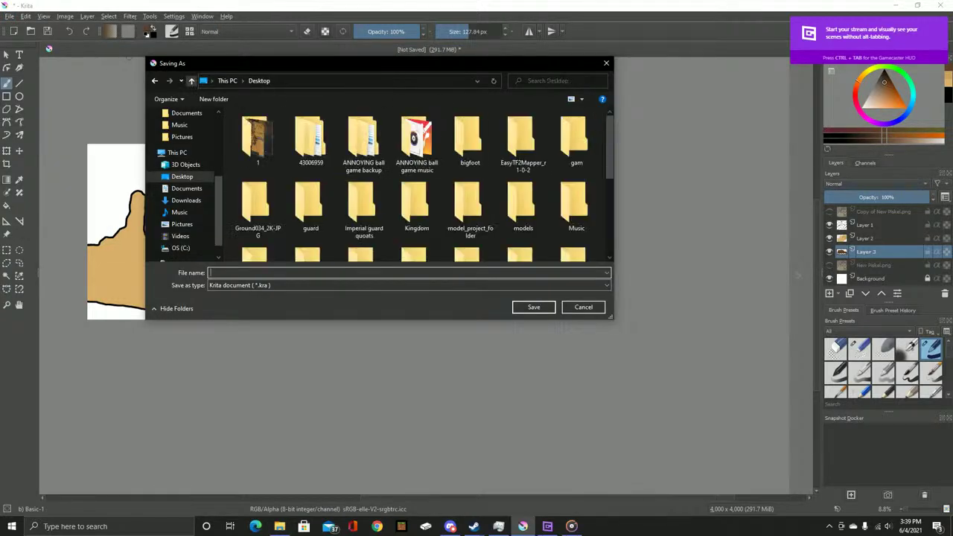
Create a 'Learning to paint' folder on the Desktop and open it
{"action": "scroll", "coordinate": [310, 171], "scroll_direction": "down", "scroll_amount": 3}
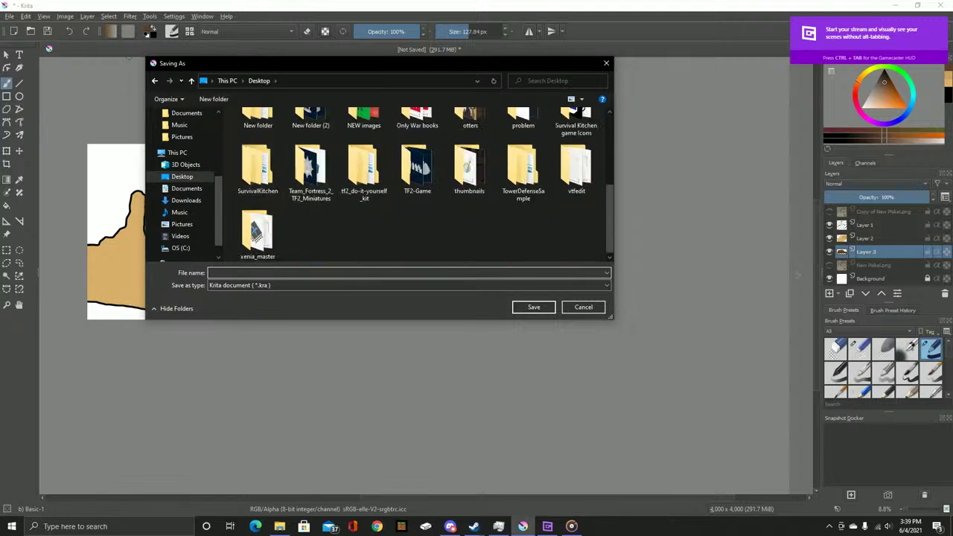
{"action": "right_click", "coordinate": [381, 227]}
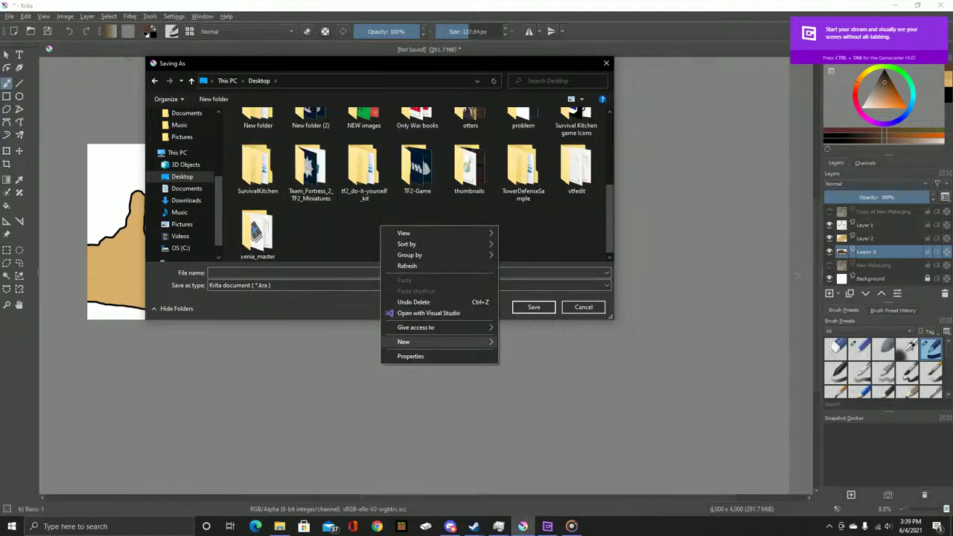
{"action": "mouse_move", "coordinate": [417, 341]}
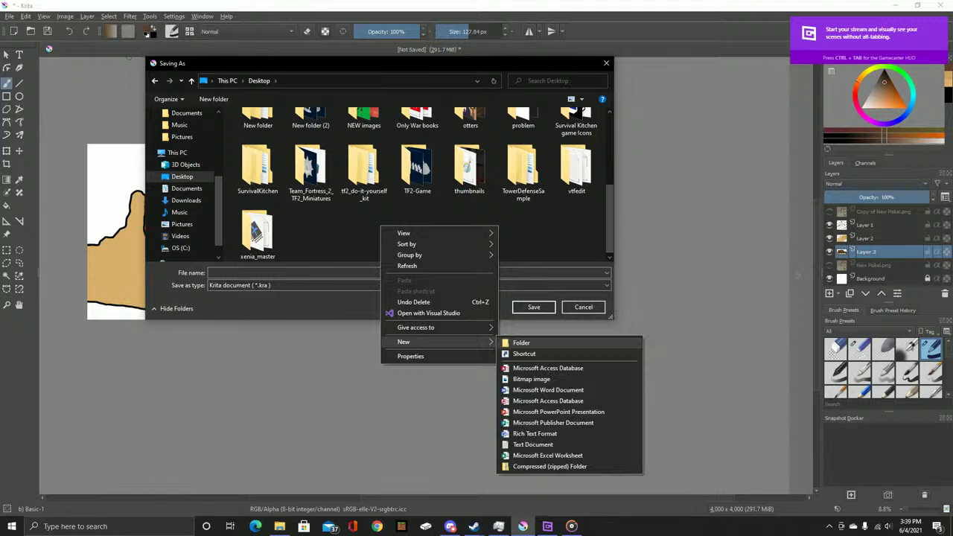
{"action": "left_click", "coordinate": [521, 342]}
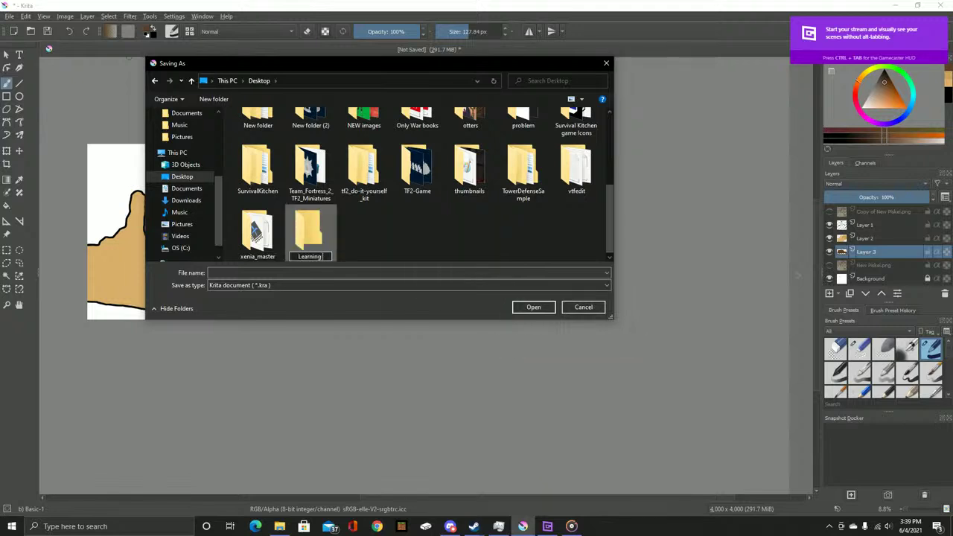
{"action": "key", "text": "Return"}
{"action": "double_click", "coordinate": [308, 233]}
Create a 'Day 1' subfolder, save Moronicbody.kra into it, and minimize Krita
{"action": "right_click", "coordinate": [303, 204]}
{"action": "mouse_move", "coordinate": [357, 320]}
{"action": "left_click", "coordinate": [439, 323]}
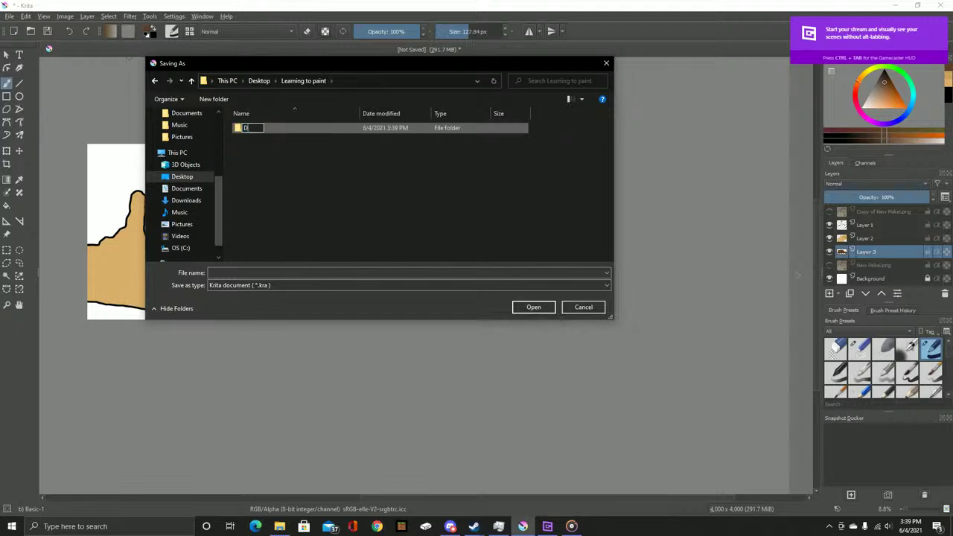
{"action": "type", "text": "Day 1"}
{"action": "key", "text": "Return"}
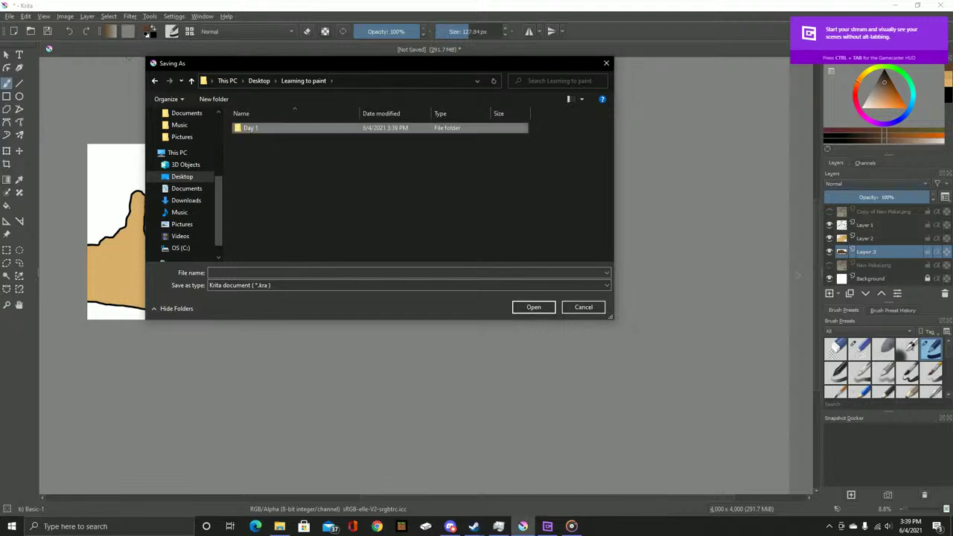
{"action": "key", "text": "Return"}
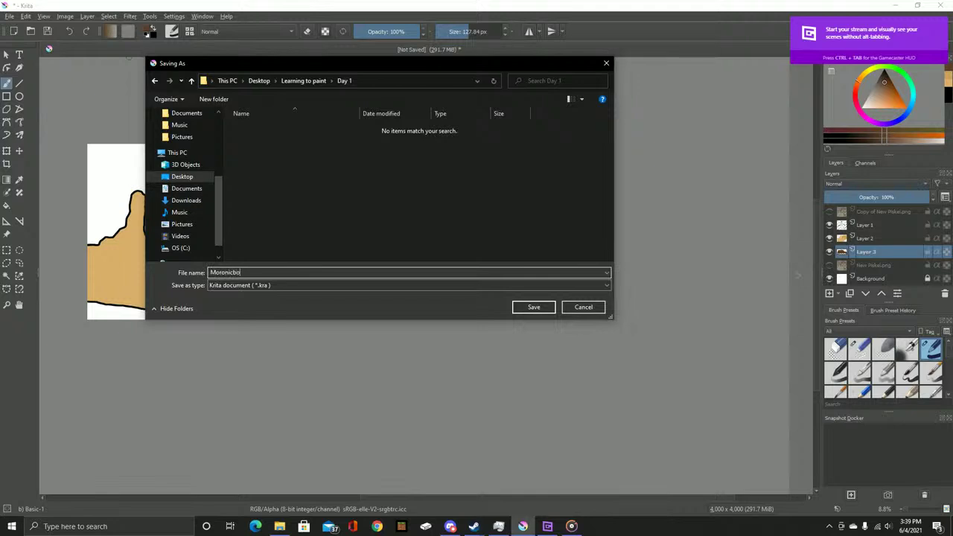
{"action": "key", "text": "Return"}
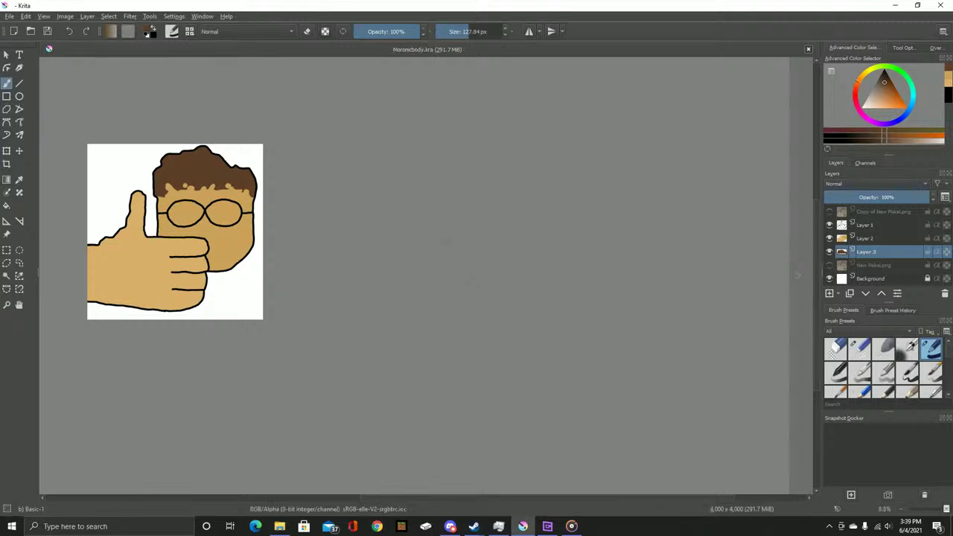
{"action": "scroll", "coordinate": [468, 280], "scroll_direction": "up", "scroll_amount": 5}
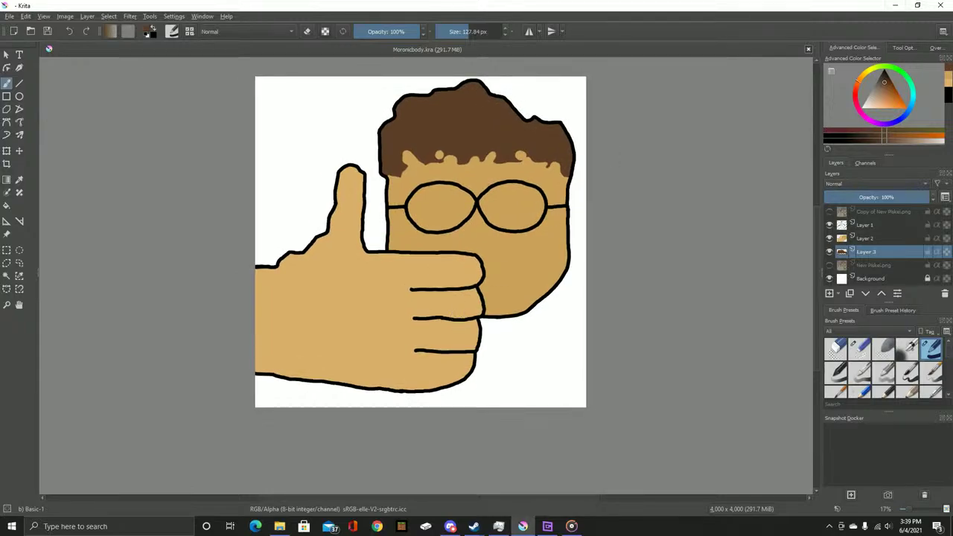
{"action": "left_click", "coordinate": [895, 5]}
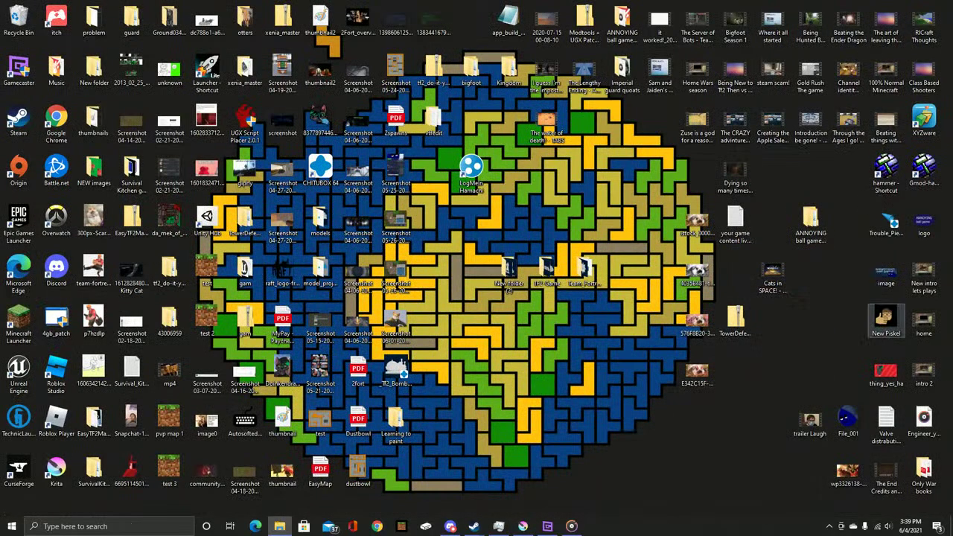
View New Piskel in Photos, zooming in and back out, then close it
{"action": "double_click", "coordinate": [886, 320]}
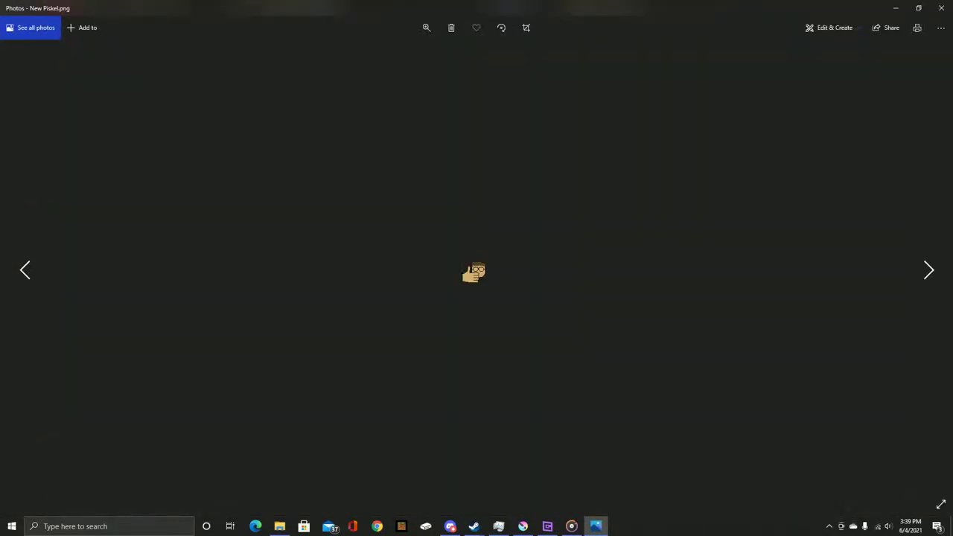
{"action": "left_click", "coordinate": [426, 28]}
{"action": "left_click_drag", "start_coordinate": [378, 53], "coordinate": [473, 53]}
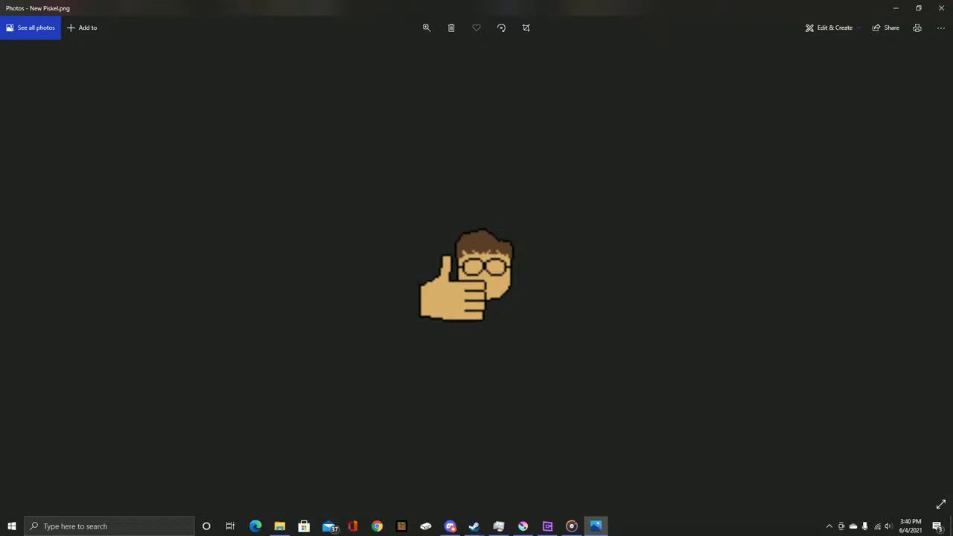
{"action": "left_click", "coordinate": [427, 28]}
{"action": "left_click_drag", "start_coordinate": [472, 53], "coordinate": [378, 53]}
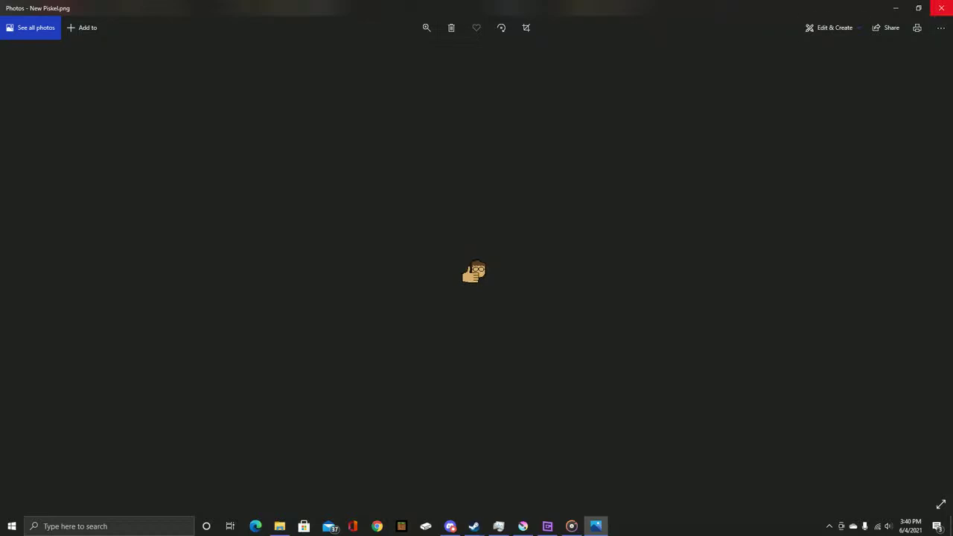
{"action": "left_click", "coordinate": [941, 7]}
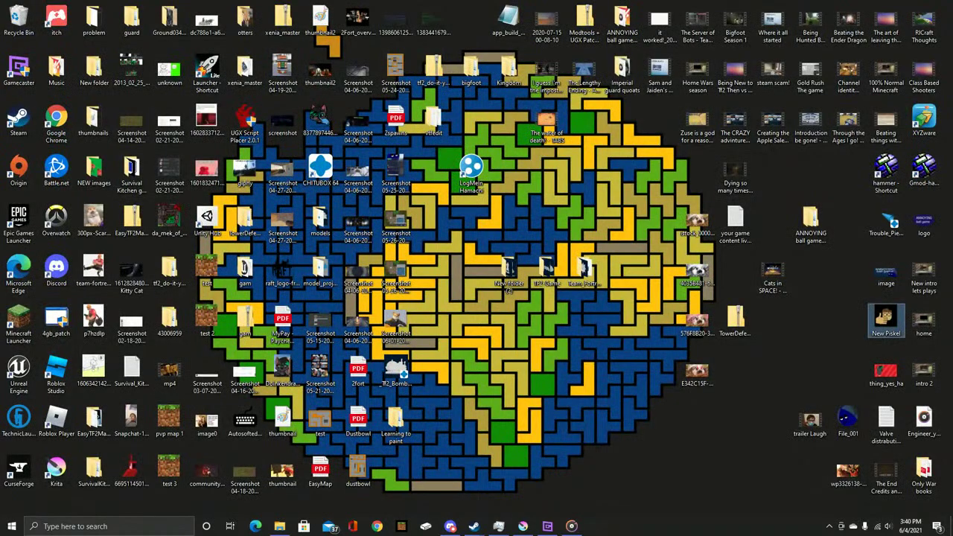
Play a desktop video, skip to the intro video, scrub forward, and close it
{"action": "double_click", "coordinate": [923, 23]}
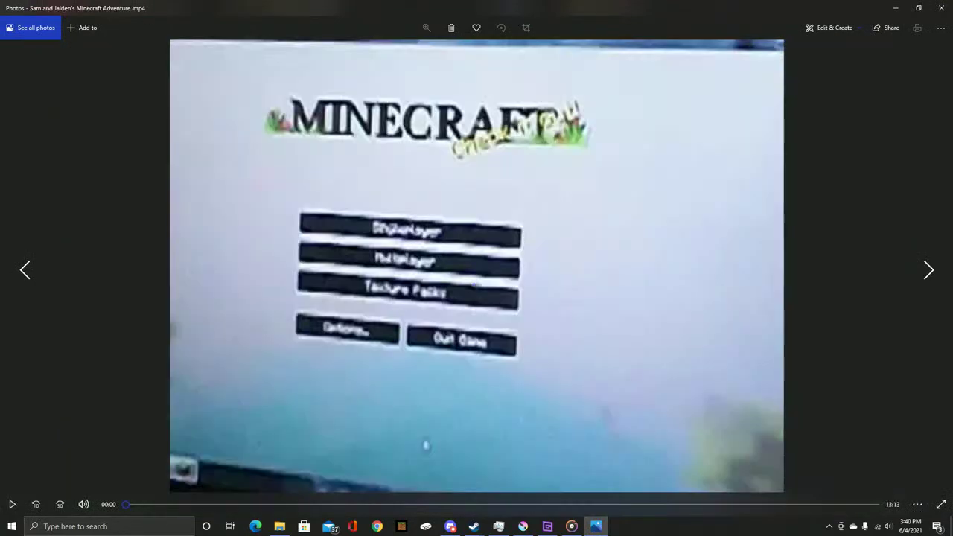
{"action": "key", "text": "Left"}
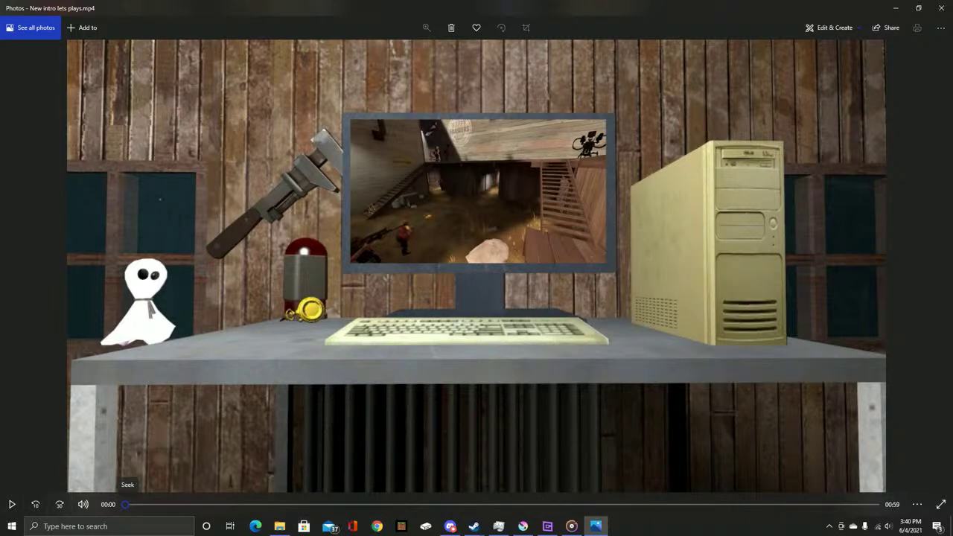
{"action": "left_click_drag", "start_coordinate": [126, 504], "coordinate": [845, 504]}
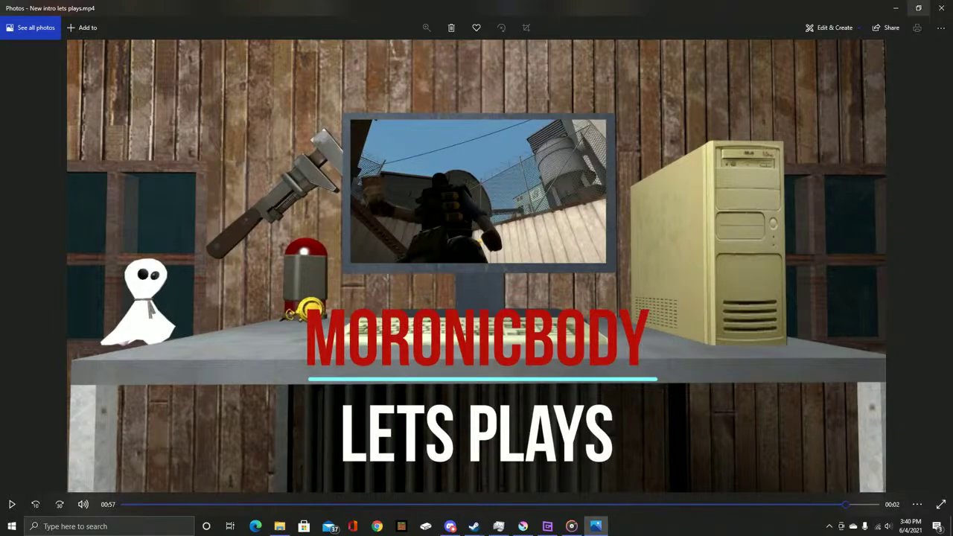
{"action": "left_click", "coordinate": [936, 8]}
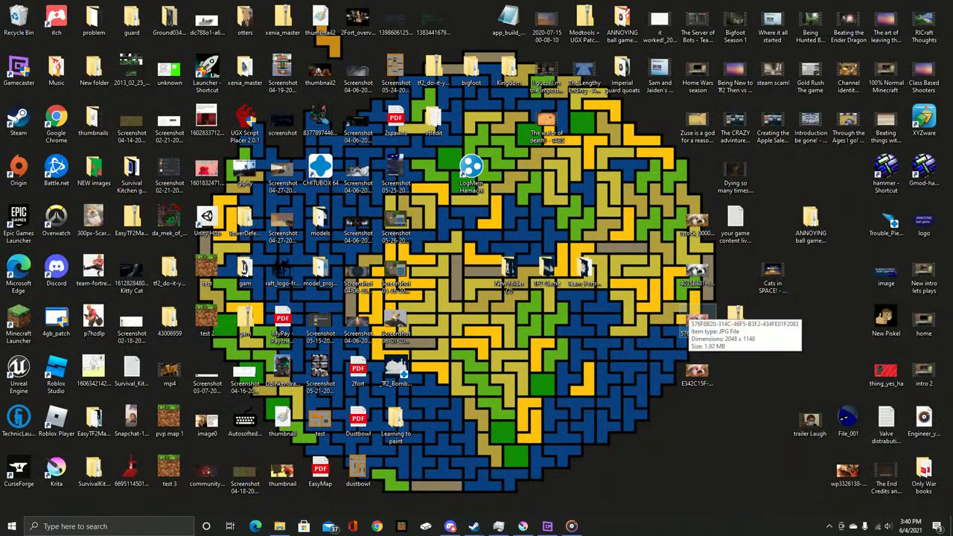
Minimize Groove Music and restore the Krita drawing
{"action": "key", "text": "alt+Tab"}
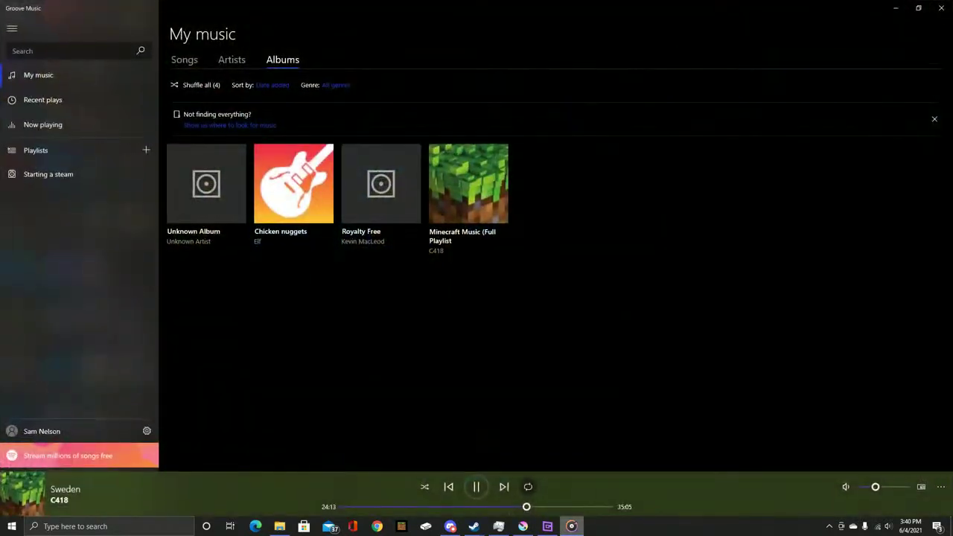
{"action": "left_click", "coordinate": [571, 526]}
{"action": "left_click", "coordinate": [523, 526]}
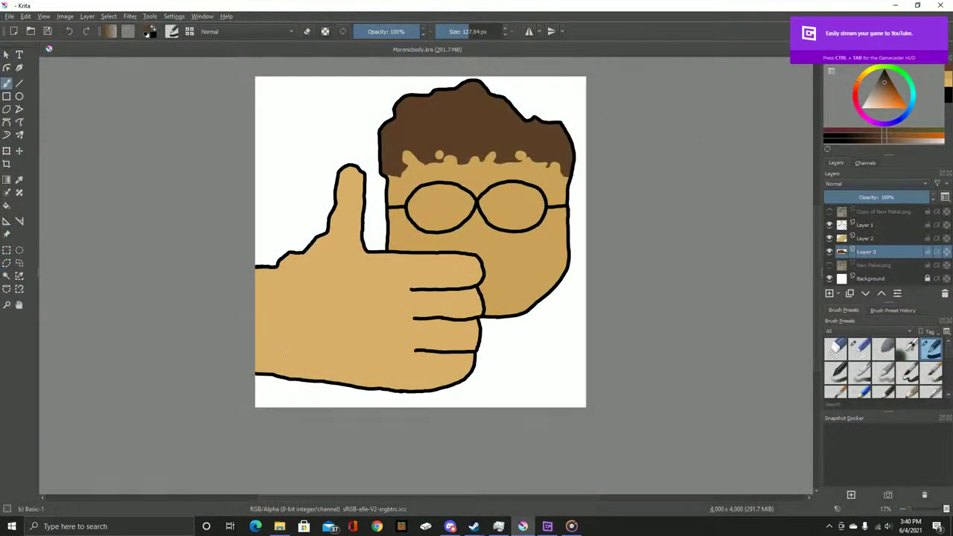
Set up a new 4000 × 4000 px, 100 ppi RGB/Alpha Custom Document via File > New
{"action": "key", "text": "alt+f"}
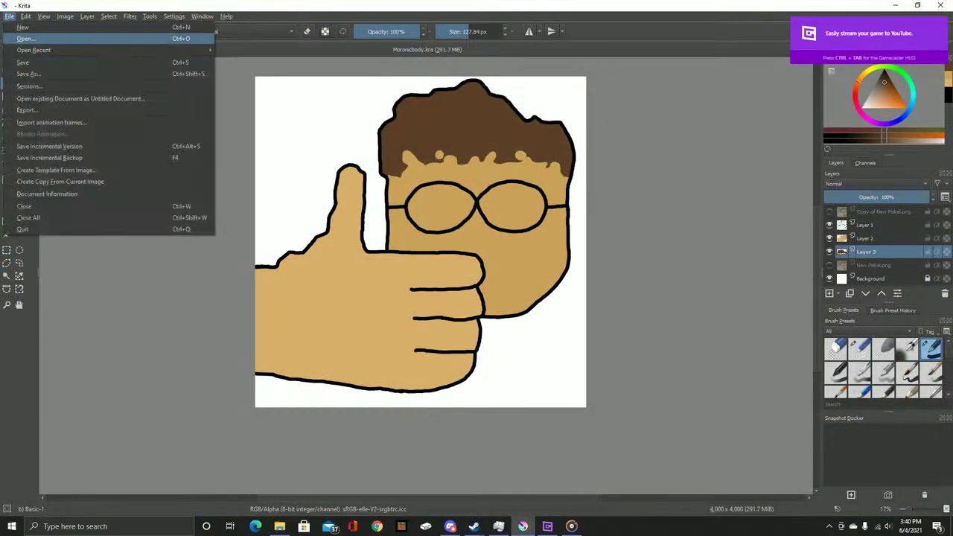
{"action": "key", "text": "Escape"}
{"action": "key", "text": "ctrl+o"}
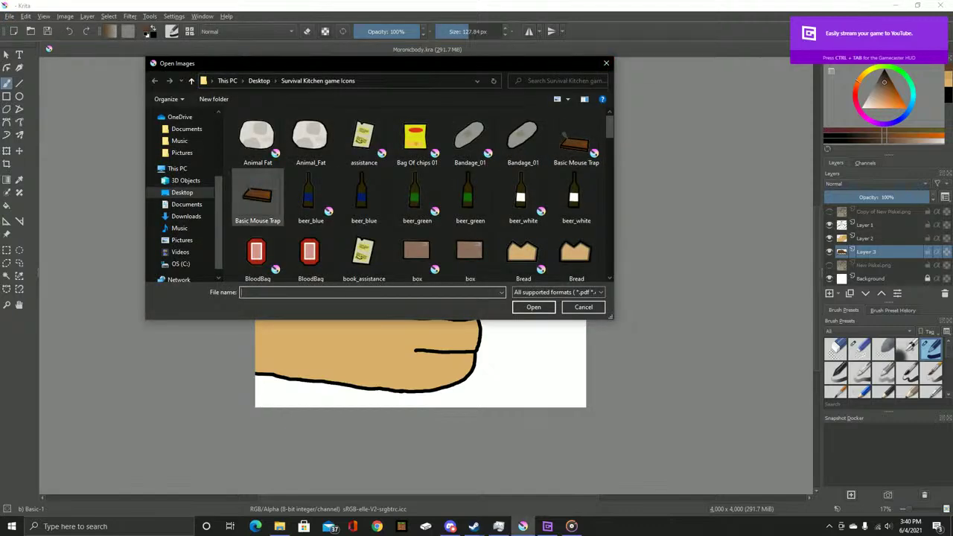
{"action": "left_click", "coordinate": [606, 62]}
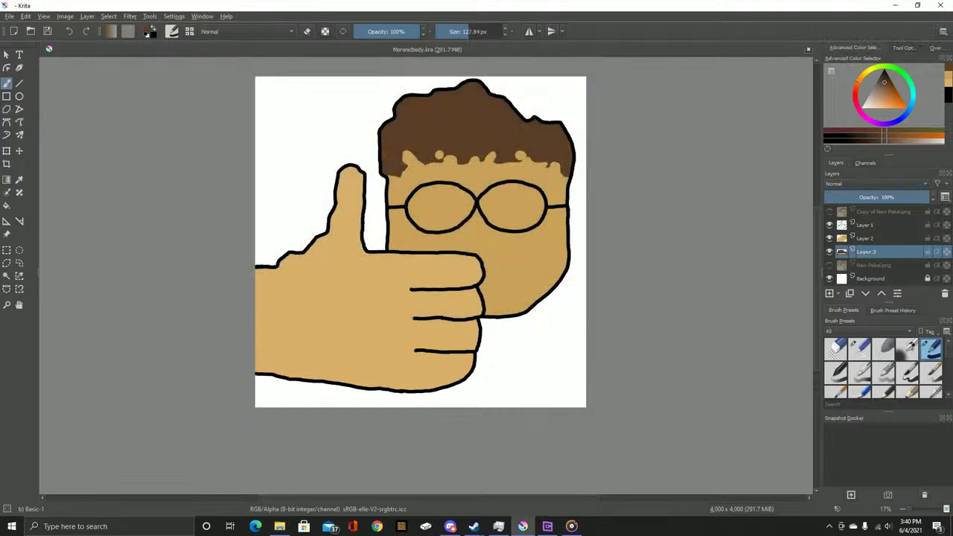
{"action": "left_click", "coordinate": [8, 16]}
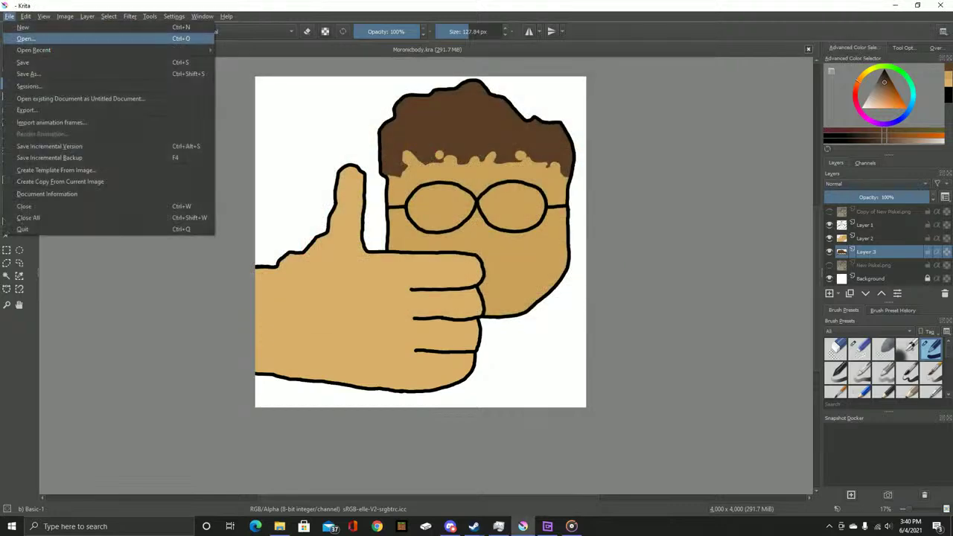
{"action": "left_click", "coordinate": [22, 27]}
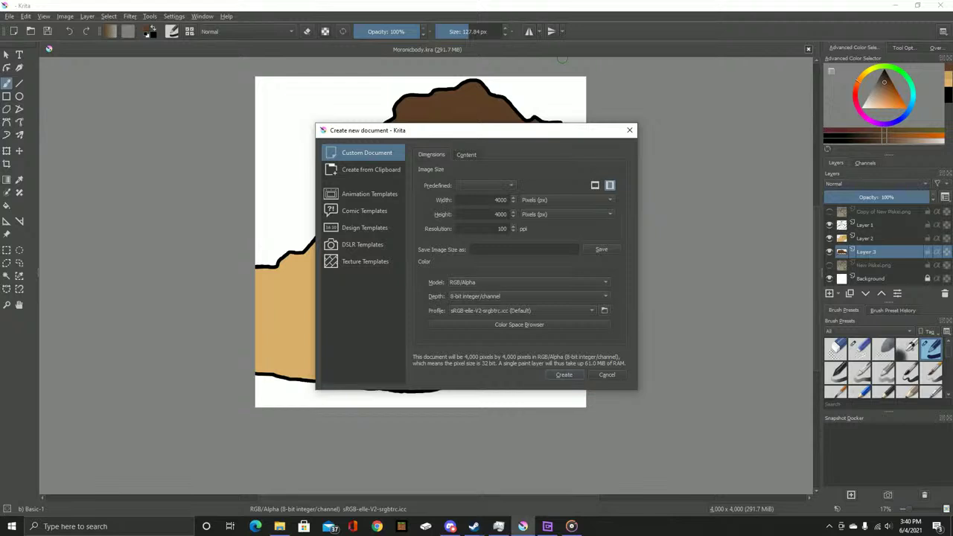
{"action": "key", "text": "Escape"}
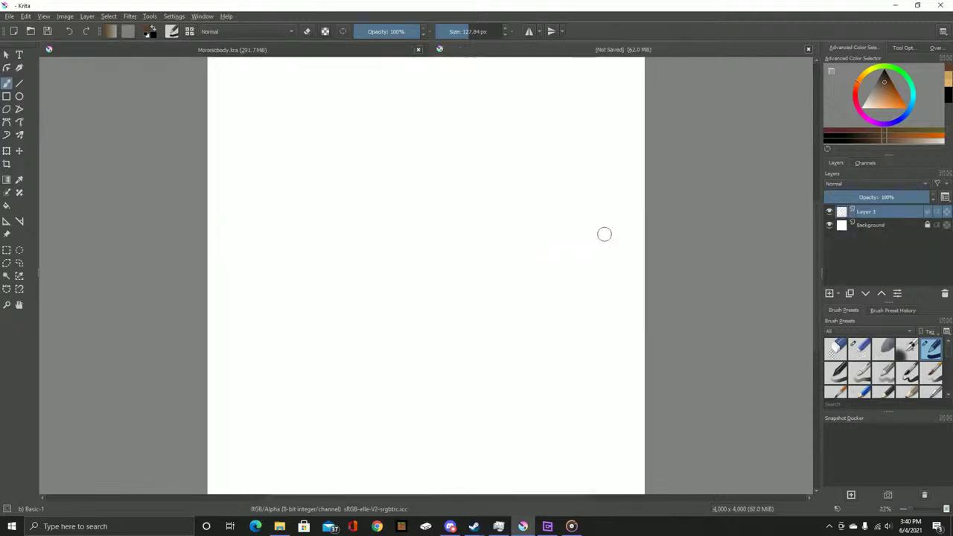
Preview the hamster screenshot in Photos, then drag it onto Krita's new canvas
{"action": "scroll", "coordinate": [502, 238], "scroll_direction": "down", "scroll_amount": 3}
{"action": "scroll", "coordinate": [473, 236], "scroll_direction": "up", "scroll_amount": 2}
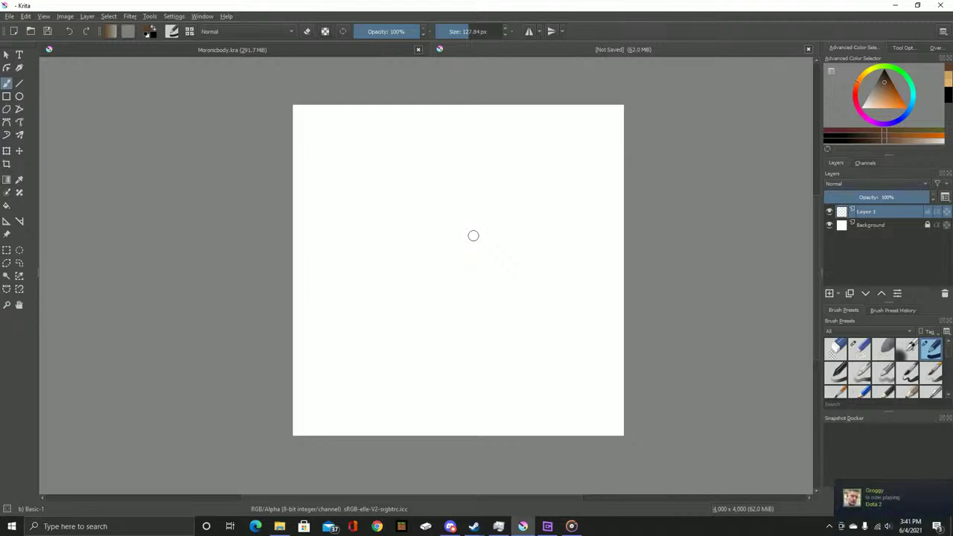
{"action": "left_click", "coordinate": [895, 6]}
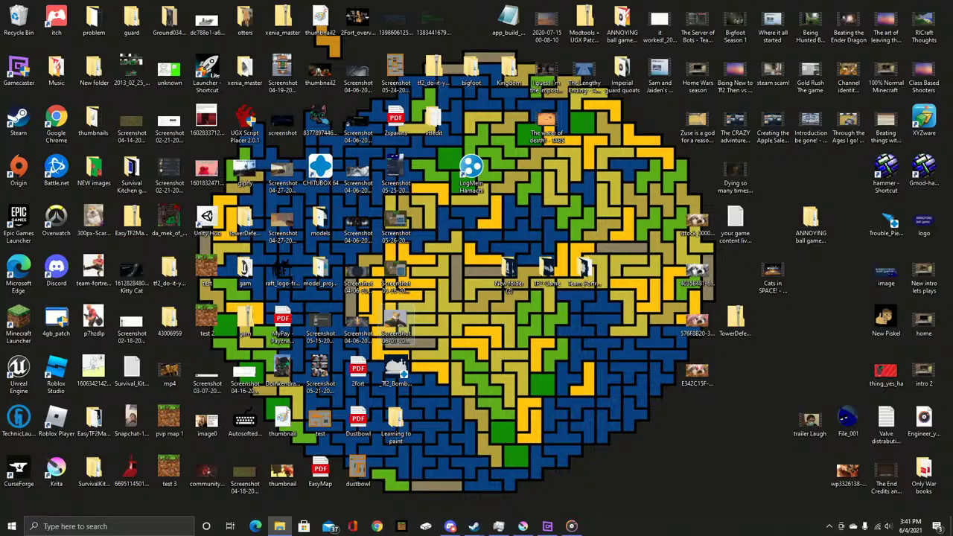
{"action": "double_click", "coordinate": [396, 323]}
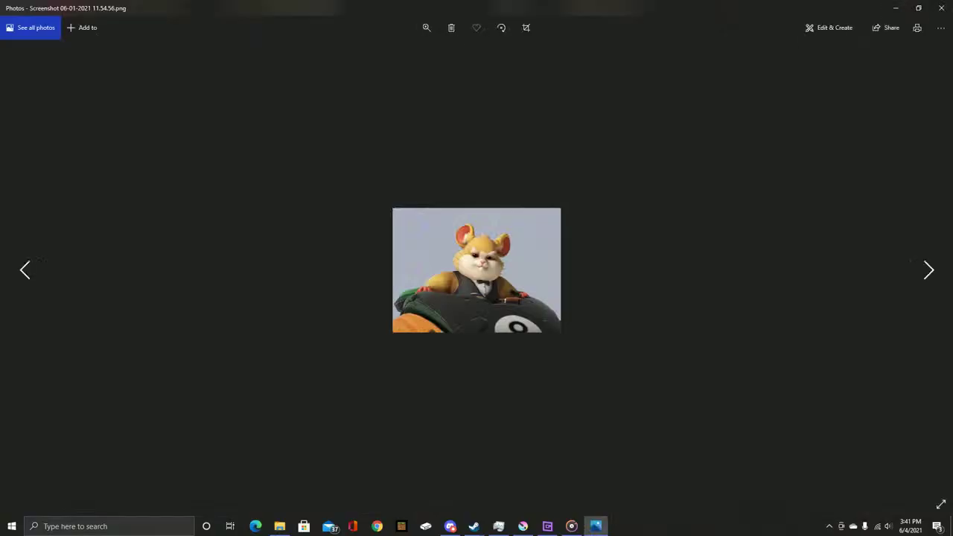
{"action": "left_click", "coordinate": [940, 7]}
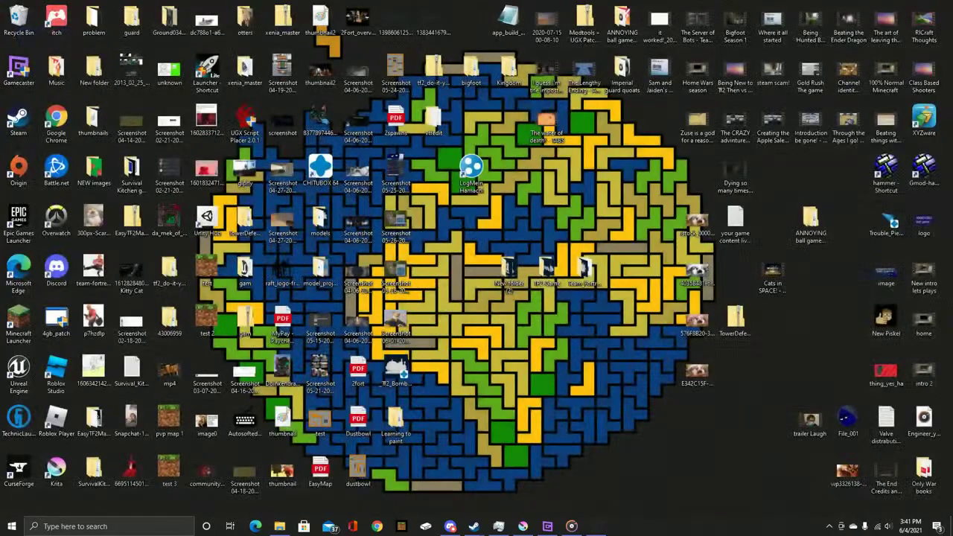
{"action": "left_click_drag", "start_coordinate": [574, 519], "coordinate": [476, 289]}
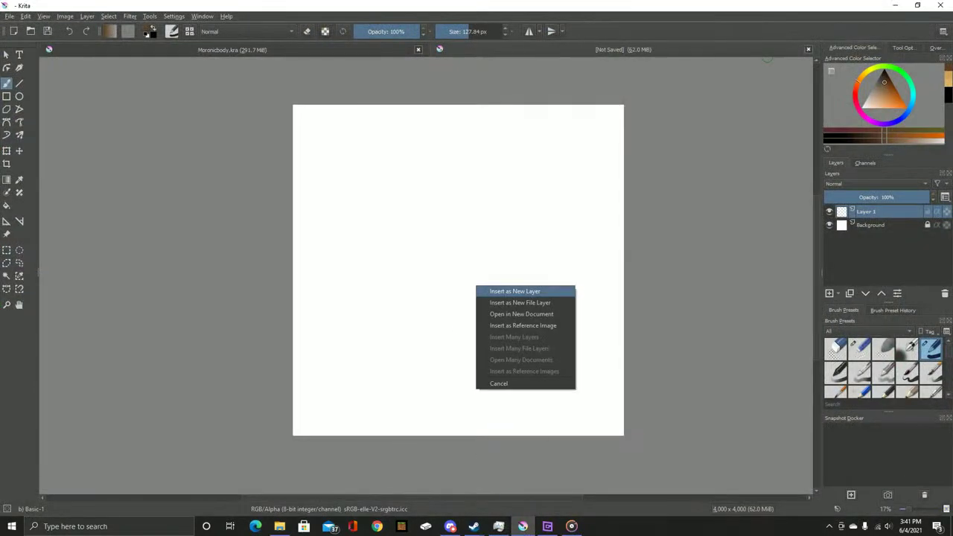
Insert the hamster screenshot as a new layer and scale it to the canvas width
{"action": "left_click", "coordinate": [510, 291]}
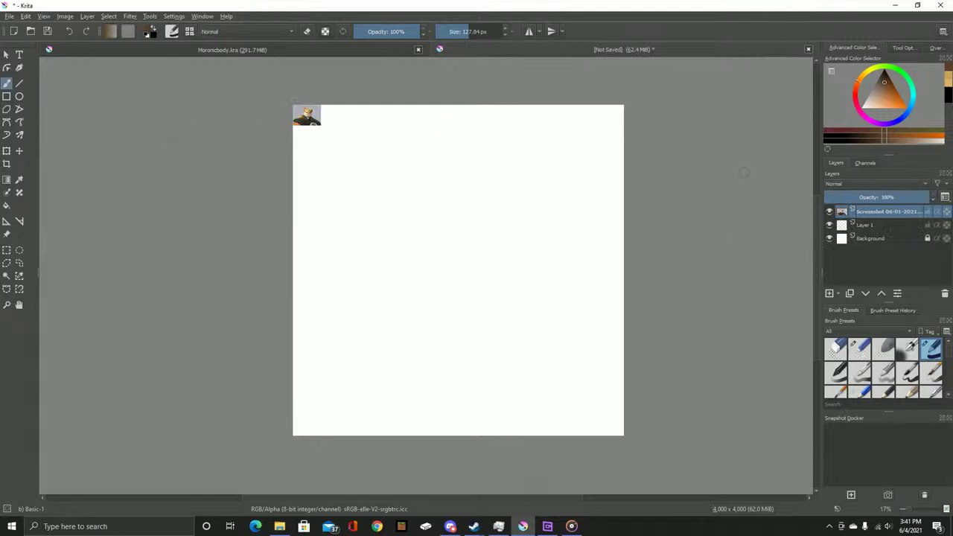
{"action": "key", "text": "1"}
{"action": "key", "text": "minus"}
{"action": "key", "text": "minus"}
{"action": "key", "text": "minus"}
{"action": "key", "text": "minus"}
{"action": "key", "text": "minus"}
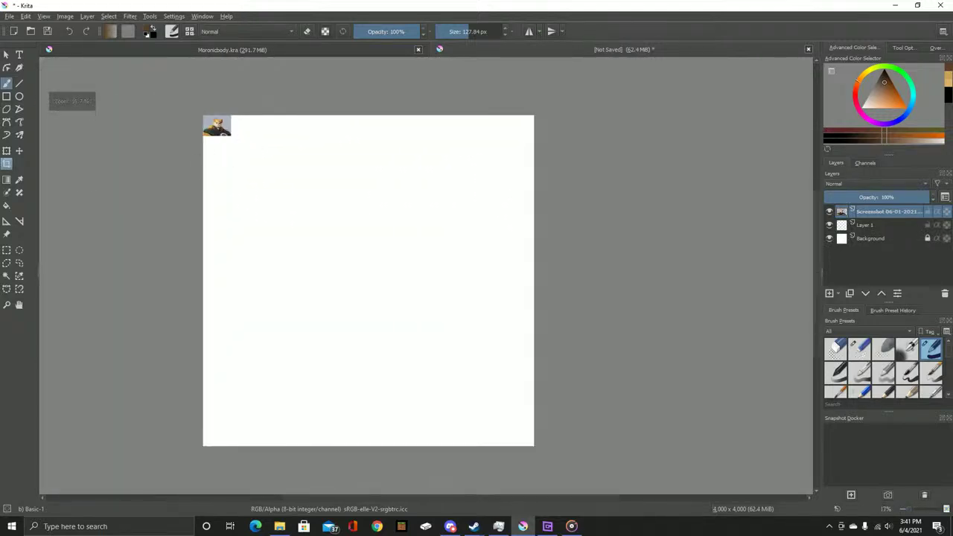
{"action": "key", "text": "ctrl+t"}
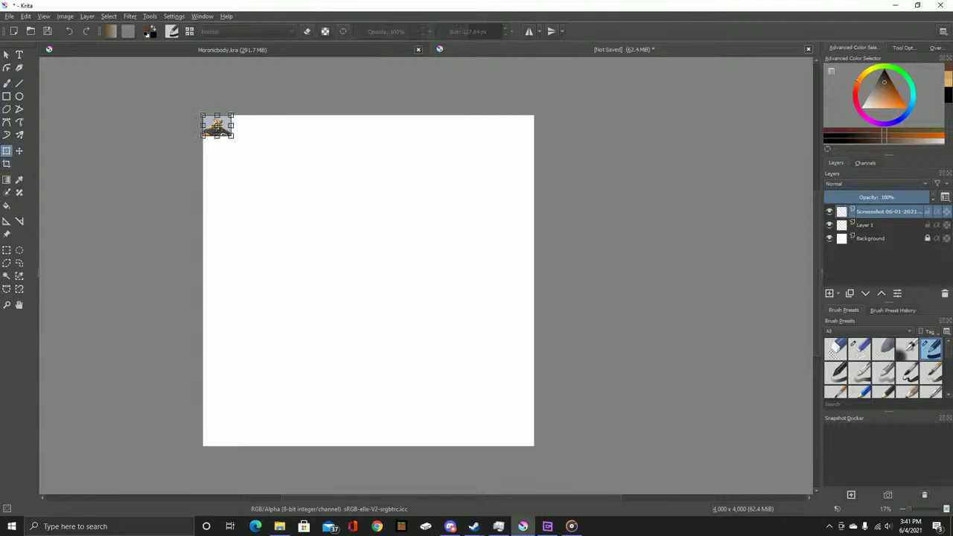
{"action": "left_click_drag", "start_coordinate": [233, 136], "coordinate": [532, 349]}
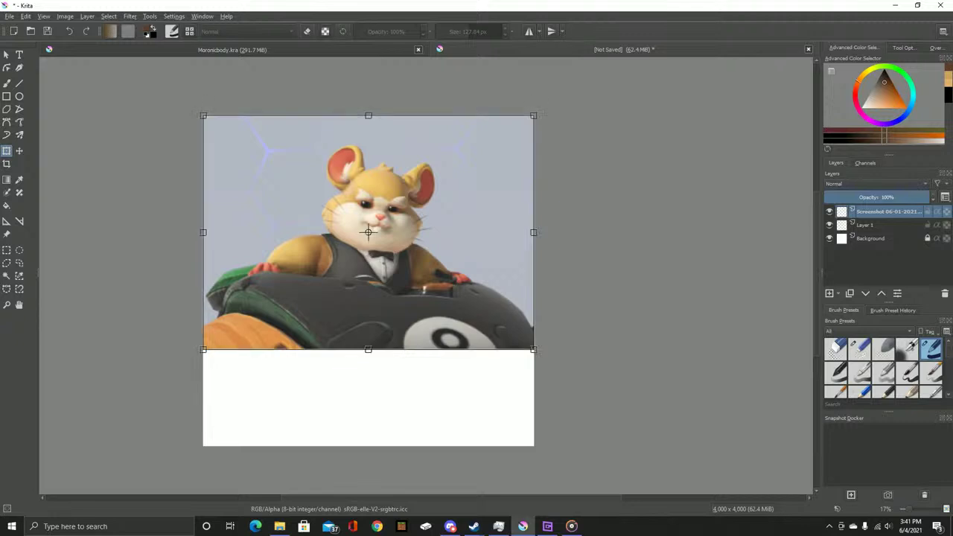
Commit the hamster resize, then move the hamster image down to the canvas bottom
{"action": "left_click", "coordinate": [7, 84]}
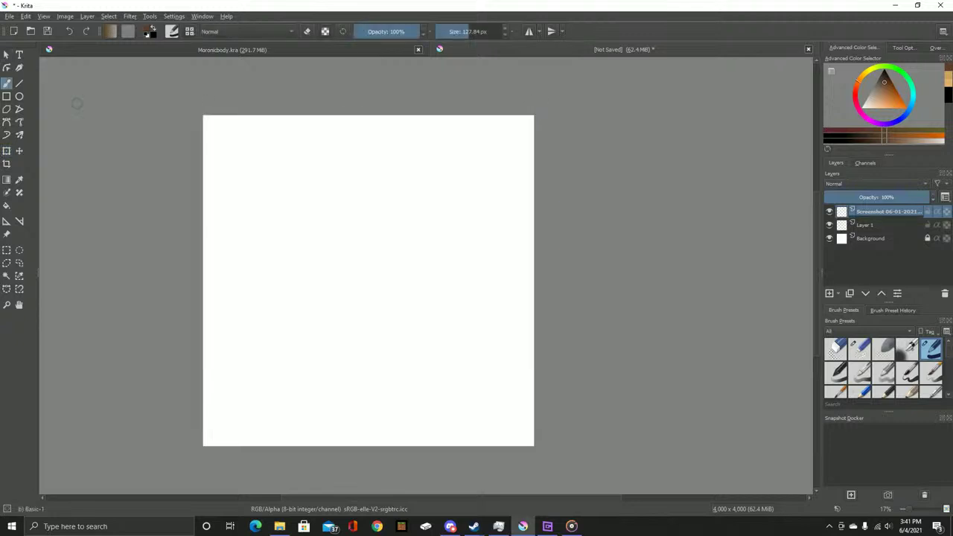
{"action": "scroll", "coordinate": [348, 189], "scroll_direction": "up", "scroll_amount": 3}
{"action": "scroll", "coordinate": [348, 188], "scroll_direction": "down", "scroll_amount": 5}
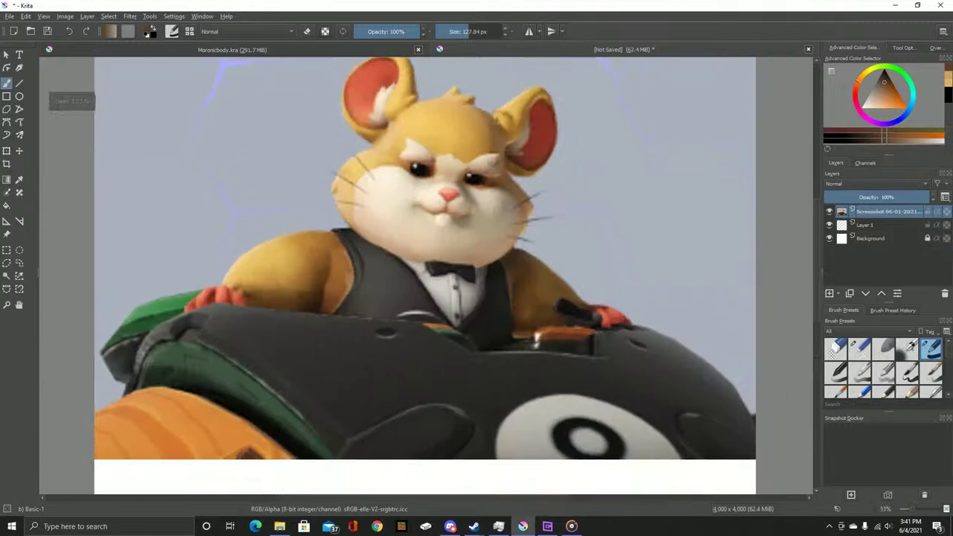
{"action": "scroll", "coordinate": [362, 165], "scroll_direction": "up", "scroll_amount": 2}
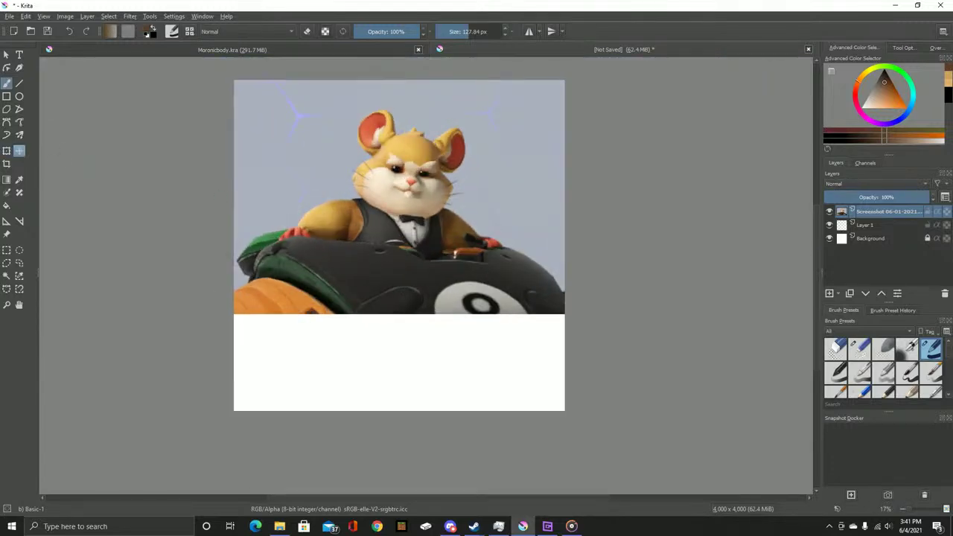
{"action": "left_click", "coordinate": [7, 151]}
{"action": "left_click_drag", "start_coordinate": [399, 224], "coordinate": [399, 323]}
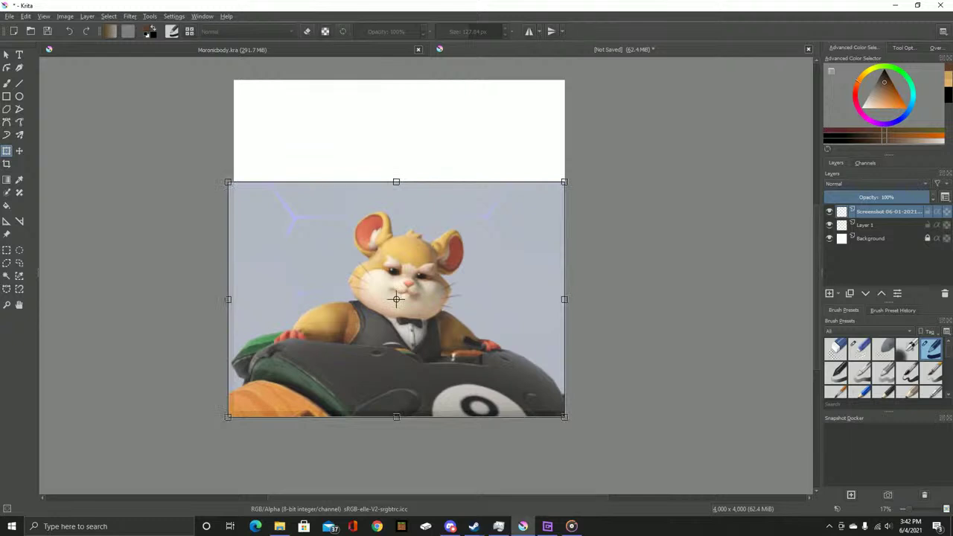
{"action": "key", "text": "b"}
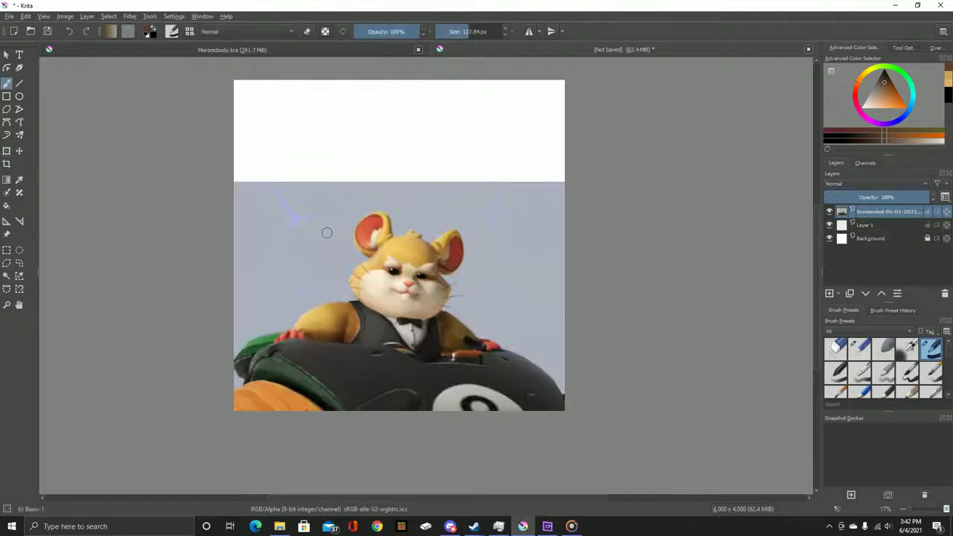
Check the whole hamster, then minimize Krita and restore the Day 1 folder window
{"action": "scroll", "coordinate": [326, 232], "scroll_direction": "up", "scroll_amount": 4}
{"action": "scroll", "coordinate": [436, 191], "scroll_direction": "down", "scroll_amount": 5}
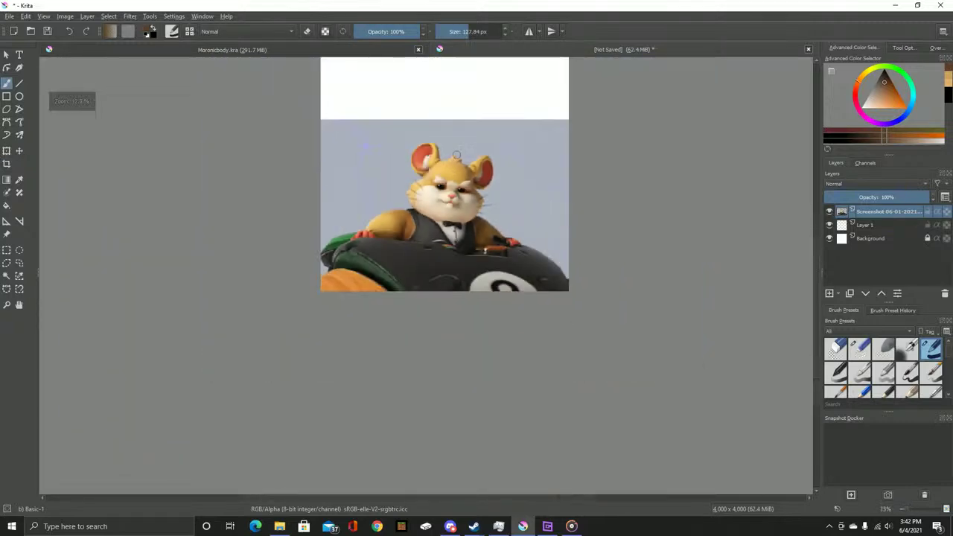
{"action": "scroll", "coordinate": [350, 233], "scroll_direction": "up", "scroll_amount": 5}
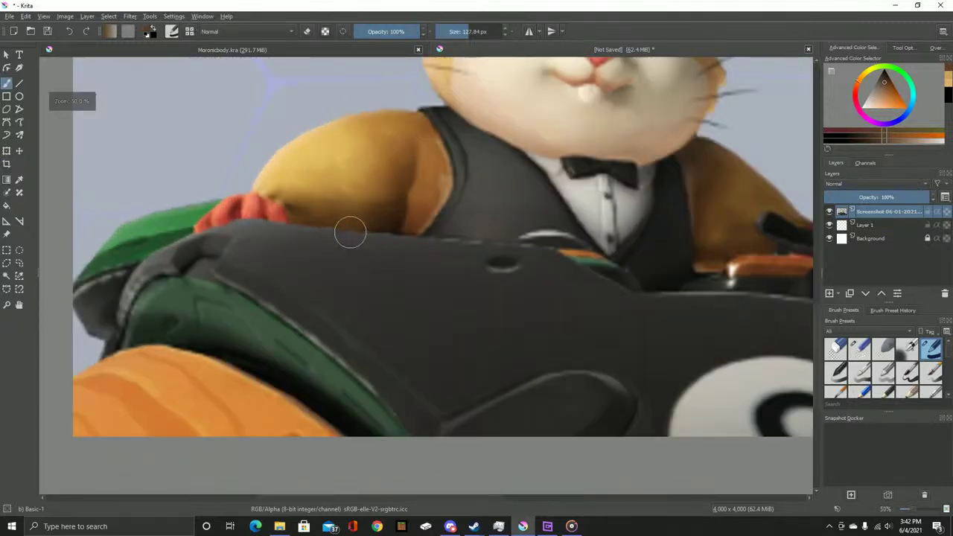
{"action": "scroll", "coordinate": [350, 232], "scroll_direction": "down", "scroll_amount": 1}
{"action": "left_click_drag", "start_coordinate": [351, 234], "coordinate": [374, 312]}
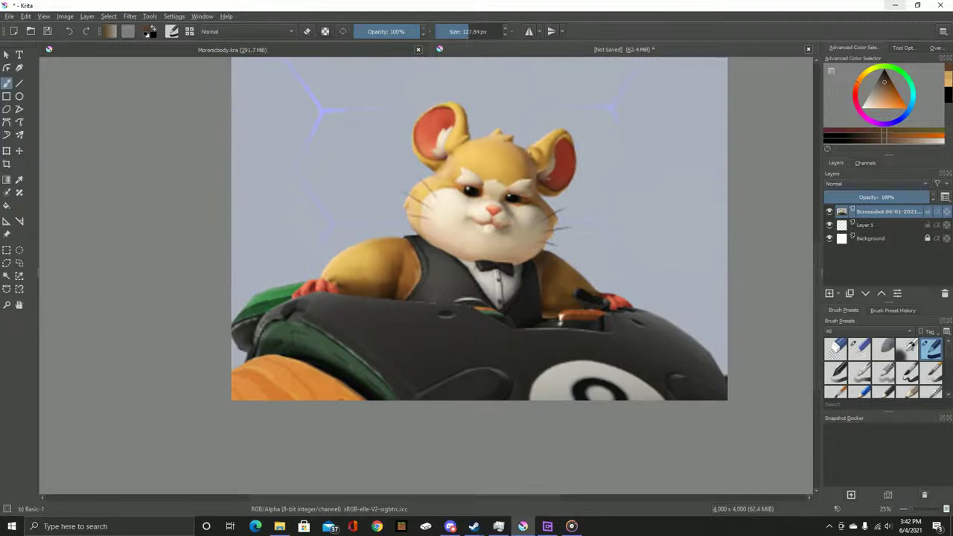
{"action": "left_click", "coordinate": [895, 5]}
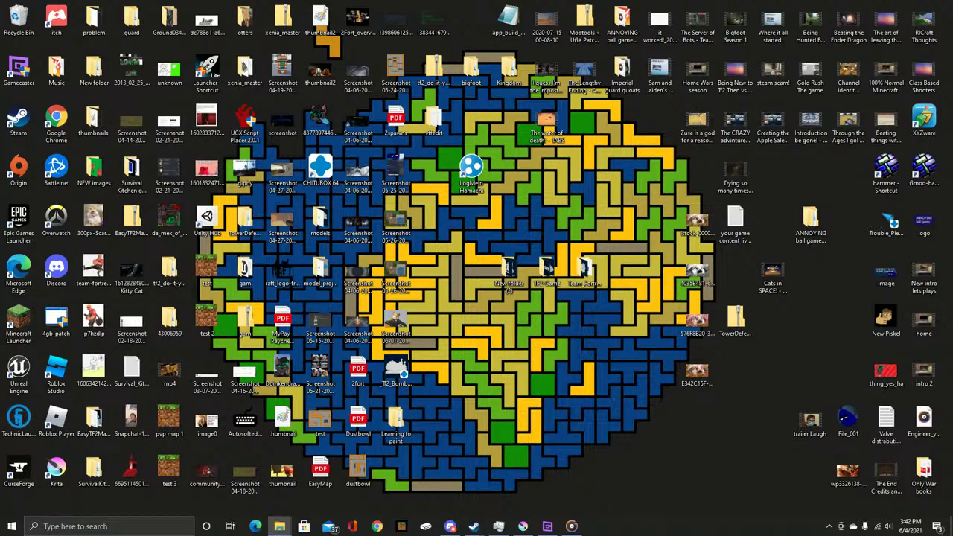
{"action": "left_click", "coordinate": [279, 526]}
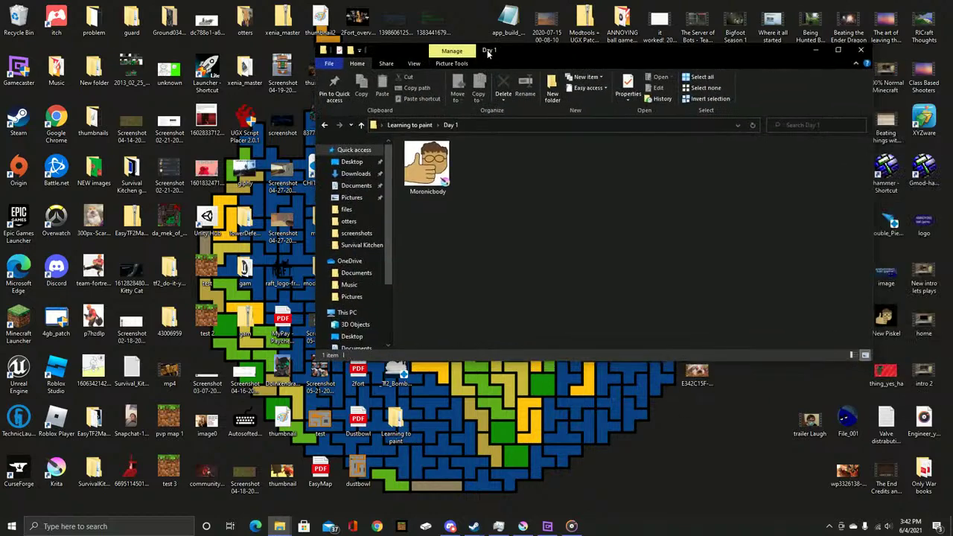
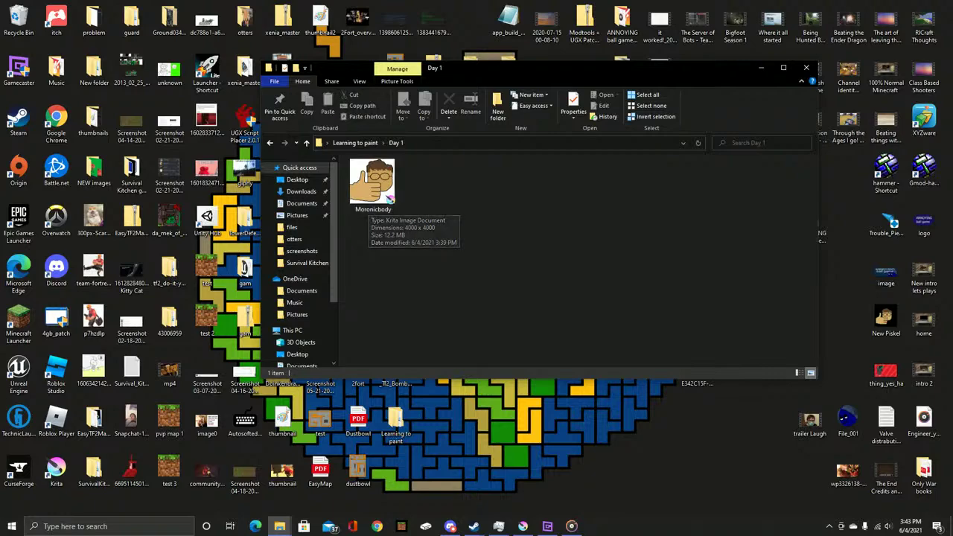
Close the Day 1 folder window and bring the Krita hamster drawing back to the front
{"action": "left_click", "coordinate": [806, 67]}
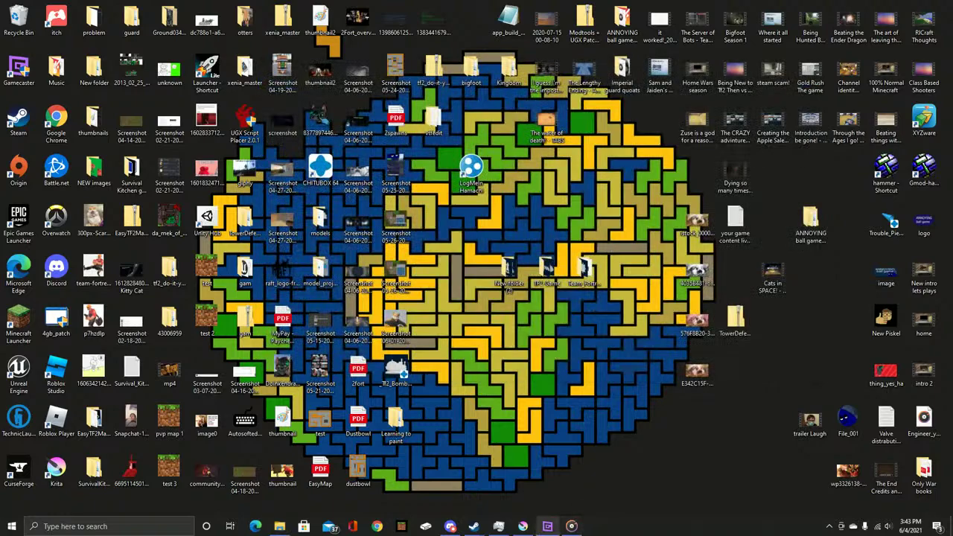
{"action": "left_click", "coordinate": [522, 526]}
Select Layer 1, sample the hamster's pinkish-grey nose colour and shrink the brush
{"action": "scroll", "coordinate": [296, 237], "scroll_direction": "up", "scroll_amount": 1}
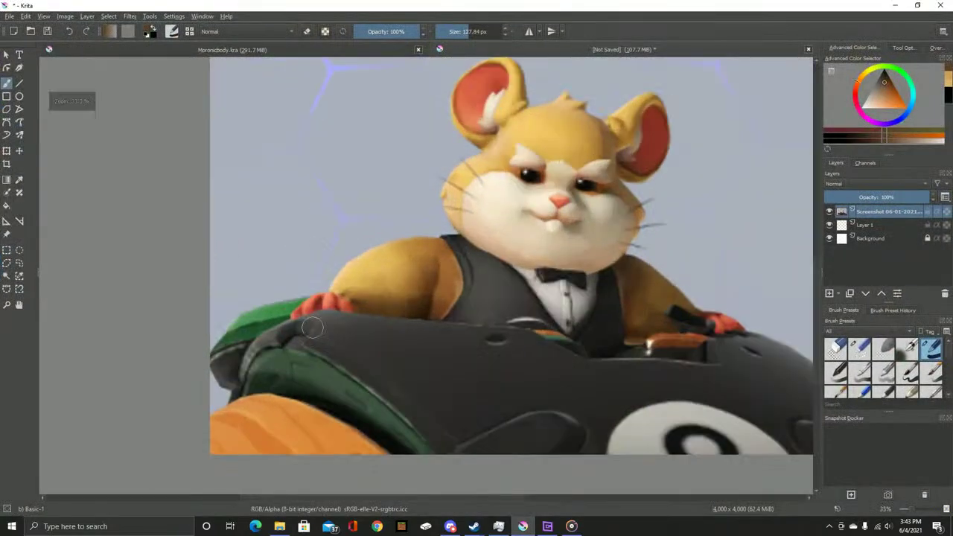
{"action": "scroll", "coordinate": [239, 399], "scroll_direction": "up", "scroll_amount": 1}
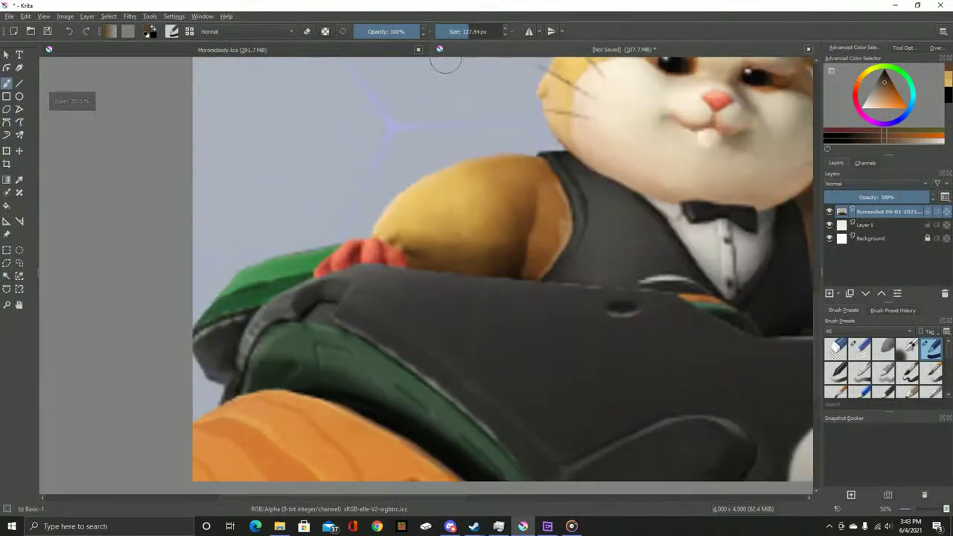
{"action": "left_click", "coordinate": [867, 225]}
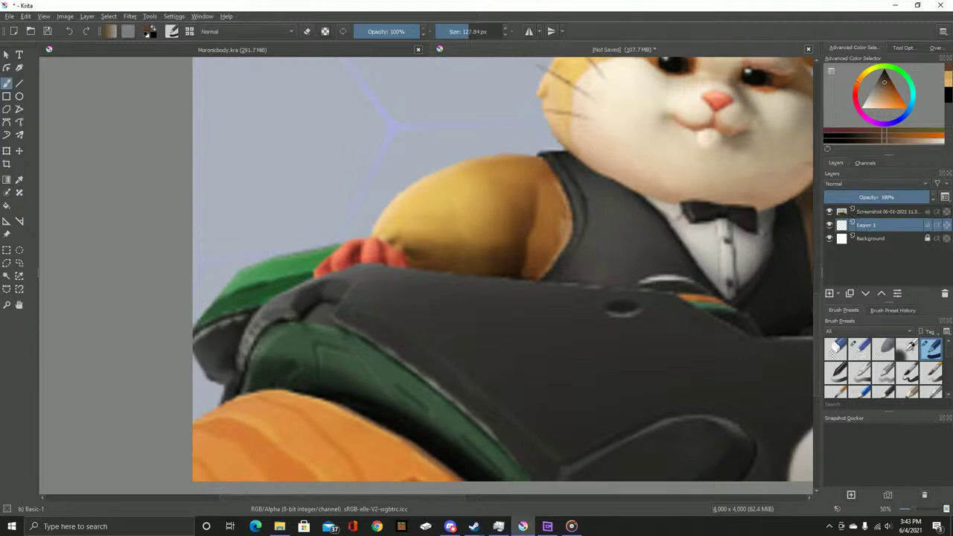
{"action": "left_click", "coordinate": [733, 95], "text": "ctrl"}
{"action": "key", "text": "bracketleft"}
{"action": "key", "text": "bracketleft"}
{"action": "key", "text": "bracketleft"}
{"action": "key", "text": "bracketleft"}
{"action": "key", "text": "bracketleft"}
{"action": "key", "text": "bracketleft"}
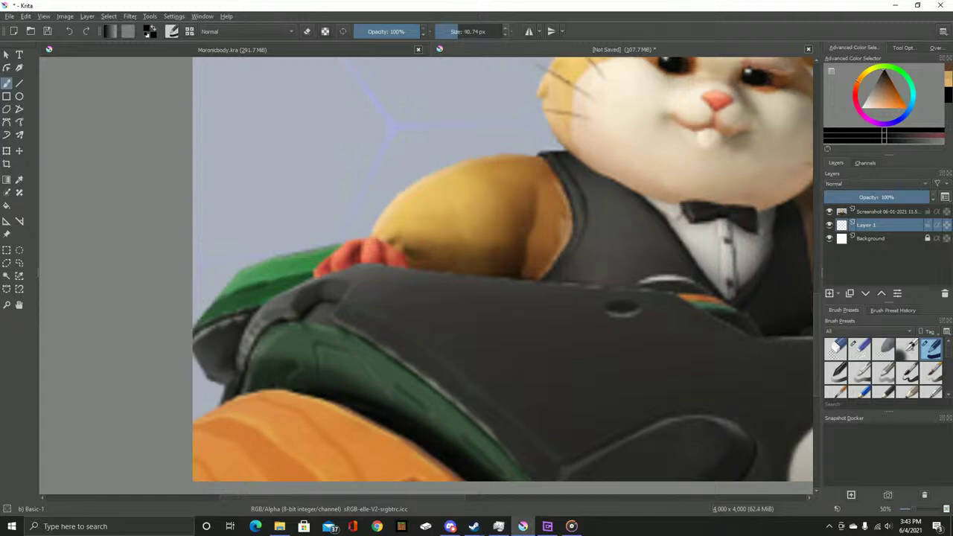
Fade the Screenshot reference layer to 37% opacity
{"action": "right_click", "coordinate": [870, 211]}
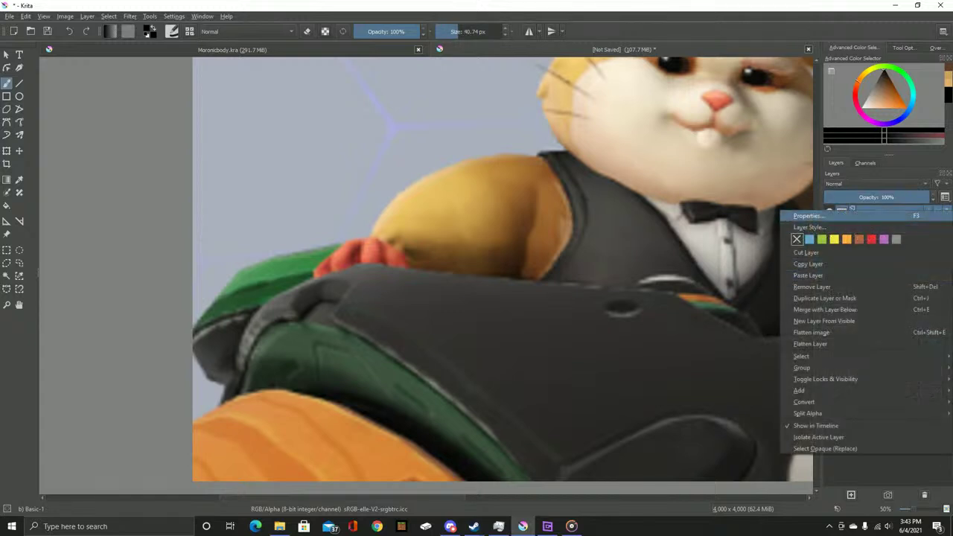
{"action": "left_click", "coordinate": [807, 215]}
{"action": "left_click_drag", "start_coordinate": [459, 222], "coordinate": [413, 222]}
{"action": "left_click", "coordinate": [548, 307]}
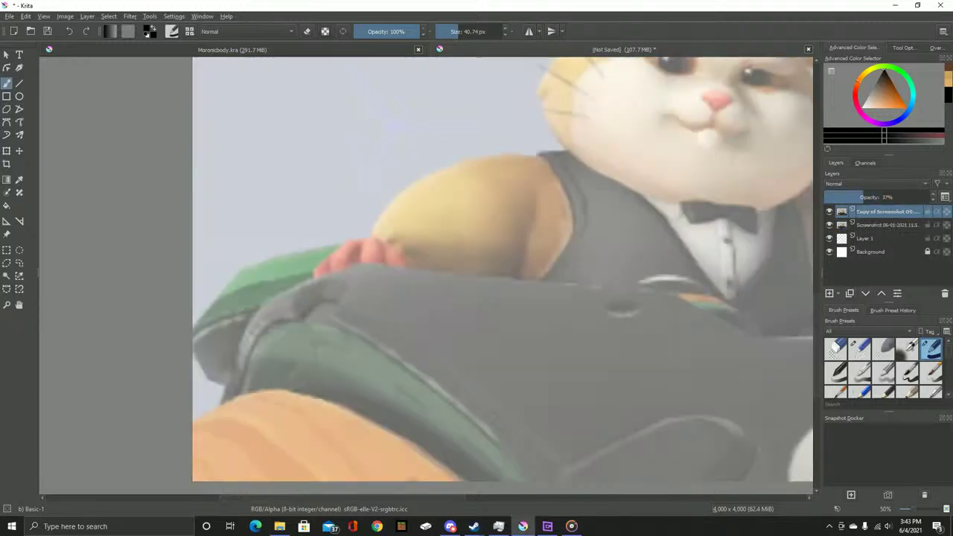
Set the Copy of Screenshot layer to 100% opacity and hide it, then minimize Krita
{"action": "right_click", "coordinate": [841, 211]}
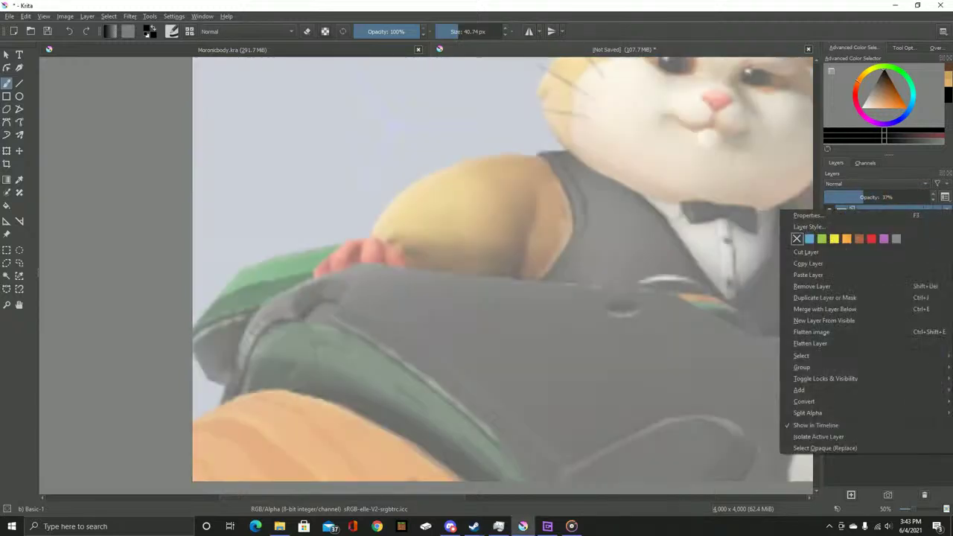
{"action": "left_click", "coordinate": [807, 215]}
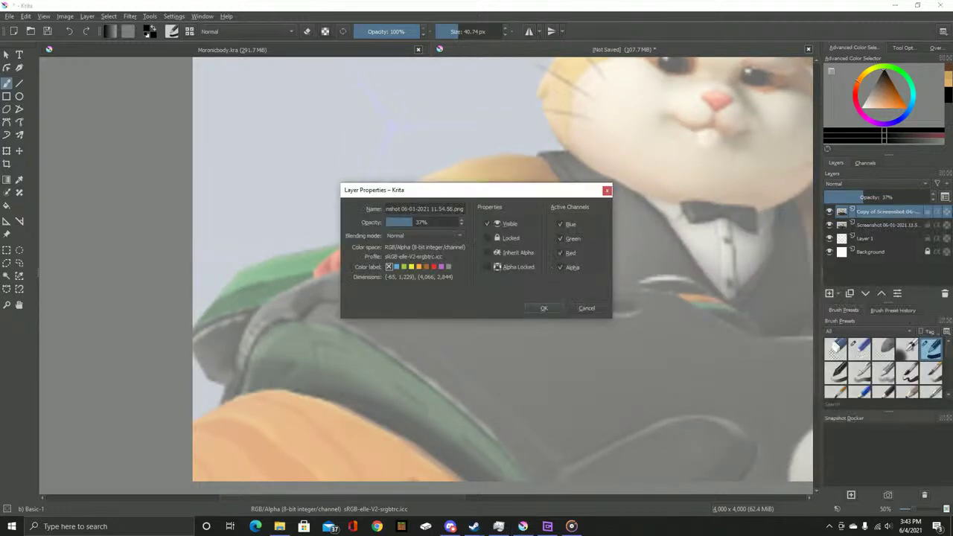
{"action": "key", "text": "Tab"}
{"action": "type", "text": "100"}
{"action": "key", "text": "Return"}
{"action": "left_click", "coordinate": [829, 212]}
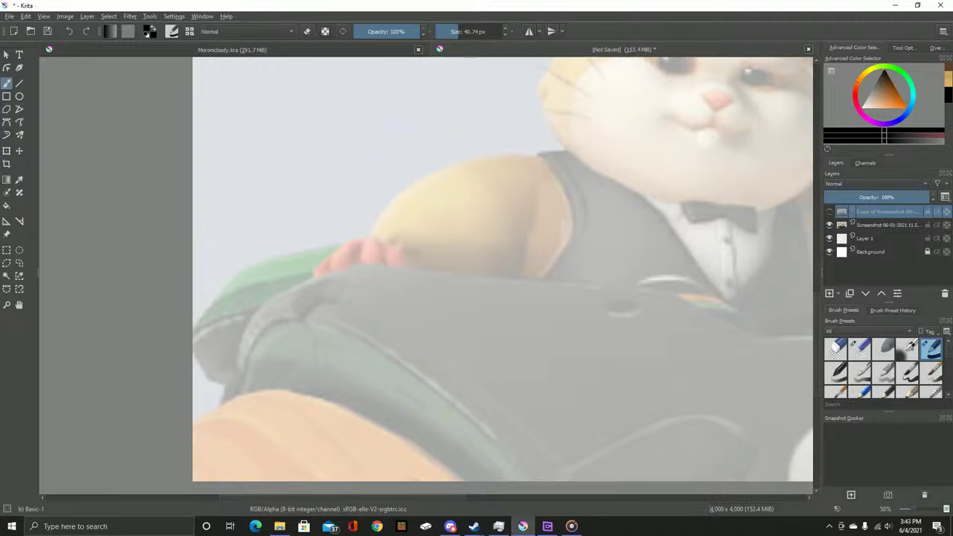
{"action": "left_click", "coordinate": [865, 238]}
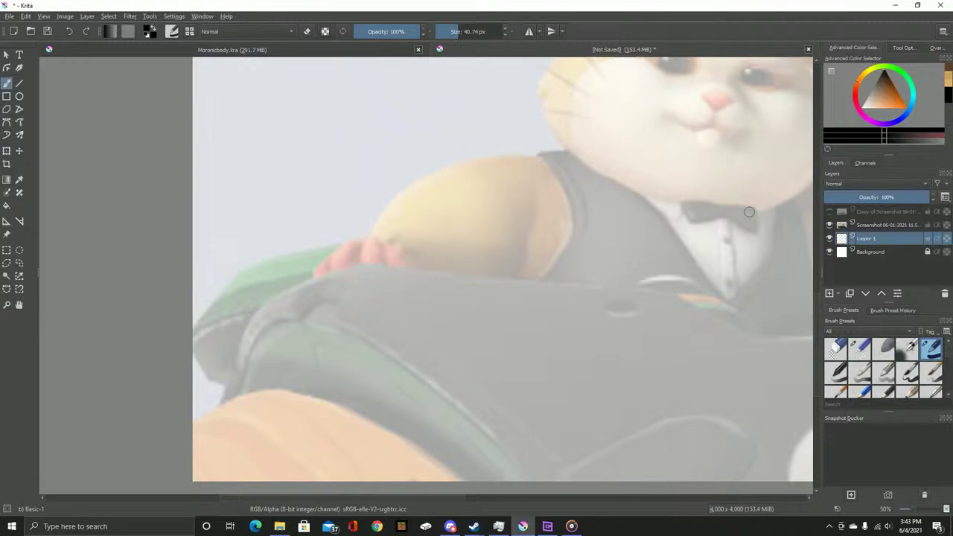
{"action": "left_click", "coordinate": [895, 5]}
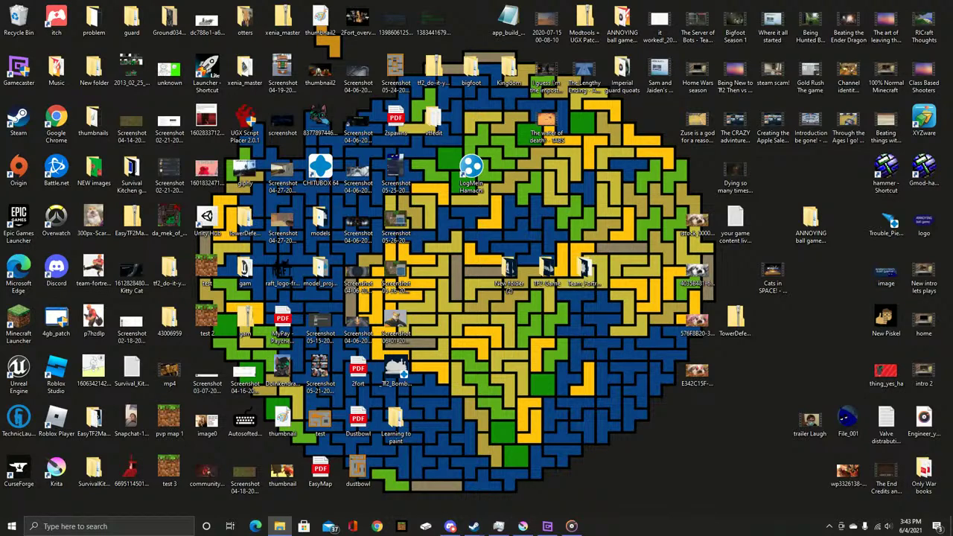
Look through the TF2-Game folder and the orange maze screenshot in Photos, closing both
{"action": "double_click", "coordinate": [547, 274]}
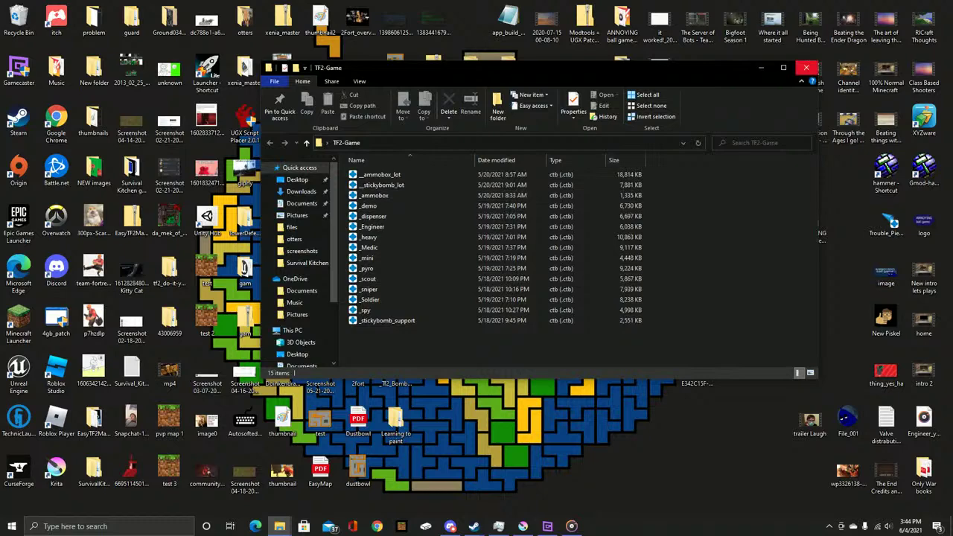
{"action": "left_click", "coordinate": [806, 68]}
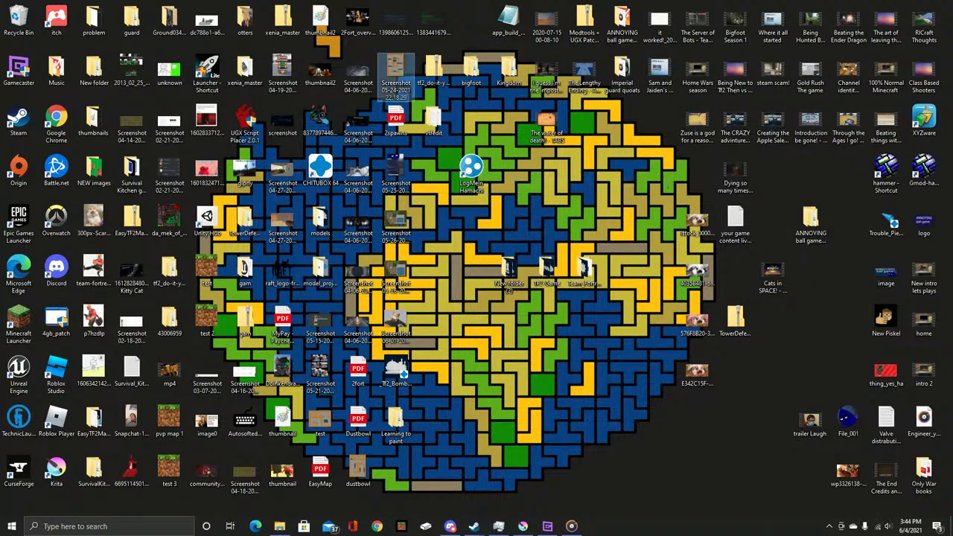
{"action": "double_click", "coordinate": [395, 70]}
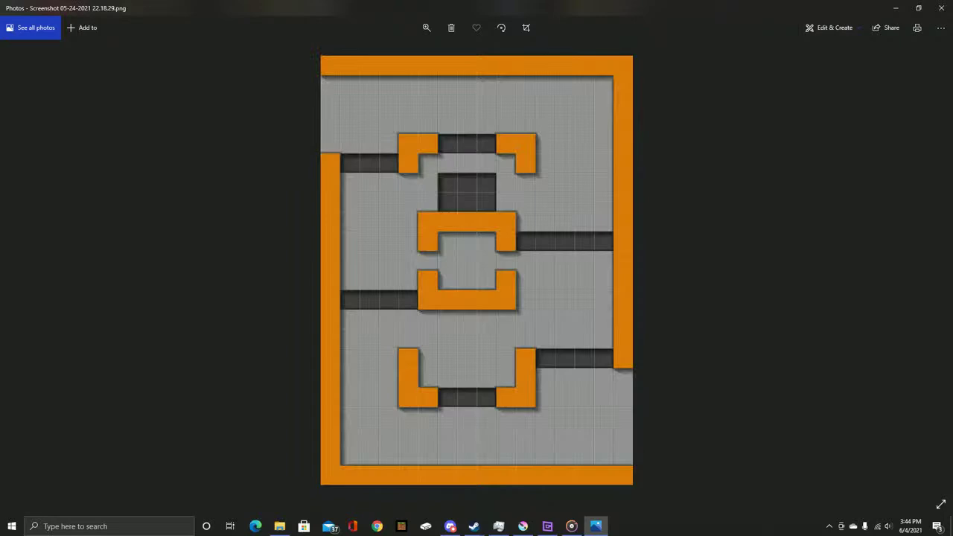
{"action": "left_click", "coordinate": [940, 8]}
{"action": "mouse_move", "coordinate": [498, 526]}
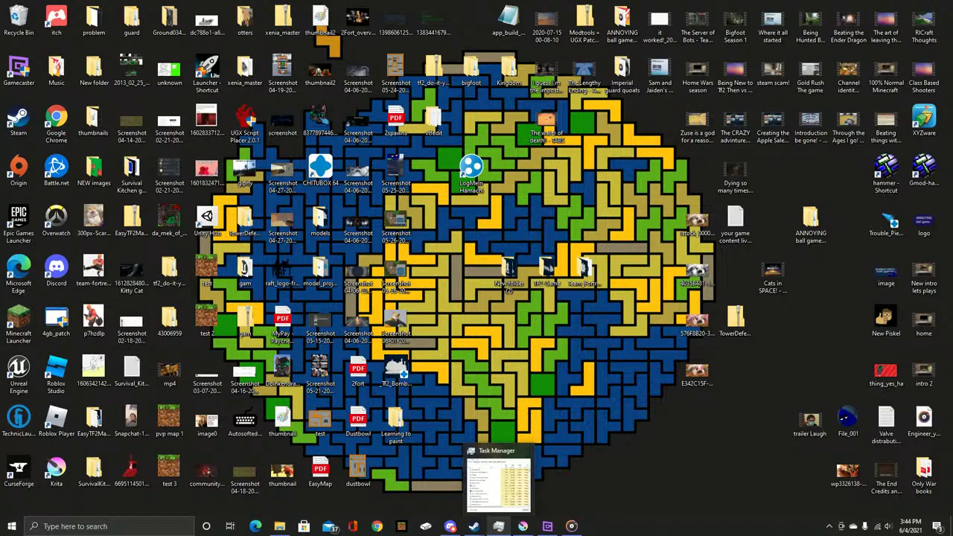
Back in Krita, paint a dark trial stroke at the image's lower-left edge
{"action": "left_click", "coordinate": [522, 526]}
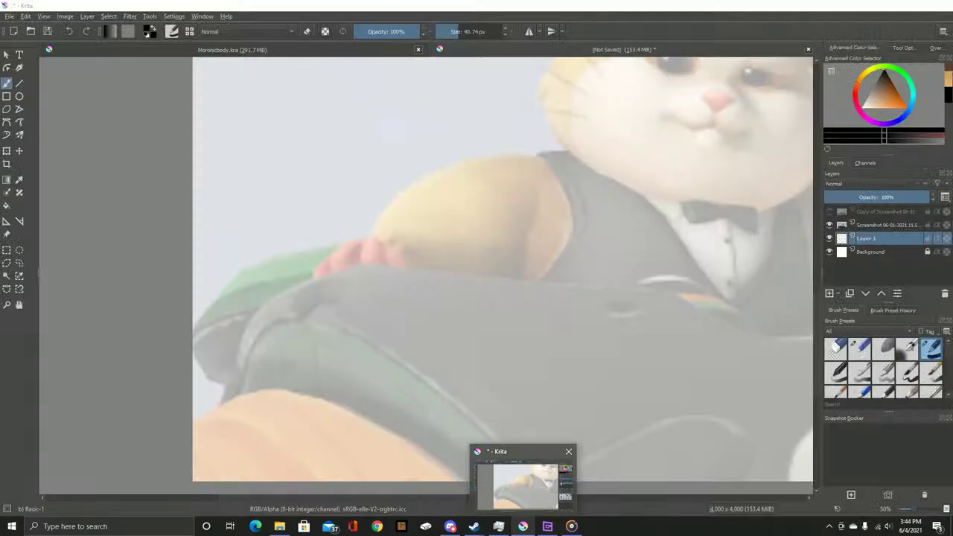
{"action": "scroll", "coordinate": [225, 416], "scroll_direction": "up", "scroll_amount": 3}
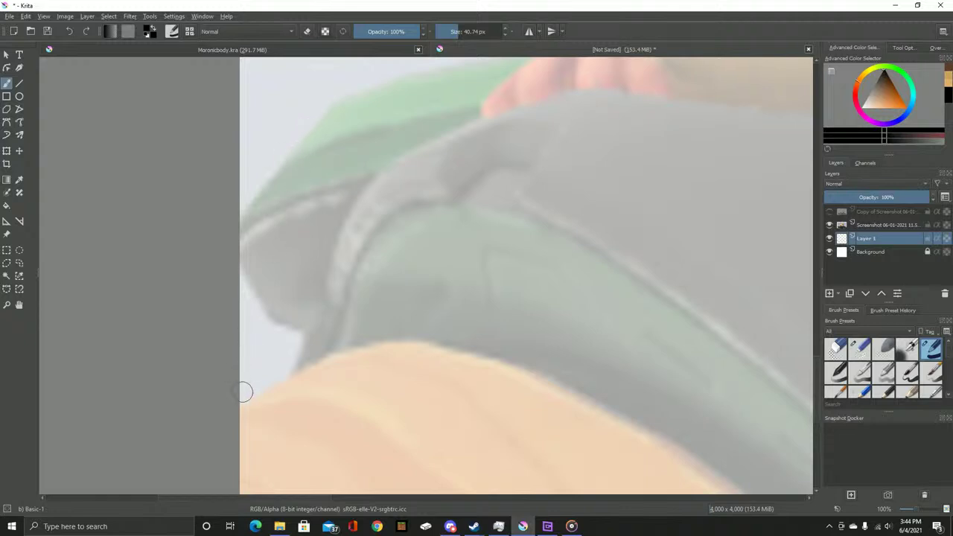
{"action": "mouse_move", "coordinate": [240, 409]}
{"action": "left_mouse_down"}
{"action": "mouse_move", "coordinate": [288, 364]}
{"action": "mouse_move", "coordinate": [280, 373]}
{"action": "mouse_move", "coordinate": [385, 352]}
{"action": "mouse_move", "coordinate": [323, 406]}
{"action": "mouse_move", "coordinate": [336, 362]}
{"action": "mouse_move", "coordinate": [410, 340]}
{"action": "mouse_move", "coordinate": [366, 330]}
{"action": "left_mouse_up"}
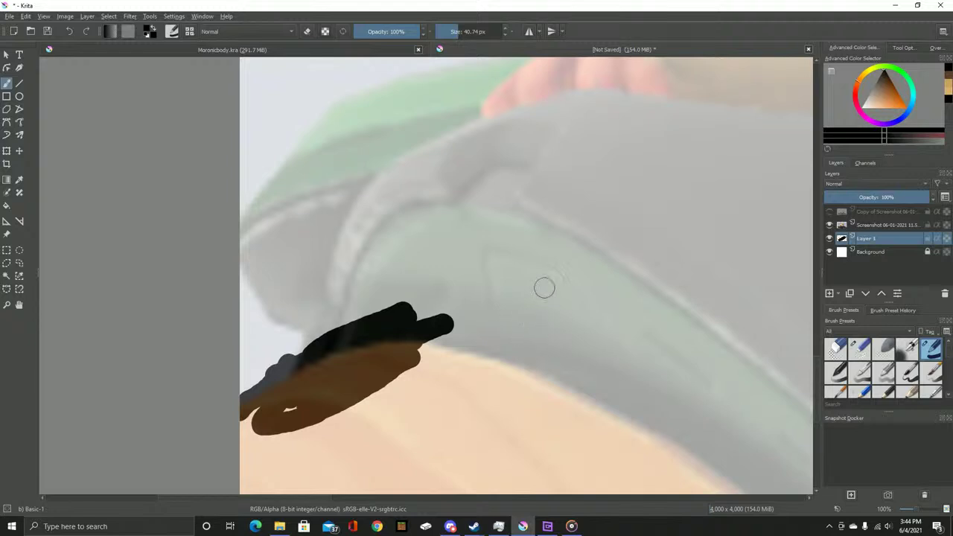
Reorder the layers so Layer 1 sits above both screenshot layers, using Edit > Undo/Redo
{"action": "mouse_move", "coordinate": [855, 135]}
{"action": "scroll", "coordinate": [371, 354], "scroll_direction": "up", "scroll_amount": 3}
{"action": "left_click", "coordinate": [886, 211]}
{"action": "left_click_drag", "start_coordinate": [885, 212], "coordinate": [873, 238]}
{"action": "left_click", "coordinate": [886, 211]}
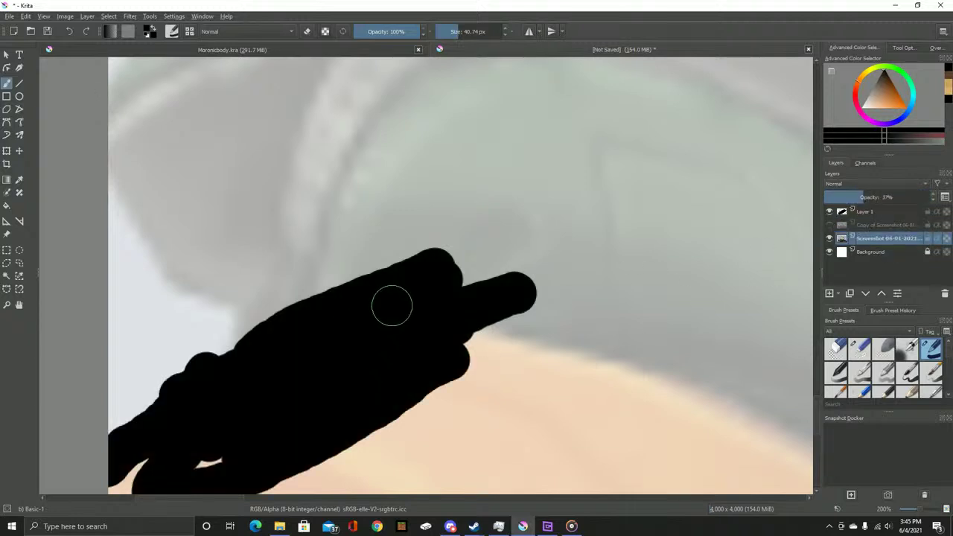
{"action": "left_click_drag", "start_coordinate": [392, 304], "coordinate": [575, 237]}
{"action": "key", "text": "ctrl+z"}
{"action": "key", "text": "ctrl+z"}
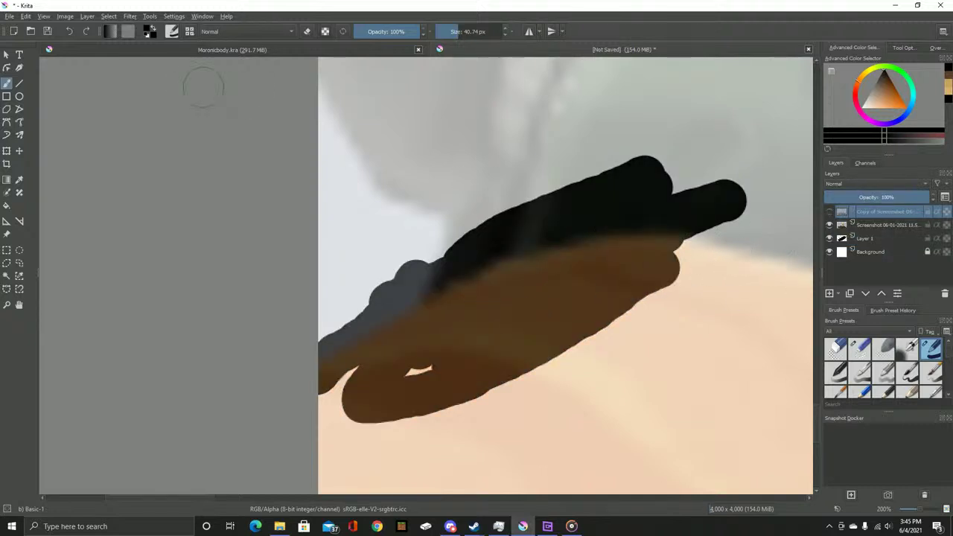
{"action": "left_click", "coordinate": [26, 16]}
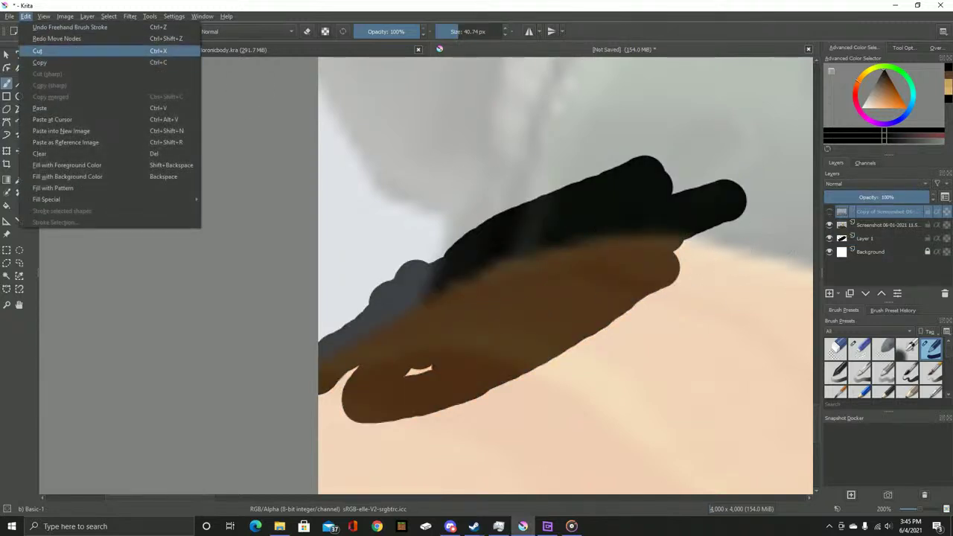
{"action": "left_click", "coordinate": [57, 38]}
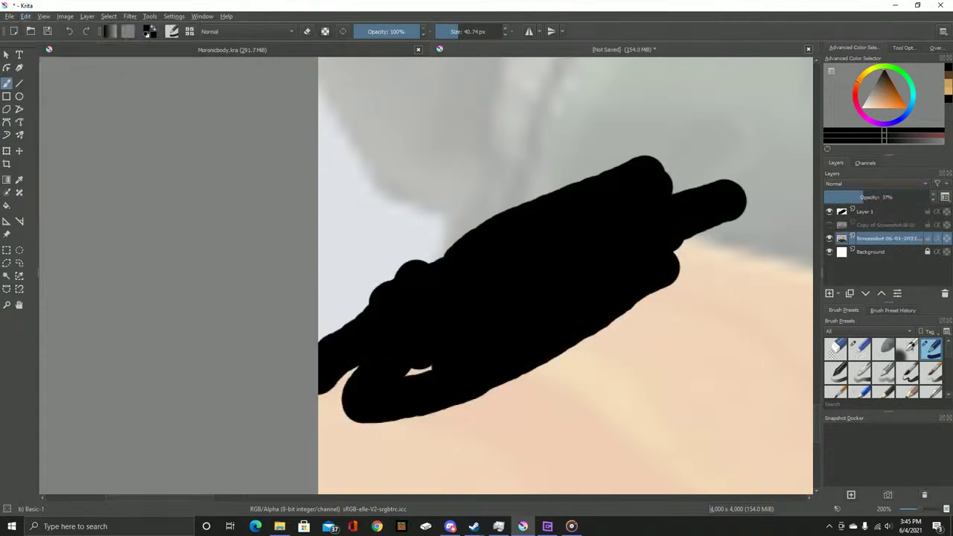
Test a 520 px eraser on the reference, then undo it and zoom out slightly
{"action": "left_click", "coordinate": [858, 348]}
{"action": "left_click", "coordinate": [487, 31]}
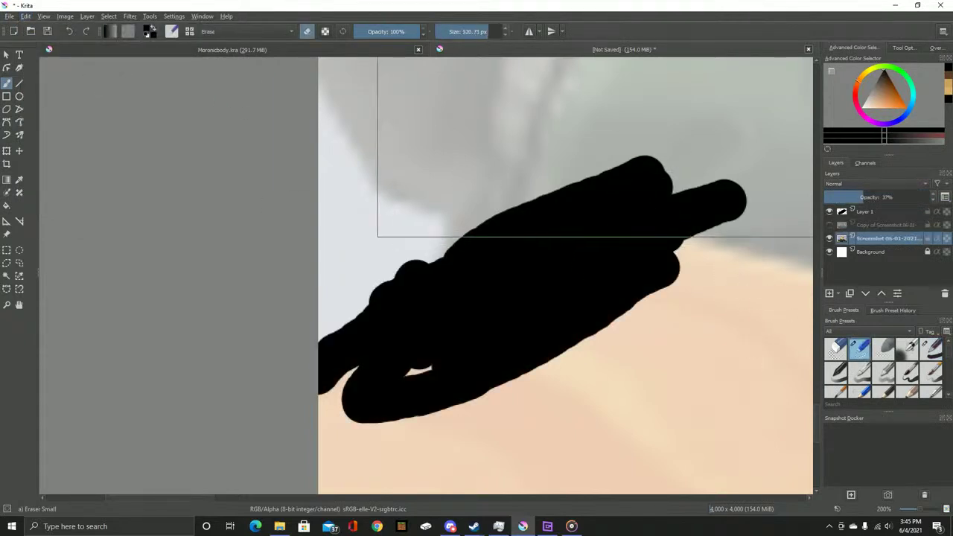
{"action": "left_click_drag", "start_coordinate": [637, 104], "coordinate": [508, 360]}
{"action": "key", "text": "ctrl+z"}
{"action": "key", "text": "minus"}
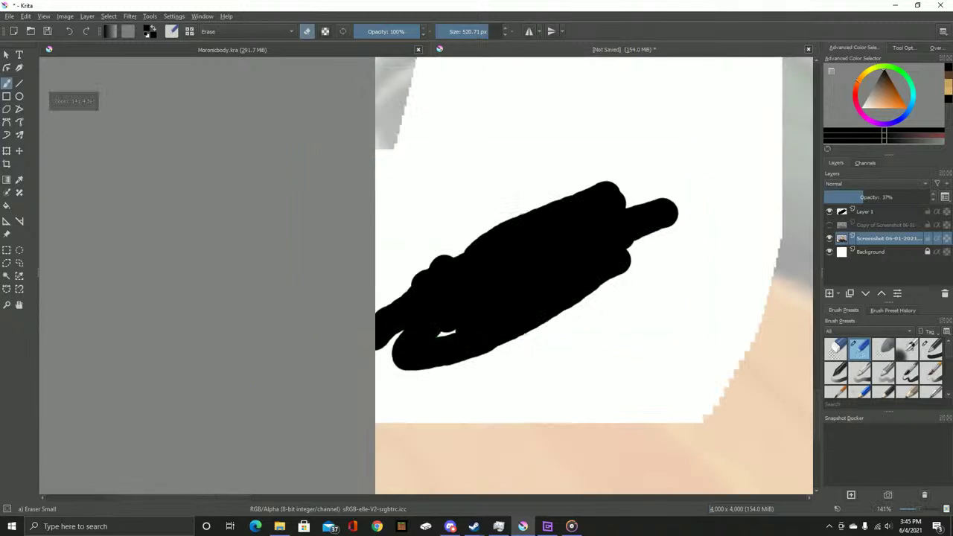
Clear the trial stroke from Layer 1 and leave Layer 1 active
{"action": "key", "text": "Page_Up"}
{"action": "key", "text": "ctrl+t"}
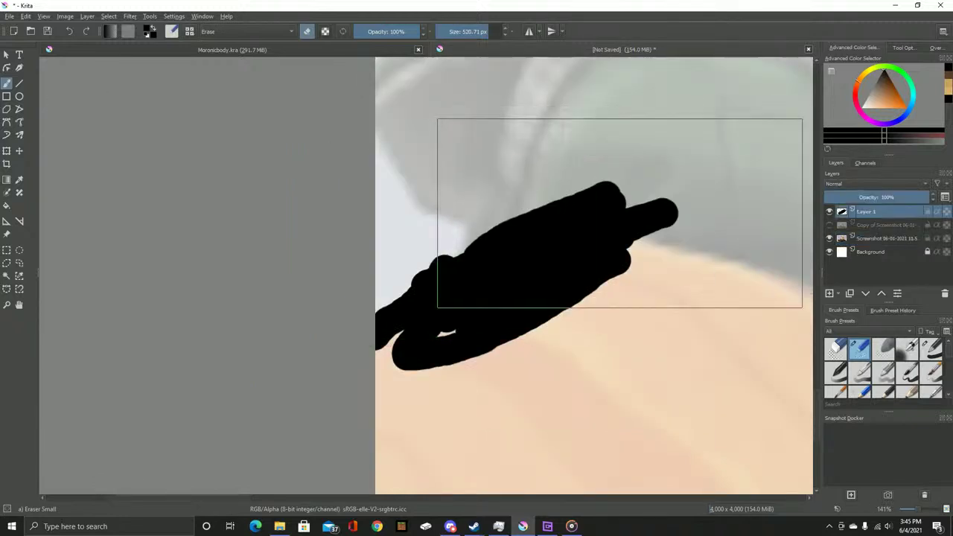
{"action": "key", "text": "Page_Down"}
{"action": "key", "text": "Page_Up"}
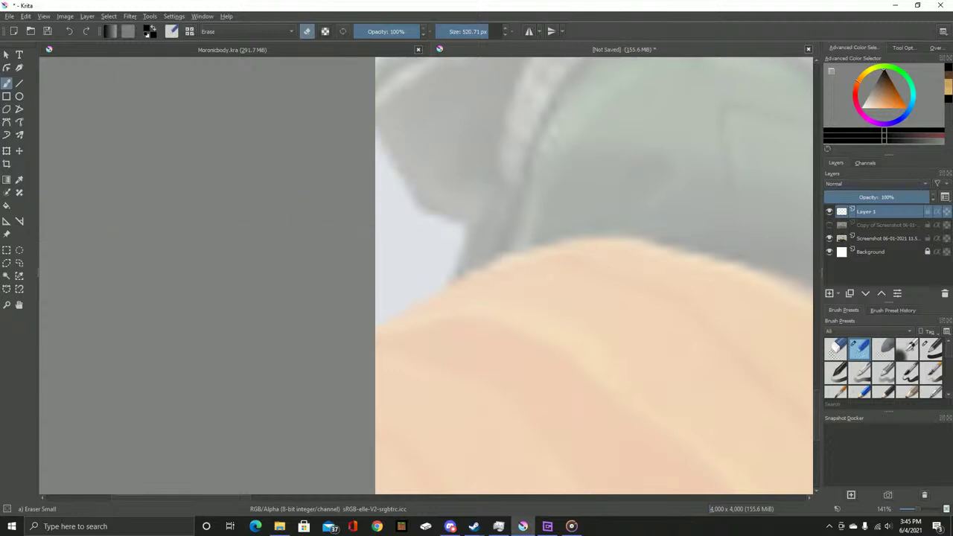
Switch back to the normal brush and undo a thick black test stroke
{"action": "left_click", "coordinate": [930, 347]}
{"action": "scroll", "coordinate": [413, 265], "scroll_direction": "up", "scroll_amount": 2}
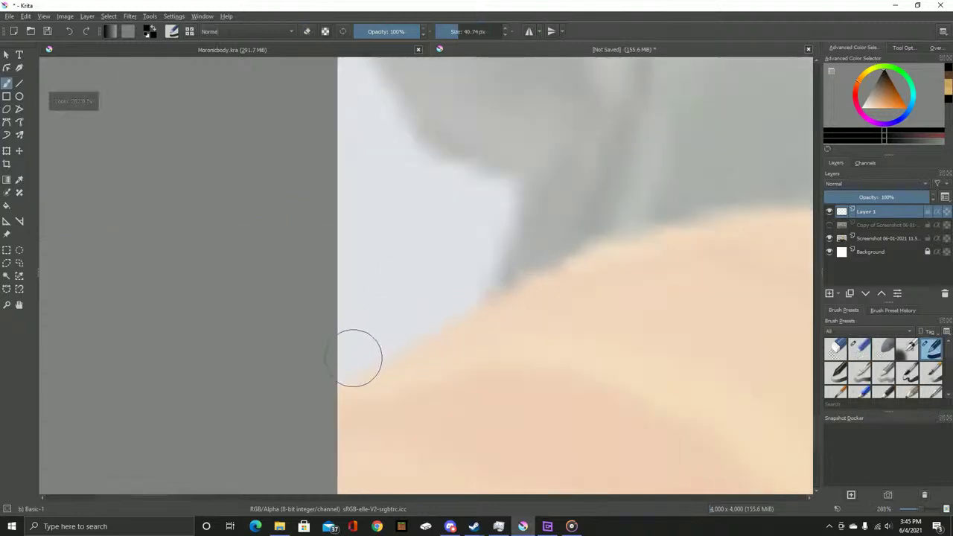
{"action": "mouse_move", "coordinate": [335, 389]}
{"action": "left_mouse_down"}
{"action": "mouse_move", "coordinate": [466, 320]}
{"action": "mouse_move", "coordinate": [501, 230]}
{"action": "mouse_move", "coordinate": [476, 170]}
{"action": "mouse_move", "coordinate": [410, 100]}
{"action": "mouse_move", "coordinate": [484, 345]}
{"action": "left_mouse_up"}
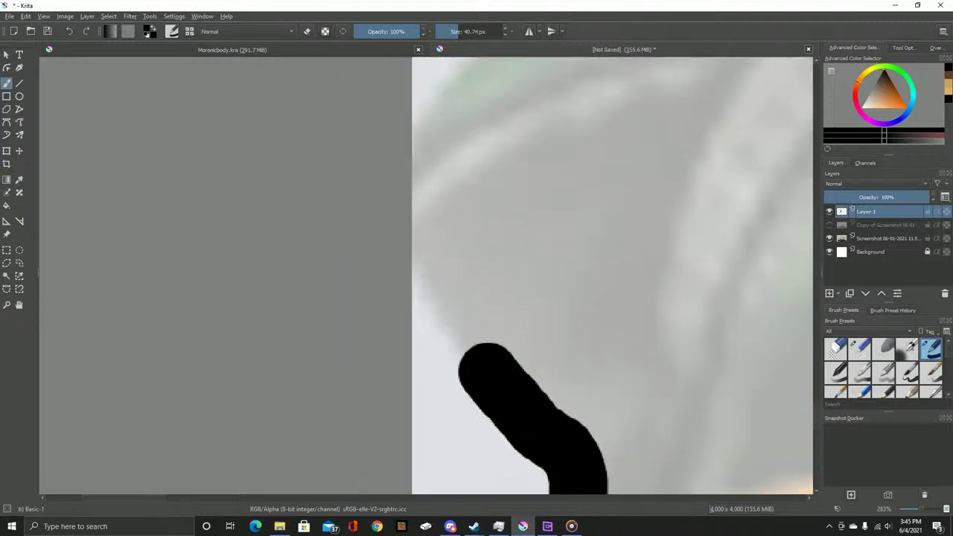
{"action": "key", "text": "ctrl+z"}
Raise the Screenshot reference layer's opacity from 37% to 55%
{"action": "right_click", "coordinate": [863, 225]}
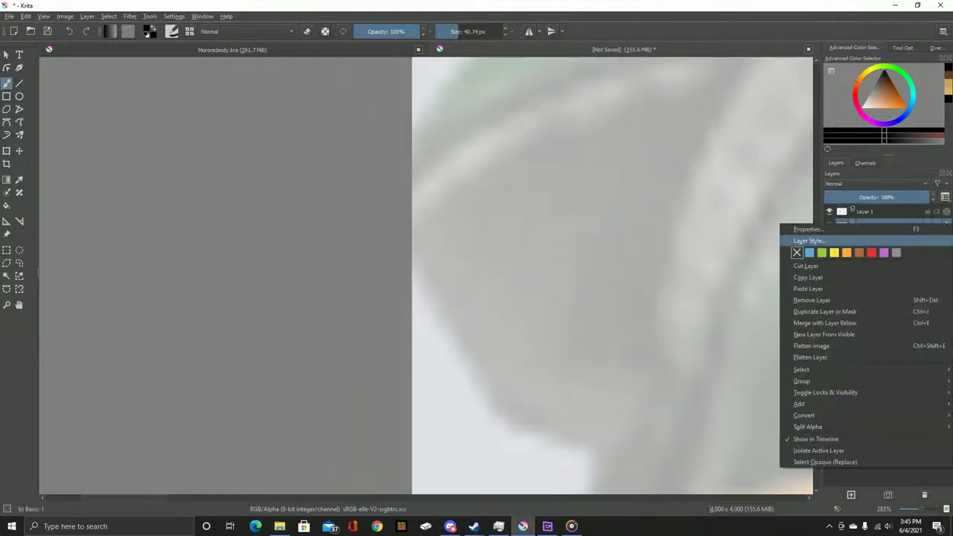
{"action": "left_click", "coordinate": [808, 228]}
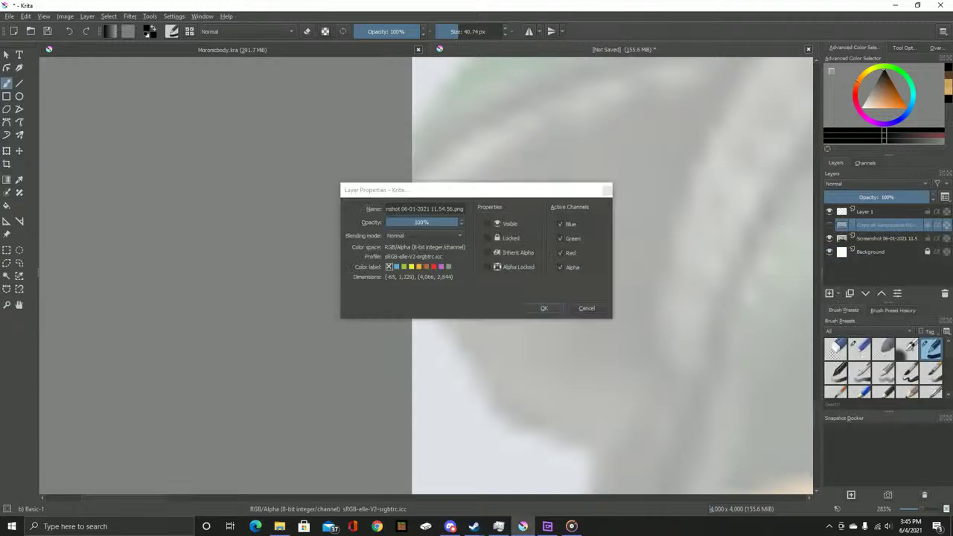
{"action": "key", "text": "Escape"}
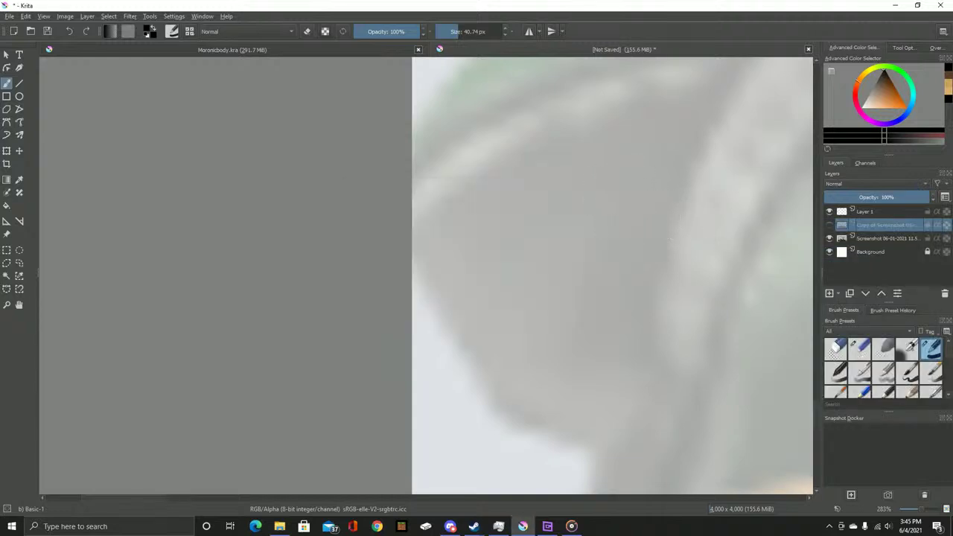
{"action": "right_click", "coordinate": [878, 238]}
{"action": "left_click", "coordinate": [808, 242]}
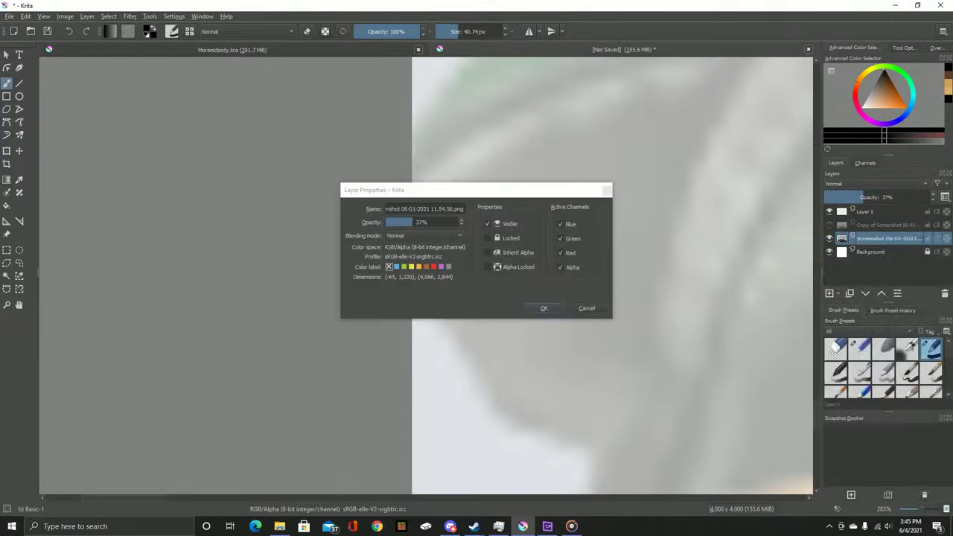
{"action": "type", "text": "55"}
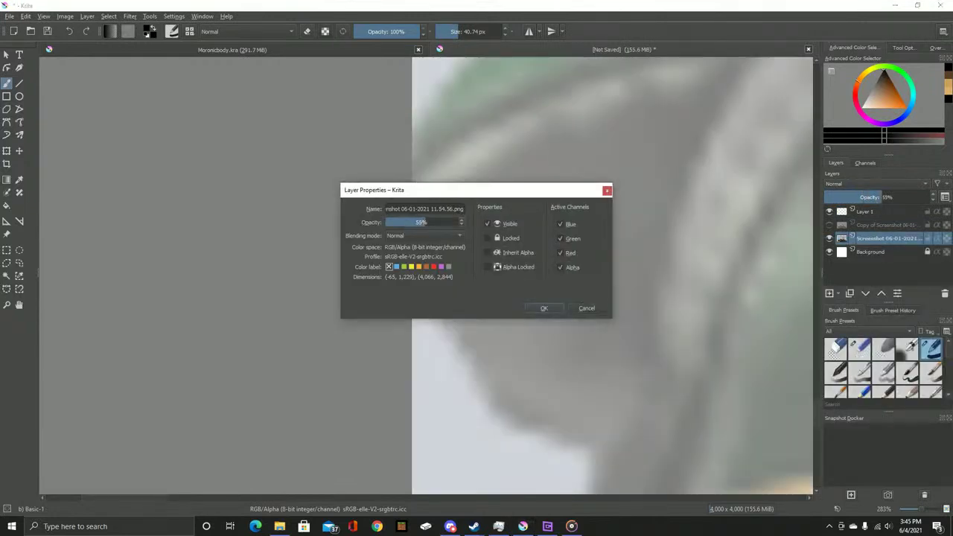
{"action": "key", "text": "Return"}
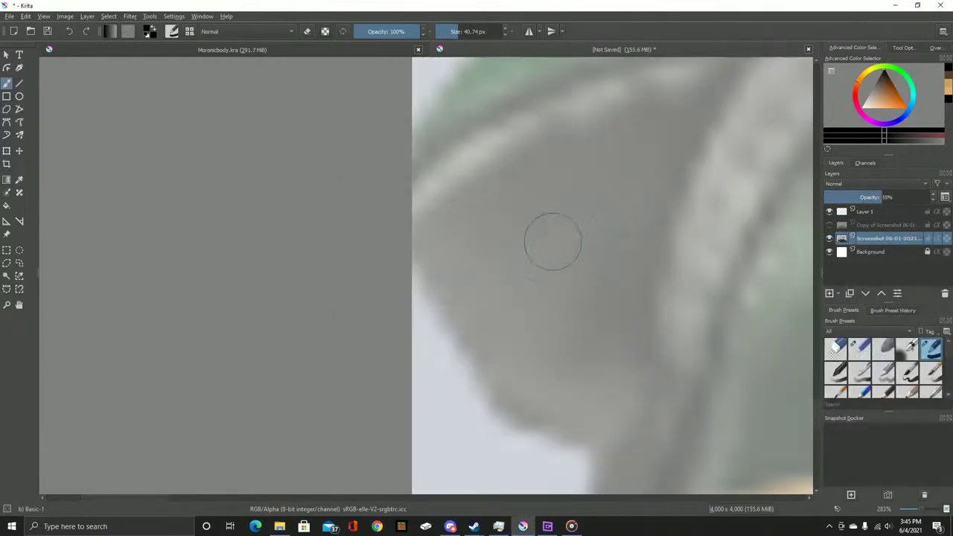
Undo a stray stroke on the reference, then paint a black outline stroke on Layer 1
{"action": "scroll", "coordinate": [570, 213], "scroll_direction": "down", "scroll_amount": 2}
{"action": "scroll", "coordinate": [465, 337], "scroll_direction": "up", "scroll_amount": 3}
{"action": "scroll", "coordinate": [465, 337], "scroll_direction": "up", "scroll_amount": 1}
{"action": "mouse_move", "coordinate": [417, 395]}
{"action": "left_mouse_down"}
{"action": "mouse_move", "coordinate": [445, 372]}
{"action": "mouse_move", "coordinate": [510, 316]}
{"action": "left_mouse_up"}
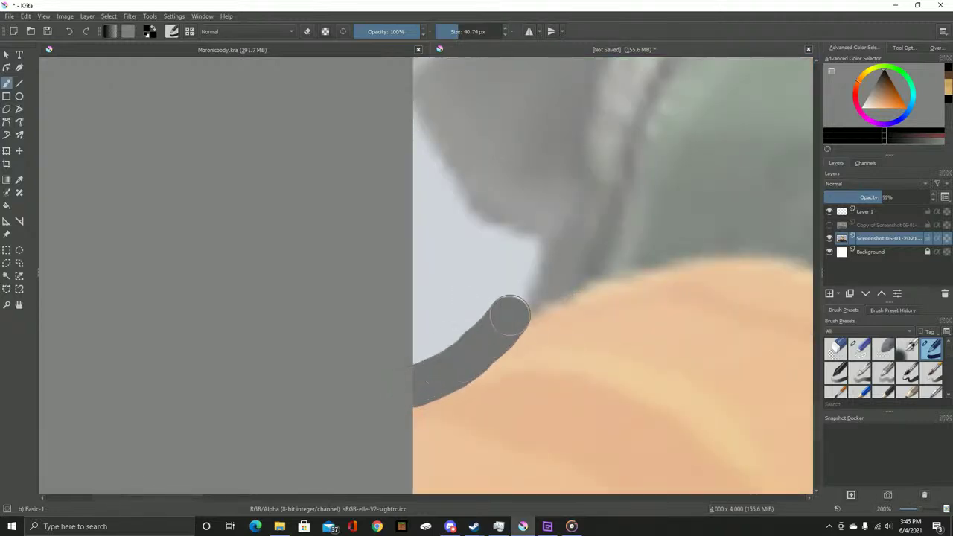
{"action": "key", "text": "ctrl+z"}
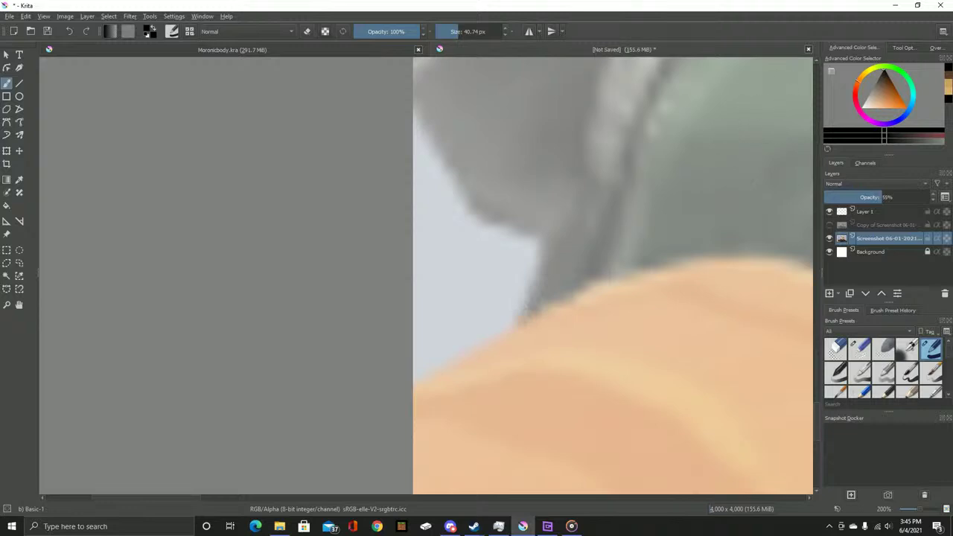
{"action": "key", "text": "Page_Up"}
{"action": "key", "text": "Page_Up"}
{"action": "mouse_move", "coordinate": [425, 387]}
{"action": "left_mouse_down"}
{"action": "mouse_move", "coordinate": [514, 305]}
{"action": "mouse_move", "coordinate": [517, 240]}
{"action": "left_mouse_up"}
Trace a thick black outline along the hamster's back and yellow shoulder toward the pink hand
{"action": "key", "text": "ctrl+z"}
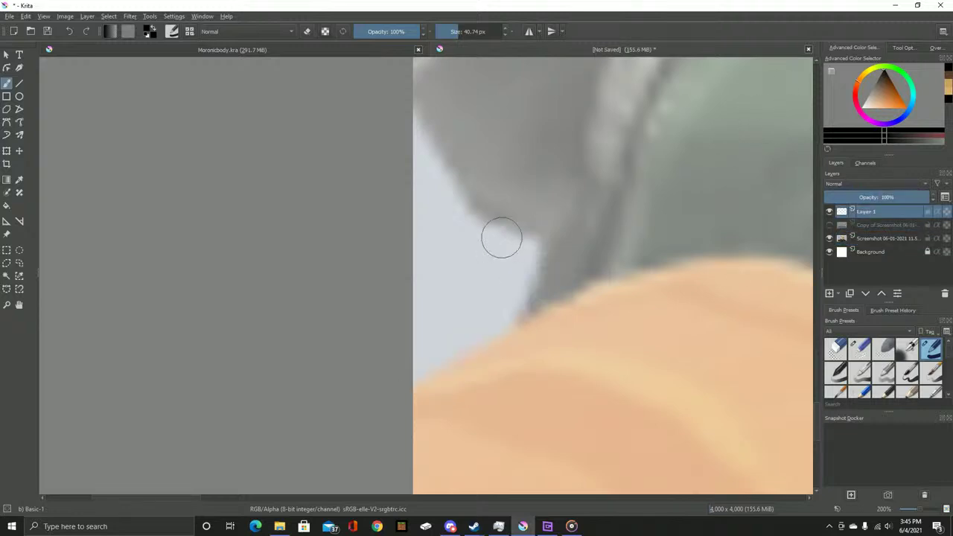
{"action": "scroll", "coordinate": [504, 233], "scroll_direction": "up", "scroll_amount": 1}
{"action": "scroll", "coordinate": [437, 418], "scroll_direction": "down", "scroll_amount": 1}
{"action": "mouse_move", "coordinate": [387, 435]}
{"action": "left_mouse_down"}
{"action": "mouse_move", "coordinate": [415, 397]}
{"action": "mouse_move", "coordinate": [488, 356]}
{"action": "mouse_move", "coordinate": [517, 302]}
{"action": "mouse_move", "coordinate": [519, 268]}
{"action": "mouse_move", "coordinate": [467, 230]}
{"action": "mouse_move", "coordinate": [361, 96]}
{"action": "mouse_move", "coordinate": [400, 392]}
{"action": "left_mouse_up"}
{"action": "scroll", "coordinate": [446, 330], "scroll_direction": "down", "scroll_amount": 3}
{"action": "left_click_drag", "start_coordinate": [577, 296], "coordinate": [424, 317]}
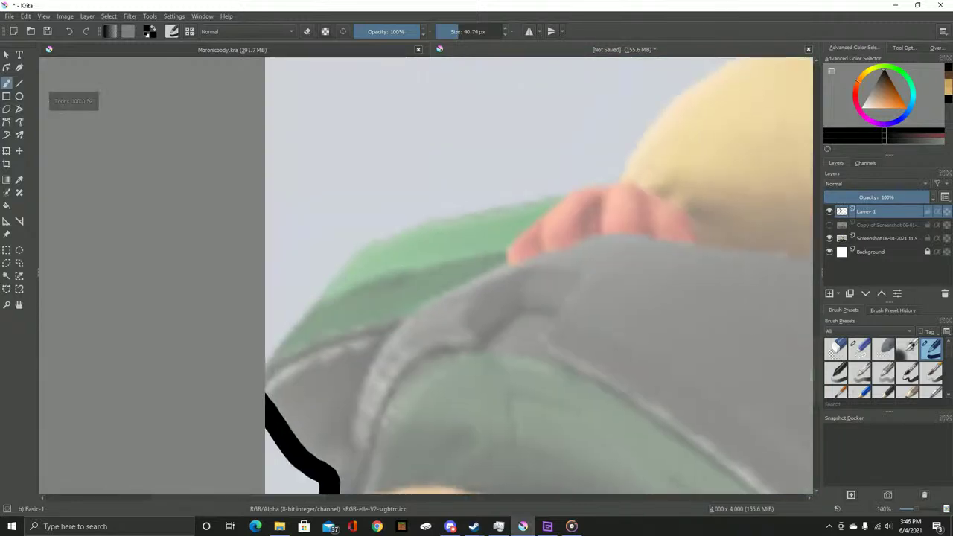
{"action": "mouse_move", "coordinate": [262, 378]}
{"action": "left_mouse_down"}
{"action": "mouse_move", "coordinate": [352, 250]}
{"action": "mouse_move", "coordinate": [570, 188]}
{"action": "left_mouse_up"}
{"action": "scroll", "coordinate": [570, 188], "scroll_direction": "up", "scroll_amount": 3}
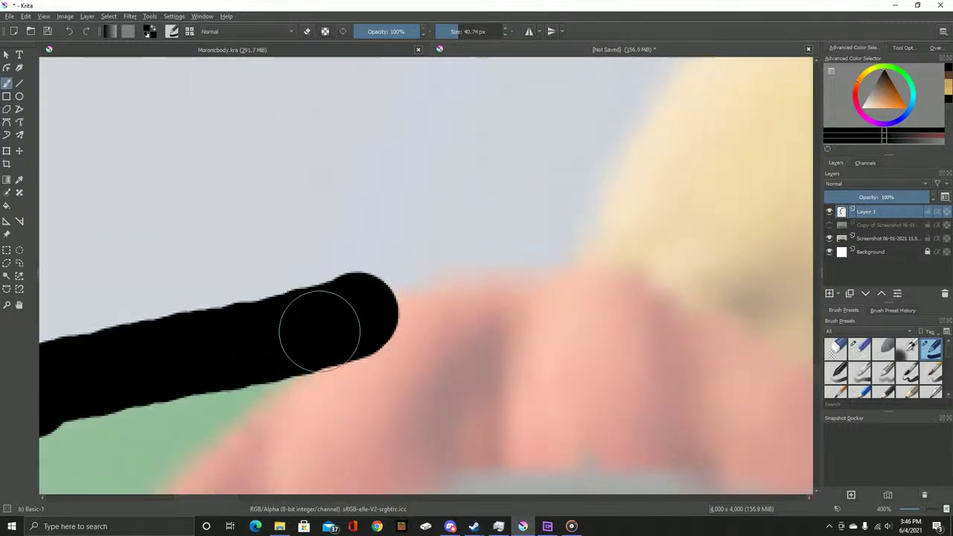
{"action": "mouse_move", "coordinate": [340, 315]}
{"action": "left_mouse_down"}
{"action": "mouse_move", "coordinate": [422, 283]}
{"action": "mouse_move", "coordinate": [543, 270]}
{"action": "left_mouse_up"}
{"action": "scroll", "coordinate": [542, 270], "scroll_direction": "down", "scroll_amount": 3}
{"action": "mouse_move", "coordinate": [352, 435]}
{"action": "left_mouse_down"}
{"action": "mouse_move", "coordinate": [427, 335]}
{"action": "mouse_move", "coordinate": [540, 253]}
{"action": "mouse_move", "coordinate": [599, 232]}
{"action": "mouse_move", "coordinate": [795, 205]}
{"action": "mouse_move", "coordinate": [293, 288]}
{"action": "left_mouse_up"}
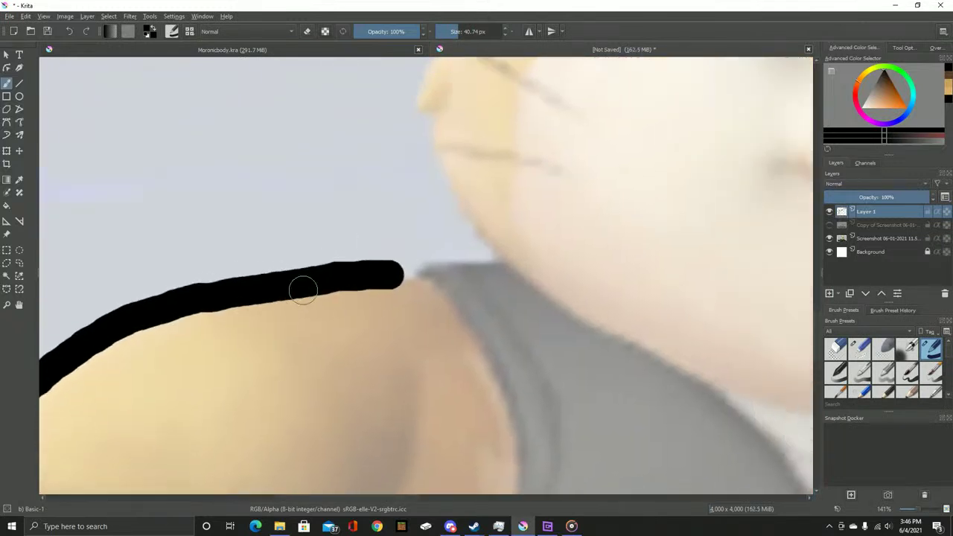
{"action": "mouse_move", "coordinate": [405, 274]}
{"action": "left_mouse_down"}
{"action": "mouse_move", "coordinate": [436, 254]}
{"action": "mouse_move", "coordinate": [495, 262]}
{"action": "left_mouse_up"}
{"action": "scroll", "coordinate": [394, 283], "scroll_direction": "up", "scroll_amount": 4}
{"action": "mouse_move", "coordinate": [392, 280]}
{"action": "left_mouse_down"}
{"action": "mouse_move", "coordinate": [363, 246]}
{"action": "mouse_move", "coordinate": [411, 249]}
{"action": "left_mouse_up"}
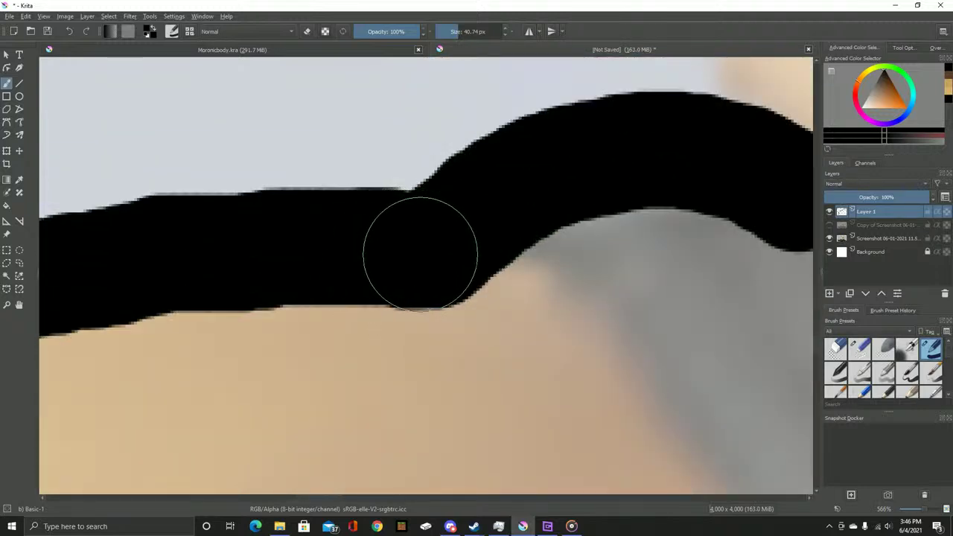
Draw the black outline up the hamster's cheek, round its tip, and add a new layer on top
{"action": "scroll", "coordinate": [458, 253], "scroll_direction": "down", "scroll_amount": 1}
{"action": "scroll", "coordinate": [484, 358], "scroll_direction": "down", "scroll_amount": 5}
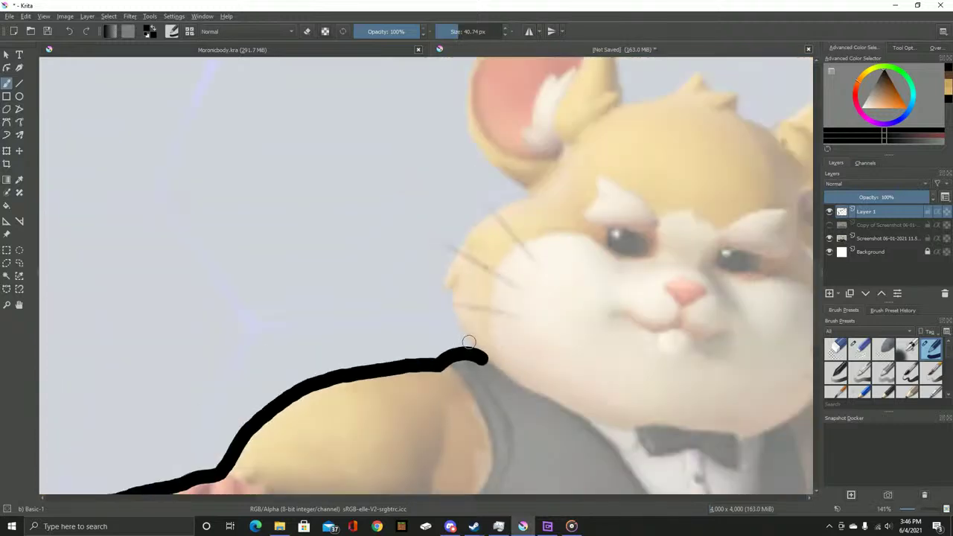
{"action": "scroll", "coordinate": [483, 357], "scroll_direction": "up", "scroll_amount": 5}
{"action": "mouse_move", "coordinate": [489, 362]}
{"action": "left_mouse_down"}
{"action": "mouse_move", "coordinate": [423, 298]}
{"action": "mouse_move", "coordinate": [382, 227]}
{"action": "mouse_move", "coordinate": [350, 134]}
{"action": "left_mouse_up"}
{"action": "scroll", "coordinate": [350, 134], "scroll_direction": "up", "scroll_amount": 5}
{"action": "mouse_move", "coordinate": [376, 283]}
{"action": "left_mouse_down"}
{"action": "mouse_move", "coordinate": [380, 230]}
{"action": "mouse_move", "coordinate": [339, 209]}
{"action": "mouse_move", "coordinate": [358, 139]}
{"action": "mouse_move", "coordinate": [387, 96]}
{"action": "left_mouse_up"}
{"action": "scroll", "coordinate": [387, 96], "scroll_direction": "up", "scroll_amount": 5}
{"action": "left_click_drag", "start_coordinate": [276, 350], "coordinate": [289, 334]}
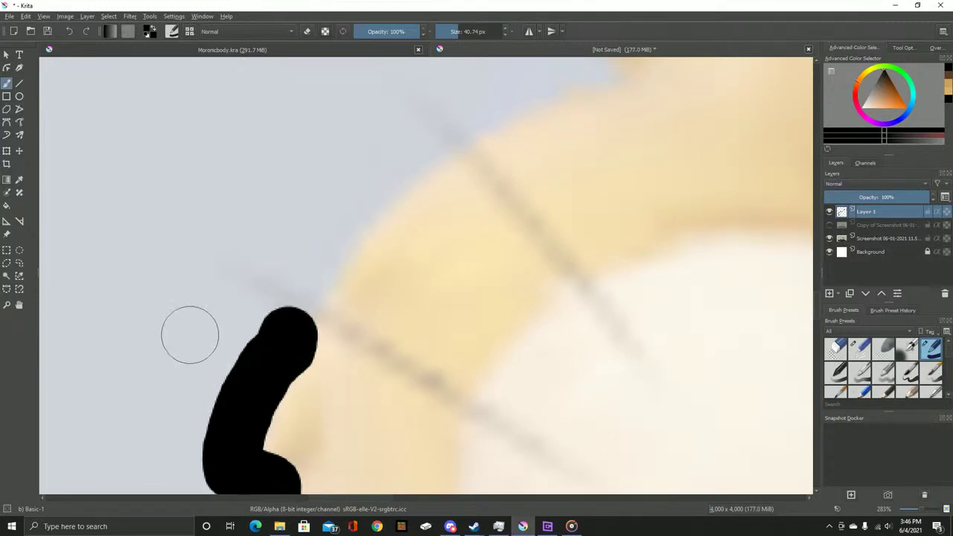
{"action": "scroll", "coordinate": [247, 359], "scroll_direction": "down", "scroll_amount": 5}
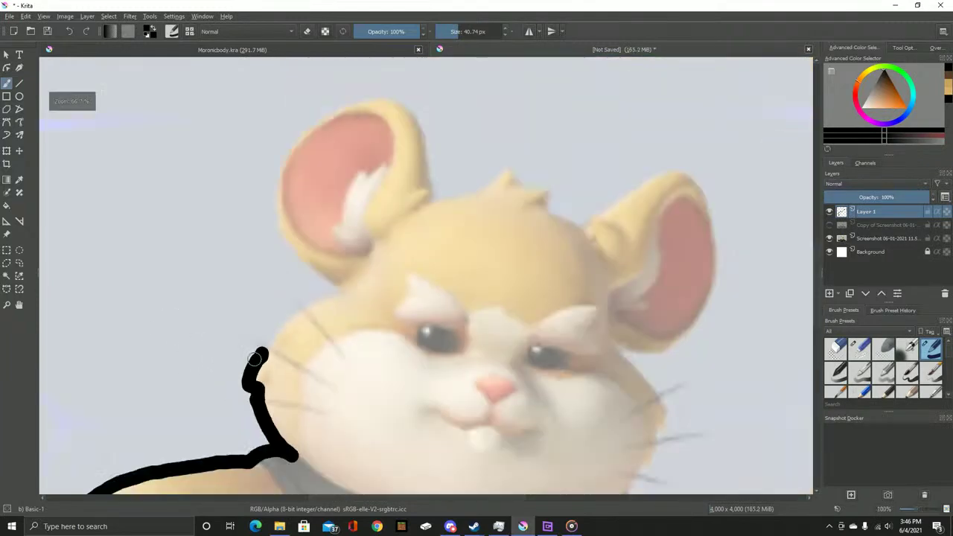
{"action": "scroll", "coordinate": [334, 304], "scroll_direction": "up", "scroll_amount": 4}
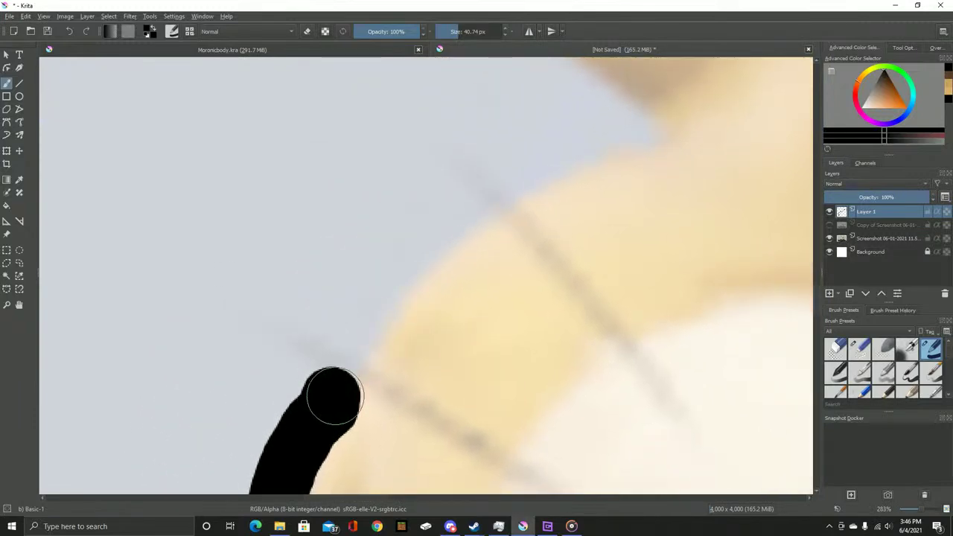
{"action": "scroll", "coordinate": [489, 335], "scroll_direction": "down", "scroll_amount": 2}
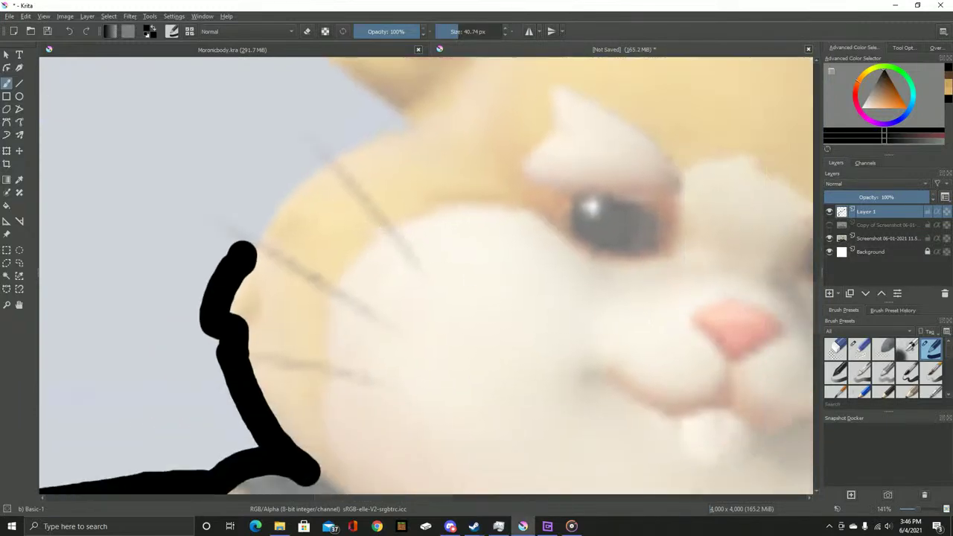
{"action": "key", "text": "Insert"}
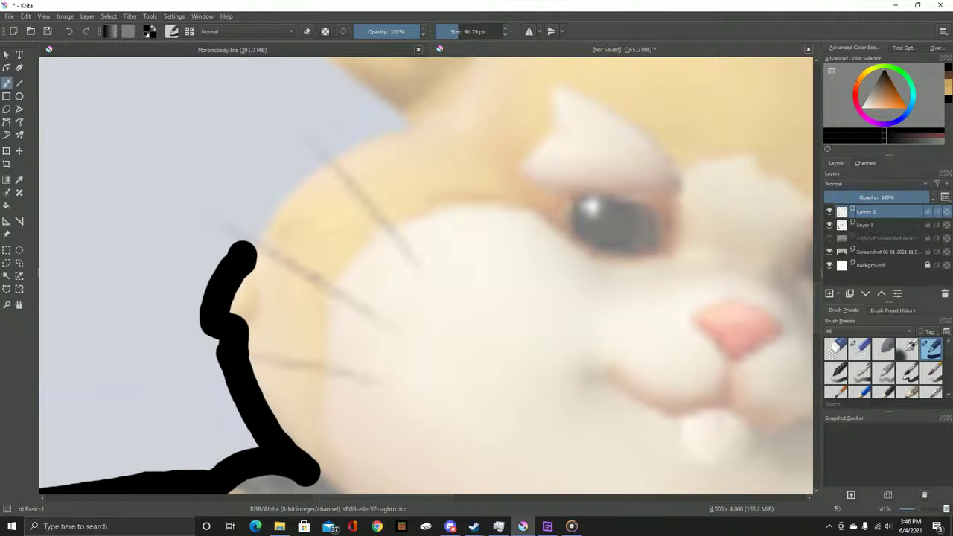
Switch to white and paint whisker strokes on the first cheek, redoing bad ones
{"action": "key", "text": "x"}
{"action": "scroll", "coordinate": [281, 225], "scroll_direction": "up", "scroll_amount": 2}
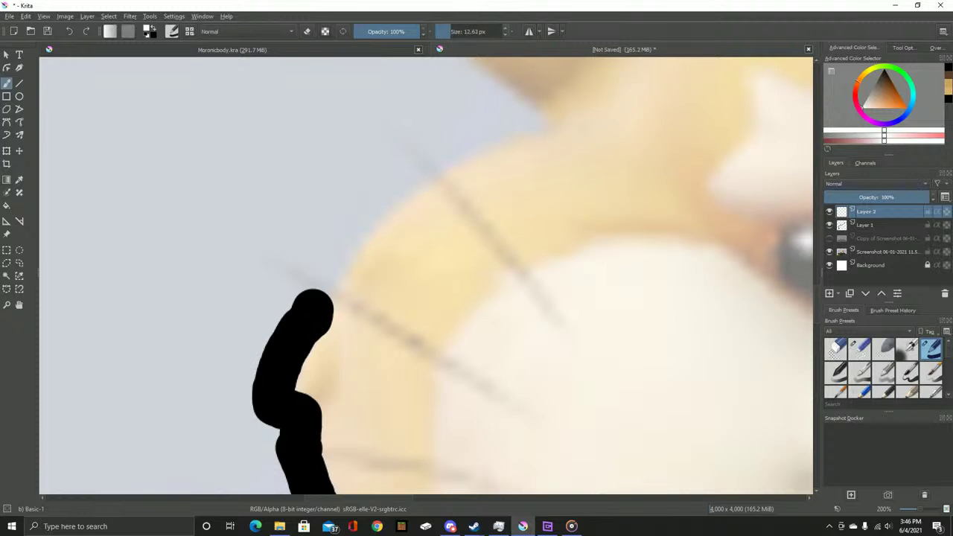
{"action": "left_click_drag", "start_coordinate": [556, 328], "coordinate": [382, 116]}
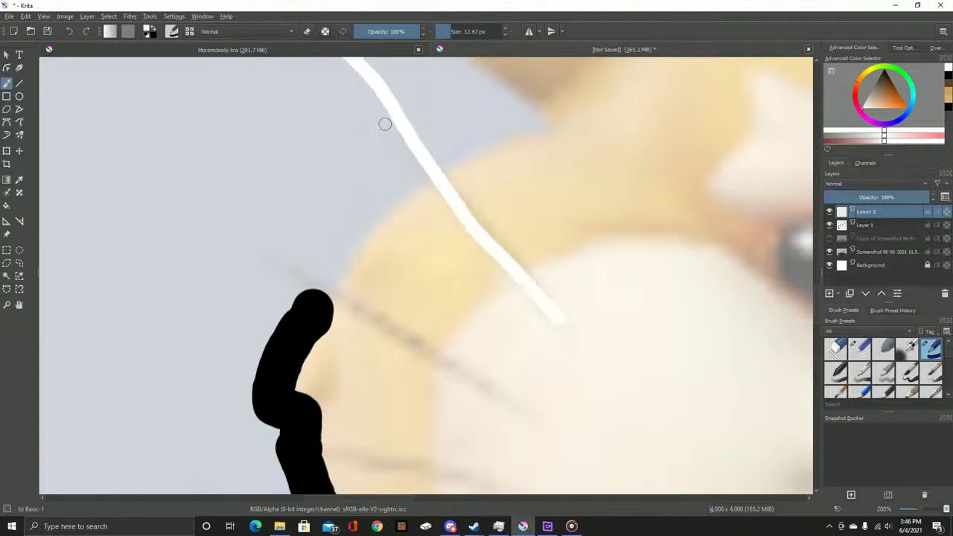
{"action": "scroll", "coordinate": [382, 117], "scroll_direction": "down", "scroll_amount": 2}
{"action": "scroll", "coordinate": [431, 235], "scroll_direction": "up", "scroll_amount": 3}
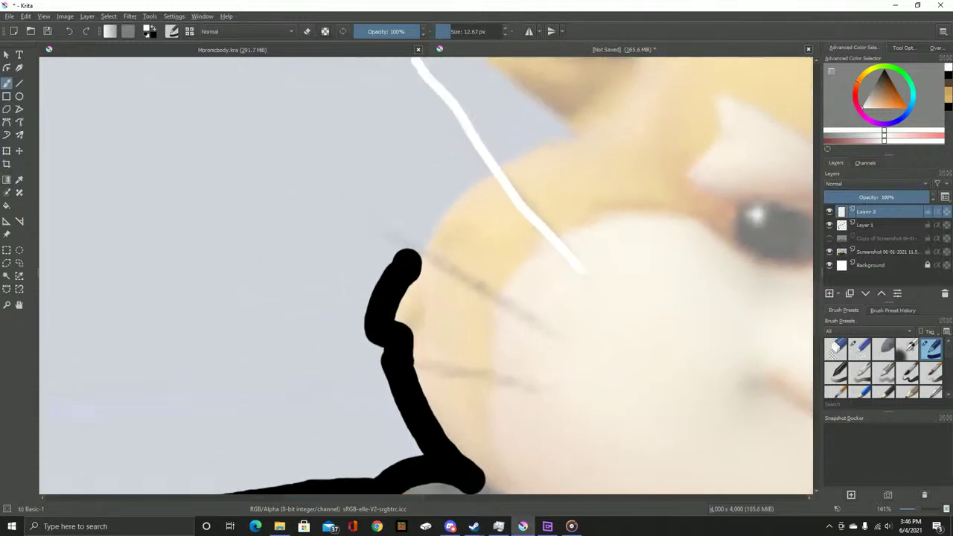
{"action": "key", "text": "ctrl+z"}
{"action": "mouse_move", "coordinate": [589, 283]}
{"action": "left_mouse_down"}
{"action": "mouse_move", "coordinate": [447, 144]}
{"action": "mouse_move", "coordinate": [600, 261]}
{"action": "left_mouse_up"}
{"action": "key", "text": "ctrl+z"}
{"action": "key", "text": "ctrl+z"}
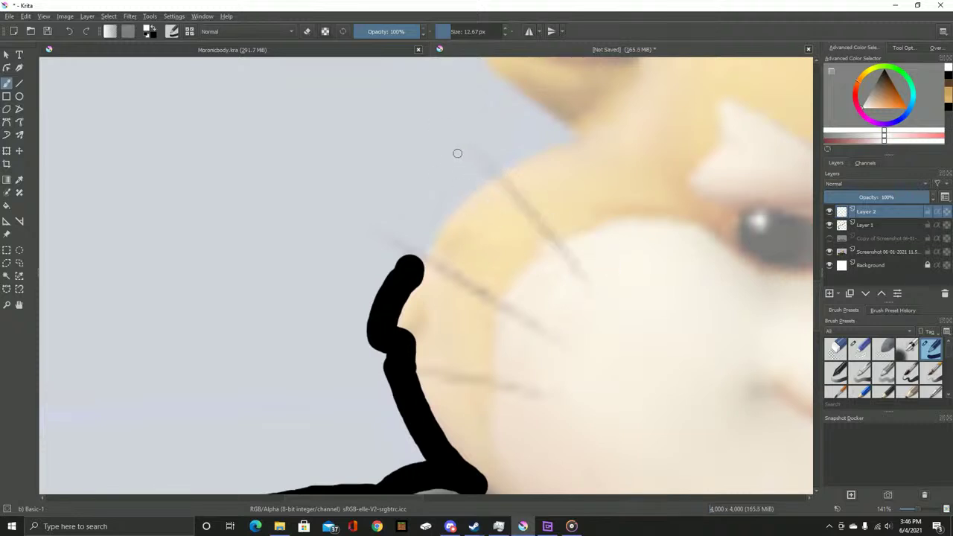
{"action": "left_click_drag", "start_coordinate": [452, 147], "coordinate": [576, 298]}
{"action": "mouse_move", "coordinate": [407, 255]}
{"action": "left_mouse_down"}
{"action": "mouse_move", "coordinate": [591, 349]}
{"action": "mouse_move", "coordinate": [406, 240]}
{"action": "left_mouse_up"}
{"action": "key", "text": "ctrl+z"}
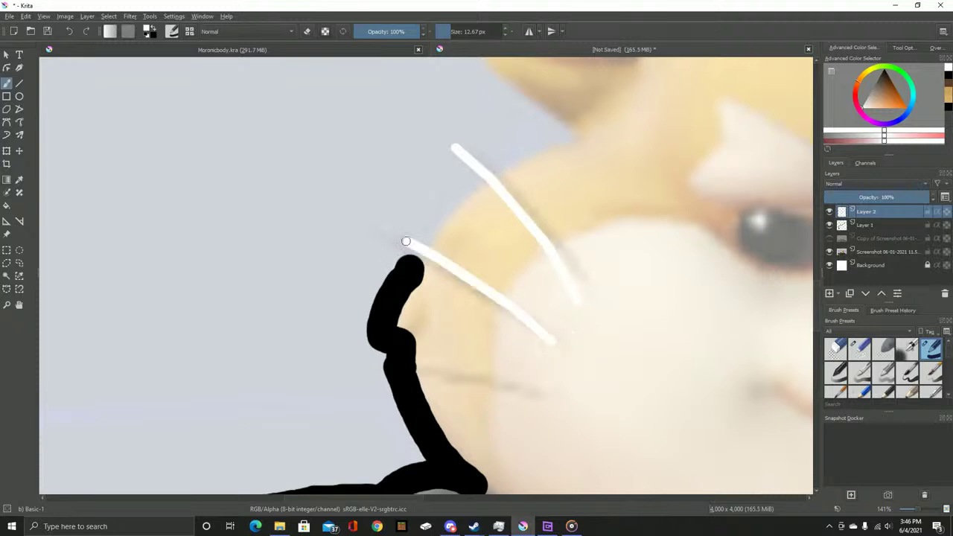
{"action": "left_click_drag", "start_coordinate": [544, 397], "coordinate": [375, 376]}
Paint the upper, middle and lowest white whiskers on the hamster's right cheek
{"action": "left_click_drag", "start_coordinate": [744, 446], "coordinate": [380, 380]}
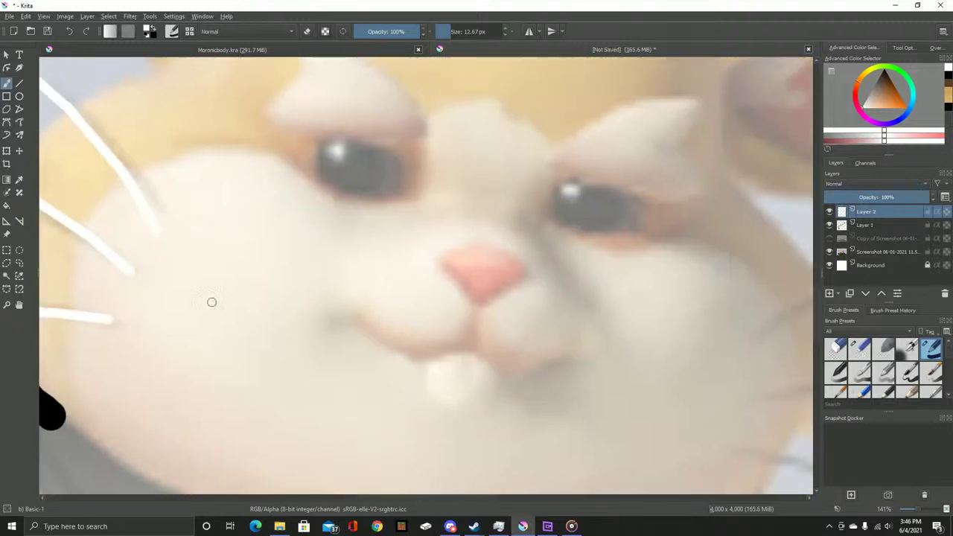
{"action": "mouse_move", "coordinate": [790, 340]}
{"action": "left_mouse_down"}
{"action": "mouse_move", "coordinate": [521, 268]}
{"action": "mouse_move", "coordinate": [430, 260]}
{"action": "left_mouse_up"}
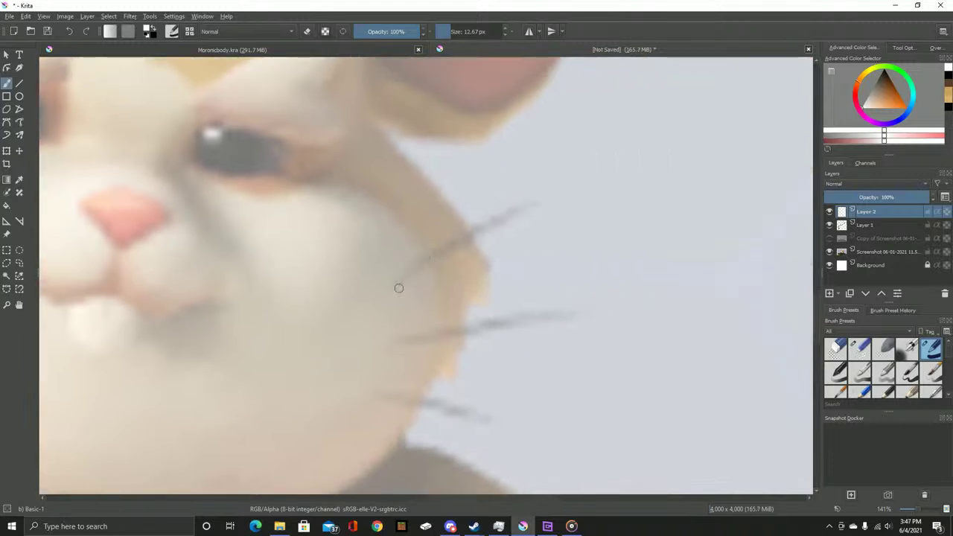
{"action": "left_click_drag", "start_coordinate": [398, 287], "coordinate": [537, 220]}
{"action": "key", "text": "ctrl+z"}
{"action": "left_click_drag", "start_coordinate": [387, 280], "coordinate": [523, 210]}
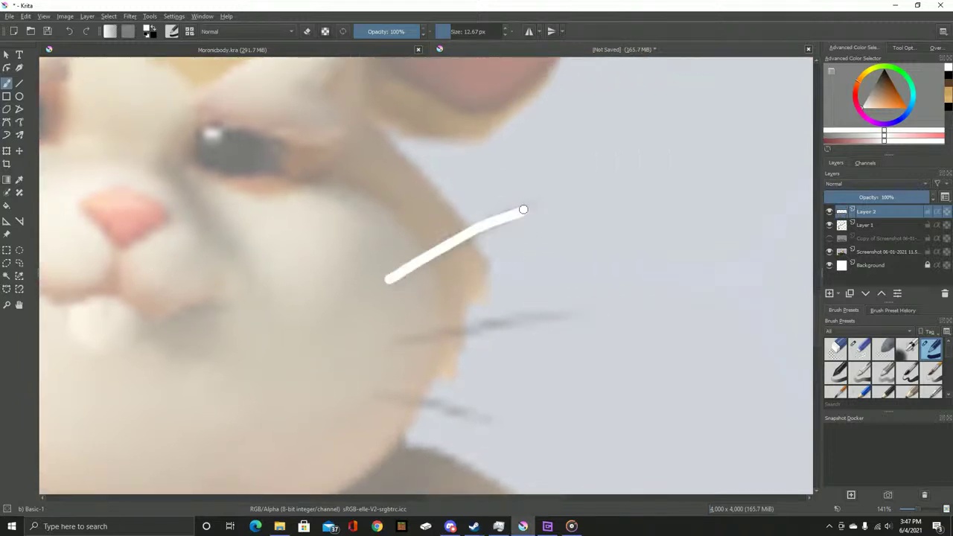
{"action": "left_click_drag", "start_coordinate": [404, 339], "coordinate": [613, 304]}
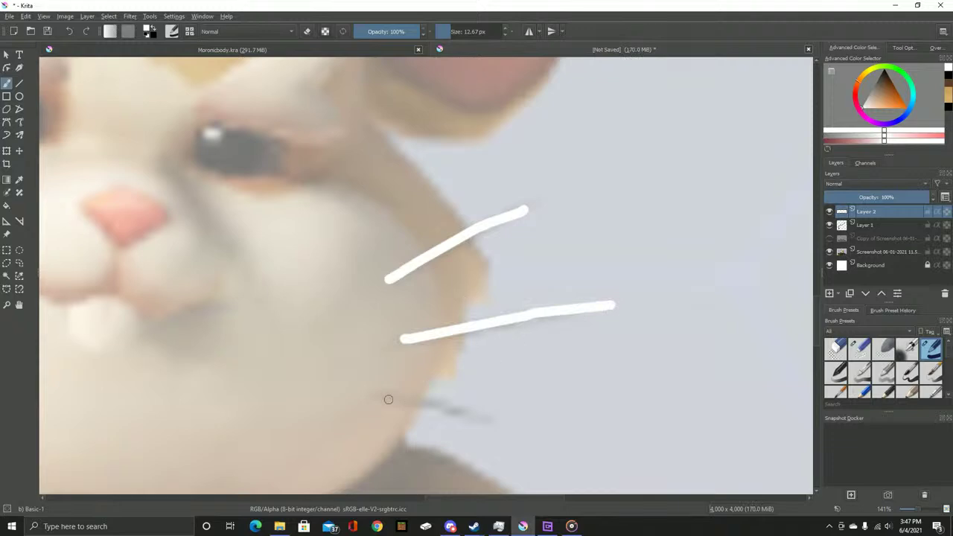
{"action": "left_click_drag", "start_coordinate": [382, 398], "coordinate": [510, 423]}
Pan and zoom around the drawing to review the whiskers on both cheeks
{"action": "scroll", "coordinate": [588, 311], "scroll_direction": "down", "scroll_amount": 3}
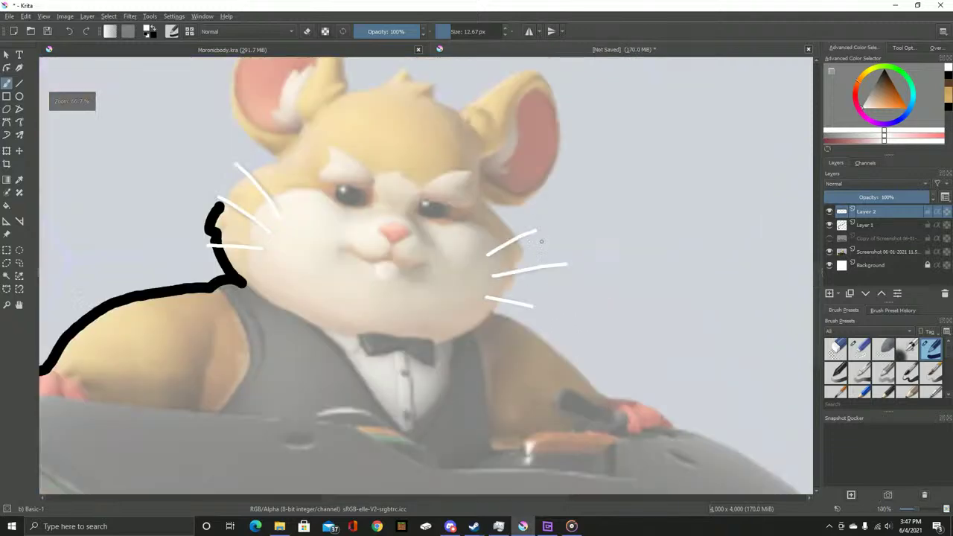
{"action": "left_click_drag", "start_coordinate": [283, 224], "coordinate": [418, 280]}
{"action": "scroll", "coordinate": [418, 280], "scroll_direction": "up", "scroll_amount": 3}
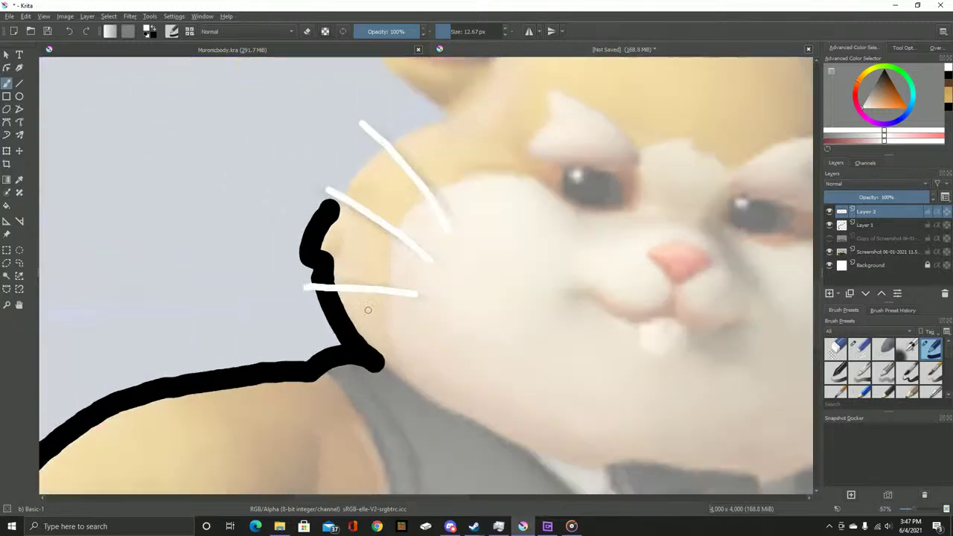
{"action": "scroll", "coordinate": [343, 335], "scroll_direction": "down", "scroll_amount": 3}
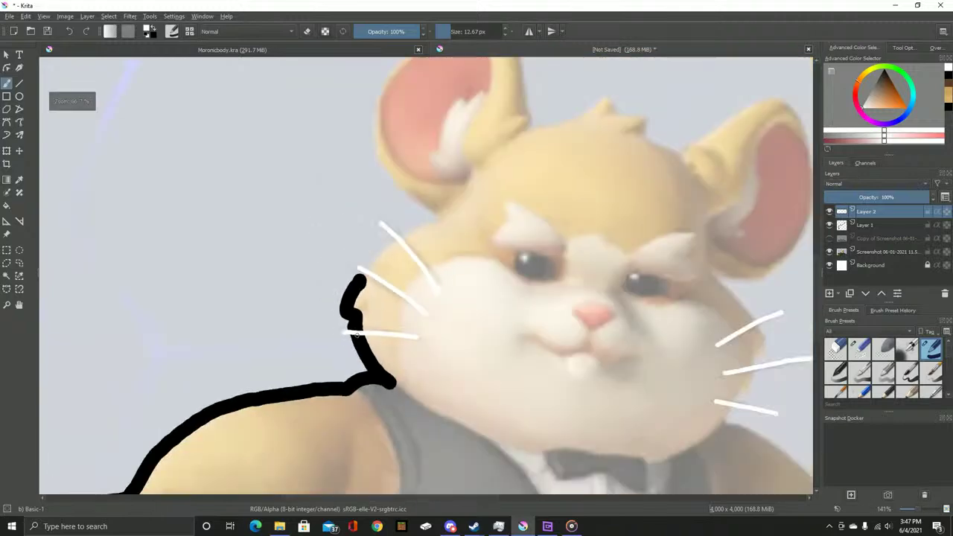
{"action": "scroll", "coordinate": [461, 360], "scroll_direction": "down", "scroll_amount": 1}
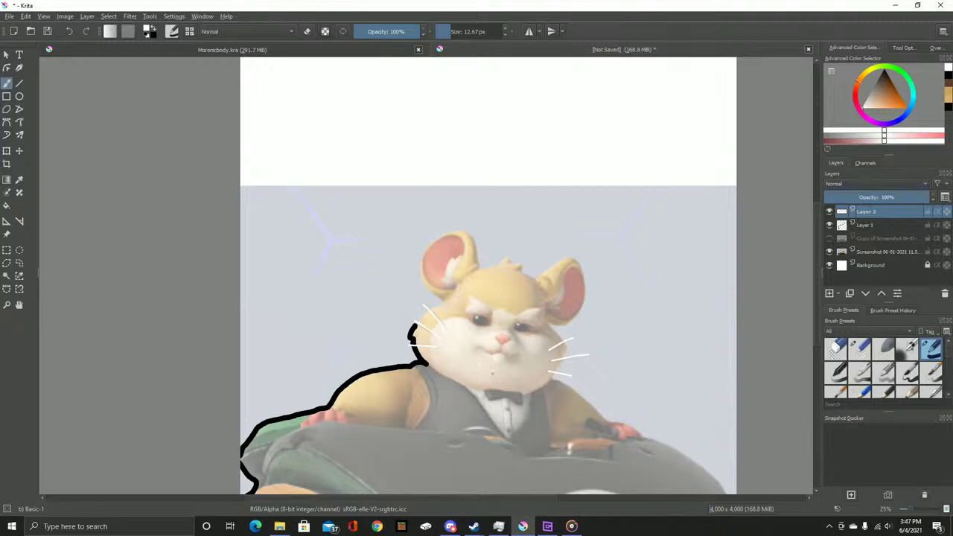
{"action": "scroll", "coordinate": [297, 202], "scroll_direction": "up", "scroll_amount": 8}
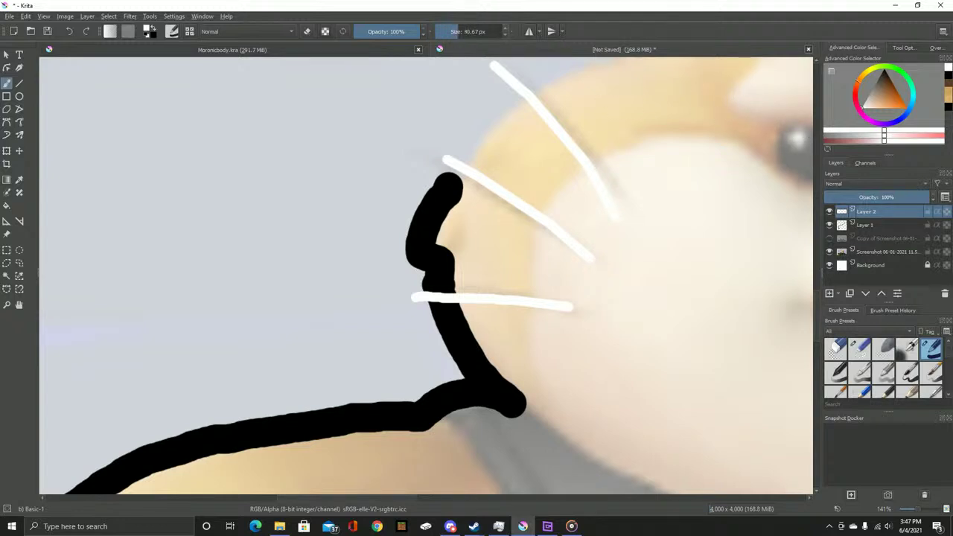
Return to black on Layer 1 and paint the outline up along the hamster's head
{"action": "key", "text": "d"}
{"action": "key", "text": "Page_Down"}
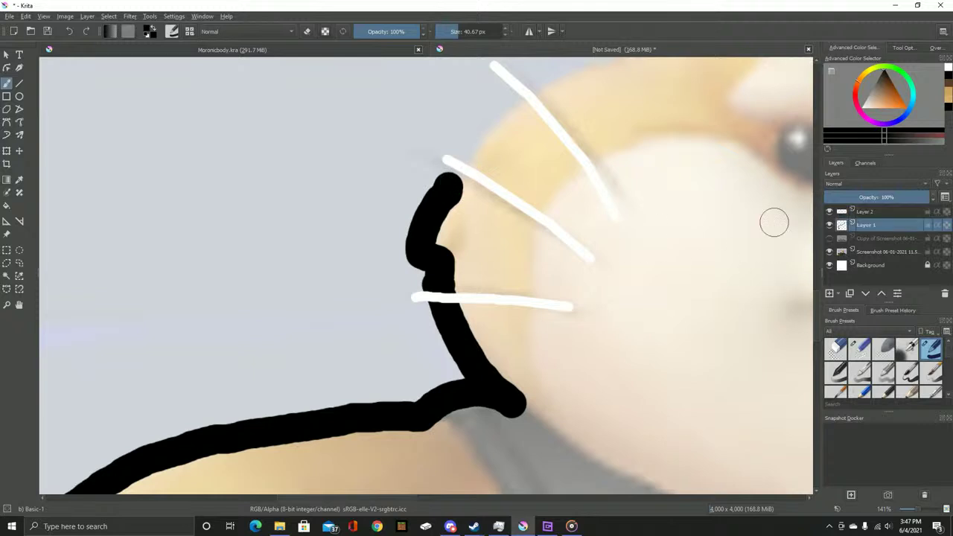
{"action": "scroll", "coordinate": [480, 164], "scroll_direction": "up", "scroll_amount": 3}
{"action": "mouse_move", "coordinate": [363, 275]}
{"action": "left_mouse_down"}
{"action": "mouse_move", "coordinate": [415, 170]}
{"action": "mouse_move", "coordinate": [485, 121]}
{"action": "left_mouse_up"}
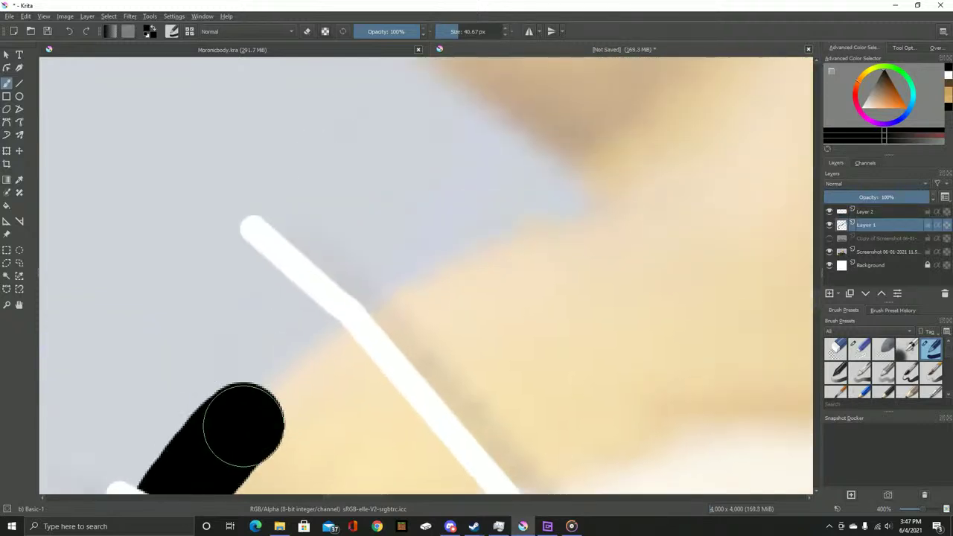
{"action": "mouse_move", "coordinate": [244, 424]}
{"action": "left_mouse_down"}
{"action": "mouse_move", "coordinate": [273, 387]}
{"action": "mouse_move", "coordinate": [511, 265]}
{"action": "mouse_move", "coordinate": [583, 210]}
{"action": "mouse_move", "coordinate": [271, 264]}
{"action": "mouse_move", "coordinate": [282, 291]}
{"action": "left_mouse_up"}
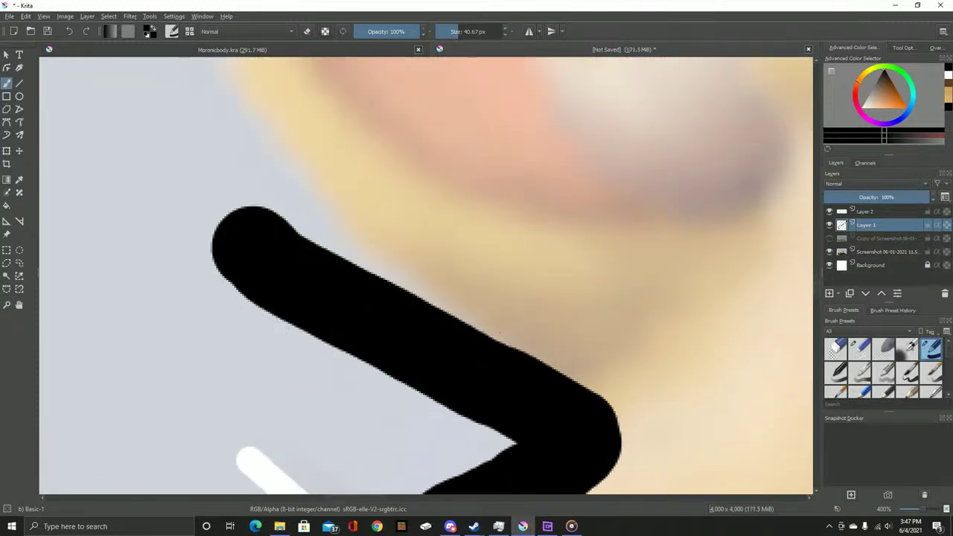
{"action": "key", "text": "ctrl+z"}
{"action": "mouse_move", "coordinate": [579, 404]}
{"action": "left_mouse_down"}
{"action": "mouse_move", "coordinate": [587, 428]}
{"action": "mouse_move", "coordinate": [219, 167]}
{"action": "mouse_move", "coordinate": [238, 217]}
{"action": "mouse_move", "coordinate": [383, 455]}
{"action": "mouse_move", "coordinate": [368, 396]}
{"action": "mouse_move", "coordinate": [351, 107]}
{"action": "mouse_move", "coordinate": [368, 182]}
{"action": "mouse_move", "coordinate": [362, 428]}
{"action": "mouse_move", "coordinate": [433, 112]}
{"action": "mouse_move", "coordinate": [419, 161]}
{"action": "mouse_move", "coordinate": [277, 379]}
{"action": "mouse_move", "coordinate": [600, 200]}
{"action": "mouse_move", "coordinate": [573, 200]}
{"action": "mouse_move", "coordinate": [206, 326]}
{"action": "mouse_move", "coordinate": [477, 281]}
{"action": "mouse_move", "coordinate": [610, 407]}
{"action": "mouse_move", "coordinate": [644, 463]}
{"action": "left_mouse_up"}
{"action": "scroll", "coordinate": [643, 268], "scroll_direction": "down", "scroll_amount": 3}
{"action": "scroll", "coordinate": [404, 172], "scroll_direction": "up", "scroll_amount": 2}
{"action": "scroll", "coordinate": [404, 172], "scroll_direction": "up", "scroll_amount": 2}
Continue the black outline along the top ridge, over the ear and down its right side
{"action": "mouse_move", "coordinate": [320, 155]}
{"action": "left_mouse_down"}
{"action": "mouse_move", "coordinate": [346, 220]}
{"action": "mouse_move", "coordinate": [381, 415]}
{"action": "mouse_move", "coordinate": [405, 427]}
{"action": "mouse_move", "coordinate": [510, 408]}
{"action": "mouse_move", "coordinate": [688, 298]}
{"action": "left_mouse_up"}
{"action": "mouse_move", "coordinate": [689, 298]}
{"action": "left_mouse_down"}
{"action": "mouse_move", "coordinate": [265, 227]}
{"action": "mouse_move", "coordinate": [342, 296]}
{"action": "mouse_move", "coordinate": [425, 304]}
{"action": "mouse_move", "coordinate": [425, 402]}
{"action": "mouse_move", "coordinate": [631, 422]}
{"action": "mouse_move", "coordinate": [791, 293]}
{"action": "mouse_move", "coordinate": [126, 476]}
{"action": "left_mouse_up"}
{"action": "left_click_drag", "start_coordinate": [171, 415], "coordinate": [268, 307]}
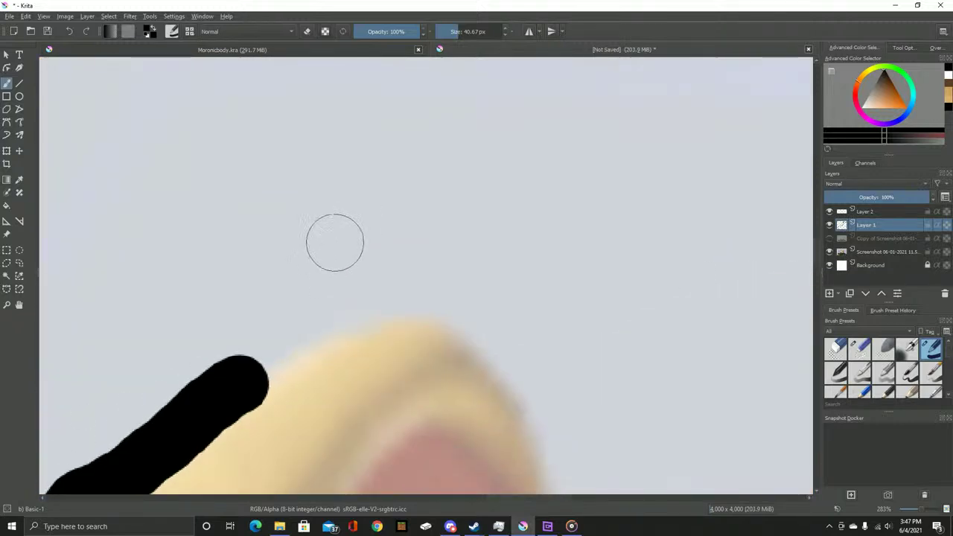
{"action": "left_click_drag", "start_coordinate": [325, 298], "coordinate": [360, 277]}
{"action": "mouse_move", "coordinate": [324, 319]}
{"action": "left_mouse_down"}
{"action": "mouse_move", "coordinate": [465, 264]}
{"action": "mouse_move", "coordinate": [569, 286]}
{"action": "mouse_move", "coordinate": [620, 344]}
{"action": "mouse_move", "coordinate": [673, 484]}
{"action": "left_mouse_up"}
{"action": "mouse_move", "coordinate": [673, 484]}
{"action": "left_mouse_down"}
{"action": "mouse_move", "coordinate": [558, 170]}
{"action": "mouse_move", "coordinate": [565, 317]}
{"action": "mouse_move", "coordinate": [545, 474]}
{"action": "mouse_move", "coordinate": [644, 90]}
{"action": "mouse_move", "coordinate": [596, 192]}
{"action": "mouse_move", "coordinate": [498, 299]}
{"action": "mouse_move", "coordinate": [430, 326]}
{"action": "mouse_move", "coordinate": [355, 335]}
{"action": "mouse_move", "coordinate": [212, 305]}
{"action": "left_mouse_up"}
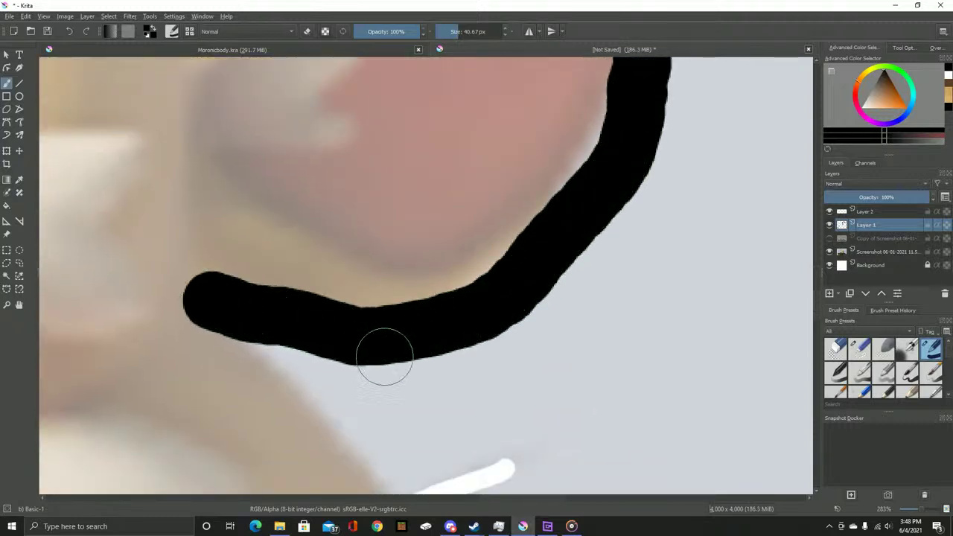
Extend the black outline down the cheek, past the right-side whiskers
{"action": "left_click_drag", "start_coordinate": [372, 351], "coordinate": [313, 237]}
{"action": "mouse_move", "coordinate": [169, 213]}
{"action": "left_mouse_down"}
{"action": "mouse_move", "coordinate": [298, 351]}
{"action": "mouse_move", "coordinate": [391, 492]}
{"action": "left_mouse_up"}
{"action": "left_click_drag", "start_coordinate": [442, 436], "coordinate": [326, 115]}
{"action": "mouse_move", "coordinate": [291, 142]}
{"action": "left_mouse_down"}
{"action": "mouse_move", "coordinate": [313, 192]}
{"action": "mouse_move", "coordinate": [262, 227]}
{"action": "mouse_move", "coordinate": [235, 372]}
{"action": "mouse_move", "coordinate": [205, 357]}
{"action": "mouse_move", "coordinate": [172, 384]}
{"action": "mouse_move", "coordinate": [149, 428]}
{"action": "left_mouse_up"}
{"action": "mouse_move", "coordinate": [228, 379]}
{"action": "left_mouse_down"}
{"action": "mouse_move", "coordinate": [509, 92]}
{"action": "mouse_move", "coordinate": [484, 105]}
{"action": "mouse_move", "coordinate": [419, 280]}
{"action": "mouse_move", "coordinate": [412, 252]}
{"action": "mouse_move", "coordinate": [458, 201]}
{"action": "mouse_move", "coordinate": [440, 305]}
{"action": "left_mouse_up"}
{"action": "key", "text": "ctrl+z"}
{"action": "mouse_move", "coordinate": [489, 274]}
{"action": "left_mouse_down"}
{"action": "mouse_move", "coordinate": [473, 297]}
{"action": "mouse_move", "coordinate": [430, 306]}
{"action": "mouse_move", "coordinate": [432, 319]}
{"action": "mouse_move", "coordinate": [460, 218]}
{"action": "mouse_move", "coordinate": [438, 346]}
{"action": "mouse_move", "coordinate": [426, 362]}
{"action": "mouse_move", "coordinate": [395, 363]}
{"action": "mouse_move", "coordinate": [393, 350]}
{"action": "mouse_move", "coordinate": [435, 349]}
{"action": "mouse_move", "coordinate": [390, 355]}
{"action": "mouse_move", "coordinate": [336, 479]}
{"action": "left_mouse_up"}
Extend the black outline past the whiskers and down along the hamster's right shoulder
{"action": "left_click_drag", "start_coordinate": [383, 451], "coordinate": [348, 314]}
{"action": "scroll", "coordinate": [380, 286], "scroll_direction": "down", "scroll_amount": 3}
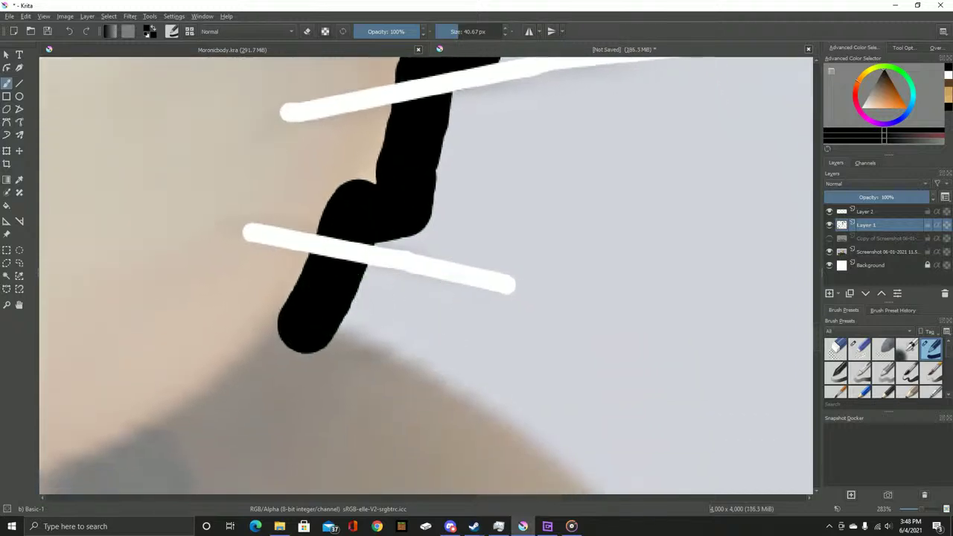
{"action": "mouse_move", "coordinate": [316, 240]}
{"action": "left_mouse_down"}
{"action": "mouse_move", "coordinate": [528, 340]}
{"action": "mouse_move", "coordinate": [632, 454]}
{"action": "left_mouse_up"}
{"action": "mouse_move", "coordinate": [596, 415]}
{"action": "left_mouse_down"}
{"action": "mouse_move", "coordinate": [331, 210]}
{"action": "mouse_move", "coordinate": [372, 218]}
{"action": "mouse_move", "coordinate": [573, 350]}
{"action": "left_mouse_up"}
{"action": "mouse_move", "coordinate": [340, 196]}
{"action": "left_mouse_down"}
{"action": "mouse_move", "coordinate": [517, 334]}
{"action": "mouse_move", "coordinate": [651, 391]}
{"action": "left_mouse_up"}
Undo the misplaced strokes and redraw the outline down the shoulder to the kart edge
{"action": "key", "text": "ctrl+z"}
{"action": "key", "text": "ctrl+z"}
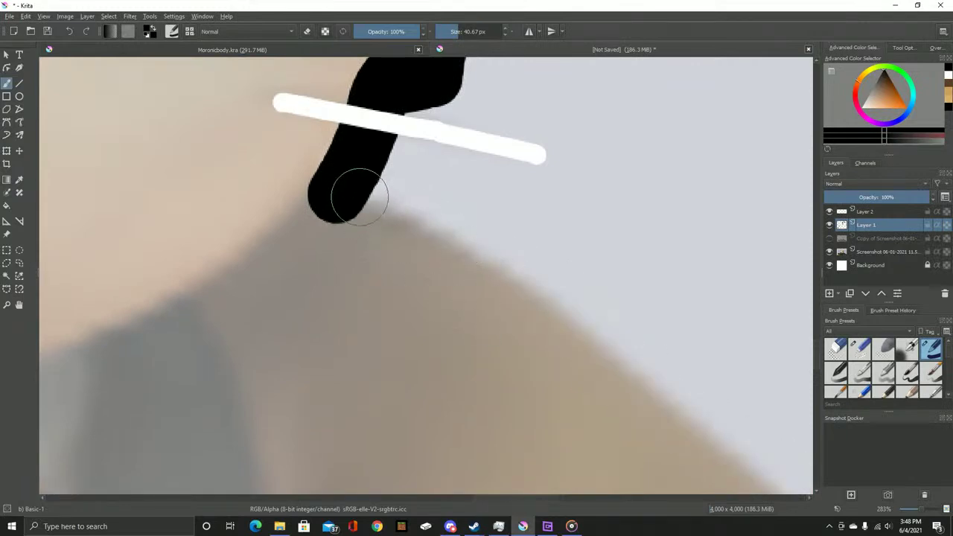
{"action": "key", "text": "ctrl+z"}
{"action": "mouse_move", "coordinate": [388, 78]}
{"action": "left_mouse_down"}
{"action": "mouse_move", "coordinate": [396, 149]}
{"action": "mouse_move", "coordinate": [420, 152]}
{"action": "mouse_move", "coordinate": [392, 150]}
{"action": "mouse_move", "coordinate": [350, 255]}
{"action": "mouse_move", "coordinate": [425, 263]}
{"action": "mouse_move", "coordinate": [564, 378]}
{"action": "mouse_move", "coordinate": [265, 113]}
{"action": "mouse_move", "coordinate": [398, 213]}
{"action": "mouse_move", "coordinate": [538, 362]}
{"action": "mouse_move", "coordinate": [336, 109]}
{"action": "mouse_move", "coordinate": [410, 163]}
{"action": "mouse_move", "coordinate": [699, 222]}
{"action": "left_mouse_up"}
{"action": "key", "text": "ctrl+z"}
{"action": "mouse_move", "coordinate": [334, 97]}
{"action": "left_mouse_down"}
{"action": "mouse_move", "coordinate": [346, 127]}
{"action": "mouse_move", "coordinate": [408, 166]}
{"action": "mouse_move", "coordinate": [579, 174]}
{"action": "mouse_move", "coordinate": [748, 240]}
{"action": "mouse_move", "coordinate": [808, 330]}
{"action": "mouse_move", "coordinate": [331, 95]}
{"action": "mouse_move", "coordinate": [362, 127]}
{"action": "mouse_move", "coordinate": [621, 201]}
{"action": "mouse_move", "coordinate": [787, 309]}
{"action": "mouse_move", "coordinate": [813, 342]}
{"action": "left_mouse_up"}
{"action": "scroll", "coordinate": [151, 106], "scroll_direction": "down", "scroll_amount": 1}
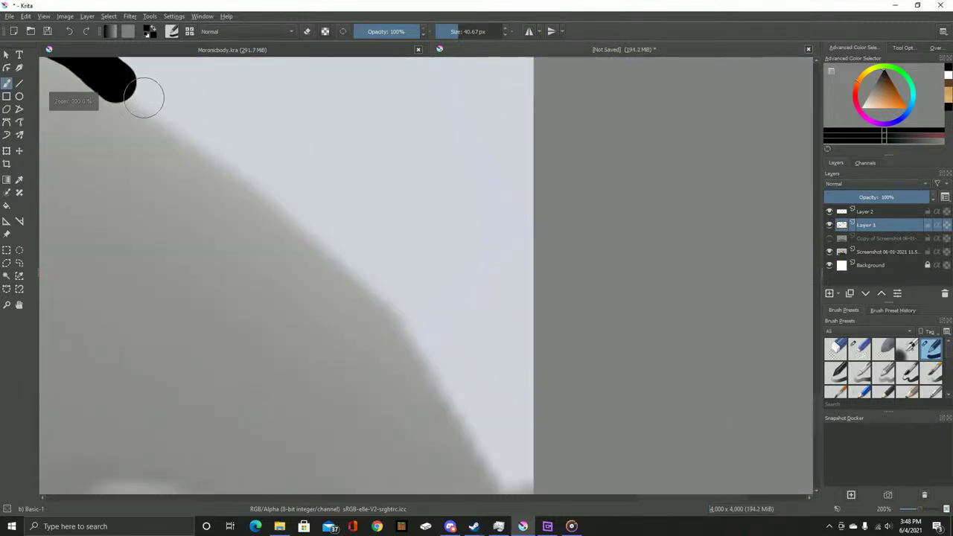
{"action": "mouse_move", "coordinate": [115, 80]}
{"action": "left_mouse_down"}
{"action": "mouse_move", "coordinate": [379, 270]}
{"action": "mouse_move", "coordinate": [463, 425]}
{"action": "mouse_move", "coordinate": [404, 160]}
{"action": "mouse_move", "coordinate": [463, 250]}
{"action": "left_mouse_up"}
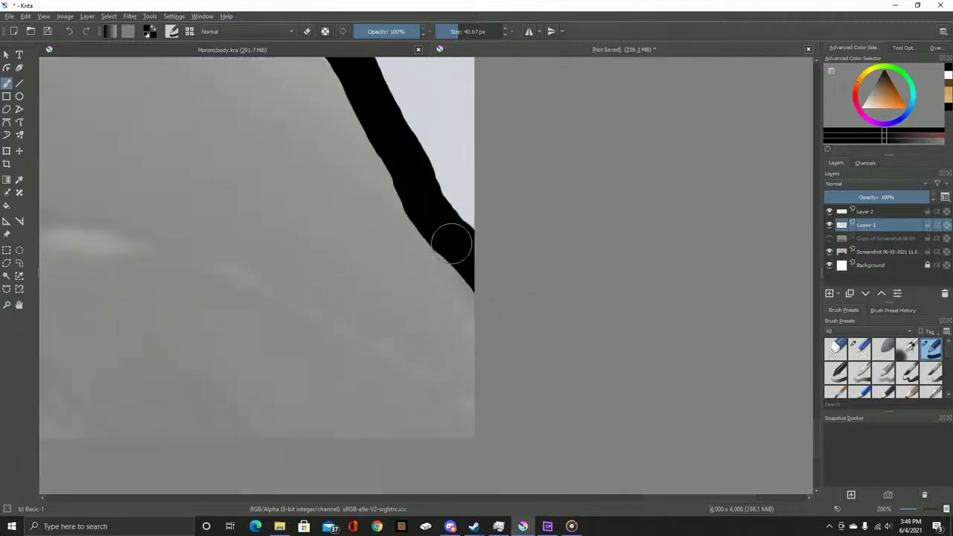
{"action": "scroll", "coordinate": [451, 244], "scroll_direction": "down", "scroll_amount": 5}
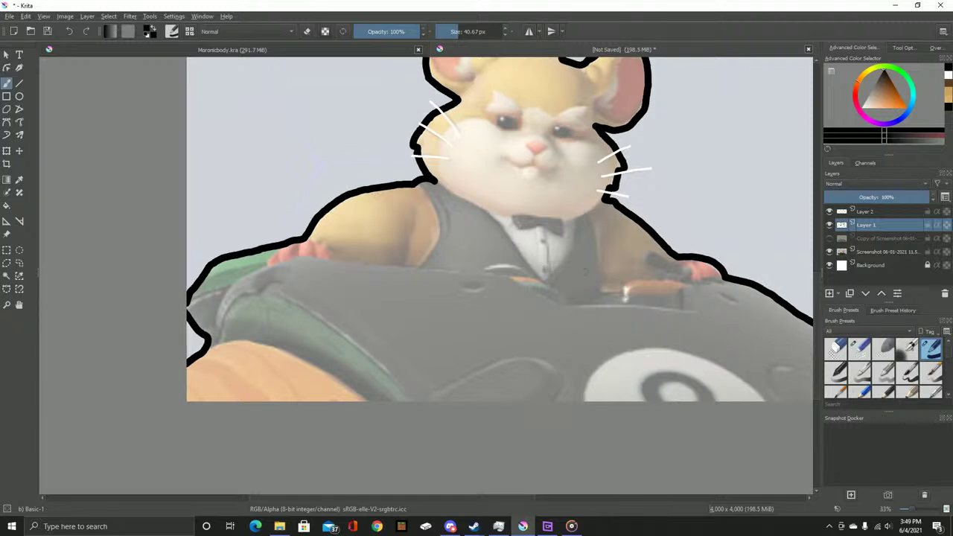
Reorder the layers: Layer 1 above Layer 2 and the reference screenshot at the top
{"action": "left_click_drag", "start_coordinate": [541, 258], "coordinate": [521, 311]}
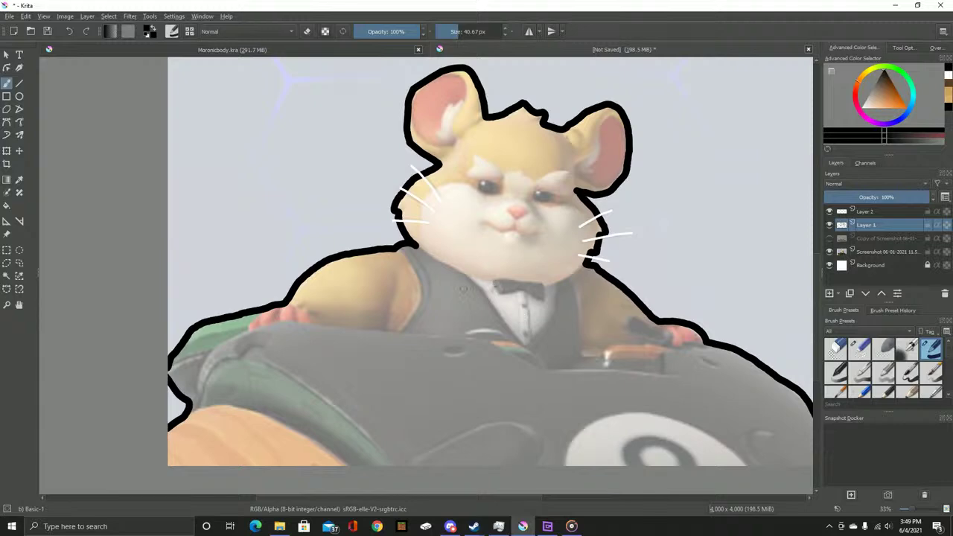
{"action": "scroll", "coordinate": [495, 284], "scroll_direction": "up", "scroll_amount": 5}
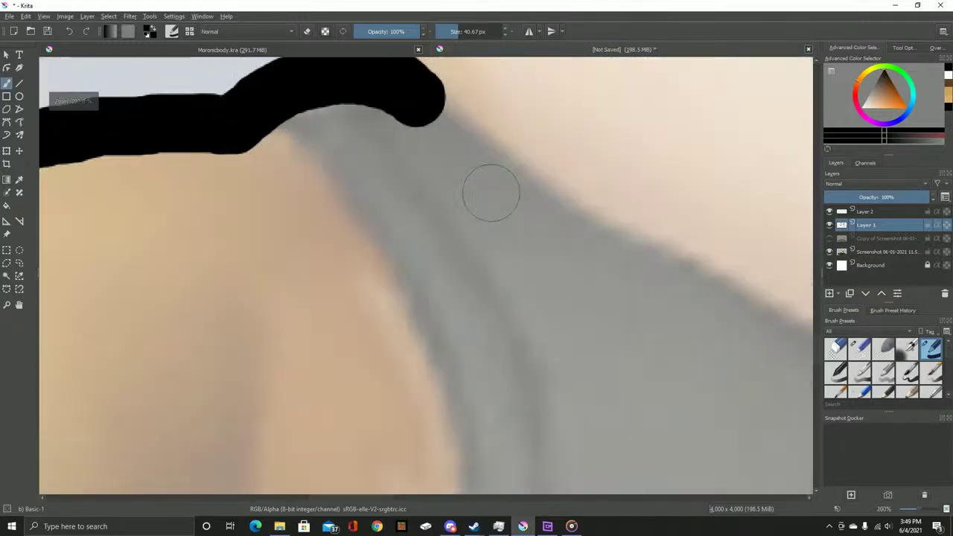
{"action": "scroll", "coordinate": [490, 193], "scroll_direction": "down", "scroll_amount": 6}
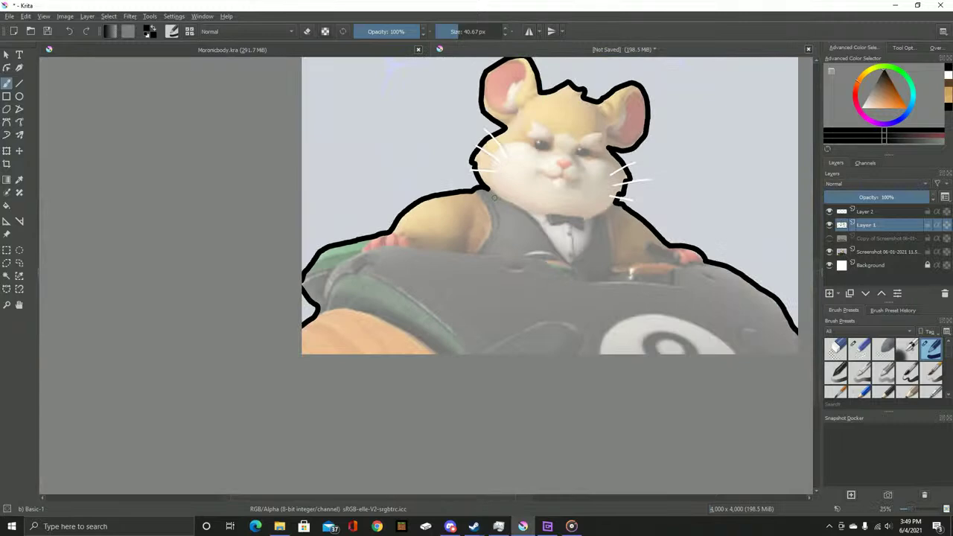
{"action": "scroll", "coordinate": [389, 298], "scroll_direction": "up", "scroll_amount": 1}
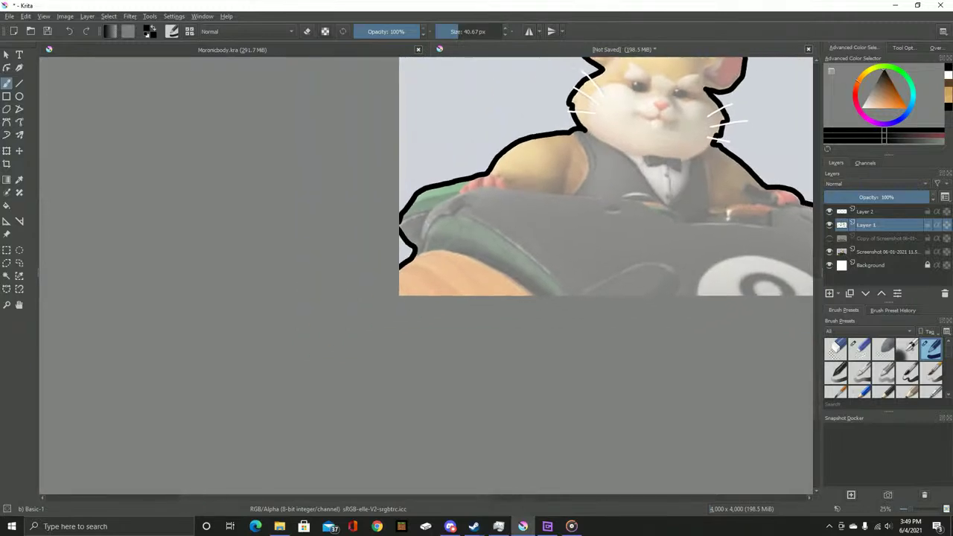
{"action": "scroll", "coordinate": [521, 233], "scroll_direction": "up", "scroll_amount": 1}
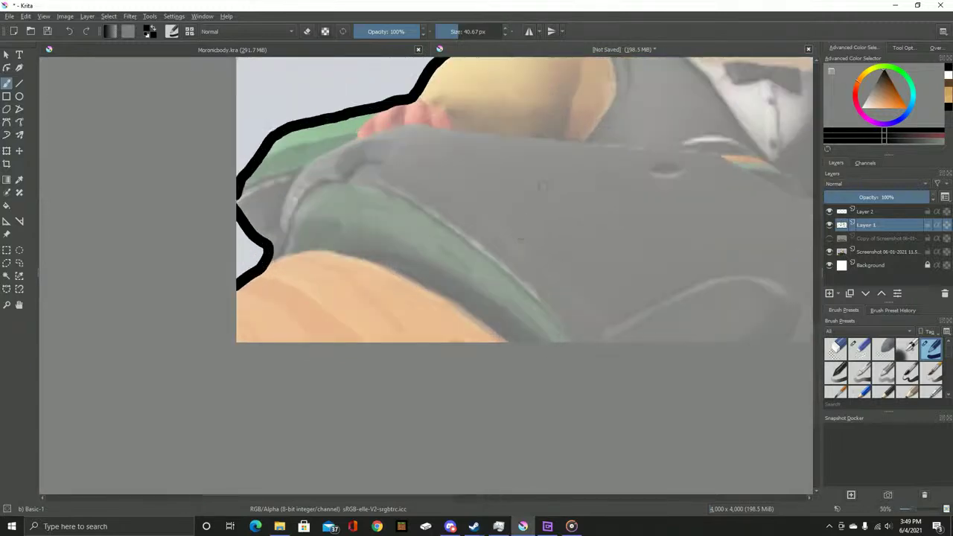
{"action": "scroll", "coordinate": [510, 198], "scroll_direction": "up", "scroll_amount": 2}
{"action": "scroll", "coordinate": [409, 189], "scroll_direction": "down", "scroll_amount": 2}
{"action": "scroll", "coordinate": [552, 260], "scroll_direction": "up", "scroll_amount": 3}
{"action": "left_click_drag", "start_coordinate": [865, 224], "coordinate": [863, 209]}
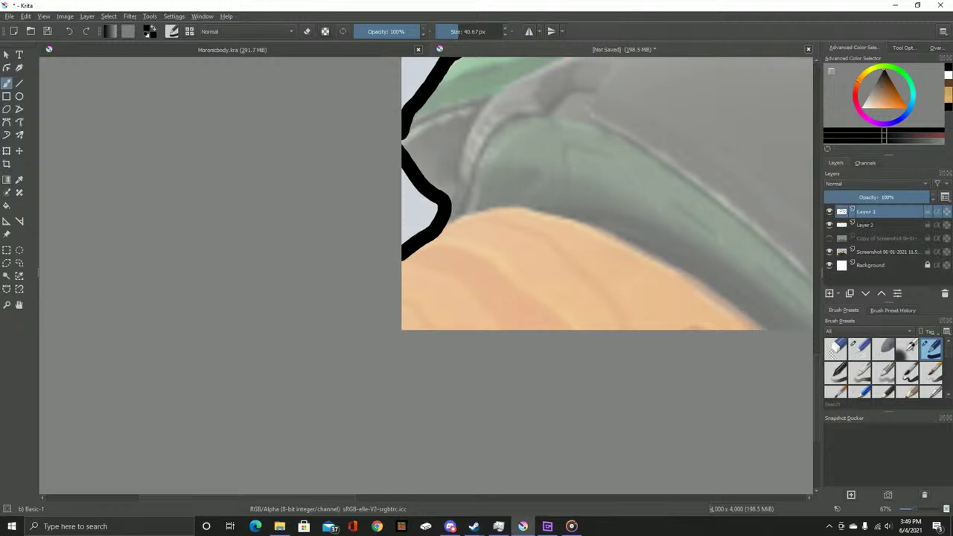
{"action": "left_click_drag", "start_coordinate": [864, 251], "coordinate": [866, 208]}
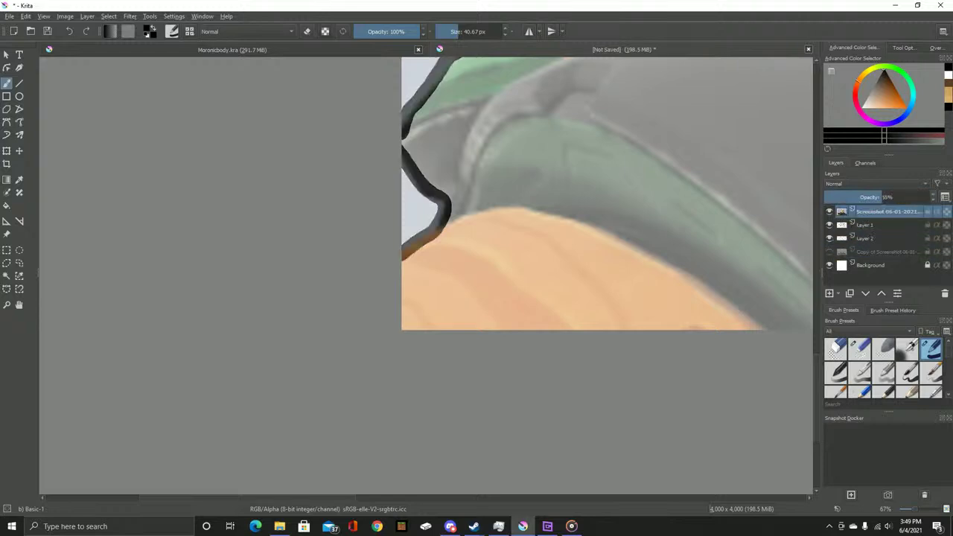
Add an empty Layer 3 above Layer 1 and return the faded screenshot above Background
{"action": "left_click", "coordinate": [865, 224]}
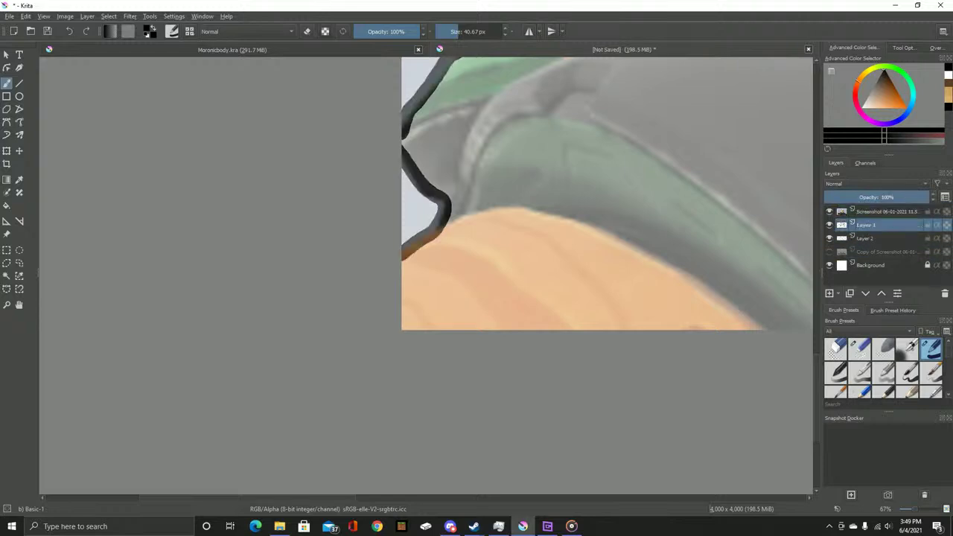
{"action": "key", "text": "Insert"}
{"action": "left_click", "coordinate": [885, 211]}
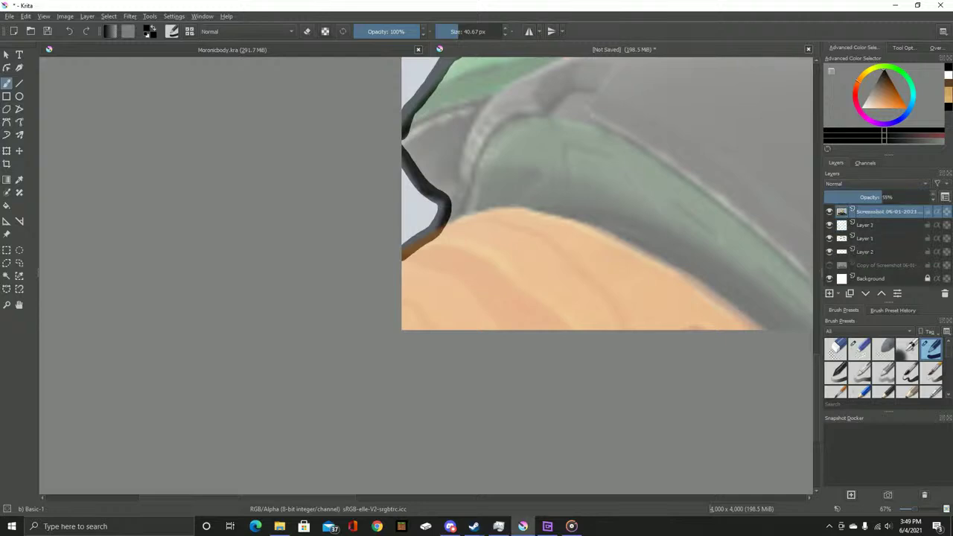
{"action": "left_click", "coordinate": [829, 212]}
{"action": "left_click", "coordinate": [829, 211]}
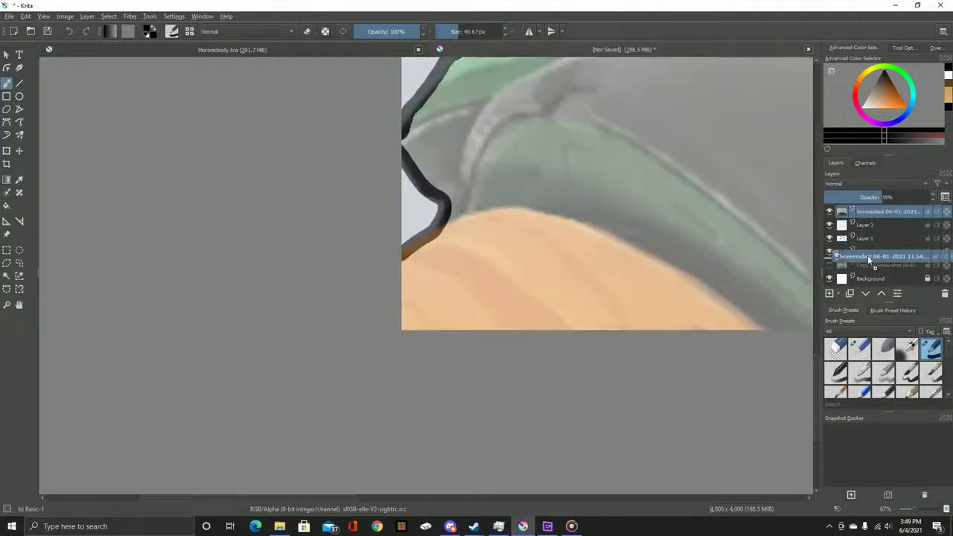
{"action": "mouse_move", "coordinate": [885, 211]}
{"action": "left_mouse_down"}
{"action": "mouse_move", "coordinate": [886, 265]}
{"action": "mouse_move", "coordinate": [885, 211]}
{"action": "left_mouse_up"}
Sample the ball's orange from the full-colour screenshot copy, hide it again, and select Layer 3
{"action": "left_click", "coordinate": [829, 211]}
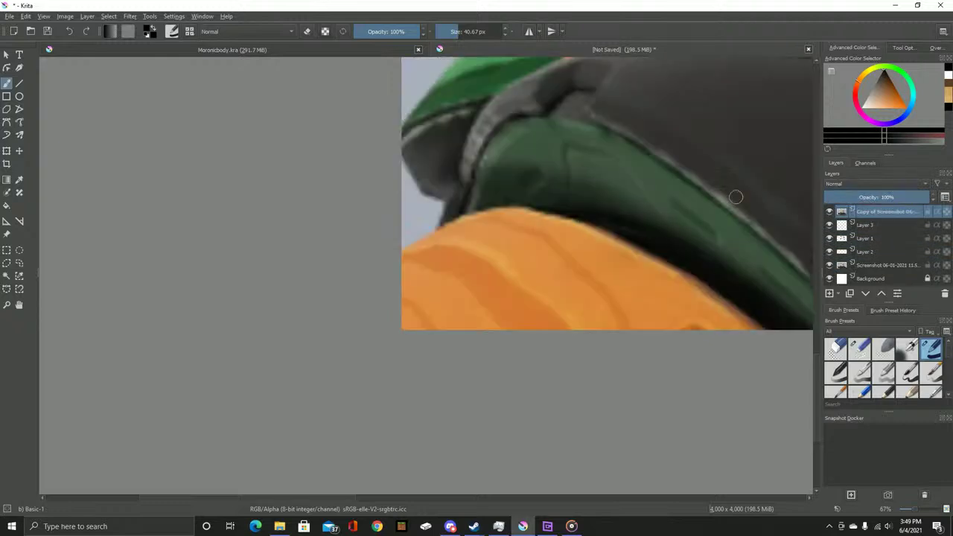
{"action": "key", "text": "p"}
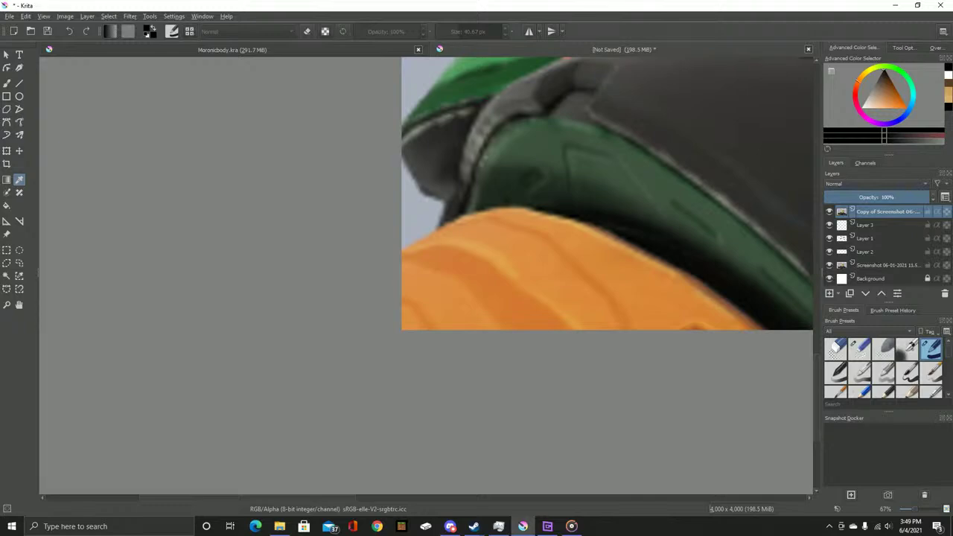
{"action": "left_click", "coordinate": [565, 275]}
{"action": "key", "text": "1"}
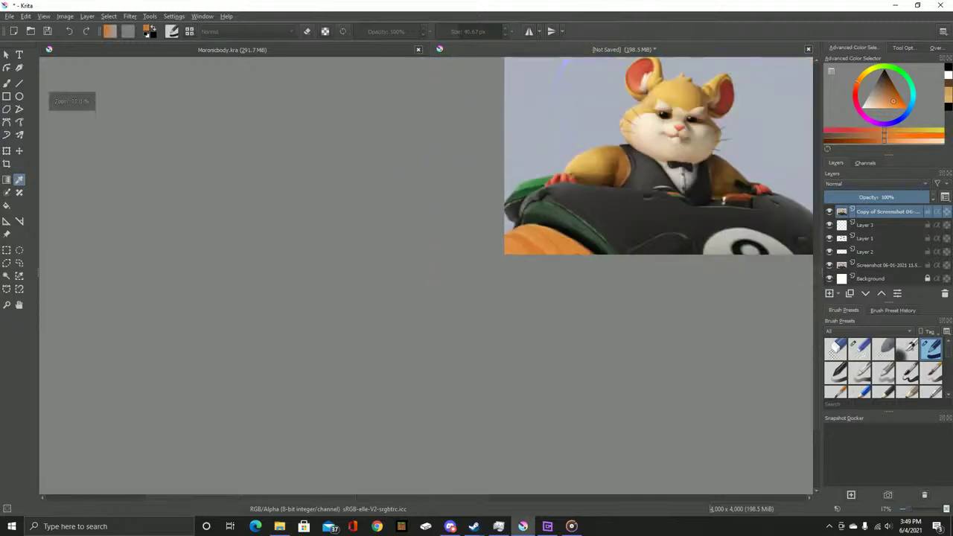
{"action": "key", "text": "minus"}
{"action": "key", "text": "minus"}
{"action": "key", "text": "minus"}
{"action": "key", "text": "minus"}
{"action": "key", "text": "minus"}
{"action": "key", "text": "minus"}
{"action": "key", "text": "plus"}
{"action": "key", "text": "plus"}
{"action": "key", "text": "plus"}
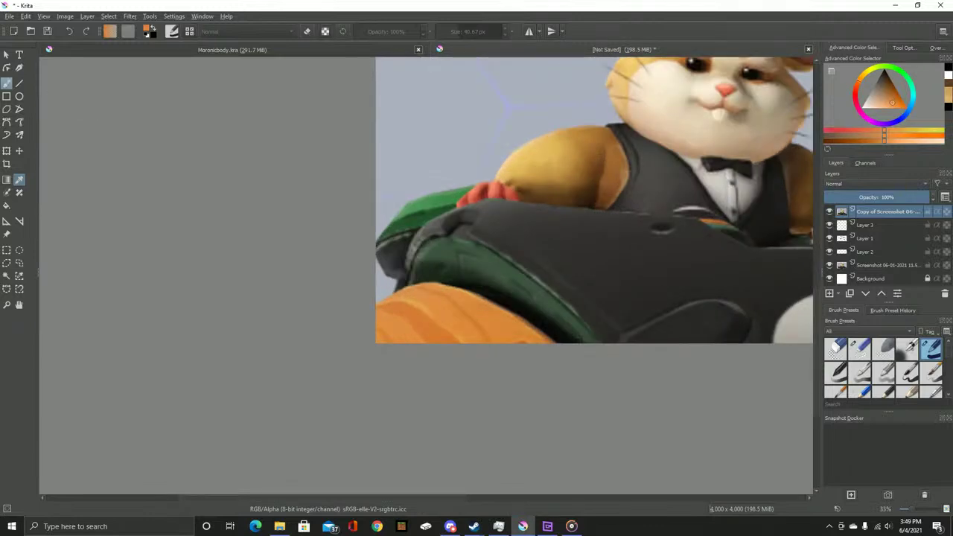
{"action": "left_click", "coordinate": [829, 211]}
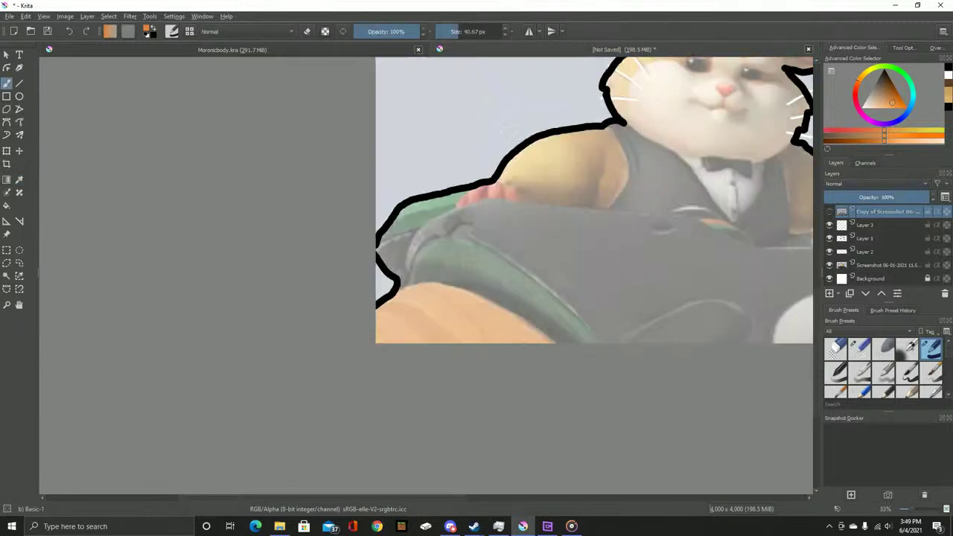
{"action": "left_click", "coordinate": [867, 225]}
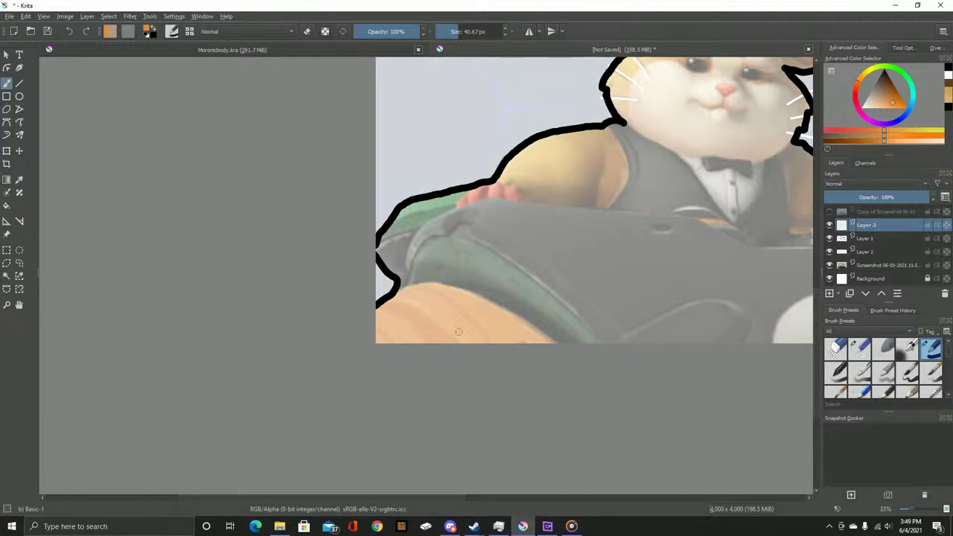
Outline the top and left edges of the pale skin patch in orange on Layer 3
{"action": "scroll", "coordinate": [459, 322], "scroll_direction": "up", "scroll_amount": 2}
{"action": "scroll", "coordinate": [411, 193], "scroll_direction": "up", "scroll_amount": 1}
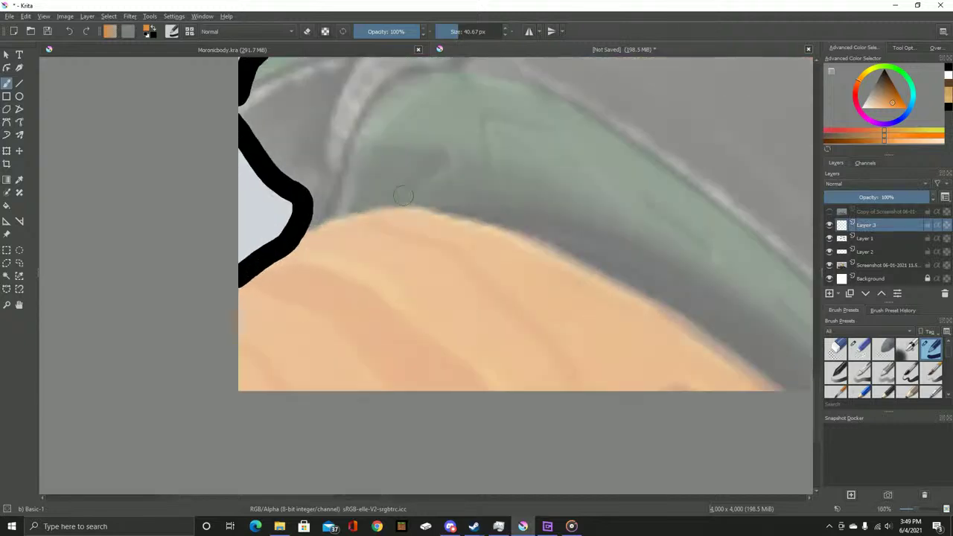
{"action": "scroll", "coordinate": [411, 193], "scroll_direction": "up", "scroll_amount": 1}
{"action": "scroll", "coordinate": [287, 181], "scroll_direction": "down", "scroll_amount": 2}
{"action": "scroll", "coordinate": [198, 191], "scroll_direction": "up", "scroll_amount": 1}
{"action": "mouse_move", "coordinate": [191, 186]}
{"action": "left_mouse_down"}
{"action": "mouse_move", "coordinate": [299, 155]}
{"action": "mouse_move", "coordinate": [373, 173]}
{"action": "mouse_move", "coordinate": [559, 260]}
{"action": "mouse_move", "coordinate": [686, 366]}
{"action": "left_mouse_up"}
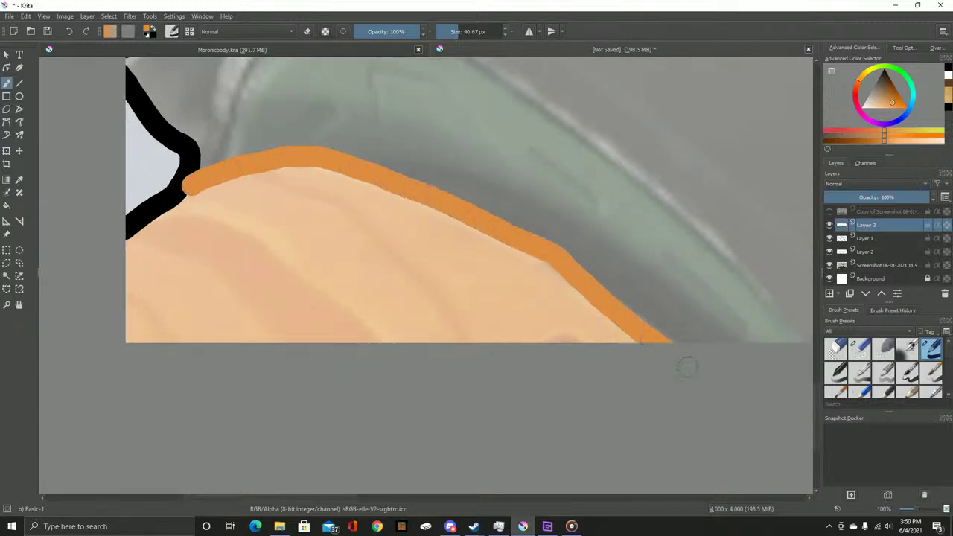
{"action": "scroll", "coordinate": [474, 251], "scroll_direction": "left", "scroll_amount": 3}
{"action": "scroll", "coordinate": [381, 253], "scroll_direction": "up", "scroll_amount": 1}
{"action": "mouse_move", "coordinate": [447, 185]}
{"action": "left_mouse_down"}
{"action": "mouse_move", "coordinate": [360, 249]}
{"action": "mouse_move", "coordinate": [352, 383]}
{"action": "left_mouse_up"}
Paint orange along the skin patch's bottom edge up to the sloped edge
{"action": "scroll", "coordinate": [459, 384], "scroll_direction": "down", "scroll_amount": 2}
{"action": "scroll", "coordinate": [459, 384], "scroll_direction": "right", "scroll_amount": 2}
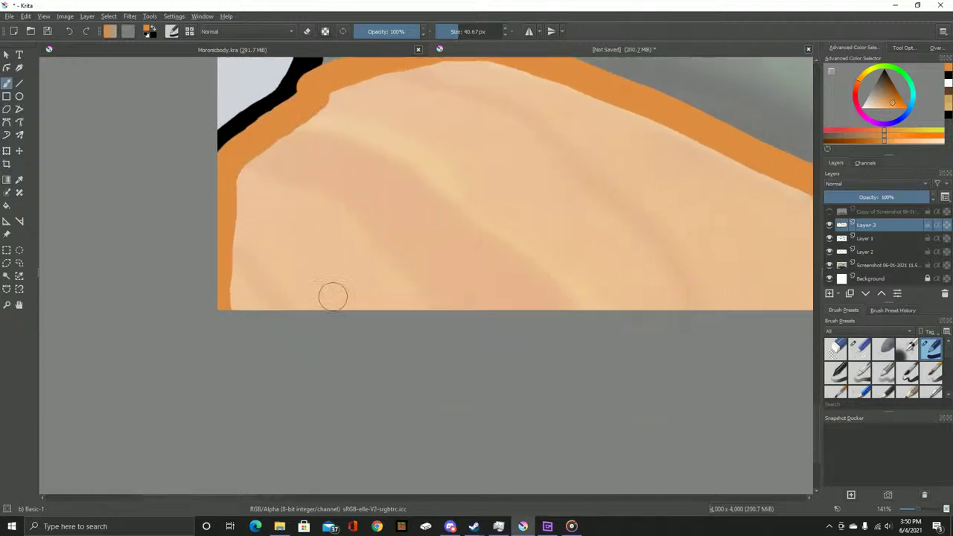
{"action": "mouse_move", "coordinate": [234, 301]}
{"action": "left_mouse_down"}
{"action": "mouse_move", "coordinate": [530, 299]}
{"action": "mouse_move", "coordinate": [466, 311]}
{"action": "mouse_move", "coordinate": [733, 298]}
{"action": "left_mouse_up"}
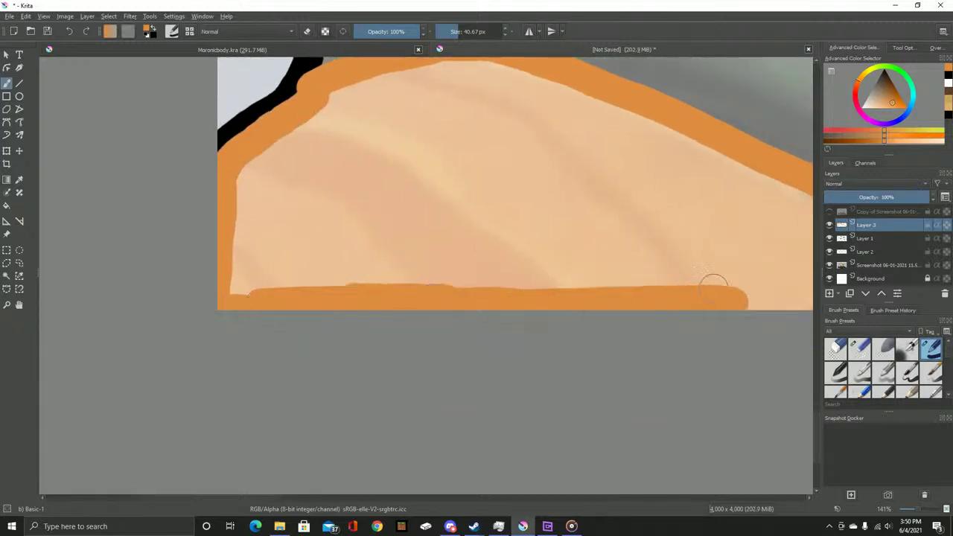
{"action": "scroll", "coordinate": [709, 290], "scroll_direction": "right", "scroll_amount": 4}
{"action": "scroll", "coordinate": [709, 290], "scroll_direction": "down", "scroll_amount": 1}
{"action": "mouse_move", "coordinate": [381, 250]}
{"action": "left_mouse_down"}
{"action": "mouse_move", "coordinate": [580, 269]}
{"action": "mouse_move", "coordinate": [534, 227]}
{"action": "mouse_move", "coordinate": [528, 256]}
{"action": "mouse_move", "coordinate": [502, 208]}
{"action": "mouse_move", "coordinate": [480, 251]}
{"action": "mouse_move", "coordinate": [451, 256]}
{"action": "mouse_move", "coordinate": [462, 232]}
{"action": "mouse_move", "coordinate": [403, 249]}
{"action": "mouse_move", "coordinate": [370, 223]}
{"action": "left_mouse_up"}
{"action": "scroll", "coordinate": [370, 224], "scroll_direction": "left", "scroll_amount": 4}
{"action": "scroll", "coordinate": [369, 223], "scroll_direction": "up", "scroll_amount": 1}
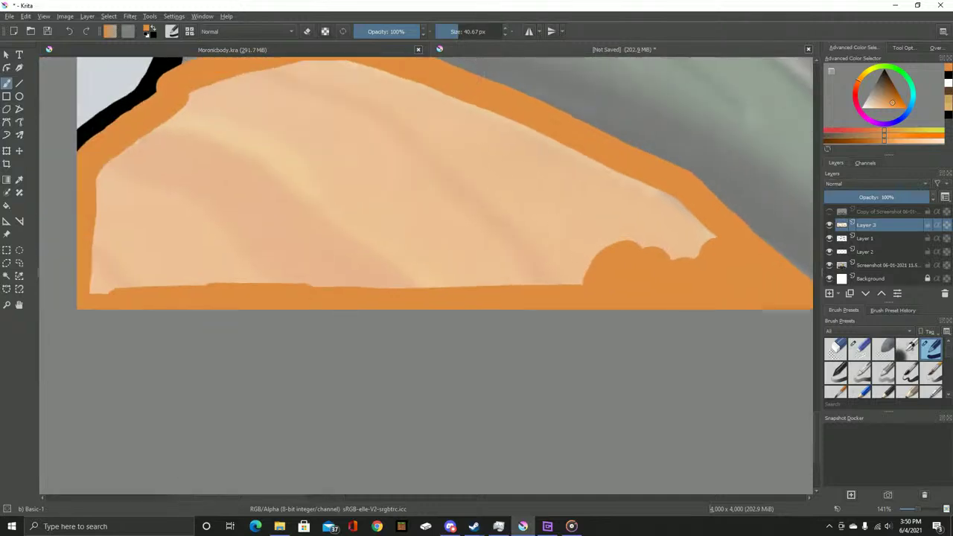
Enlarge the brush to about 261 px and fill the whole pale skin area with orange
{"action": "left_click_drag", "start_coordinate": [466, 32], "coordinate": [491, 31]}
{"action": "left_click", "coordinate": [168, 216]}
{"action": "mouse_move", "coordinate": [168, 215]}
{"action": "left_mouse_down"}
{"action": "mouse_move", "coordinate": [221, 200]}
{"action": "mouse_move", "coordinate": [235, 260]}
{"action": "mouse_move", "coordinate": [297, 209]}
{"action": "mouse_move", "coordinate": [374, 237]}
{"action": "mouse_move", "coordinate": [446, 281]}
{"action": "mouse_move", "coordinate": [630, 304]}
{"action": "mouse_move", "coordinate": [653, 289]}
{"action": "mouse_move", "coordinate": [647, 264]}
{"action": "left_mouse_up"}
{"action": "mouse_move", "coordinate": [666, 216]}
{"action": "left_mouse_down"}
{"action": "mouse_move", "coordinate": [445, 124]}
{"action": "mouse_move", "coordinate": [373, 108]}
{"action": "mouse_move", "coordinate": [366, 122]}
{"action": "mouse_move", "coordinate": [555, 240]}
{"action": "mouse_move", "coordinate": [546, 214]}
{"action": "mouse_move", "coordinate": [495, 208]}
{"action": "mouse_move", "coordinate": [393, 244]}
{"action": "left_mouse_up"}
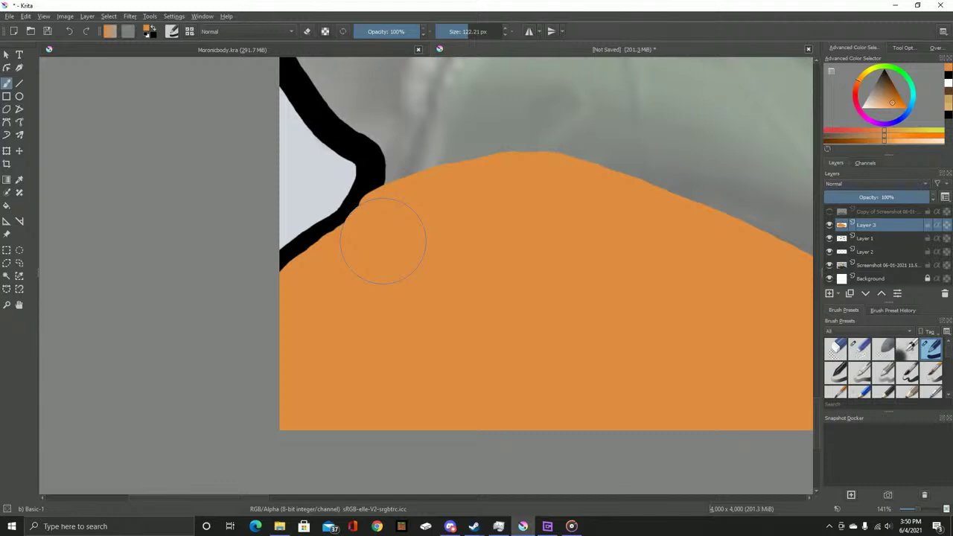
{"action": "scroll", "coordinate": [426, 223], "scroll_direction": "down", "scroll_amount": 3}
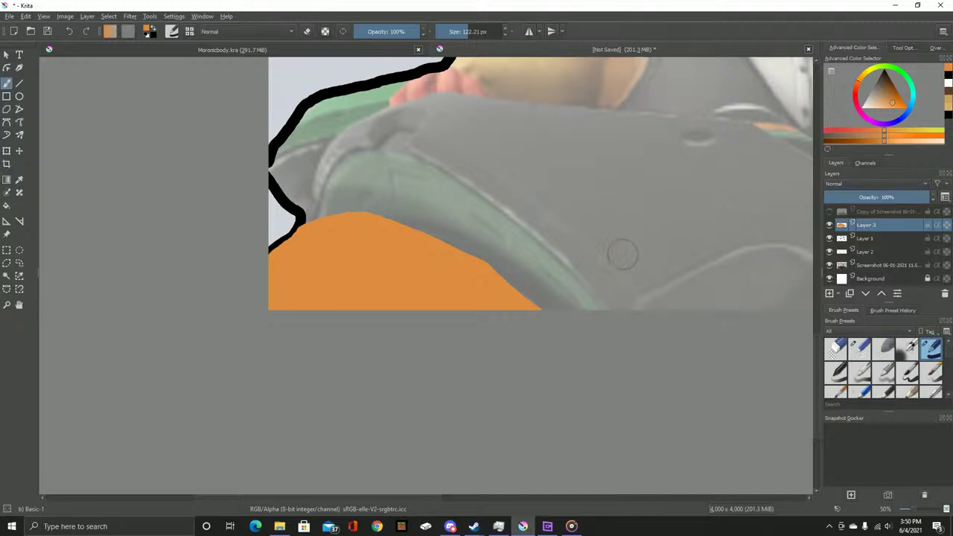
{"action": "scroll", "coordinate": [736, 277], "scroll_direction": "up", "scroll_amount": 1}
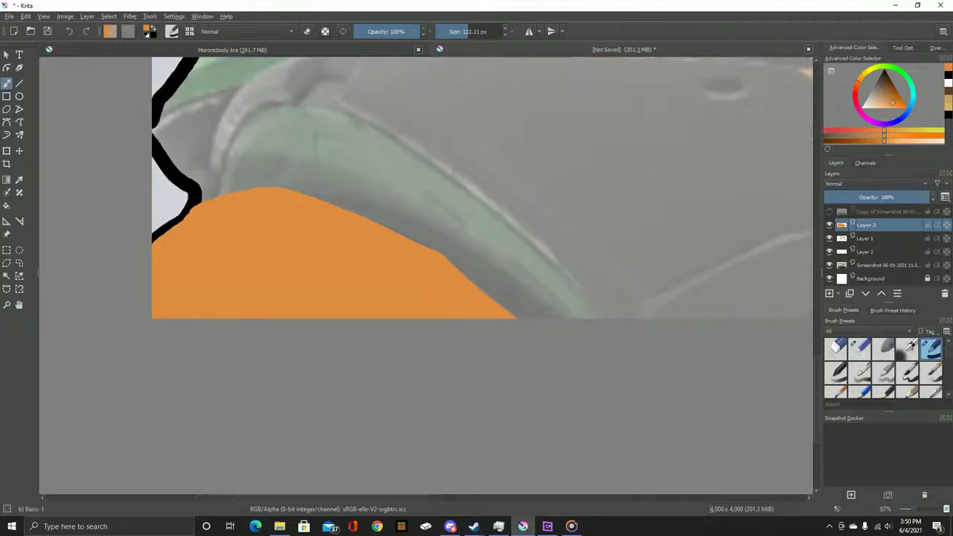
Sample a dark green from the reference, hide it, and add a new layer above Layer 3
{"action": "left_click", "coordinate": [829, 211]}
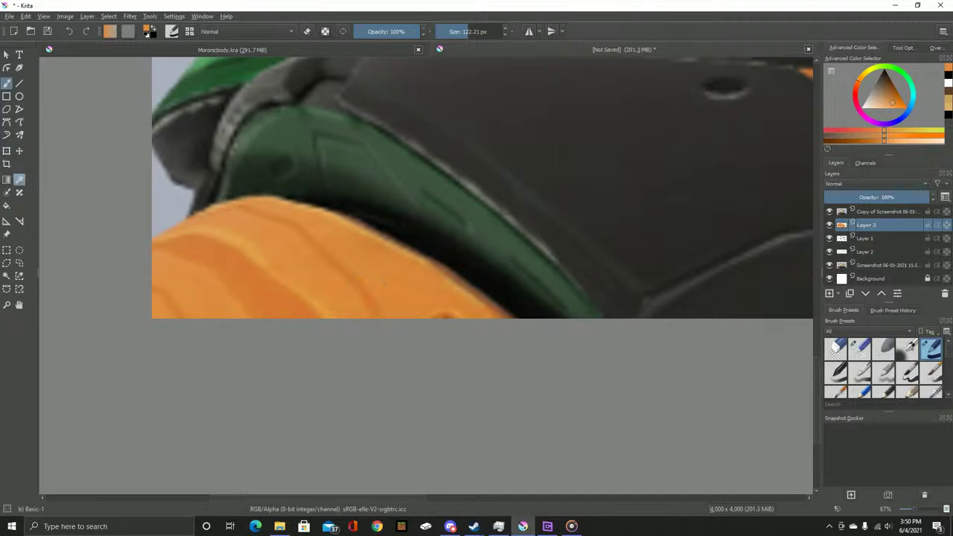
{"action": "key", "text": "space"}
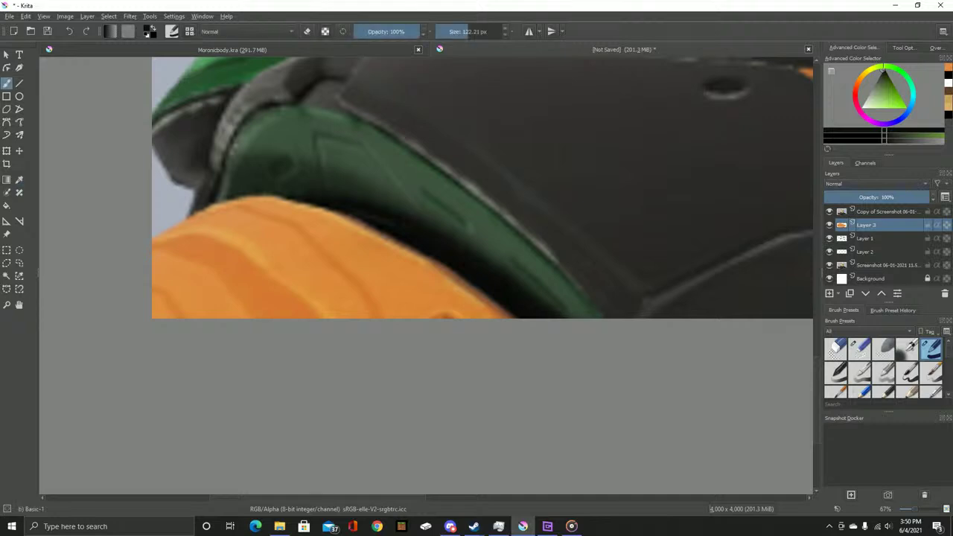
{"action": "left_click", "coordinate": [871, 212]}
{"action": "left_click", "coordinate": [829, 211]}
{"action": "left_click", "coordinate": [867, 225]}
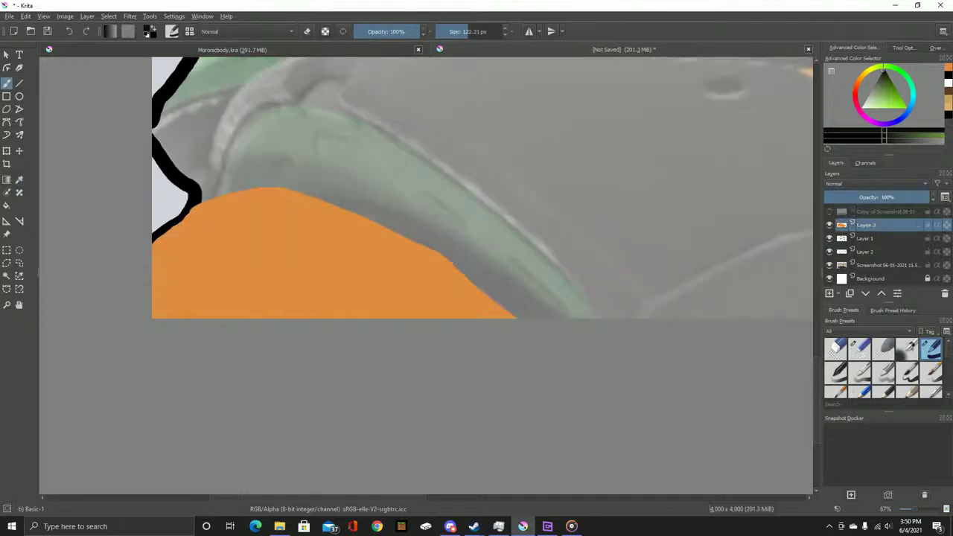
{"action": "key", "text": "Insert"}
{"action": "scroll", "coordinate": [447, 213], "scroll_direction": "up", "scroll_amount": 2}
Paint a thick black band along the orange edge on Layer 4 and move it below Layer 3
{"action": "mouse_move", "coordinate": [597, 394]}
{"action": "left_mouse_down"}
{"action": "mouse_move", "coordinate": [423, 273]}
{"action": "mouse_move", "coordinate": [295, 212]}
{"action": "mouse_move", "coordinate": [226, 187]}
{"action": "mouse_move", "coordinate": [139, 174]}
{"action": "mouse_move", "coordinate": [123, 182]}
{"action": "left_mouse_up"}
{"action": "scroll", "coordinate": [270, 225], "scroll_direction": "left", "scroll_amount": 3}
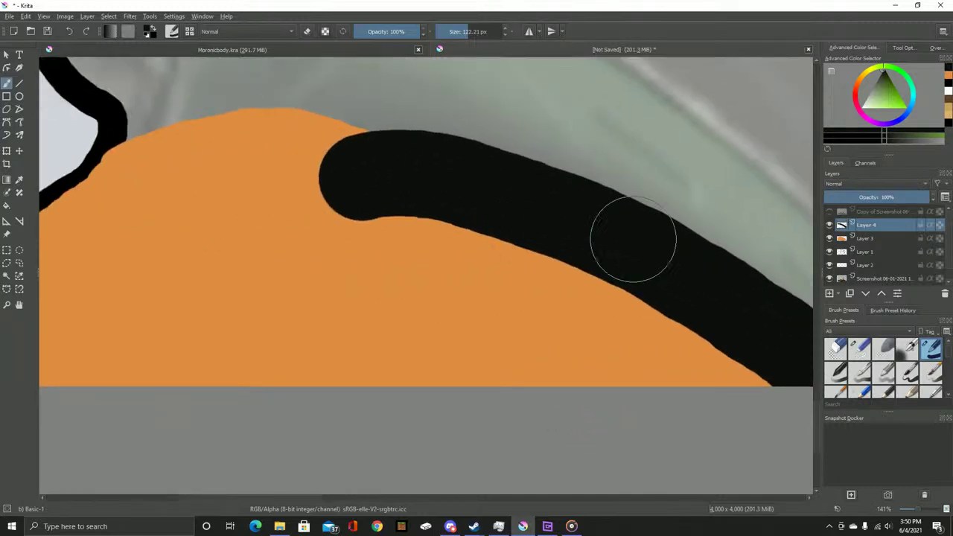
{"action": "scroll", "coordinate": [614, 238], "scroll_direction": "down", "scroll_amount": 3}
{"action": "key", "text": "ctrl+Page_Down"}
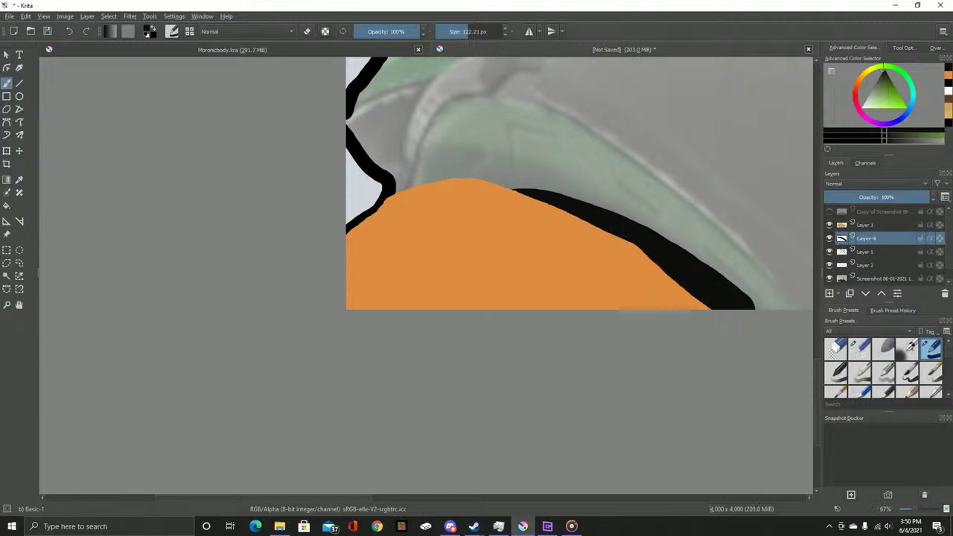
{"action": "scroll", "coordinate": [670, 238], "scroll_direction": "right", "scroll_amount": 3}
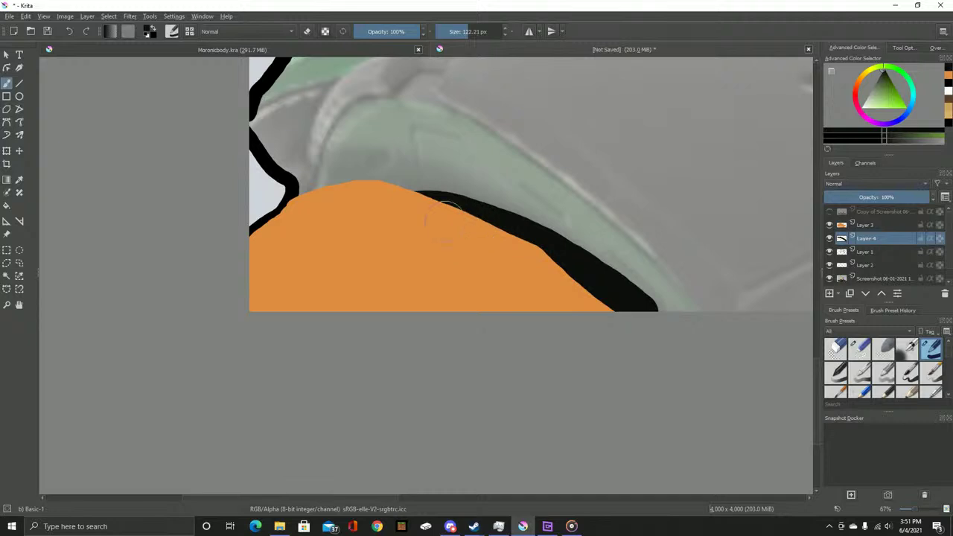
{"action": "scroll", "coordinate": [618, 210], "scroll_direction": "up", "scroll_amount": 1}
{"action": "key", "text": "ctrl+Page_Up"}
{"action": "key", "text": "ctrl+Page_Down"}
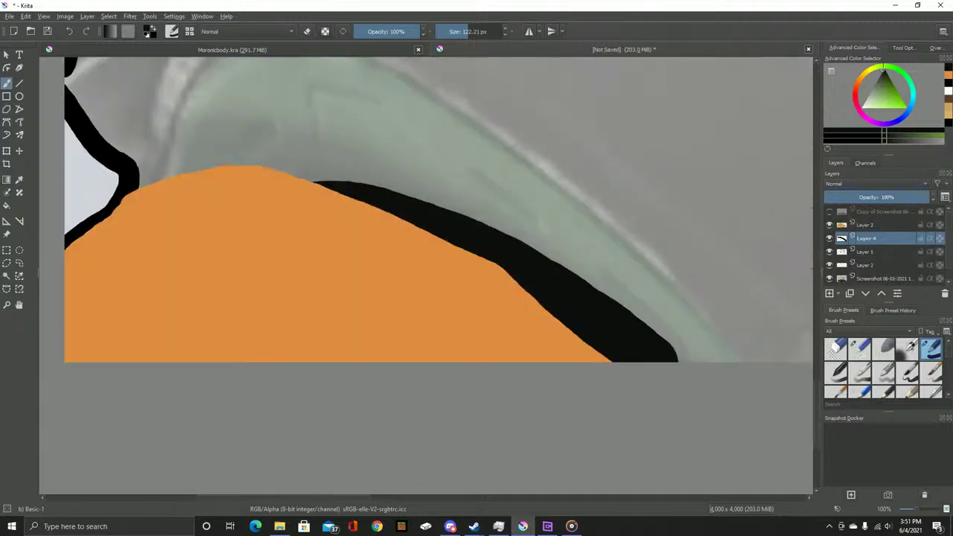
{"action": "key", "text": "ctrl+Page_Down"}
{"action": "key", "text": "ctrl+Page_Up"}
Resample the green sleeve colour from the reference, hide it, and add Layer 5 above Layer 3
{"action": "left_click", "coordinate": [829, 211]}
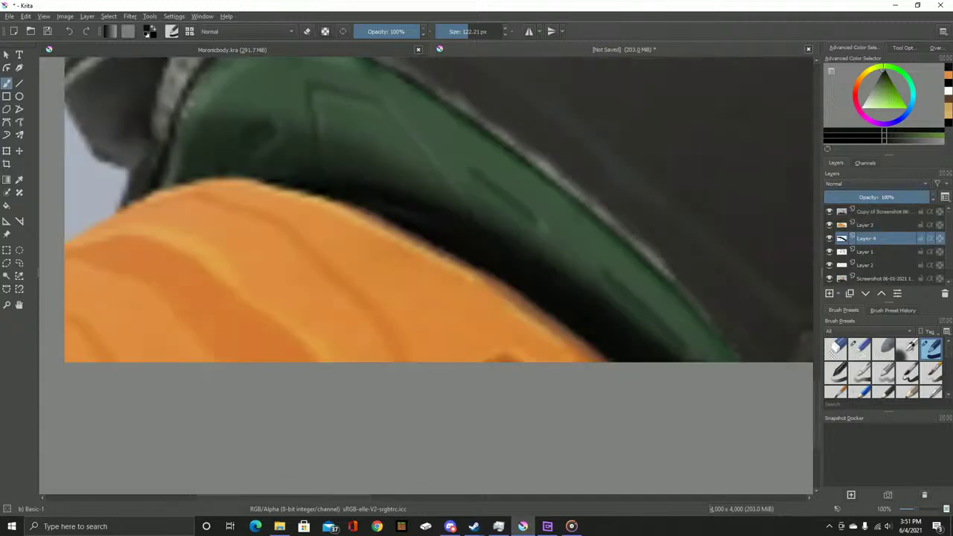
{"action": "left_click", "coordinate": [20, 179]}
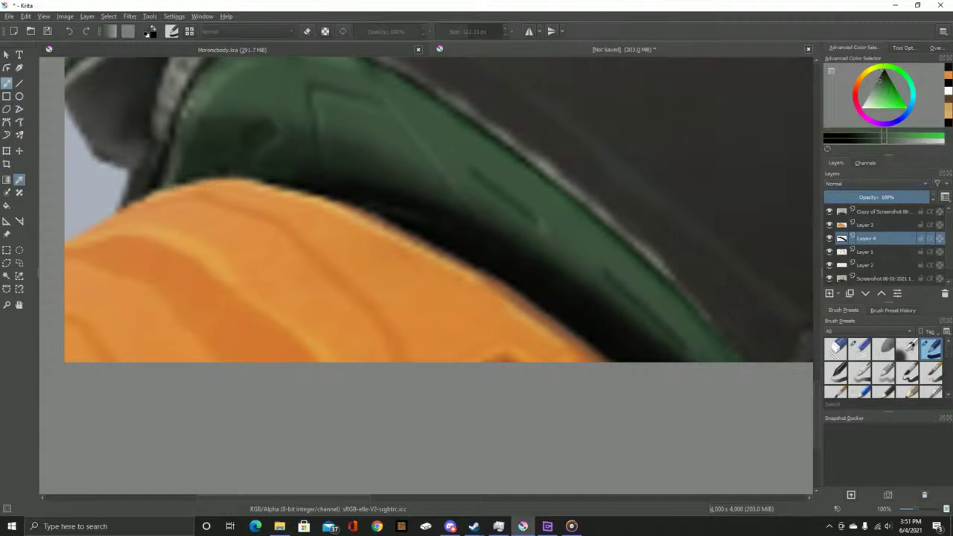
{"action": "key", "text": "b"}
{"action": "left_click", "coordinate": [867, 212]}
{"action": "left_click", "coordinate": [829, 211]}
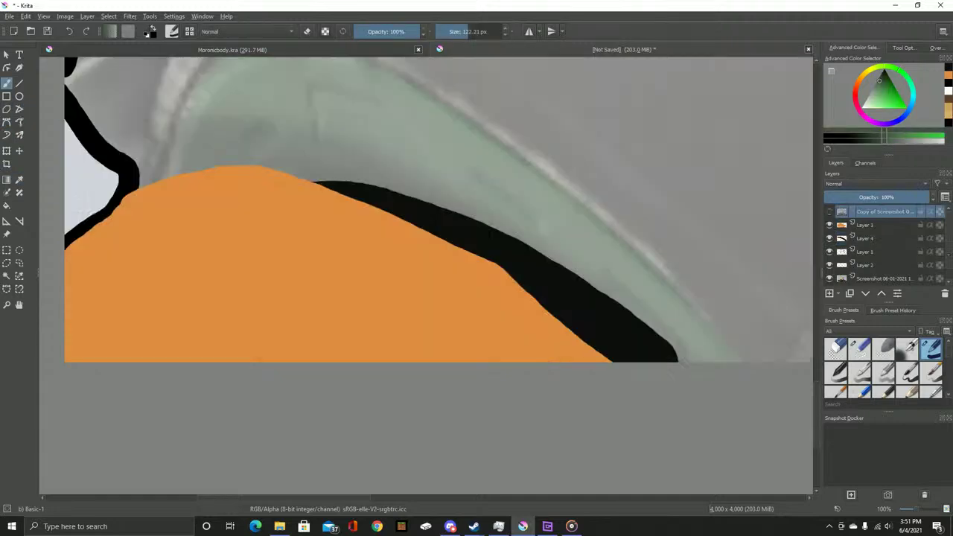
{"action": "left_click", "coordinate": [865, 225]}
{"action": "key", "text": "Insert"}
Paint the dark green sleeve shape on Layer 5, move it beneath the orange and black, and compare with the reference
{"action": "left_click_drag", "start_coordinate": [574, 223], "coordinate": [596, 292]}
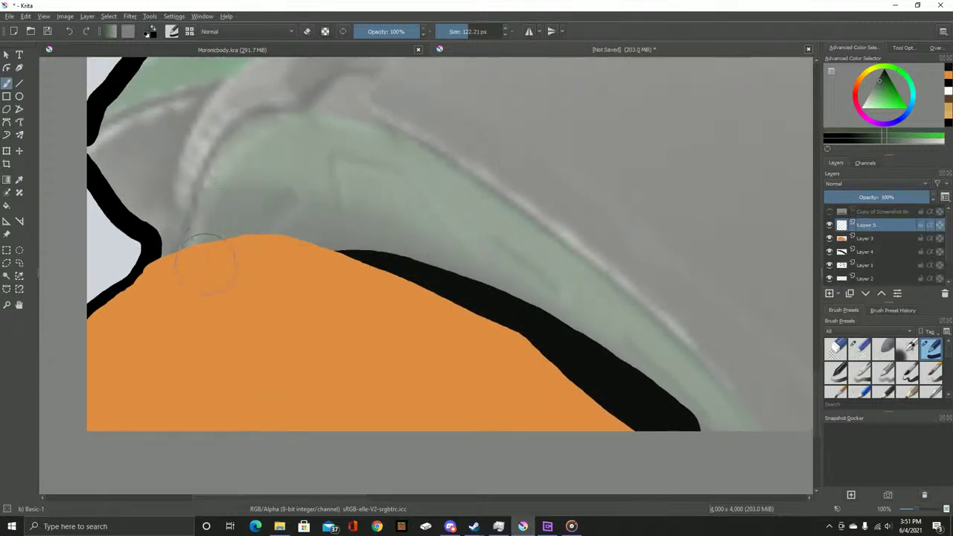
{"action": "mouse_move", "coordinate": [206, 261]}
{"action": "left_mouse_down"}
{"action": "mouse_move", "coordinate": [259, 148]}
{"action": "mouse_move", "coordinate": [316, 143]}
{"action": "mouse_move", "coordinate": [387, 166]}
{"action": "mouse_move", "coordinate": [375, 158]}
{"action": "mouse_move", "coordinate": [443, 191]}
{"action": "mouse_move", "coordinate": [623, 331]}
{"action": "mouse_move", "coordinate": [743, 460]}
{"action": "mouse_move", "coordinate": [624, 322]}
{"action": "mouse_move", "coordinate": [471, 183]}
{"action": "mouse_move", "coordinate": [352, 146]}
{"action": "mouse_move", "coordinate": [304, 142]}
{"action": "mouse_move", "coordinate": [275, 160]}
{"action": "mouse_move", "coordinate": [262, 187]}
{"action": "mouse_move", "coordinate": [281, 202]}
{"action": "mouse_move", "coordinate": [299, 258]}
{"action": "mouse_move", "coordinate": [291, 254]}
{"action": "mouse_move", "coordinate": [306, 264]}
{"action": "mouse_move", "coordinate": [344, 254]}
{"action": "mouse_move", "coordinate": [392, 277]}
{"action": "mouse_move", "coordinate": [507, 272]}
{"action": "mouse_move", "coordinate": [561, 317]}
{"action": "mouse_move", "coordinate": [582, 368]}
{"action": "mouse_move", "coordinate": [642, 434]}
{"action": "mouse_move", "coordinate": [682, 457]}
{"action": "mouse_move", "coordinate": [613, 441]}
{"action": "mouse_move", "coordinate": [305, 259]}
{"action": "mouse_move", "coordinate": [552, 337]}
{"action": "mouse_move", "coordinate": [493, 341]}
{"action": "mouse_move", "coordinate": [499, 366]}
{"action": "left_mouse_up"}
{"action": "left_click_drag", "start_coordinate": [865, 225], "coordinate": [865, 253]}
{"action": "scroll", "coordinate": [356, 206], "scroll_direction": "down", "scroll_amount": 3}
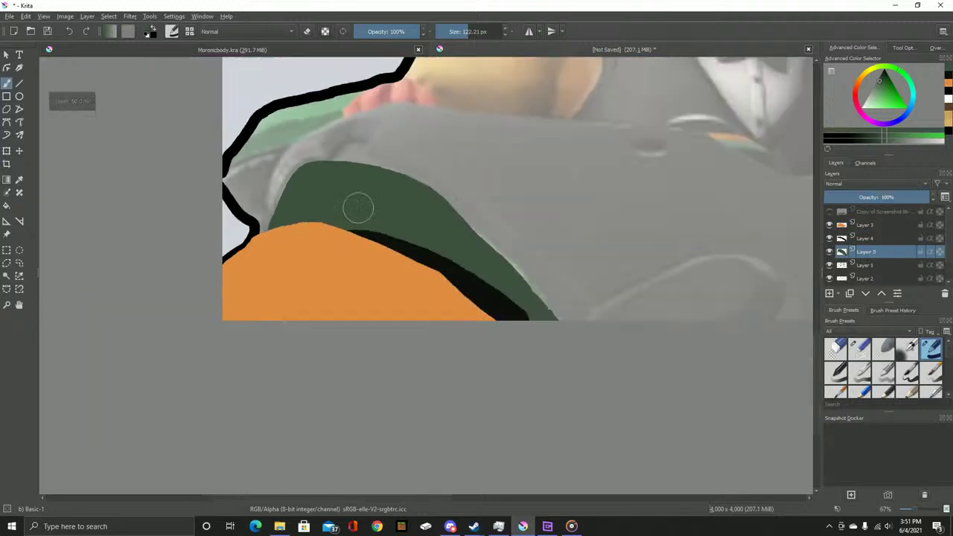
{"action": "scroll", "coordinate": [340, 206], "scroll_direction": "up", "scroll_amount": 3}
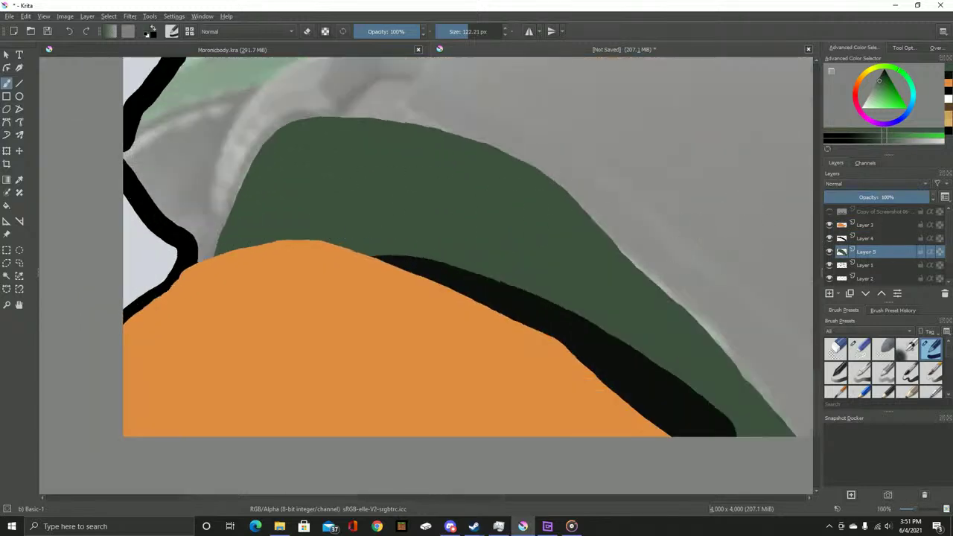
{"action": "left_click", "coordinate": [829, 211]}
{"action": "mouse_move", "coordinate": [829, 211]}
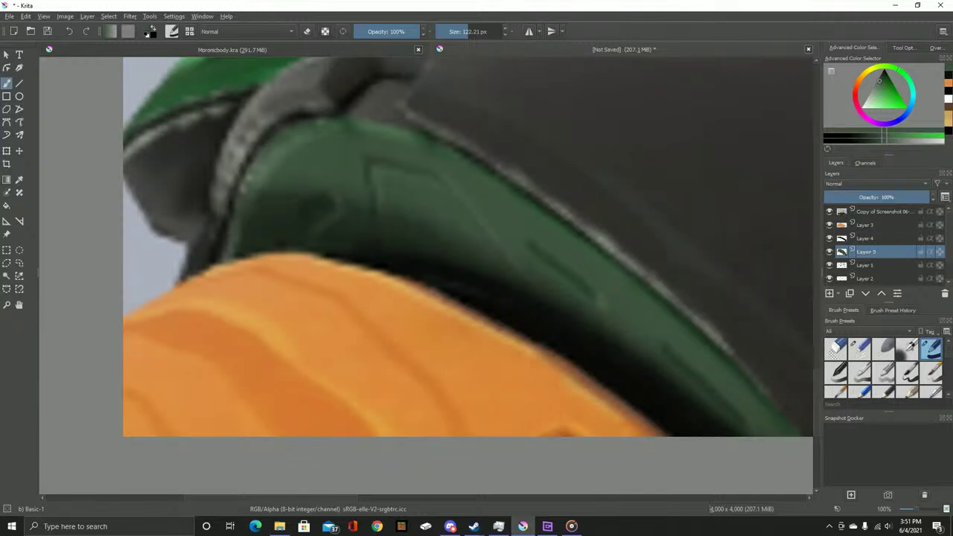
{"action": "key", "text": "ctrl+z"}
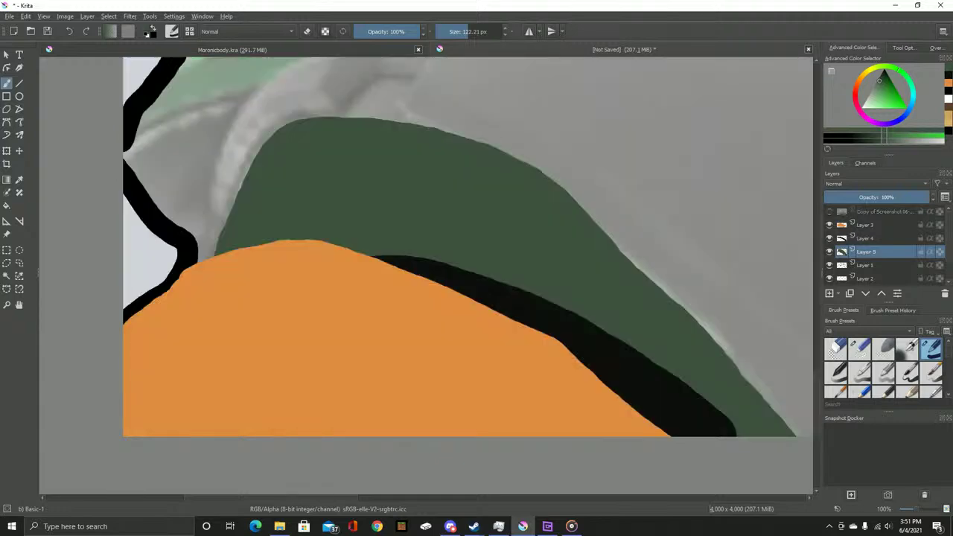
{"action": "key", "text": "Page_Up"}
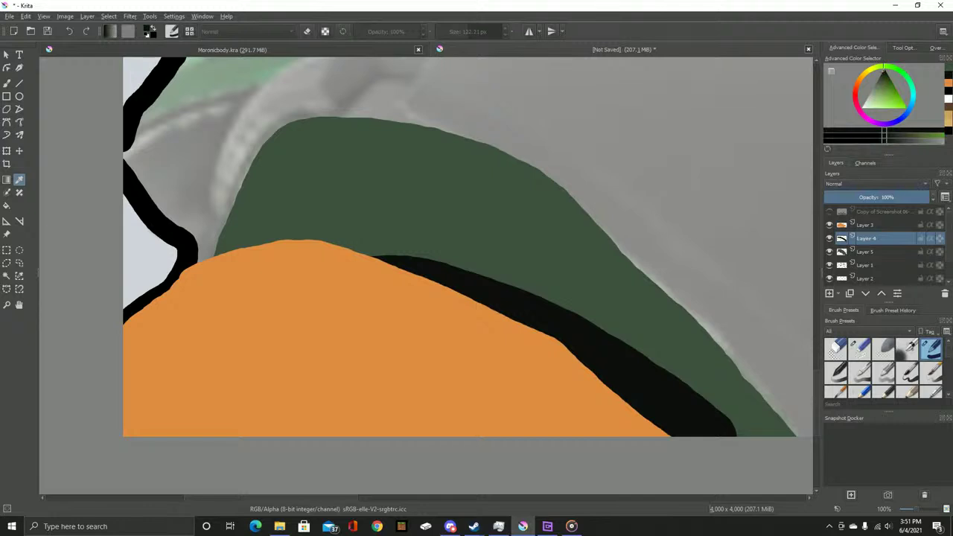
Lower brush opacity to about 51% and shade the sleeve just above the orange edge on Layer 5
{"action": "mouse_move", "coordinate": [461, 246]}
{"action": "left_mouse_down"}
{"action": "mouse_move", "coordinate": [345, 134]}
{"action": "mouse_move", "coordinate": [412, 186]}
{"action": "left_mouse_up"}
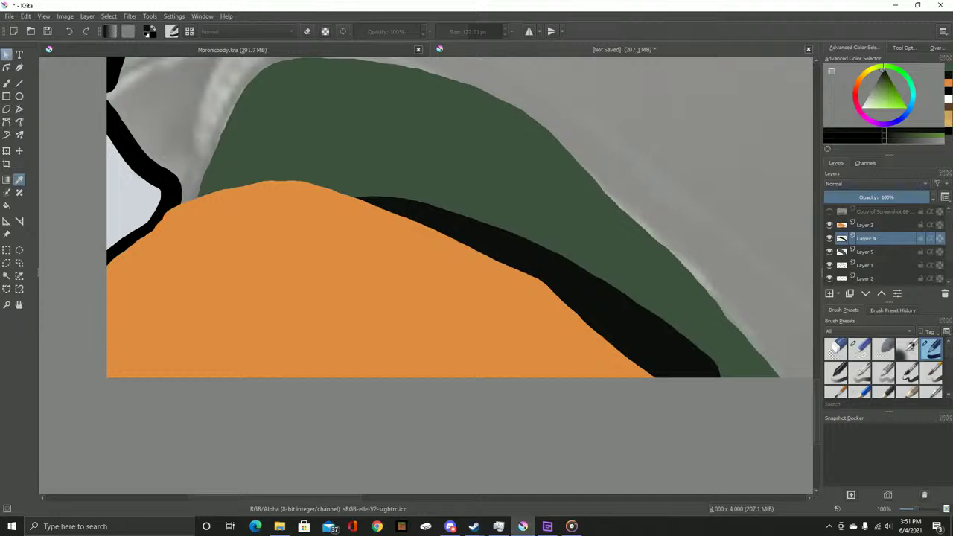
{"action": "key", "text": "b"}
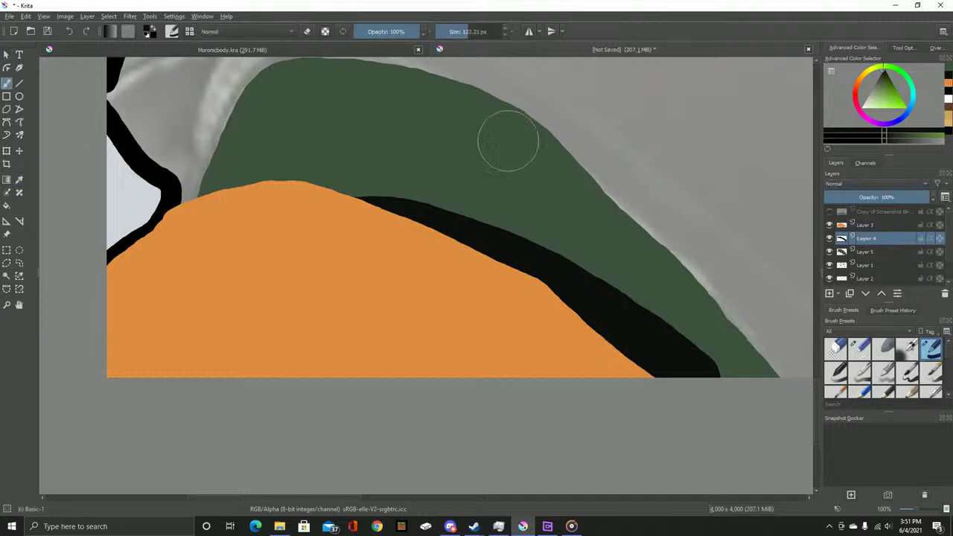
{"action": "left_click", "coordinate": [865, 251]}
{"action": "left_click_drag", "start_coordinate": [421, 31], "coordinate": [387, 31]}
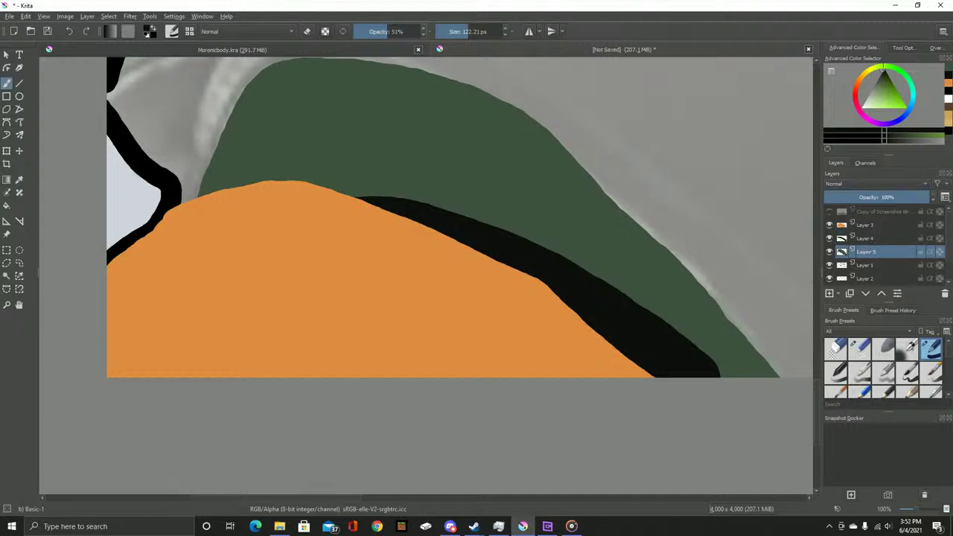
{"action": "mouse_move", "coordinate": [372, 198]}
{"action": "left_mouse_down"}
{"action": "mouse_move", "coordinate": [307, 184]}
{"action": "mouse_move", "coordinate": [270, 215]}
{"action": "mouse_move", "coordinate": [310, 171]}
{"action": "mouse_move", "coordinate": [260, 207]}
{"action": "mouse_move", "coordinate": [228, 184]}
{"action": "mouse_move", "coordinate": [255, 191]}
{"action": "mouse_move", "coordinate": [252, 169]}
{"action": "mouse_move", "coordinate": [281, 166]}
{"action": "mouse_move", "coordinate": [470, 214]}
{"action": "mouse_move", "coordinate": [363, 181]}
{"action": "mouse_move", "coordinate": [570, 262]}
{"action": "mouse_move", "coordinate": [464, 212]}
{"action": "mouse_move", "coordinate": [615, 322]}
{"action": "mouse_move", "coordinate": [619, 336]}
{"action": "mouse_move", "coordinate": [557, 315]}
{"action": "left_mouse_up"}
{"action": "scroll", "coordinate": [350, 195], "scroll_direction": "down", "scroll_amount": 1}
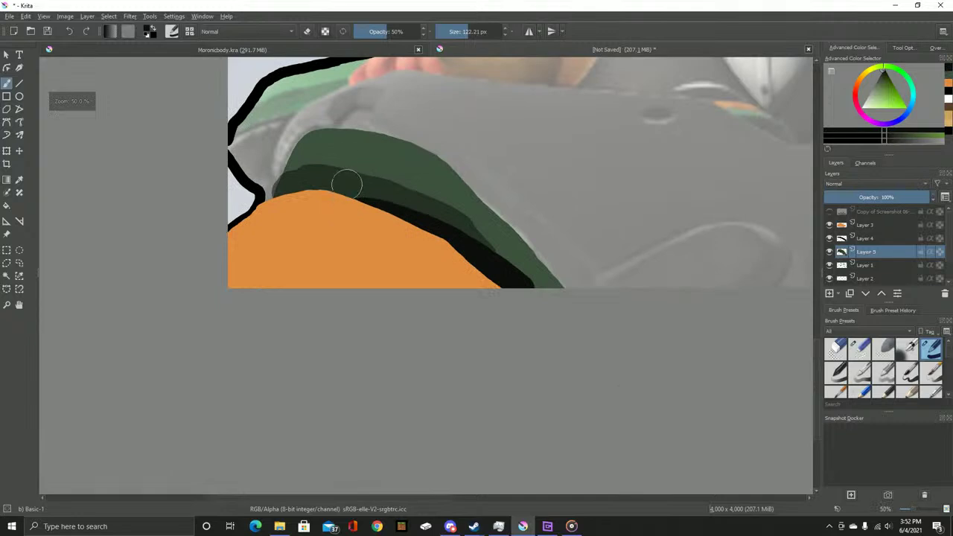
{"action": "scroll", "coordinate": [349, 195], "scroll_direction": "up", "scroll_amount": 5}
{"action": "scroll", "coordinate": [388, 228], "scroll_direction": "up", "scroll_amount": 2}
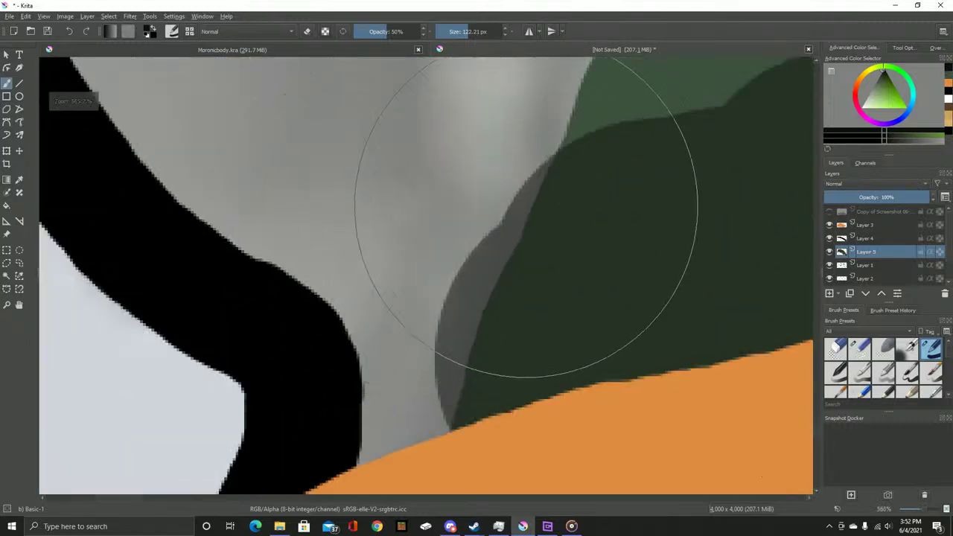
Erase the grey fringe along the green edge with the Eraser Small preset at about 15 px
{"action": "key", "text": "slash"}
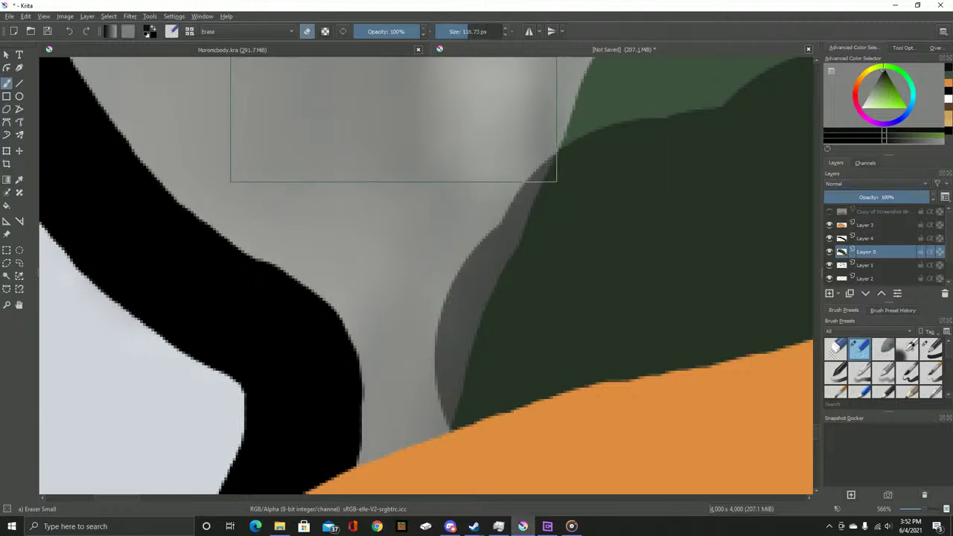
{"action": "key", "text": "bracketleft"}
{"action": "key", "text": "bracketleft"}
{"action": "key", "text": "bracketleft"}
{"action": "key", "text": "bracketleft"}
{"action": "key", "text": "bracketleft"}
{"action": "key", "text": "bracketleft"}
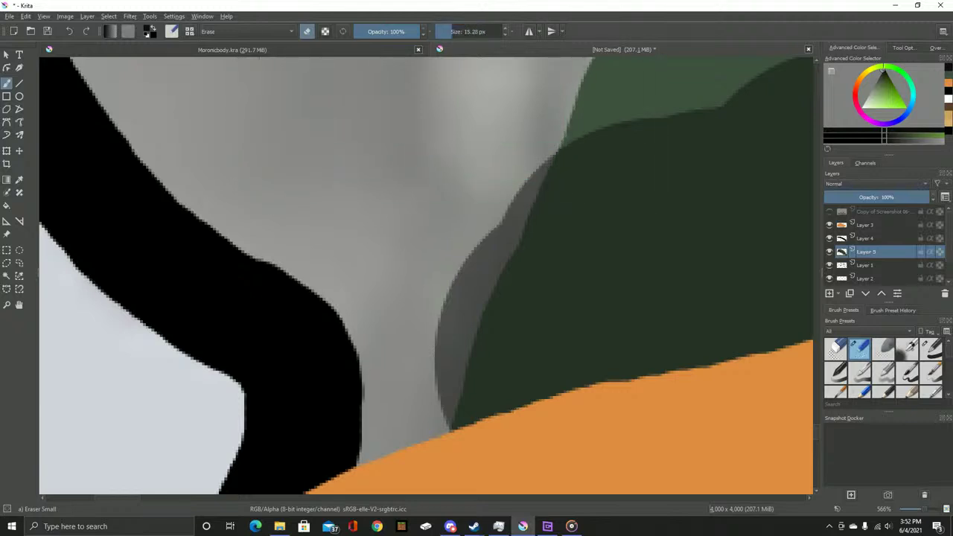
{"action": "scroll", "coordinate": [523, 155], "scroll_direction": "up", "scroll_amount": 3}
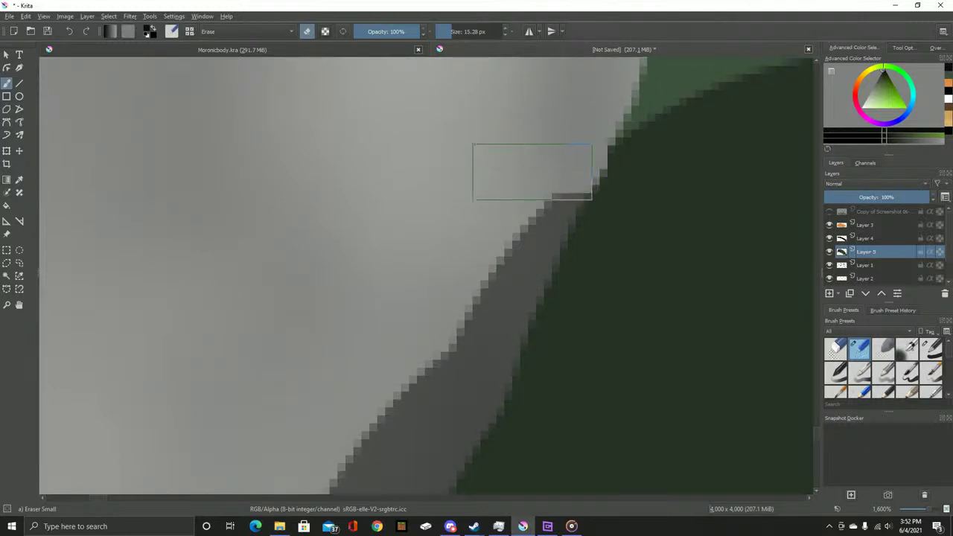
{"action": "scroll", "coordinate": [454, 267], "scroll_direction": "down", "scroll_amount": 4}
{"action": "mouse_move", "coordinate": [521, 81]}
{"action": "left_mouse_down"}
{"action": "mouse_move", "coordinate": [398, 340]}
{"action": "mouse_move", "coordinate": [378, 462]}
{"action": "mouse_move", "coordinate": [416, 321]}
{"action": "mouse_move", "coordinate": [502, 99]}
{"action": "left_mouse_up"}
{"action": "scroll", "coordinate": [502, 99], "scroll_direction": "down", "scroll_amount": 1}
{"action": "scroll", "coordinate": [502, 99], "scroll_direction": "down", "scroll_amount": 2}
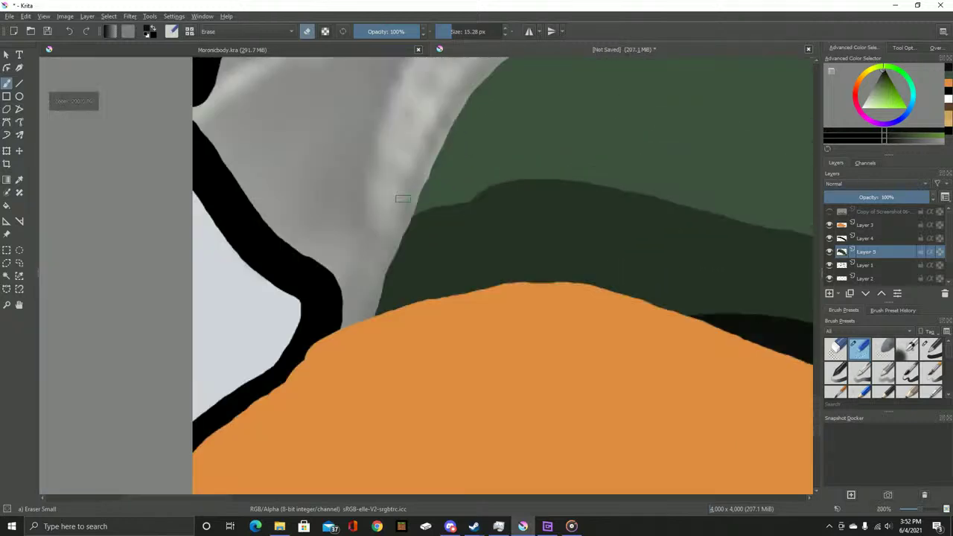
{"action": "scroll", "coordinate": [402, 198], "scroll_direction": "up", "scroll_amount": 7}
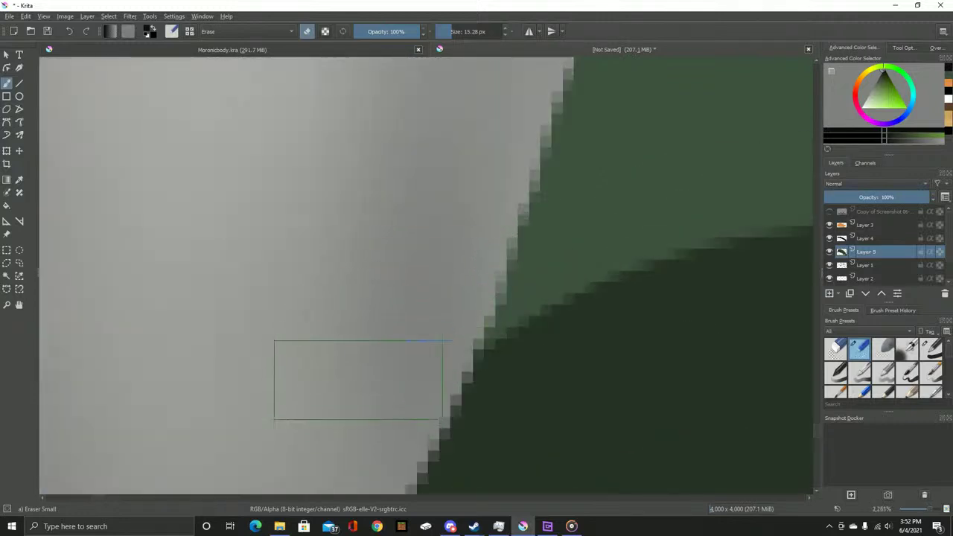
{"action": "scroll", "coordinate": [398, 282], "scroll_direction": "down", "scroll_amount": 2}
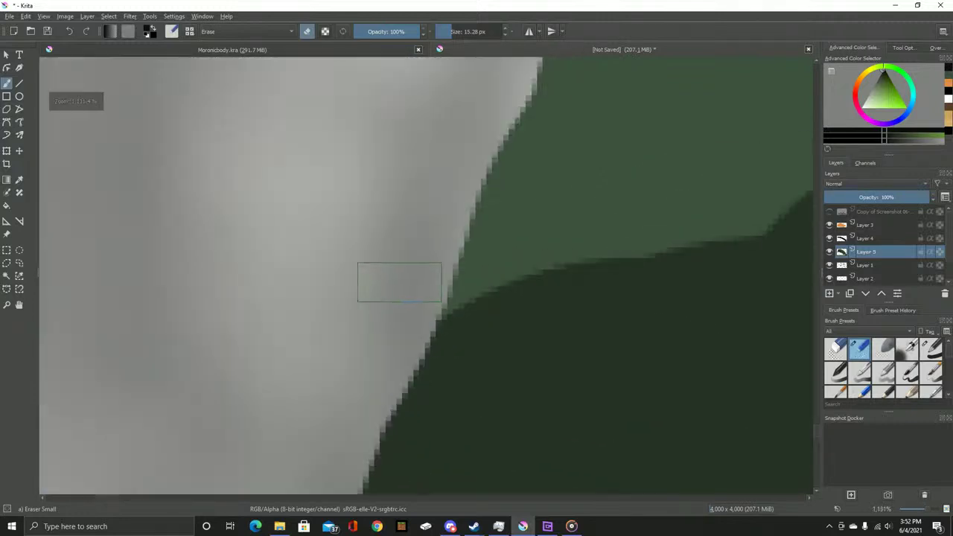
{"action": "scroll", "coordinate": [398, 283], "scroll_direction": "down", "scroll_amount": 7}
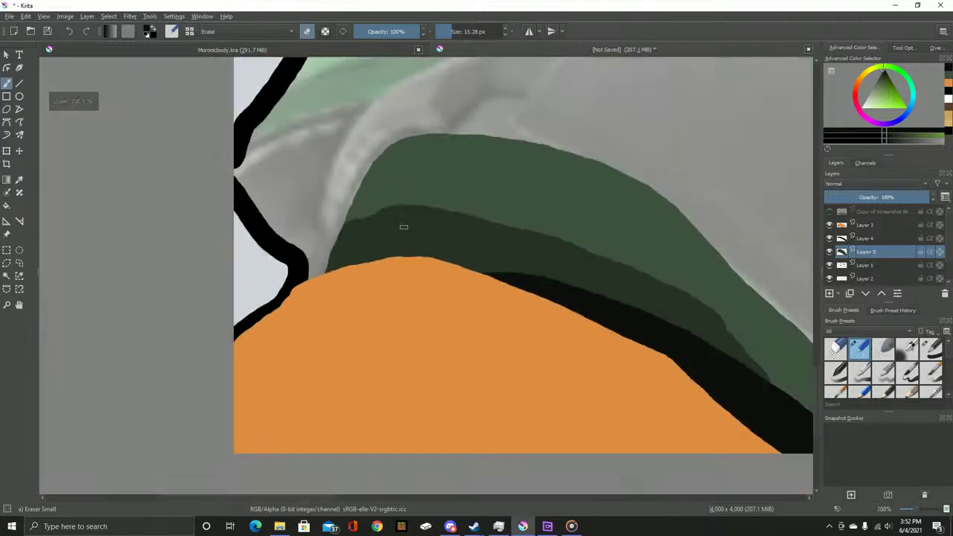
{"action": "scroll", "coordinate": [403, 226], "scroll_direction": "down", "scroll_amount": 1}
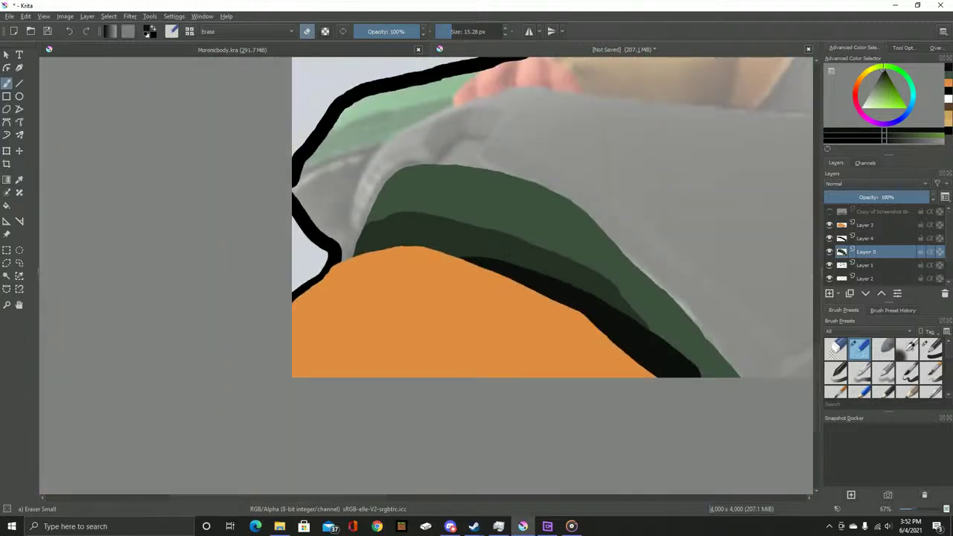
Compare with the reference and undo the darker band to leave a single even green, then switch to Groove Music
{"action": "left_click", "coordinate": [829, 212]}
{"action": "left_click", "coordinate": [829, 211]}
{"action": "left_click", "coordinate": [829, 211]}
{"action": "left_click", "coordinate": [829, 212]}
{"action": "key", "text": "ctrl+z"}
{"action": "key", "text": "ctrl+z"}
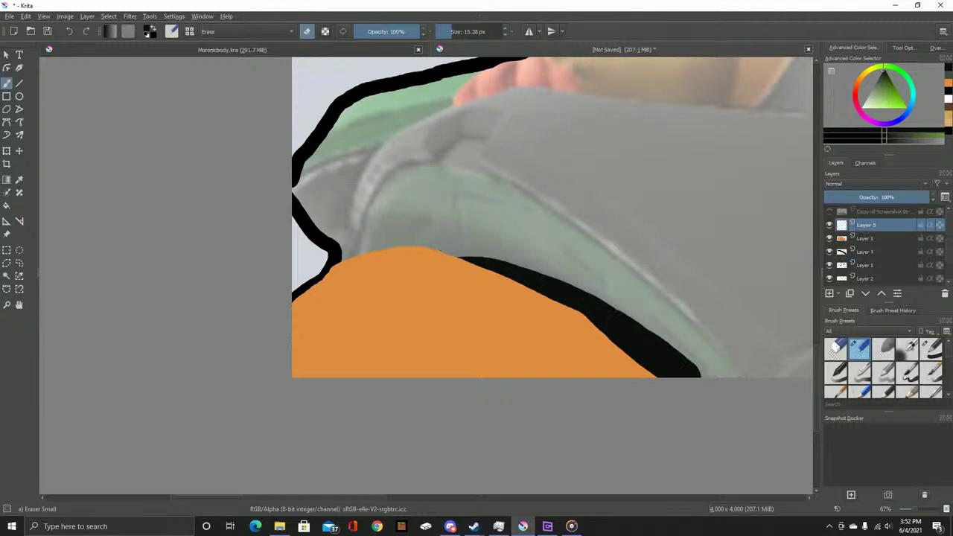
{"action": "left_click", "coordinate": [26, 16]}
{"action": "left_click", "coordinate": [82, 36]}
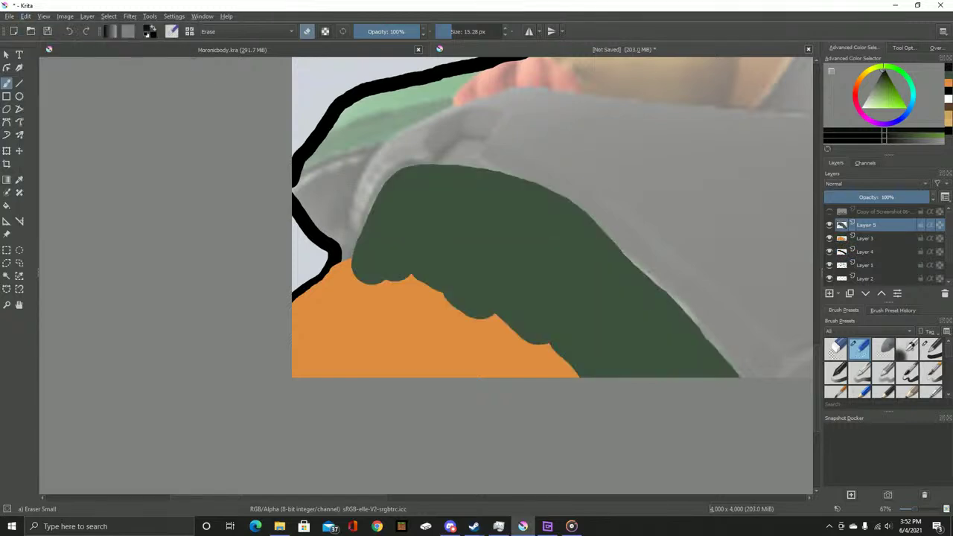
{"action": "left_click", "coordinate": [26, 16]}
{"action": "left_click", "coordinate": [82, 36]}
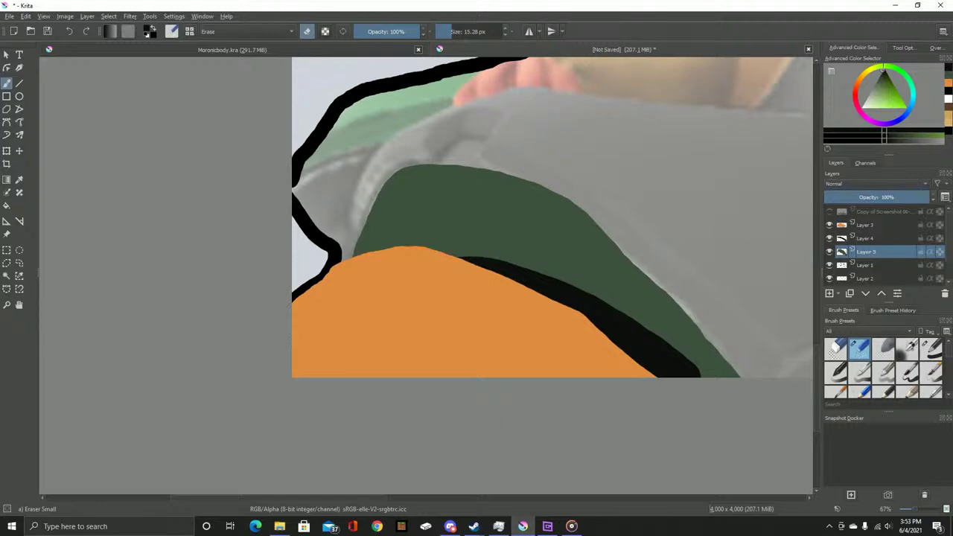
{"action": "key", "text": "alt+Tab"}
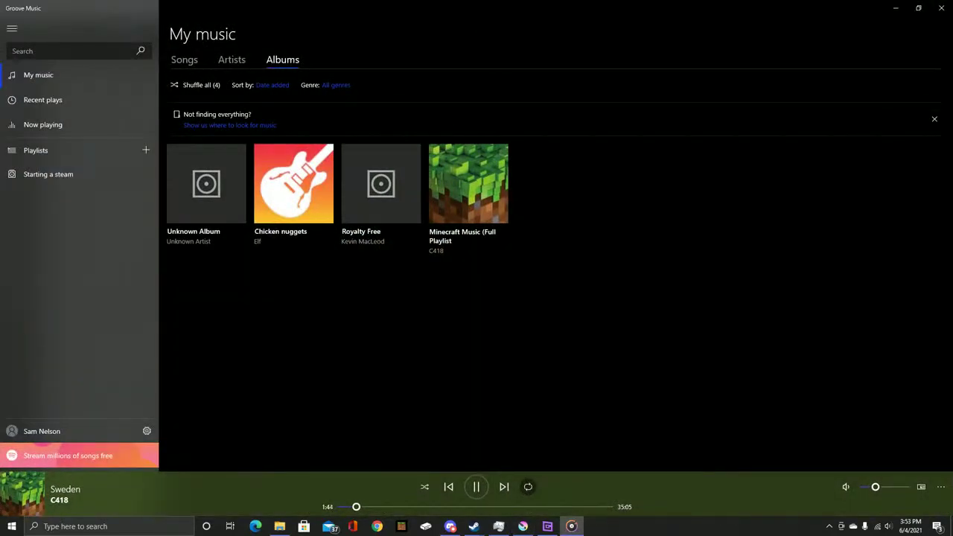
Close the Groove Music window
{"action": "left_click", "coordinate": [941, 8]}
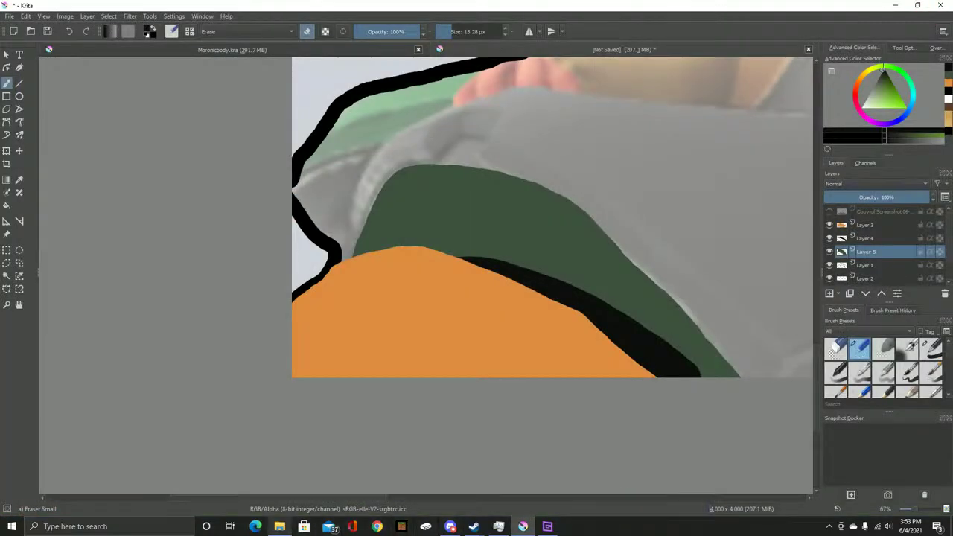
Bring the Steam library forward, search 'cl' and open the Viscera Cleanup Detail soundtrack
{"action": "mouse_move", "coordinate": [473, 526]}
{"action": "left_click", "coordinate": [370, 478]}
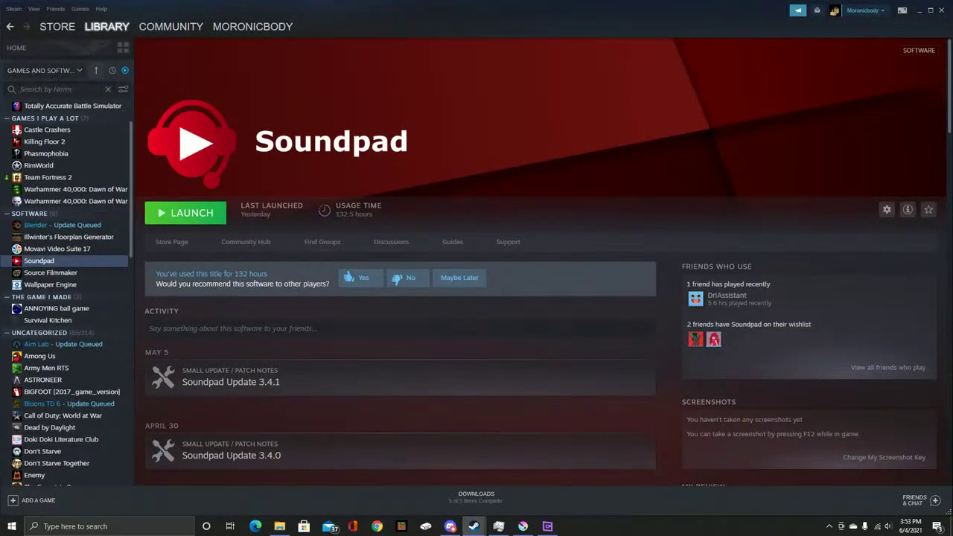
{"action": "type", "text": "cl"}
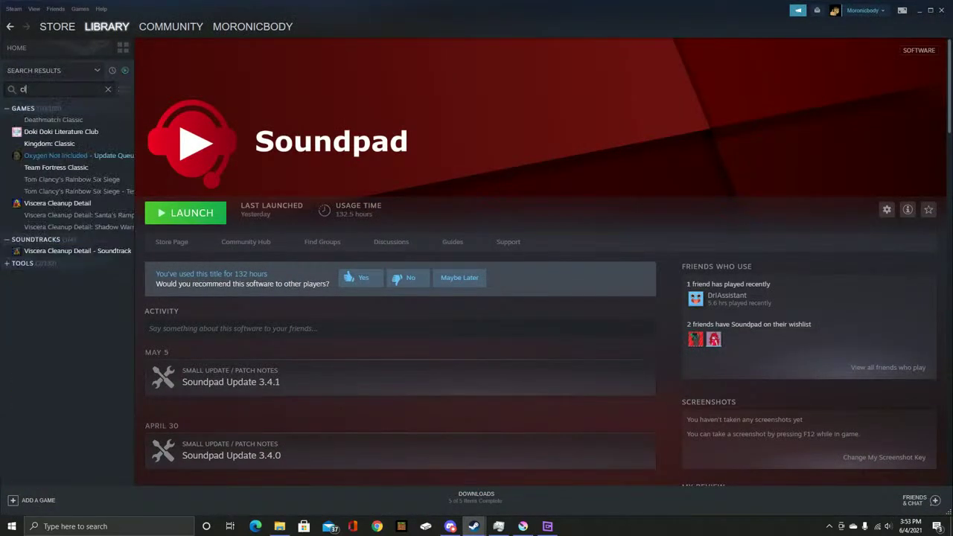
{"action": "left_click", "coordinate": [77, 250]}
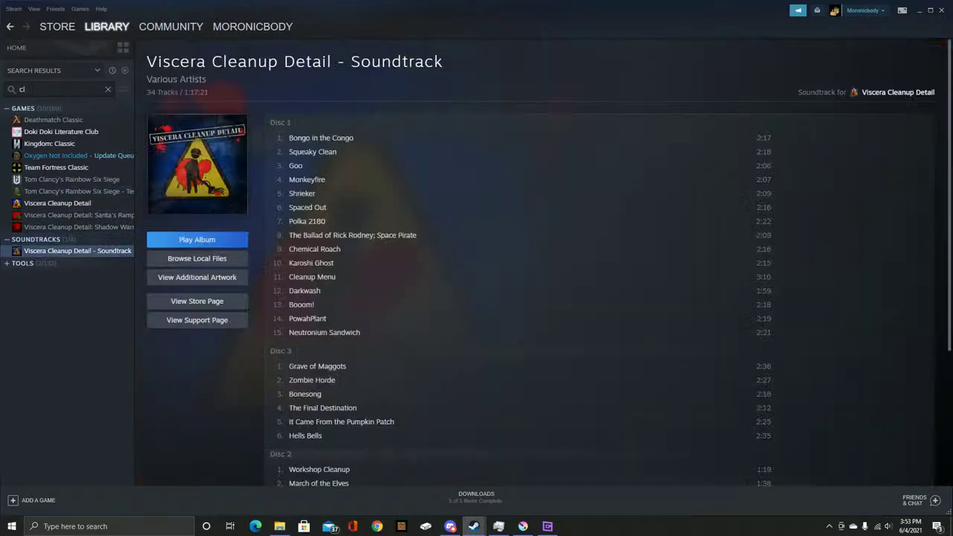
{"action": "scroll", "coordinate": [521, 279], "scroll_direction": "down", "scroll_amount": 3}
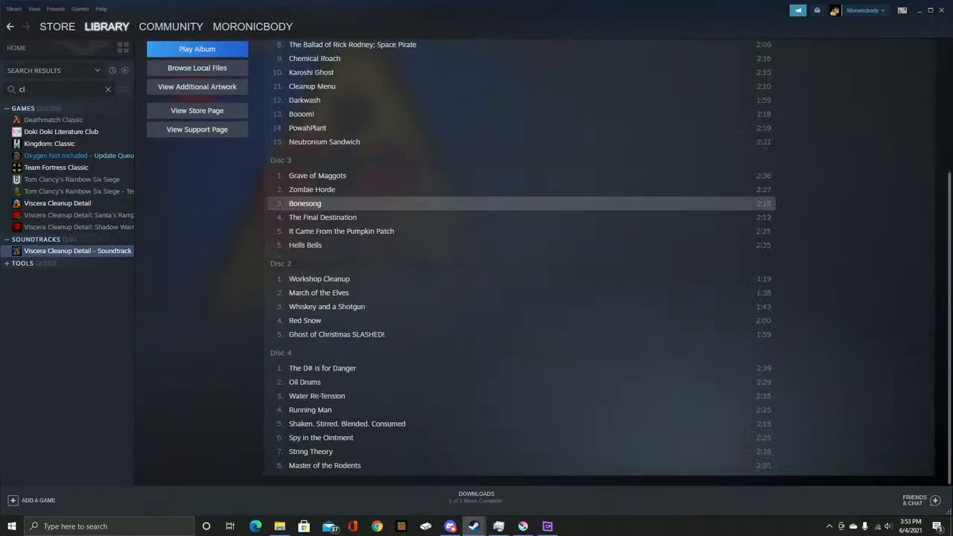
{"action": "scroll", "coordinate": [521, 282], "scroll_direction": "up", "scroll_amount": 3}
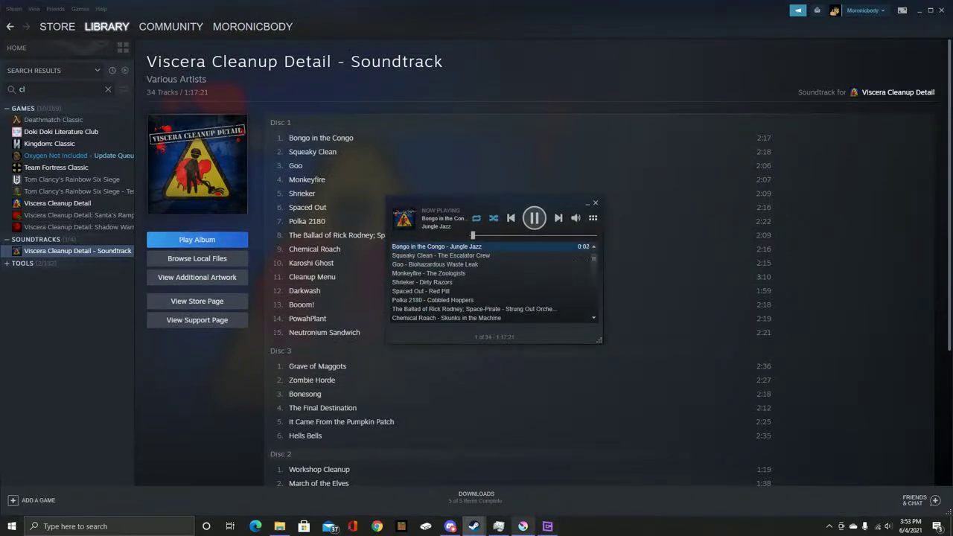
{"action": "mouse_move", "coordinate": [522, 525]}
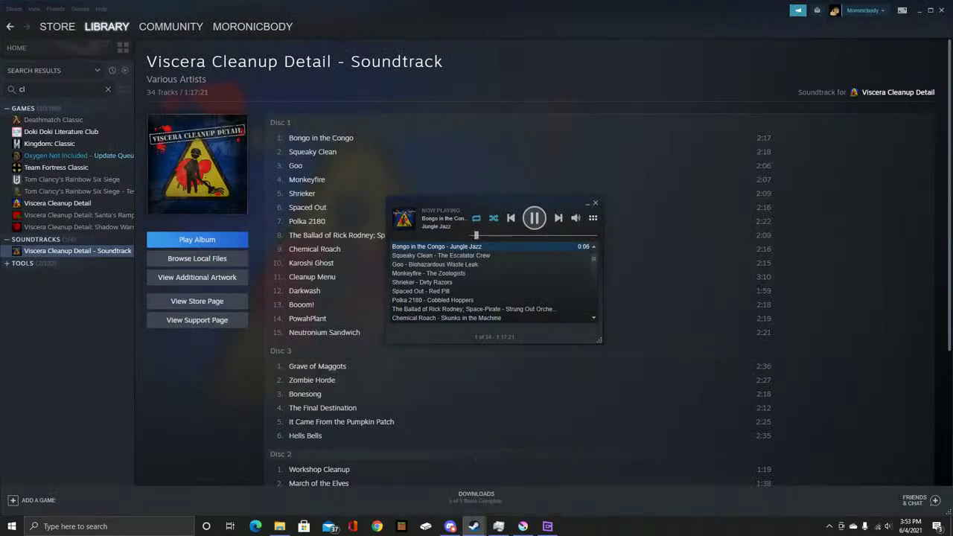
Clear the library search and filter the library to show soundtracks only
{"action": "left_click", "coordinate": [107, 88]}
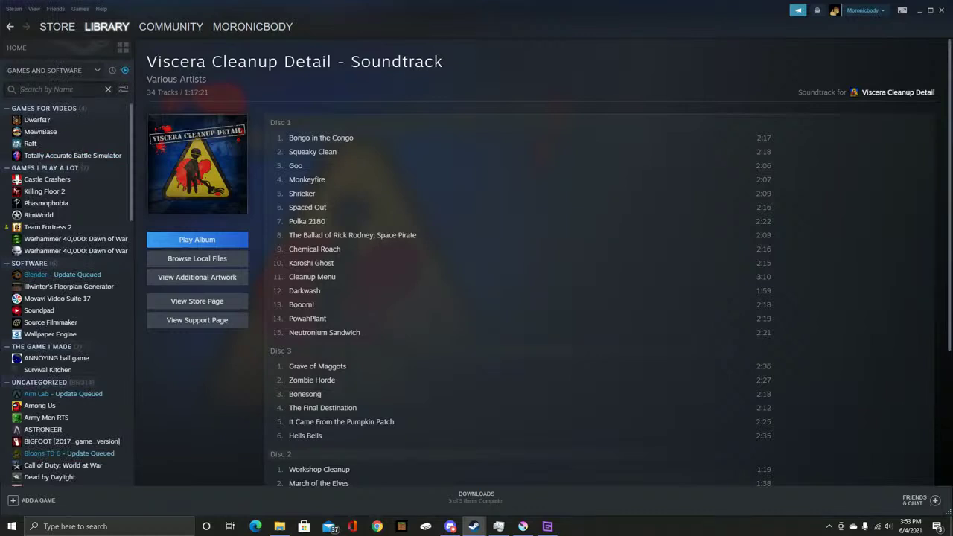
{"action": "type", "text": "kingdom"}
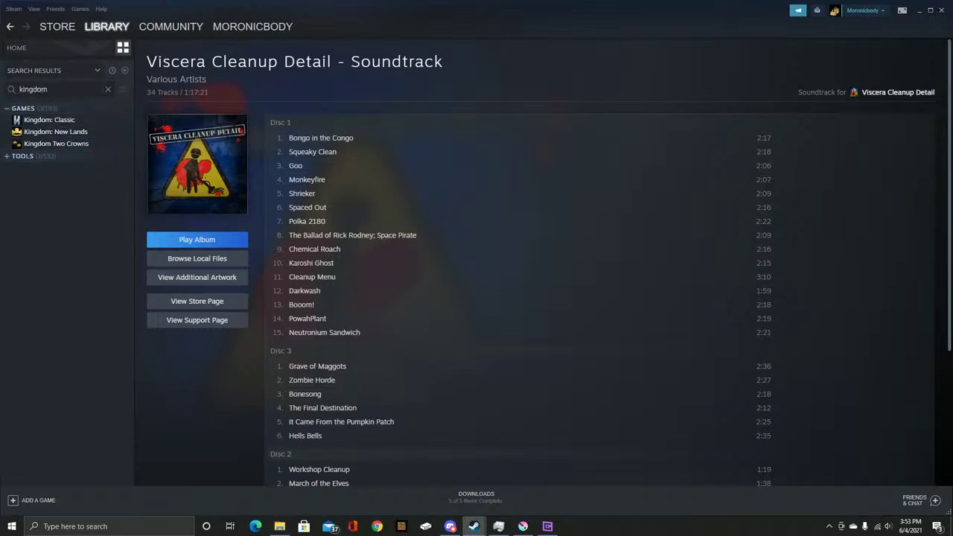
{"action": "left_click", "coordinate": [108, 88]}
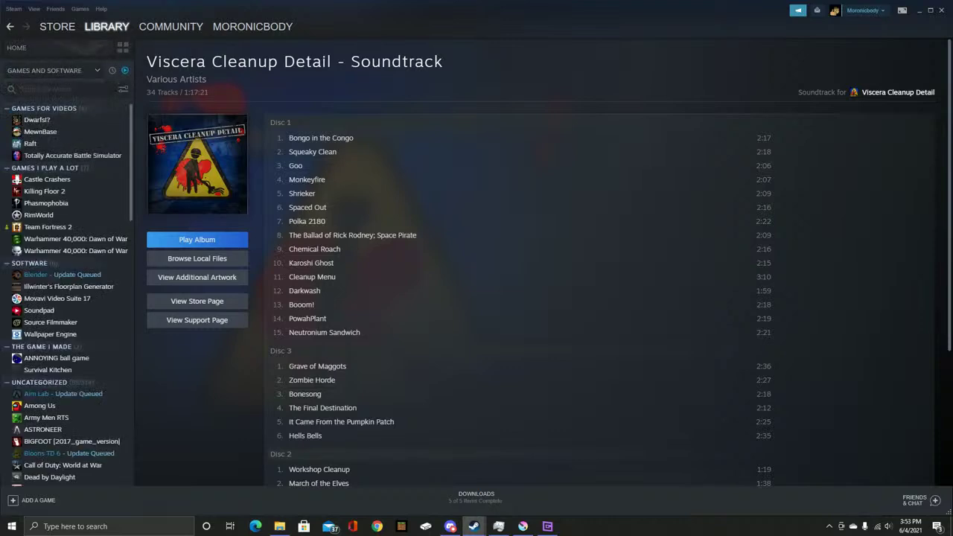
{"action": "left_click", "coordinate": [44, 70]}
{"action": "left_click", "coordinate": [29, 86]}
{"action": "left_click", "coordinate": [35, 111]}
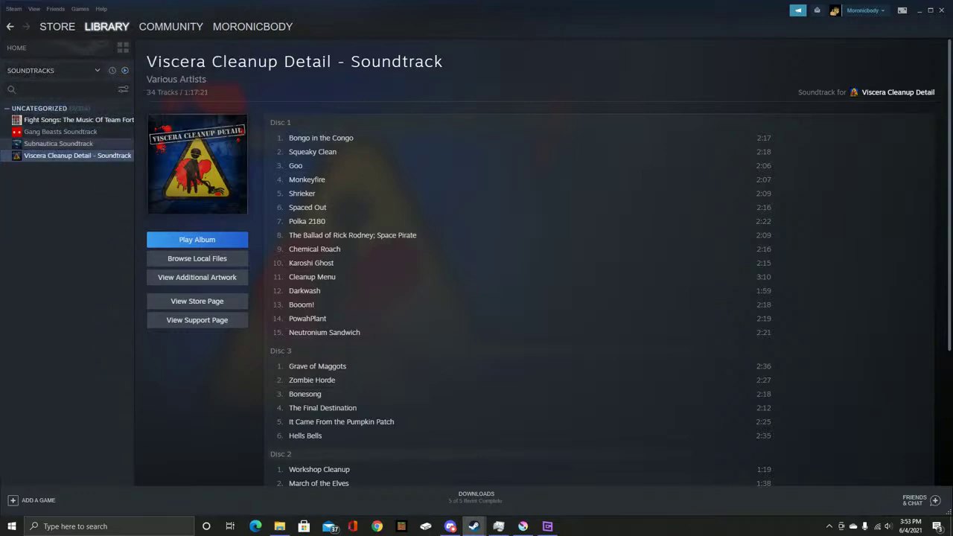
Play the Fight Songs: The Music Of Team Fortress 2 album, then minimize Steam
{"action": "left_click", "coordinate": [58, 143]}
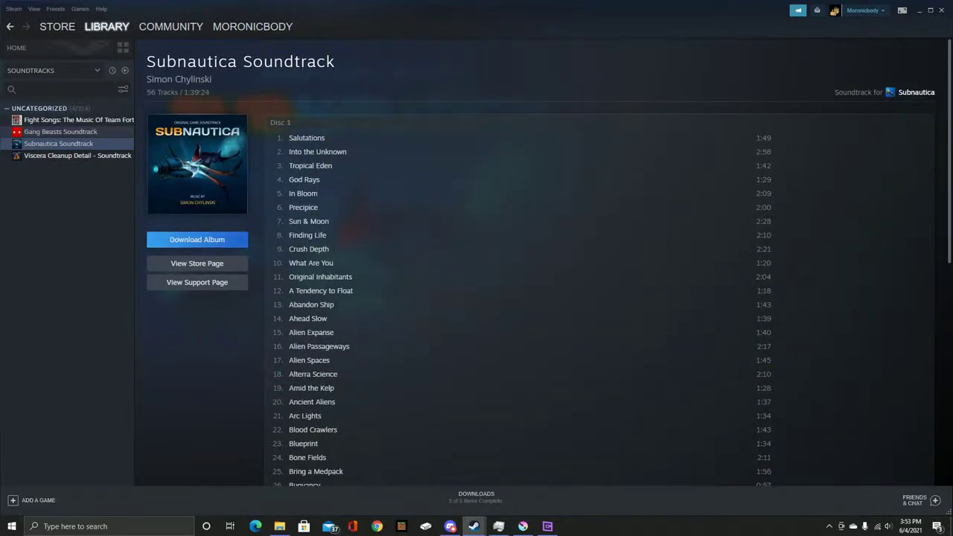
{"action": "left_click", "coordinate": [61, 131]}
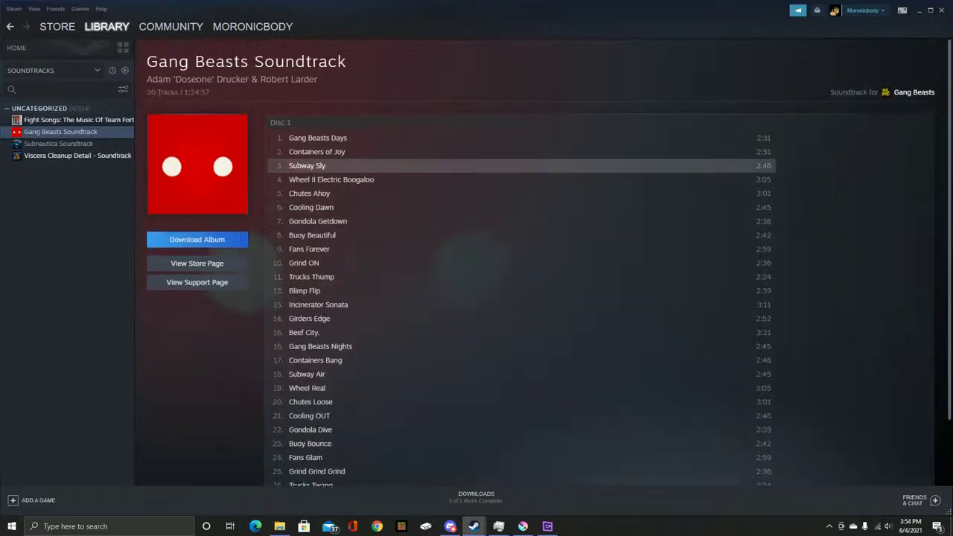
{"action": "scroll", "coordinate": [521, 313], "scroll_direction": "down", "scroll_amount": 1}
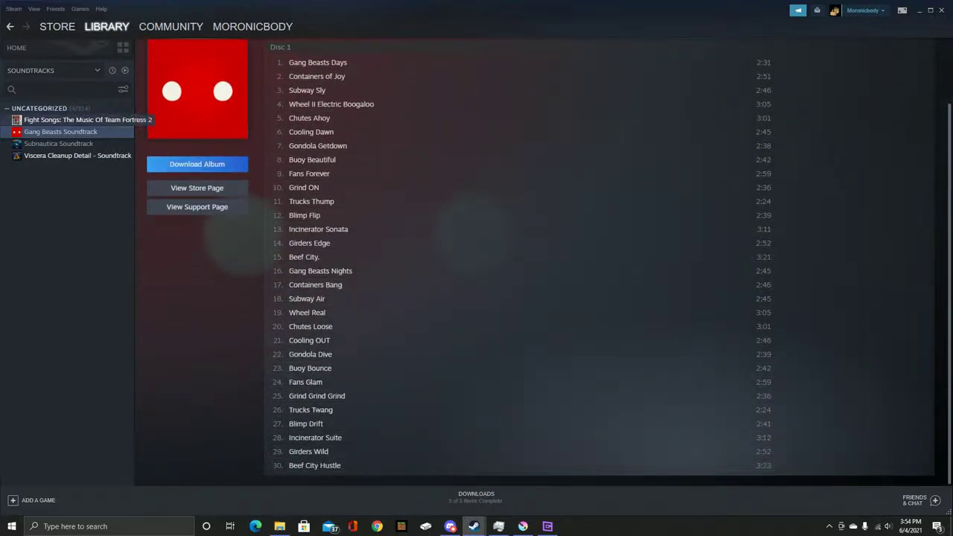
{"action": "left_click", "coordinate": [74, 119]}
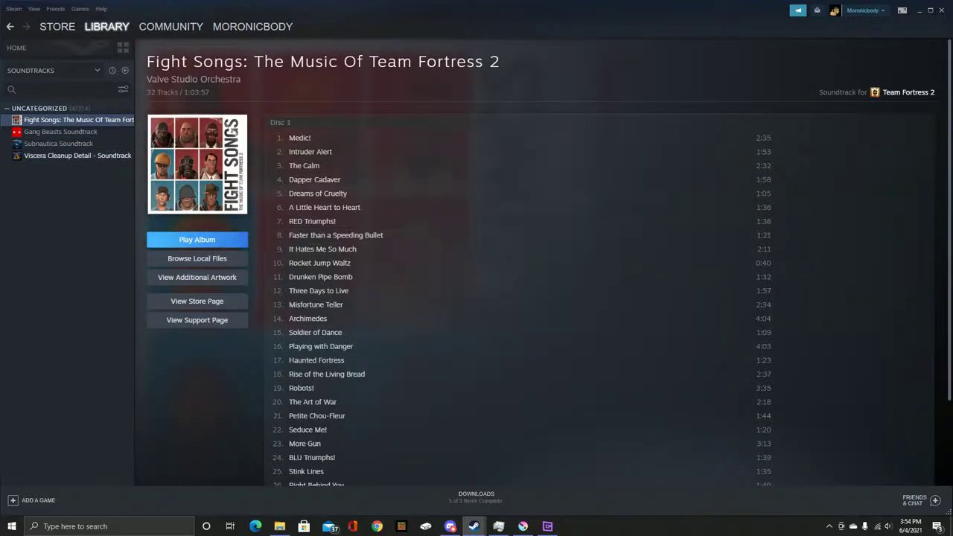
{"action": "left_click", "coordinate": [197, 239]}
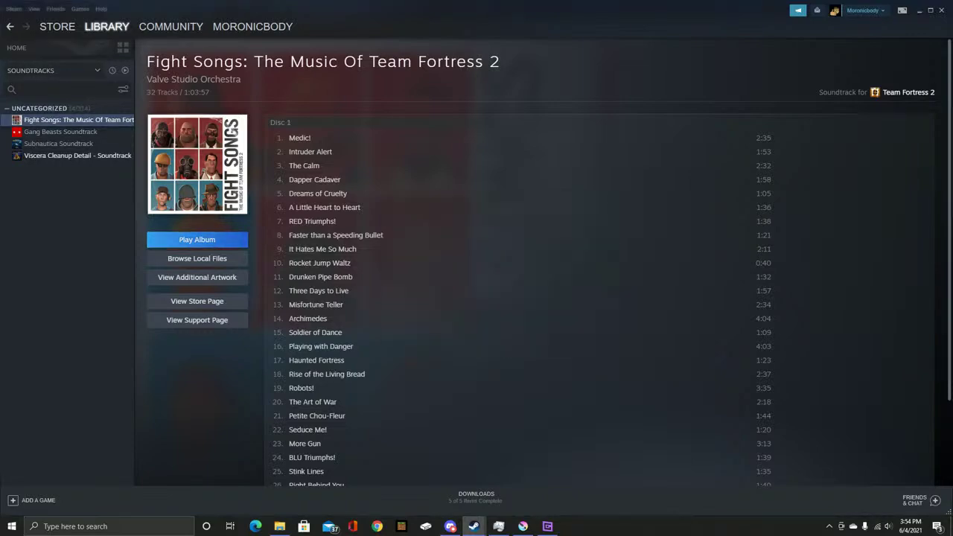
{"action": "key", "text": "super+Down"}
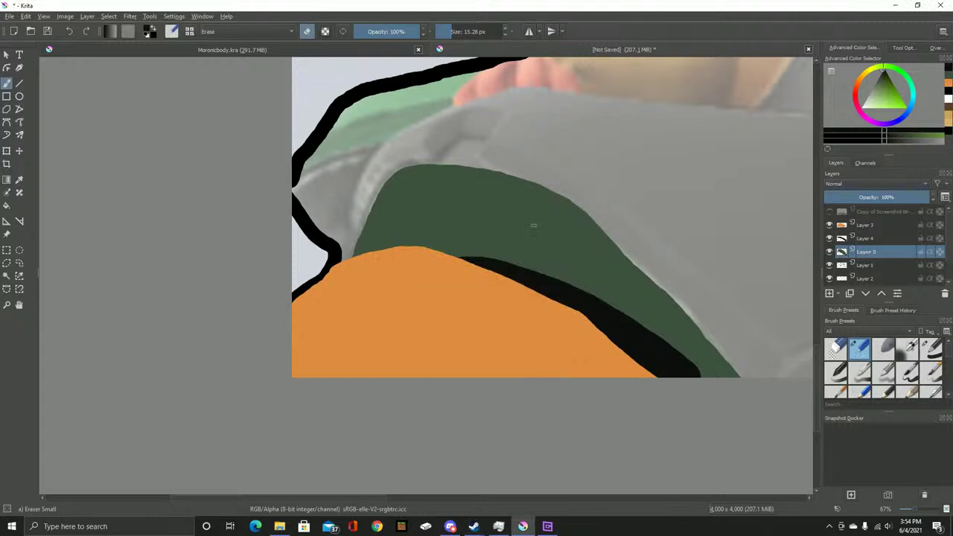
Select the Copy of Screenshot layer and make it visible over the green and orange shapes
{"action": "left_click_drag", "start_coordinate": [533, 226], "coordinate": [422, 278]}
{"action": "left_click", "coordinate": [881, 211]}
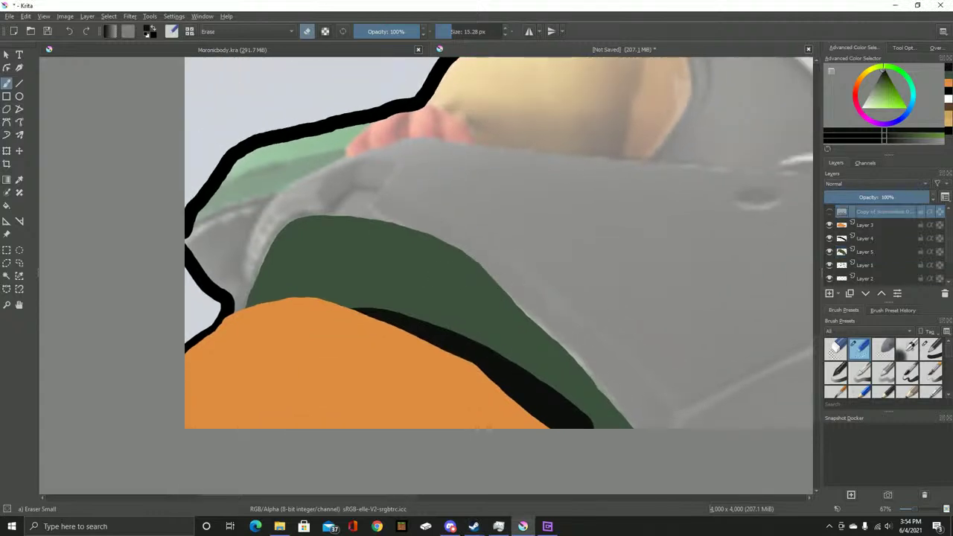
{"action": "left_click", "coordinate": [829, 211]}
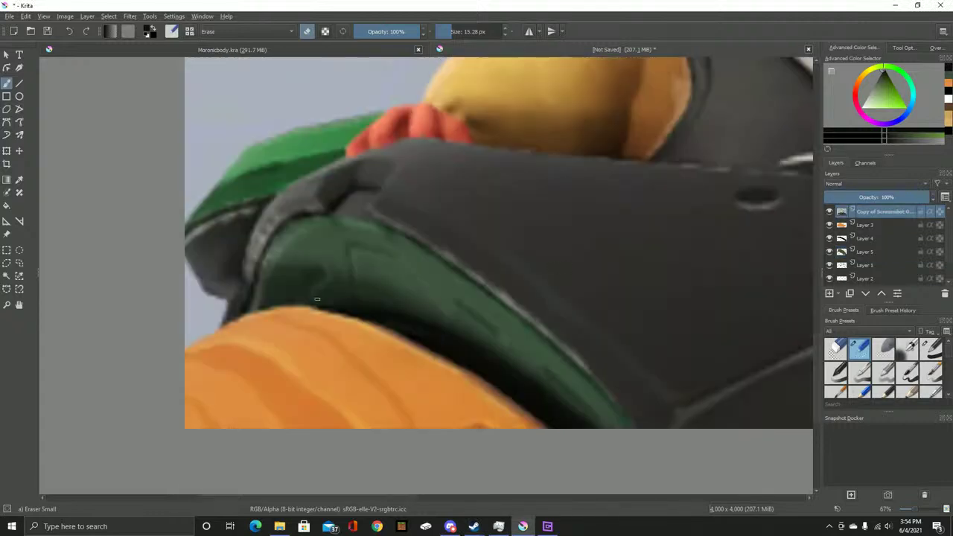
{"action": "scroll", "coordinate": [317, 298], "scroll_direction": "up", "scroll_amount": 4}
{"action": "scroll", "coordinate": [765, 257], "scroll_direction": "down", "scroll_amount": 3}
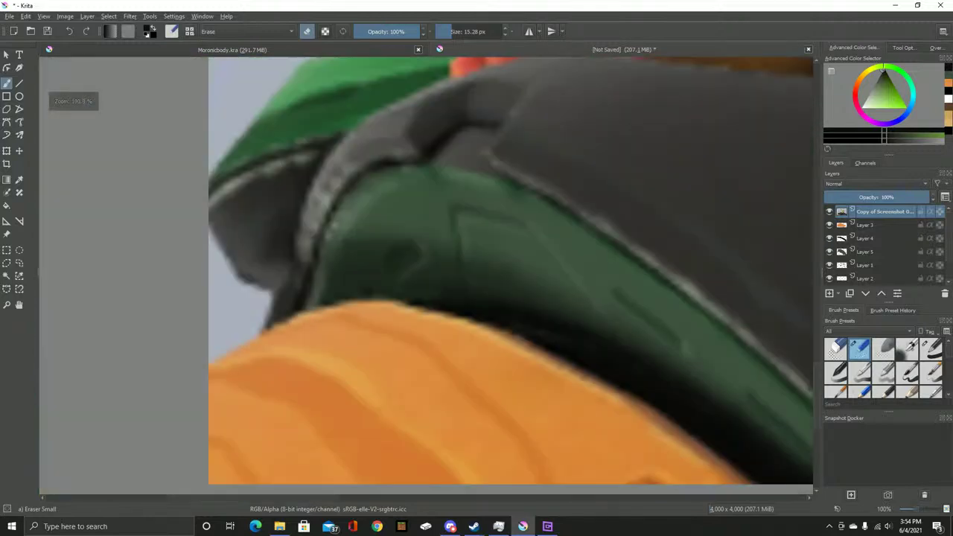
Switch to Airbrush Soft, hide the screenshot, select Layer 5 and test a 600 px stroke
{"action": "key", "text": "/"}
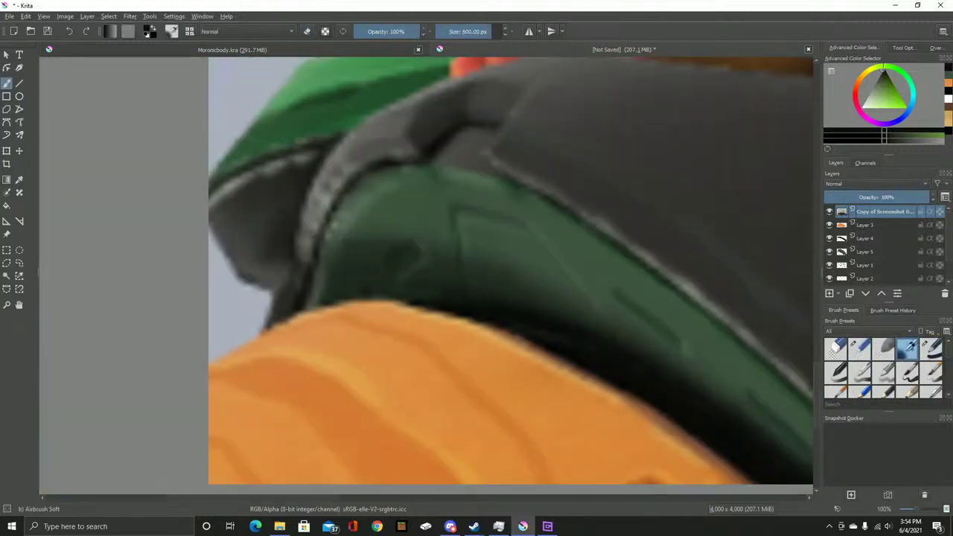
{"action": "left_click", "coordinate": [829, 212]}
{"action": "left_click", "coordinate": [866, 252]}
{"action": "key", "text": "]"}
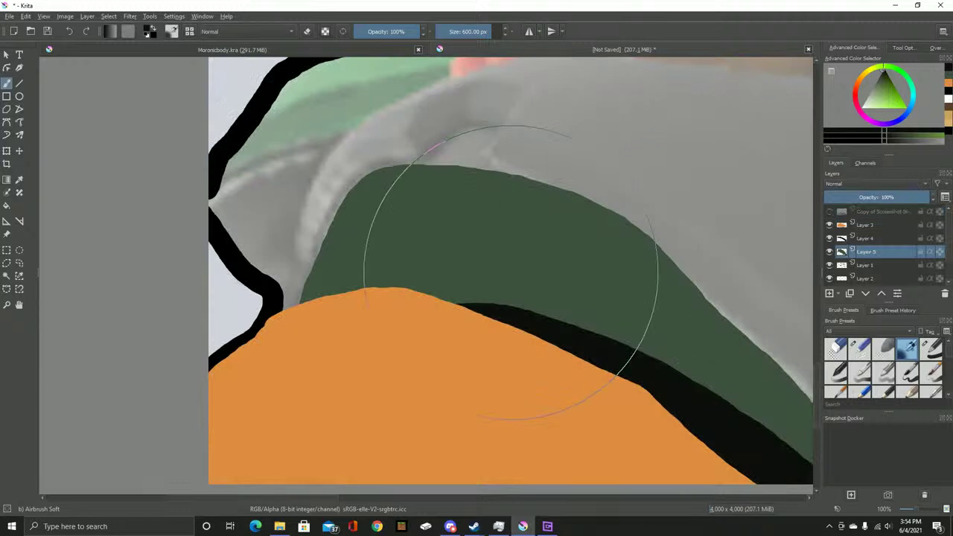
{"action": "mouse_move", "coordinate": [445, 322]}
{"action": "left_mouse_down"}
{"action": "mouse_move", "coordinate": [483, 335]}
{"action": "mouse_move", "coordinate": [497, 315]}
{"action": "left_mouse_up"}
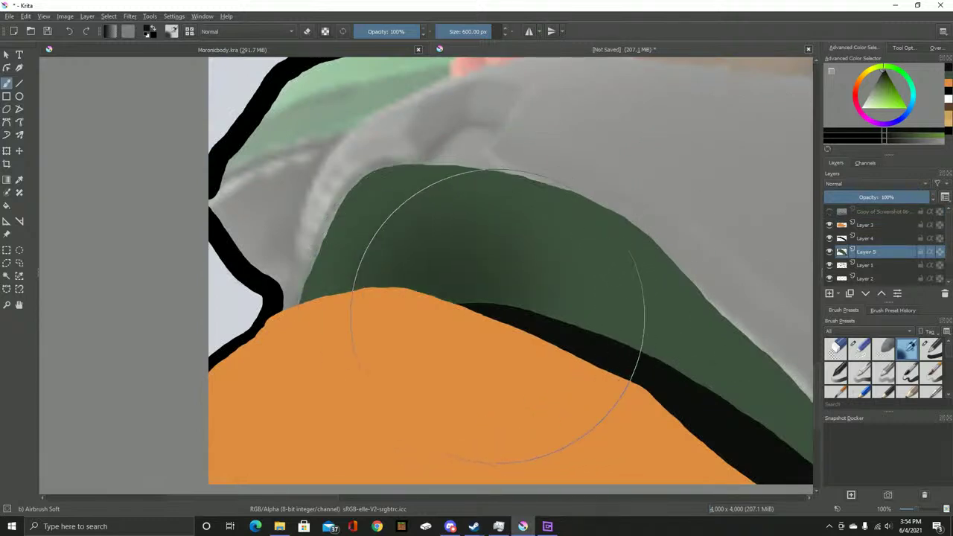
{"action": "key", "text": "ctrl+z"}
At about 53 px, try shadow strokes above the orange edge, undoing the attempts
{"action": "scroll", "coordinate": [531, 255], "scroll_direction": "up", "scroll_amount": 1}
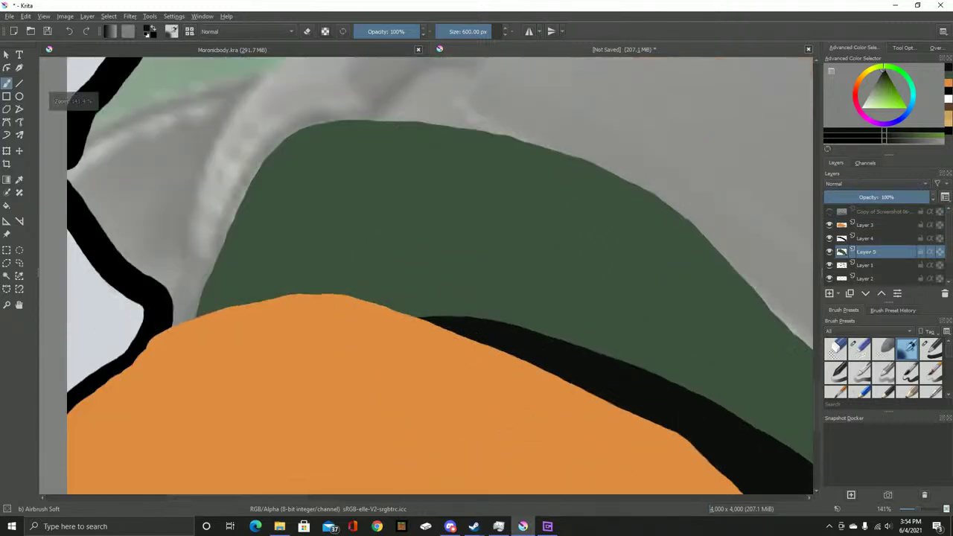
{"action": "key", "text": "["}
{"action": "key", "text": "["}
{"action": "key", "text": "["}
{"action": "key", "text": "["}
{"action": "key", "text": "["}
{"action": "key", "text": "["}
{"action": "key", "text": "["}
{"action": "key", "text": "["}
{"action": "key", "text": "["}
{"action": "key", "text": "["}
{"action": "key", "text": "["}
{"action": "key", "text": "["}
{"action": "key", "text": "["}
{"action": "mouse_move", "coordinate": [432, 315]}
{"action": "left_mouse_down"}
{"action": "mouse_move", "coordinate": [397, 266]}
{"action": "mouse_move", "coordinate": [387, 308]}
{"action": "mouse_move", "coordinate": [396, 267]}
{"action": "mouse_move", "coordinate": [377, 305]}
{"action": "mouse_move", "coordinate": [339, 289]}
{"action": "mouse_move", "coordinate": [349, 264]}
{"action": "mouse_move", "coordinate": [389, 283]}
{"action": "left_mouse_up"}
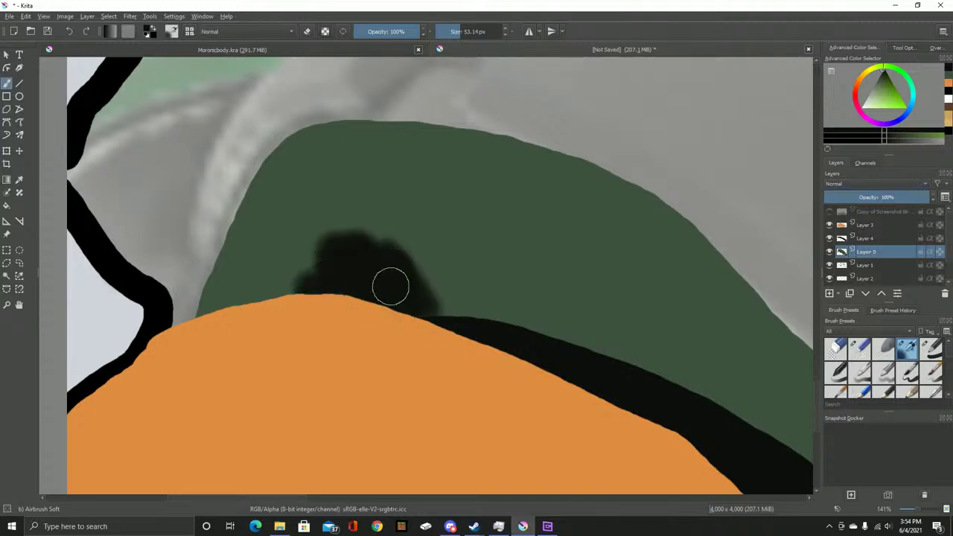
{"action": "key", "text": "ctrl+z"}
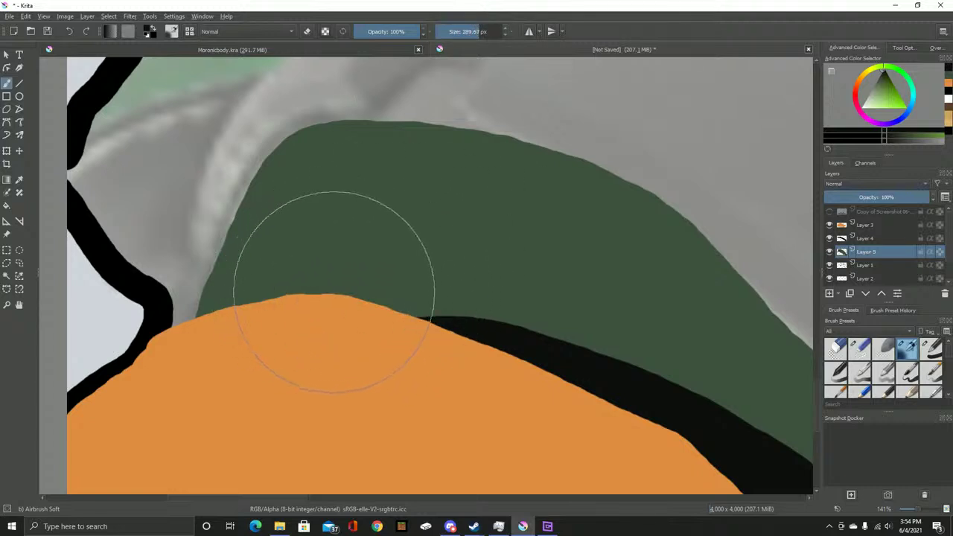
{"action": "key", "text": "ctrl+shift+z"}
{"action": "left_click_drag", "start_coordinate": [527, 373], "coordinate": [468, 298]}
{"action": "key", "text": "ctrl+z"}
{"action": "mouse_move", "coordinate": [577, 302]}
{"action": "left_mouse_down"}
{"action": "mouse_move", "coordinate": [501, 267]}
{"action": "mouse_move", "coordinate": [317, 220]}
{"action": "left_mouse_up"}
{"action": "left_click_drag", "start_coordinate": [410, 307], "coordinate": [469, 392]}
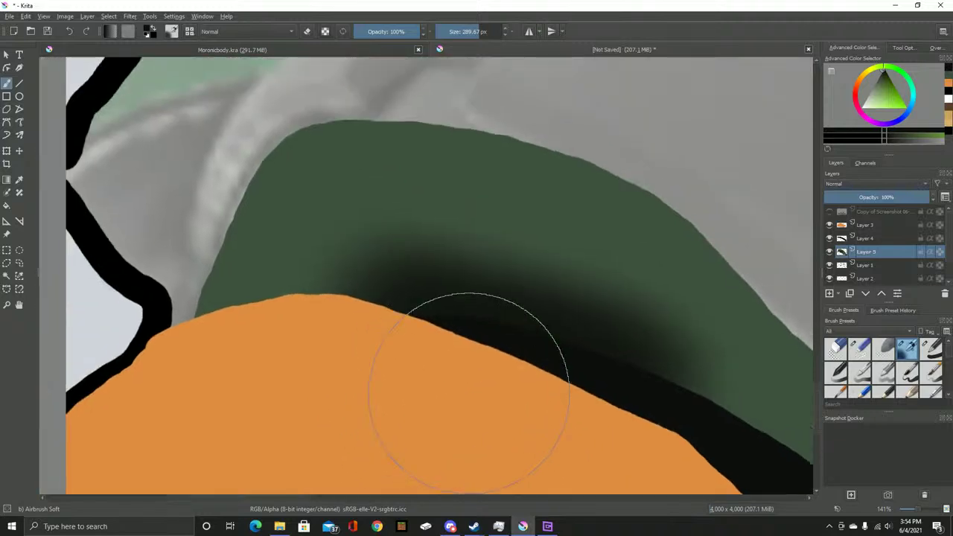
{"action": "key", "text": "ctrl+z"}
Build up the dark airbrush shadow along the green shape's lower edge above the orange
{"action": "left_click_drag", "start_coordinate": [648, 362], "coordinate": [313, 299]}
{"action": "mouse_move", "coordinate": [583, 391]}
{"action": "left_mouse_down"}
{"action": "mouse_move", "coordinate": [672, 413]}
{"action": "mouse_move", "coordinate": [512, 360]}
{"action": "mouse_move", "coordinate": [379, 349]}
{"action": "mouse_move", "coordinate": [492, 420]}
{"action": "mouse_move", "coordinate": [647, 438]}
{"action": "mouse_move", "coordinate": [626, 381]}
{"action": "mouse_move", "coordinate": [351, 316]}
{"action": "mouse_move", "coordinate": [340, 404]}
{"action": "left_mouse_up"}
{"action": "mouse_move", "coordinate": [551, 417]}
{"action": "left_mouse_down"}
{"action": "mouse_move", "coordinate": [372, 276]}
{"action": "mouse_move", "coordinate": [519, 332]}
{"action": "mouse_move", "coordinate": [480, 291]}
{"action": "mouse_move", "coordinate": [374, 230]}
{"action": "mouse_move", "coordinate": [542, 379]}
{"action": "mouse_move", "coordinate": [528, 346]}
{"action": "mouse_move", "coordinate": [531, 425]}
{"action": "left_mouse_up"}
{"action": "scroll", "coordinate": [393, 308], "scroll_direction": "down", "scroll_amount": 3}
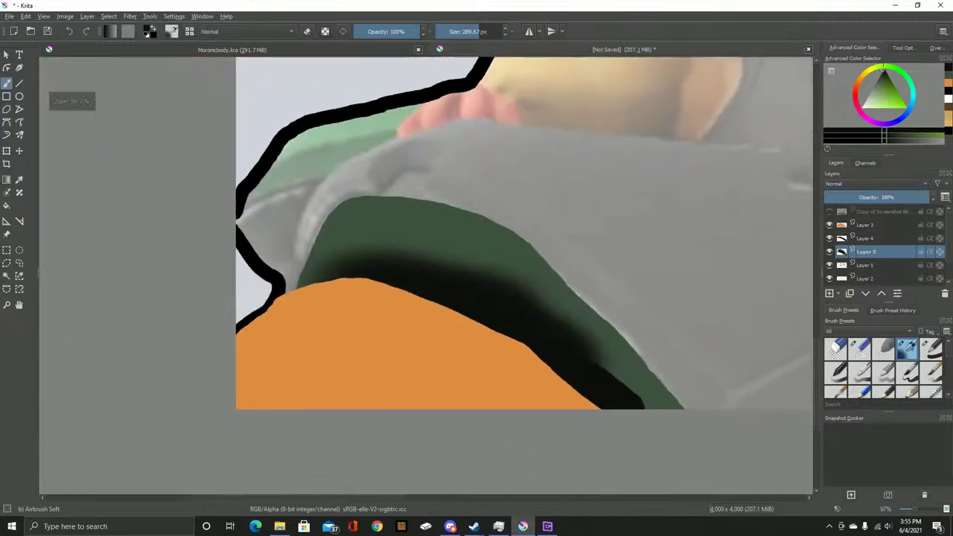
{"action": "scroll", "coordinate": [588, 424], "scroll_direction": "up", "scroll_amount": 5}
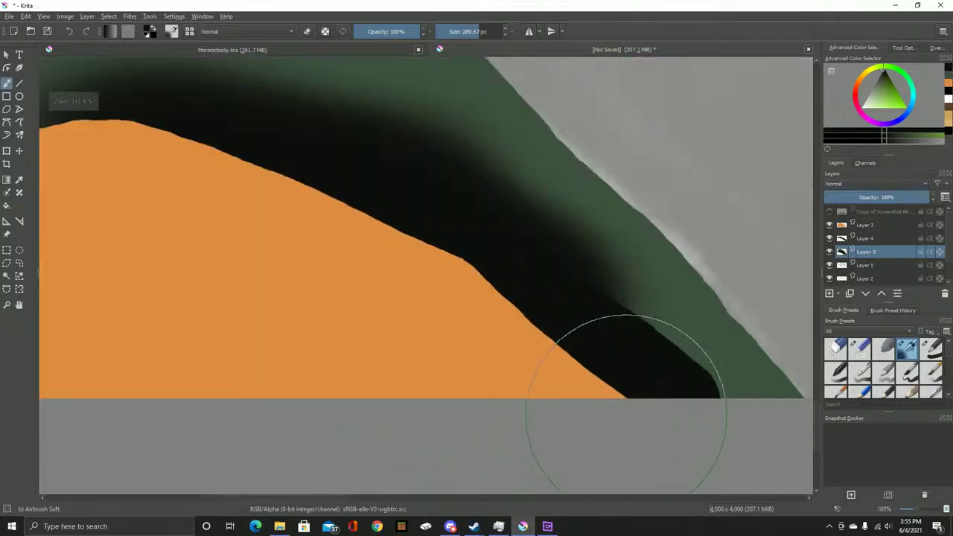
{"action": "mouse_move", "coordinate": [447, 289]}
{"action": "left_mouse_down"}
{"action": "mouse_move", "coordinate": [474, 314]}
{"action": "mouse_move", "coordinate": [390, 257]}
{"action": "mouse_move", "coordinate": [503, 346]}
{"action": "mouse_move", "coordinate": [393, 267]}
{"action": "mouse_move", "coordinate": [505, 339]}
{"action": "mouse_move", "coordinate": [390, 244]}
{"action": "mouse_move", "coordinate": [529, 357]}
{"action": "mouse_move", "coordinate": [416, 260]}
{"action": "mouse_move", "coordinate": [513, 354]}
{"action": "mouse_move", "coordinate": [470, 312]}
{"action": "mouse_move", "coordinate": [447, 310]}
{"action": "mouse_move", "coordinate": [511, 360]}
{"action": "left_mouse_up"}
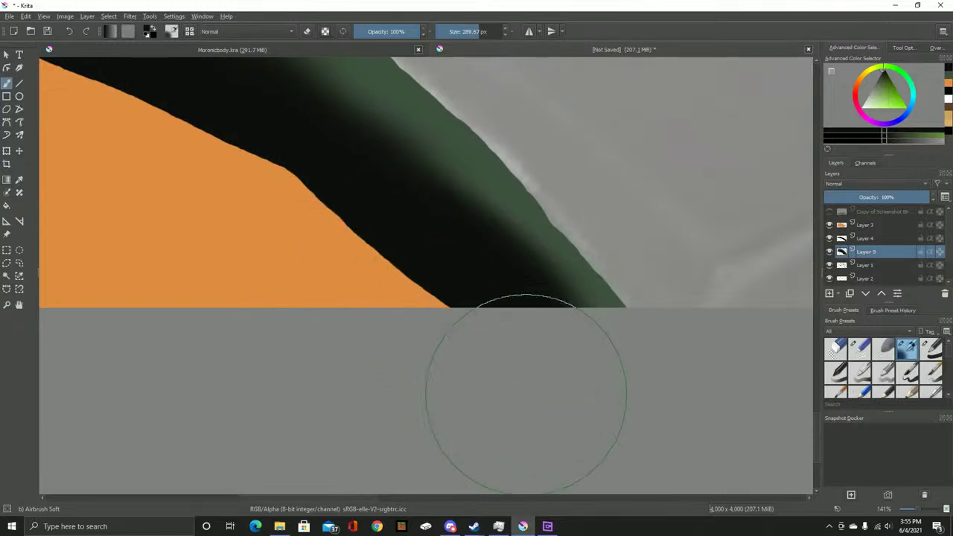
{"action": "scroll", "coordinate": [540, 439], "scroll_direction": "down", "scroll_amount": 2}
{"action": "scroll", "coordinate": [383, 287], "scroll_direction": "up", "scroll_amount": 3}
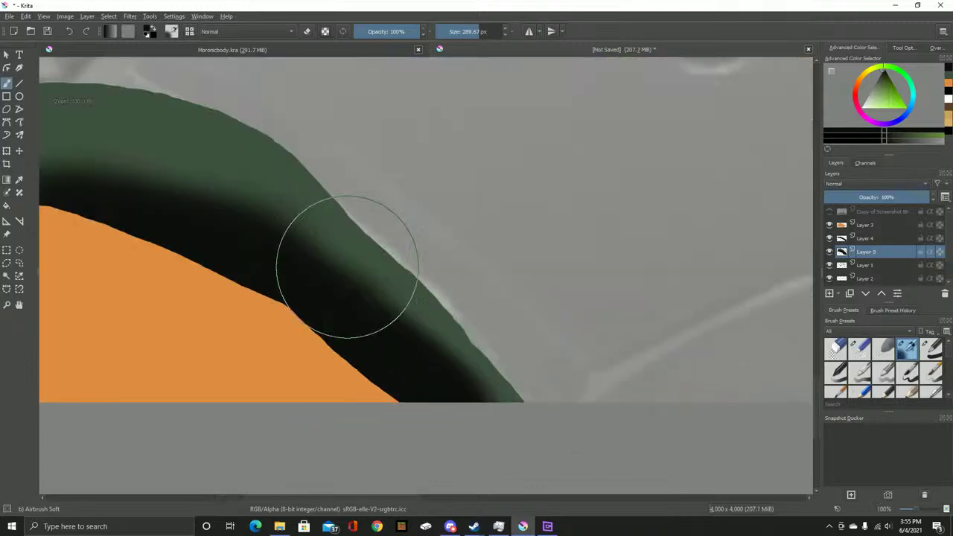
{"action": "scroll", "coordinate": [722, 330], "scroll_direction": "down", "scroll_amount": 1}
{"action": "mouse_move", "coordinate": [500, 337]}
{"action": "left_mouse_down"}
{"action": "mouse_move", "coordinate": [400, 311]}
{"action": "mouse_move", "coordinate": [370, 332]}
{"action": "mouse_move", "coordinate": [394, 308]}
{"action": "mouse_move", "coordinate": [326, 337]}
{"action": "mouse_move", "coordinate": [393, 366]}
{"action": "mouse_move", "coordinate": [390, 314]}
{"action": "mouse_move", "coordinate": [350, 326]}
{"action": "mouse_move", "coordinate": [402, 350]}
{"action": "left_mouse_up"}
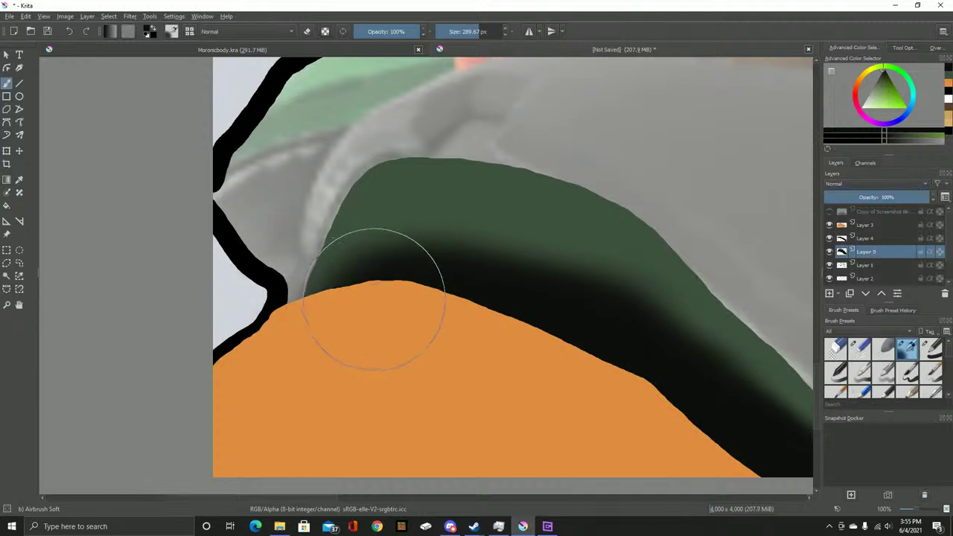
{"action": "mouse_move", "coordinate": [377, 303]}
{"action": "left_mouse_down"}
{"action": "mouse_move", "coordinate": [470, 357]}
{"action": "mouse_move", "coordinate": [516, 366]}
{"action": "mouse_move", "coordinate": [582, 357]}
{"action": "left_mouse_up"}
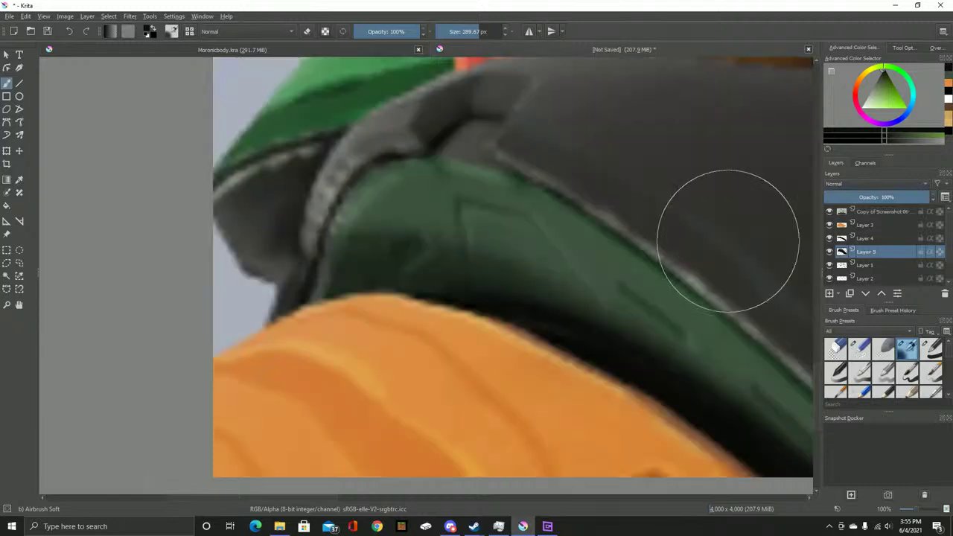
{"action": "scroll", "coordinate": [733, 234], "scroll_direction": "up", "scroll_amount": 3}
{"action": "scroll", "coordinate": [425, 222], "scroll_direction": "down", "scroll_amount": 6}
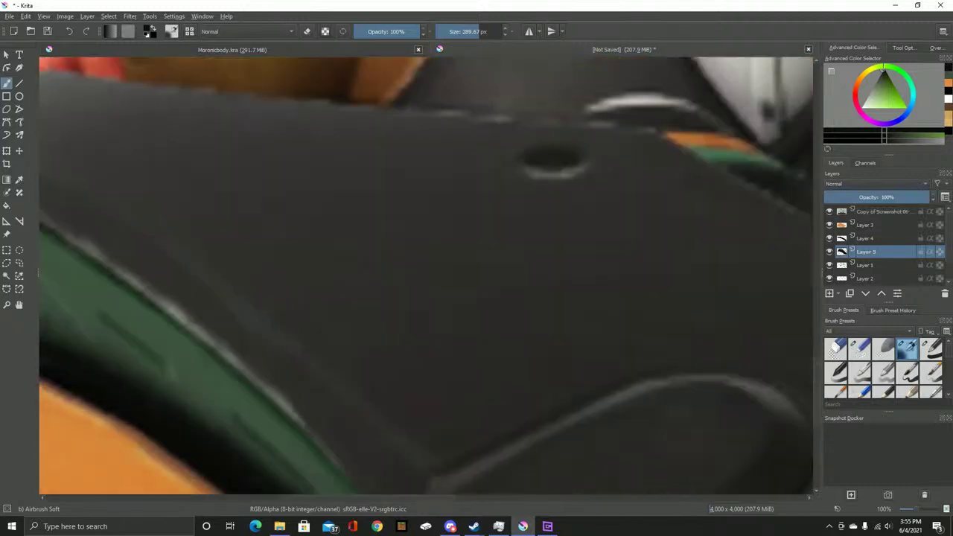
{"action": "scroll", "coordinate": [425, 222], "scroll_direction": "up", "scroll_amount": 3}
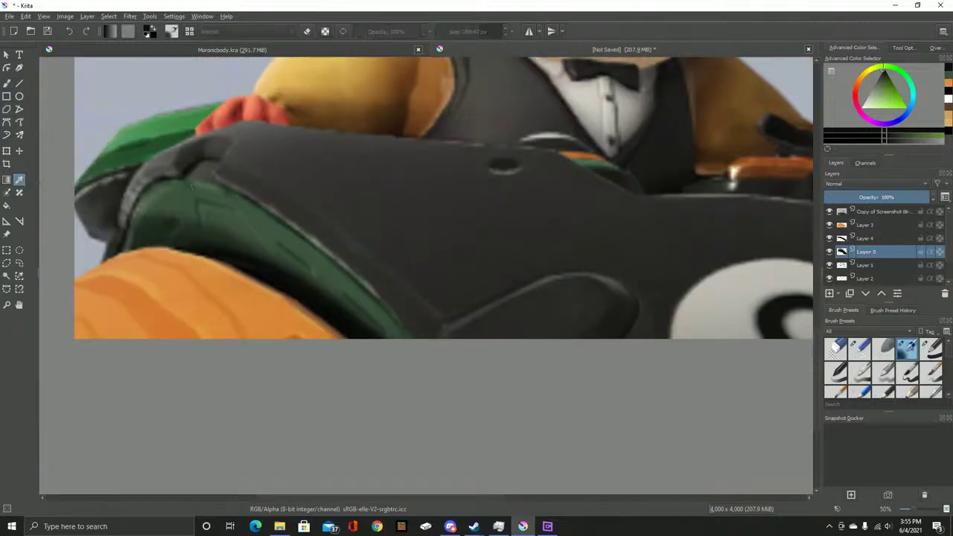
{"action": "left_click_drag", "start_coordinate": [484, 256], "coordinate": [422, 287]}
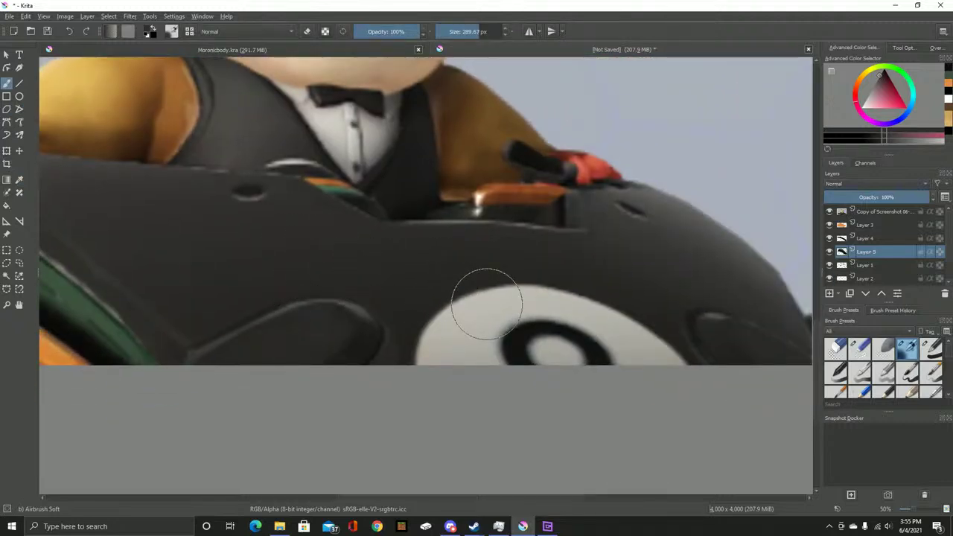
{"action": "left_click_drag", "start_coordinate": [506, 344], "coordinate": [555, 356]}
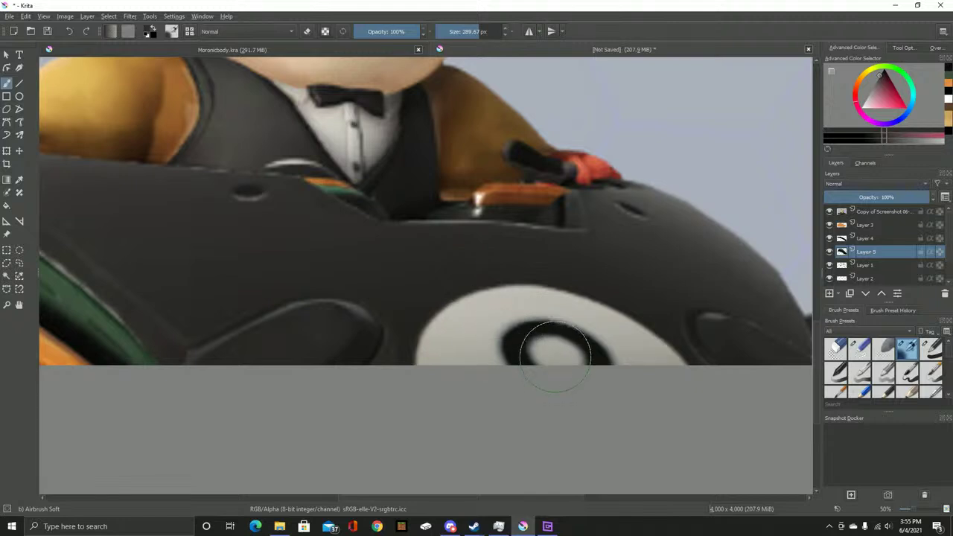
{"action": "key", "text": "ctrl+z"}
{"action": "key", "text": "ctrl+z"}
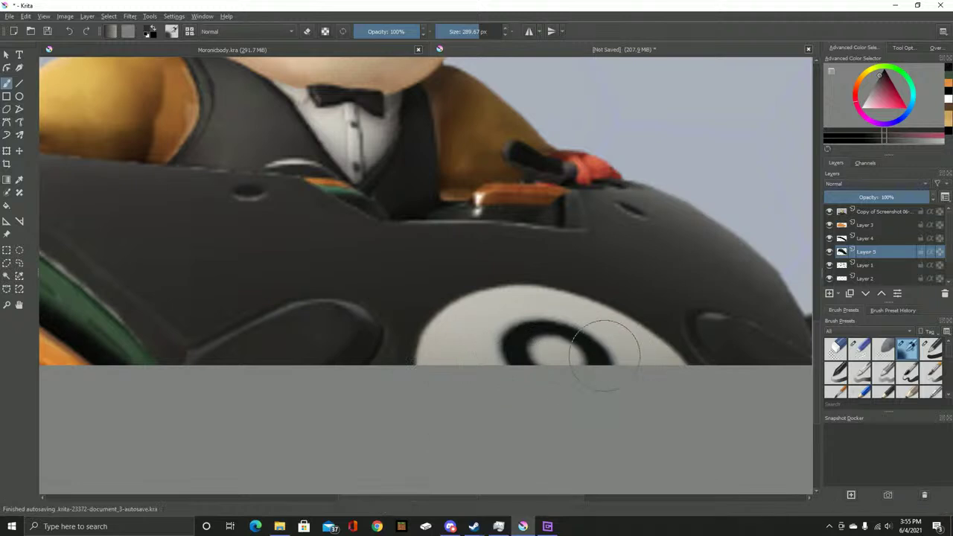
{"action": "left_click", "coordinate": [882, 211]}
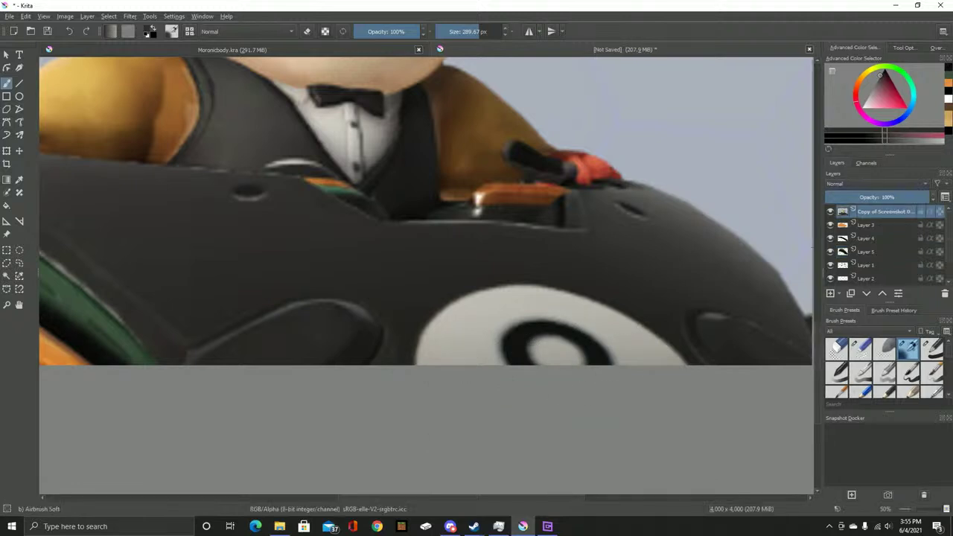
{"action": "left_click", "coordinate": [830, 211]}
Add a new Layer 6 above Layer 3 and test a dark airbrush stroke, then undo it
{"action": "left_click", "coordinate": [867, 225]}
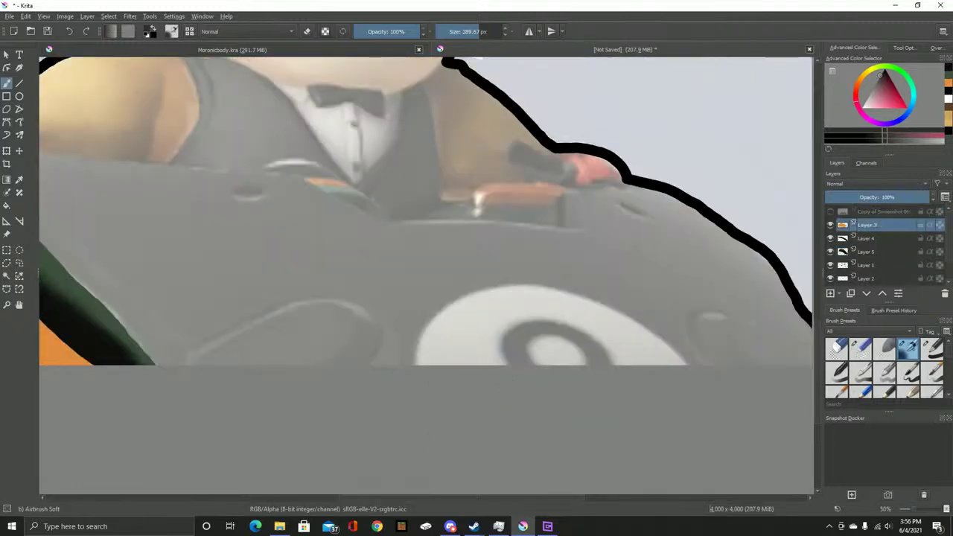
{"action": "key", "text": "Insert"}
{"action": "scroll", "coordinate": [648, 251], "scroll_direction": "up", "scroll_amount": 3}
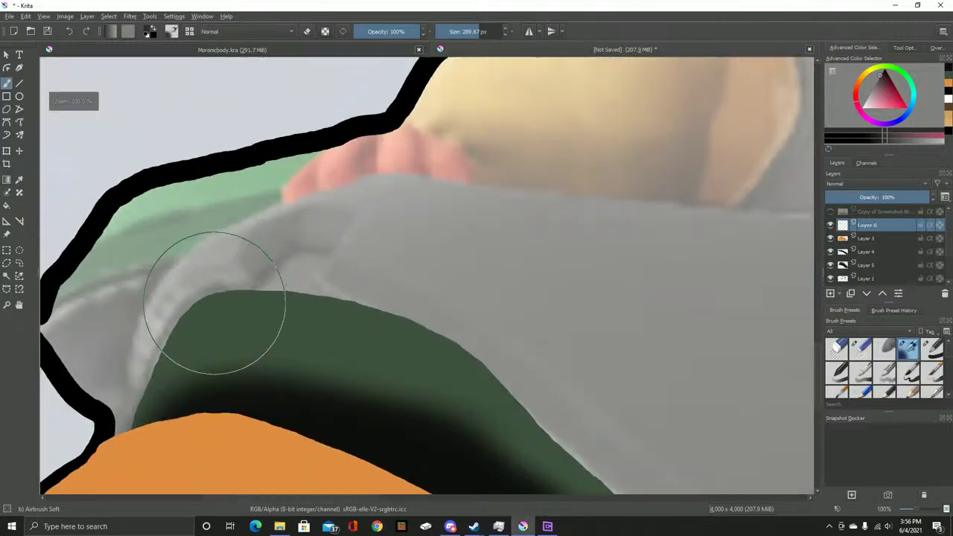
{"action": "left_click_drag", "start_coordinate": [400, 315], "coordinate": [345, 174]}
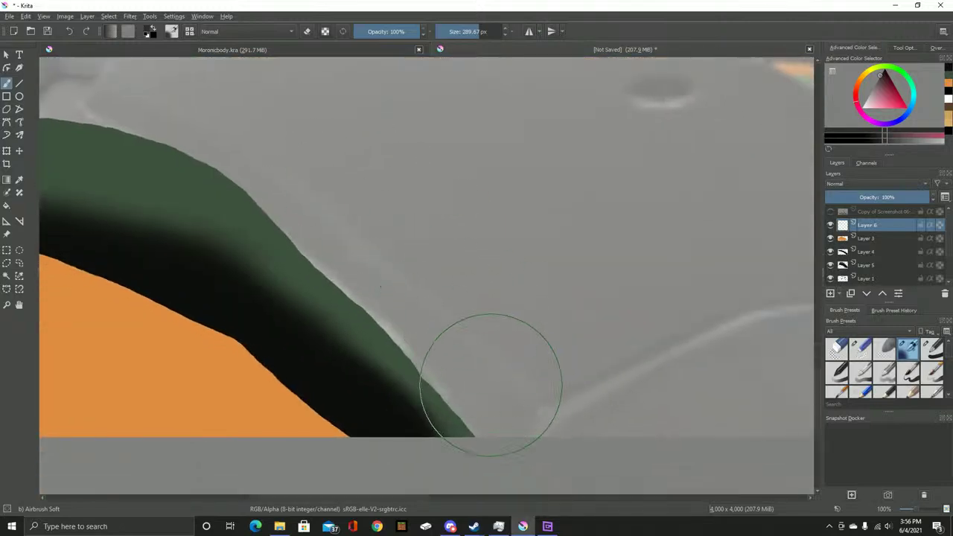
{"action": "left_click_drag", "start_coordinate": [532, 414], "coordinate": [398, 261]}
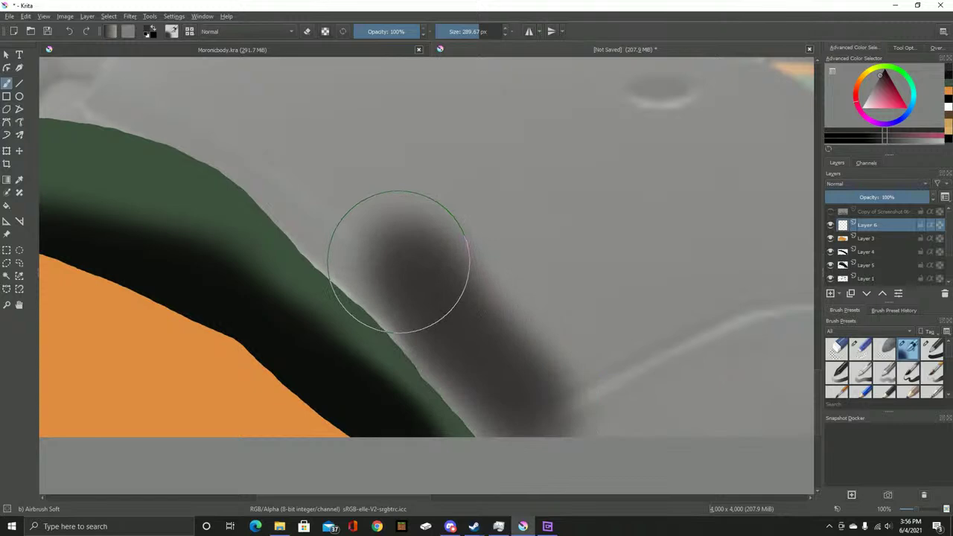
{"action": "key", "text": "ctrl+z"}
Switch to a hard basic brush at 50% opacity and test grey strokes, undoing them
{"action": "left_click", "coordinate": [933, 348]}
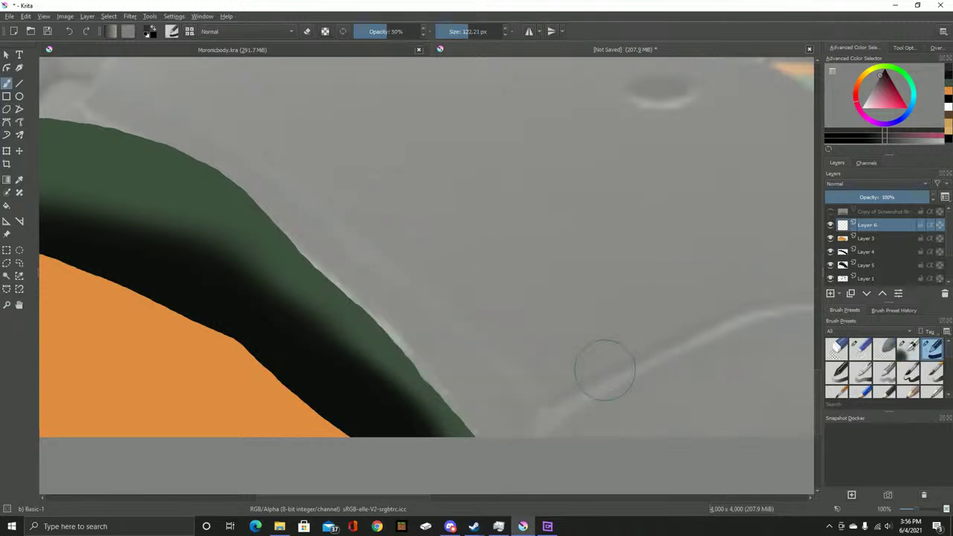
{"action": "mouse_move", "coordinate": [493, 447]}
{"action": "left_mouse_down"}
{"action": "mouse_move", "coordinate": [334, 240]}
{"action": "mouse_move", "coordinate": [417, 328]}
{"action": "mouse_move", "coordinate": [539, 393]}
{"action": "left_mouse_up"}
{"action": "key", "text": "ctrl+z"}
{"action": "key", "text": "4"}
{"action": "key", "text": "ctrl+z"}
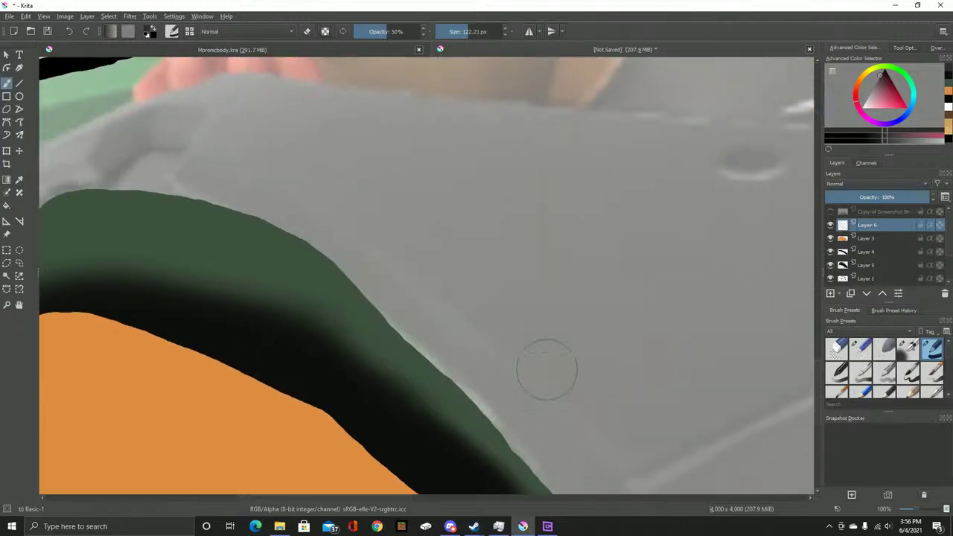
{"action": "scroll", "coordinate": [482, 309], "scroll_direction": "down", "scroll_amount": 5}
{"action": "scroll", "coordinate": [494, 312], "scroll_direction": "up", "scroll_amount": 3}
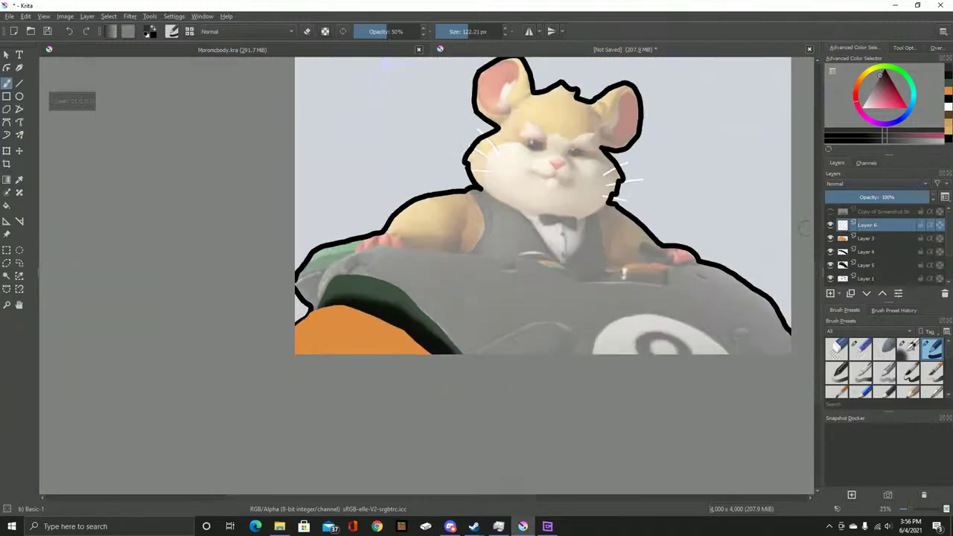
{"action": "key", "text": "p"}
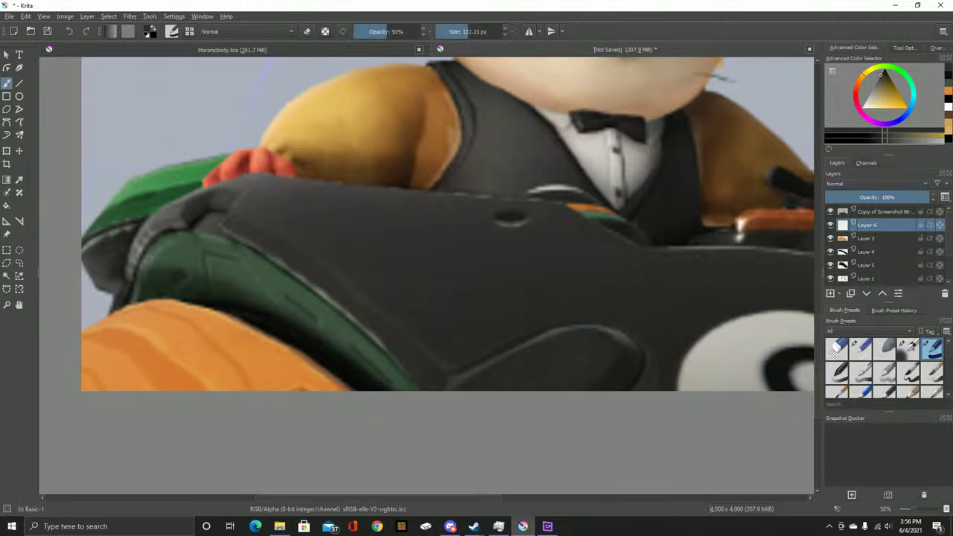
Hide the screenshot, set brush opacity to 100% and paint a solid charcoal band along the green edge
{"action": "left_click", "coordinate": [830, 211]}
{"action": "mouse_move", "coordinate": [409, 388]}
{"action": "left_mouse_down"}
{"action": "mouse_move", "coordinate": [356, 317]}
{"action": "mouse_move", "coordinate": [364, 333]}
{"action": "mouse_move", "coordinate": [376, 320]}
{"action": "mouse_move", "coordinate": [449, 372]}
{"action": "left_mouse_up"}
{"action": "scroll", "coordinate": [389, 291], "scroll_direction": "up", "scroll_amount": 2}
{"action": "left_click_drag", "start_coordinate": [514, 376], "coordinate": [372, 276]}
{"action": "mouse_move", "coordinate": [447, 365]}
{"action": "left_mouse_down"}
{"action": "mouse_move", "coordinate": [493, 407]}
{"action": "mouse_move", "coordinate": [547, 435]}
{"action": "left_mouse_up"}
{"action": "key", "text": "ctrl+z"}
{"action": "key", "text": "ctrl+z"}
{"action": "key", "text": "ctrl+z"}
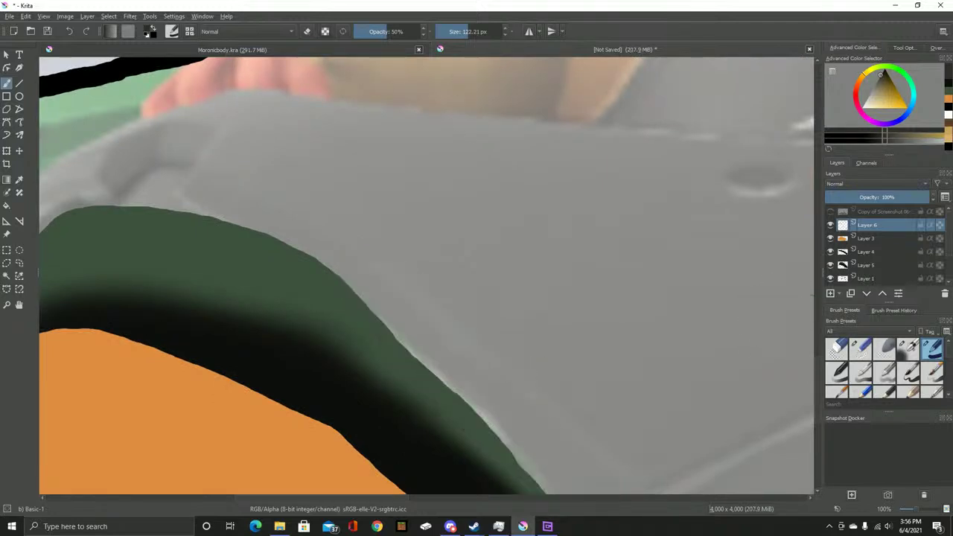
{"action": "left_click", "coordinate": [425, 31]}
{"action": "mouse_move", "coordinate": [346, 230]}
{"action": "left_mouse_down"}
{"action": "mouse_move", "coordinate": [355, 260]}
{"action": "mouse_move", "coordinate": [464, 389]}
{"action": "mouse_move", "coordinate": [536, 404]}
{"action": "mouse_move", "coordinate": [394, 191]}
{"action": "mouse_move", "coordinate": [374, 215]}
{"action": "mouse_move", "coordinate": [367, 251]}
{"action": "mouse_move", "coordinate": [347, 238]}
{"action": "mouse_move", "coordinate": [581, 388]}
{"action": "mouse_move", "coordinate": [516, 261]}
{"action": "mouse_move", "coordinate": [425, 228]}
{"action": "mouse_move", "coordinate": [342, 215]}
{"action": "mouse_move", "coordinate": [274, 220]}
{"action": "mouse_move", "coordinate": [219, 247]}
{"action": "mouse_move", "coordinate": [198, 299]}
{"action": "mouse_move", "coordinate": [218, 229]}
{"action": "mouse_move", "coordinate": [264, 188]}
{"action": "mouse_move", "coordinate": [323, 160]}
{"action": "mouse_move", "coordinate": [450, 128]}
{"action": "mouse_move", "coordinate": [766, 166]}
{"action": "left_mouse_up"}
Fill the grey wedge and the gaps between and below the dark bands with charcoal
{"action": "mouse_move", "coordinate": [353, 194]}
{"action": "left_mouse_down"}
{"action": "mouse_move", "coordinate": [489, 174]}
{"action": "mouse_move", "coordinate": [429, 193]}
{"action": "mouse_move", "coordinate": [583, 229]}
{"action": "left_mouse_up"}
{"action": "left_click_drag", "start_coordinate": [711, 235], "coordinate": [400, 201]}
{"action": "mouse_move", "coordinate": [334, 131]}
{"action": "left_mouse_down"}
{"action": "mouse_move", "coordinate": [465, 144]}
{"action": "mouse_move", "coordinate": [476, 180]}
{"action": "mouse_move", "coordinate": [434, 206]}
{"action": "mouse_move", "coordinate": [443, 217]}
{"action": "mouse_move", "coordinate": [572, 227]}
{"action": "left_mouse_up"}
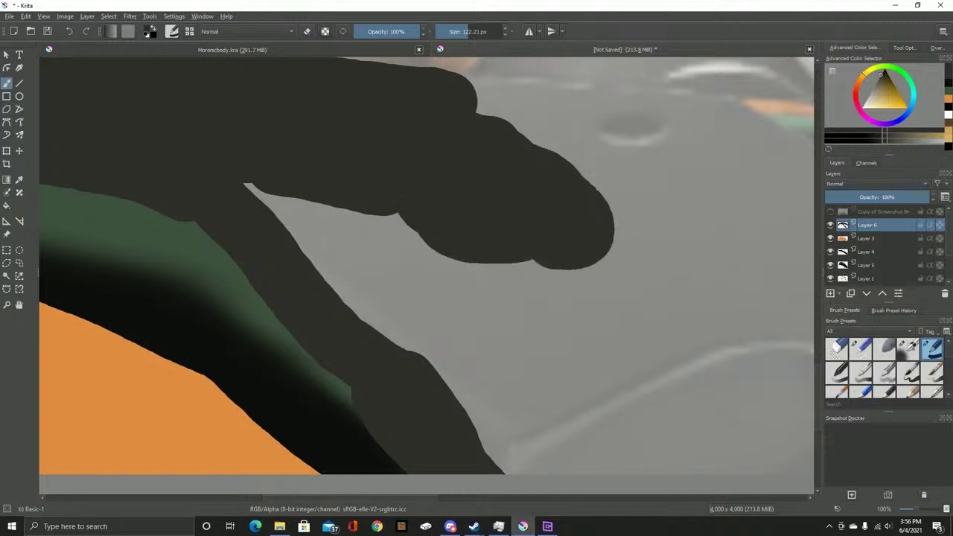
{"action": "key", "text": "alt+Tab"}
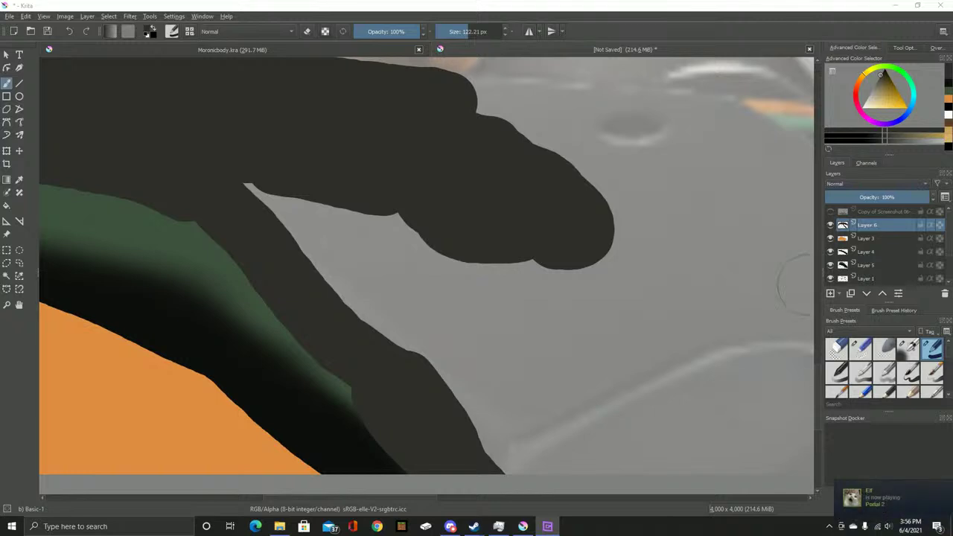
{"action": "mouse_move", "coordinate": [240, 160]}
{"action": "left_mouse_down"}
{"action": "mouse_move", "coordinate": [265, 166]}
{"action": "mouse_move", "coordinate": [430, 363]}
{"action": "mouse_move", "coordinate": [459, 302]}
{"action": "mouse_move", "coordinate": [510, 304]}
{"action": "left_mouse_up"}
{"action": "left_click_drag", "start_coordinate": [600, 329], "coordinate": [336, 240]}
Fill the notch and extend the charcoal to the right, undoing the stray bottom-edge stroke
{"action": "mouse_move", "coordinate": [342, 171]}
{"action": "left_mouse_down"}
{"action": "mouse_move", "coordinate": [261, 268]}
{"action": "mouse_move", "coordinate": [284, 201]}
{"action": "mouse_move", "coordinate": [264, 175]}
{"action": "left_mouse_up"}
{"action": "left_click_drag", "start_coordinate": [326, 243], "coordinate": [501, 155]}
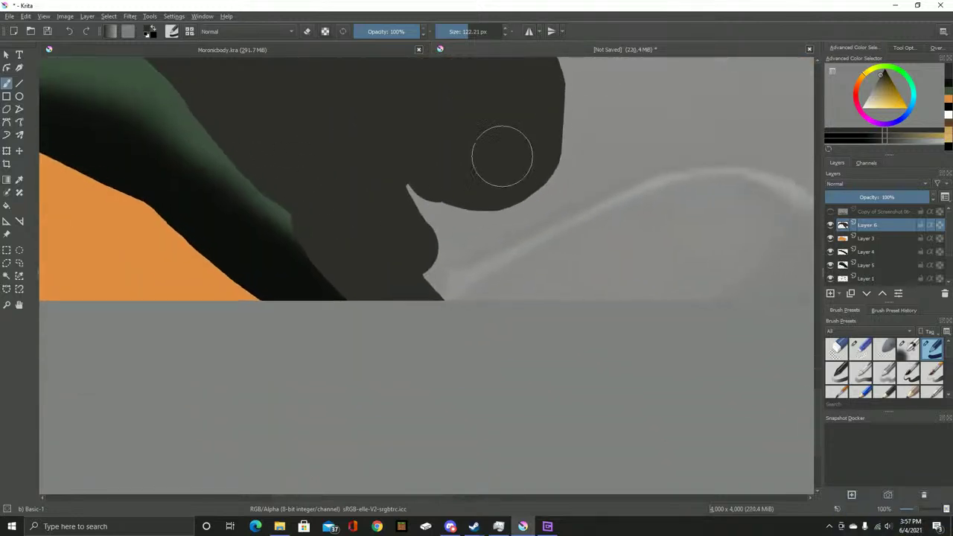
{"action": "mouse_move", "coordinate": [417, 161]}
{"action": "left_mouse_down"}
{"action": "mouse_move", "coordinate": [469, 225]}
{"action": "mouse_move", "coordinate": [472, 298]}
{"action": "mouse_move", "coordinate": [558, 213]}
{"action": "mouse_move", "coordinate": [588, 215]}
{"action": "left_mouse_up"}
{"action": "scroll", "coordinate": [468, 226], "scroll_direction": "down", "scroll_amount": 1}
{"action": "left_click_drag", "start_coordinate": [588, 215], "coordinate": [291, 268]}
{"action": "mouse_move", "coordinate": [263, 323]}
{"action": "left_mouse_down"}
{"action": "mouse_move", "coordinate": [503, 312]}
{"action": "mouse_move", "coordinate": [441, 295]}
{"action": "left_mouse_up"}
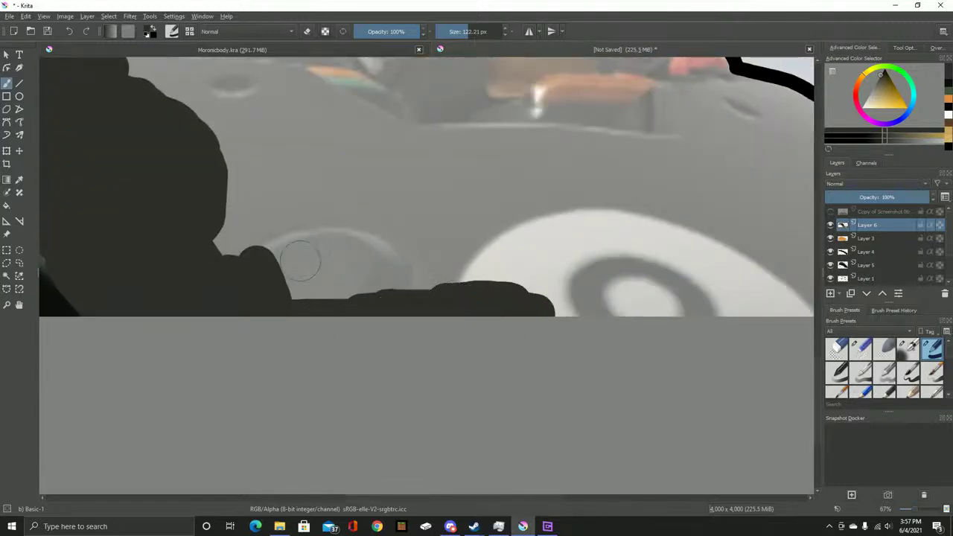
{"action": "key", "text": "ctrl+z"}
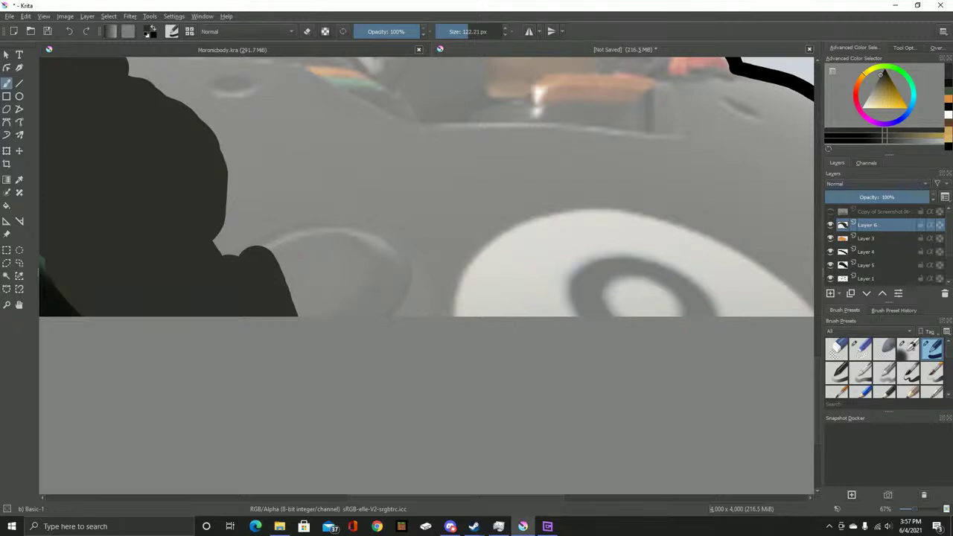
{"action": "left_click_drag", "start_coordinate": [595, 304], "coordinate": [352, 275]}
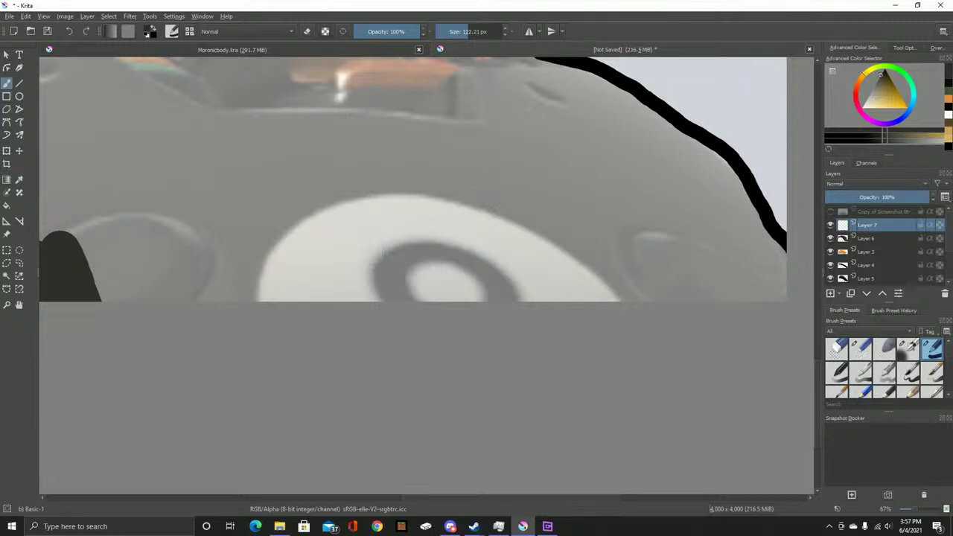
Sample the eight-ball circle's light grey from the reference, then hide the reference again
{"action": "left_click", "coordinate": [830, 211]}
{"action": "key", "text": "p"}
{"action": "left_click", "coordinate": [586, 227]}
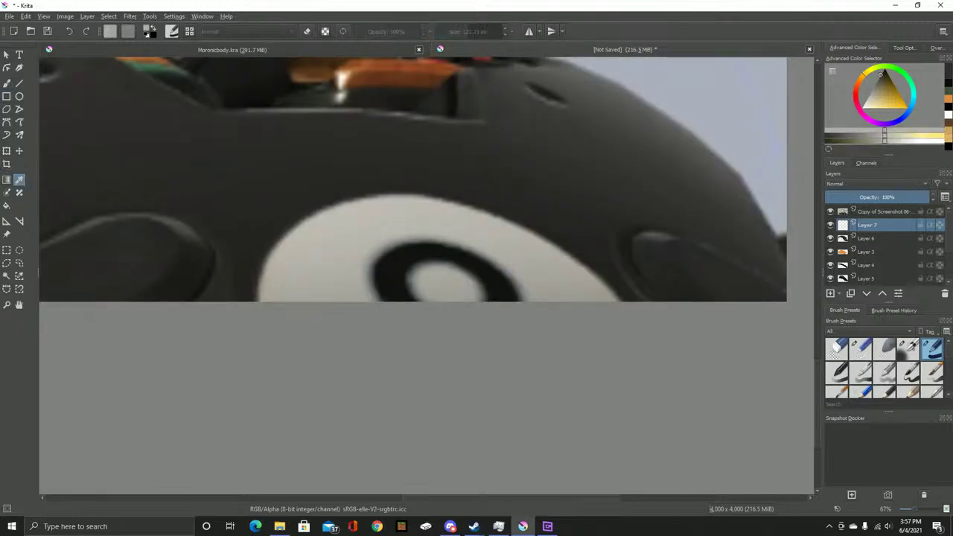
{"action": "key", "text": "b"}
{"action": "left_click", "coordinate": [829, 211]}
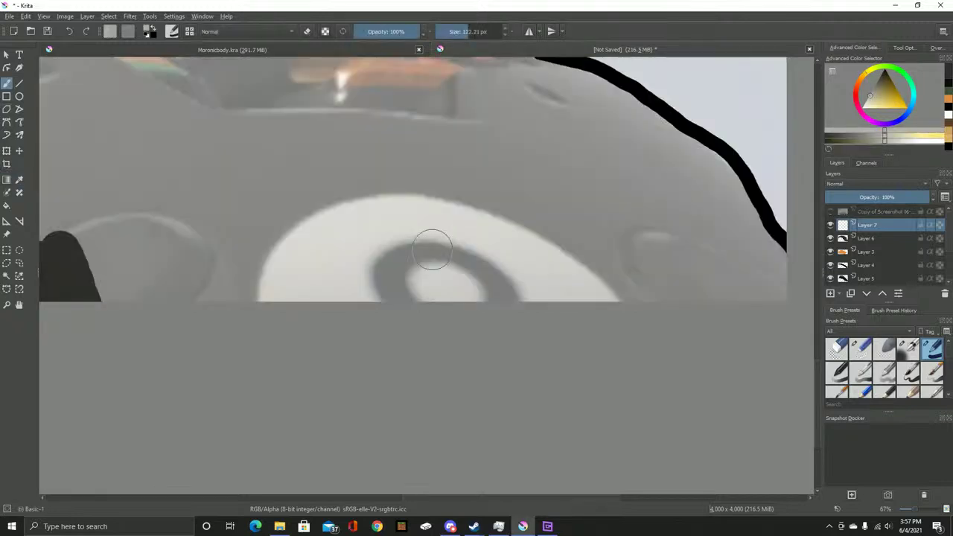
Paint light grey over the circle to the canvas edges, then shrink the brush to about 27 px
{"action": "scroll", "coordinate": [256, 302], "scroll_direction": "up", "scroll_amount": 2}
{"action": "mouse_move", "coordinate": [236, 315]}
{"action": "left_mouse_down"}
{"action": "mouse_move", "coordinate": [251, 270]}
{"action": "mouse_move", "coordinate": [286, 227]}
{"action": "mouse_move", "coordinate": [373, 176]}
{"action": "mouse_move", "coordinate": [428, 165]}
{"action": "mouse_move", "coordinate": [622, 164]}
{"action": "mouse_move", "coordinate": [695, 189]}
{"action": "mouse_move", "coordinate": [782, 244]}
{"action": "left_mouse_up"}
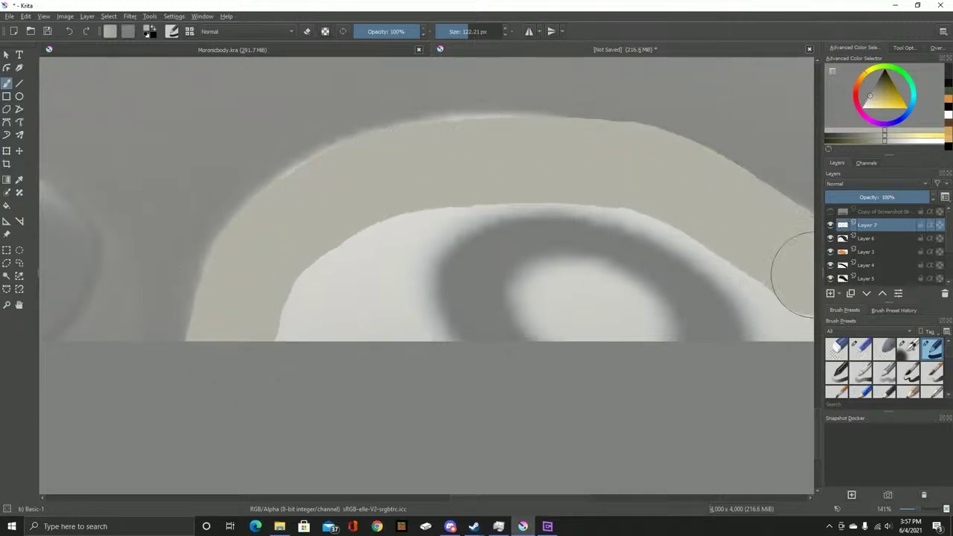
{"action": "mouse_move", "coordinate": [762, 347]}
{"action": "left_mouse_down"}
{"action": "mouse_move", "coordinate": [579, 309]}
{"action": "mouse_move", "coordinate": [425, 251]}
{"action": "left_mouse_up"}
{"action": "mouse_move", "coordinate": [471, 184]}
{"action": "left_mouse_down"}
{"action": "mouse_move", "coordinate": [560, 219]}
{"action": "mouse_move", "coordinate": [642, 297]}
{"action": "left_mouse_up"}
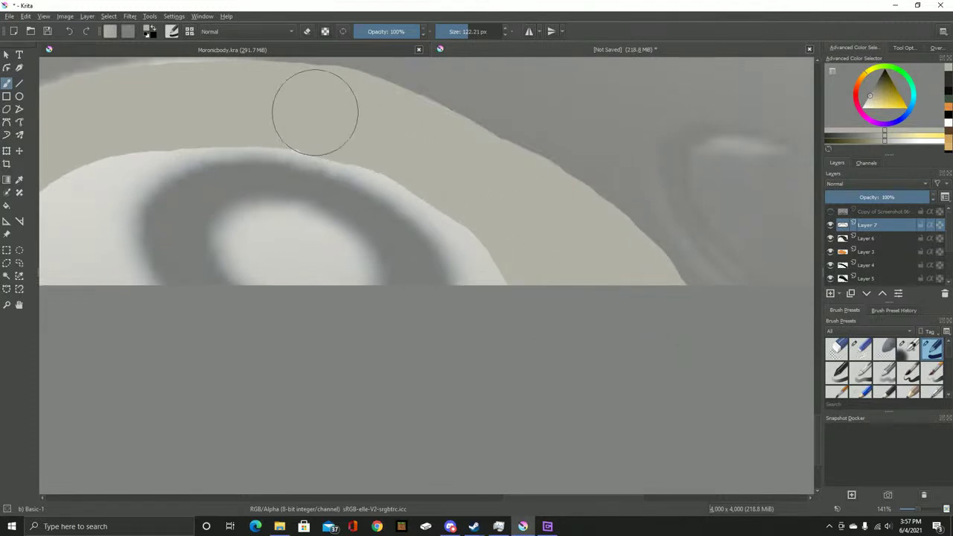
{"action": "scroll", "coordinate": [289, 233], "scroll_direction": "up", "scroll_amount": 2}
{"action": "key", "text": "bracketleft"}
{"action": "key", "text": "bracketleft"}
{"action": "key", "text": "bracketleft"}
{"action": "key", "text": "bracketleft"}
{"action": "key", "text": "bracketleft"}
{"action": "key", "text": "bracketleft"}
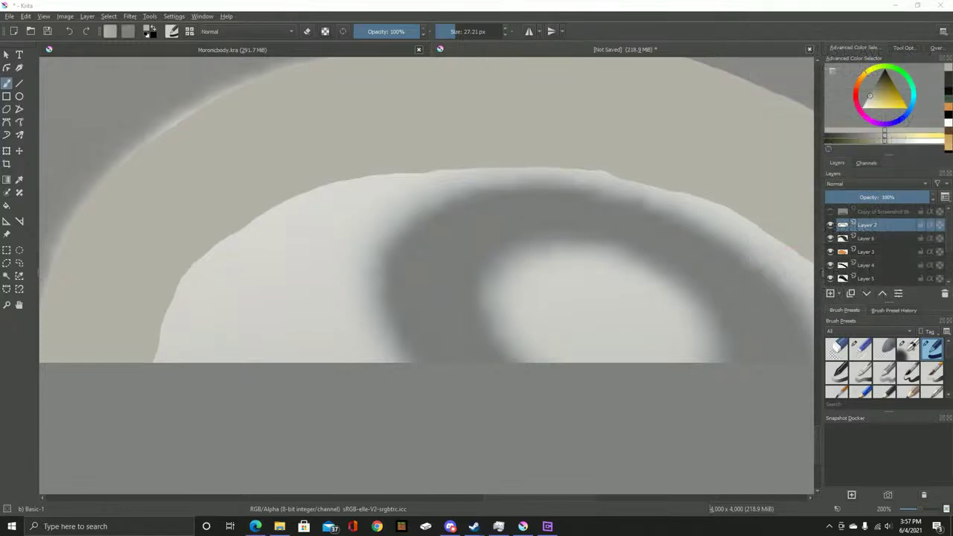
In Edge, replace the address bar text with 'youtube' and load YouTube
{"action": "key", "text": "alt+Tab"}
{"action": "type", "text": "Pwenz18"}
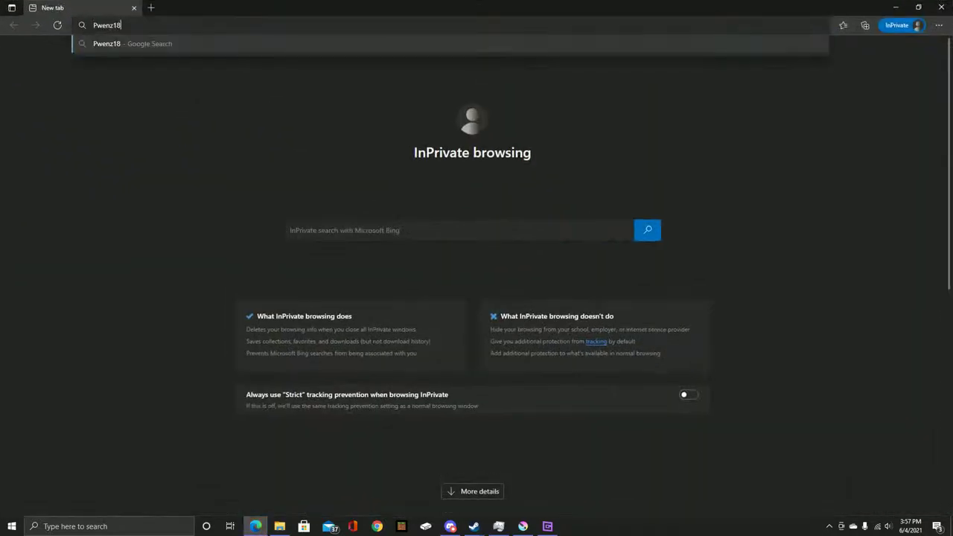
{"action": "key", "text": "BackSpace"}
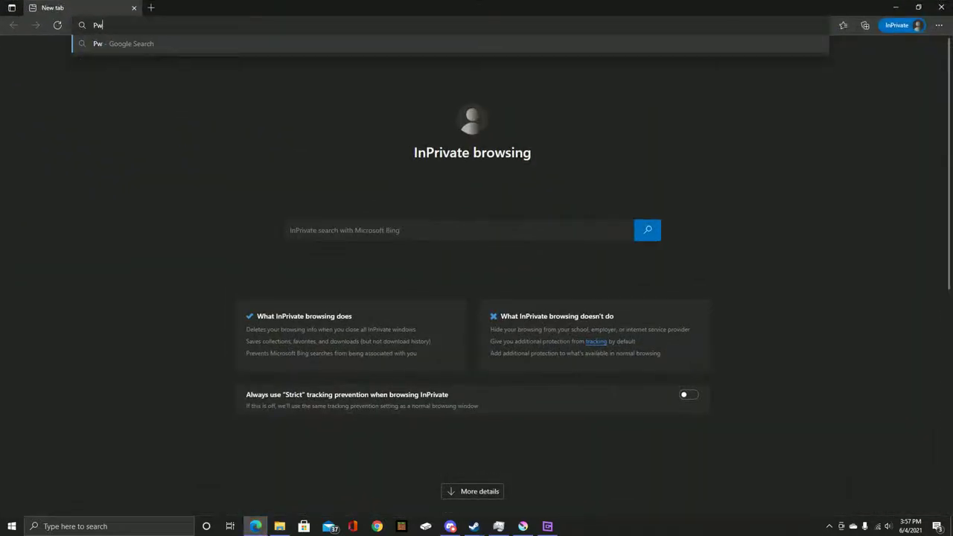
{"action": "key", "text": "BackSpace"}
{"action": "key", "text": "BackSpace"}
{"action": "type", "text": "youtube"}
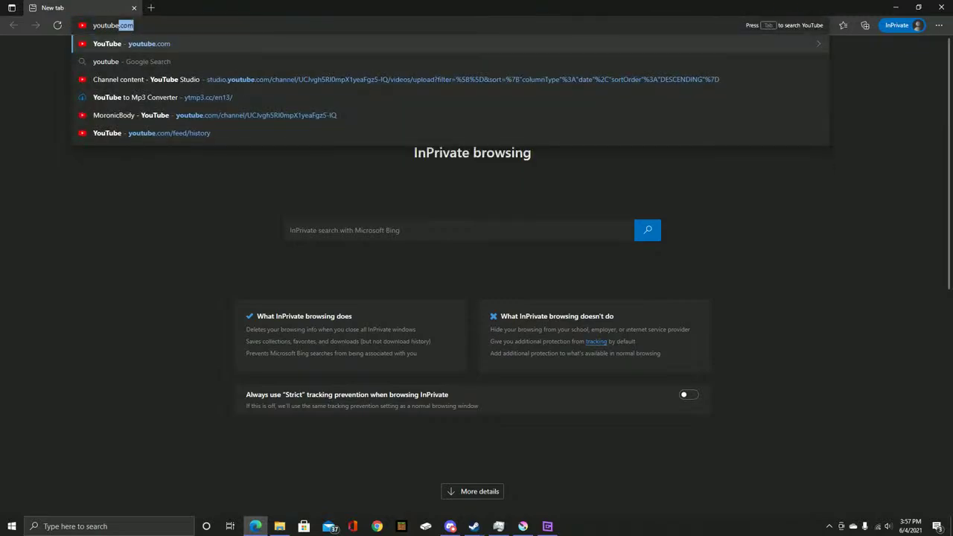
{"action": "key", "text": "Return"}
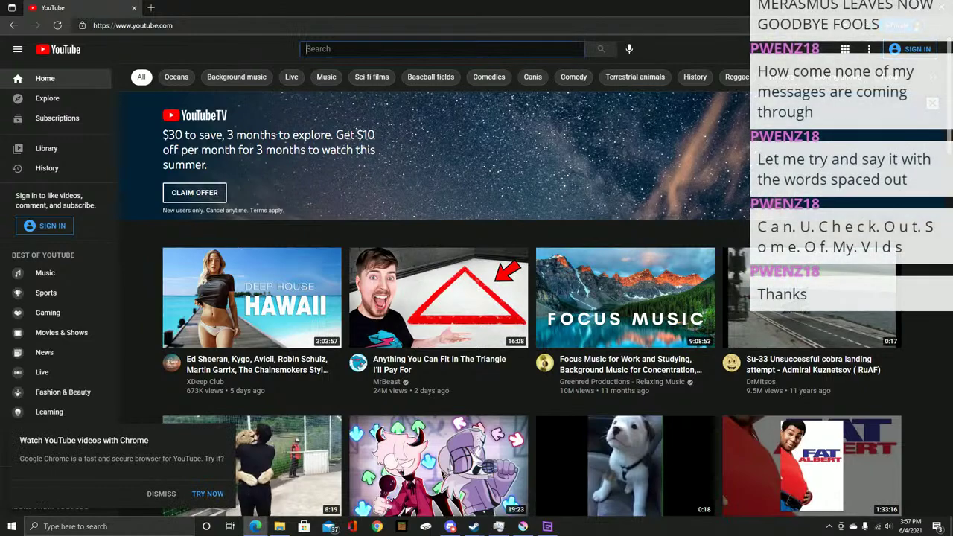
Search YouTube for the creator's channel name
{"action": "scroll", "coordinate": [476, 298], "scroll_direction": "down", "scroll_amount": 4}
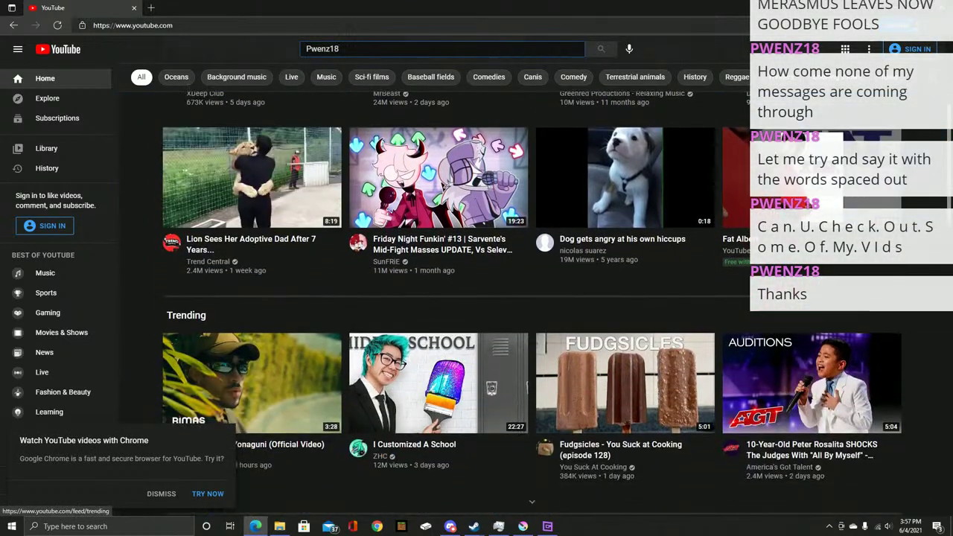
{"action": "scroll", "coordinate": [532, 304], "scroll_direction": "down", "scroll_amount": 6}
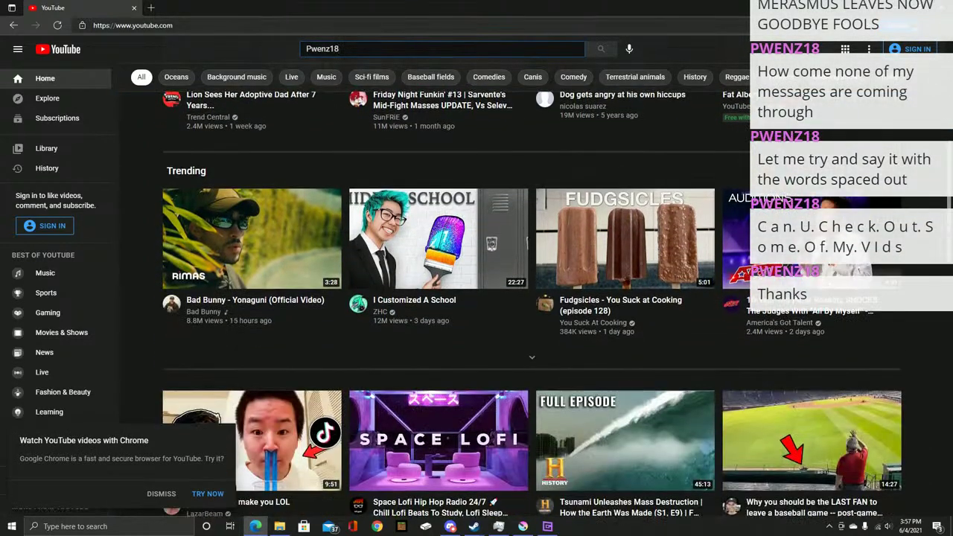
{"action": "scroll", "coordinate": [532, 304], "scroll_direction": "up", "scroll_amount": 1}
{"action": "scroll", "coordinate": [532, 304], "scroll_direction": "up", "scroll_amount": 10}
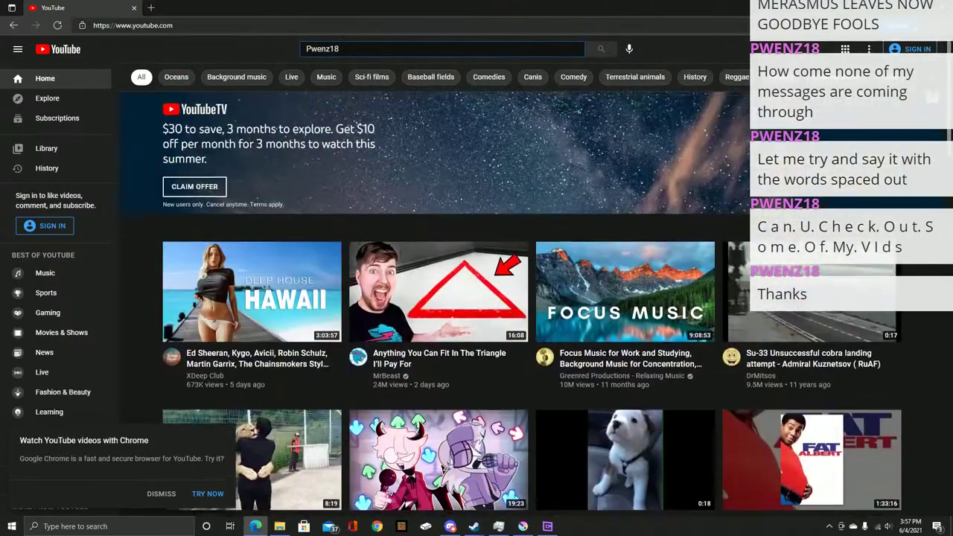
{"action": "scroll", "coordinate": [531, 304], "scroll_direction": "down", "scroll_amount": 3}
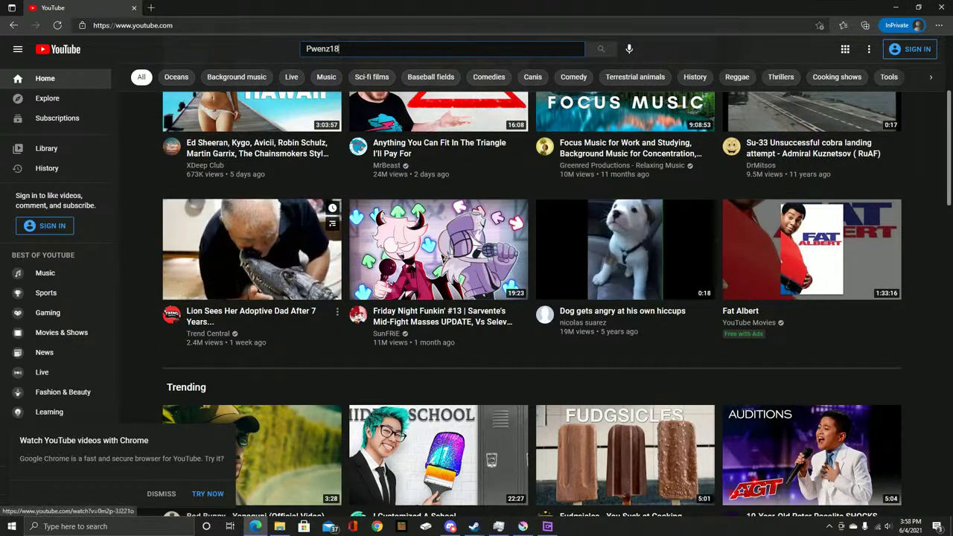
{"action": "scroll", "coordinate": [252, 249], "scroll_direction": "up", "scroll_amount": 3}
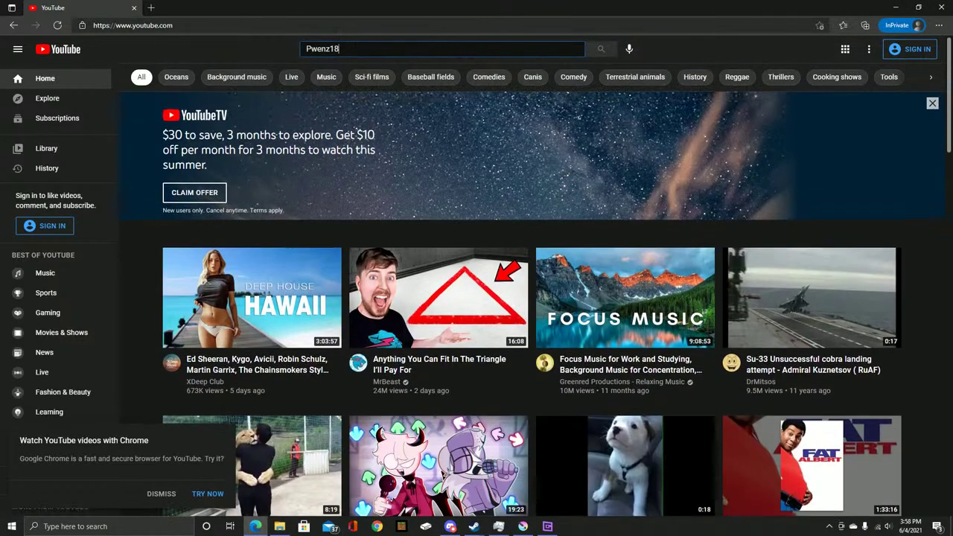
{"action": "scroll", "coordinate": [439, 312], "scroll_direction": "down", "scroll_amount": 5}
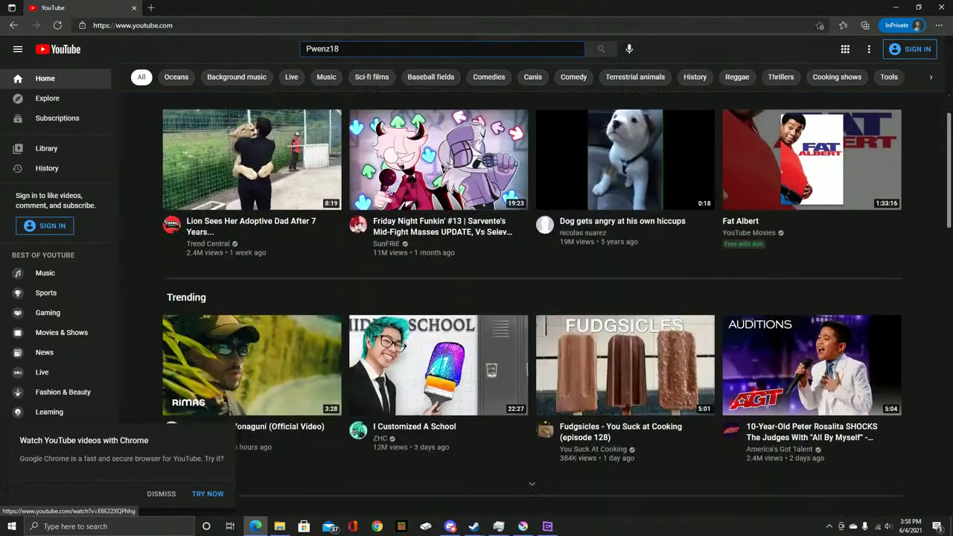
{"action": "scroll", "coordinate": [439, 313], "scroll_direction": "up", "scroll_amount": 5}
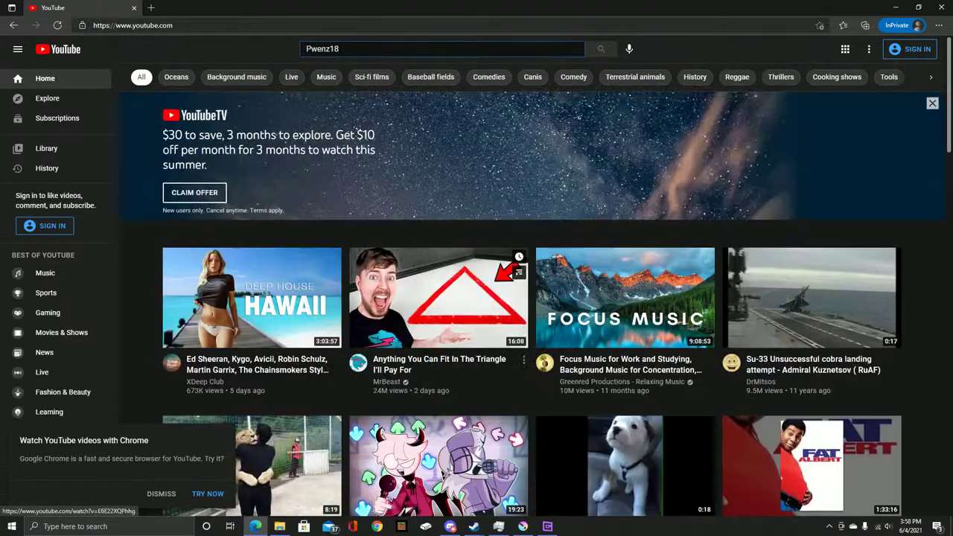
{"action": "key", "text": "Return"}
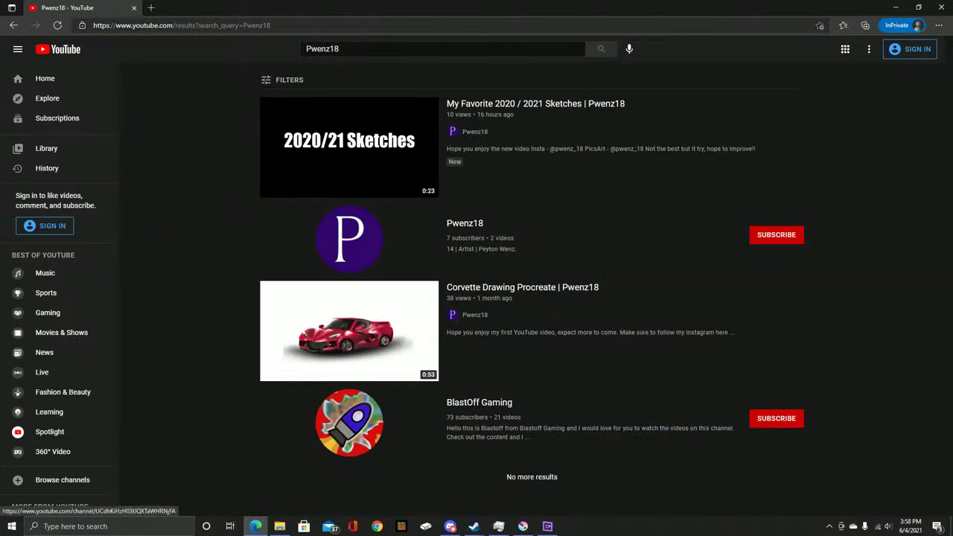
Open the creator's channel and play the Corvette drawing video, then pause it
{"action": "left_click", "coordinate": [349, 238]}
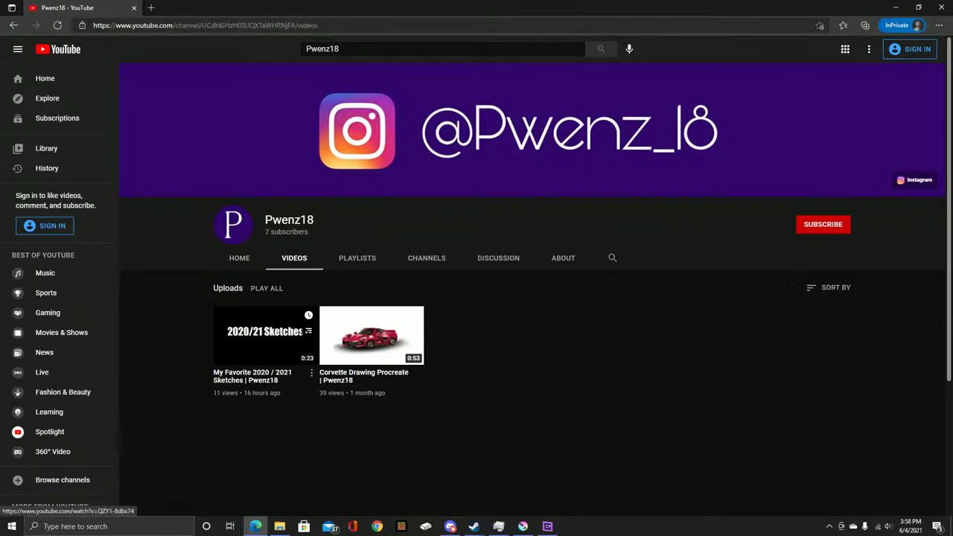
{"action": "left_click", "coordinate": [369, 335]}
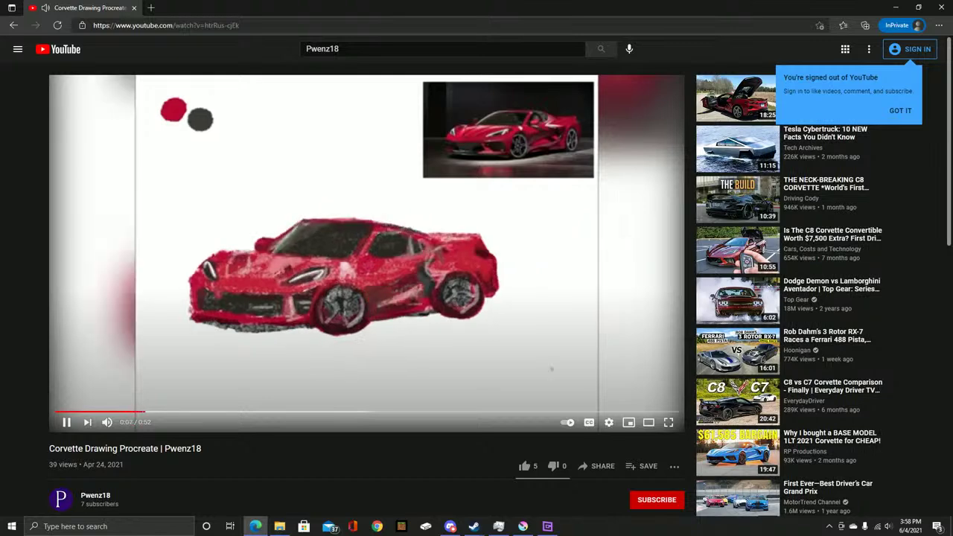
{"action": "mouse_move", "coordinate": [473, 526]}
{"action": "left_click", "coordinate": [583, 484]}
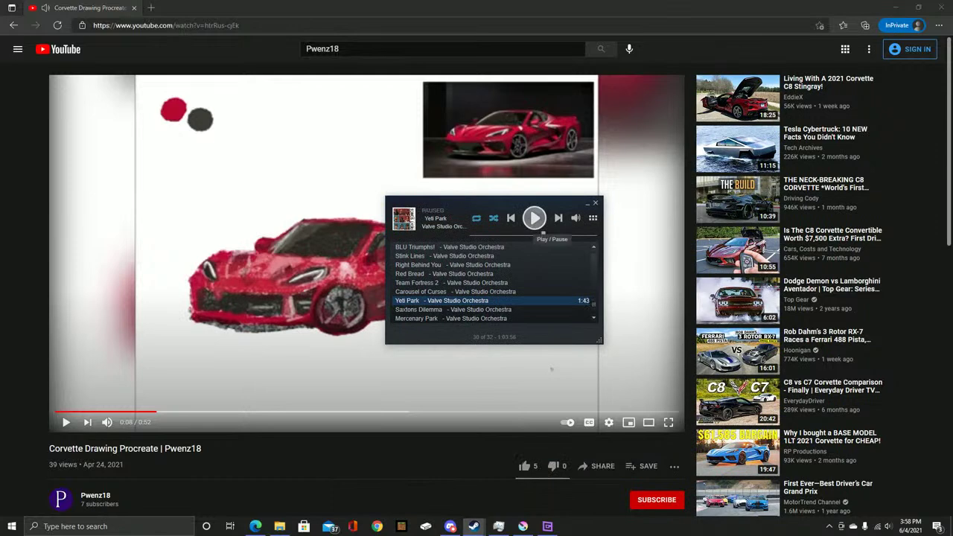
{"action": "left_click", "coordinate": [551, 368]}
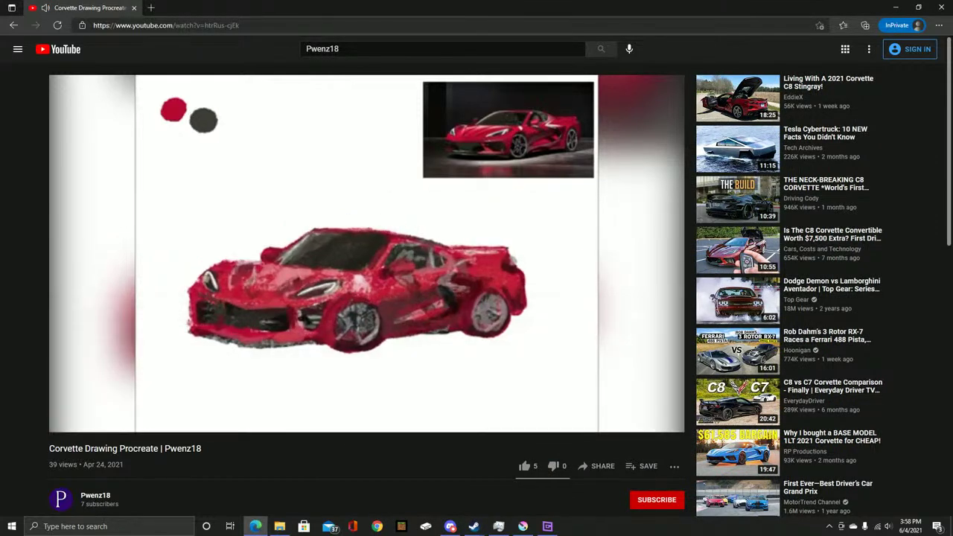
{"action": "key", "text": "space"}
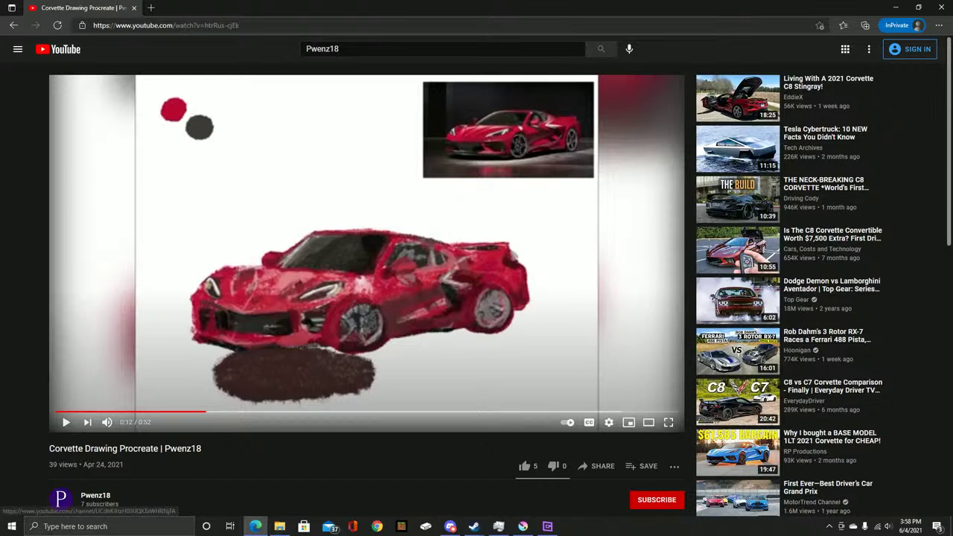
Go to the uploader's channel and open the 'My Favorite 2020 / 2021 Sketches' video
{"action": "scroll", "coordinate": [95, 495], "scroll_direction": "down", "scroll_amount": 1}
{"action": "scroll", "coordinate": [95, 495], "scroll_direction": "up", "scroll_amount": 1}
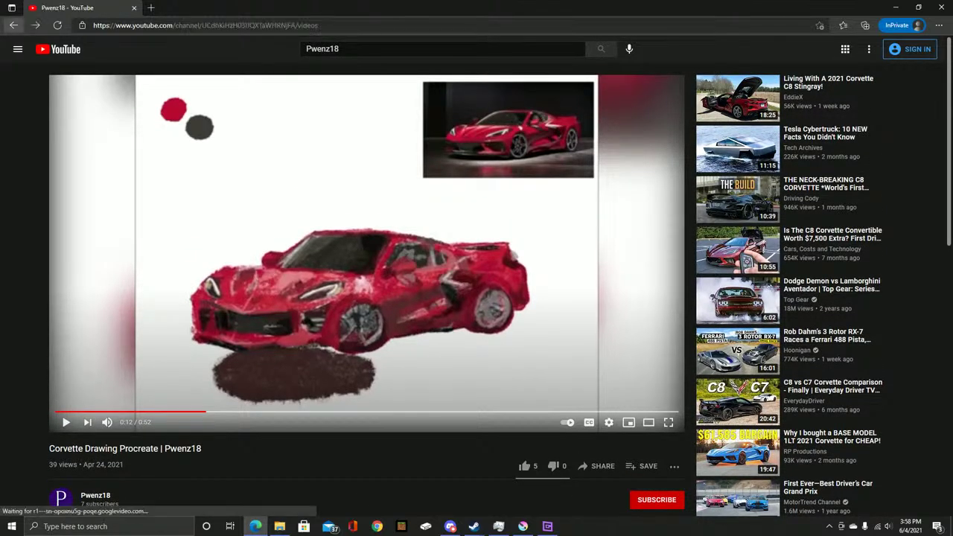
{"action": "left_click", "coordinate": [96, 495]}
{"action": "left_click", "coordinate": [268, 339]}
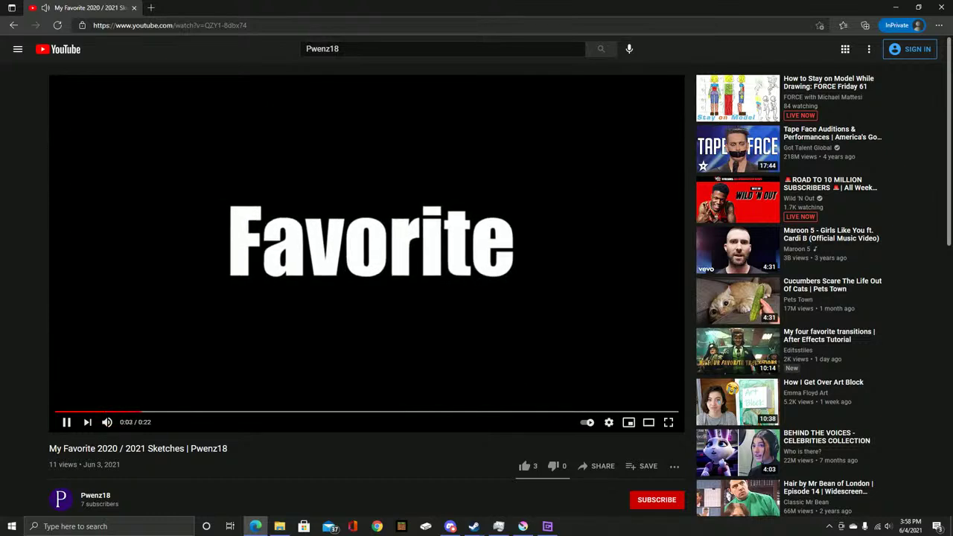
Skim the sketches video past the scream-mask and wolf sketches, briefly viewing it full screen
{"action": "key", "text": "space"}
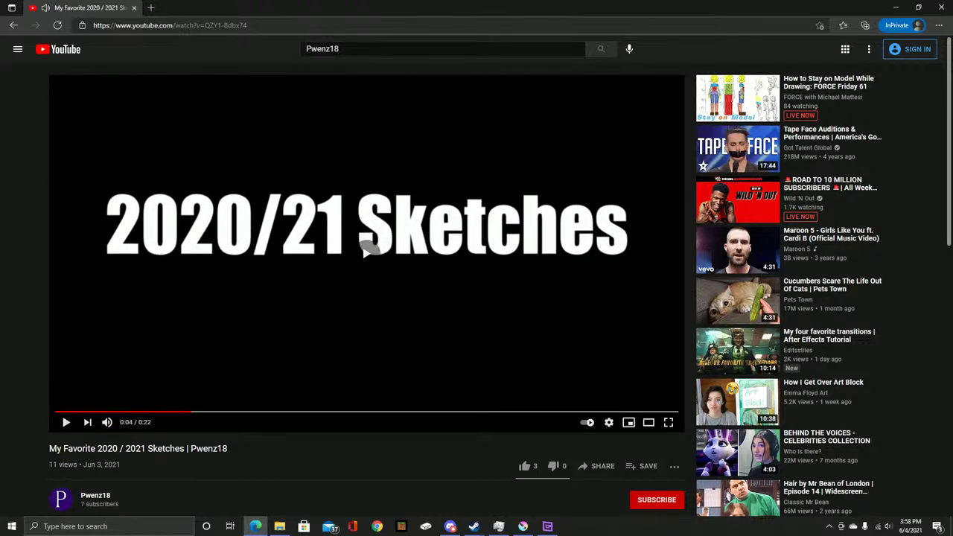
{"action": "left_click", "coordinate": [365, 251]}
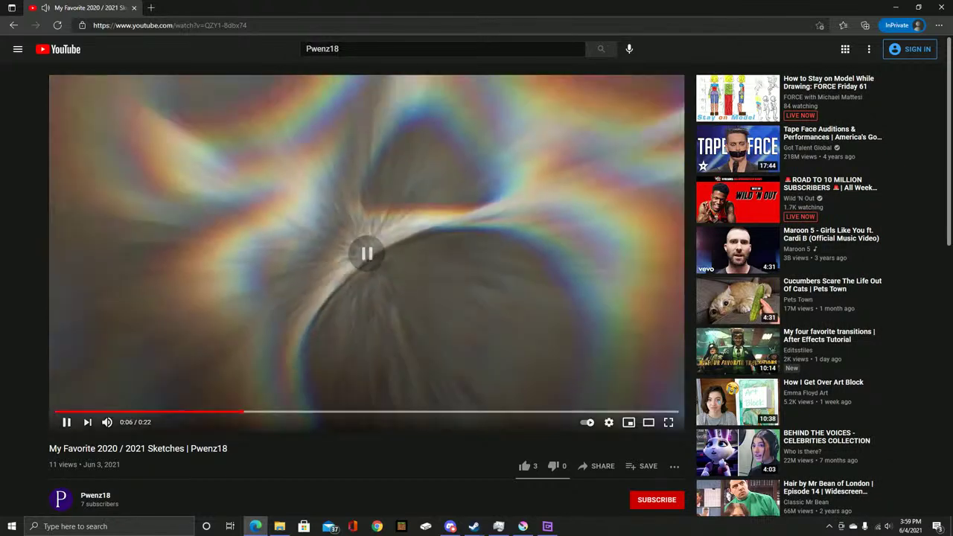
{"action": "left_click", "coordinate": [257, 412]}
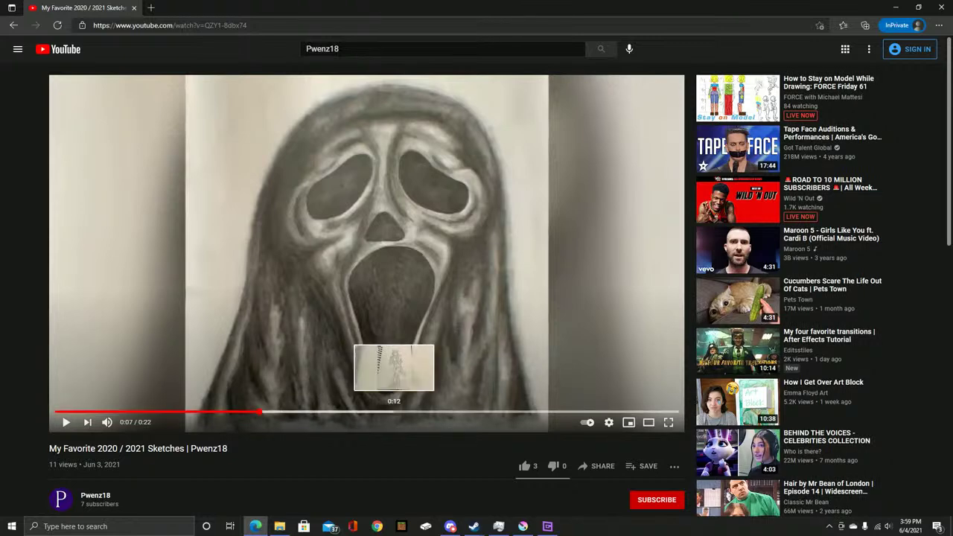
{"action": "mouse_move", "coordinate": [364, 411]}
{"action": "left_mouse_down"}
{"action": "mouse_move", "coordinate": [335, 410]}
{"action": "mouse_move", "coordinate": [389, 411]}
{"action": "left_mouse_up"}
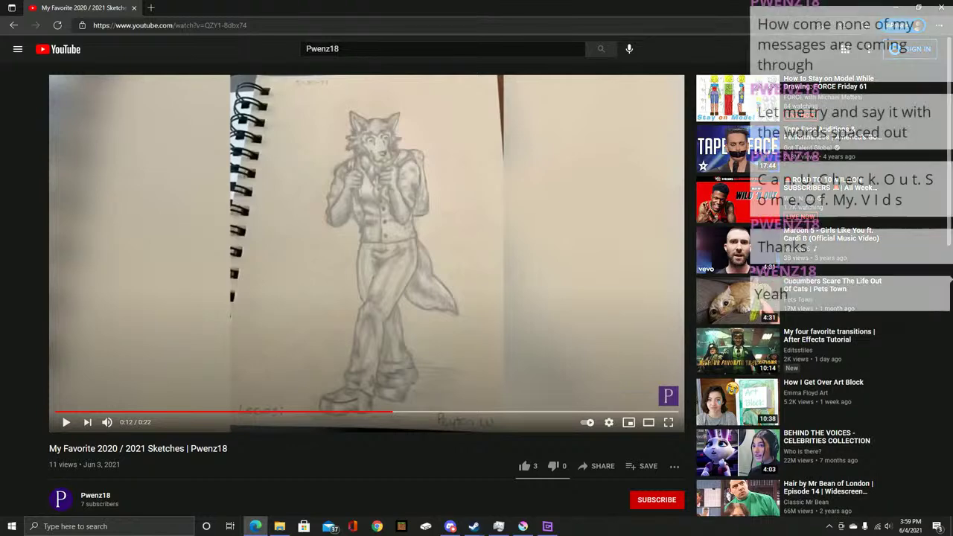
{"action": "left_click", "coordinate": [667, 421]}
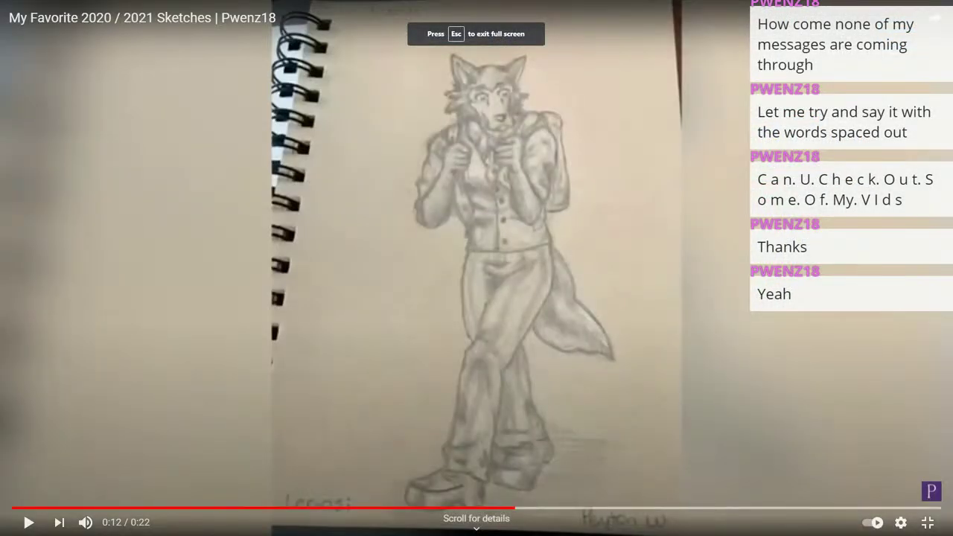
{"action": "left_click", "coordinate": [928, 522]}
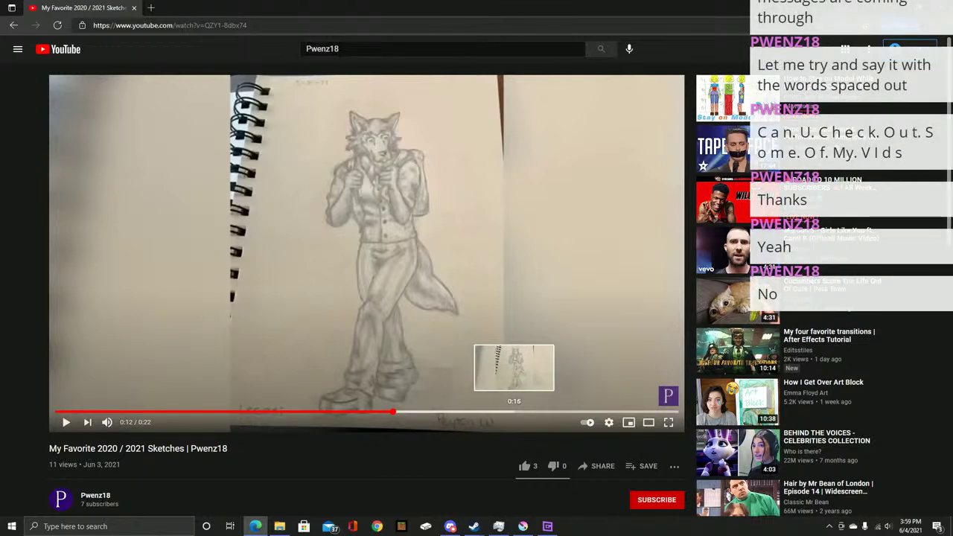
Seek to the cat drawing at 0:17 and try to like the video, getting a sign-in prompt
{"action": "left_click", "coordinate": [523, 412]}
{"action": "left_click", "coordinate": [532, 411]}
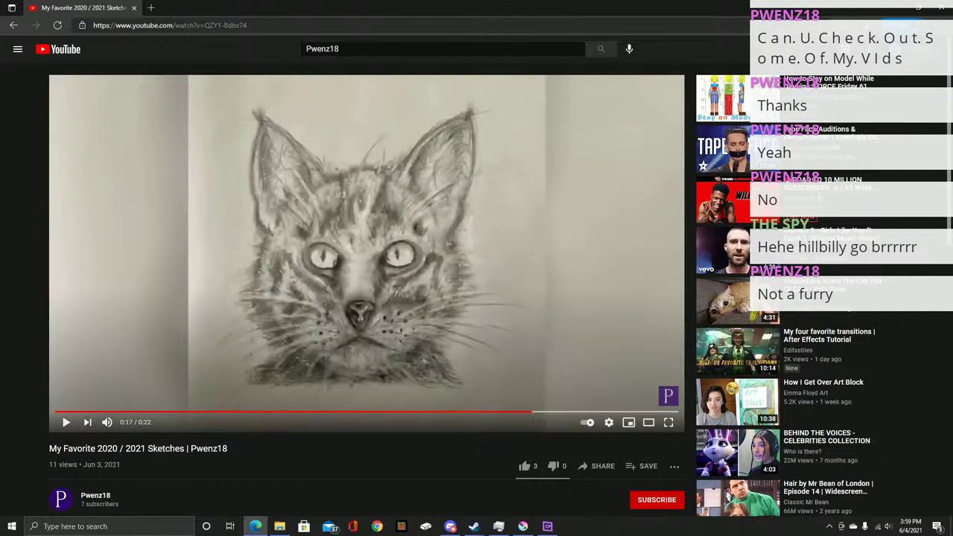
{"action": "left_click", "coordinate": [524, 466]}
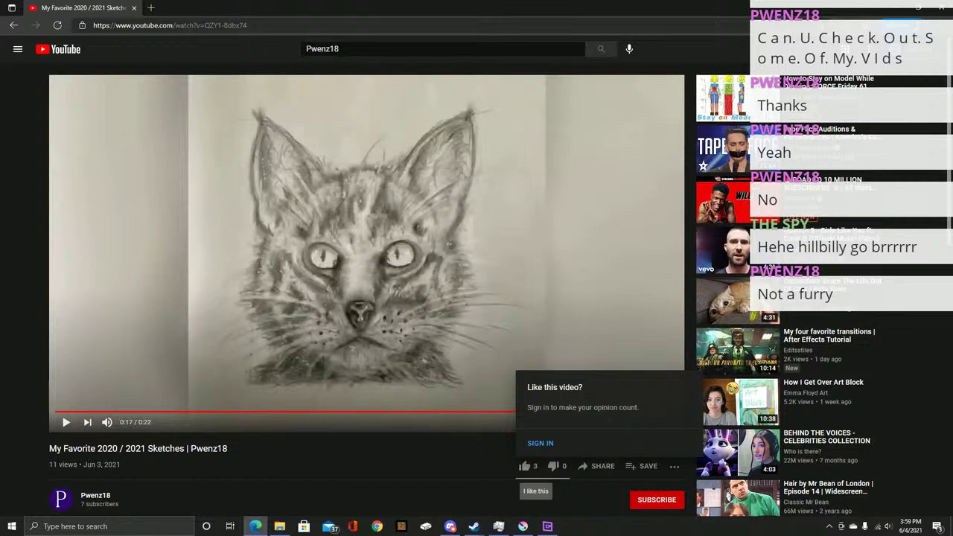
{"action": "left_click", "coordinate": [210, 25]}
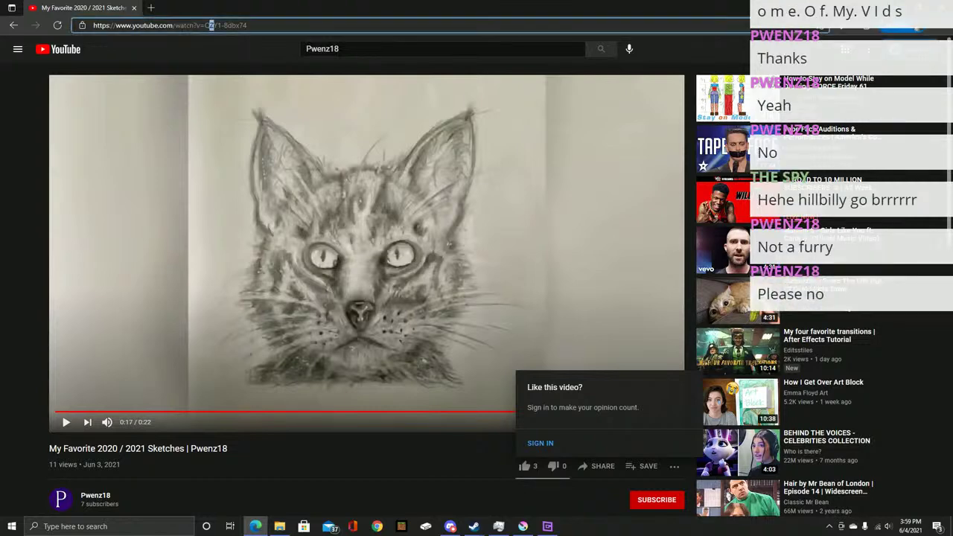
Open a new Edge window from the taskbar jump list and search for 'Z'
{"action": "right_click", "coordinate": [255, 527]}
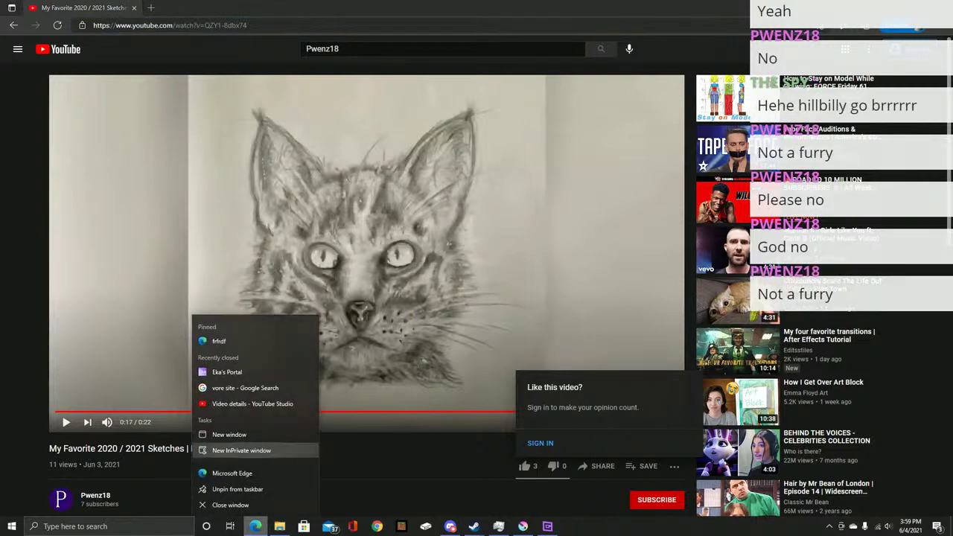
{"action": "left_click", "coordinate": [246, 434]}
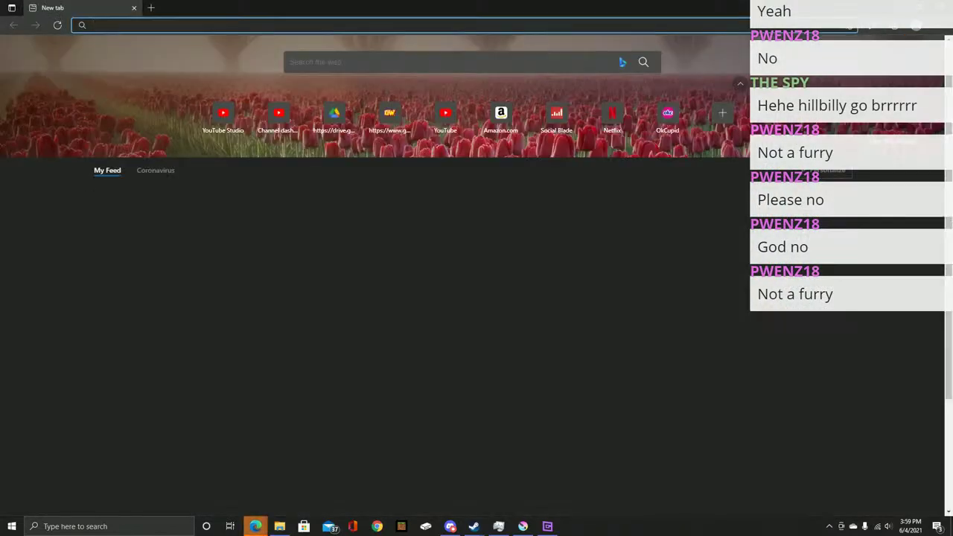
{"action": "type", "text": "Z"}
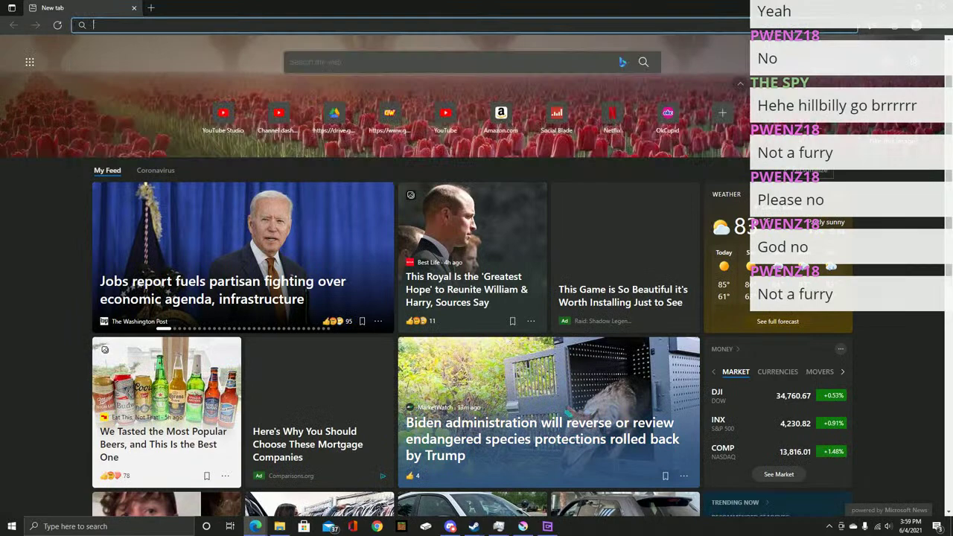
{"action": "key", "text": "Return"}
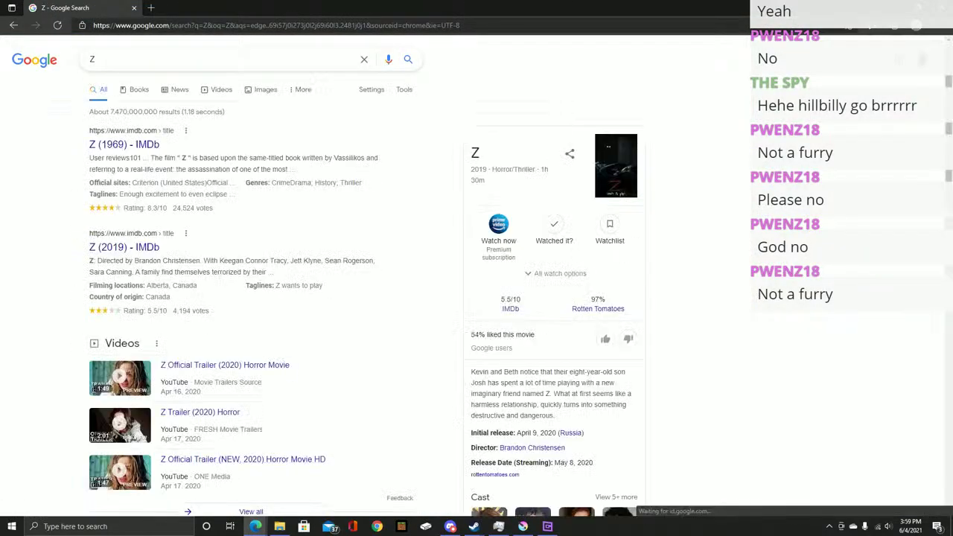
Copy the sketches video's YouTube URL and load it in the new Edge window
{"action": "mouse_move", "coordinate": [255, 526]}
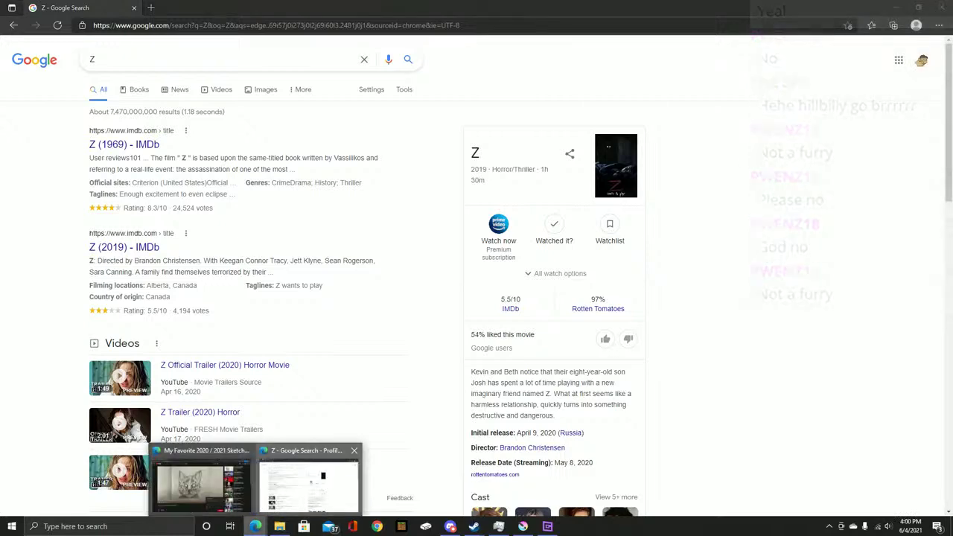
{"action": "left_click", "coordinate": [202, 480]}
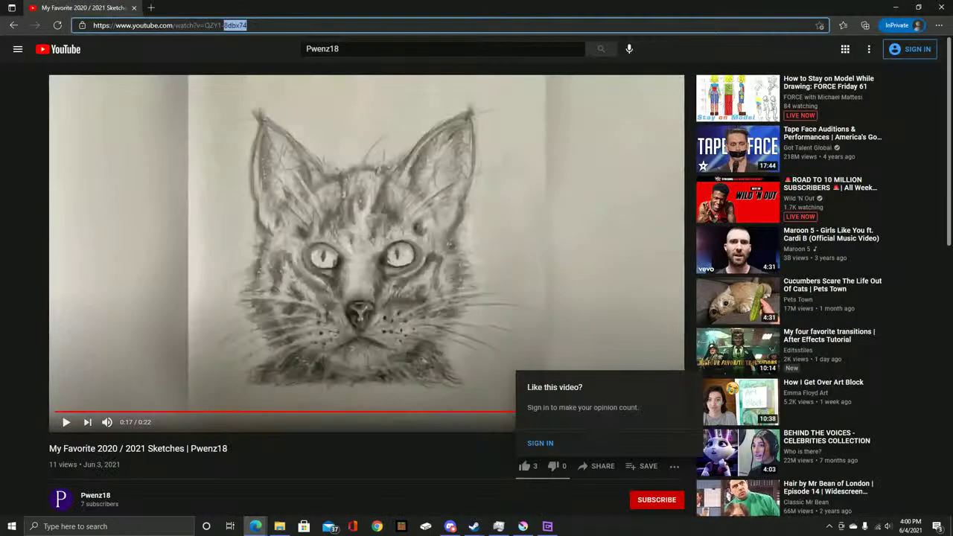
{"action": "left_click_drag", "start_coordinate": [224, 26], "coordinate": [93, 25]}
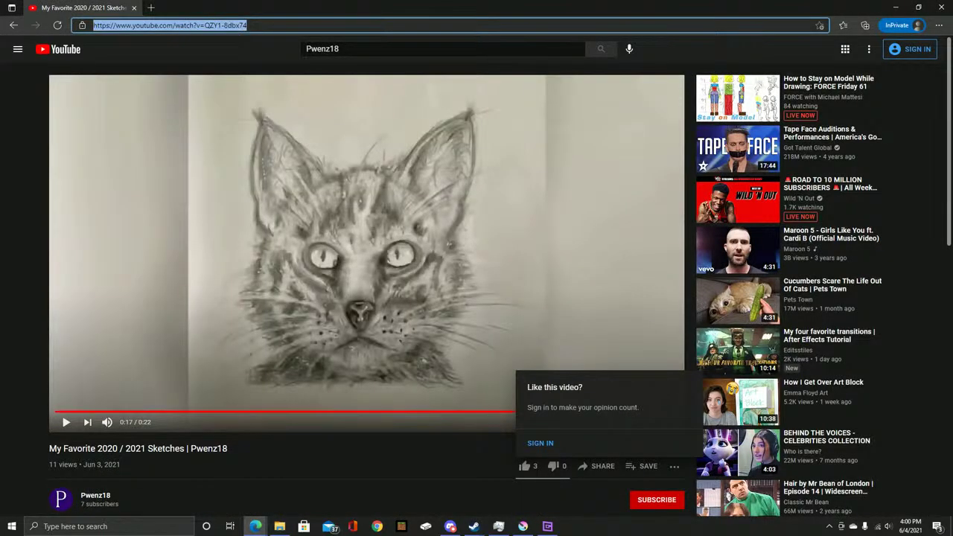
{"action": "key", "text": "ctrl+c"}
{"action": "key", "text": "alt+Tab"}
{"action": "key", "text": "ctrl+l"}
{"action": "key", "text": "ctrl+v"}
{"action": "key", "text": "Return"}
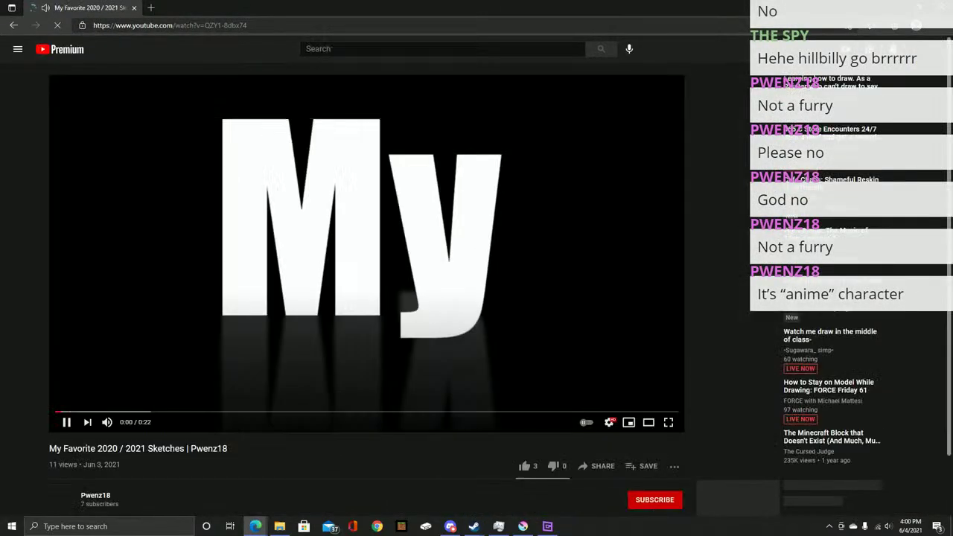
Pause the video, like it into Liked videos, and dismiss the sign-in prompt
{"action": "key", "text": "k"}
{"action": "left_click", "coordinate": [524, 466]}
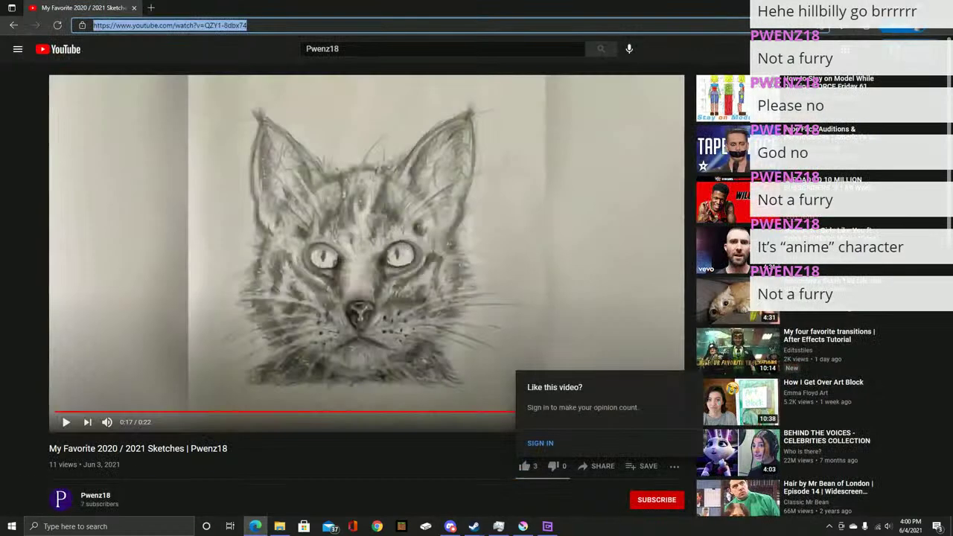
{"action": "left_click", "coordinate": [666, 399]}
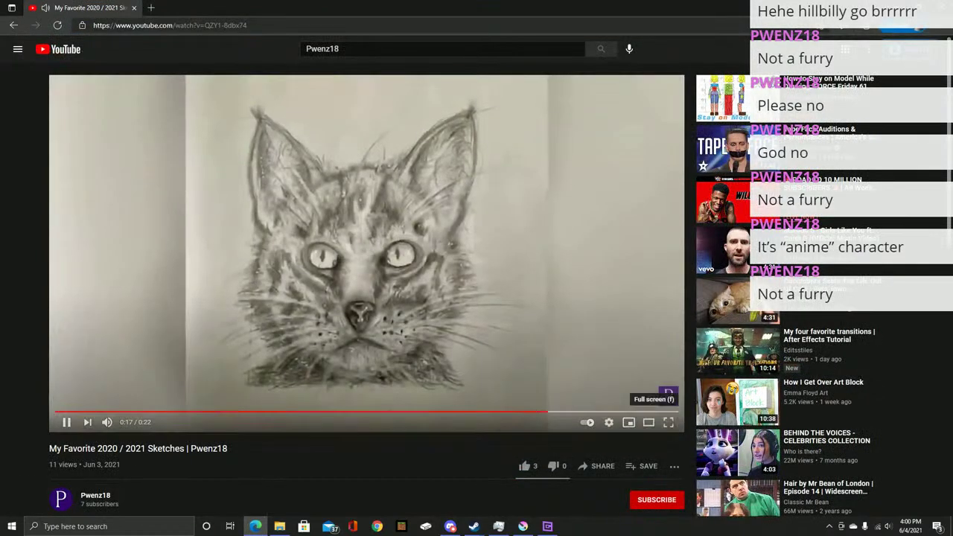
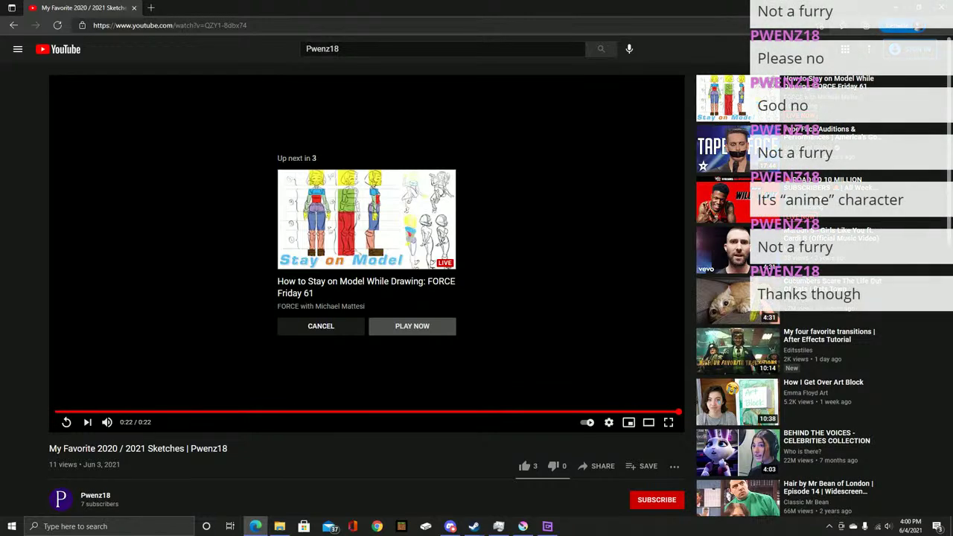
Rewind the finished sketches video by 10 seconds and pause it
{"action": "key", "text": "j"}
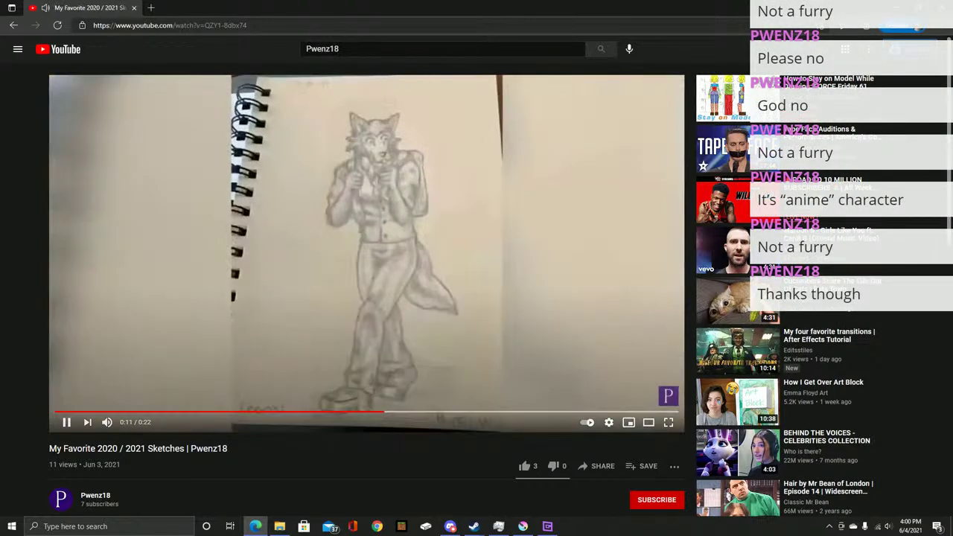
{"action": "key", "text": "k"}
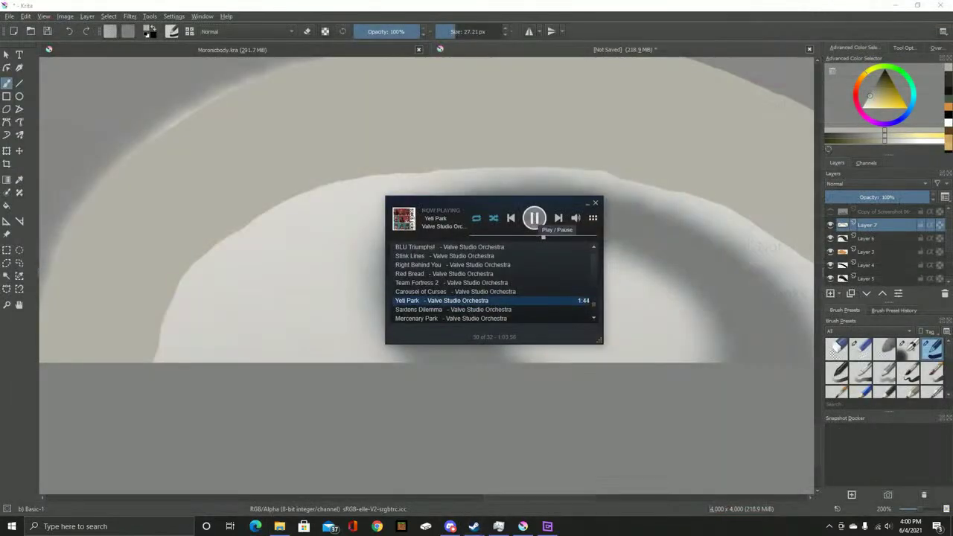
Try beige arcs along the ring's edges on Layer 7, then undo them
{"action": "key", "text": "shift+Tab"}
{"action": "key", "text": "plus"}
{"action": "key", "text": "plus"}
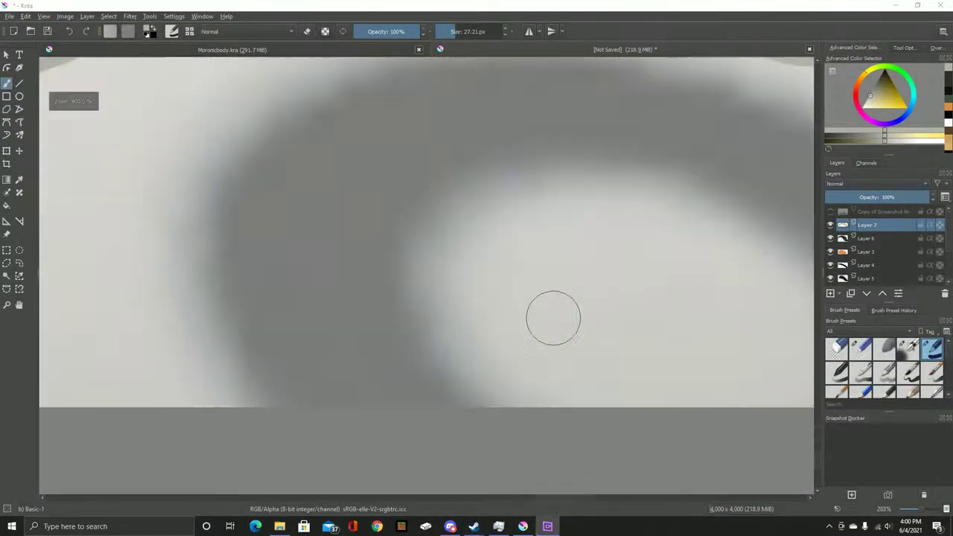
{"action": "mouse_move", "coordinate": [291, 445]}
{"action": "left_mouse_down"}
{"action": "mouse_move", "coordinate": [241, 339]}
{"action": "mouse_move", "coordinate": [242, 291]}
{"action": "mouse_move", "coordinate": [328, 242]}
{"action": "mouse_move", "coordinate": [458, 230]}
{"action": "mouse_move", "coordinate": [582, 293]}
{"action": "mouse_move", "coordinate": [662, 384]}
{"action": "mouse_move", "coordinate": [700, 469]}
{"action": "mouse_move", "coordinate": [663, 492]}
{"action": "mouse_move", "coordinate": [652, 445]}
{"action": "mouse_move", "coordinate": [556, 312]}
{"action": "mouse_move", "coordinate": [483, 275]}
{"action": "mouse_move", "coordinate": [386, 270]}
{"action": "mouse_move", "coordinate": [318, 283]}
{"action": "mouse_move", "coordinate": [284, 318]}
{"action": "mouse_move", "coordinate": [313, 436]}
{"action": "mouse_move", "coordinate": [347, 464]}
{"action": "mouse_move", "coordinate": [611, 451]}
{"action": "mouse_move", "coordinate": [590, 413]}
{"action": "mouse_move", "coordinate": [526, 349]}
{"action": "mouse_move", "coordinate": [443, 312]}
{"action": "mouse_move", "coordinate": [339, 312]}
{"action": "mouse_move", "coordinate": [317, 367]}
{"action": "mouse_move", "coordinate": [347, 427]}
{"action": "mouse_move", "coordinate": [546, 441]}
{"action": "mouse_move", "coordinate": [484, 360]}
{"action": "mouse_move", "coordinate": [350, 348]}
{"action": "mouse_move", "coordinate": [493, 430]}
{"action": "mouse_move", "coordinate": [446, 374]}
{"action": "mouse_move", "coordinate": [487, 425]}
{"action": "left_mouse_up"}
{"action": "key", "text": "minus"}
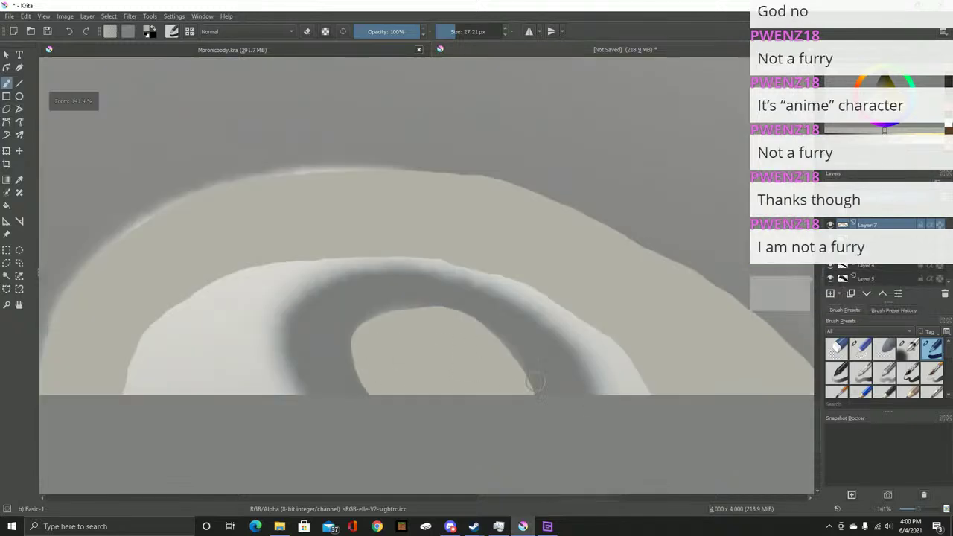
{"action": "mouse_move", "coordinate": [598, 398]}
{"action": "left_mouse_down"}
{"action": "mouse_move", "coordinate": [553, 330]}
{"action": "mouse_move", "coordinate": [520, 305]}
{"action": "mouse_move", "coordinate": [422, 265]}
{"action": "mouse_move", "coordinate": [312, 281]}
{"action": "mouse_move", "coordinate": [294, 316]}
{"action": "mouse_move", "coordinate": [314, 404]}
{"action": "mouse_move", "coordinate": [291, 376]}
{"action": "mouse_move", "coordinate": [287, 319]}
{"action": "mouse_move", "coordinate": [307, 293]}
{"action": "mouse_move", "coordinate": [364, 274]}
{"action": "mouse_move", "coordinate": [497, 308]}
{"action": "left_mouse_up"}
{"action": "key", "text": "ctrl+z"}
{"action": "key", "text": "ctrl+z"}
Paint a light highlight along the ring's top, inner and right edges
{"action": "scroll", "coordinate": [394, 272], "scroll_direction": "up", "scroll_amount": 1, "text": "ctrl"}
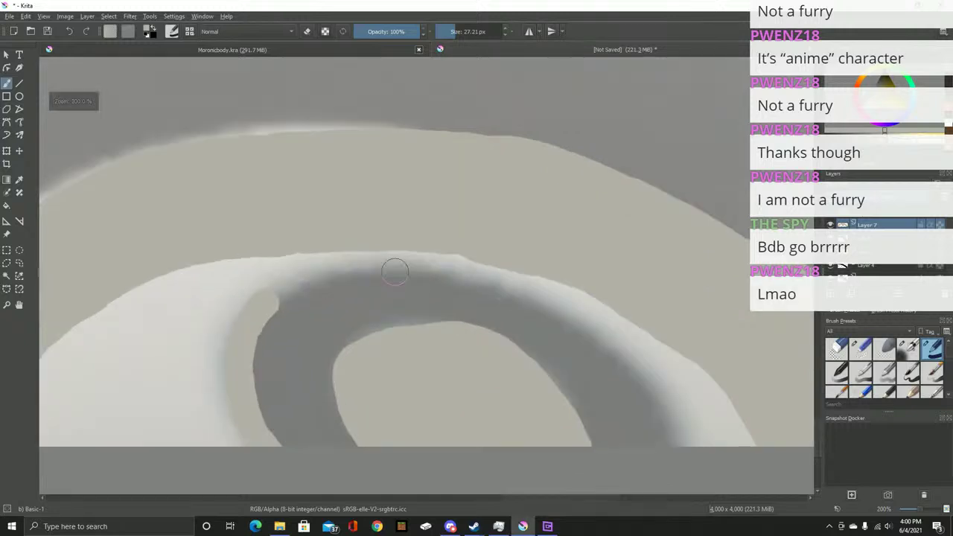
{"action": "mouse_move", "coordinate": [261, 306]}
{"action": "left_mouse_down"}
{"action": "mouse_move", "coordinate": [326, 271]}
{"action": "mouse_move", "coordinate": [425, 254]}
{"action": "mouse_move", "coordinate": [461, 257]}
{"action": "left_mouse_up"}
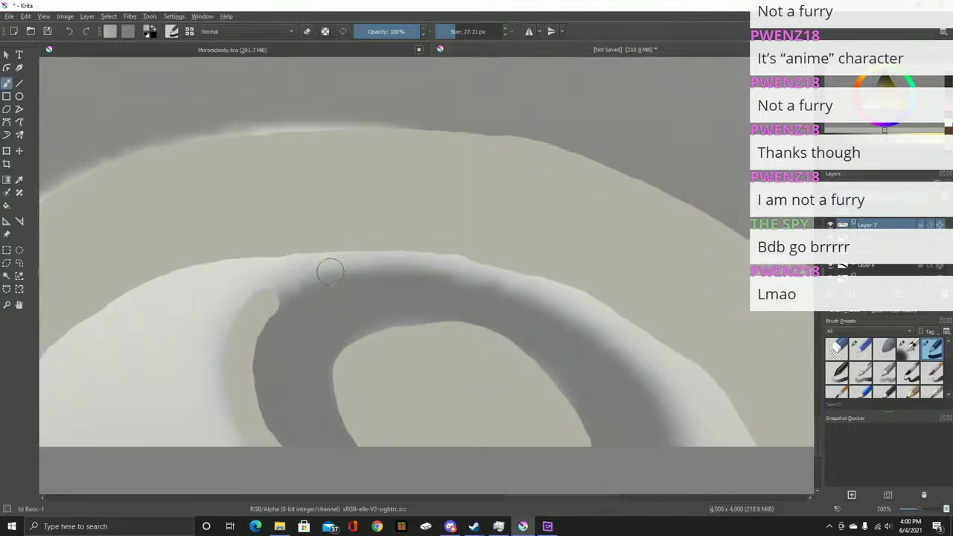
{"action": "mouse_move", "coordinate": [268, 301]}
{"action": "left_mouse_down"}
{"action": "mouse_move", "coordinate": [395, 268]}
{"action": "mouse_move", "coordinate": [461, 278]}
{"action": "mouse_move", "coordinate": [561, 319]}
{"action": "mouse_move", "coordinate": [499, 282]}
{"action": "mouse_move", "coordinate": [417, 270]}
{"action": "mouse_move", "coordinate": [472, 272]}
{"action": "mouse_move", "coordinate": [590, 326]}
{"action": "mouse_move", "coordinate": [650, 389]}
{"action": "mouse_move", "coordinate": [677, 472]}
{"action": "left_mouse_up"}
{"action": "left_click_drag", "start_coordinate": [596, 357], "coordinate": [526, 274]}
{"action": "mouse_move", "coordinate": [483, 233]}
{"action": "left_mouse_down"}
{"action": "mouse_move", "coordinate": [553, 292]}
{"action": "mouse_move", "coordinate": [600, 391]}
{"action": "left_mouse_up"}
{"action": "mouse_move", "coordinate": [438, 270]}
{"action": "left_mouse_down"}
{"action": "mouse_move", "coordinate": [570, 334]}
{"action": "mouse_move", "coordinate": [422, 271]}
{"action": "left_mouse_up"}
Paint grey over the light highlight, reducing it to a thin sliver
{"action": "left_click_drag", "start_coordinate": [402, 189], "coordinate": [467, 216]}
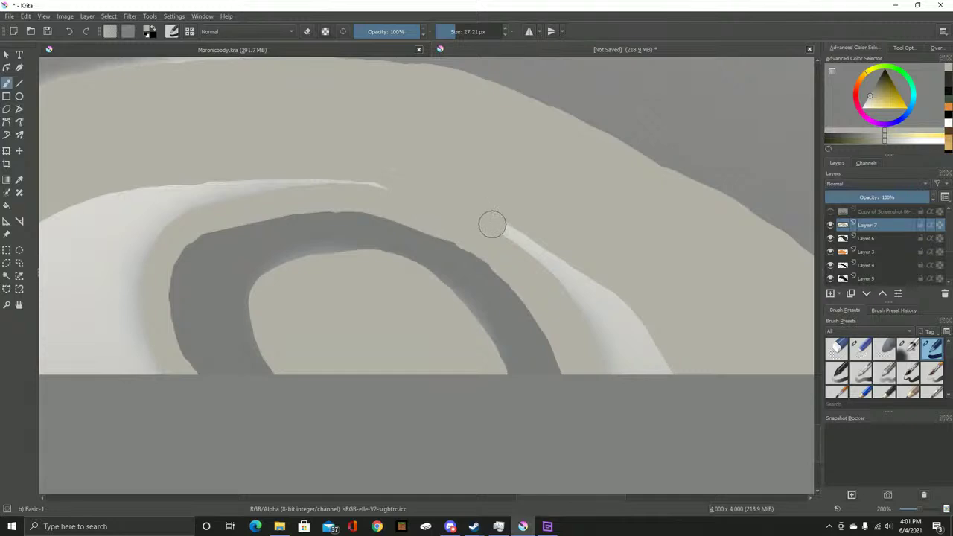
{"action": "mouse_move", "coordinate": [520, 235]}
{"action": "left_mouse_down"}
{"action": "mouse_move", "coordinate": [556, 272]}
{"action": "mouse_move", "coordinate": [620, 319]}
{"action": "mouse_move", "coordinate": [598, 315]}
{"action": "mouse_move", "coordinate": [602, 355]}
{"action": "mouse_move", "coordinate": [643, 396]}
{"action": "mouse_move", "coordinate": [685, 348]}
{"action": "left_mouse_up"}
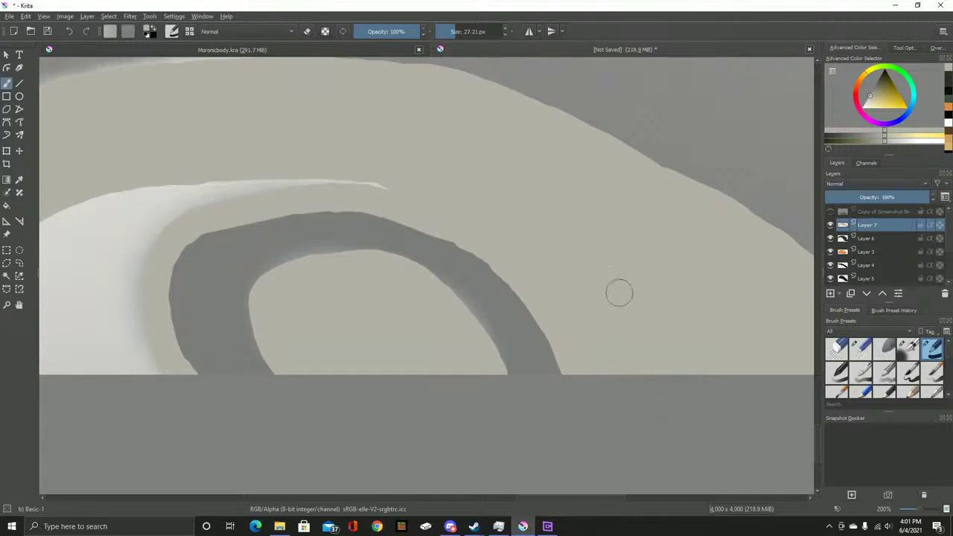
{"action": "left_click_drag", "start_coordinate": [561, 260], "coordinate": [734, 342]}
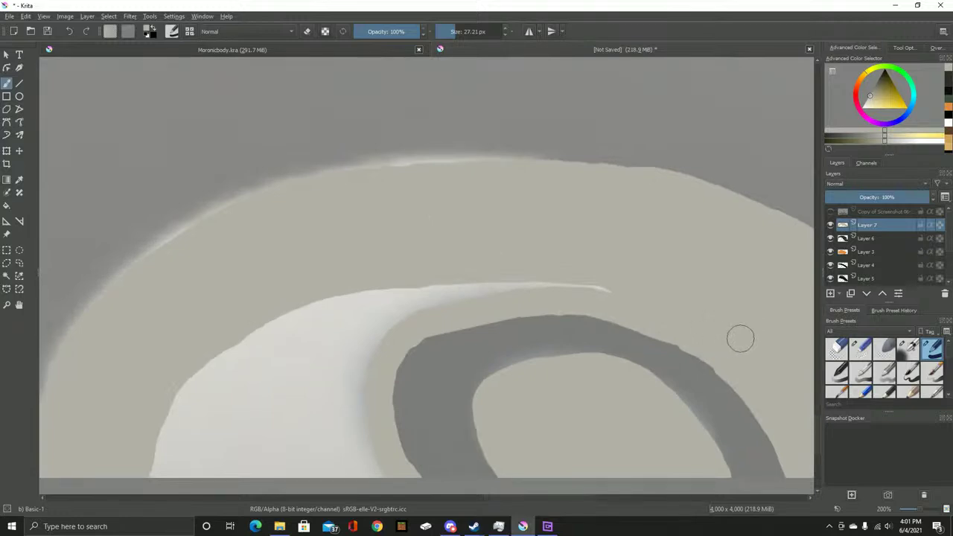
{"action": "left_click_drag", "start_coordinate": [740, 340], "coordinate": [691, 289]}
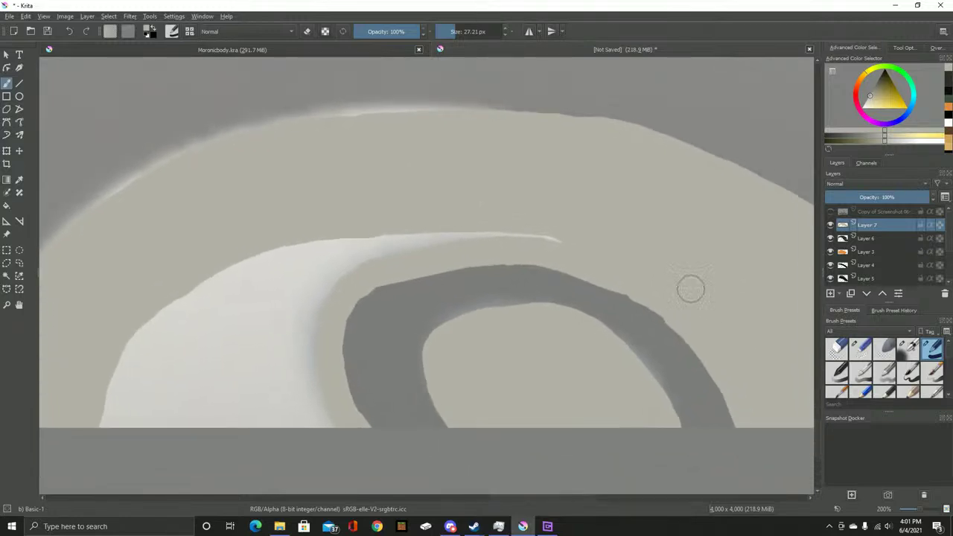
{"action": "mouse_move", "coordinate": [501, 238]}
{"action": "left_mouse_down"}
{"action": "mouse_move", "coordinate": [353, 231]}
{"action": "mouse_move", "coordinate": [317, 270]}
{"action": "mouse_move", "coordinate": [310, 256]}
{"action": "mouse_move", "coordinate": [296, 268]}
{"action": "mouse_move", "coordinate": [309, 276]}
{"action": "mouse_move", "coordinate": [311, 325]}
{"action": "mouse_move", "coordinate": [294, 318]}
{"action": "mouse_move", "coordinate": [317, 414]}
{"action": "mouse_move", "coordinate": [292, 393]}
{"action": "mouse_move", "coordinate": [405, 385]}
{"action": "mouse_move", "coordinate": [409, 422]}
{"action": "mouse_move", "coordinate": [374, 372]}
{"action": "left_mouse_up"}
{"action": "mouse_move", "coordinate": [375, 405]}
{"action": "left_mouse_down"}
{"action": "mouse_move", "coordinate": [206, 413]}
{"action": "mouse_move", "coordinate": [247, 378]}
{"action": "mouse_move", "coordinate": [235, 372]}
{"action": "mouse_move", "coordinate": [269, 320]}
{"action": "mouse_move", "coordinate": [257, 421]}
{"action": "mouse_move", "coordinate": [286, 305]}
{"action": "mouse_move", "coordinate": [278, 403]}
{"action": "mouse_move", "coordinate": [296, 413]}
{"action": "mouse_move", "coordinate": [290, 310]}
{"action": "left_mouse_up"}
{"action": "mouse_move", "coordinate": [323, 262]}
{"action": "left_mouse_down"}
{"action": "mouse_move", "coordinate": [405, 241]}
{"action": "mouse_move", "coordinate": [360, 252]}
{"action": "mouse_move", "coordinate": [398, 276]}
{"action": "mouse_move", "coordinate": [332, 300]}
{"action": "mouse_move", "coordinate": [387, 277]}
{"action": "mouse_move", "coordinate": [353, 324]}
{"action": "mouse_move", "coordinate": [329, 410]}
{"action": "mouse_move", "coordinate": [353, 392]}
{"action": "mouse_move", "coordinate": [394, 300]}
{"action": "left_mouse_up"}
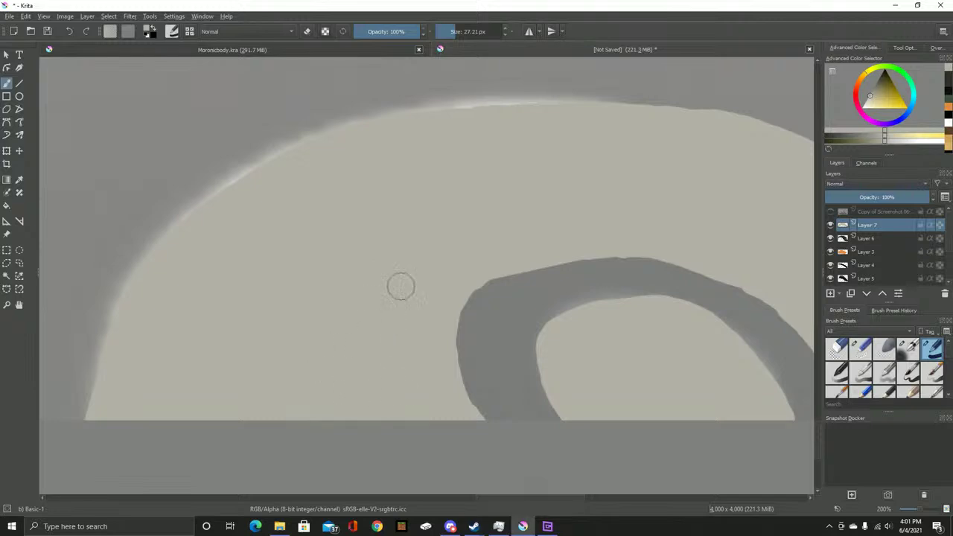
{"action": "key", "text": "minus"}
On Layer 6, enlarge the brush and fill the casing area with dark paint
{"action": "left_click_drag", "start_coordinate": [329, 280], "coordinate": [408, 281]}
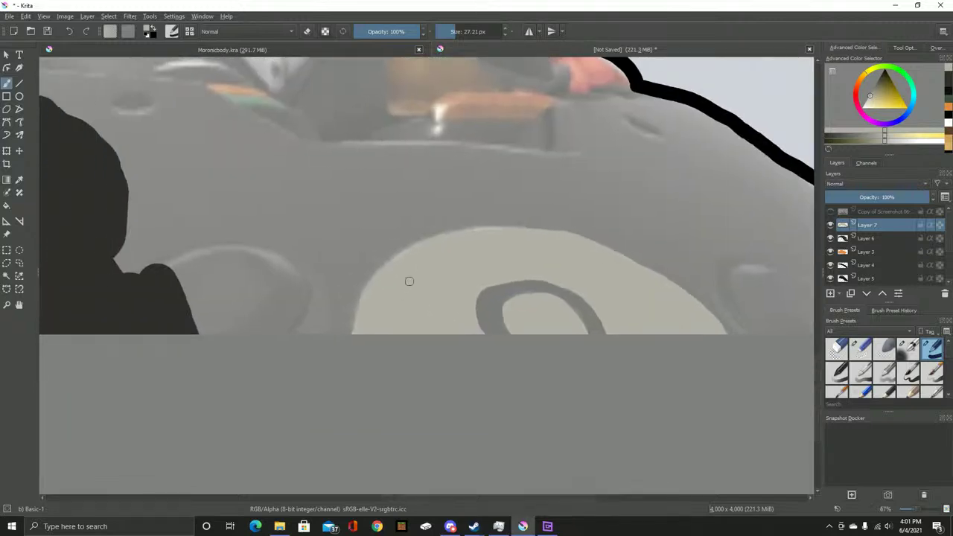
{"action": "left_click", "coordinate": [865, 238]}
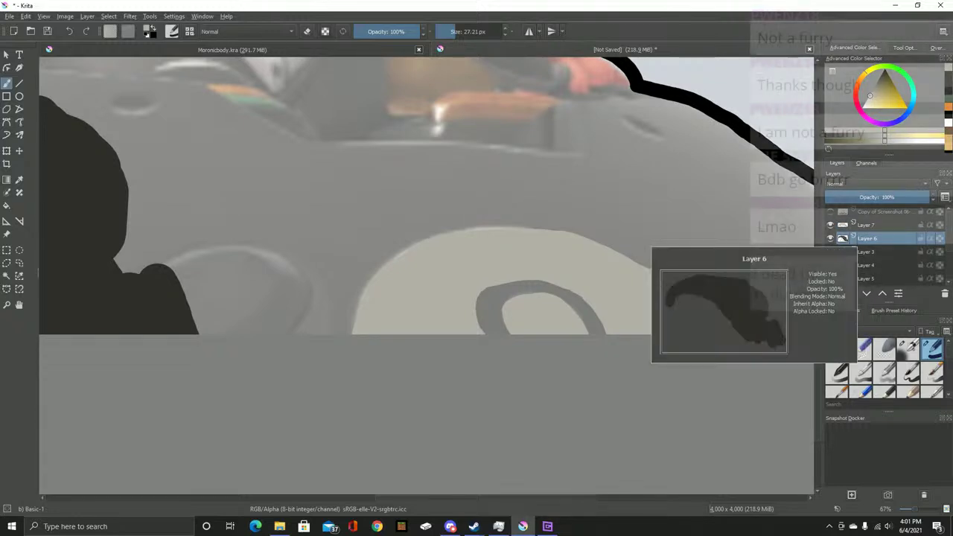
{"action": "left_click_drag", "start_coordinate": [454, 227], "coordinate": [673, 199]}
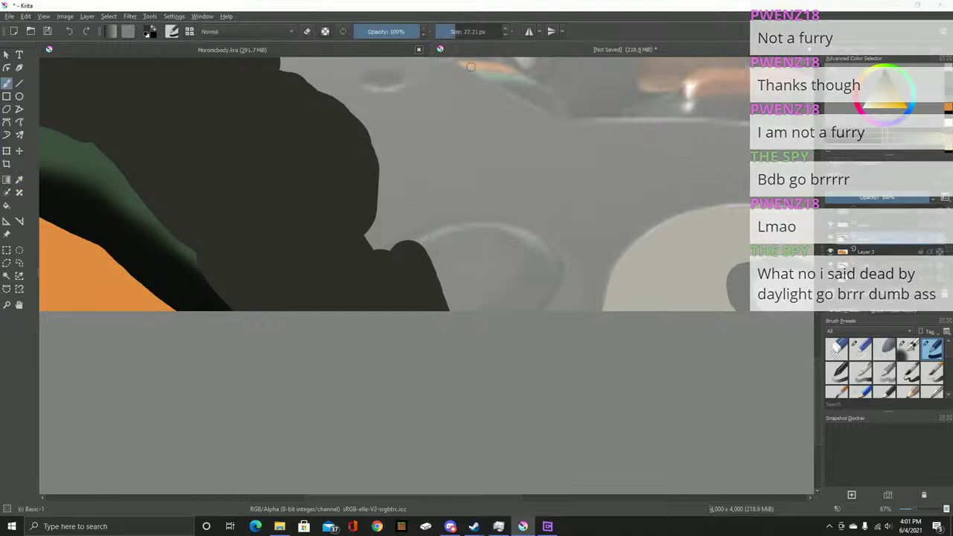
{"action": "key", "text": "bracketright"}
{"action": "key", "text": "bracketright"}
{"action": "key", "text": "bracketright"}
{"action": "key", "text": "bracketright"}
{"action": "mouse_move", "coordinate": [224, 261]}
{"action": "left_mouse_down"}
{"action": "mouse_move", "coordinate": [468, 272]}
{"action": "mouse_move", "coordinate": [648, 261]}
{"action": "mouse_move", "coordinate": [615, 296]}
{"action": "left_mouse_up"}
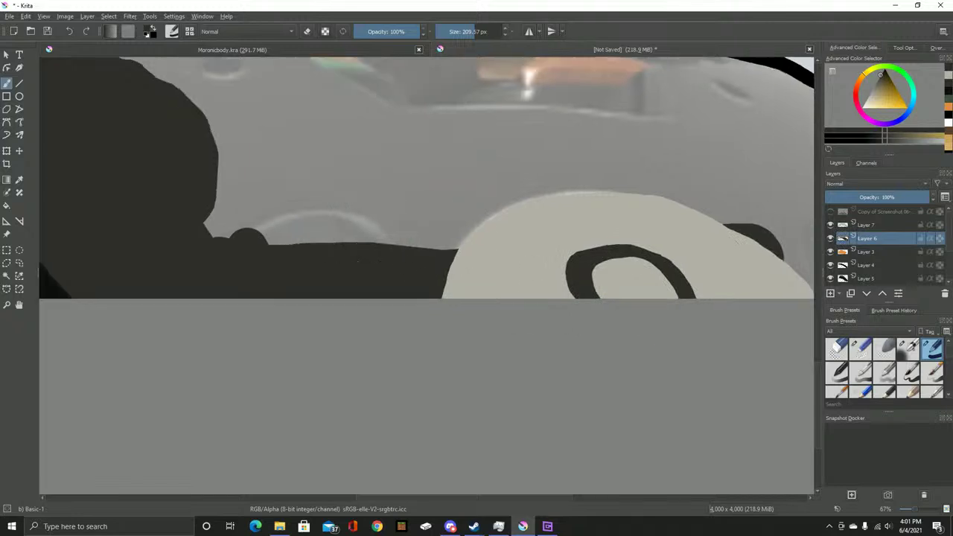
{"action": "mouse_move", "coordinate": [308, 272]}
{"action": "left_mouse_down"}
{"action": "mouse_move", "coordinate": [333, 262]}
{"action": "mouse_move", "coordinate": [595, 269]}
{"action": "mouse_move", "coordinate": [413, 243]}
{"action": "mouse_move", "coordinate": [532, 239]}
{"action": "mouse_move", "coordinate": [294, 221]}
{"action": "mouse_move", "coordinate": [608, 228]}
{"action": "left_mouse_up"}
{"action": "mouse_move", "coordinate": [372, 179]}
{"action": "left_mouse_down"}
{"action": "mouse_move", "coordinate": [475, 206]}
{"action": "mouse_move", "coordinate": [453, 260]}
{"action": "mouse_move", "coordinate": [531, 276]}
{"action": "mouse_move", "coordinate": [347, 230]}
{"action": "left_mouse_up"}
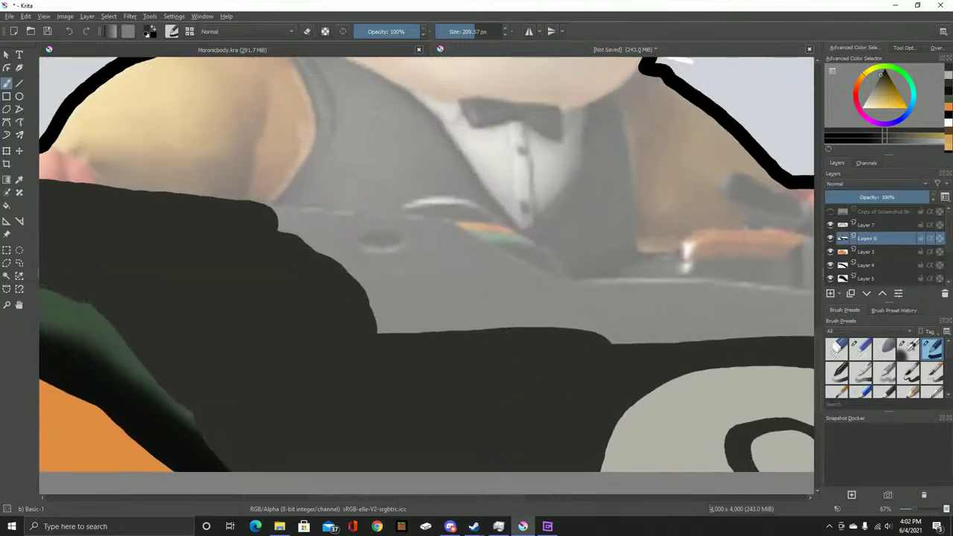
{"action": "left_click_drag", "start_coordinate": [345, 325], "coordinate": [542, 355]}
{"action": "left_click_drag", "start_coordinate": [362, 283], "coordinate": [496, 266]}
Extend the casing's black outline rightward, checking it against the Copy of Screenshot reference
{"action": "left_click", "coordinate": [830, 212]}
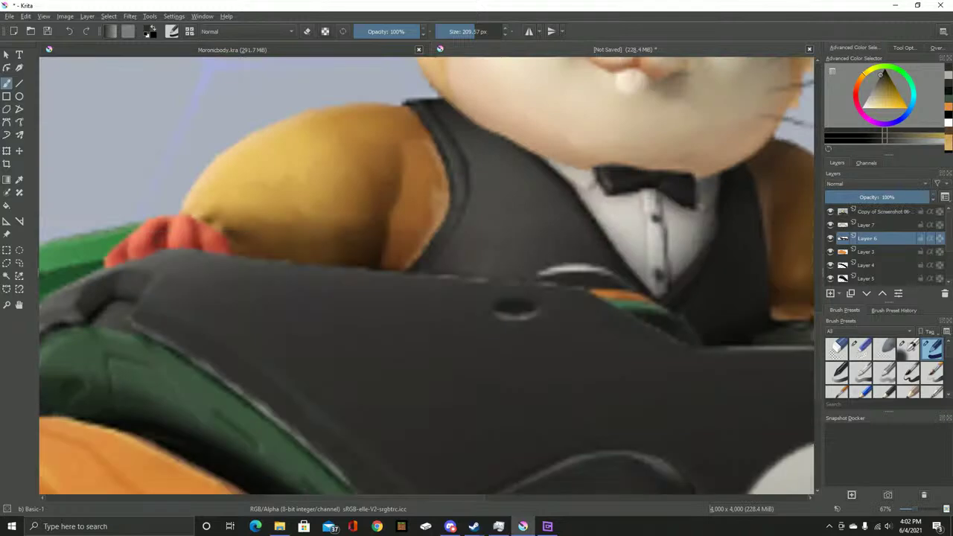
{"action": "left_click", "coordinate": [830, 212]}
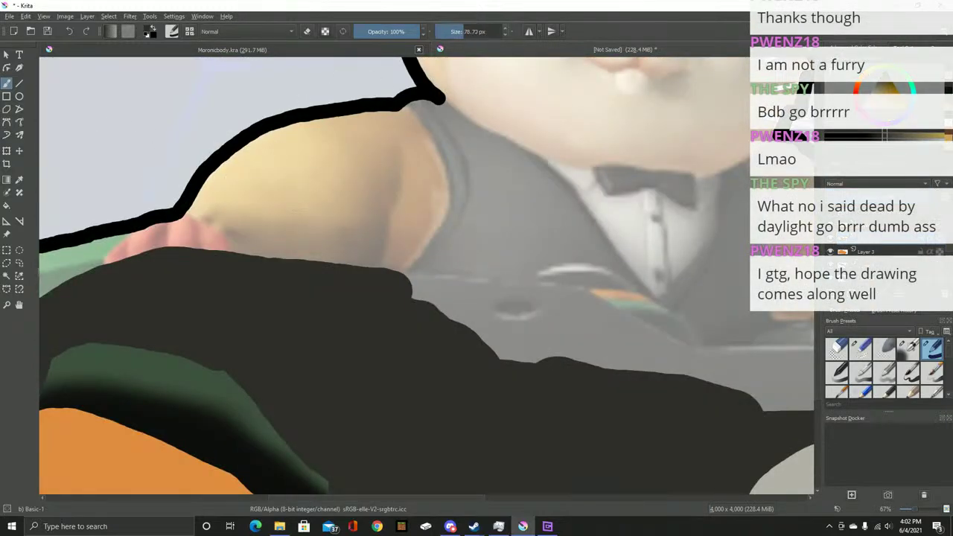
{"action": "scroll", "coordinate": [419, 277], "scroll_direction": "up", "scroll_amount": 5}
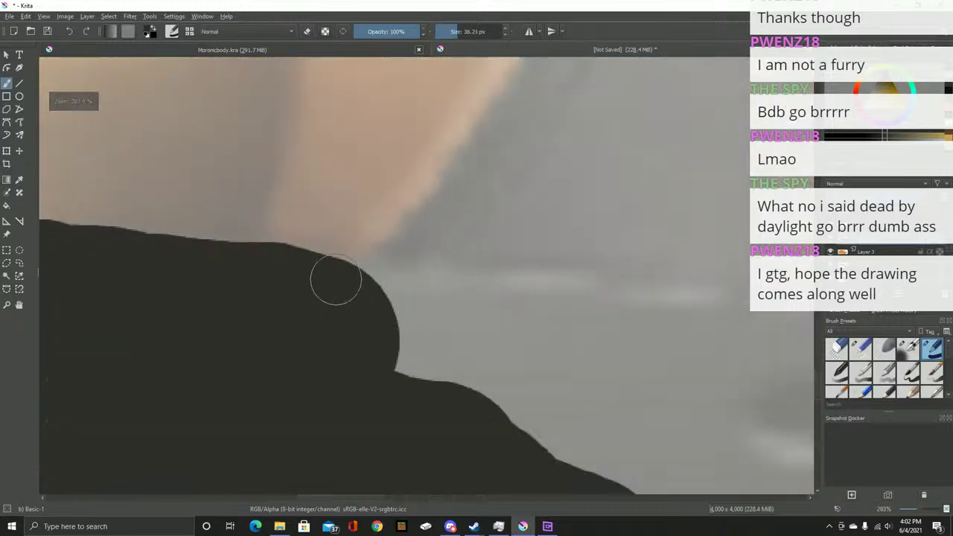
{"action": "mouse_move", "coordinate": [348, 266]}
{"action": "left_mouse_down"}
{"action": "mouse_move", "coordinate": [742, 274]}
{"action": "mouse_move", "coordinate": [294, 249]}
{"action": "mouse_move", "coordinate": [593, 283]}
{"action": "left_mouse_up"}
{"action": "key", "text": "BackSpace"}
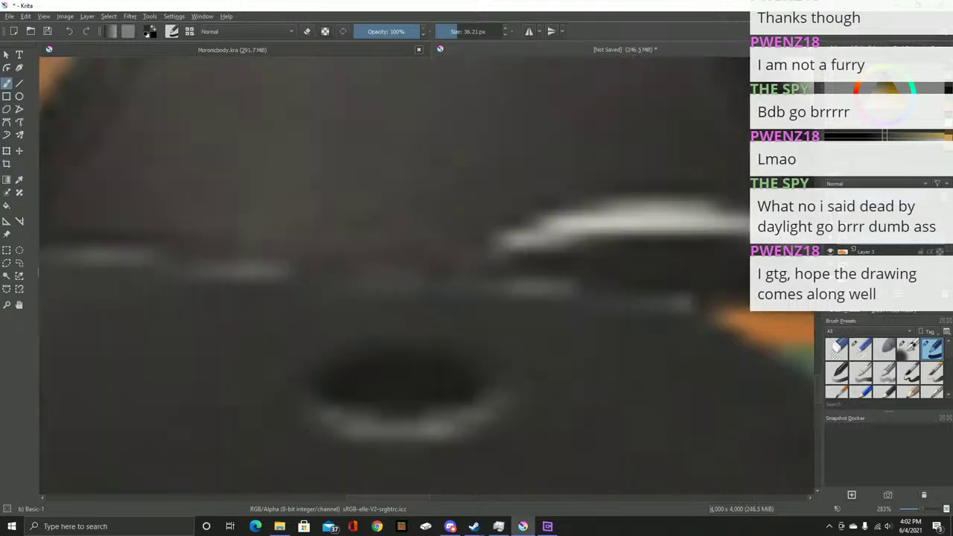
{"action": "key", "text": "ctrl+z"}
{"action": "mouse_move", "coordinate": [648, 299]}
{"action": "left_mouse_down"}
{"action": "mouse_move", "coordinate": [308, 187]}
{"action": "mouse_move", "coordinate": [408, 201]}
{"action": "mouse_move", "coordinate": [568, 276]}
{"action": "mouse_move", "coordinate": [774, 406]}
{"action": "mouse_move", "coordinate": [774, 223]}
{"action": "left_mouse_up"}
{"action": "mouse_move", "coordinate": [183, 90]}
{"action": "left_mouse_down"}
{"action": "mouse_move", "coordinate": [231, 176]}
{"action": "mouse_move", "coordinate": [528, 200]}
{"action": "mouse_move", "coordinate": [766, 196]}
{"action": "mouse_move", "coordinate": [339, 221]}
{"action": "left_mouse_up"}
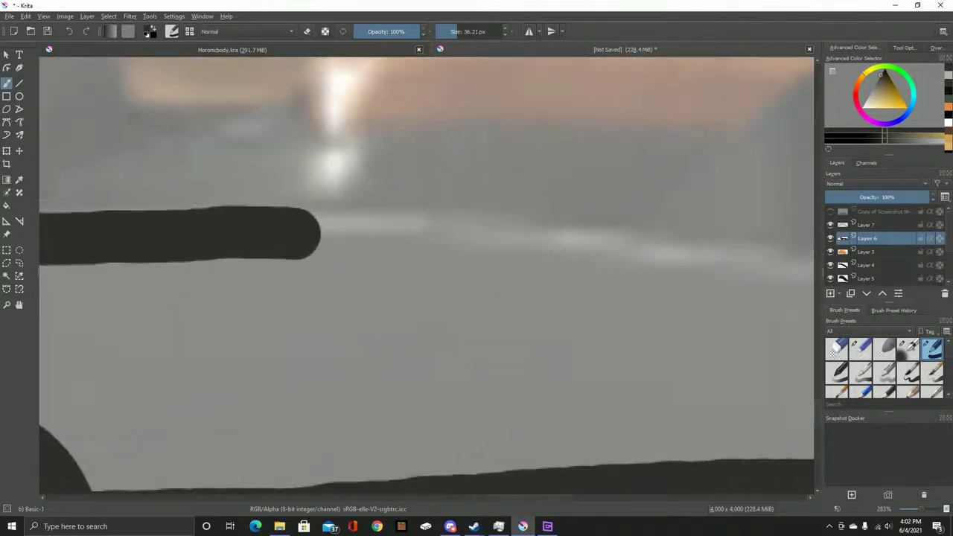
{"action": "scroll", "coordinate": [380, 233], "scroll_direction": "down", "scroll_amount": 2}
{"action": "left_click", "coordinate": [830, 211]}
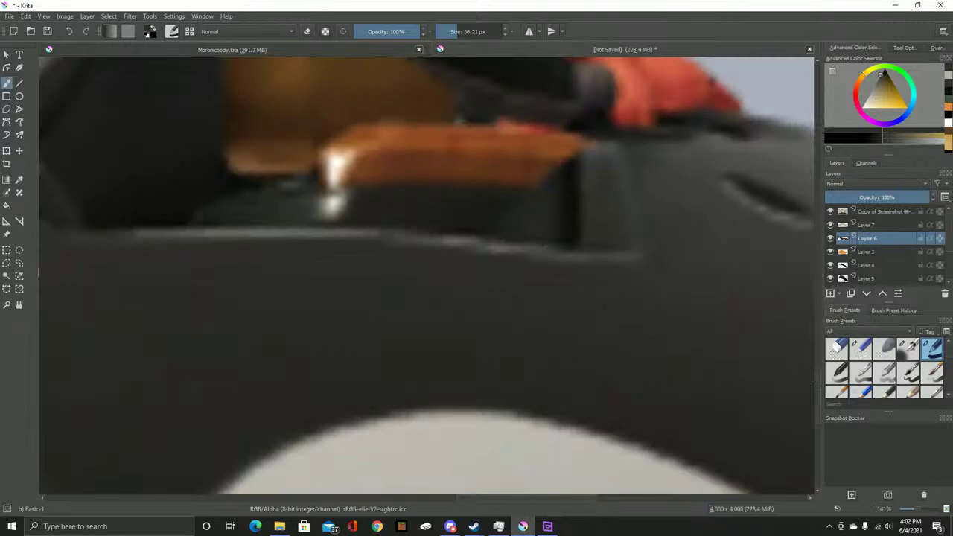
{"action": "left_click", "coordinate": [830, 212]}
Extend the black stroke along the upper rim and paint dark grey inside the outline
{"action": "mouse_move", "coordinate": [304, 239]}
{"action": "left_mouse_down"}
{"action": "mouse_move", "coordinate": [491, 236]}
{"action": "mouse_move", "coordinate": [579, 249]}
{"action": "mouse_move", "coordinate": [572, 179]}
{"action": "mouse_move", "coordinate": [610, 147]}
{"action": "mouse_move", "coordinate": [742, 145]}
{"action": "mouse_move", "coordinate": [786, 157]}
{"action": "mouse_move", "coordinate": [446, 172]}
{"action": "left_mouse_up"}
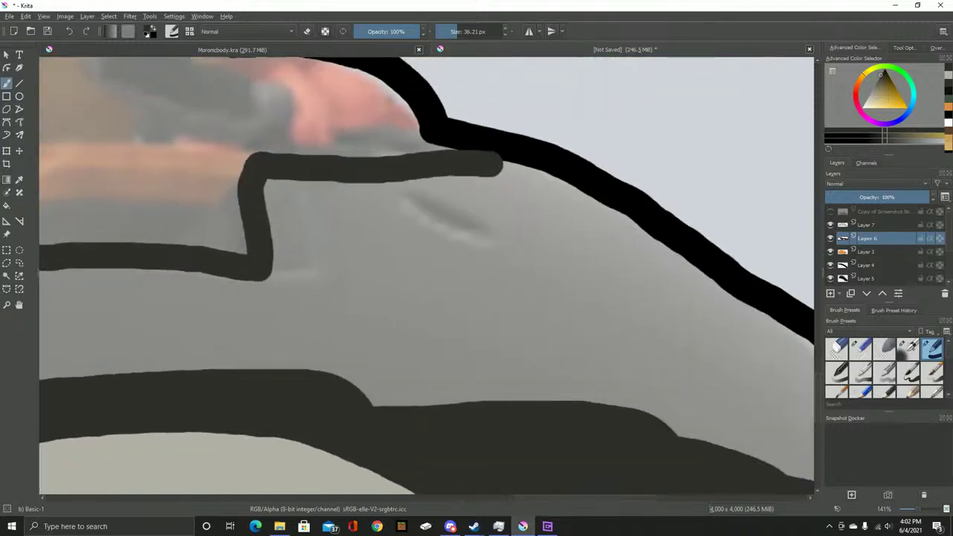
{"action": "left_click", "coordinate": [830, 212]}
{"action": "left_click", "coordinate": [830, 212]}
{"action": "left_click", "coordinate": [830, 211]}
{"action": "left_click", "coordinate": [830, 211]}
{"action": "mouse_move", "coordinate": [422, 140]}
{"action": "left_mouse_down"}
{"action": "mouse_move", "coordinate": [346, 137]}
{"action": "mouse_move", "coordinate": [320, 153]}
{"action": "mouse_move", "coordinate": [263, 162]}
{"action": "mouse_move", "coordinate": [354, 164]}
{"action": "mouse_move", "coordinate": [339, 157]}
{"action": "mouse_move", "coordinate": [388, 149]}
{"action": "mouse_move", "coordinate": [457, 155]}
{"action": "mouse_move", "coordinate": [440, 147]}
{"action": "mouse_move", "coordinate": [540, 171]}
{"action": "mouse_move", "coordinate": [544, 188]}
{"action": "mouse_move", "coordinate": [378, 141]}
{"action": "mouse_move", "coordinate": [495, 227]}
{"action": "left_mouse_up"}
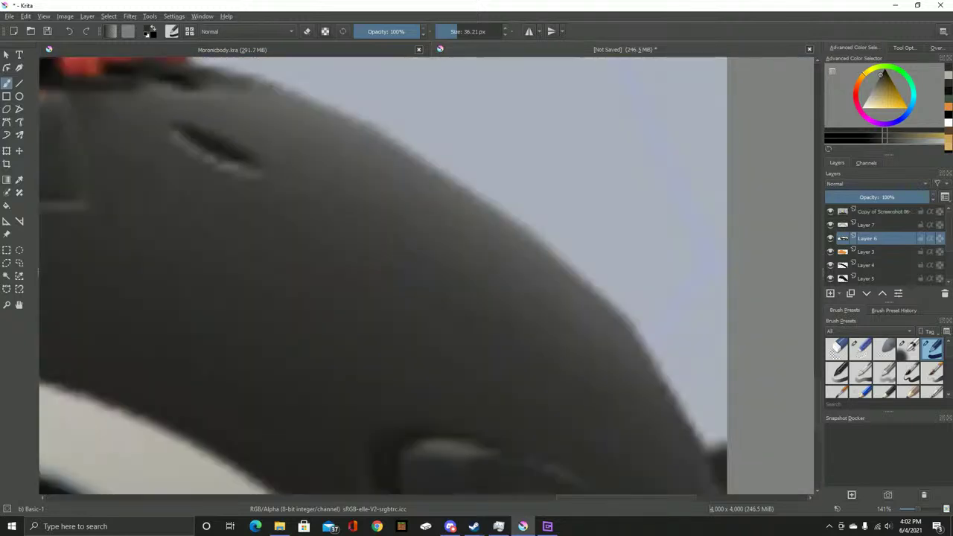
{"action": "left_click", "coordinate": [830, 212]}
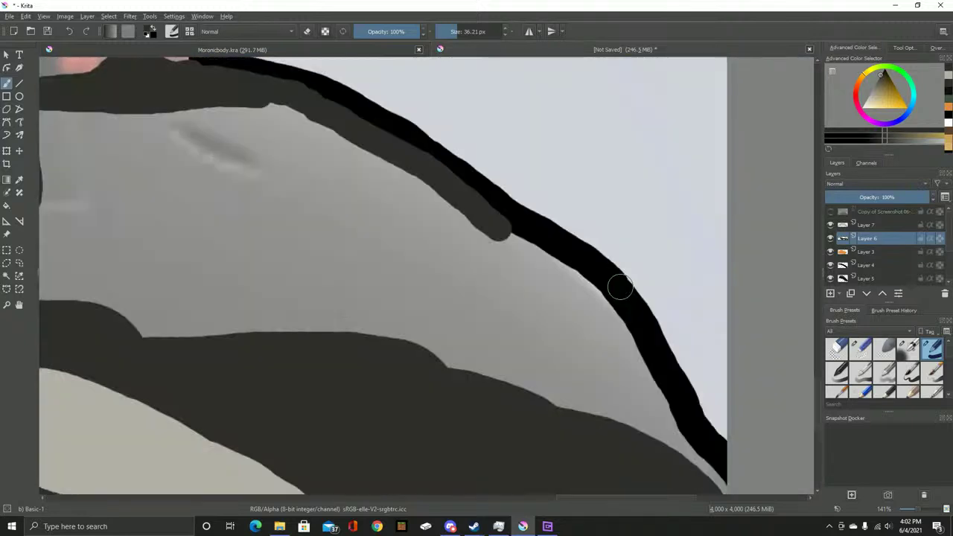
{"action": "left_click_drag", "start_coordinate": [631, 278], "coordinate": [511, 196]}
{"action": "mouse_move", "coordinate": [386, 160]}
{"action": "left_mouse_down"}
{"action": "mouse_move", "coordinate": [470, 209]}
{"action": "mouse_move", "coordinate": [493, 237]}
{"action": "mouse_move", "coordinate": [523, 305]}
{"action": "mouse_move", "coordinate": [610, 438]}
{"action": "left_mouse_up"}
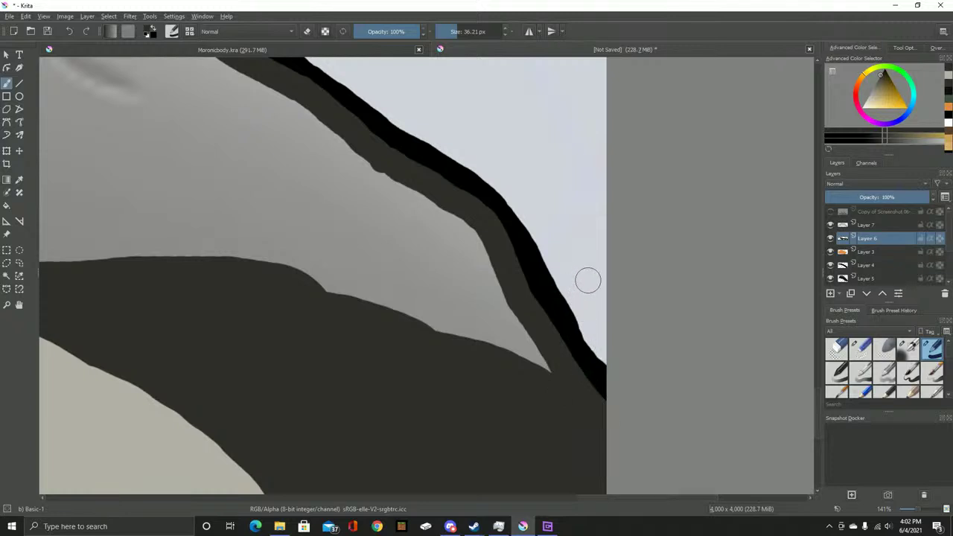
{"action": "scroll", "coordinate": [275, 257], "scroll_direction": "down", "scroll_amount": 5}
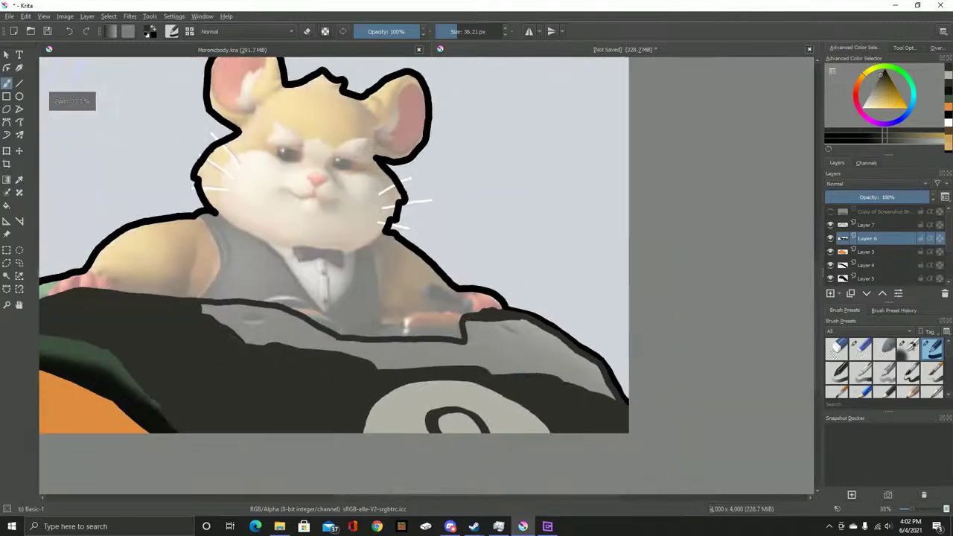
With a much larger brush, paint dark over the grey notch and wedge on Layer 6
{"action": "scroll", "coordinate": [246, 300], "scroll_direction": "up", "scroll_amount": 5}
{"action": "left_click_drag", "start_coordinate": [446, 394], "coordinate": [383, 400]}
{"action": "scroll", "coordinate": [484, 408], "scroll_direction": "down", "scroll_amount": 3}
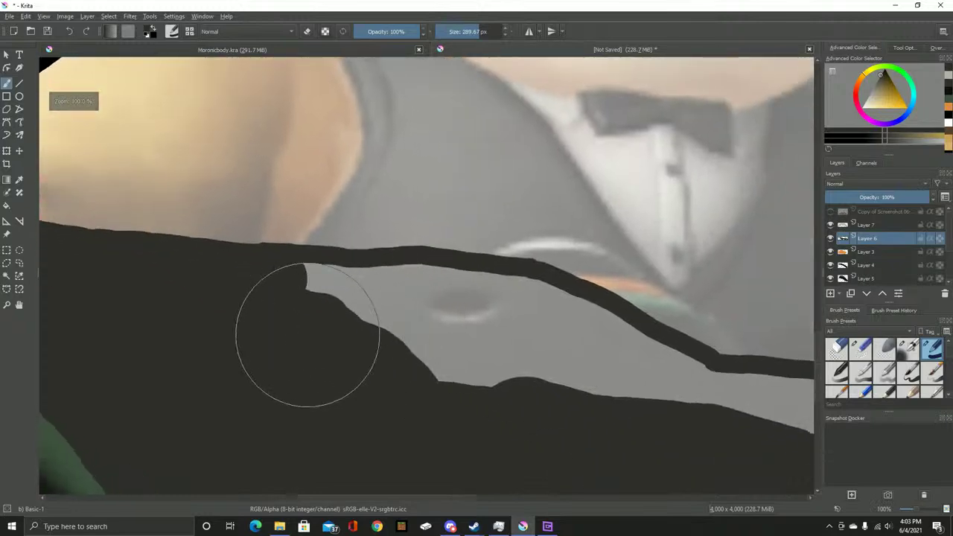
{"action": "mouse_move", "coordinate": [305, 340]}
{"action": "left_mouse_down"}
{"action": "mouse_move", "coordinate": [344, 330]}
{"action": "mouse_move", "coordinate": [415, 339]}
{"action": "mouse_move", "coordinate": [568, 389]}
{"action": "mouse_move", "coordinate": [299, 281]}
{"action": "left_mouse_up"}
{"action": "mouse_move", "coordinate": [347, 305]}
{"action": "left_mouse_down"}
{"action": "mouse_move", "coordinate": [450, 323]}
{"action": "mouse_move", "coordinate": [547, 341]}
{"action": "mouse_move", "coordinate": [528, 332]}
{"action": "mouse_move", "coordinate": [744, 346]}
{"action": "left_mouse_up"}
{"action": "mouse_move", "coordinate": [744, 346]}
{"action": "left_mouse_down"}
{"action": "mouse_move", "coordinate": [402, 321]}
{"action": "mouse_move", "coordinate": [696, 334]}
{"action": "mouse_move", "coordinate": [365, 255]}
{"action": "left_mouse_up"}
{"action": "mouse_move", "coordinate": [463, 262]}
{"action": "left_mouse_down"}
{"action": "mouse_move", "coordinate": [466, 251]}
{"action": "mouse_move", "coordinate": [511, 288]}
{"action": "mouse_move", "coordinate": [552, 347]}
{"action": "left_mouse_up"}
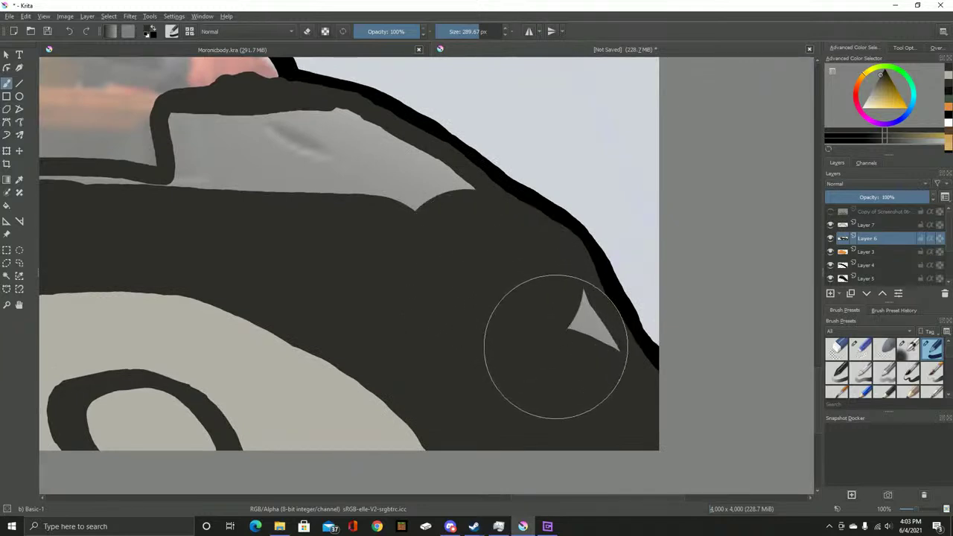
{"action": "left_click", "coordinate": [555, 347]}
{"action": "mouse_move", "coordinate": [438, 225]}
{"action": "left_mouse_down"}
{"action": "mouse_move", "coordinate": [526, 274]}
{"action": "mouse_move", "coordinate": [469, 253]}
{"action": "mouse_move", "coordinate": [443, 223]}
{"action": "mouse_move", "coordinate": [329, 218]}
{"action": "mouse_move", "coordinate": [332, 230]}
{"action": "mouse_move", "coordinate": [511, 308]}
{"action": "left_mouse_up"}
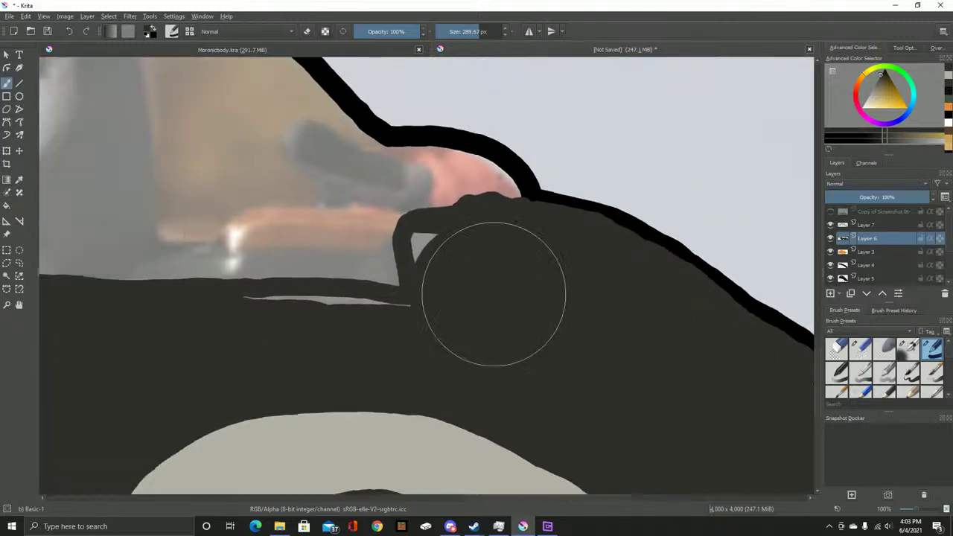
With a smaller brush, cover the remaining grey triangle and sliver in dark paint
{"action": "scroll", "coordinate": [510, 308], "scroll_direction": "up", "scroll_amount": 3}
{"action": "key", "text": "bracketleft"}
{"action": "key", "text": "bracketleft"}
{"action": "key", "text": "bracketleft"}
{"action": "key", "text": "bracketleft"}
{"action": "key", "text": "bracketleft"}
{"action": "key", "text": "bracketleft"}
{"action": "mouse_move", "coordinate": [436, 195]}
{"action": "left_mouse_down"}
{"action": "mouse_move", "coordinate": [375, 212]}
{"action": "mouse_move", "coordinate": [389, 289]}
{"action": "mouse_move", "coordinate": [795, 280]}
{"action": "left_mouse_up"}
{"action": "mouse_move", "coordinate": [759, 355]}
{"action": "left_mouse_down"}
{"action": "mouse_move", "coordinate": [724, 364]}
{"action": "mouse_move", "coordinate": [585, 343]}
{"action": "mouse_move", "coordinate": [264, 344]}
{"action": "mouse_move", "coordinate": [755, 350]}
{"action": "left_mouse_up"}
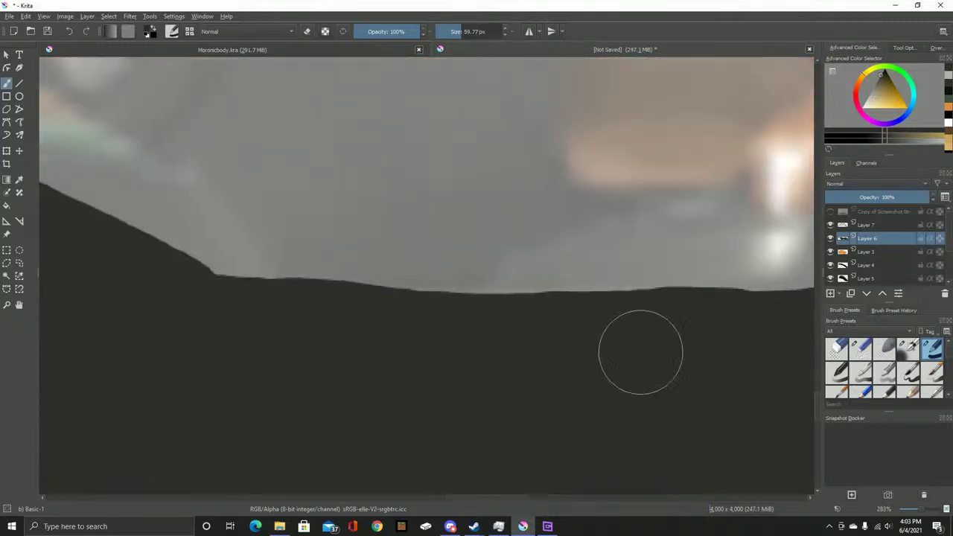
{"action": "scroll", "coordinate": [293, 330], "scroll_direction": "down", "scroll_amount": 3}
{"action": "left_click_drag", "start_coordinate": [293, 329], "coordinate": [475, 345]}
{"action": "scroll", "coordinate": [475, 344], "scroll_direction": "up", "scroll_amount": 1}
{"action": "mouse_move", "coordinate": [285, 253]}
{"action": "left_mouse_down"}
{"action": "mouse_move", "coordinate": [463, 268]}
{"action": "mouse_move", "coordinate": [562, 297]}
{"action": "mouse_move", "coordinate": [643, 344]}
{"action": "mouse_move", "coordinate": [687, 385]}
{"action": "left_mouse_up"}
{"action": "scroll", "coordinate": [457, 344], "scroll_direction": "down", "scroll_amount": 4}
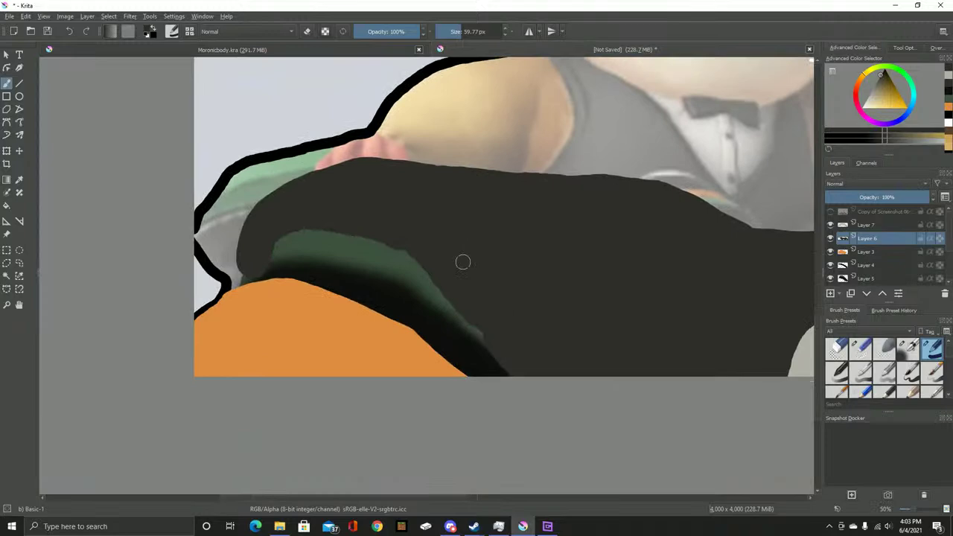
{"action": "scroll", "coordinate": [235, 281], "scroll_direction": "up", "scroll_amount": 2}
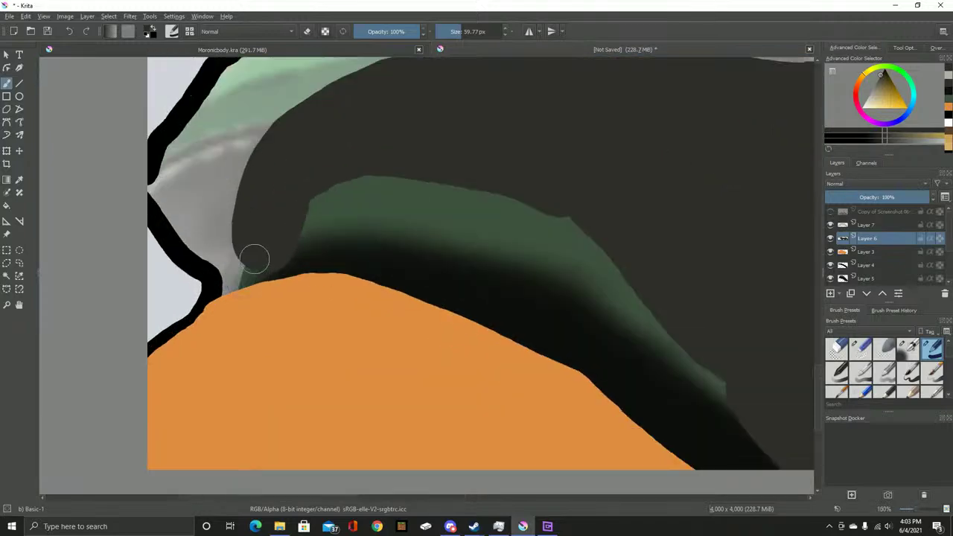
Toggle the Copy of Screenshot reference on and off to compare the casing
{"action": "left_click", "coordinate": [829, 211]}
{"action": "left_click", "coordinate": [830, 211]}
{"action": "left_click", "coordinate": [830, 211]}
{"action": "left_click", "coordinate": [830, 211]}
{"action": "left_click_drag", "start_coordinate": [223, 163], "coordinate": [444, 171]}
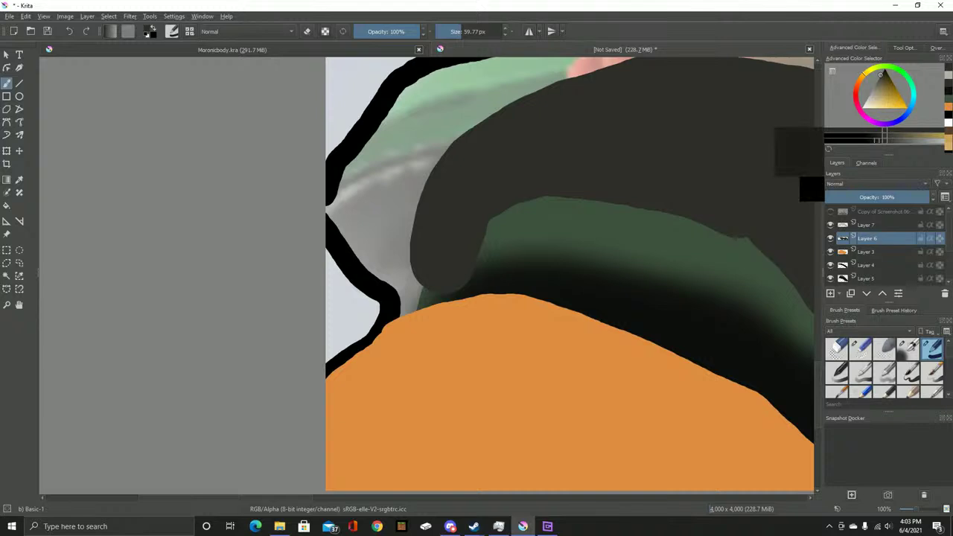
Add Layer 8 with a dark shape along the kart's left outline and move it below Layer 3
{"action": "key", "text": "Insert"}
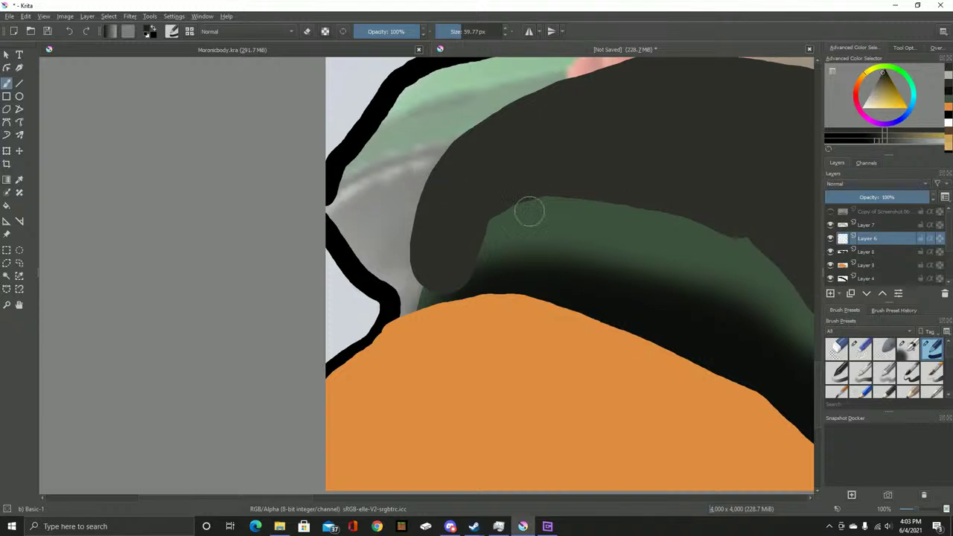
{"action": "mouse_move", "coordinate": [456, 160]}
{"action": "left_mouse_down"}
{"action": "mouse_move", "coordinate": [335, 201]}
{"action": "mouse_move", "coordinate": [341, 239]}
{"action": "mouse_move", "coordinate": [389, 281]}
{"action": "mouse_move", "coordinate": [402, 315]}
{"action": "mouse_move", "coordinate": [426, 272]}
{"action": "mouse_move", "coordinate": [419, 299]}
{"action": "mouse_move", "coordinate": [397, 263]}
{"action": "mouse_move", "coordinate": [355, 235]}
{"action": "mouse_move", "coordinate": [359, 221]}
{"action": "mouse_move", "coordinate": [391, 236]}
{"action": "mouse_move", "coordinate": [405, 217]}
{"action": "mouse_move", "coordinate": [406, 252]}
{"action": "mouse_move", "coordinate": [429, 191]}
{"action": "left_mouse_up"}
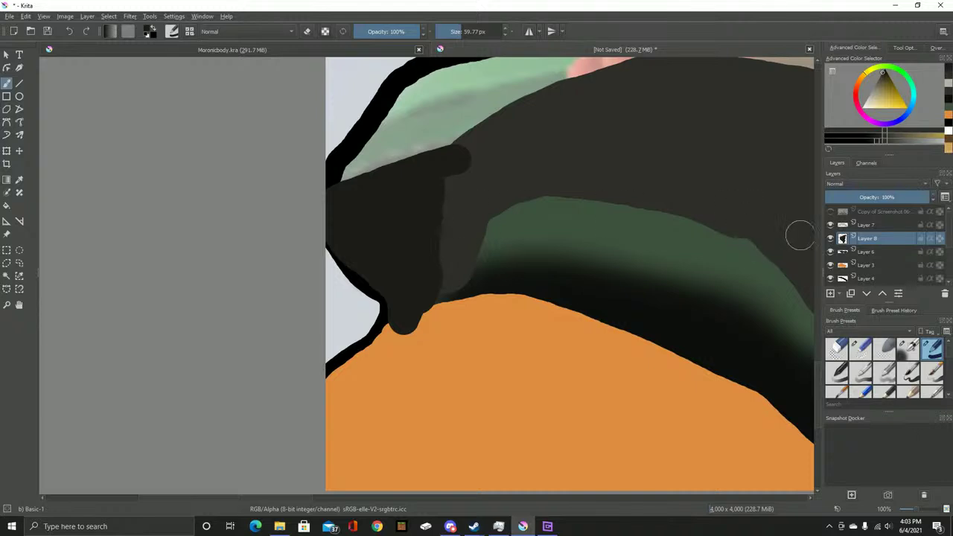
{"action": "left_click_drag", "start_coordinate": [867, 257], "coordinate": [867, 258]}
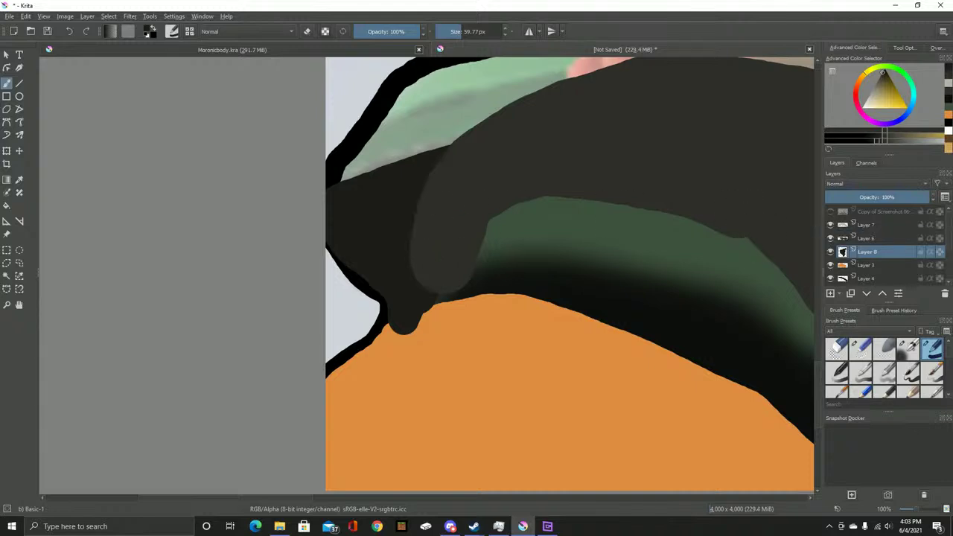
{"action": "scroll", "coordinate": [651, 247], "scroll_direction": "down", "scroll_amount": 1}
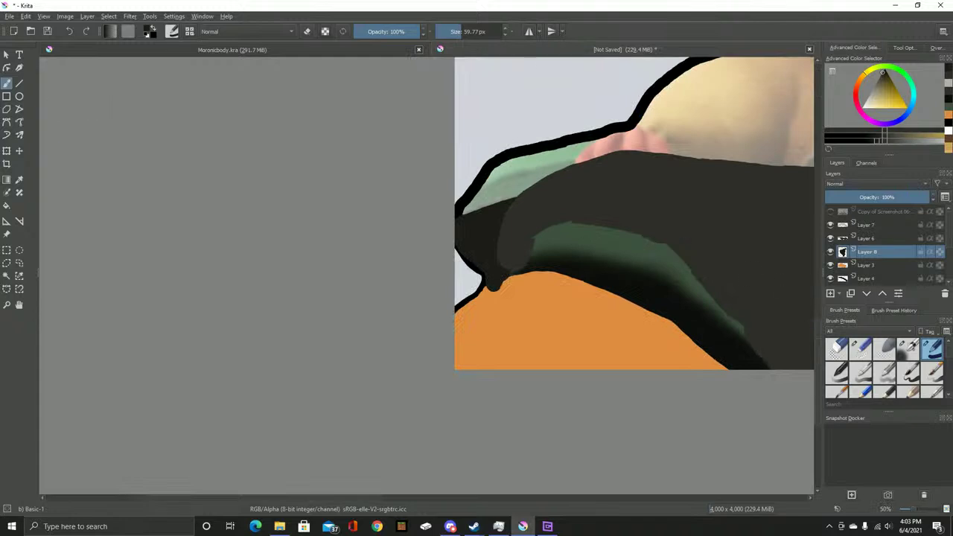
{"action": "left_click_drag", "start_coordinate": [867, 270], "coordinate": [867, 270]}
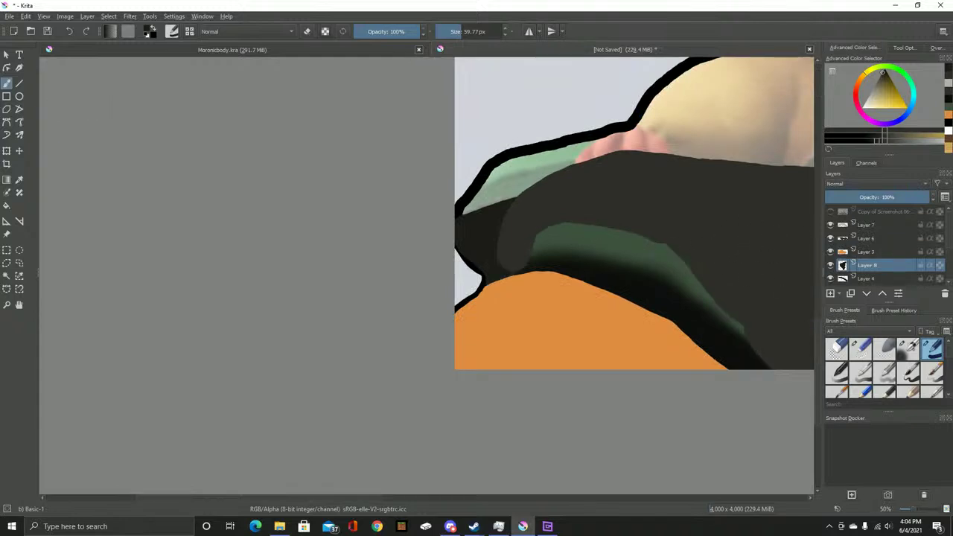
Move Layer 6 below Layer 3, just above Layer 8
{"action": "left_click_drag", "start_coordinate": [867, 238], "coordinate": [867, 283]}
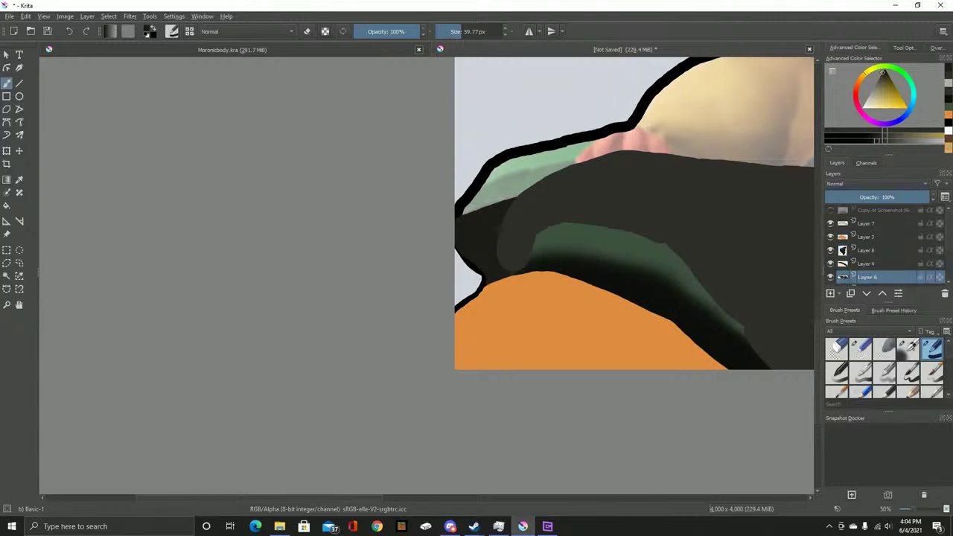
{"action": "scroll", "coordinate": [809, 252], "scroll_direction": "down", "scroll_amount": 2}
{"action": "scroll", "coordinate": [878, 246], "scroll_direction": "down", "scroll_amount": 2}
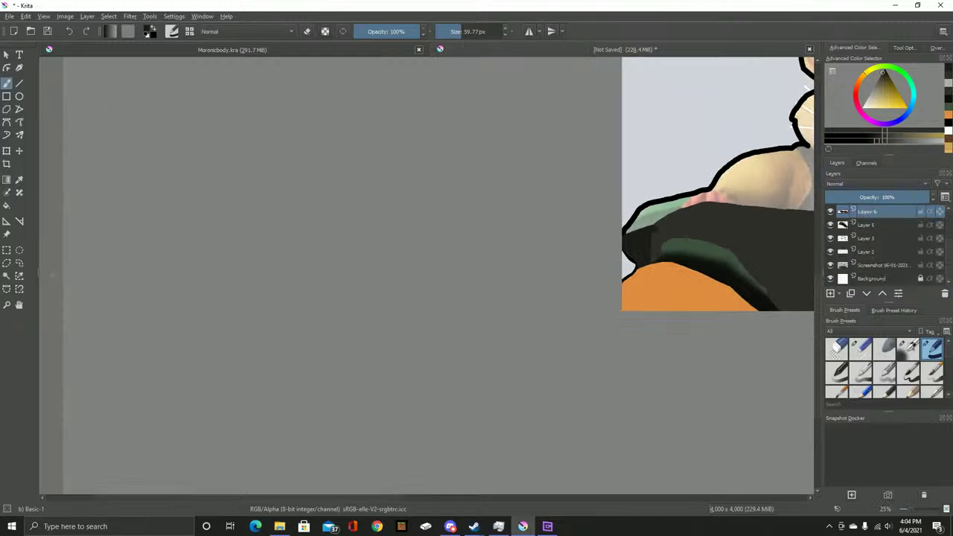
{"action": "scroll", "coordinate": [878, 246], "scroll_direction": "up", "scroll_amount": 2}
{"action": "left_click_drag", "start_coordinate": [867, 244], "coordinate": [867, 264]}
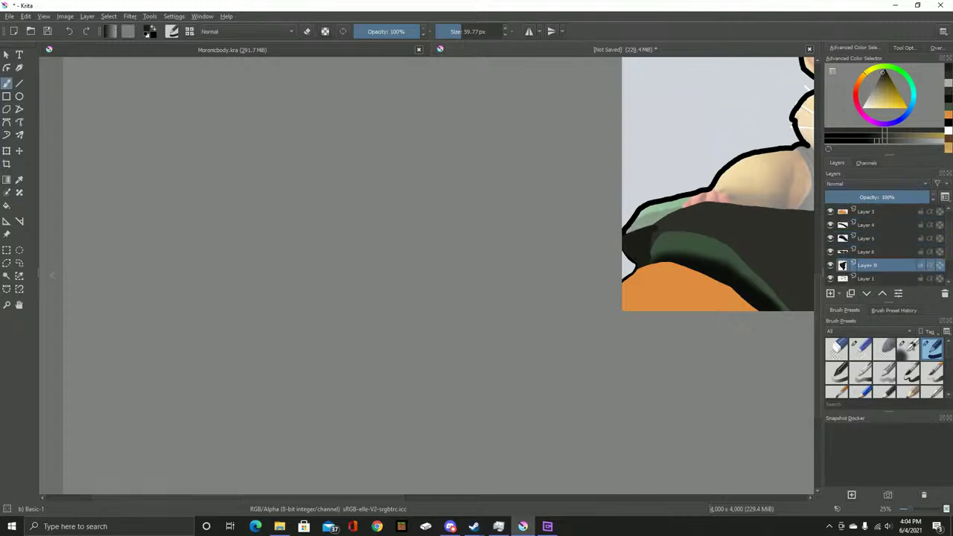
{"action": "left_click_drag", "start_coordinate": [685, 257], "coordinate": [559, 268]}
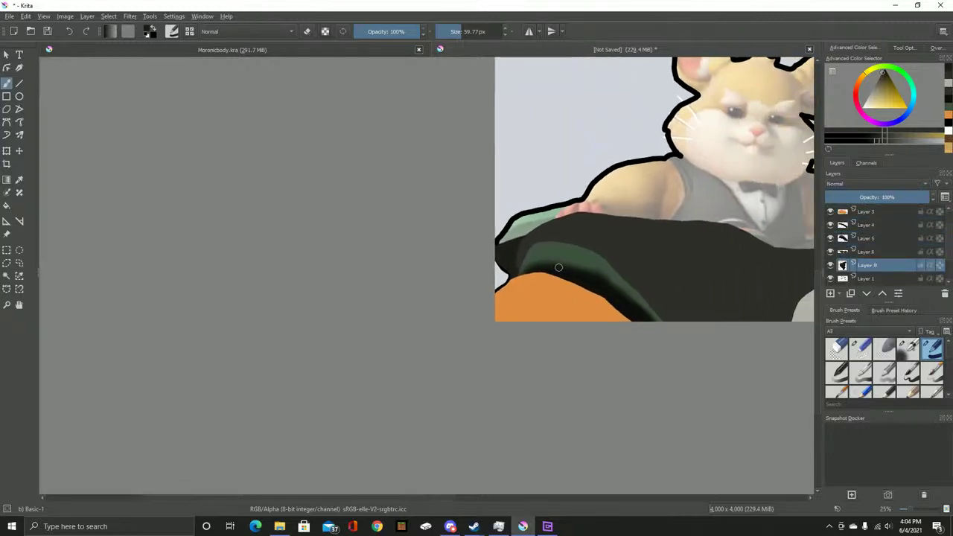
{"action": "scroll", "coordinate": [555, 255], "scroll_direction": "up", "scroll_amount": 1}
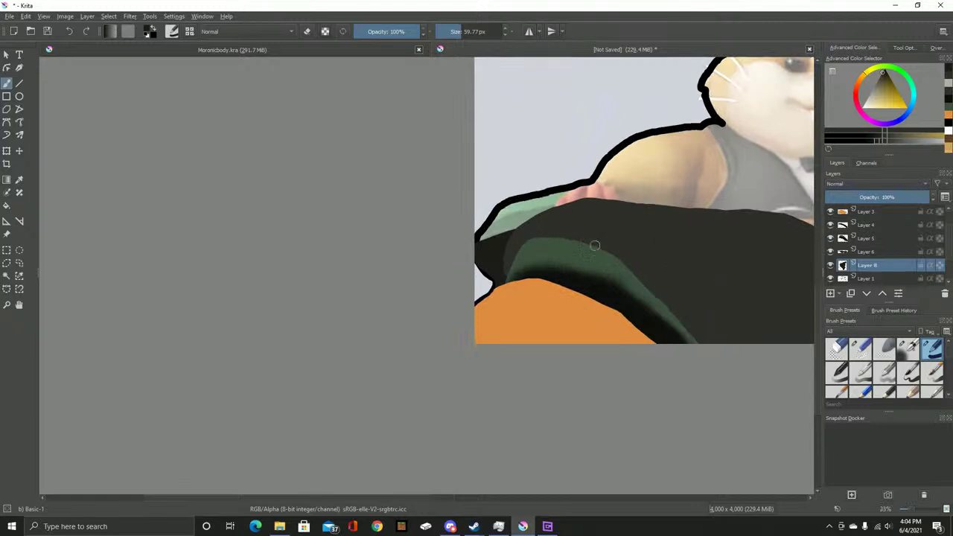
{"action": "left_click_drag", "start_coordinate": [610, 249], "coordinate": [387, 223]}
{"action": "left_click_drag", "start_coordinate": [577, 276], "coordinate": [414, 220]}
{"action": "mouse_move", "coordinate": [472, 241]}
{"action": "left_mouse_down"}
{"action": "mouse_move", "coordinate": [404, 216]}
{"action": "mouse_move", "coordinate": [275, 244]}
{"action": "mouse_move", "coordinate": [297, 276]}
{"action": "left_mouse_up"}
Toggle the Copy of Screenshot and faded Screenshot layers to compare, leaving Copy of Screenshot visible
{"action": "scroll", "coordinate": [882, 246], "scroll_direction": "up", "scroll_amount": 1}
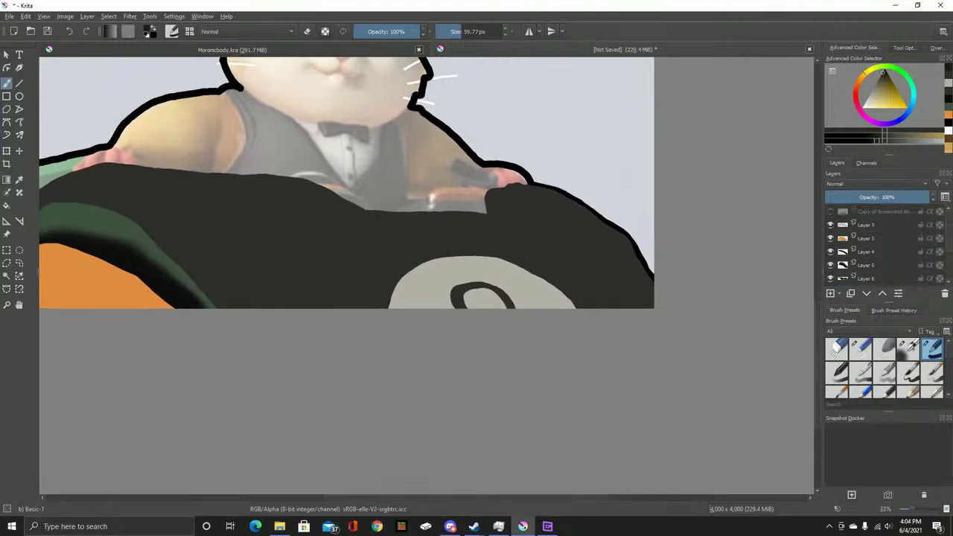
{"action": "left_click", "coordinate": [830, 211]}
{"action": "left_click", "coordinate": [830, 211]}
{"action": "left_click", "coordinate": [830, 212]}
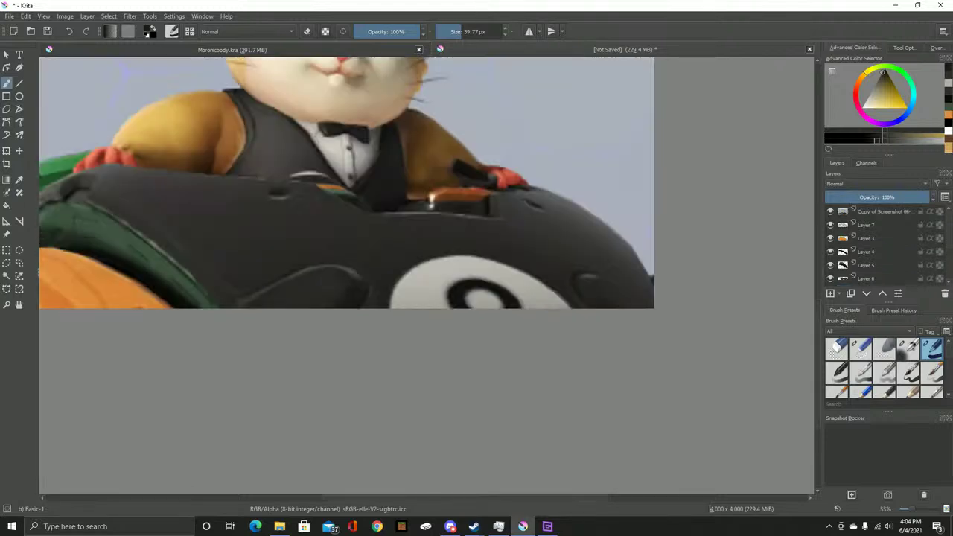
{"action": "left_click", "coordinate": [829, 212]}
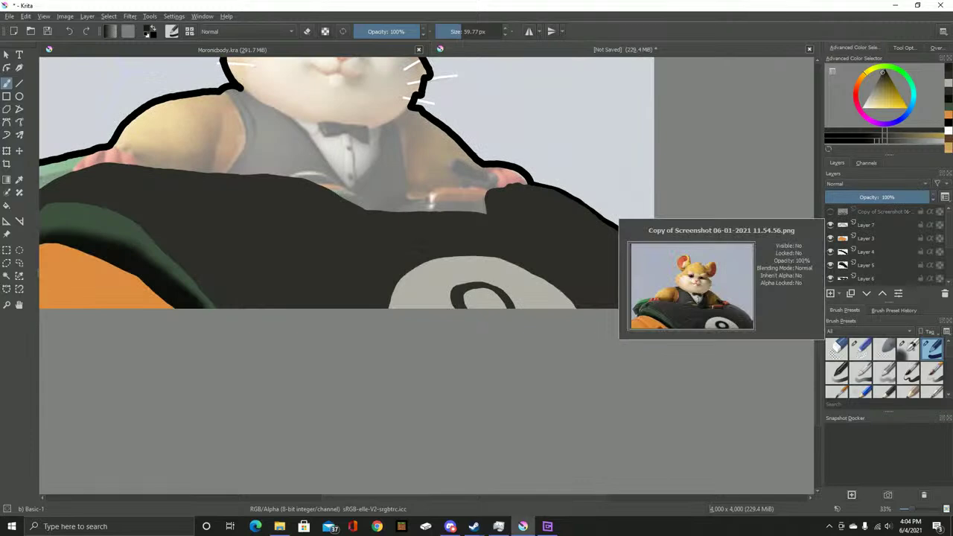
{"action": "left_click", "coordinate": [829, 212]}
{"action": "left_click_drag", "start_coordinate": [413, 201], "coordinate": [629, 315]}
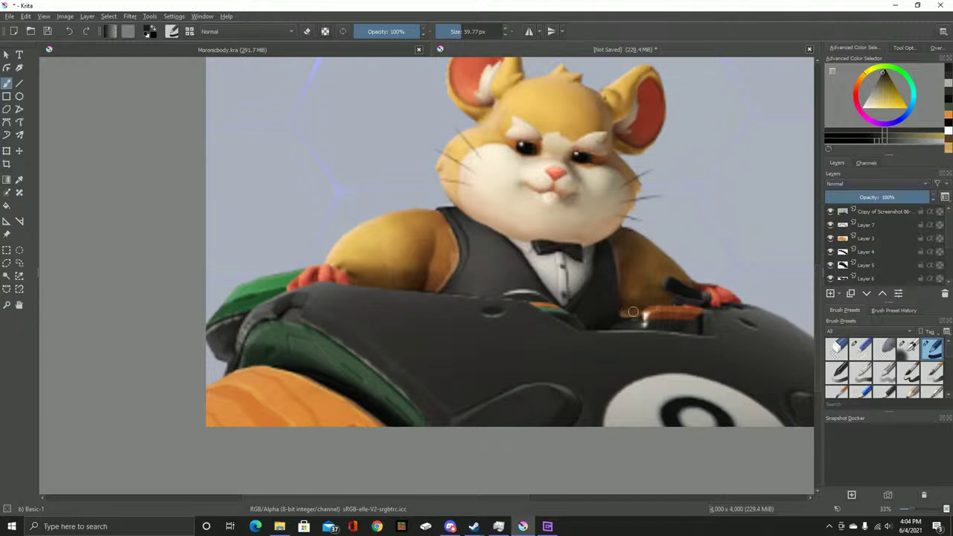
{"action": "key", "text": "shift+Delete"}
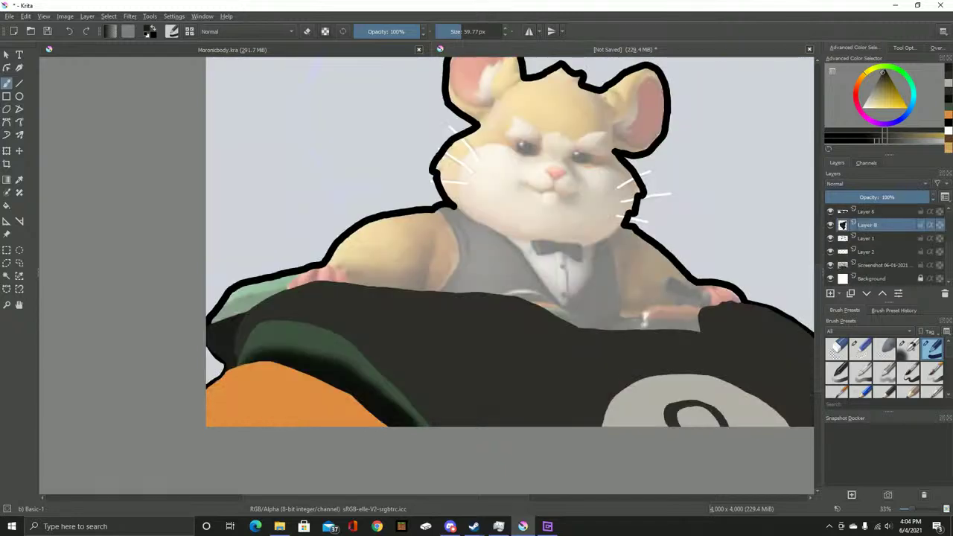
{"action": "left_click", "coordinate": [829, 265]}
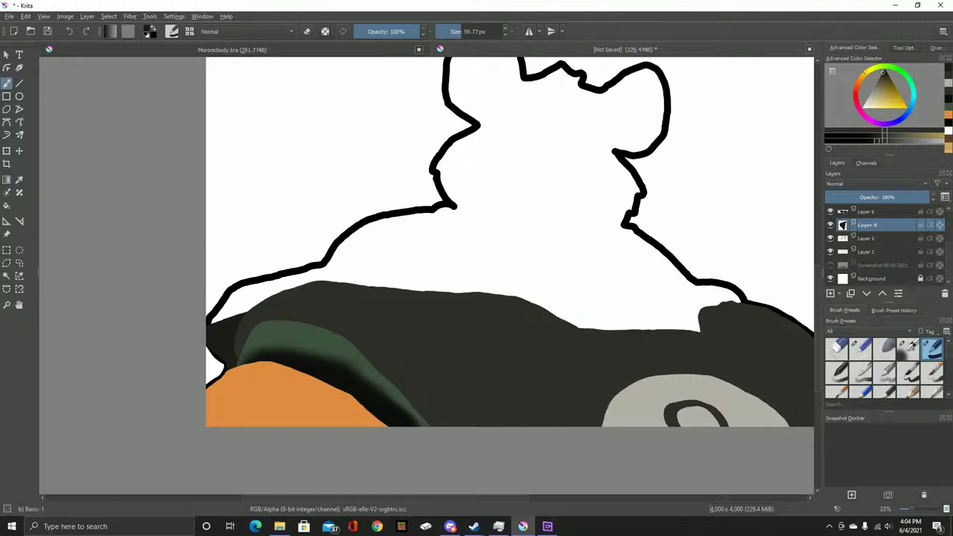
{"action": "left_click", "coordinate": [830, 265]}
{"action": "scroll", "coordinate": [878, 246], "scroll_direction": "up", "scroll_amount": 2}
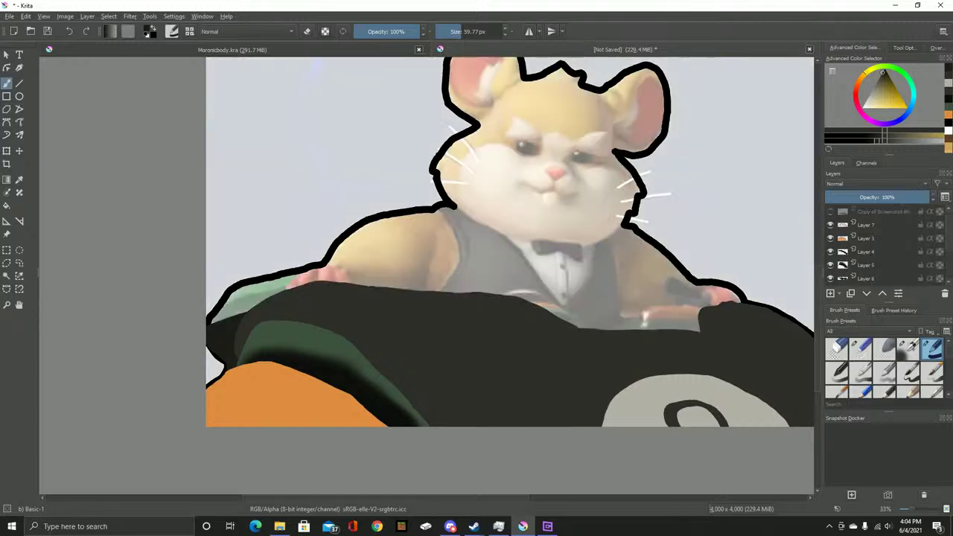
{"action": "left_click", "coordinate": [830, 212]}
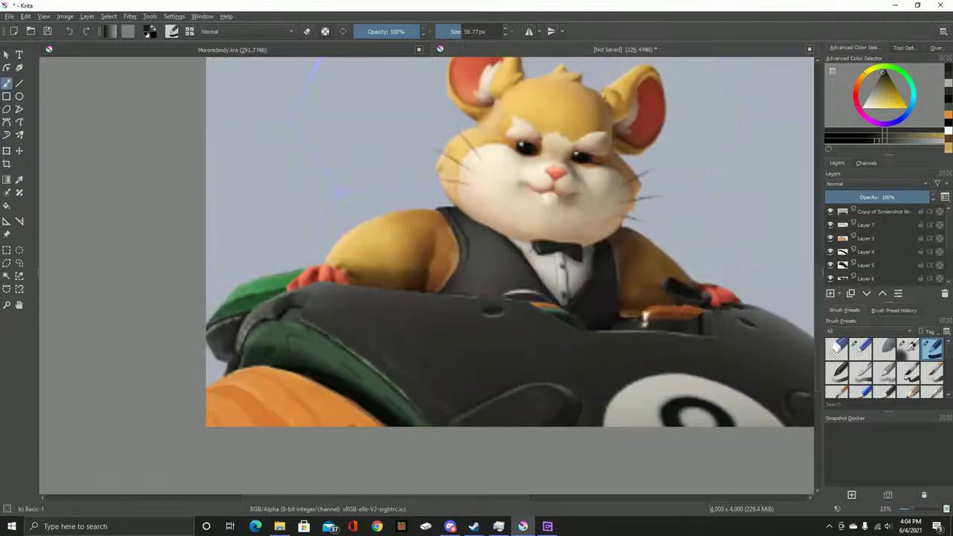
Sample the kart's green from the reference with the Color Sampler, then hide the reference
{"action": "scroll", "coordinate": [430, 312], "scroll_direction": "up", "scroll_amount": 4}
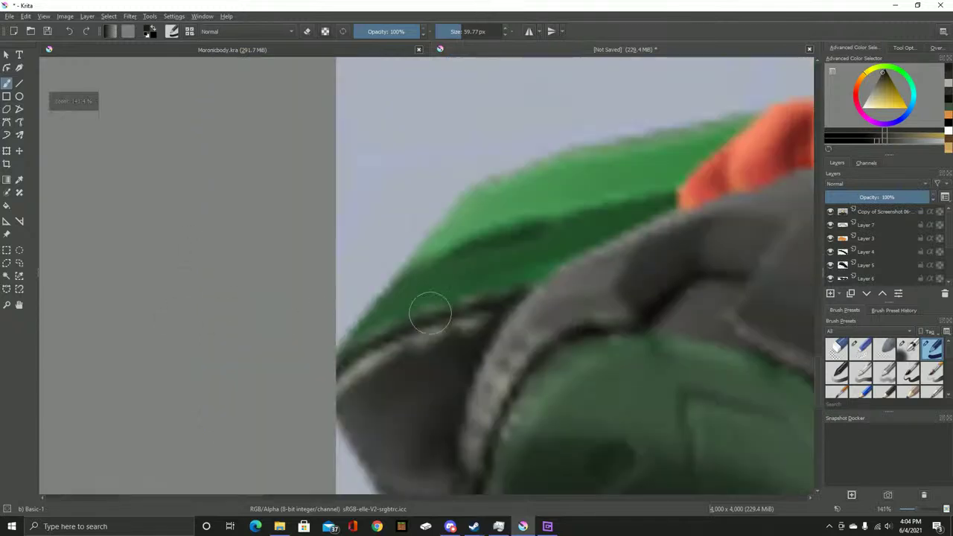
{"action": "left_click_drag", "start_coordinate": [429, 313], "coordinate": [299, 320]}
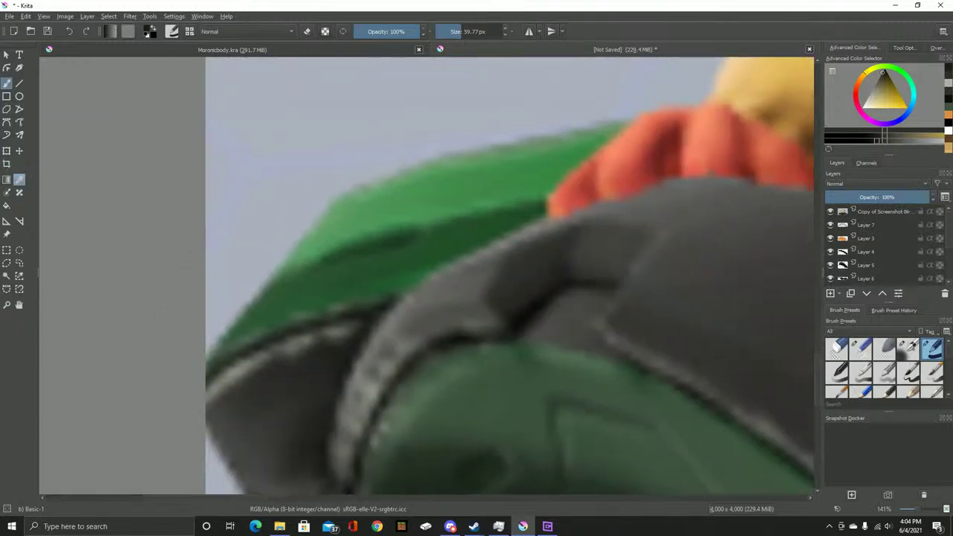
{"action": "left_click", "coordinate": [19, 180]}
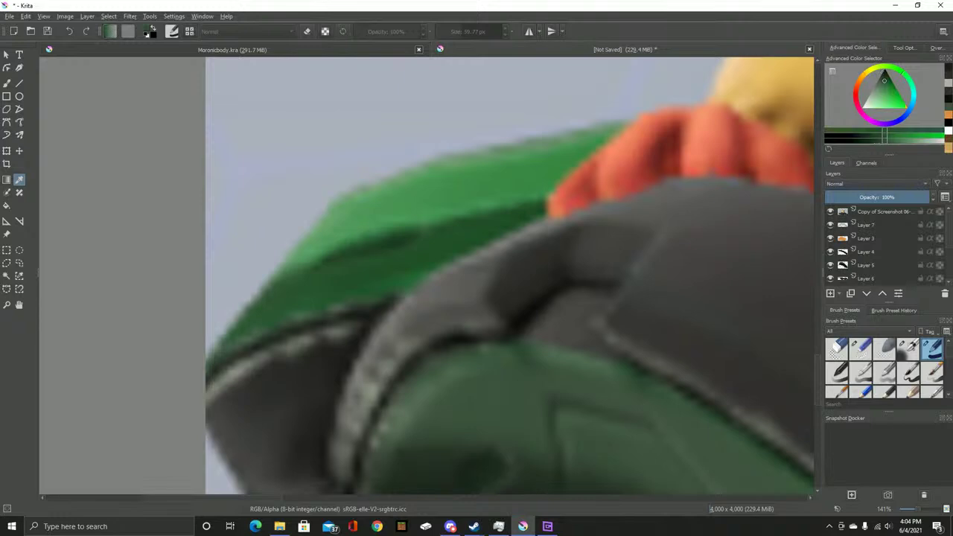
{"action": "left_click", "coordinate": [829, 211]}
{"action": "left_click", "coordinate": [865, 224]}
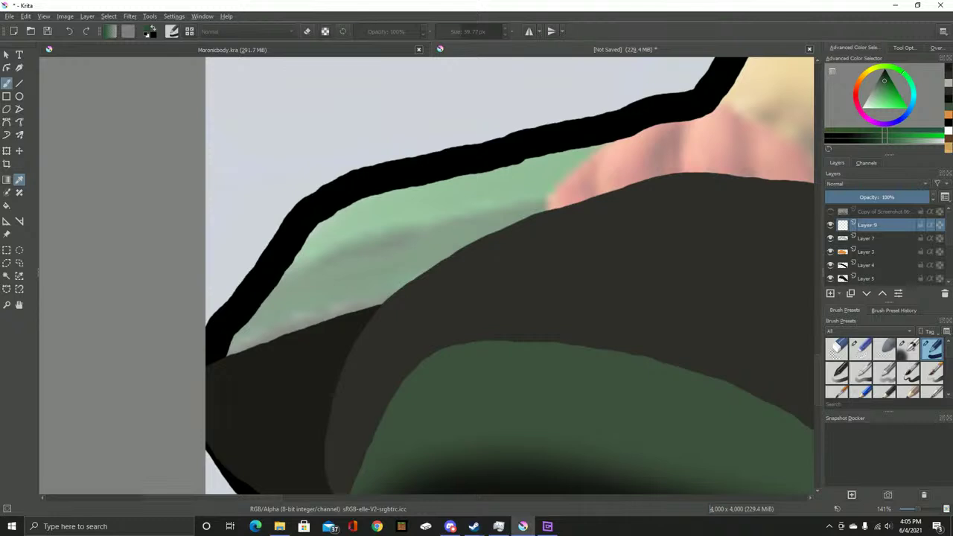
Paint a dark green band along the kart's rim on Layer 9 and move it below Layer 4
{"action": "mouse_move", "coordinate": [548, 219]}
{"action": "left_mouse_down"}
{"action": "mouse_move", "coordinate": [430, 229]}
{"action": "mouse_move", "coordinate": [266, 269]}
{"action": "left_mouse_up"}
{"action": "key", "text": "ctrl+z"}
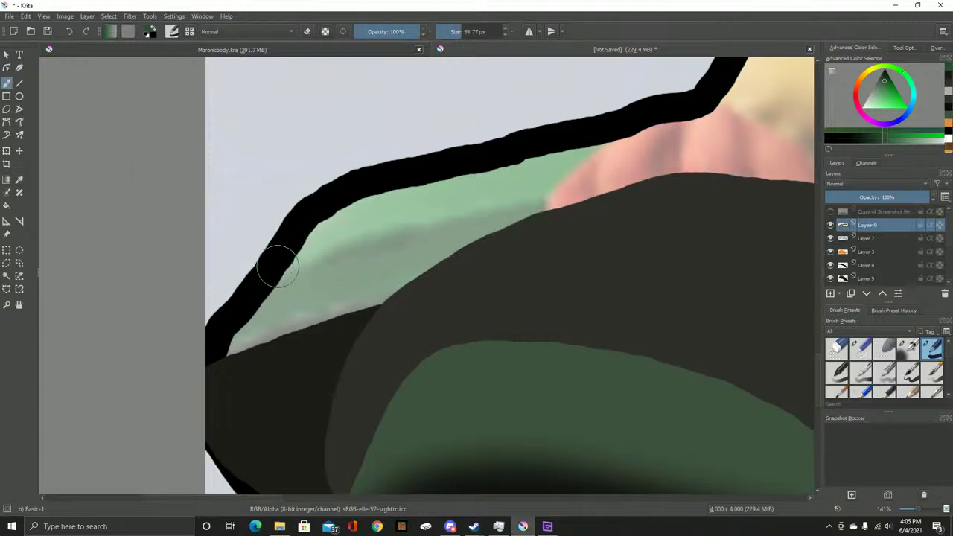
{"action": "left_click", "coordinate": [284, 287]}
{"action": "mouse_move", "coordinate": [285, 287]}
{"action": "left_mouse_down"}
{"action": "mouse_move", "coordinate": [550, 224]}
{"action": "mouse_move", "coordinate": [432, 277]}
{"action": "mouse_move", "coordinate": [259, 317]}
{"action": "mouse_move", "coordinate": [299, 312]}
{"action": "mouse_move", "coordinate": [252, 332]}
{"action": "mouse_move", "coordinate": [241, 358]}
{"action": "mouse_move", "coordinate": [272, 300]}
{"action": "mouse_move", "coordinate": [233, 351]}
{"action": "left_mouse_up"}
{"action": "left_click_drag", "start_coordinate": [346, 308], "coordinate": [459, 272]}
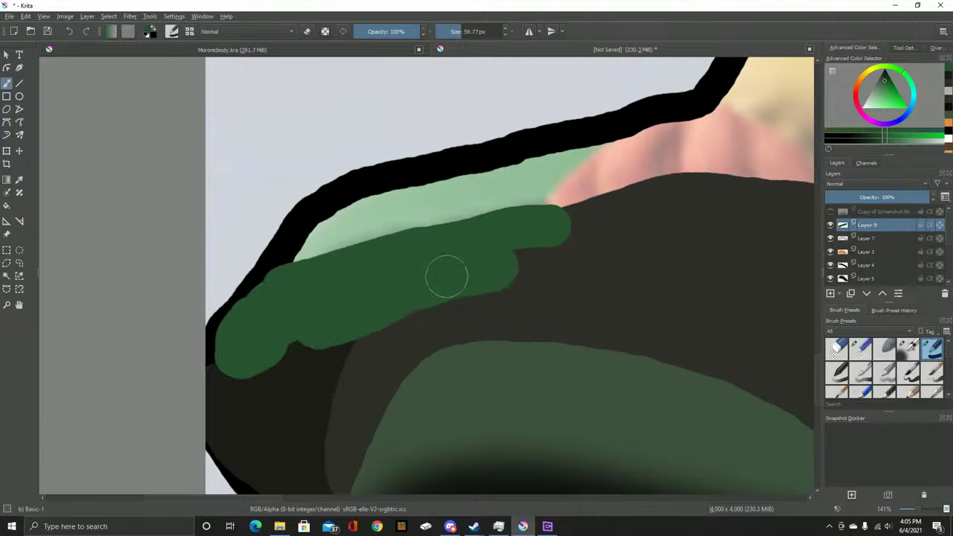
{"action": "left_click_drag", "start_coordinate": [867, 258], "coordinate": [867, 284]}
Try erasing a stripe across the green band with Eraser Small, then undo it
{"action": "scroll", "coordinate": [878, 246], "scroll_direction": "down", "scroll_amount": 1}
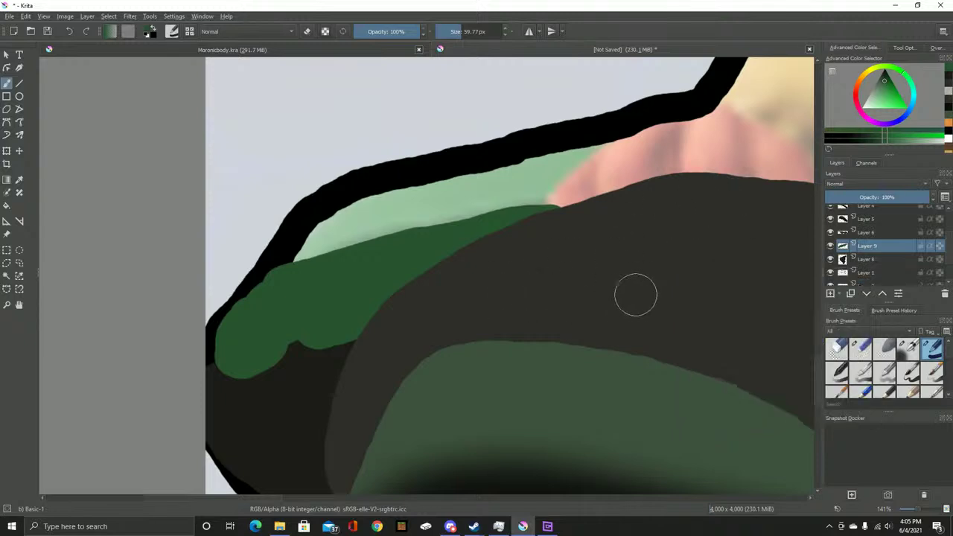
{"action": "left_click_drag", "start_coordinate": [419, 332], "coordinate": [559, 280]}
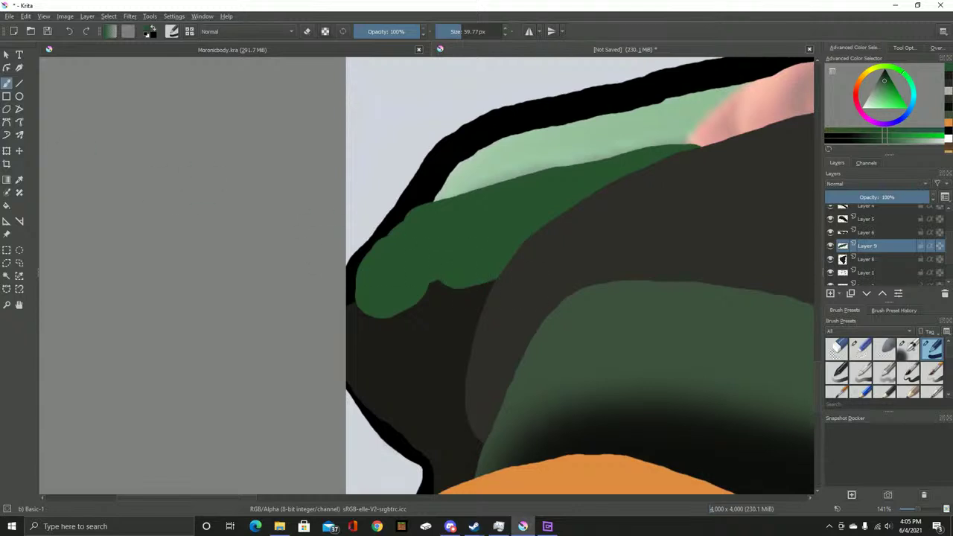
{"action": "key", "text": "slash"}
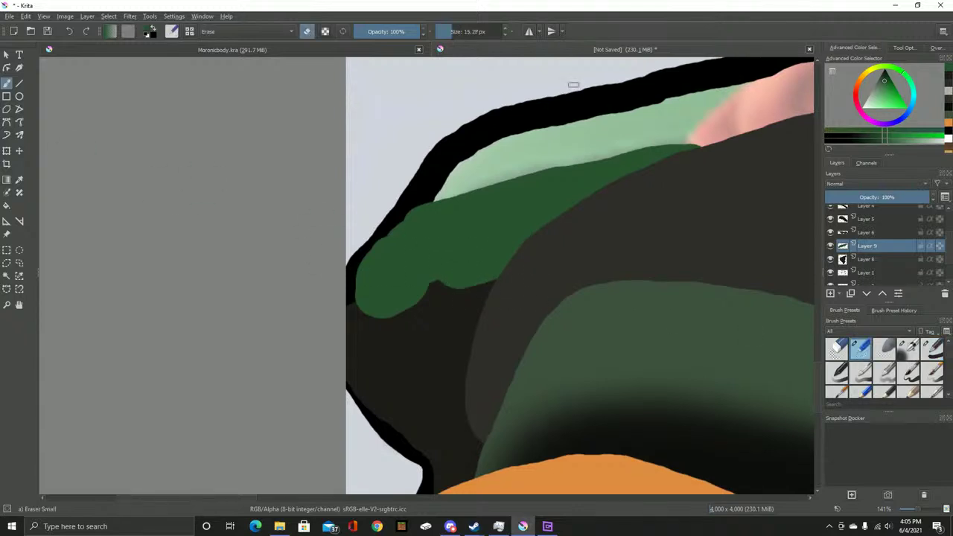
{"action": "left_click_drag", "start_coordinate": [565, 244], "coordinate": [290, 289]}
{"action": "key", "text": "ctrl+z"}
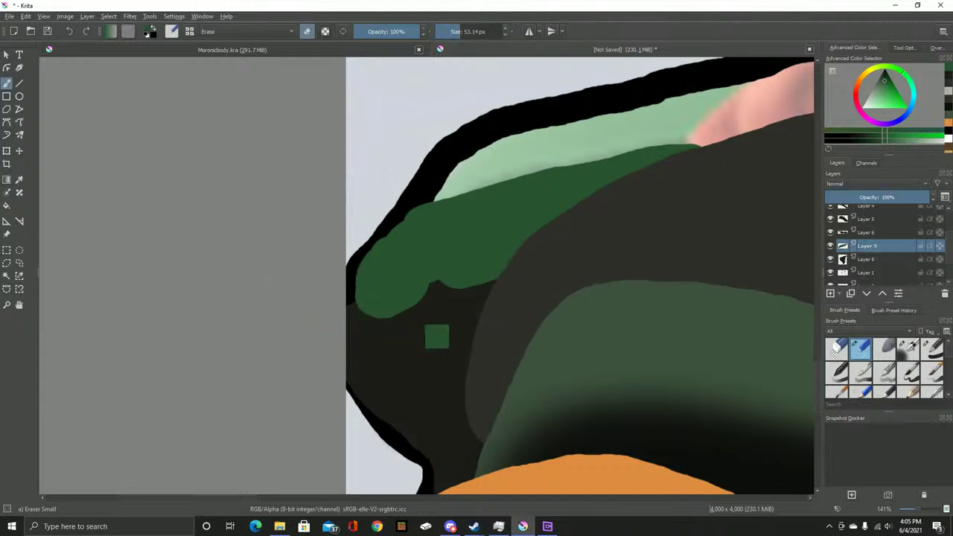
Lower Layer 9's opacity to 46% in Layer Properties
{"action": "right_click", "coordinate": [828, 243]}
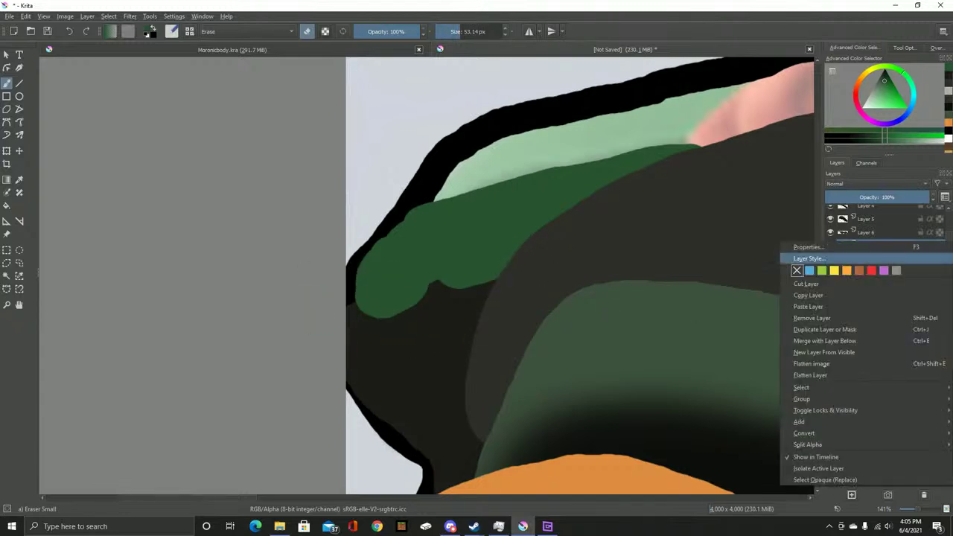
{"action": "left_click", "coordinate": [849, 248]}
{"action": "left_click_drag", "start_coordinate": [454, 222], "coordinate": [419, 222]}
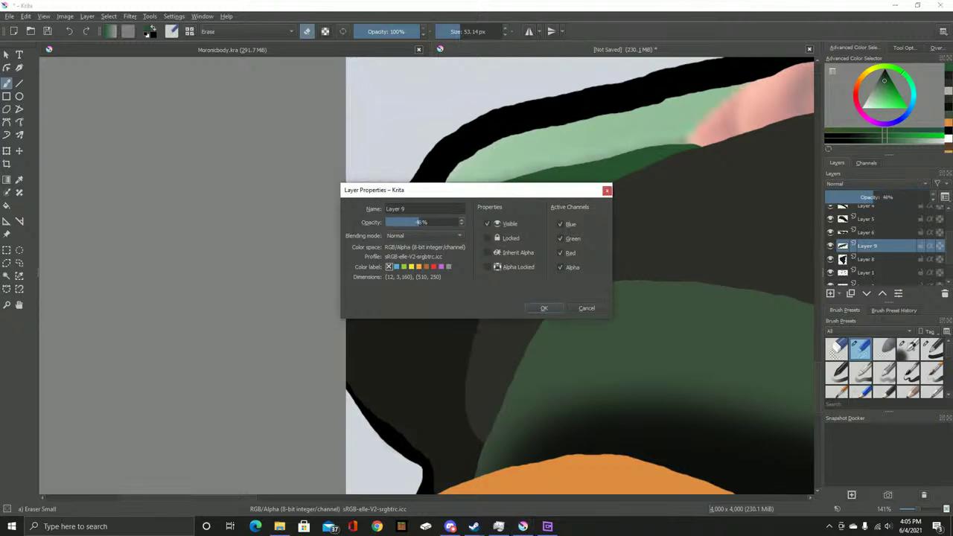
{"action": "left_click", "coordinate": [543, 307]}
Erase the excess lighter green below the band, undoing the last erase stroke
{"action": "scroll", "coordinate": [417, 291], "scroll_direction": "up", "scroll_amount": 1}
{"action": "mouse_move", "coordinate": [417, 291]}
{"action": "left_mouse_down"}
{"action": "mouse_move", "coordinate": [270, 352]}
{"action": "mouse_move", "coordinate": [530, 278]}
{"action": "mouse_move", "coordinate": [594, 271]}
{"action": "mouse_move", "coordinate": [667, 235]}
{"action": "mouse_move", "coordinate": [543, 264]}
{"action": "left_mouse_up"}
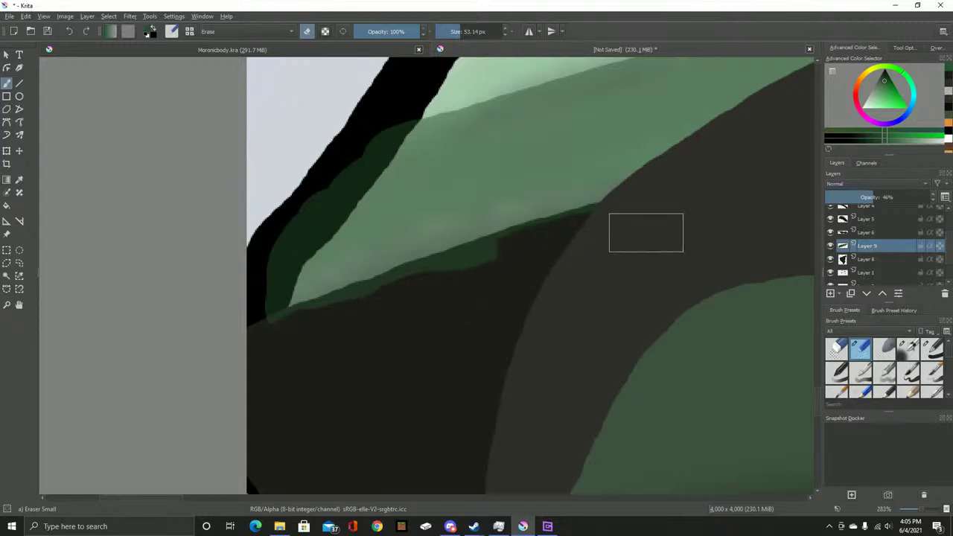
{"action": "scroll", "coordinate": [538, 276], "scroll_direction": "up", "scroll_amount": 2}
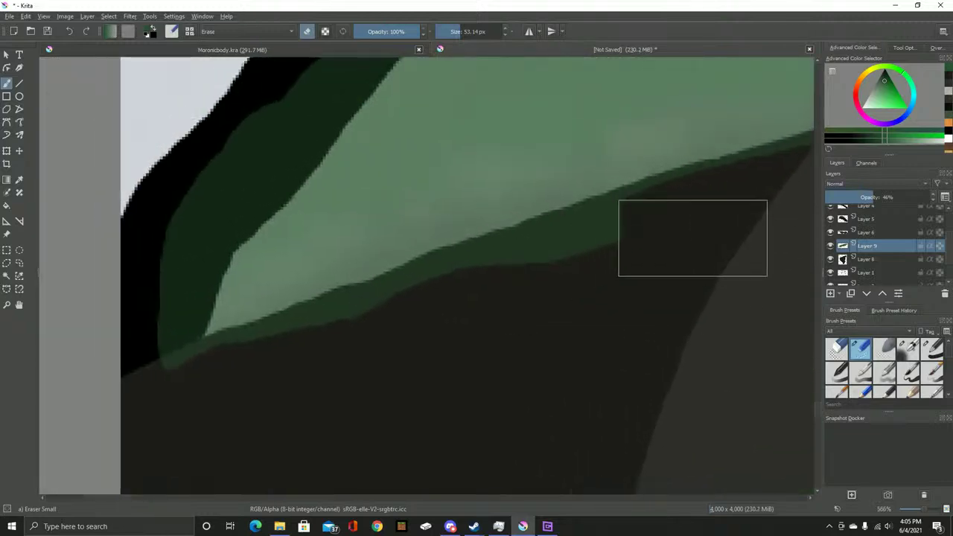
{"action": "mouse_move", "coordinate": [520, 294]}
{"action": "left_mouse_down"}
{"action": "mouse_move", "coordinate": [452, 320]}
{"action": "mouse_move", "coordinate": [474, 325]}
{"action": "mouse_move", "coordinate": [266, 377]}
{"action": "mouse_move", "coordinate": [192, 418]}
{"action": "left_mouse_up"}
{"action": "key", "text": "ctrl+z"}
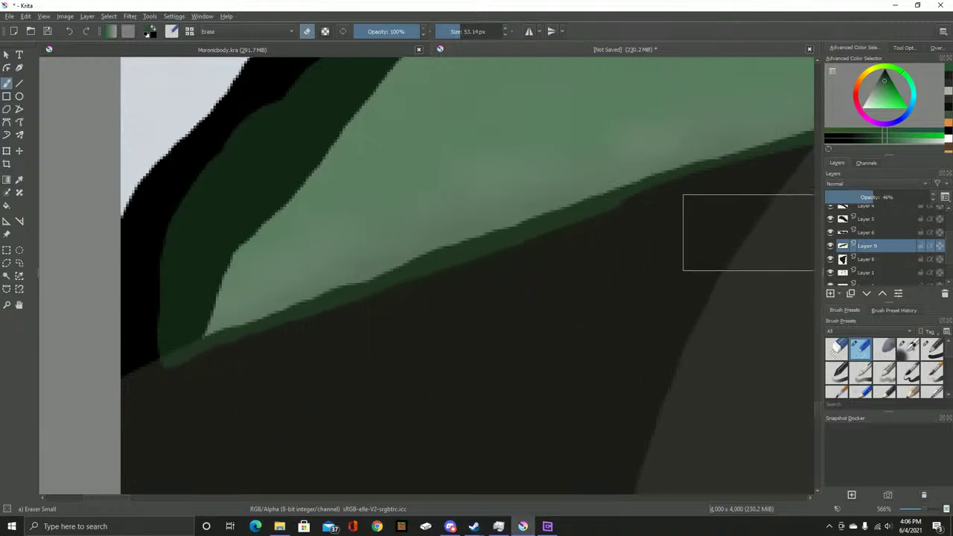
{"action": "left_click_drag", "start_coordinate": [755, 227], "coordinate": [595, 246]}
{"action": "scroll", "coordinate": [519, 333], "scroll_direction": "down", "scroll_amount": 2}
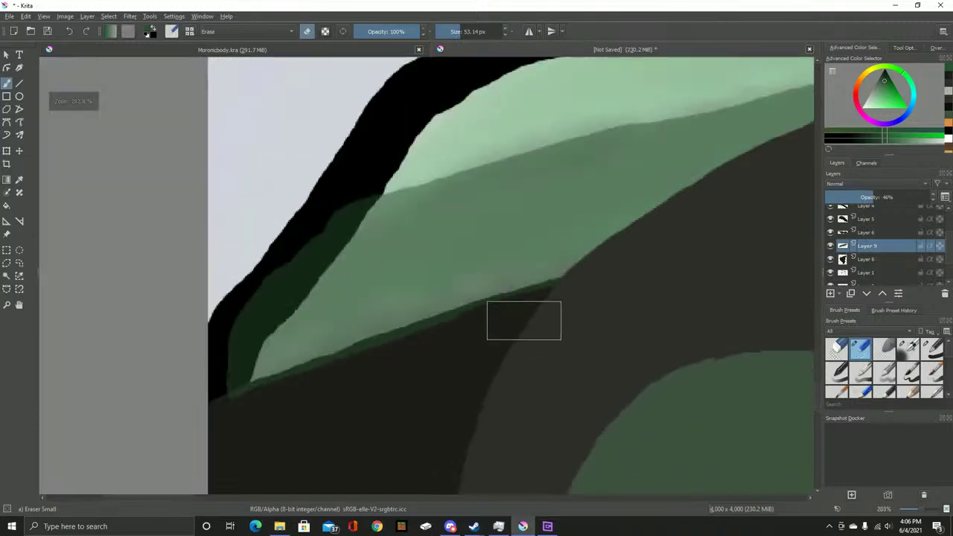
Set Layer 9 back to 100 opacity and compare with the reference screenshot
{"action": "right_click", "coordinate": [867, 246]}
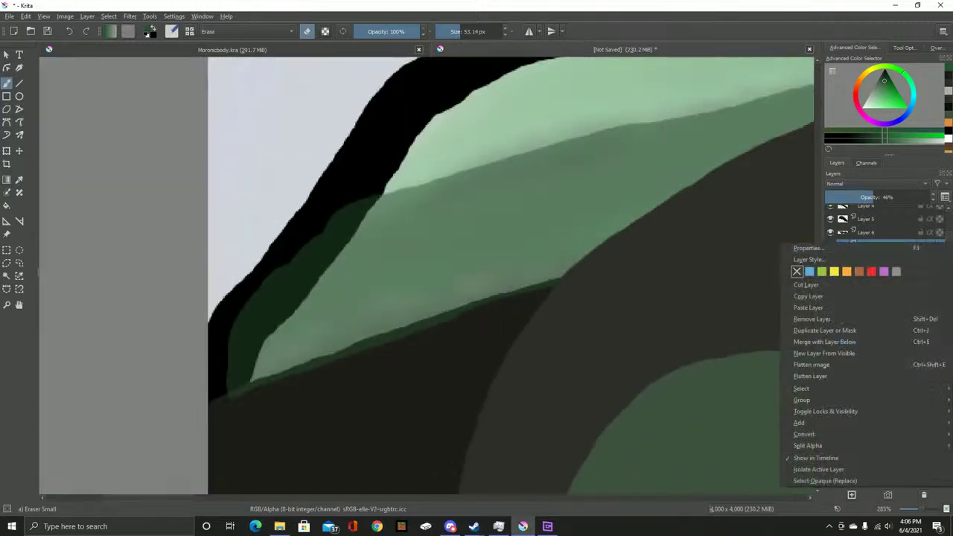
{"action": "left_click", "coordinate": [818, 249]}
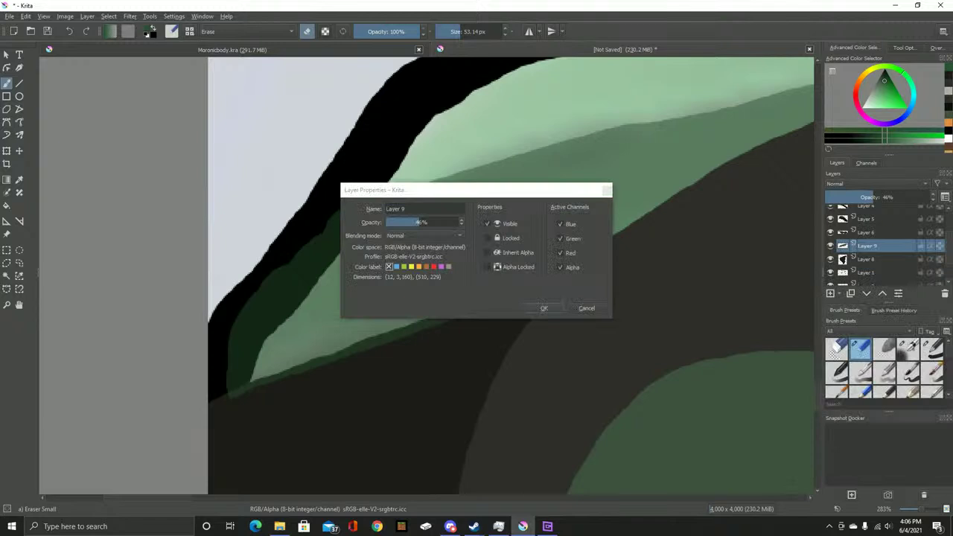
{"action": "type", "text": "100"}
{"action": "left_click", "coordinate": [543, 307]}
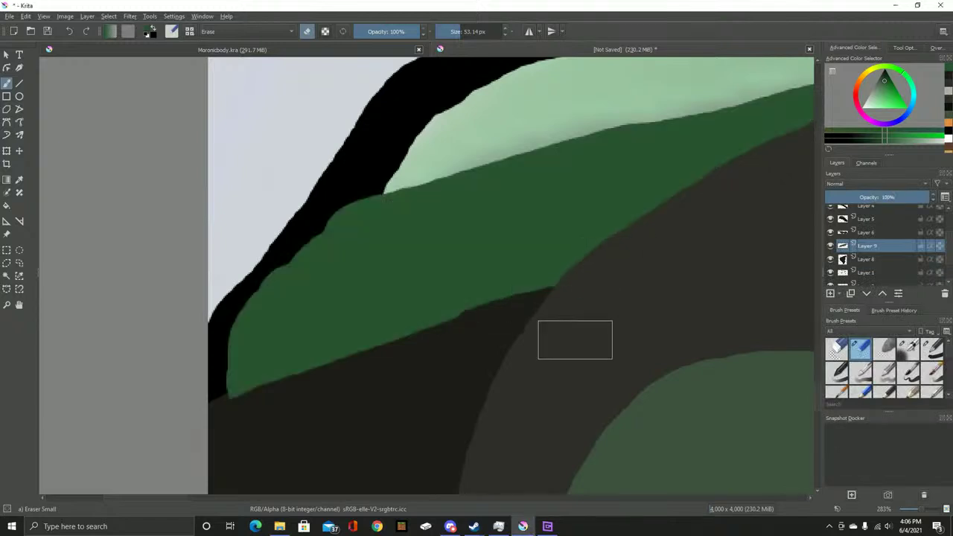
{"action": "scroll", "coordinate": [575, 339], "scroll_direction": "down", "scroll_amount": 2}
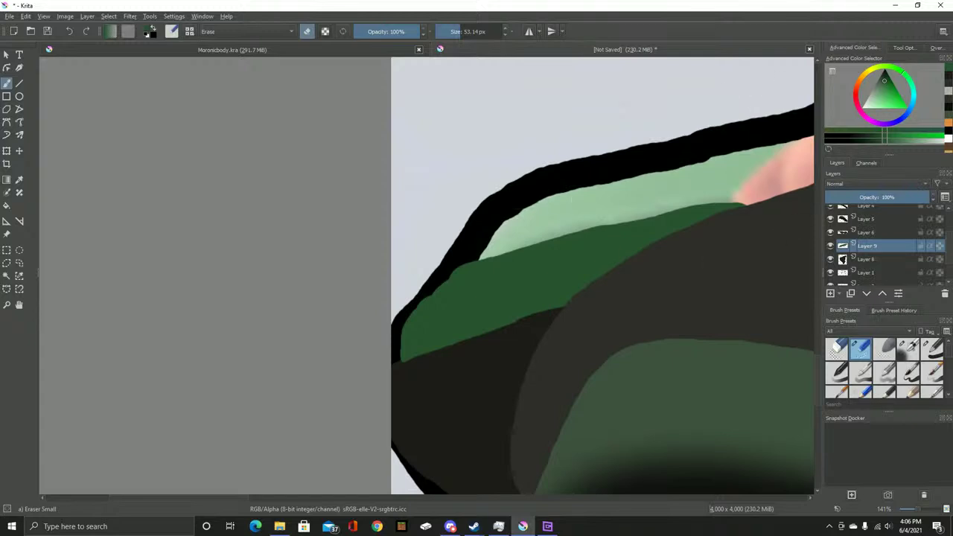
{"action": "scroll", "coordinate": [882, 246], "scroll_direction": "up", "scroll_amount": 3}
{"action": "left_click", "coordinate": [829, 212]}
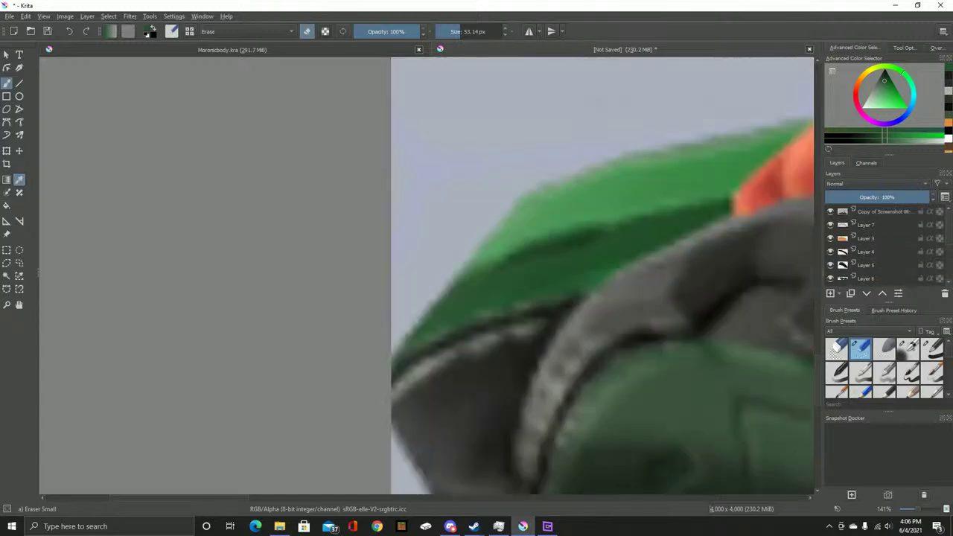
{"action": "left_click", "coordinate": [829, 211]}
{"action": "scroll", "coordinate": [871, 245], "scroll_direction": "down", "scroll_amount": 3}
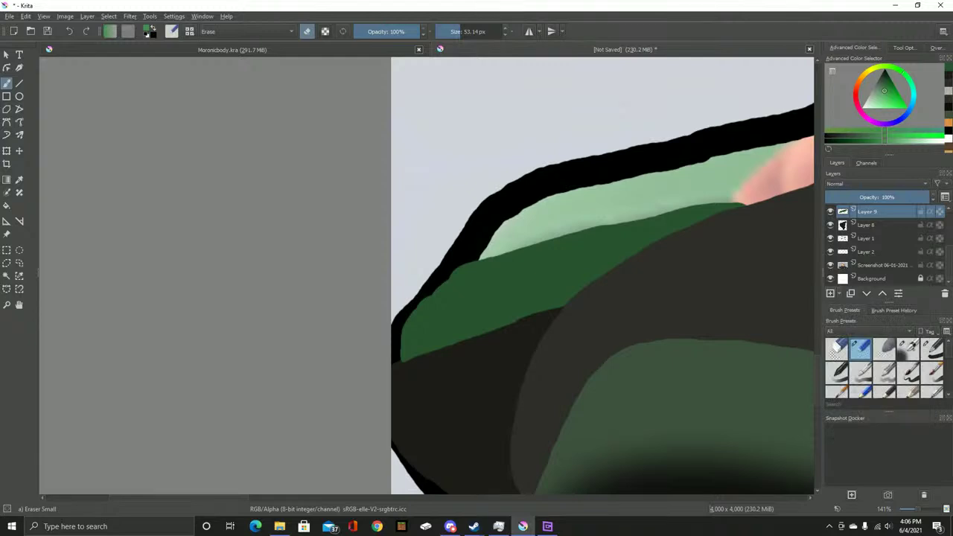
Paint a brighter green strip along the outline with Basic-1 on new Layer 10, moved below Layer 9
{"action": "key", "text": "Insert"}
{"action": "left_click_drag", "start_coordinate": [712, 223], "coordinate": [549, 280]}
{"action": "key", "text": "/"}
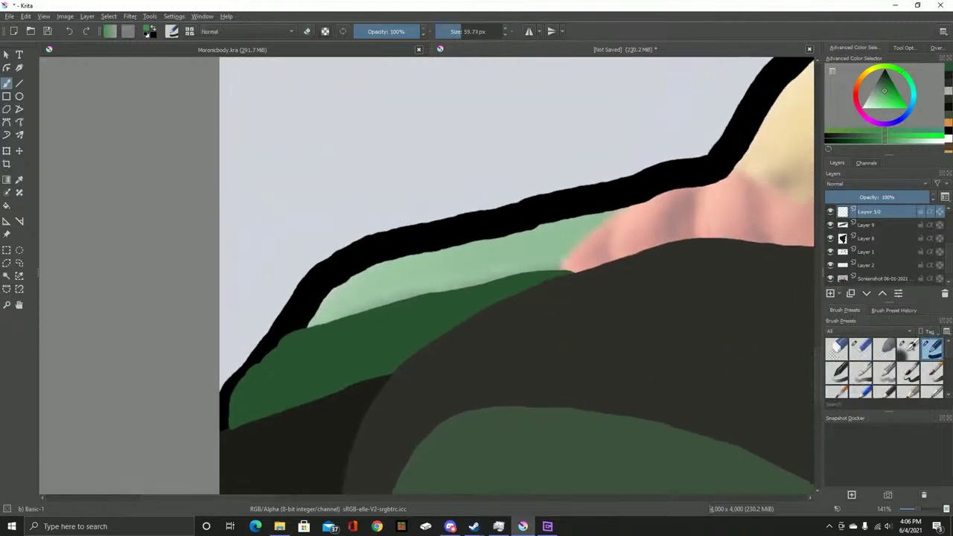
{"action": "mouse_move", "coordinate": [623, 211]}
{"action": "left_mouse_down"}
{"action": "mouse_move", "coordinate": [540, 268]}
{"action": "mouse_move", "coordinate": [379, 289]}
{"action": "mouse_move", "coordinate": [316, 317]}
{"action": "mouse_move", "coordinate": [324, 294]}
{"action": "mouse_move", "coordinate": [409, 276]}
{"action": "mouse_move", "coordinate": [604, 205]}
{"action": "left_mouse_up"}
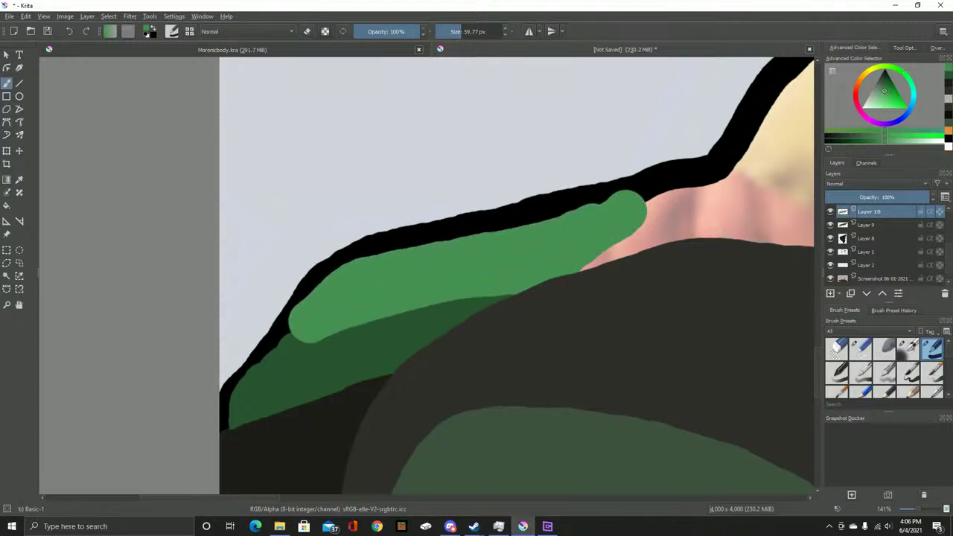
{"action": "key", "text": "ctrl+Page_Down"}
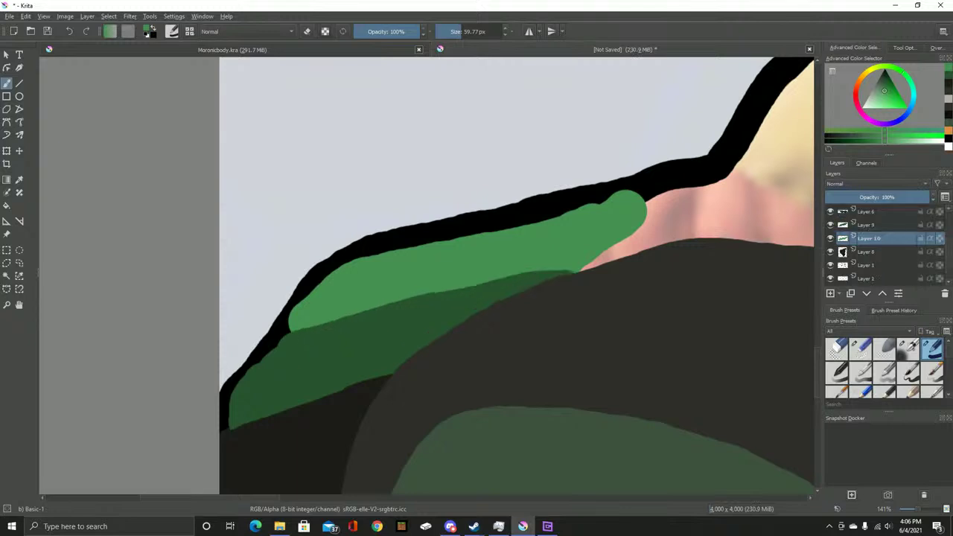
Extend the green along the black outline, then make Layer 1 the active layer
{"action": "scroll", "coordinate": [882, 245], "scroll_direction": "down", "scroll_amount": 1}
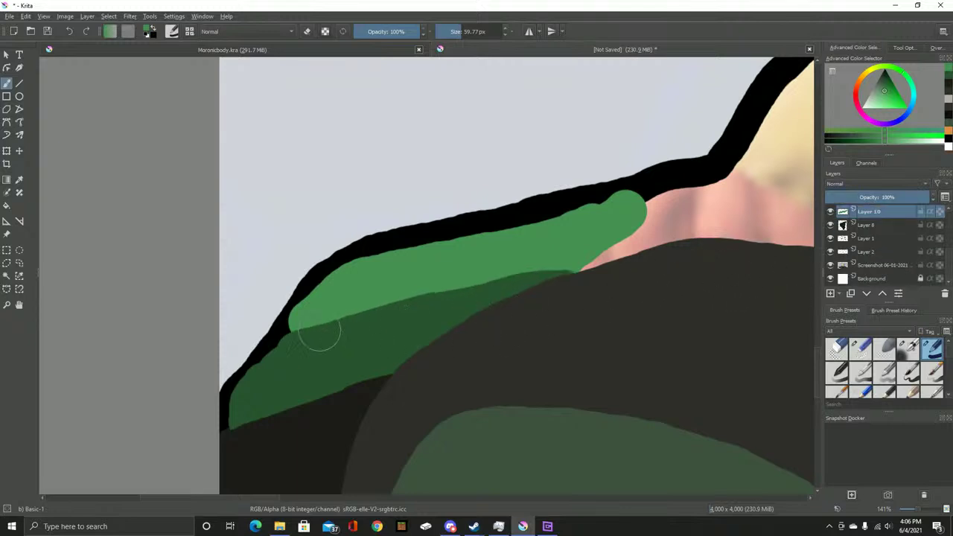
{"action": "mouse_move", "coordinate": [310, 328]}
{"action": "left_mouse_down"}
{"action": "mouse_move", "coordinate": [302, 334]}
{"action": "mouse_move", "coordinate": [325, 335]}
{"action": "left_mouse_up"}
{"action": "left_click", "coordinate": [866, 238]}
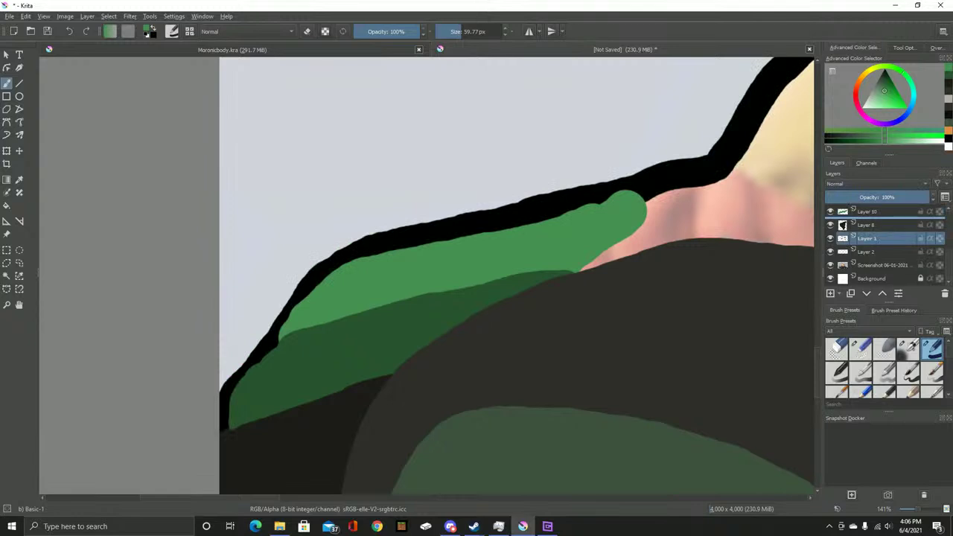
{"action": "scroll", "coordinate": [882, 245], "scroll_direction": "up", "scroll_amount": 4}
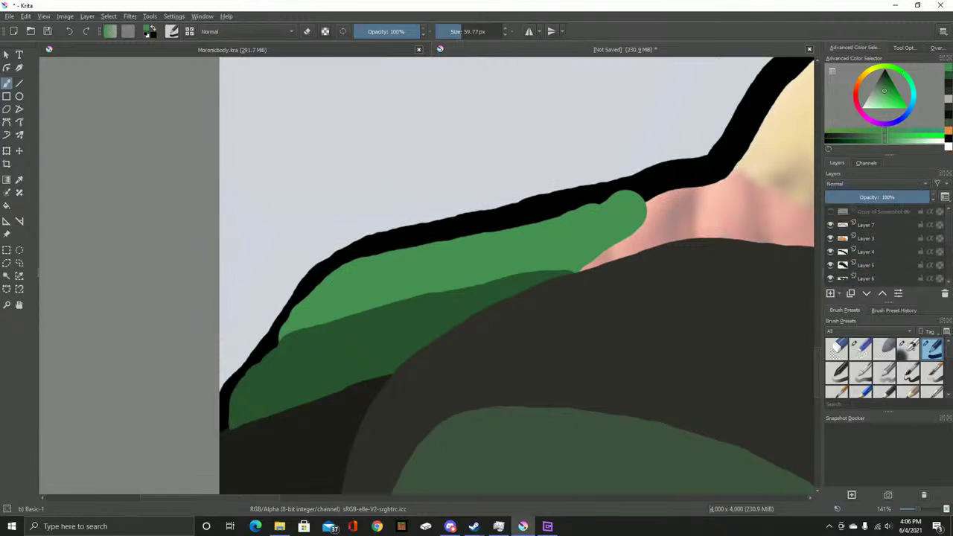
{"action": "scroll", "coordinate": [506, 277], "scroll_direction": "down", "scroll_amount": 4}
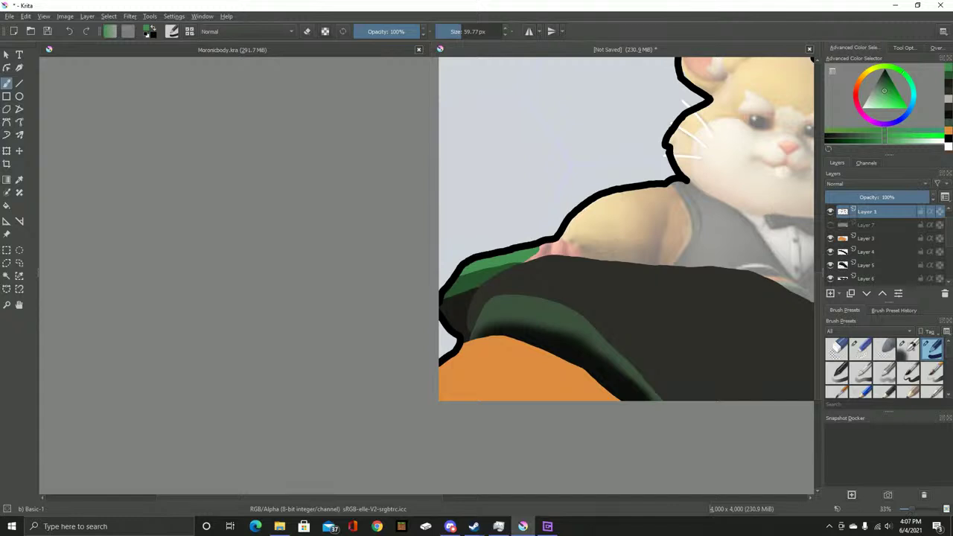
Undo the last change and flick the reference screenshot on and off to compare with the line art
{"action": "key", "text": "ctrl+z"}
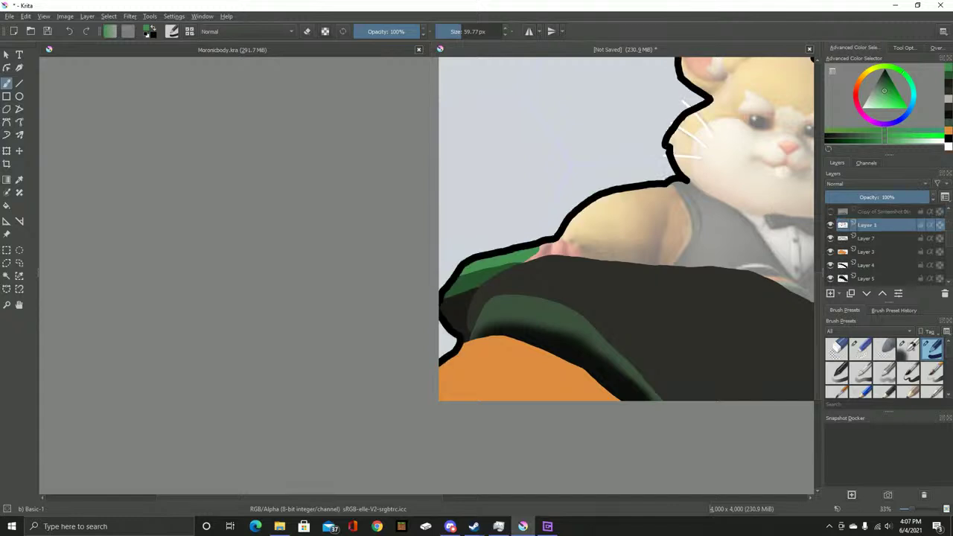
{"action": "left_click", "coordinate": [830, 211]}
{"action": "left_click", "coordinate": [830, 211]}
{"action": "left_click", "coordinate": [830, 212]}
{"action": "left_click", "coordinate": [830, 212]}
{"action": "left_click", "coordinate": [830, 211]}
{"action": "left_click", "coordinate": [830, 211]}
{"action": "left_click", "coordinate": [829, 212]}
{"action": "left_click", "coordinate": [830, 211]}
Centre the hamster and sample the near-black seat colour from the reference document
{"action": "scroll", "coordinate": [885, 246], "scroll_direction": "down", "scroll_amount": 3}
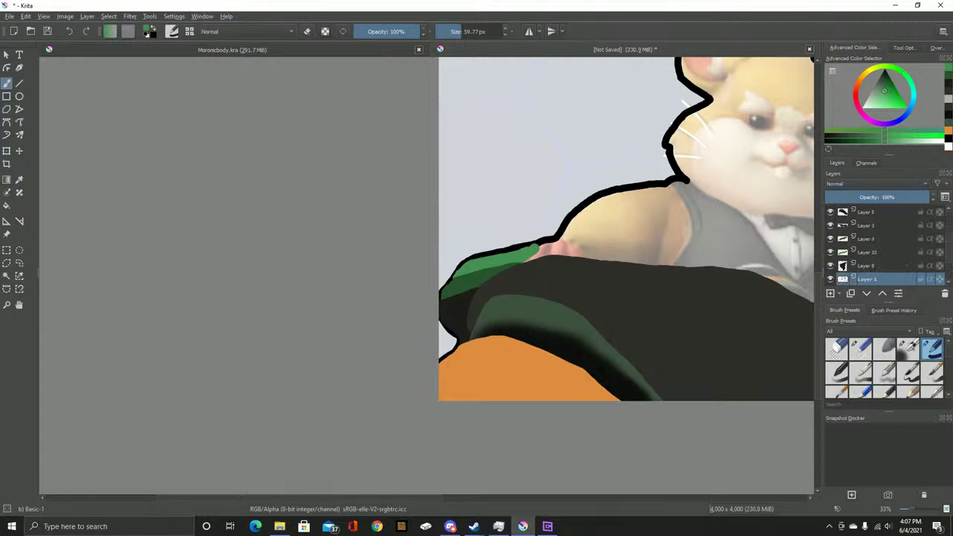
{"action": "left_click_drag", "start_coordinate": [809, 242], "coordinate": [587, 217]}
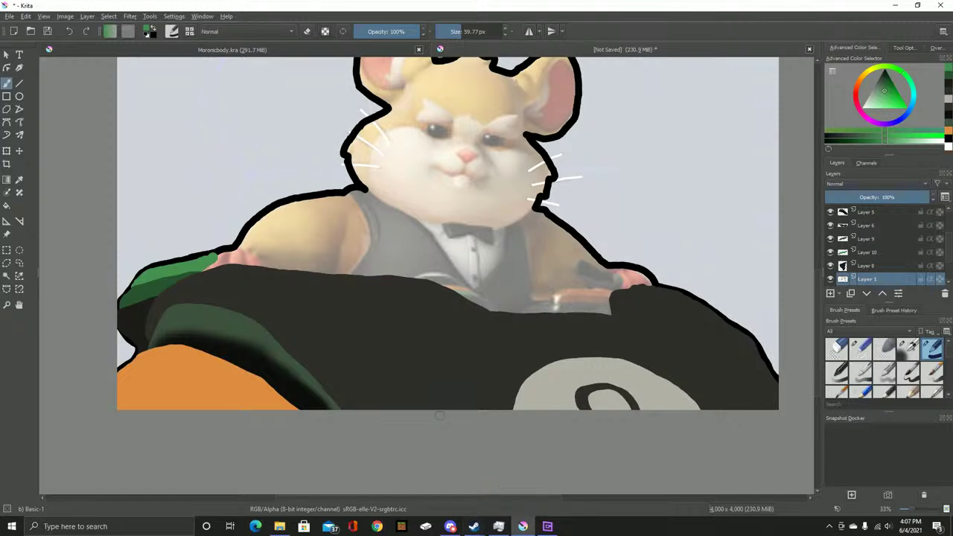
{"action": "scroll", "coordinate": [483, 357], "scroll_direction": "up", "scroll_amount": 2}
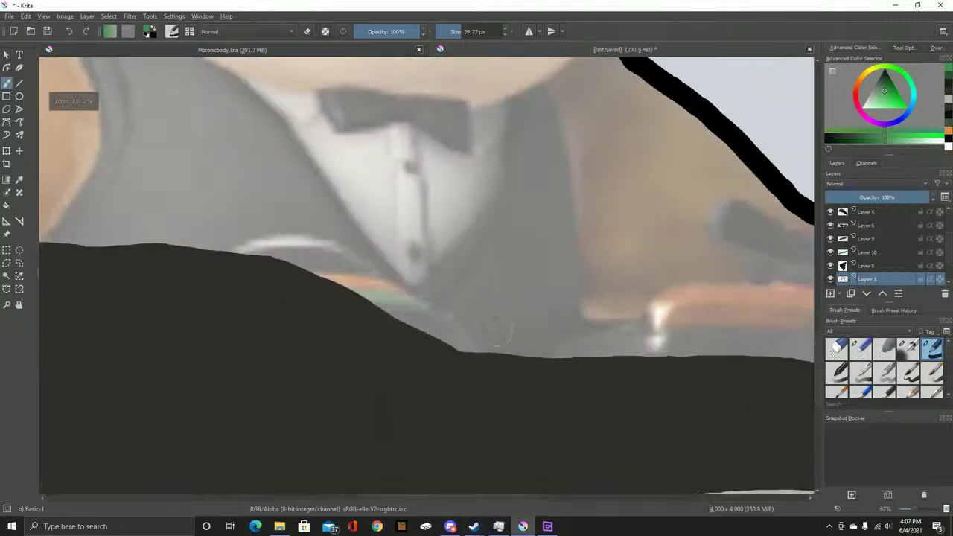
{"action": "key", "text": "ctrl+Tab"}
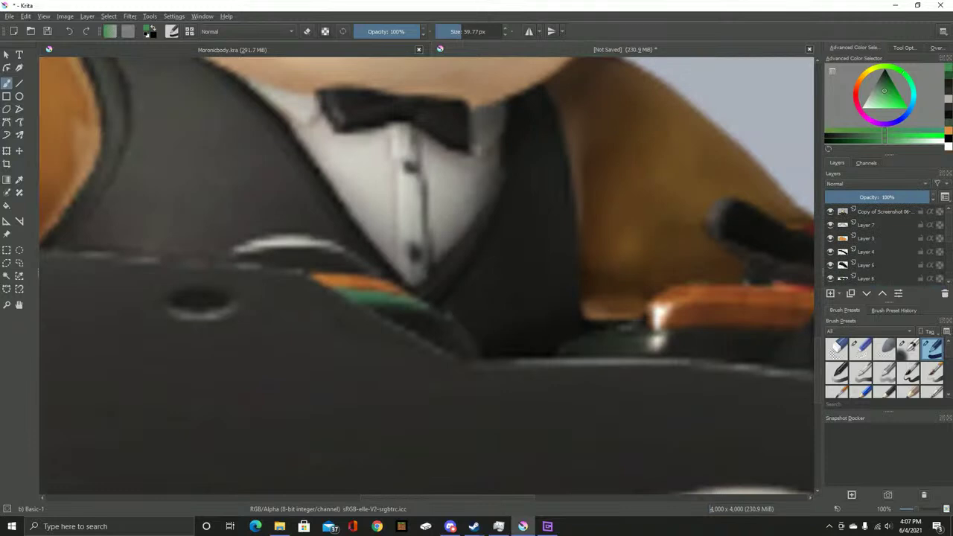
{"action": "mouse_move", "coordinate": [856, 214]}
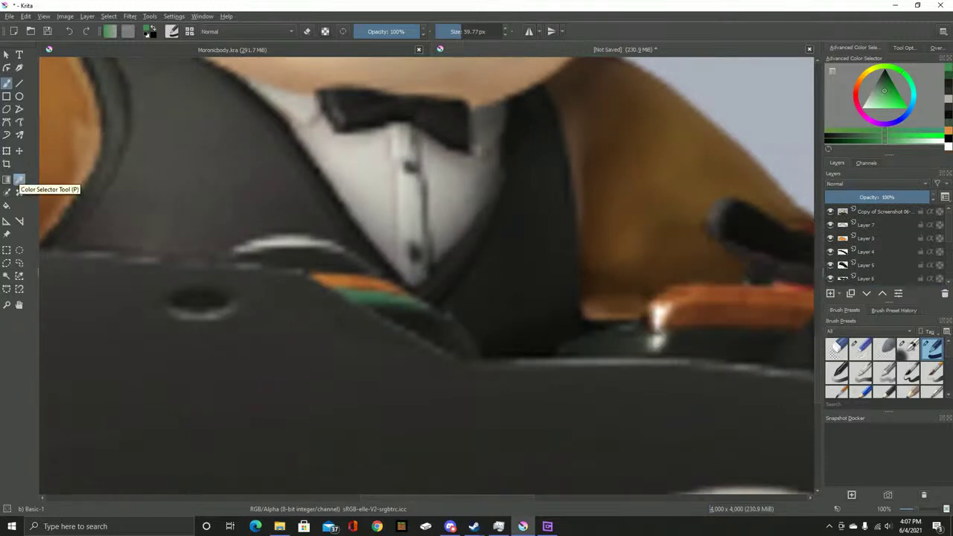
{"action": "left_click", "coordinate": [20, 179]}
{"action": "left_click", "coordinate": [536, 186]}
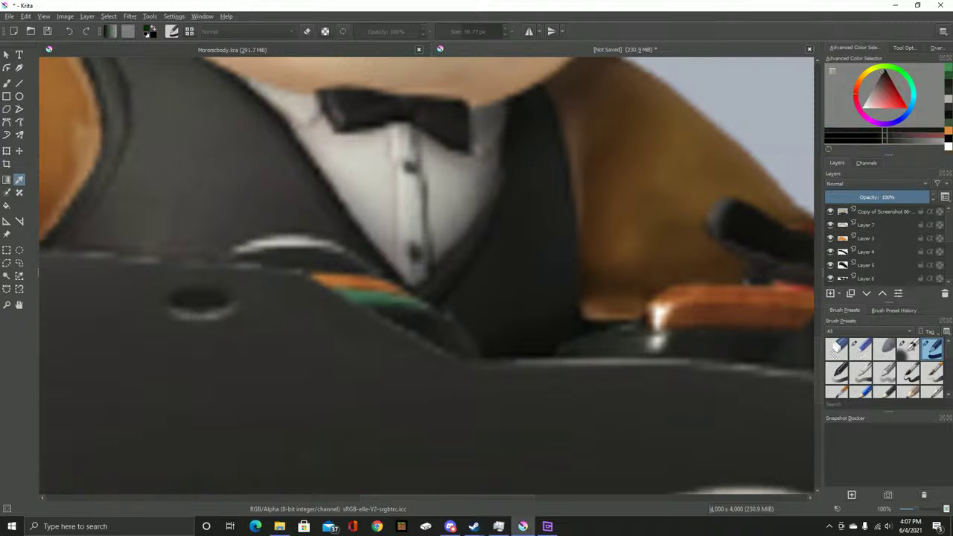
On a new layer, paint a thick dark curved stroke across the seat with the brush
{"action": "key", "text": "b"}
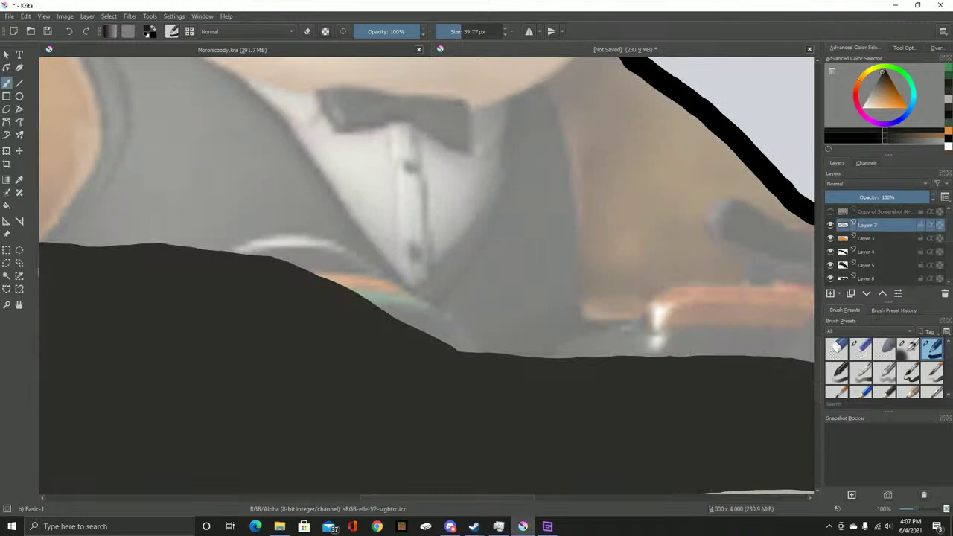
{"action": "left_click", "coordinate": [348, 318]}
{"action": "scroll", "coordinate": [363, 336], "scroll_direction": "up", "scroll_amount": 5}
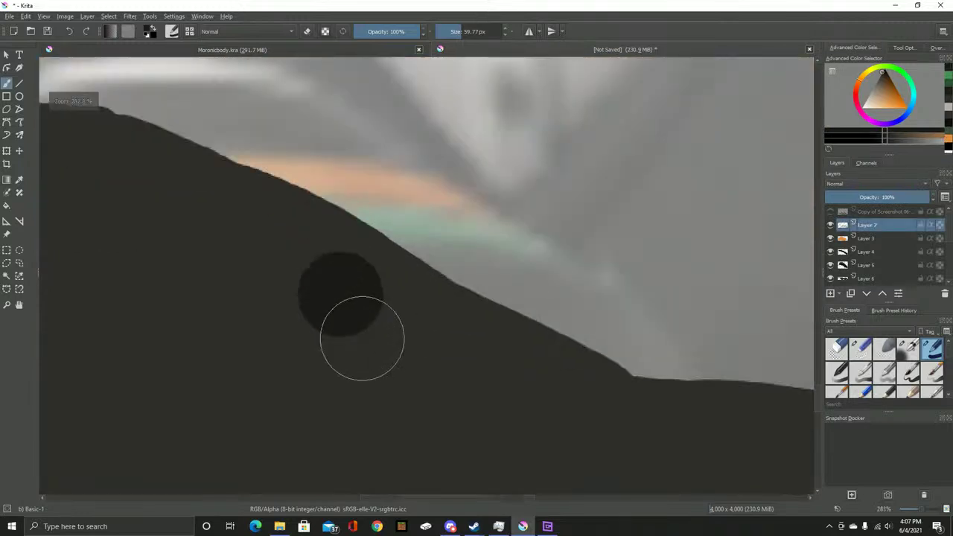
{"action": "key", "text": "ctrl+z"}
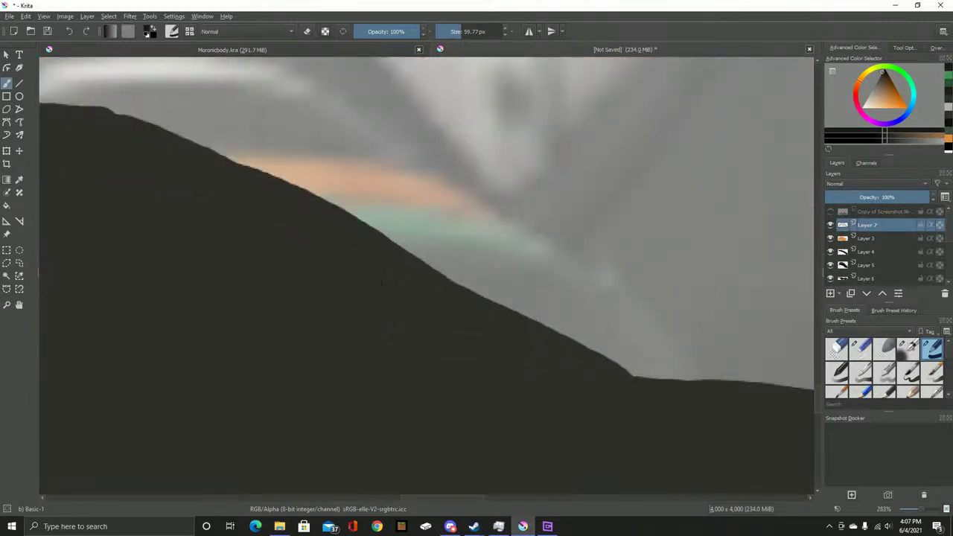
{"action": "key", "text": "Insert"}
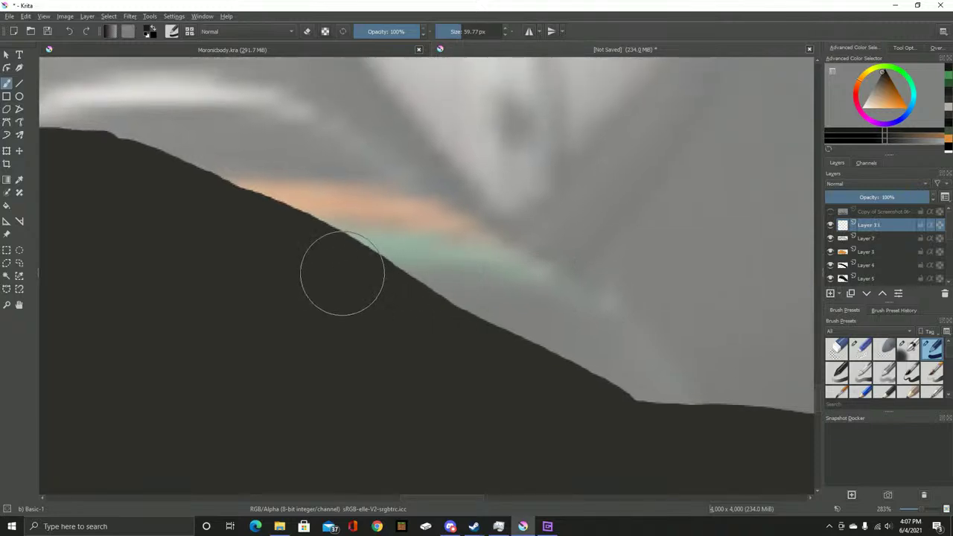
{"action": "scroll", "coordinate": [353, 253], "scroll_direction": "down", "scroll_amount": 1}
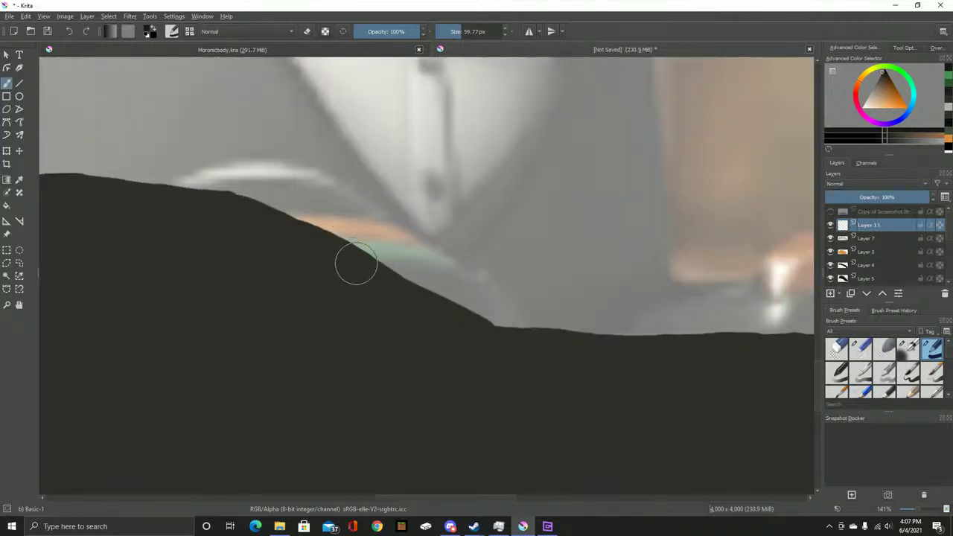
{"action": "mouse_move", "coordinate": [352, 262]}
{"action": "left_mouse_down"}
{"action": "mouse_move", "coordinate": [387, 255]}
{"action": "mouse_move", "coordinate": [453, 273]}
{"action": "mouse_move", "coordinate": [471, 286]}
{"action": "mouse_move", "coordinate": [493, 350]}
{"action": "left_mouse_up"}
Toggle the reference screenshot repeatedly to check the dark strokes against it
{"action": "left_click", "coordinate": [829, 211]}
{"action": "left_click", "coordinate": [830, 211]}
{"action": "left_click", "coordinate": [830, 212]}
{"action": "left_click", "coordinate": [830, 211]}
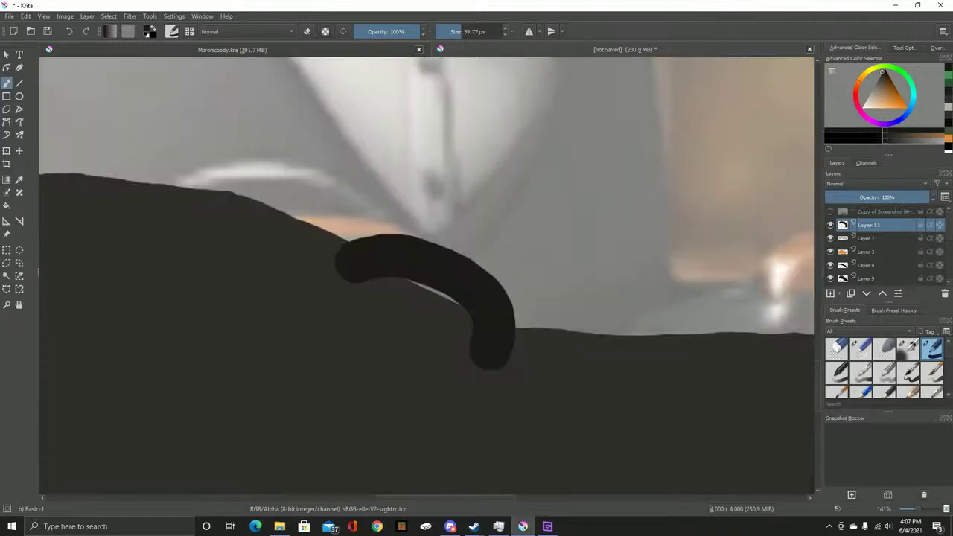
{"action": "left_click", "coordinate": [829, 211]}
{"action": "left_click", "coordinate": [830, 211]}
{"action": "scroll", "coordinate": [773, 253], "scroll_direction": "right", "scroll_amount": 3}
{"action": "left_click", "coordinate": [829, 211]}
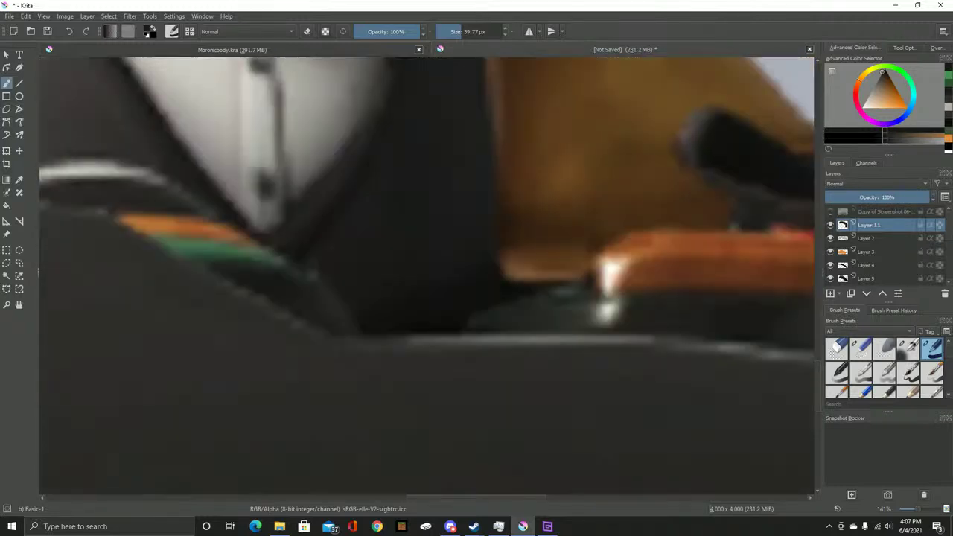
{"action": "left_click", "coordinate": [830, 211]}
Thicken and smooth the near-black contour along the mech's top edge, then add an empty layer
{"action": "mouse_move", "coordinate": [298, 323]}
{"action": "left_mouse_down"}
{"action": "mouse_move", "coordinate": [333, 310]}
{"action": "mouse_move", "coordinate": [454, 306]}
{"action": "mouse_move", "coordinate": [581, 310]}
{"action": "mouse_move", "coordinate": [648, 325]}
{"action": "mouse_move", "coordinate": [640, 280]}
{"action": "mouse_move", "coordinate": [607, 300]}
{"action": "mouse_move", "coordinate": [455, 293]}
{"action": "mouse_move", "coordinate": [320, 321]}
{"action": "left_mouse_up"}
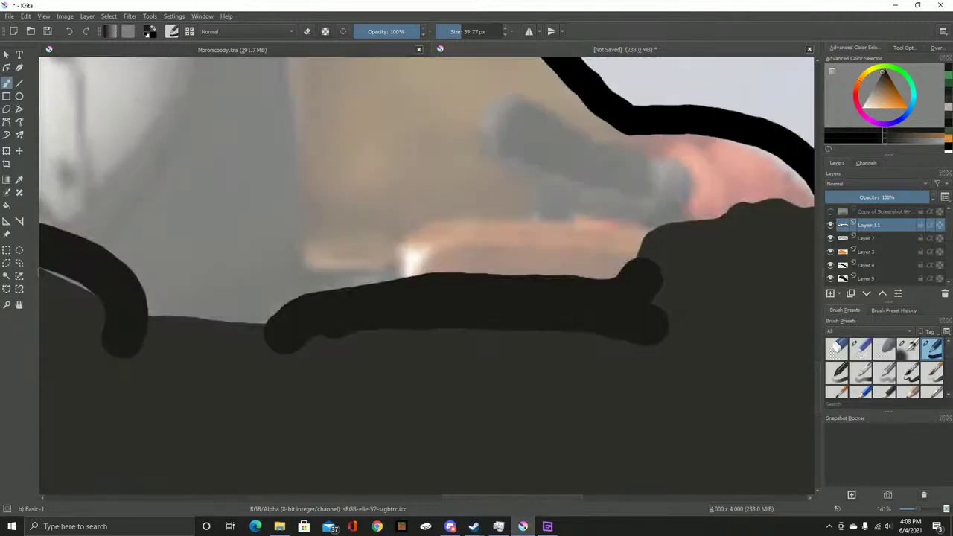
{"action": "mouse_move", "coordinate": [398, 313]}
{"action": "left_mouse_down"}
{"action": "mouse_move", "coordinate": [383, 283]}
{"action": "mouse_move", "coordinate": [330, 303]}
{"action": "mouse_move", "coordinate": [327, 314]}
{"action": "left_mouse_up"}
{"action": "left_click_drag", "start_coordinate": [413, 332], "coordinate": [665, 354]}
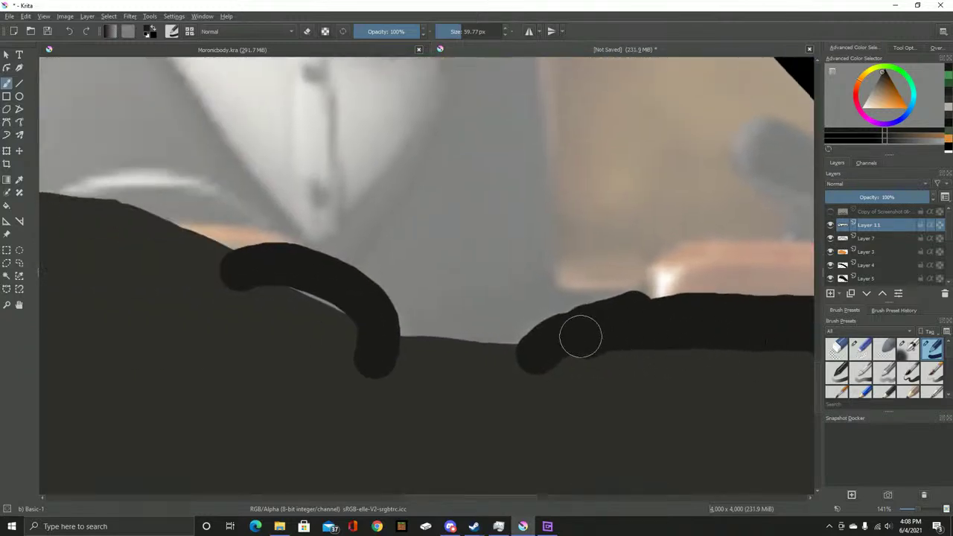
{"action": "left_click_drag", "start_coordinate": [578, 324], "coordinate": [588, 320]}
{"action": "key", "text": "Insert"}
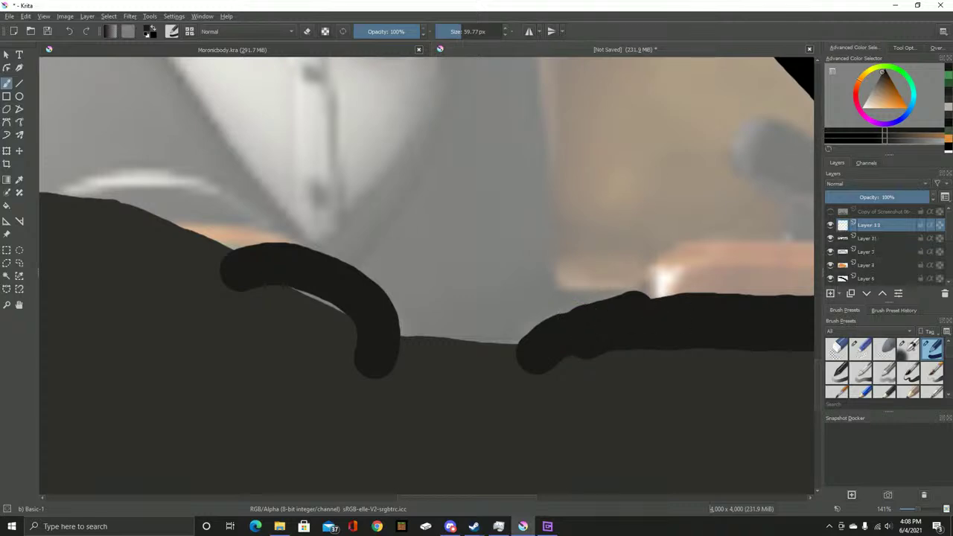
Sample orange from the reference and paint bands above both dark strokes, placed below the black layer
{"action": "left_click", "coordinate": [830, 211]}
{"action": "left_click", "coordinate": [19, 179]}
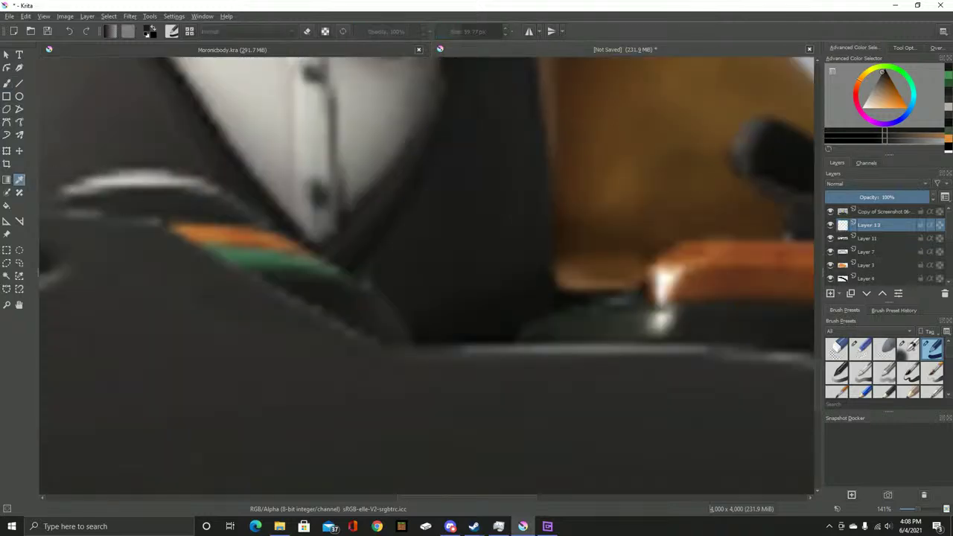
{"action": "key", "text": "b"}
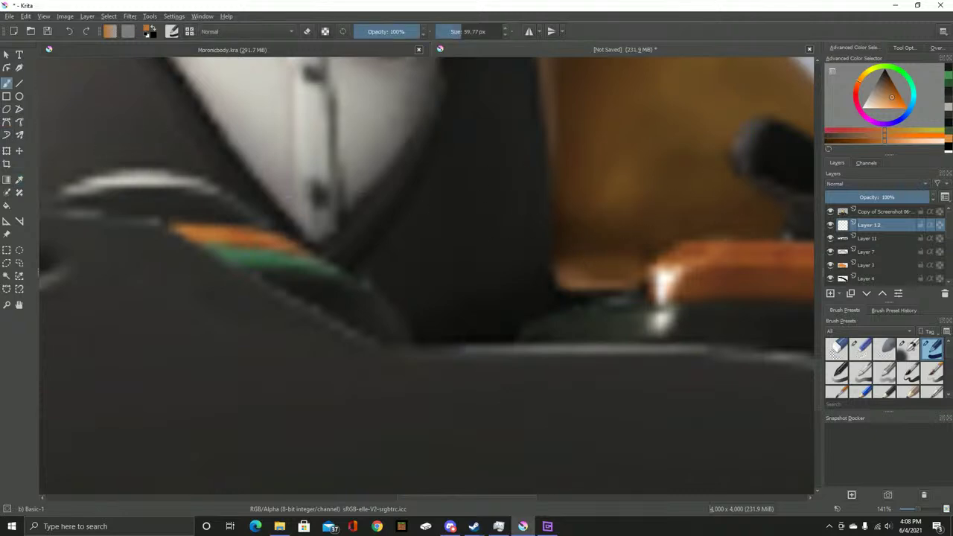
{"action": "left_click", "coordinate": [830, 211]}
{"action": "mouse_move", "coordinate": [179, 247]}
{"action": "left_mouse_down"}
{"action": "mouse_move", "coordinate": [285, 256]}
{"action": "mouse_move", "coordinate": [198, 241]}
{"action": "mouse_move", "coordinate": [146, 252]}
{"action": "left_mouse_up"}
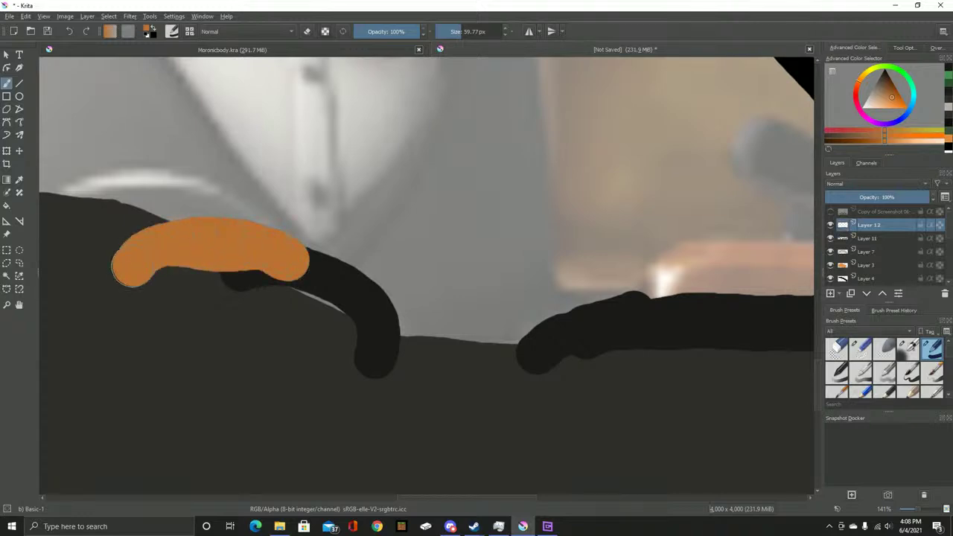
{"action": "mouse_move", "coordinate": [670, 312]}
{"action": "left_mouse_down"}
{"action": "mouse_move", "coordinate": [420, 277]}
{"action": "mouse_move", "coordinate": [435, 263]}
{"action": "mouse_move", "coordinate": [506, 256]}
{"action": "mouse_move", "coordinate": [632, 261]}
{"action": "mouse_move", "coordinate": [649, 297]}
{"action": "left_mouse_up"}
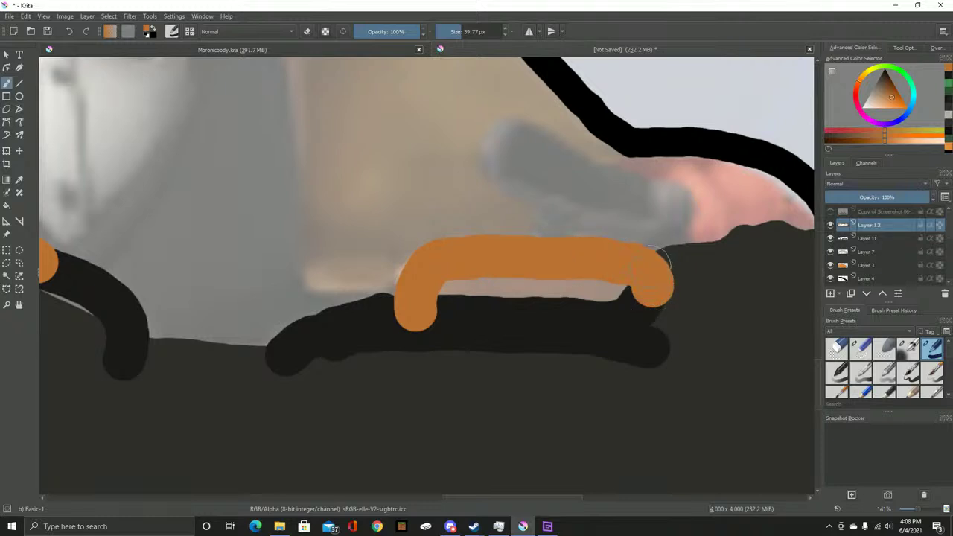
{"action": "mouse_move", "coordinate": [640, 297]}
{"action": "left_mouse_down"}
{"action": "mouse_move", "coordinate": [589, 304]}
{"action": "mouse_move", "coordinate": [443, 292]}
{"action": "left_mouse_up"}
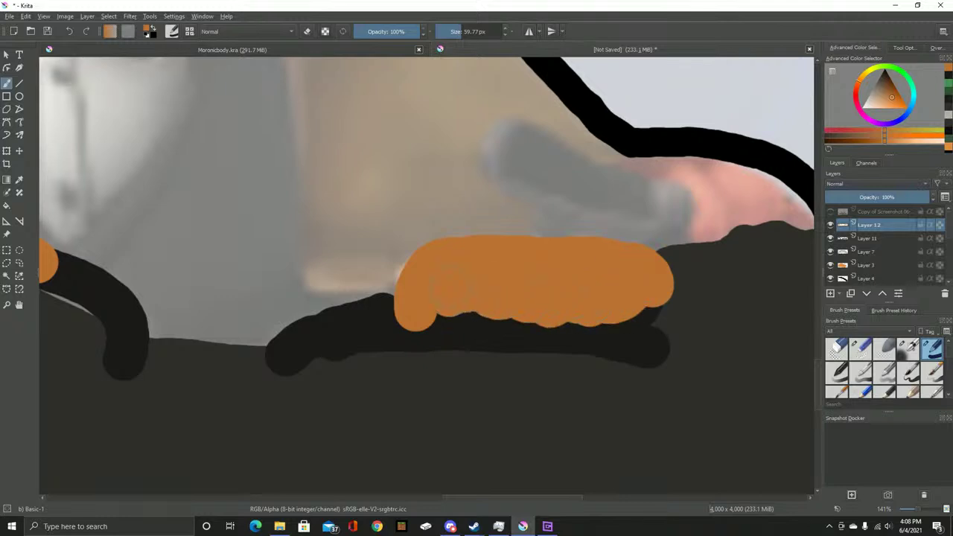
{"action": "key", "text": "ctrl+Page_Down"}
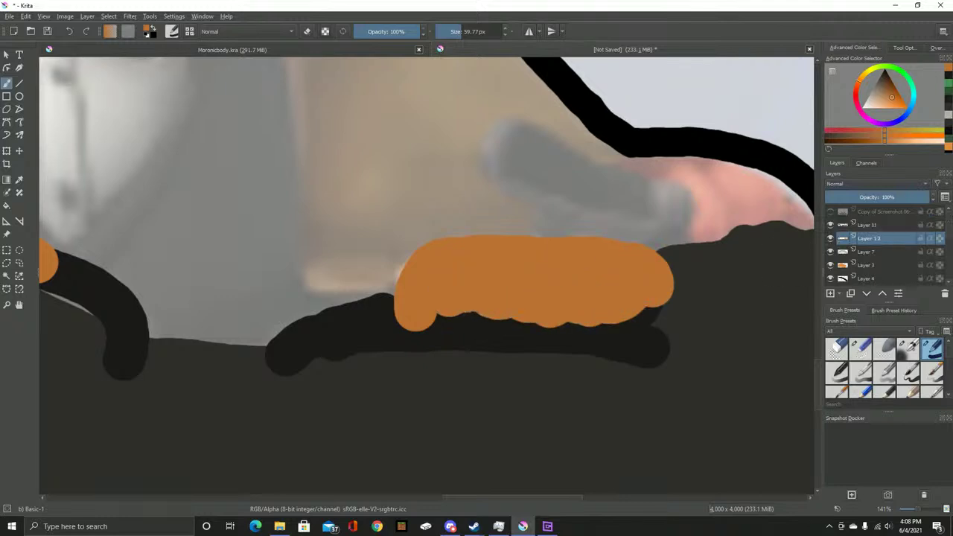
Paint black over the grey sliver under the arc on a new touch-up layer
{"action": "key", "text": "1"}
{"action": "key", "text": "minus"}
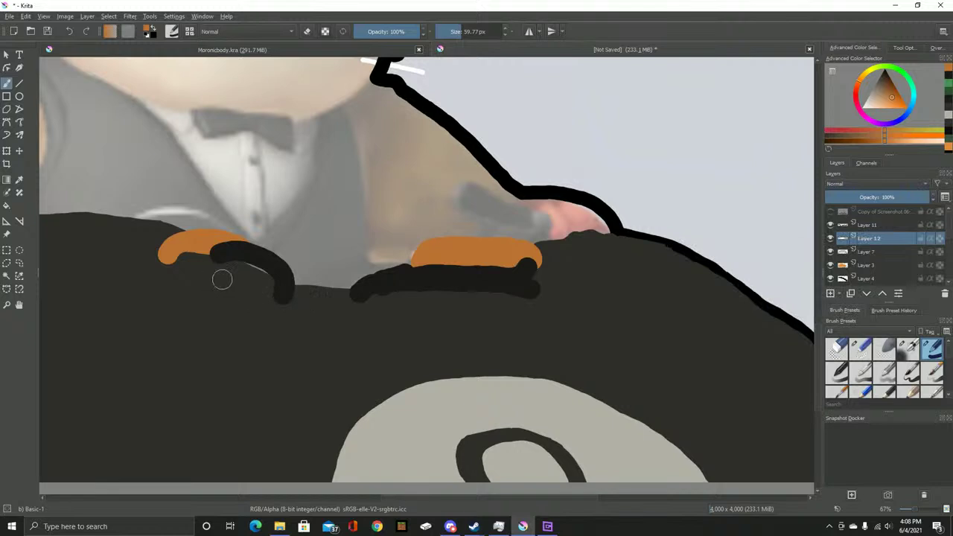
{"action": "scroll", "coordinate": [201, 268], "scroll_direction": "up", "scroll_amount": 3}
{"action": "left_click_drag", "start_coordinate": [191, 260], "coordinate": [451, 304]}
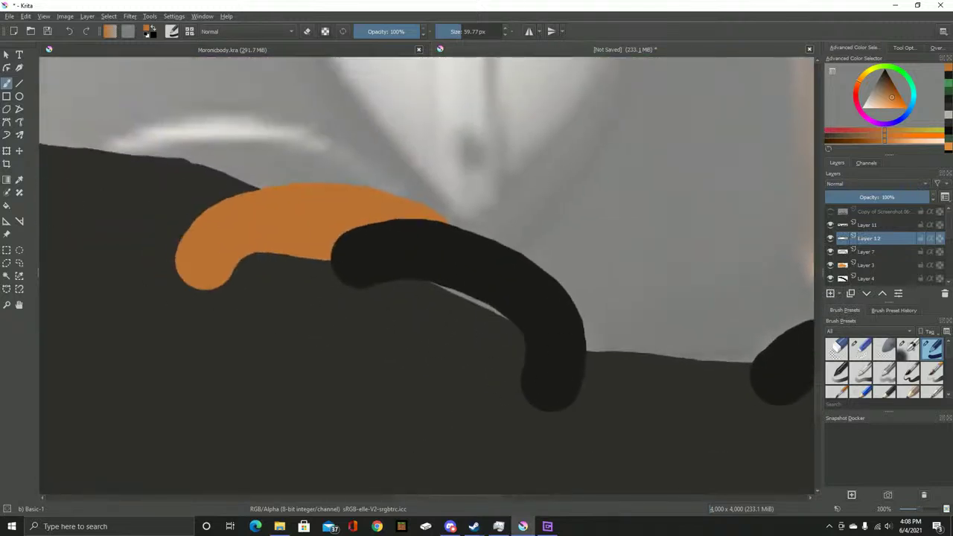
{"action": "key", "text": "d"}
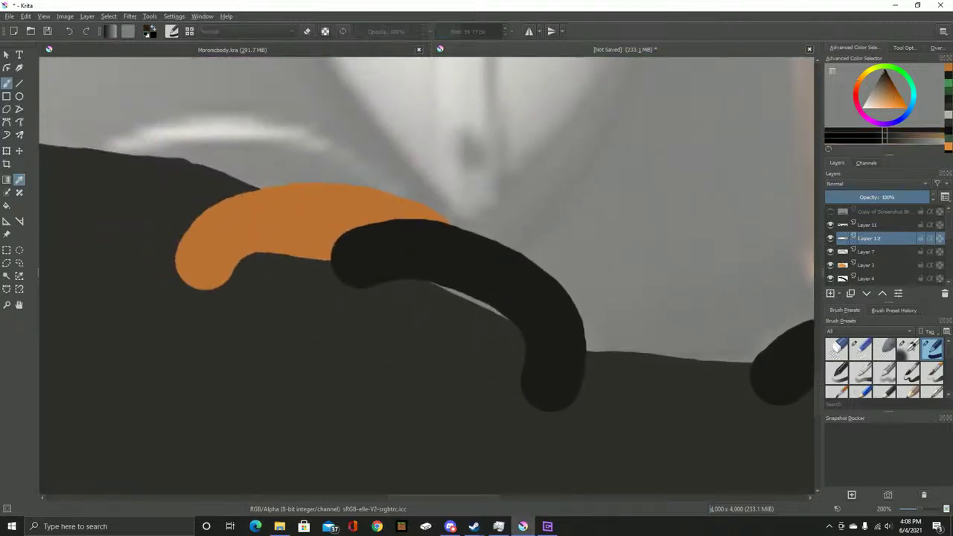
{"action": "mouse_move", "coordinate": [384, 271]}
{"action": "left_mouse_down"}
{"action": "mouse_move", "coordinate": [421, 278]}
{"action": "mouse_move", "coordinate": [514, 328]}
{"action": "left_mouse_up"}
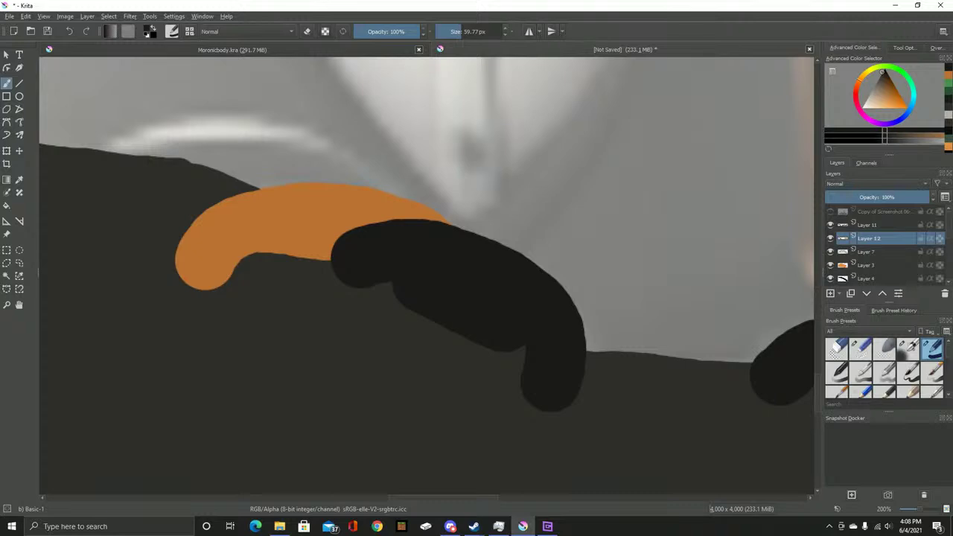
{"action": "key", "text": "ctrl+z"}
{"action": "key", "text": "Page_Up"}
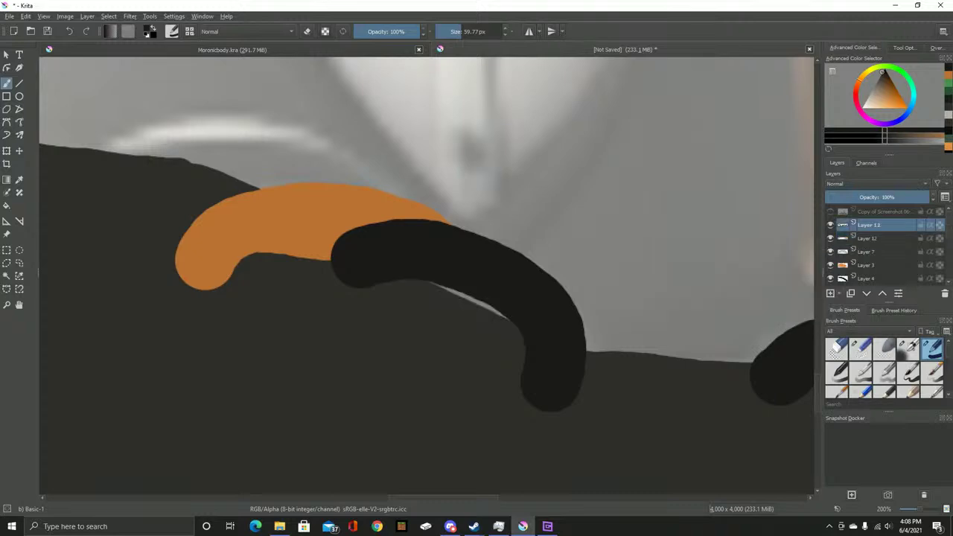
{"action": "mouse_move", "coordinate": [425, 273]}
{"action": "left_mouse_down"}
{"action": "mouse_move", "coordinate": [527, 314]}
{"action": "mouse_move", "coordinate": [570, 348]}
{"action": "left_mouse_up"}
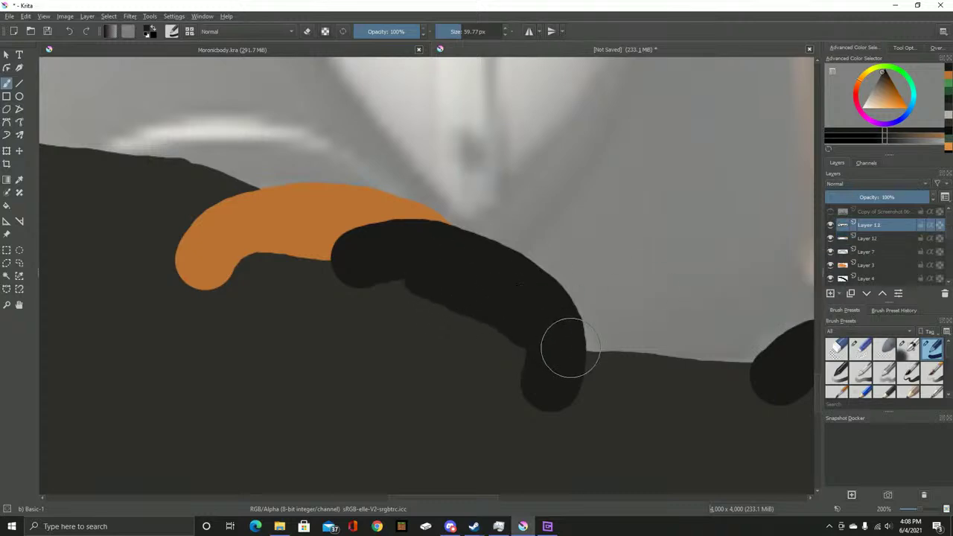
{"action": "key", "text": "shift+Page_Down"}
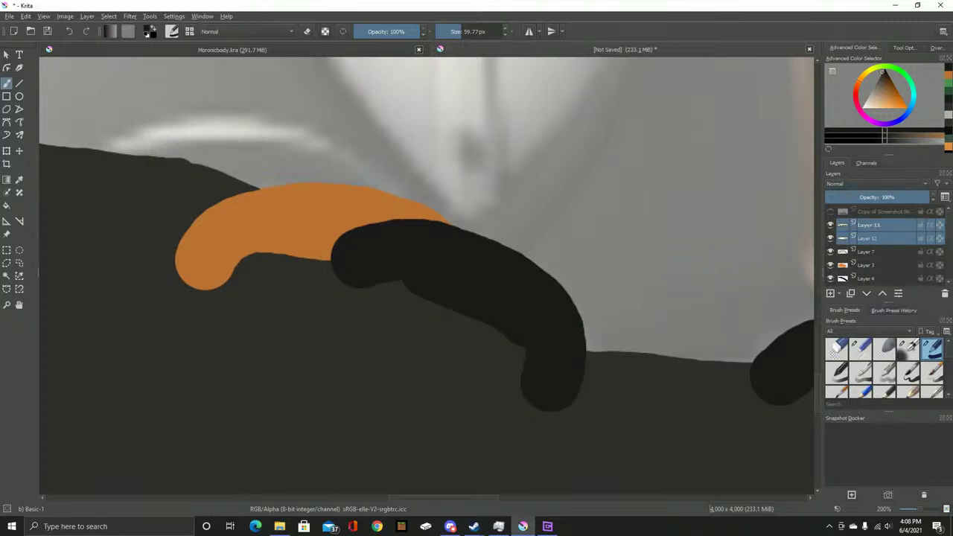
Merge the orange and black stroke layers together, undoing a stray black dab
{"action": "right_click", "coordinate": [867, 226]}
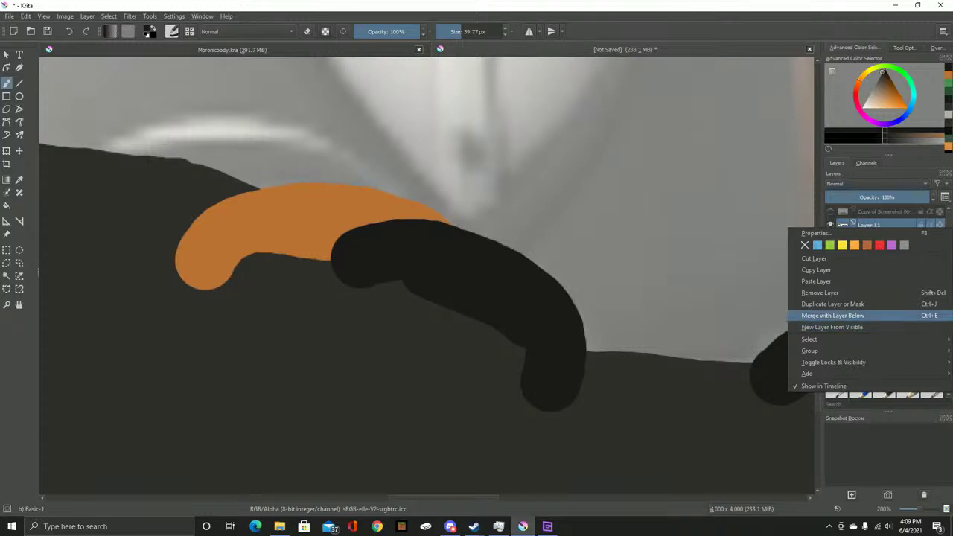
{"action": "left_click", "coordinate": [832, 315]}
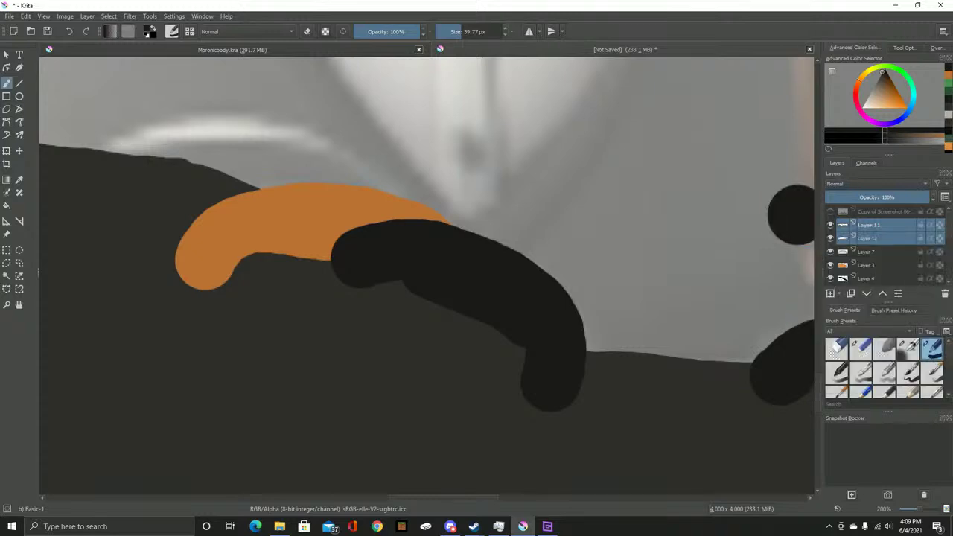
{"action": "key", "text": "ctrl+z"}
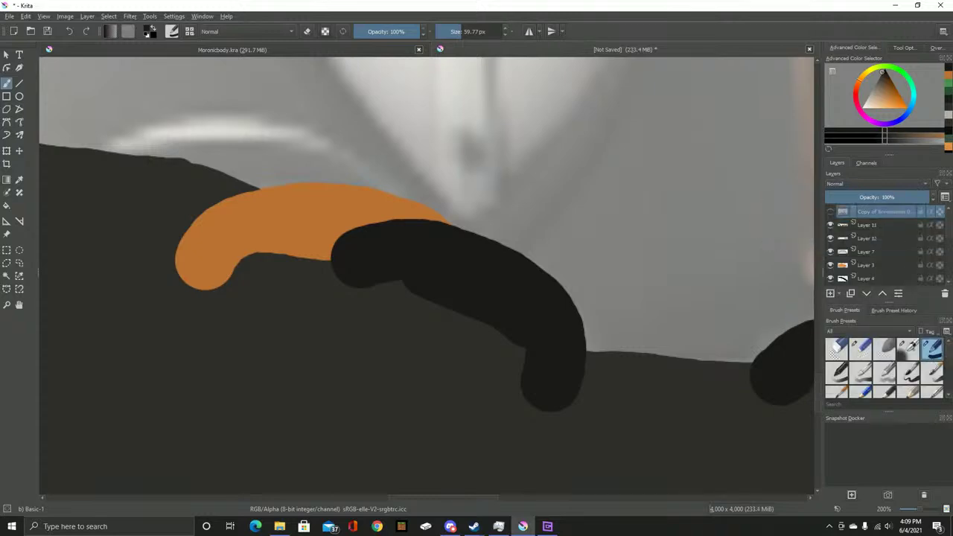
{"action": "right_click", "coordinate": [863, 225]}
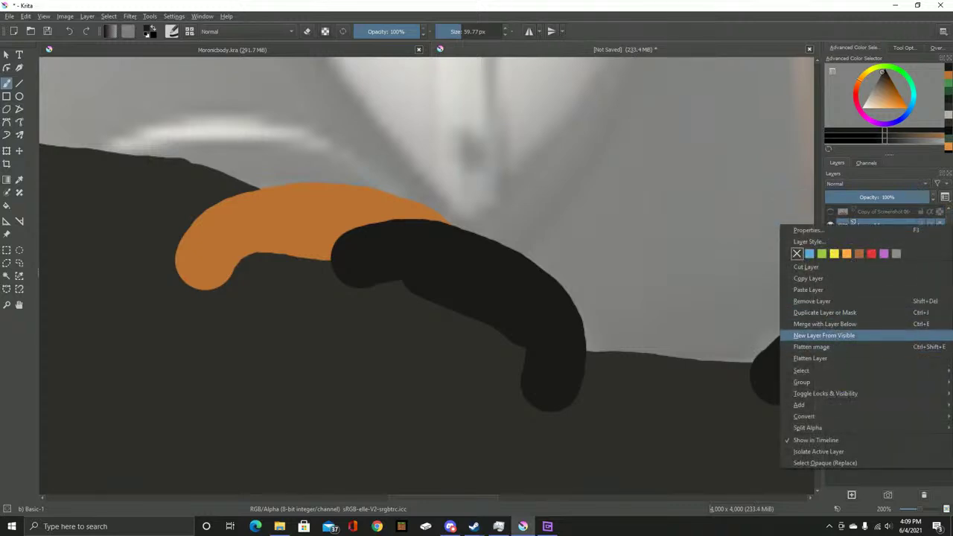
{"action": "left_click", "coordinate": [824, 324]}
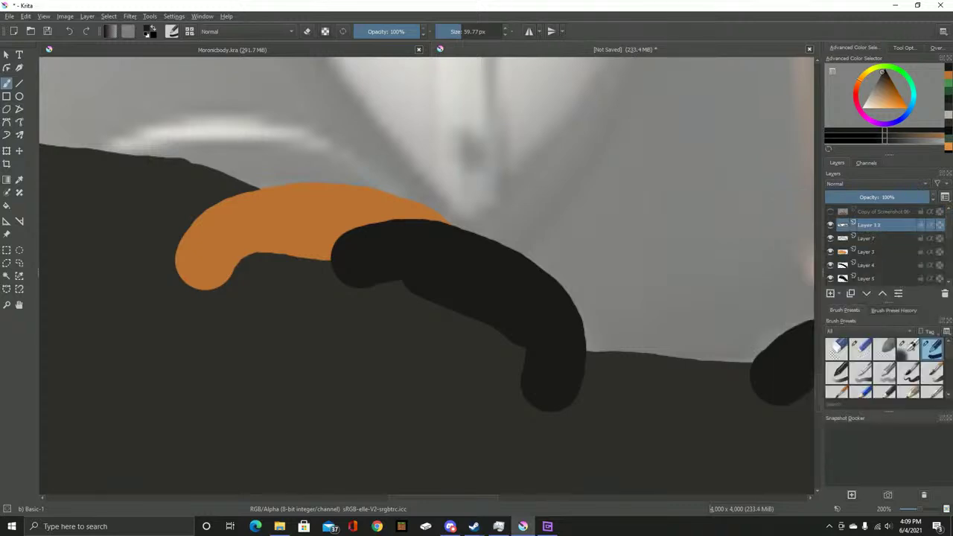
Move the merged layer down the stack below the dark body layers
{"action": "scroll", "coordinate": [864, 253], "scroll_direction": "down", "scroll_amount": 1}
{"action": "key", "text": "ctrl+Page_Down"}
{"action": "key", "text": "ctrl+Page_Down"}
{"action": "key", "text": "ctrl+Page_Down"}
{"action": "key", "text": "ctrl+Page_Down"}
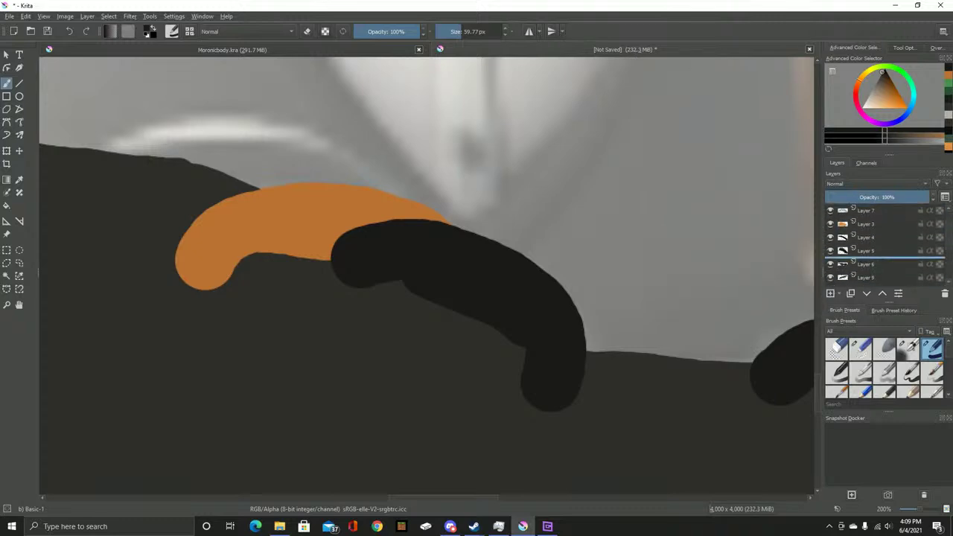
{"action": "scroll", "coordinate": [882, 246], "scroll_direction": "down", "scroll_amount": 2}
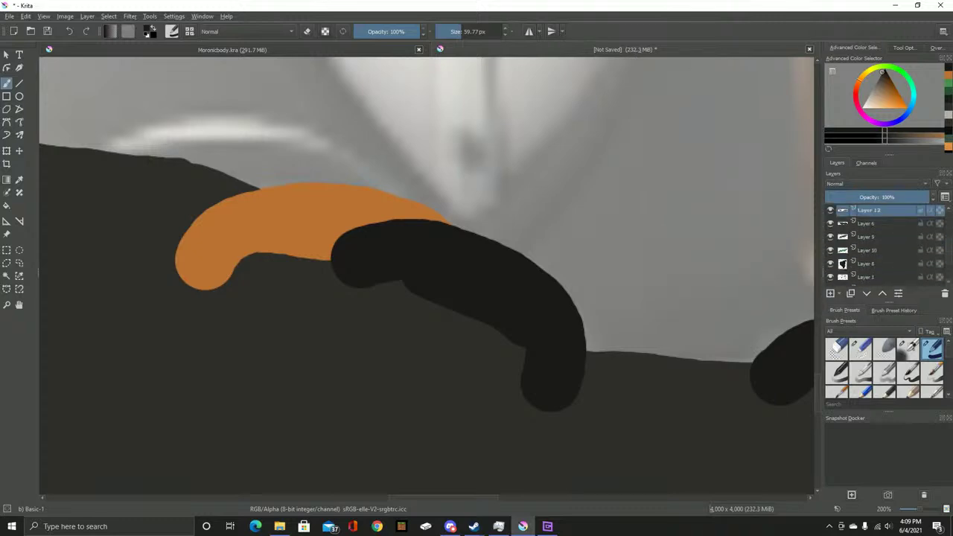
{"action": "key", "text": "ctrl+Page_Down"}
{"action": "key", "text": "ctrl+Page_Down"}
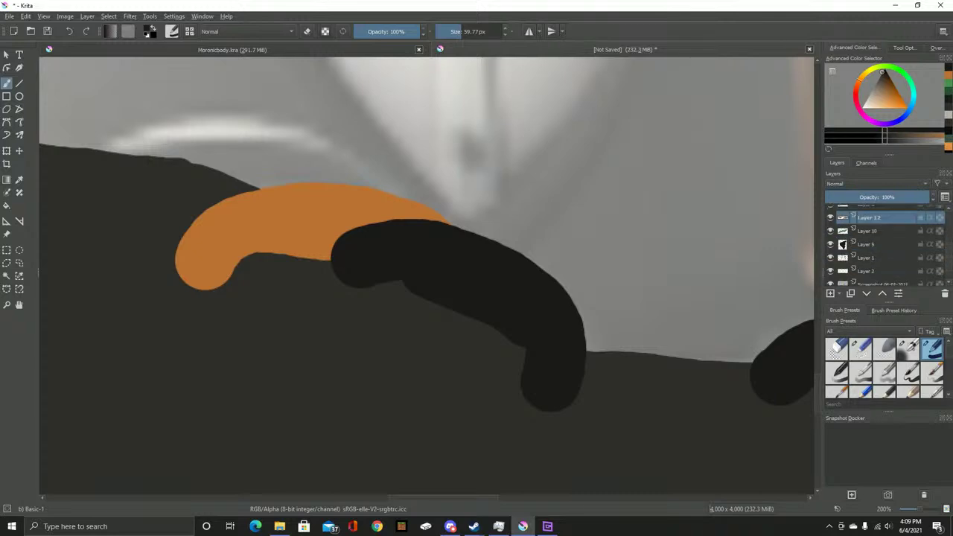
{"action": "scroll", "coordinate": [885, 245], "scroll_direction": "up", "scroll_amount": 1}
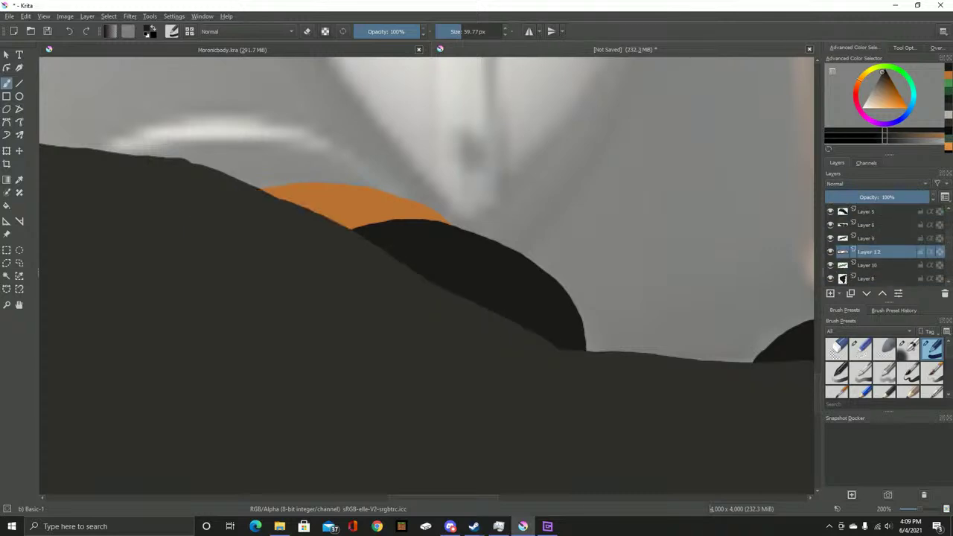
Toggle Layer 9 and its neighbour's visibility to compare the overlay
{"action": "scroll", "coordinate": [426, 278], "scroll_direction": "down", "scroll_amount": 5}
{"action": "left_click", "coordinate": [830, 238]}
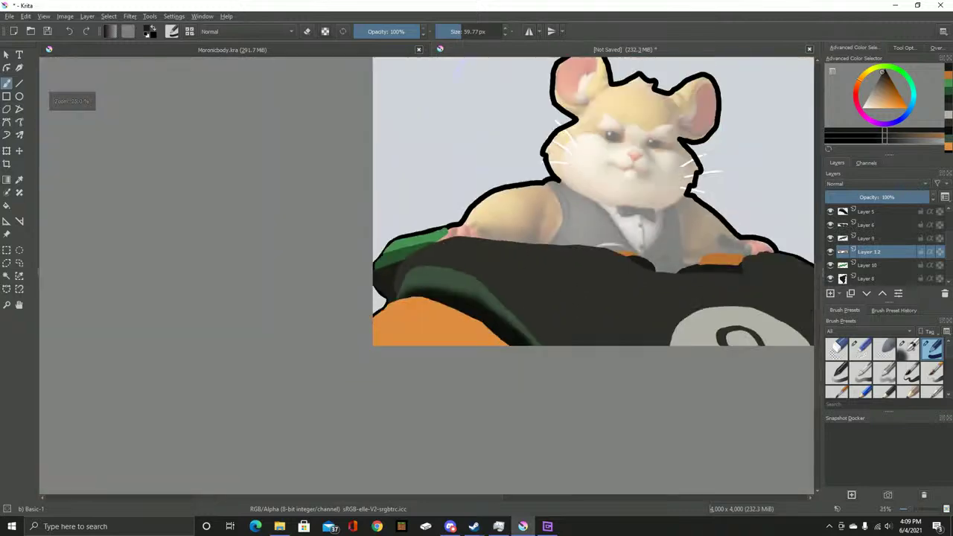
{"action": "left_click", "coordinate": [830, 237]}
{"action": "left_click", "coordinate": [830, 238]}
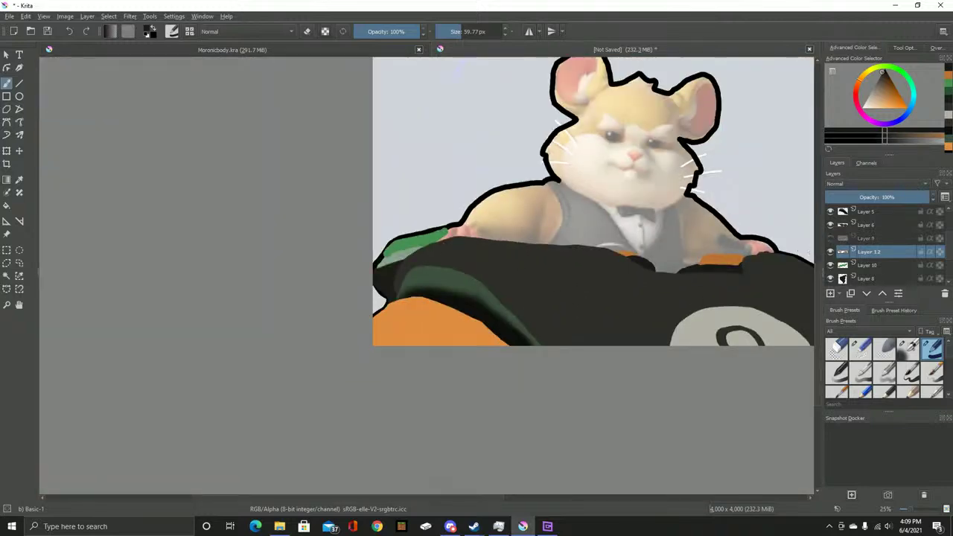
{"action": "left_click", "coordinate": [830, 237]}
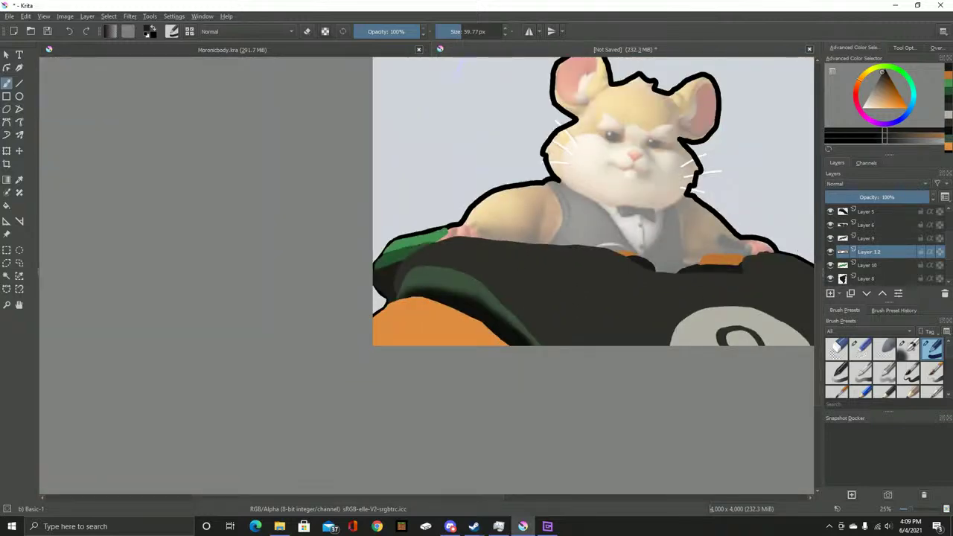
{"action": "left_click", "coordinate": [830, 224]}
{"action": "left_click", "coordinate": [830, 224]}
{"action": "left_click", "coordinate": [830, 224]}
{"action": "left_click", "coordinate": [830, 224]}
{"action": "left_click", "coordinate": [829, 237]}
{"action": "left_click", "coordinate": [830, 237]}
Move Layer 9 down, merge it into Layer 10, then merge Layer 10 into Layer 8
{"action": "mouse_move", "coordinate": [867, 238]}
{"action": "left_mouse_down"}
{"action": "mouse_move", "coordinate": [867, 257]}
{"action": "mouse_move", "coordinate": [829, 264]}
{"action": "mouse_move", "coordinate": [830, 252]}
{"action": "left_mouse_up"}
{"action": "right_click", "coordinate": [867, 253]}
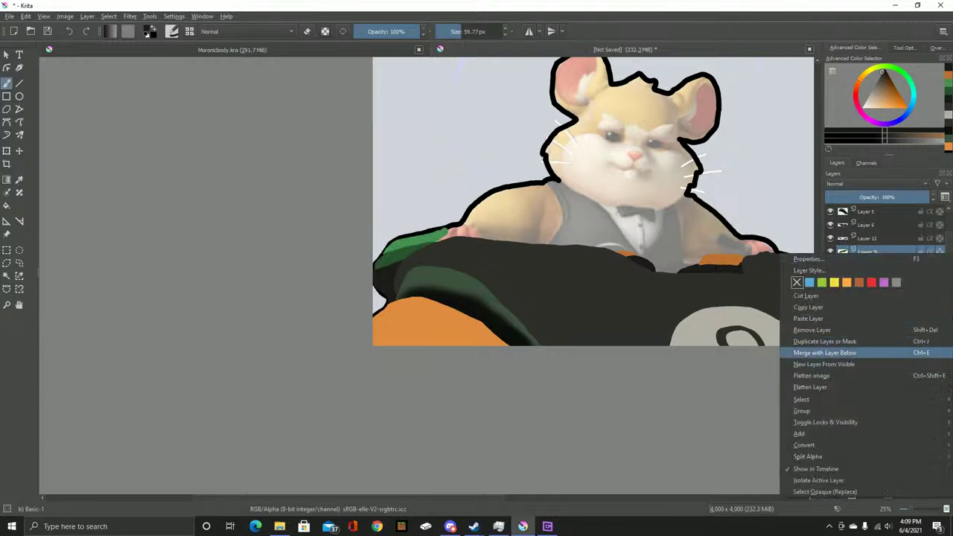
{"action": "key", "text": "Escape"}
{"action": "key", "text": "ctrl+e"}
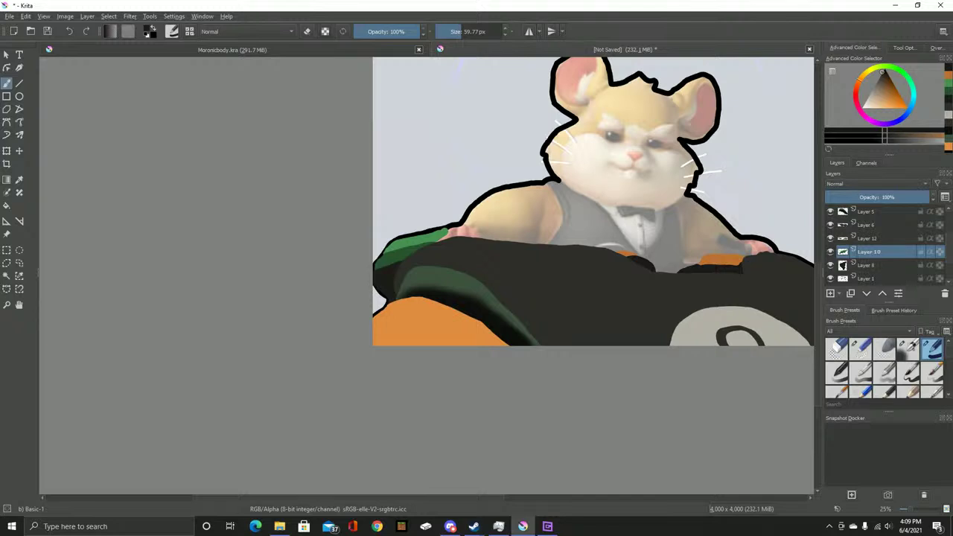
{"action": "right_click", "coordinate": [866, 252]}
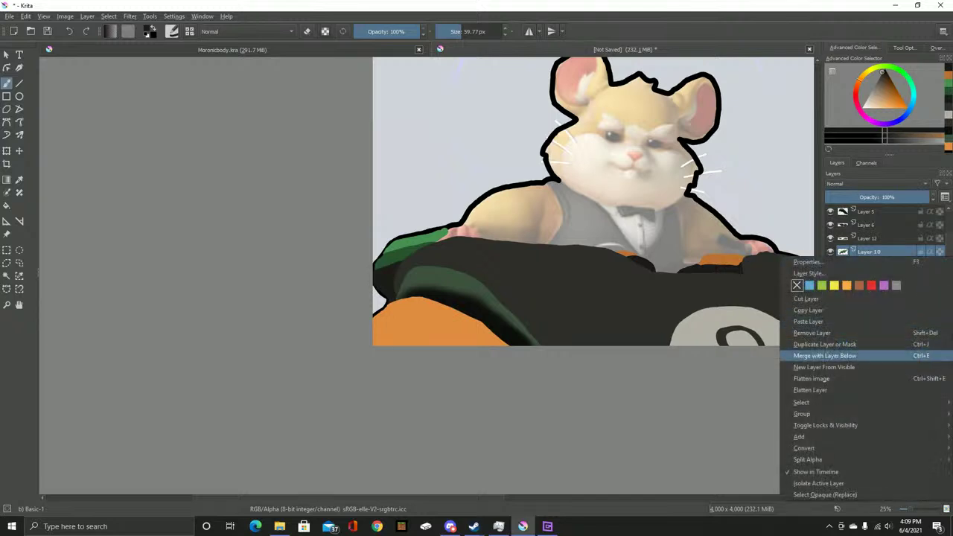
{"action": "left_click", "coordinate": [826, 346]}
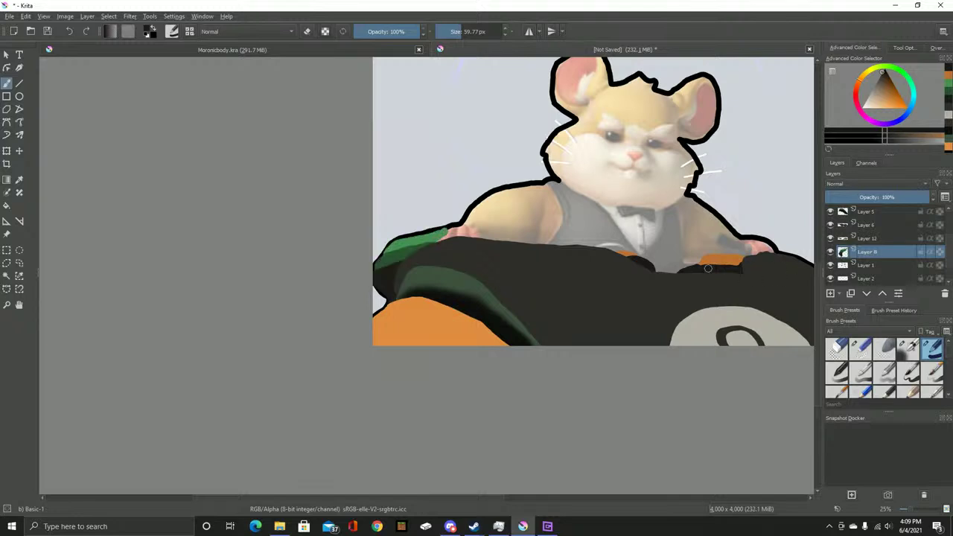
Centre the hamster drawing and make Layer 2 the active layer
{"action": "left_click_drag", "start_coordinate": [750, 267], "coordinate": [602, 265]}
{"action": "scroll", "coordinate": [878, 246], "scroll_direction": "down", "scroll_amount": 2}
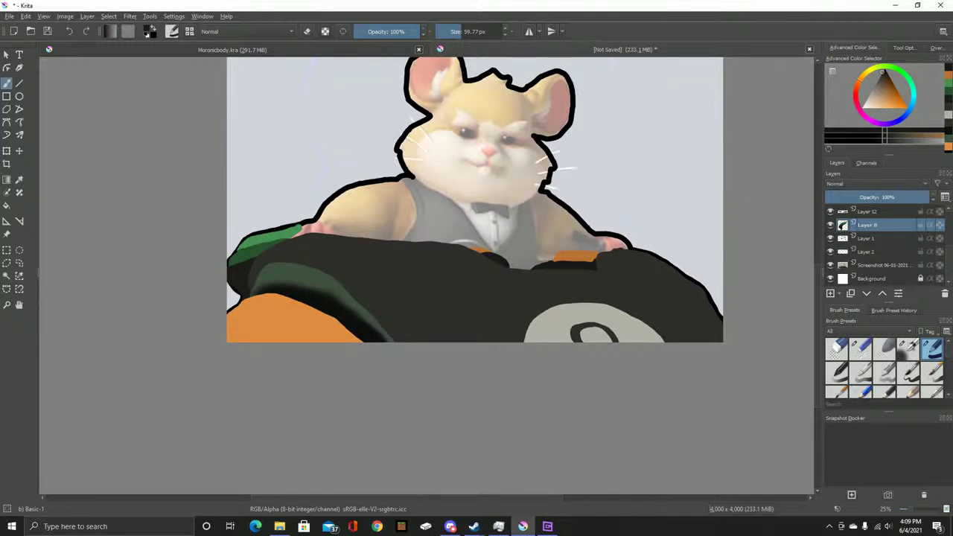
{"action": "left_click", "coordinate": [866, 252]}
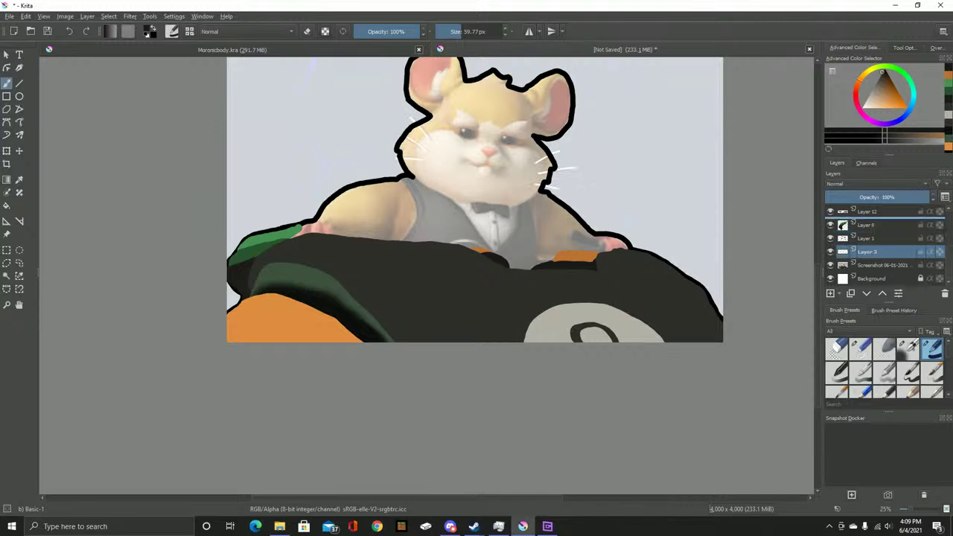
{"action": "scroll", "coordinate": [878, 245], "scroll_direction": "up", "scroll_amount": 3}
{"action": "scroll", "coordinate": [878, 243], "scroll_direction": "up", "scroll_amount": 3}
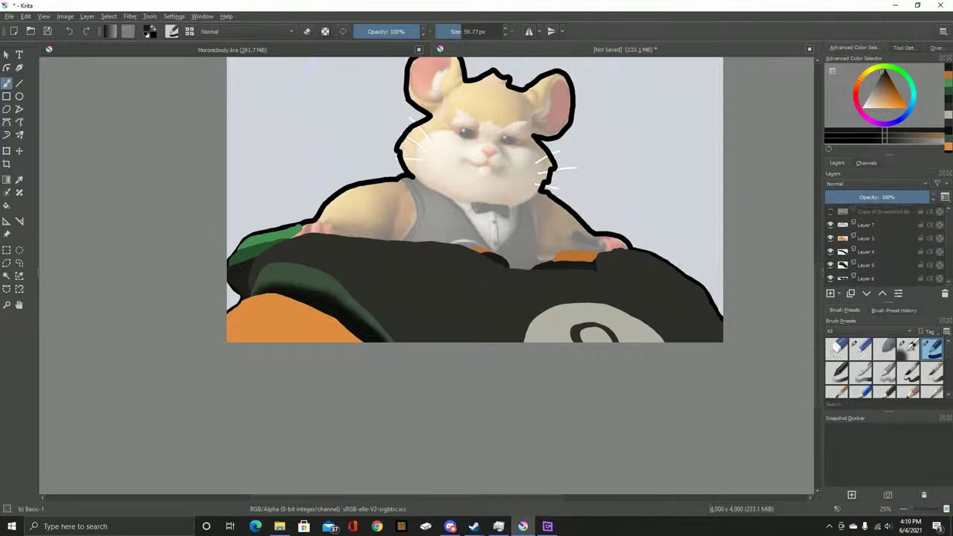
{"action": "scroll", "coordinate": [878, 243], "scroll_direction": "up", "scroll_amount": 1}
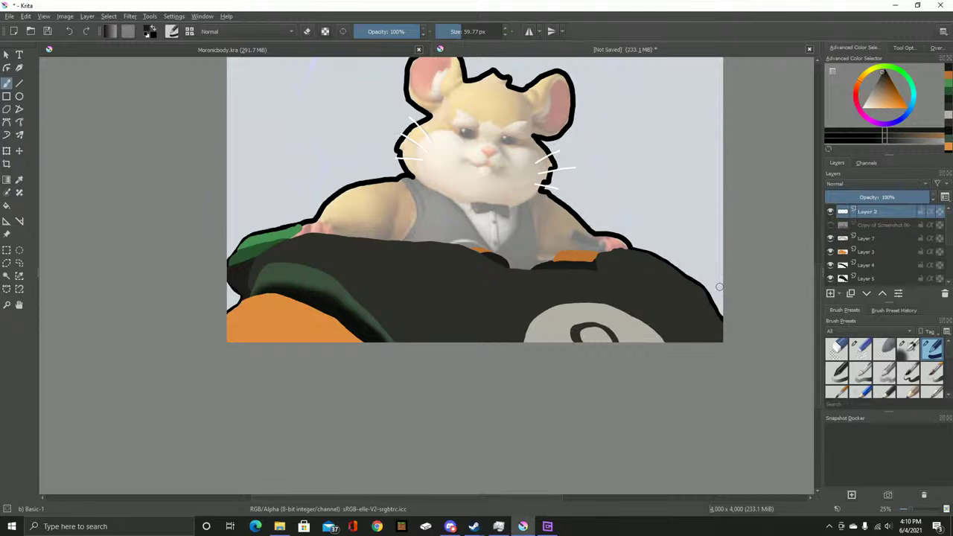
Briefly hide and re-show the reference screenshot to check the line art
{"action": "scroll", "coordinate": [878, 243], "scroll_direction": "down", "scroll_amount": 6}
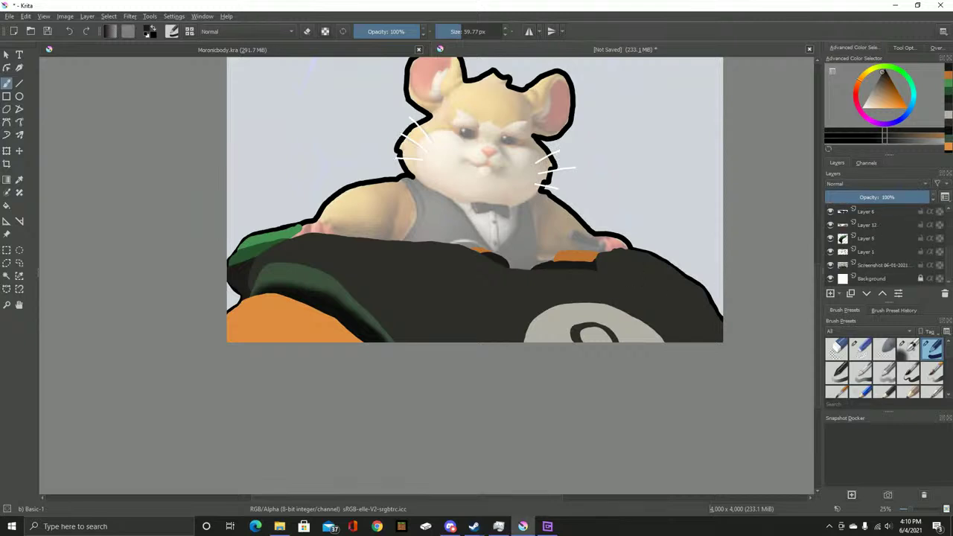
{"action": "left_click", "coordinate": [830, 265]}
{"action": "left_click", "coordinate": [830, 264]}
{"action": "scroll", "coordinate": [329, 213], "scroll_direction": "up", "scroll_amount": 4, "text": "ctrl"}
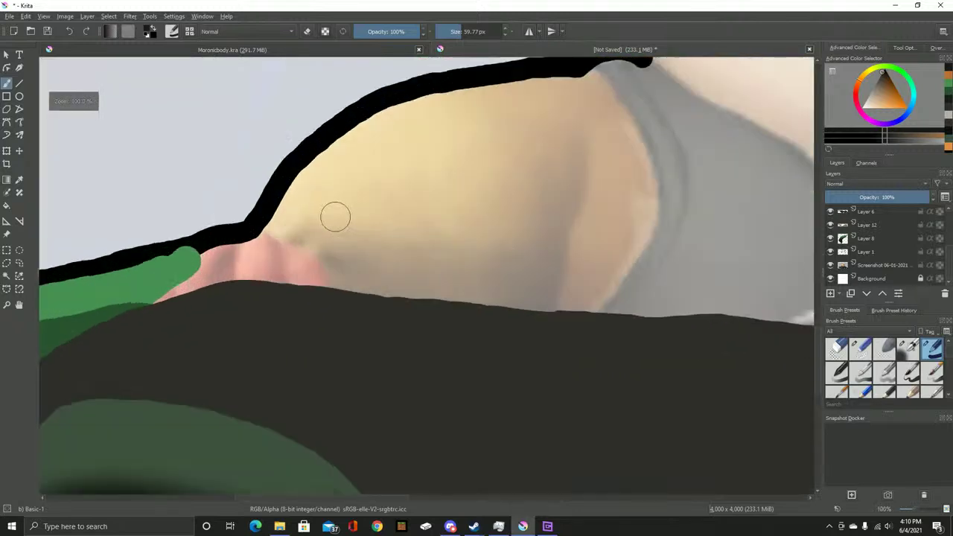
{"action": "scroll", "coordinate": [457, 276], "scroll_direction": "left", "scroll_amount": 2}
{"action": "scroll", "coordinate": [878, 244], "scroll_direction": "up", "scroll_amount": 3}
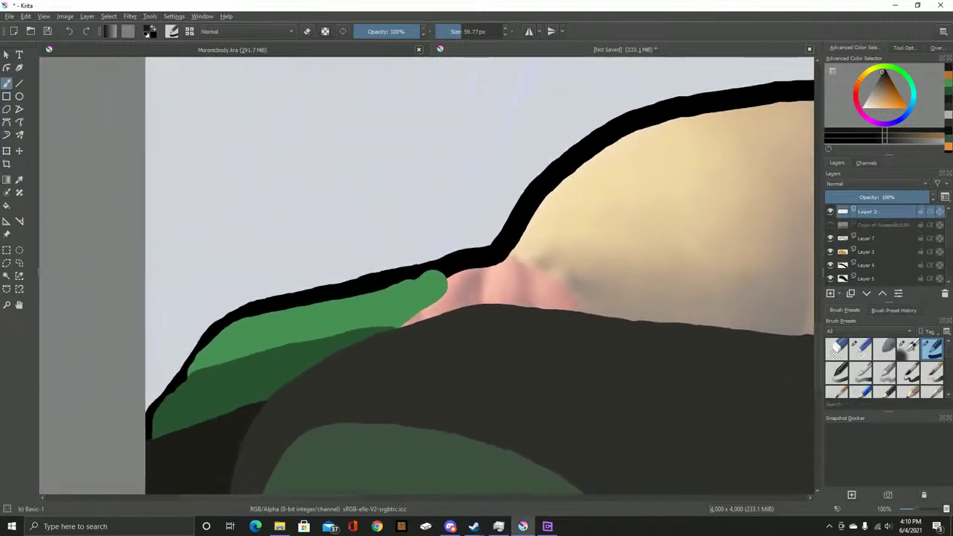
Add an empty Layer 13 above Layer 7 and show Copy of Screenshot for sampling
{"action": "key", "text": "Insert"}
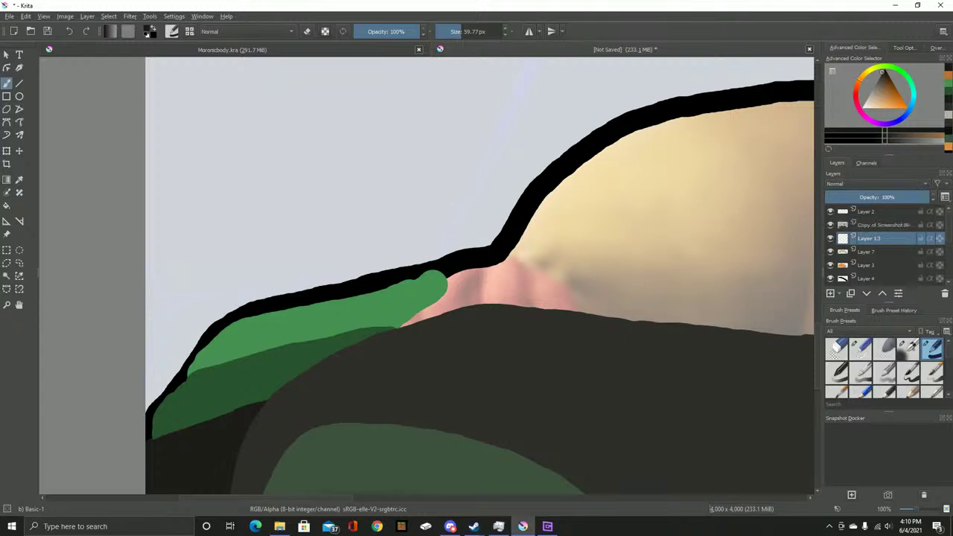
{"action": "left_click", "coordinate": [830, 225]}
{"action": "key", "text": "p"}
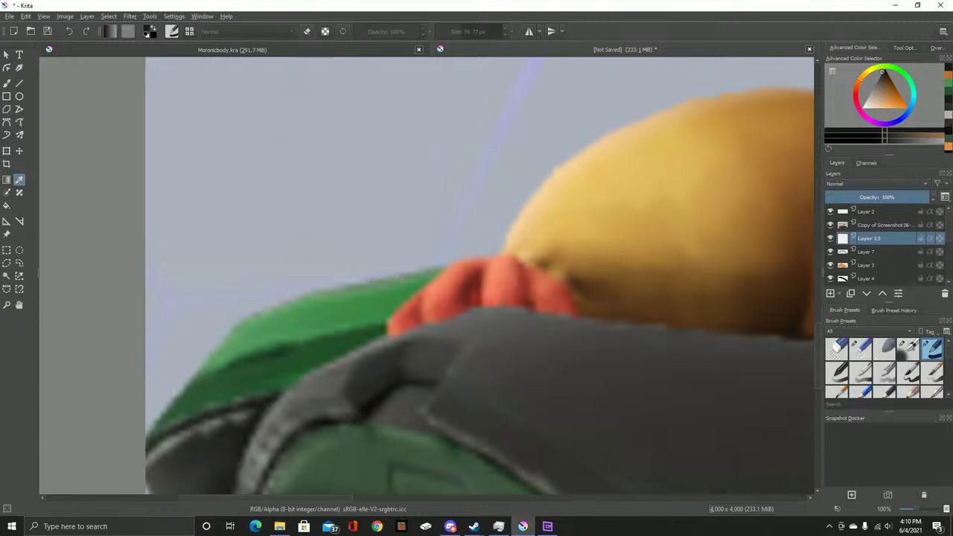
Sample the salmon red from the reference paw and paint a first stroke over the left paw
{"action": "left_click", "coordinate": [483, 287]}
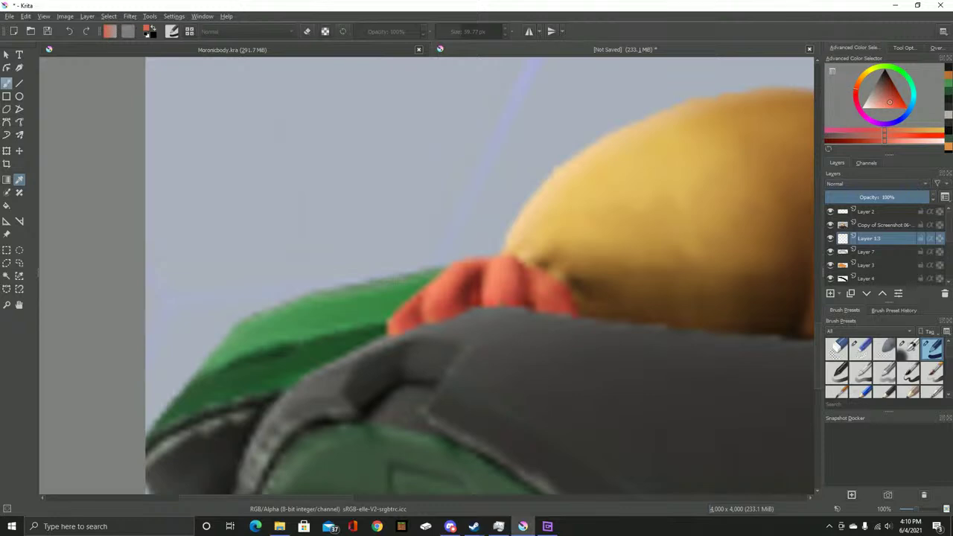
{"action": "key", "text": "b"}
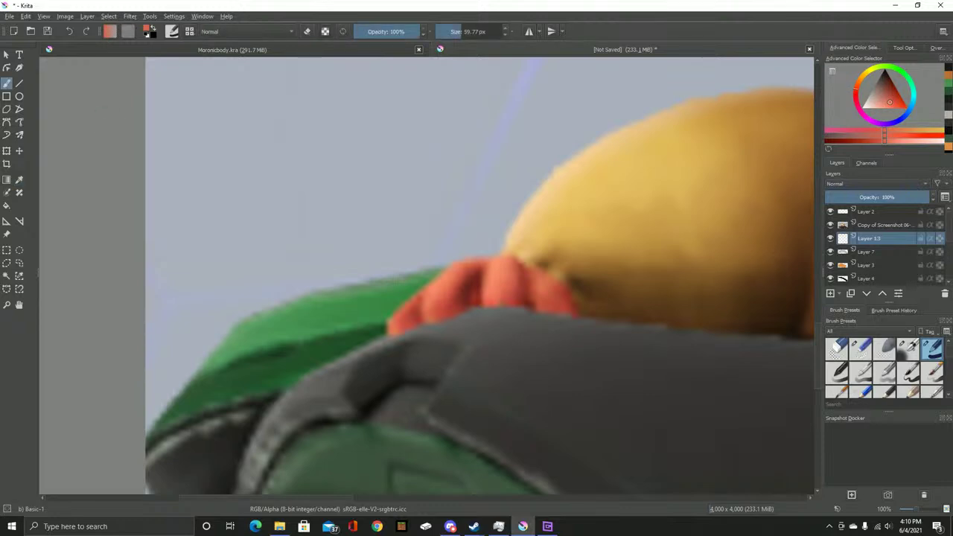
{"action": "left_click", "coordinate": [830, 224]}
{"action": "key", "text": "ctrl+plus"}
{"action": "left_click", "coordinate": [830, 224]}
{"action": "left_click", "coordinate": [829, 224]}
{"action": "mouse_move", "coordinate": [367, 340]}
{"action": "left_mouse_down"}
{"action": "mouse_move", "coordinate": [404, 293]}
{"action": "mouse_move", "coordinate": [458, 256]}
{"action": "mouse_move", "coordinate": [494, 248]}
{"action": "mouse_move", "coordinate": [592, 286]}
{"action": "mouse_move", "coordinate": [604, 314]}
{"action": "left_mouse_up"}
Check the stroke against the reference, keep Layer 13 below it, and fill the left paw red
{"action": "left_click_drag", "start_coordinate": [867, 237], "coordinate": [867, 222]}
{"action": "left_click", "coordinate": [830, 237]}
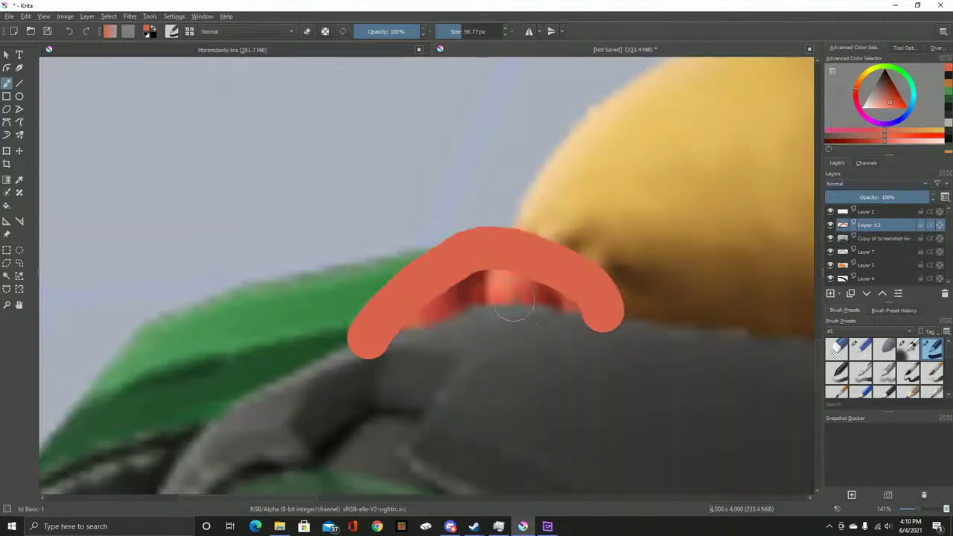
{"action": "key", "text": "ctrl+Page_Down"}
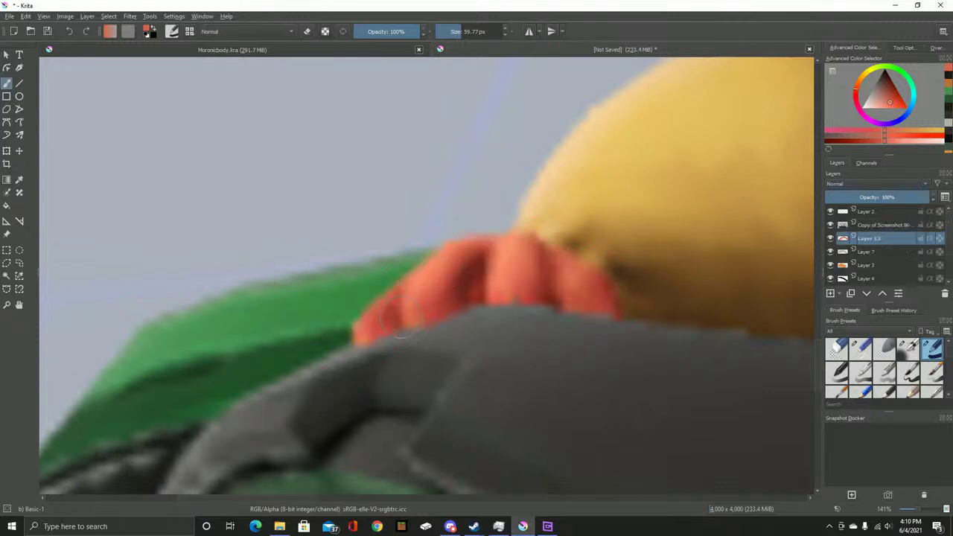
{"action": "scroll", "coordinate": [401, 334], "scroll_direction": "up", "scroll_amount": 2}
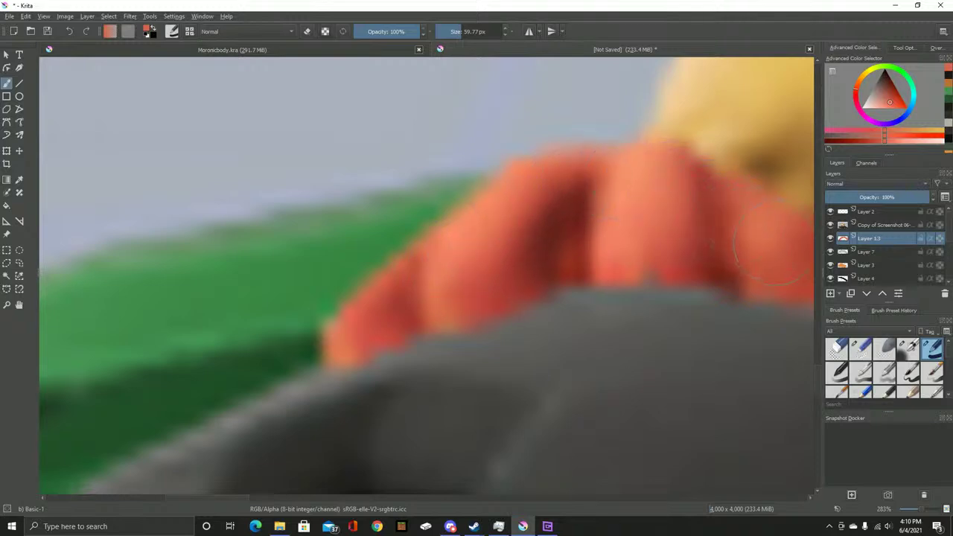
{"action": "left_click_drag", "start_coordinate": [795, 277], "coordinate": [608, 240]}
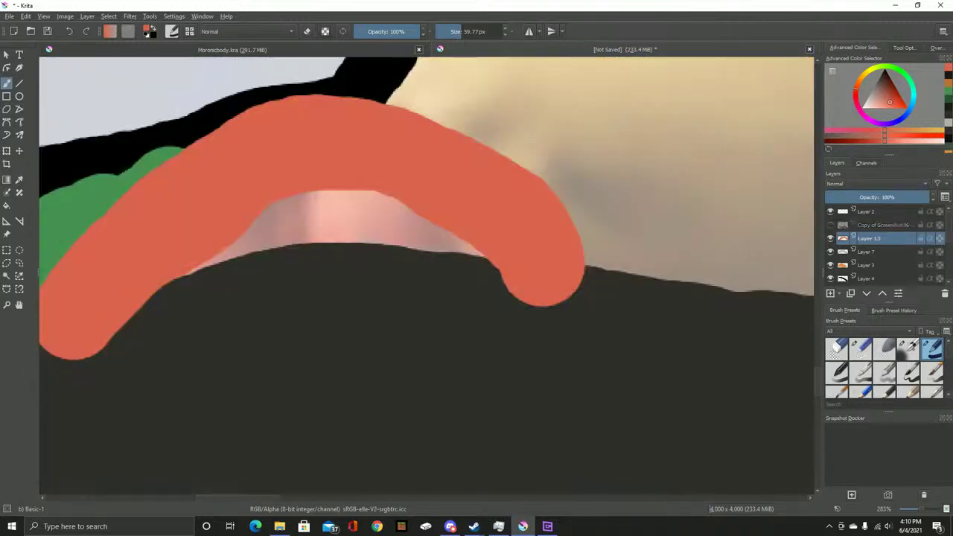
{"action": "mouse_move", "coordinate": [267, 317]}
{"action": "left_mouse_down"}
{"action": "mouse_move", "coordinate": [458, 249]}
{"action": "mouse_move", "coordinate": [609, 253]}
{"action": "mouse_move", "coordinate": [442, 223]}
{"action": "left_mouse_up"}
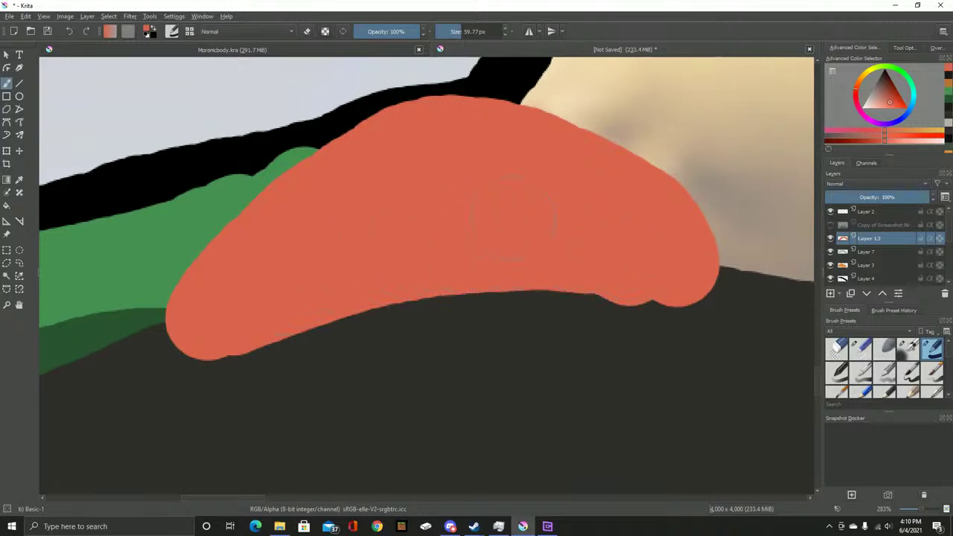
Fill the right paw red up to its outline, including the outline bump
{"action": "scroll", "coordinate": [512, 216], "scroll_direction": "down", "scroll_amount": 6}
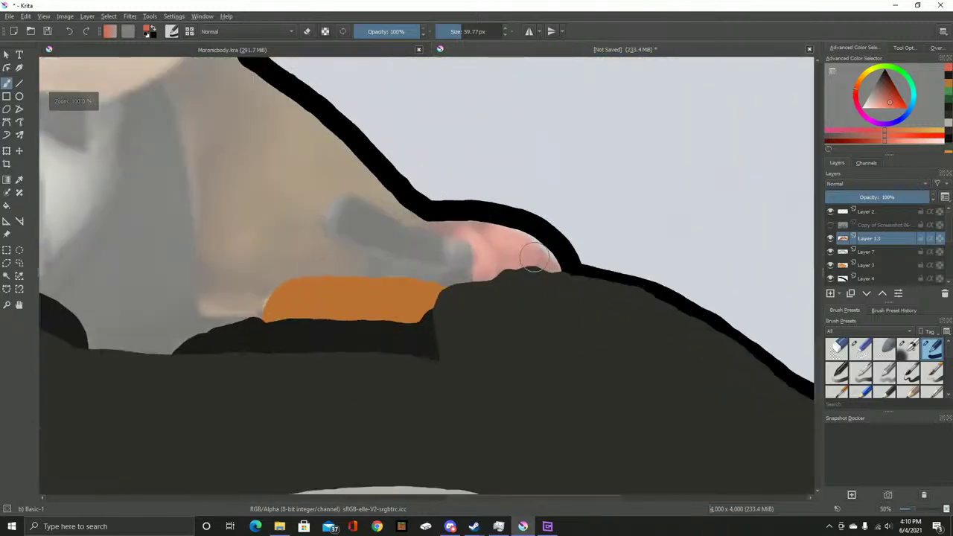
{"action": "scroll", "coordinate": [536, 261], "scroll_direction": "up", "scroll_amount": 6}
{"action": "mouse_move", "coordinate": [343, 153]}
{"action": "left_mouse_down"}
{"action": "mouse_move", "coordinate": [373, 180]}
{"action": "mouse_move", "coordinate": [432, 200]}
{"action": "mouse_move", "coordinate": [473, 238]}
{"action": "mouse_move", "coordinate": [493, 276]}
{"action": "mouse_move", "coordinate": [496, 325]}
{"action": "mouse_move", "coordinate": [477, 402]}
{"action": "mouse_move", "coordinate": [518, 423]}
{"action": "mouse_move", "coordinate": [548, 364]}
{"action": "mouse_move", "coordinate": [471, 176]}
{"action": "mouse_move", "coordinate": [561, 213]}
{"action": "mouse_move", "coordinate": [625, 395]}
{"action": "mouse_move", "coordinate": [625, 288]}
{"action": "mouse_move", "coordinate": [599, 204]}
{"action": "mouse_move", "coordinate": [737, 303]}
{"action": "mouse_move", "coordinate": [797, 386]}
{"action": "mouse_move", "coordinate": [658, 363]}
{"action": "mouse_move", "coordinate": [549, 298]}
{"action": "mouse_move", "coordinate": [502, 298]}
{"action": "mouse_move", "coordinate": [483, 271]}
{"action": "mouse_move", "coordinate": [479, 280]}
{"action": "mouse_move", "coordinate": [551, 364]}
{"action": "left_mouse_up"}
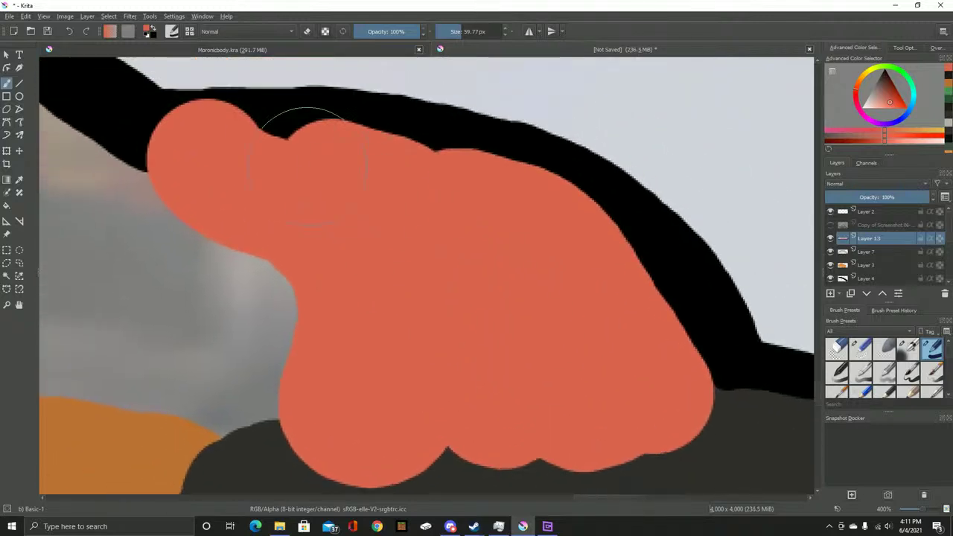
{"action": "left_click", "coordinate": [343, 160]}
{"action": "mouse_move", "coordinate": [342, 160]}
{"action": "left_mouse_down"}
{"action": "mouse_move", "coordinate": [473, 184]}
{"action": "mouse_move", "coordinate": [569, 242]}
{"action": "mouse_move", "coordinate": [640, 380]}
{"action": "mouse_move", "coordinate": [520, 432]}
{"action": "left_mouse_up"}
{"action": "scroll", "coordinate": [521, 431], "scroll_direction": "down", "scroll_amount": 8}
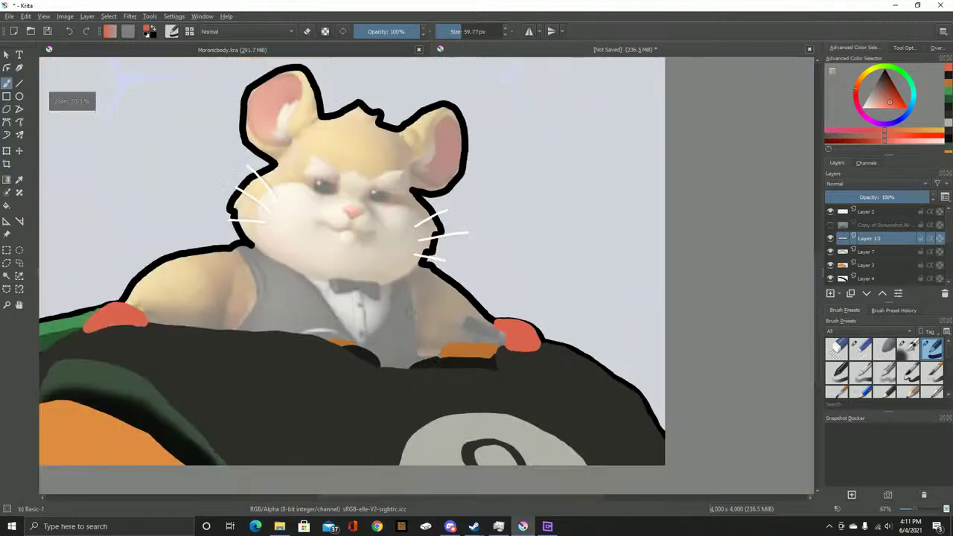
{"action": "left_click_drag", "start_coordinate": [354, 303], "coordinate": [487, 284]}
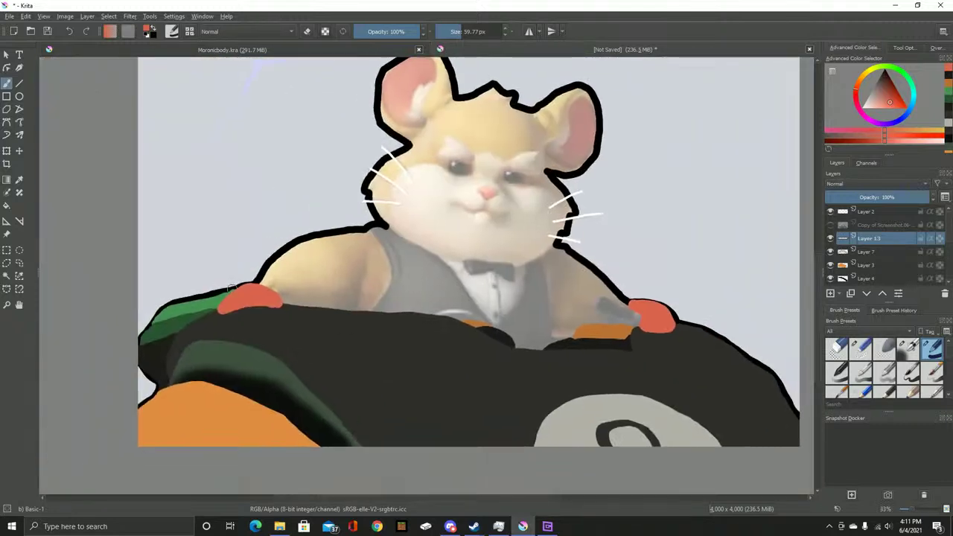
Smooth and fill in the left red paw's lower edge
{"action": "scroll", "coordinate": [232, 288], "scroll_direction": "up", "scroll_amount": 4}
{"action": "scroll", "coordinate": [325, 289], "scroll_direction": "up", "scroll_amount": 1}
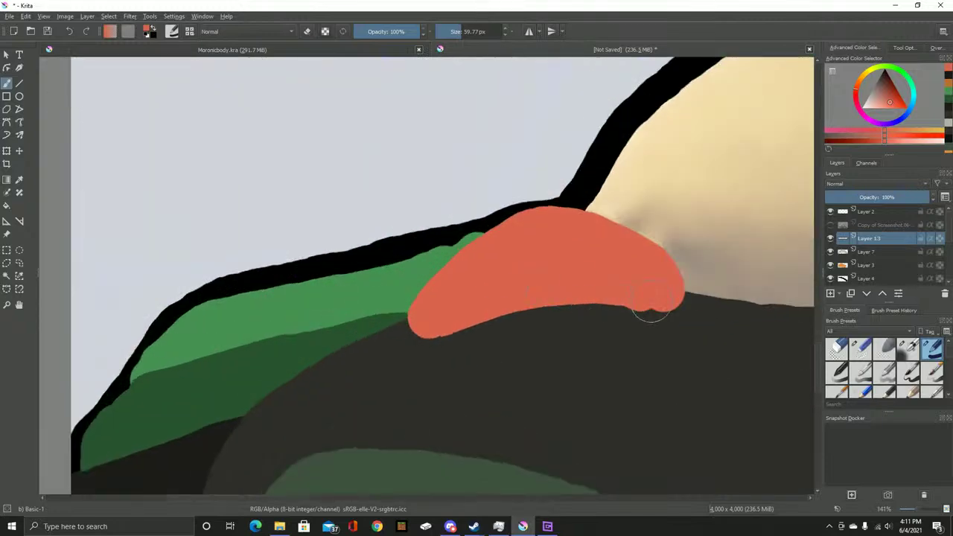
{"action": "left_click_drag", "start_coordinate": [654, 296], "coordinate": [522, 294]}
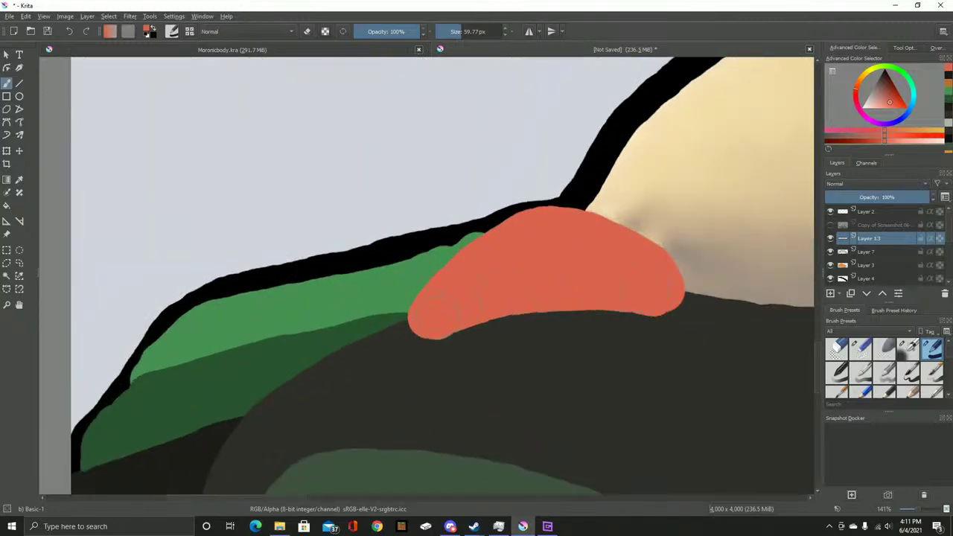
{"action": "left_click_drag", "start_coordinate": [439, 316], "coordinate": [575, 290]}
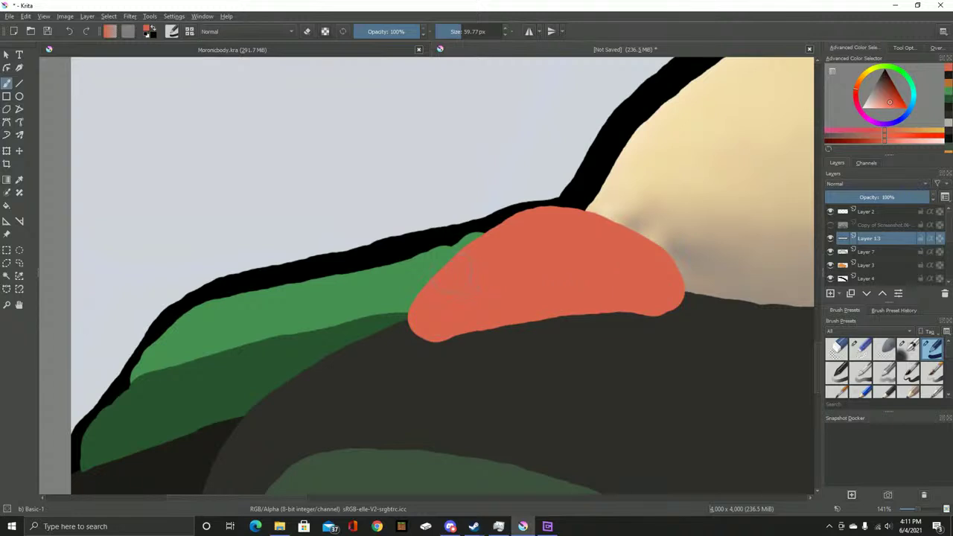
Compare the paw with the reference and pick a darker red for shading
{"action": "scroll", "coordinate": [457, 273], "scroll_direction": "down", "scroll_amount": 3}
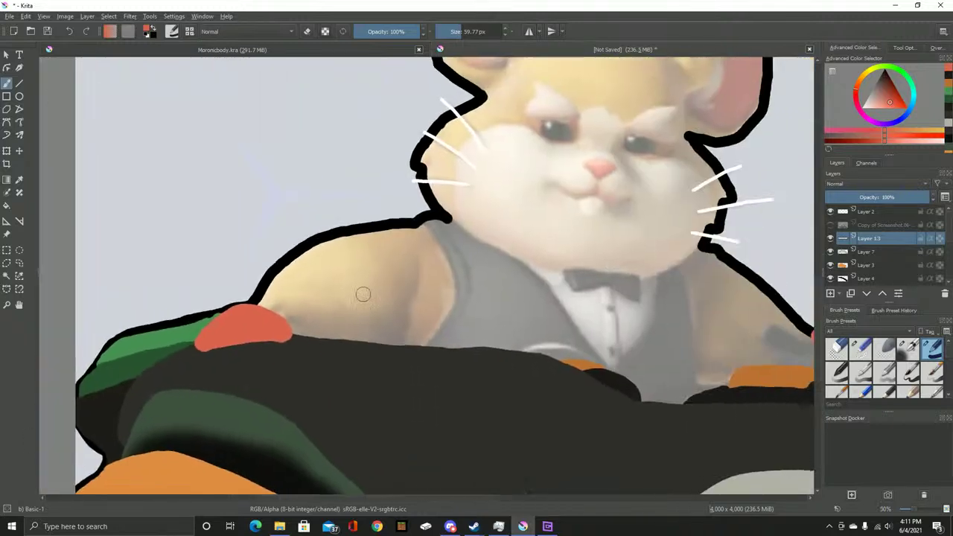
{"action": "mouse_move", "coordinate": [459, 278]}
{"action": "left_mouse_down"}
{"action": "mouse_move", "coordinate": [469, 352]}
{"action": "mouse_move", "coordinate": [575, 220]}
{"action": "left_mouse_up"}
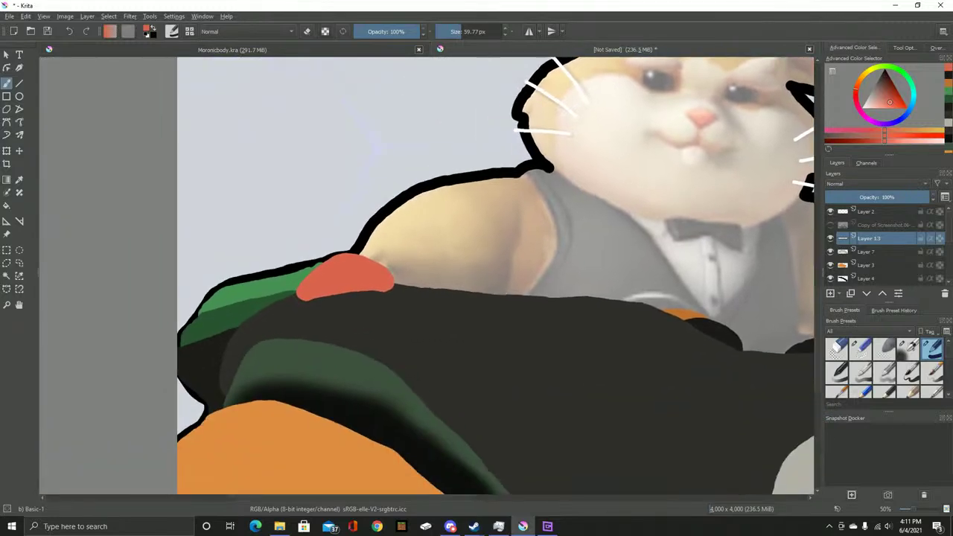
{"action": "key", "text": "ctrl+Tab"}
{"action": "key", "text": "ctrl+Tab"}
{"action": "key", "text": "ctrl+Tab"}
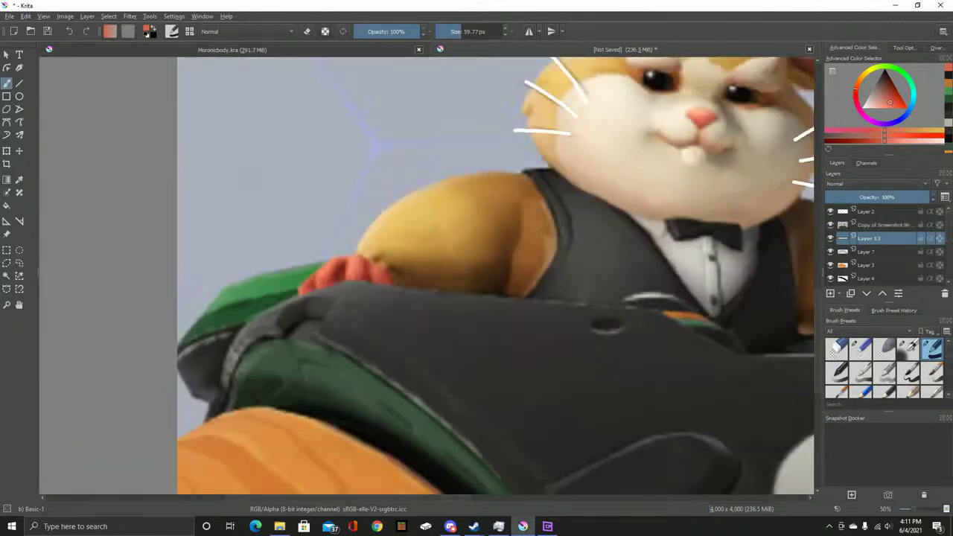
{"action": "scroll", "coordinate": [357, 290], "scroll_direction": "up", "scroll_amount": 1}
{"action": "scroll", "coordinate": [356, 290], "scroll_direction": "up", "scroll_amount": 4}
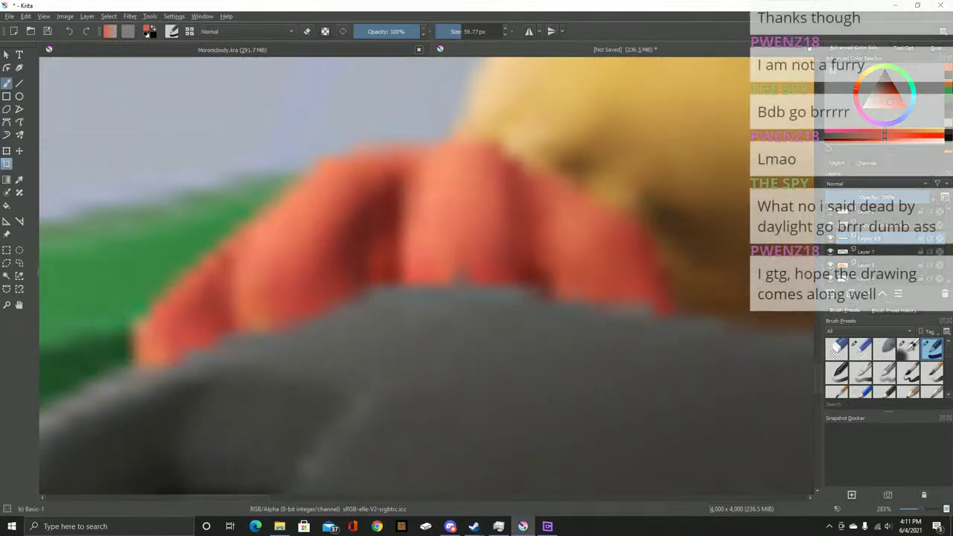
{"action": "key", "text": "ctrl"}
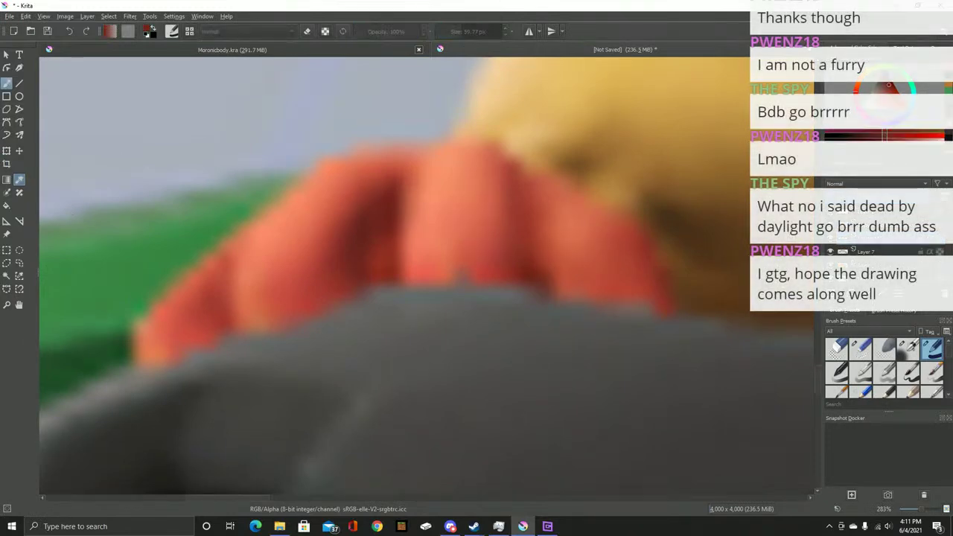
Try a dark dab on the red paw with the soft airbrush at about 63 px, then undo it
{"action": "left_click", "coordinate": [908, 348]}
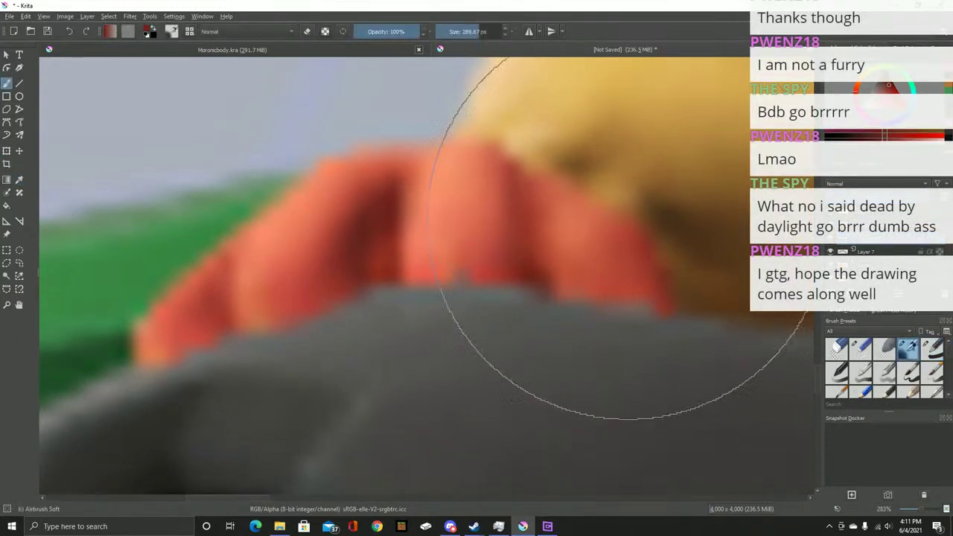
{"action": "key", "text": "bracketleft"}
{"action": "key", "text": "bracketleft"}
{"action": "key", "text": "bracketleft"}
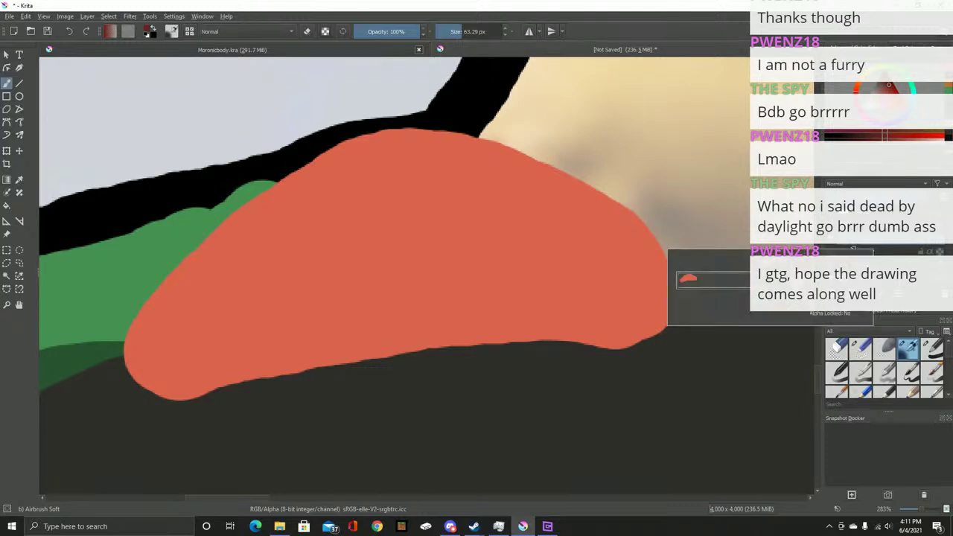
{"action": "left_click", "coordinate": [446, 249]}
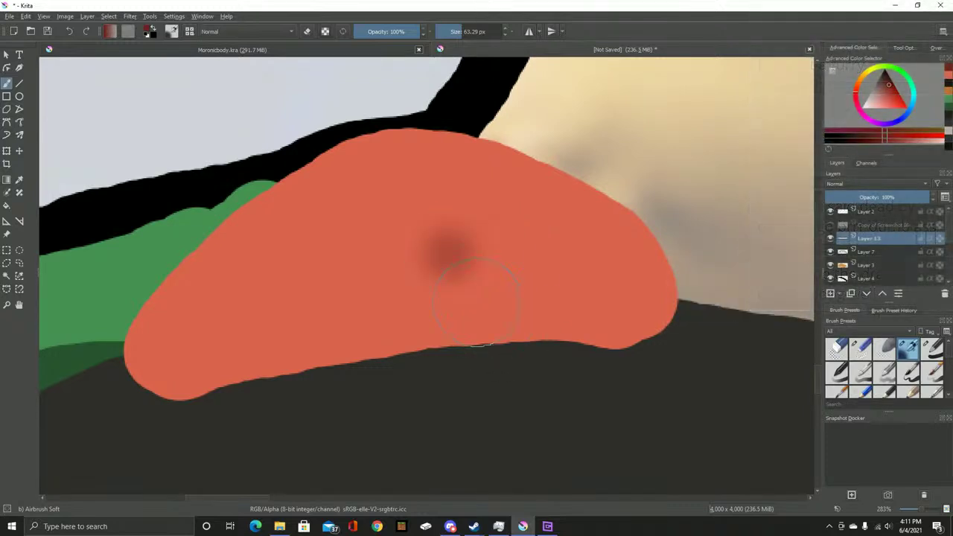
{"action": "key", "text": "ctrl+z"}
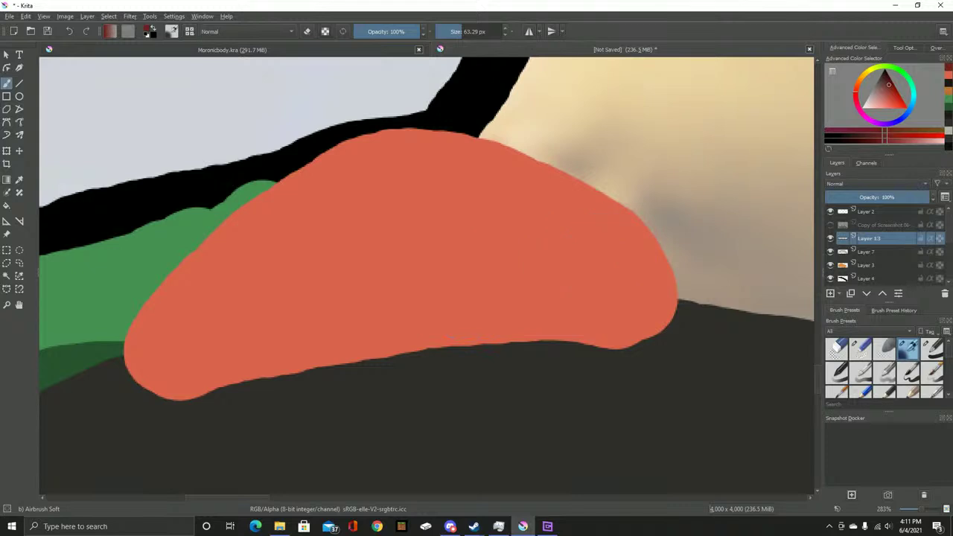
Show the reference screenshot, move Layer 13 above it, and set Layer 13's opacity to 48%
{"action": "left_click", "coordinate": [830, 224]}
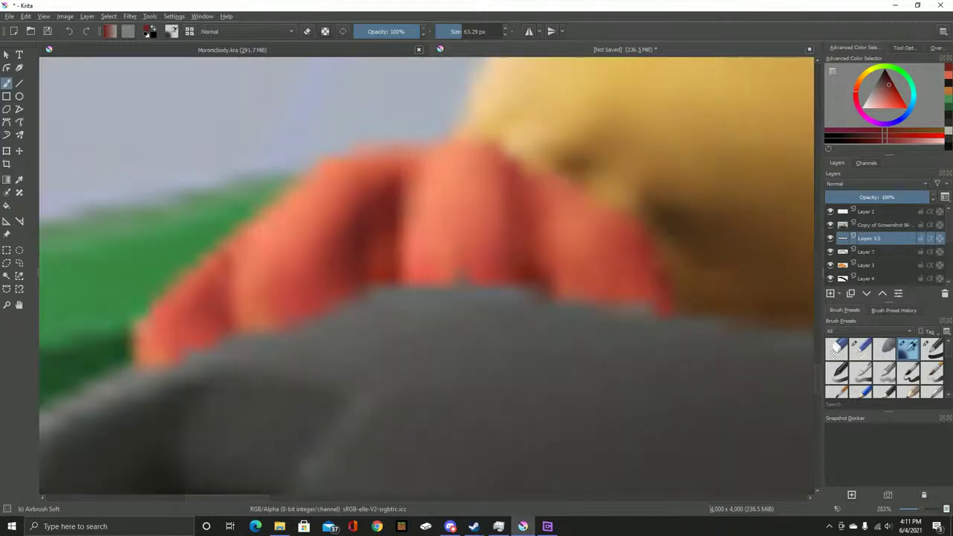
{"action": "left_click_drag", "start_coordinate": [863, 224], "coordinate": [863, 218]}
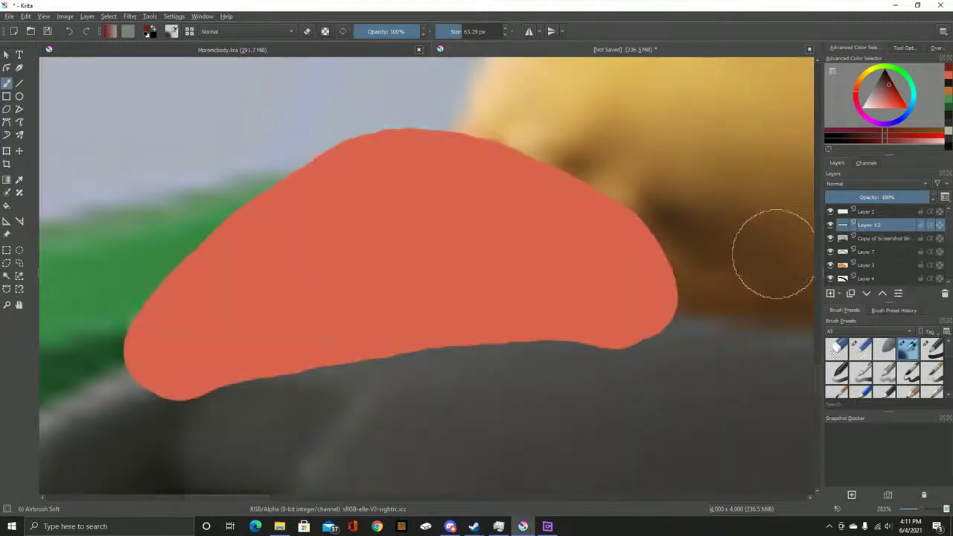
{"action": "right_click", "coordinate": [864, 224]}
{"action": "left_click", "coordinate": [811, 233]}
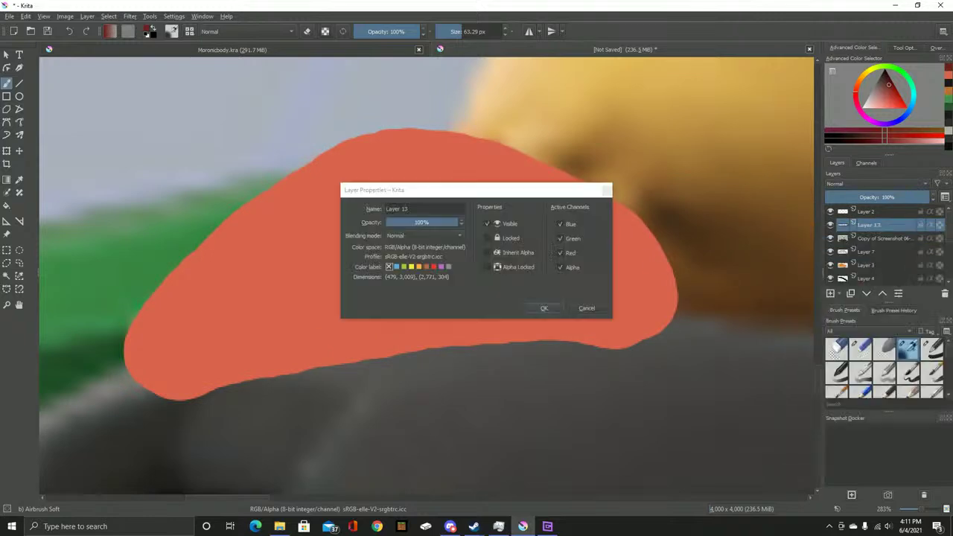
{"action": "type", "text": "48"}
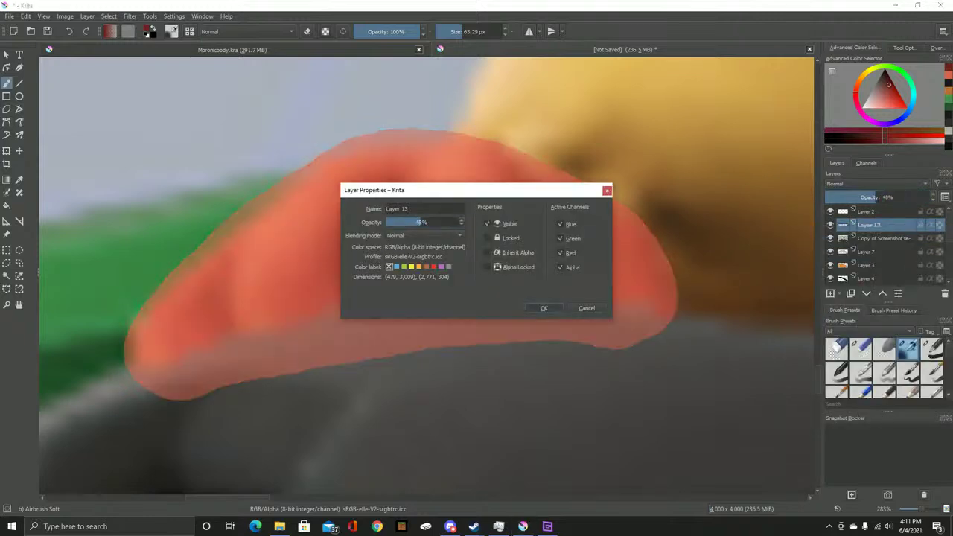
{"action": "key", "text": "Return"}
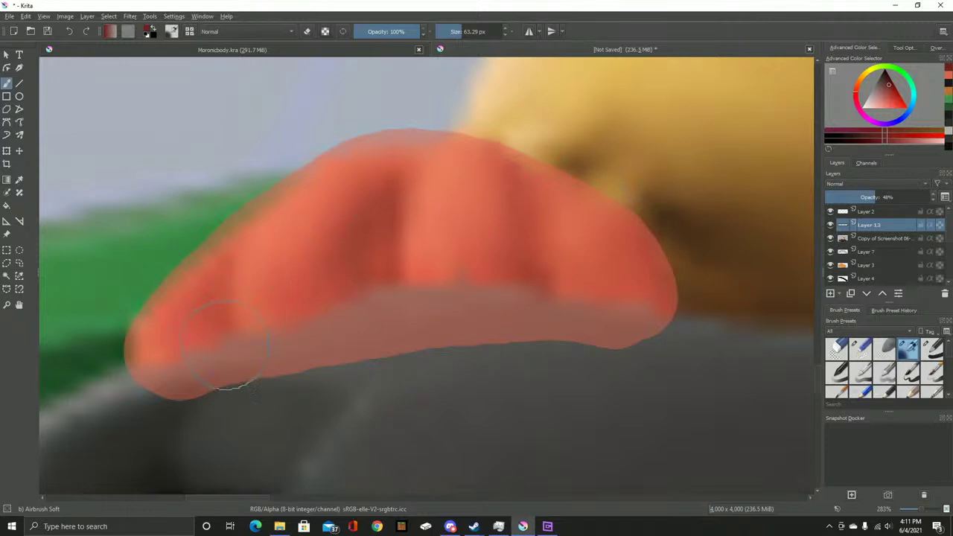
Airbrush three dark finger grooves across the paw and toggle layers to compare with the reference
{"action": "left_click_drag", "start_coordinate": [238, 376], "coordinate": [228, 328]}
{"action": "mouse_move", "coordinate": [390, 331]}
{"action": "left_mouse_down"}
{"action": "mouse_move", "coordinate": [384, 265]}
{"action": "mouse_move", "coordinate": [377, 305]}
{"action": "left_mouse_up"}
{"action": "mouse_move", "coordinate": [528, 340]}
{"action": "left_mouse_down"}
{"action": "mouse_move", "coordinate": [536, 317]}
{"action": "mouse_move", "coordinate": [517, 207]}
{"action": "left_mouse_up"}
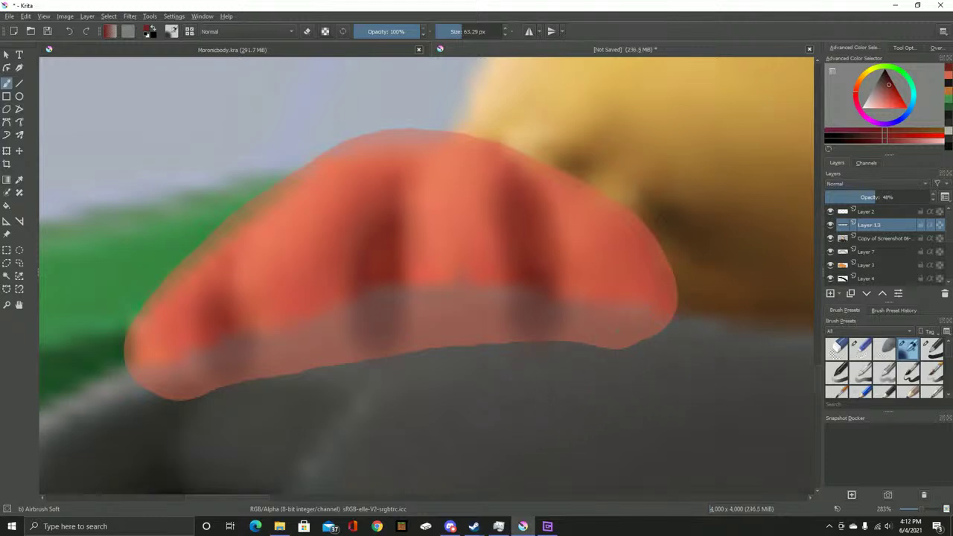
{"action": "left_click", "coordinate": [830, 238]}
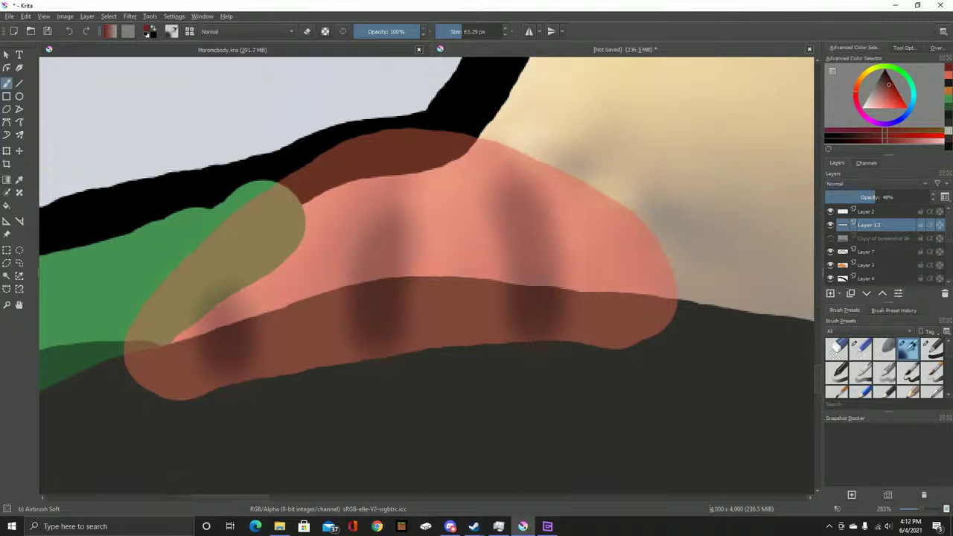
{"action": "left_click", "coordinate": [830, 238]}
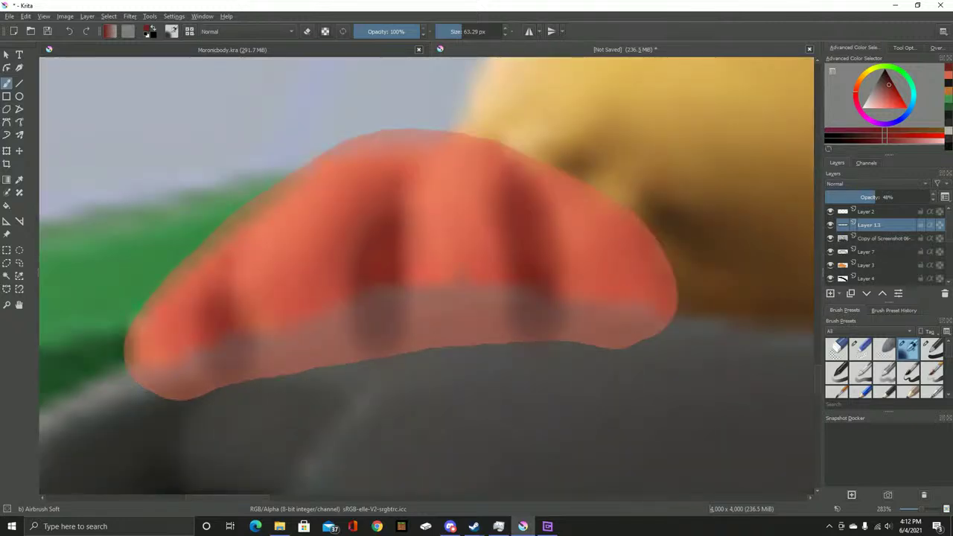
{"action": "left_click", "coordinate": [830, 225]}
{"action": "left_click", "coordinate": [830, 225]}
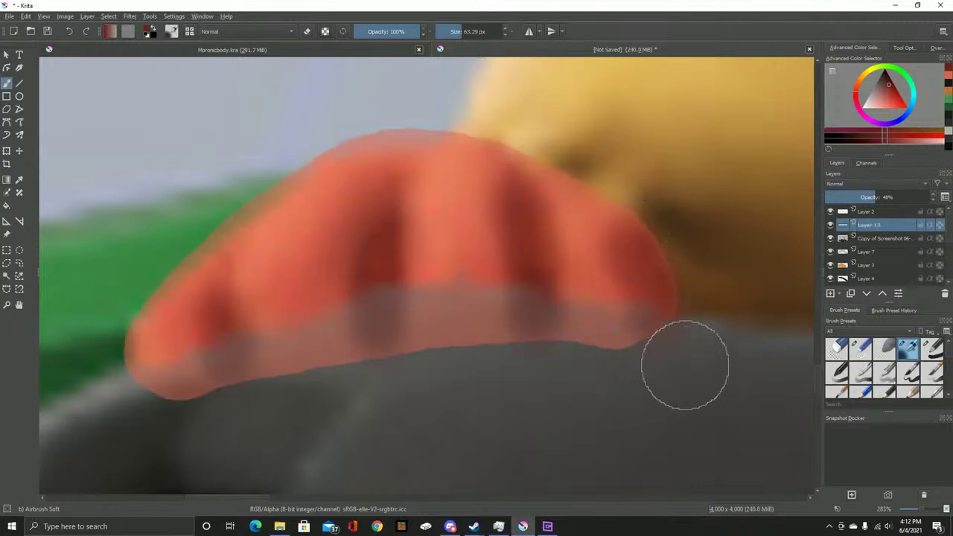
Soften the paw's right bulge and extend its right edge with soft airbrush strokes
{"action": "mouse_move", "coordinate": [702, 298]}
{"action": "left_mouse_down"}
{"action": "mouse_move", "coordinate": [665, 230]}
{"action": "mouse_move", "coordinate": [680, 346]}
{"action": "mouse_move", "coordinate": [808, 349]}
{"action": "left_mouse_up"}
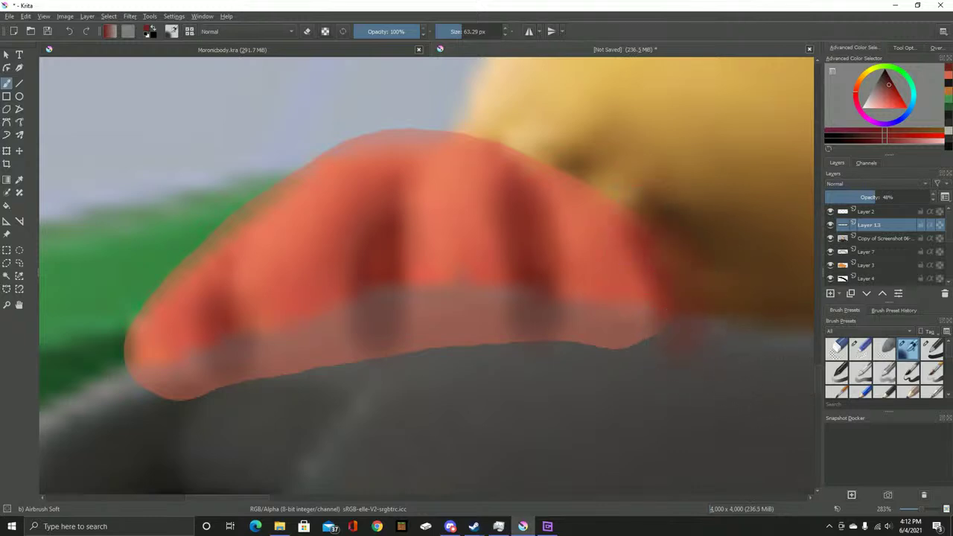
{"action": "key", "text": "1"}
{"action": "scroll", "coordinate": [596, 212], "scroll_direction": "right", "scroll_amount": 3}
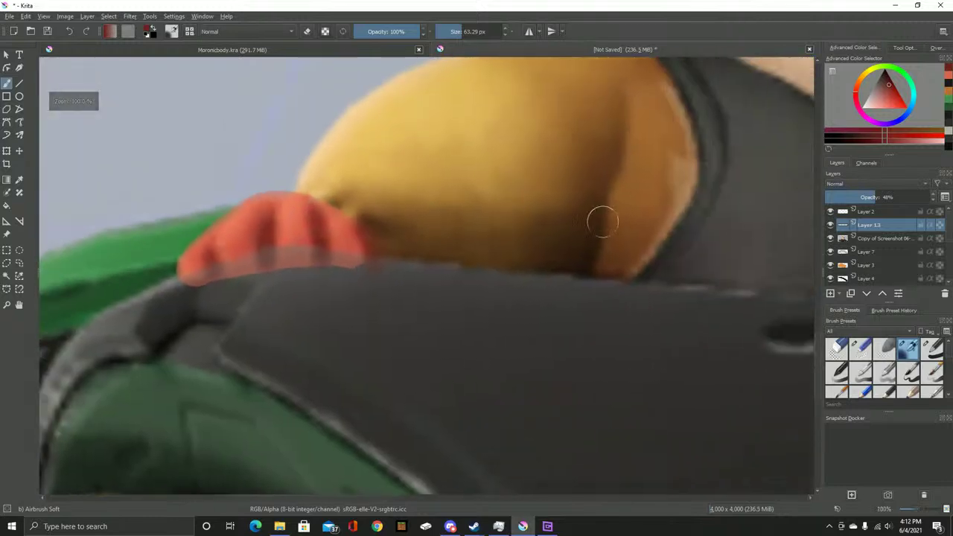
{"action": "mouse_move", "coordinate": [867, 224]}
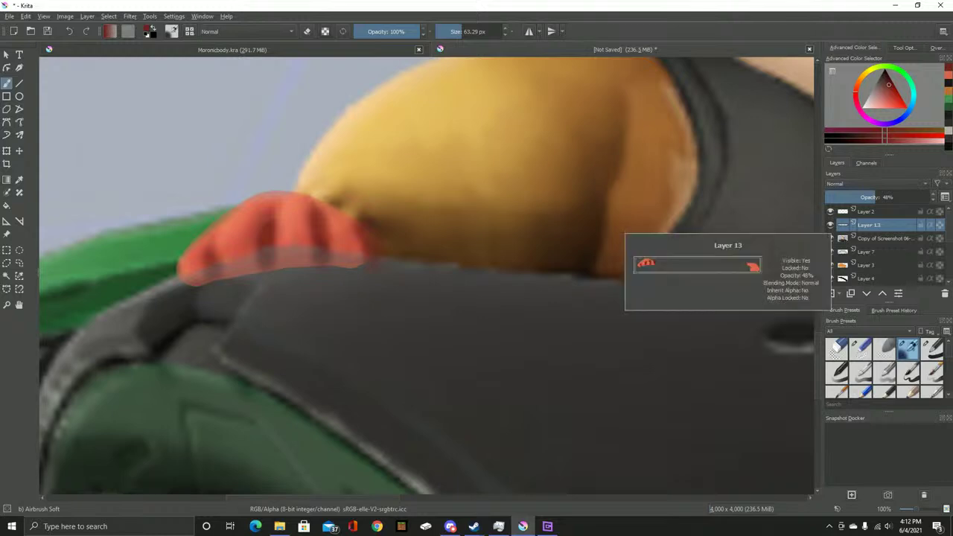
{"action": "left_click_drag", "start_coordinate": [372, 232], "coordinate": [367, 256]}
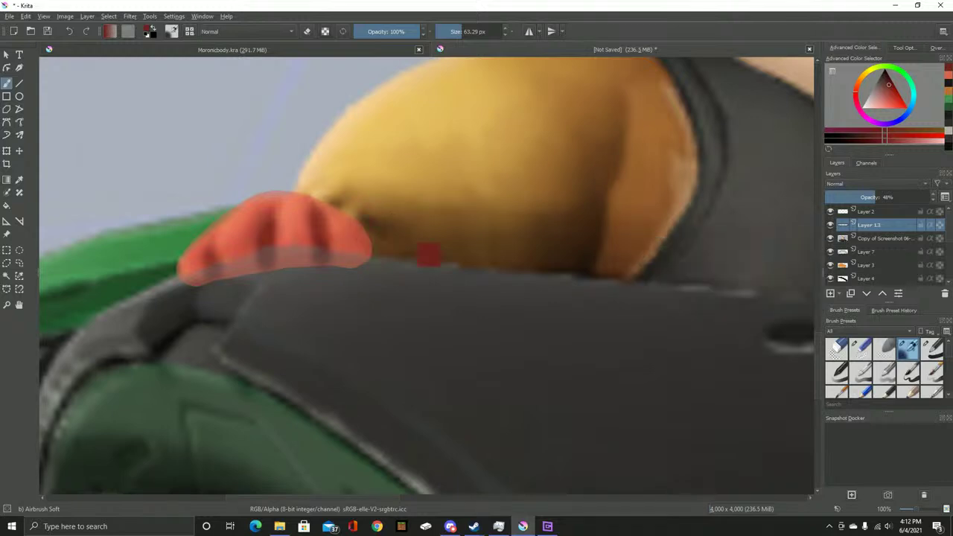
{"action": "scroll", "coordinate": [383, 251], "scroll_direction": "up", "scroll_amount": 2}
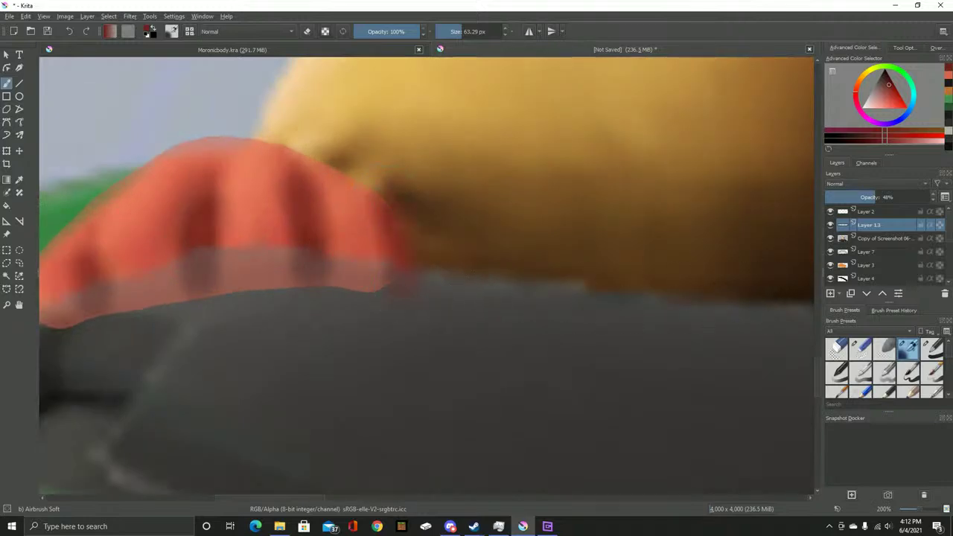
{"action": "key", "text": "ctrl+z"}
{"action": "key", "text": "ctrl+shift+z"}
{"action": "left_click_drag", "start_coordinate": [410, 260], "coordinate": [633, 334]}
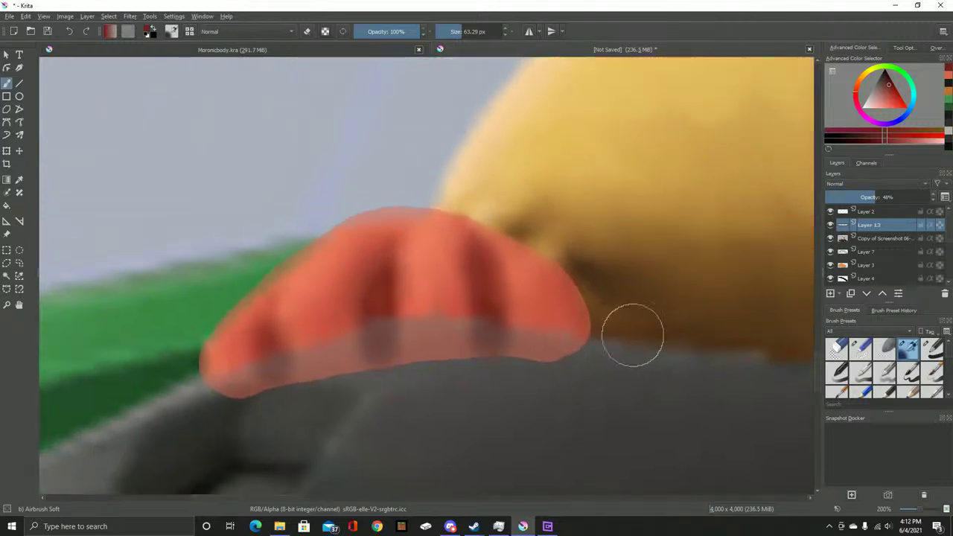
Try erasing part of the paw's right edge with Eraser Circle, then undo it
{"action": "left_click", "coordinate": [837, 348]}
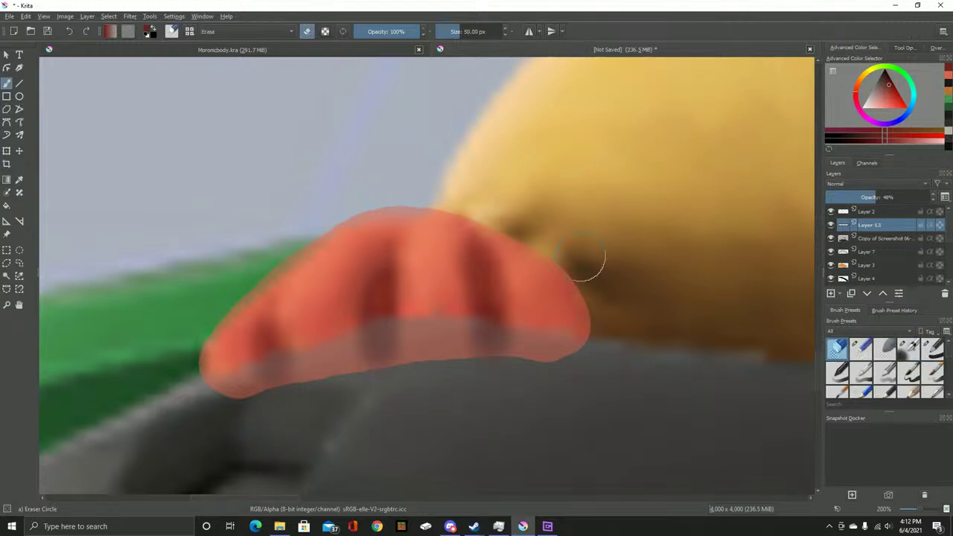
{"action": "left_click_drag", "start_coordinate": [570, 251], "coordinate": [580, 377]}
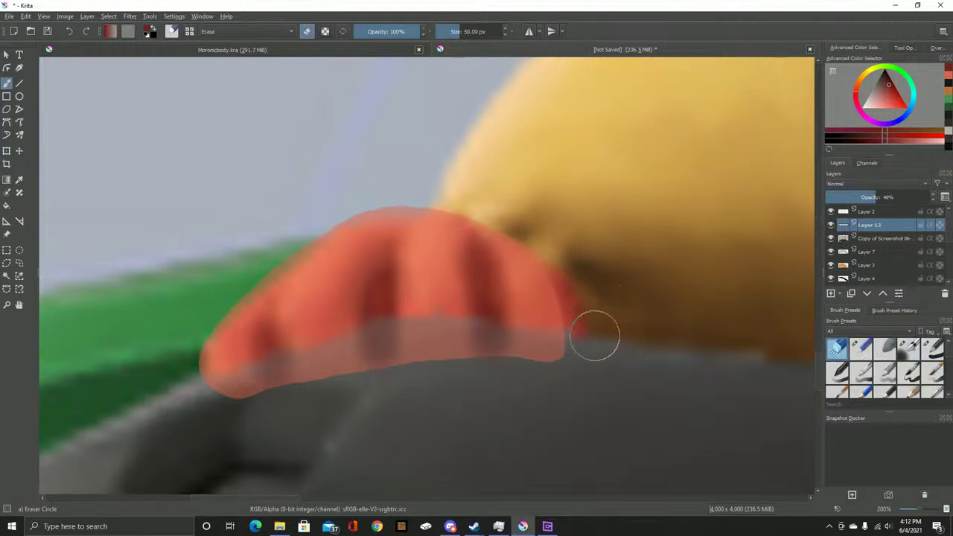
{"action": "key", "text": "ctrl+z"}
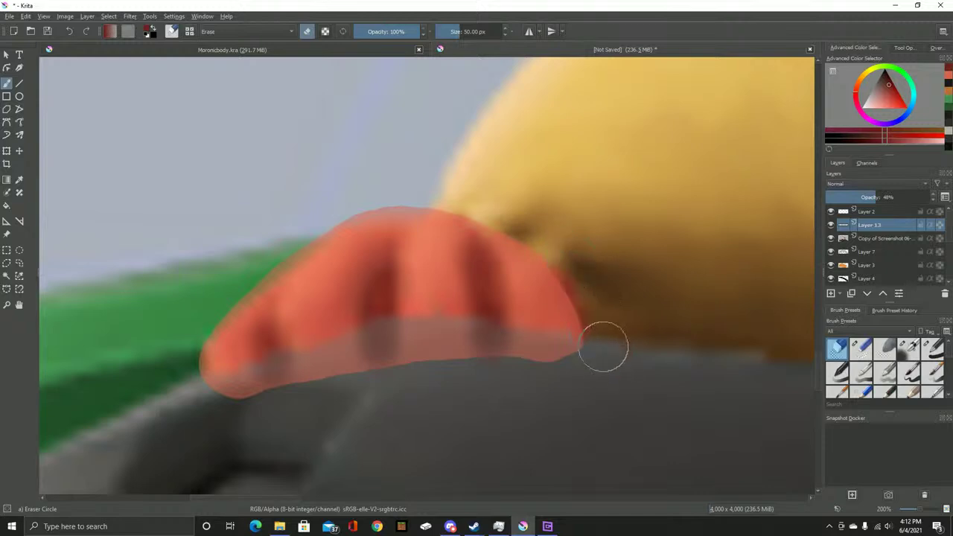
{"action": "left_click_drag", "start_coordinate": [493, 297], "coordinate": [585, 357]}
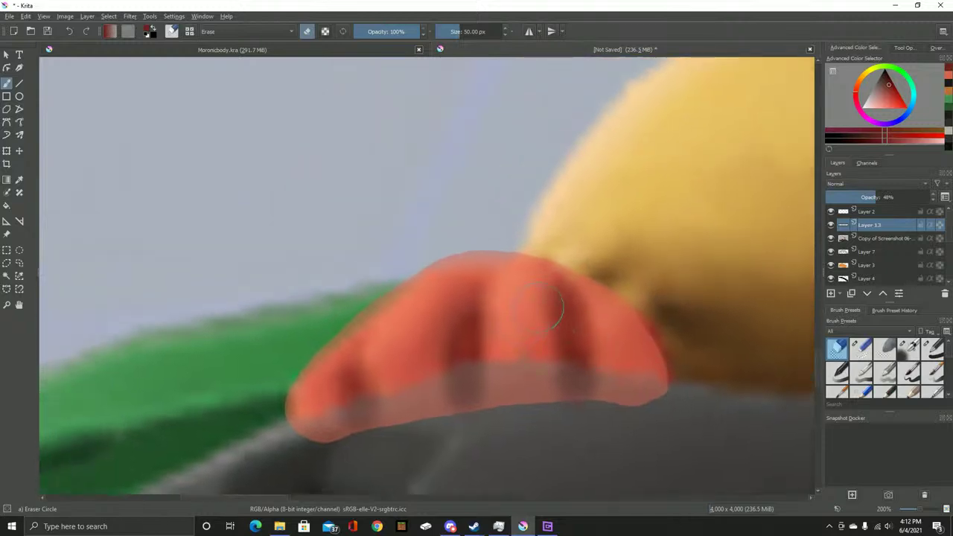
{"action": "scroll", "coordinate": [543, 309], "scroll_direction": "up", "scroll_amount": 3}
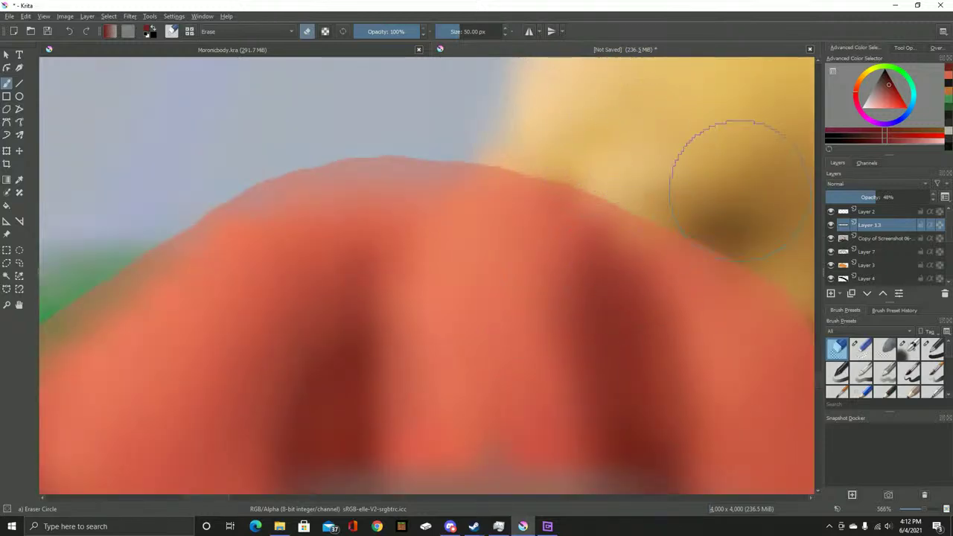
{"action": "left_click_drag", "start_coordinate": [96, 150], "coordinate": [329, 132]}
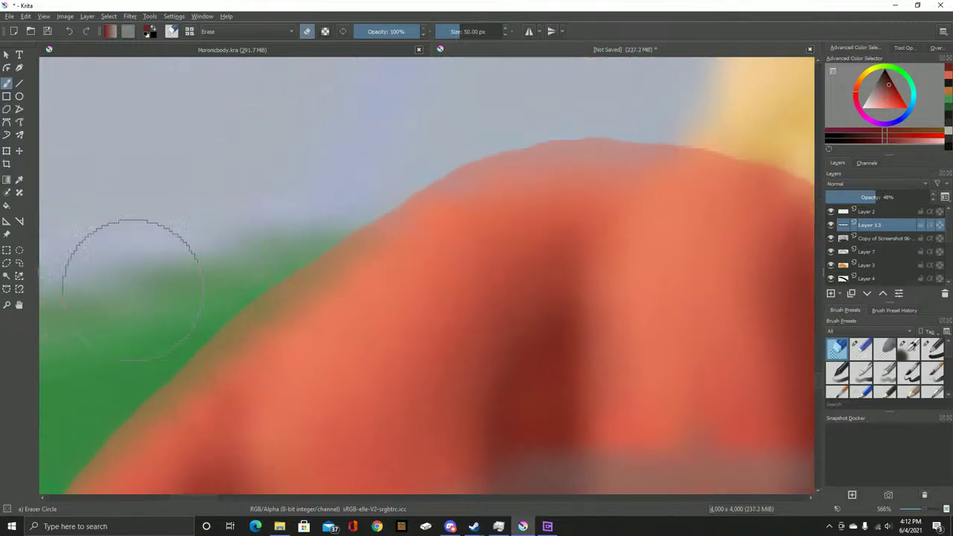
{"action": "scroll", "coordinate": [276, 171], "scroll_direction": "down", "scroll_amount": 3}
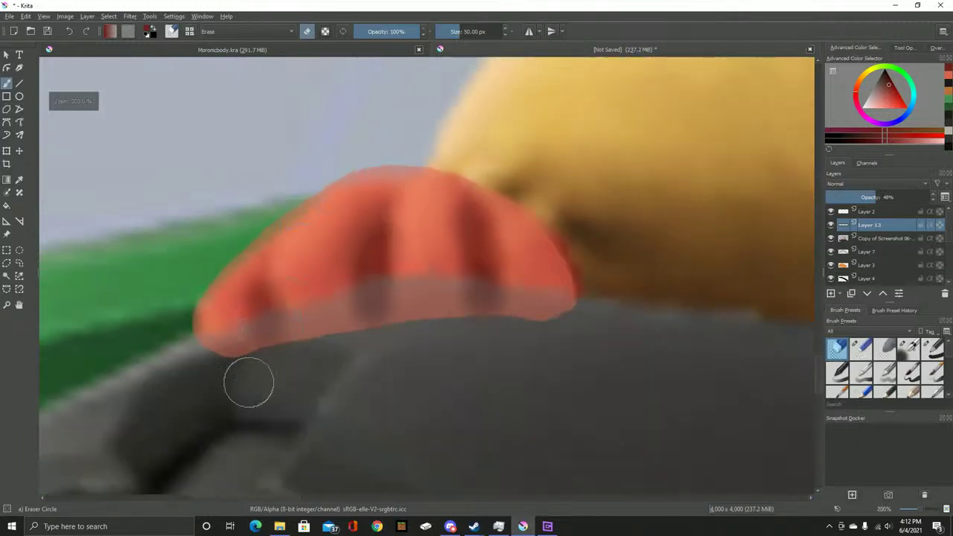
{"action": "scroll", "coordinate": [254, 374], "scroll_direction": "up", "scroll_amount": 1}
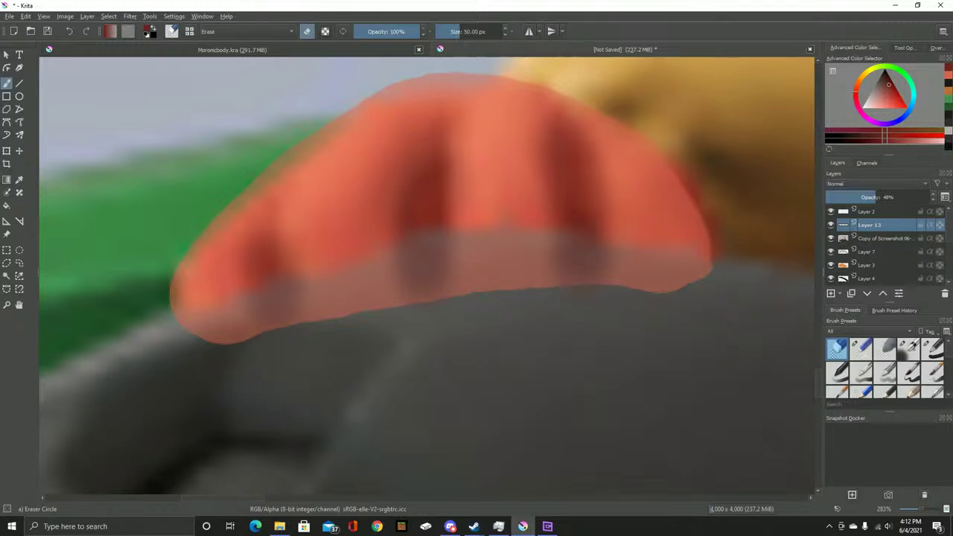
Move Layer 13 below Copy of Screenshot in the layer stack
{"action": "mouse_move", "coordinate": [882, 238]}
{"action": "key", "text": "ctrl+Page_Down"}
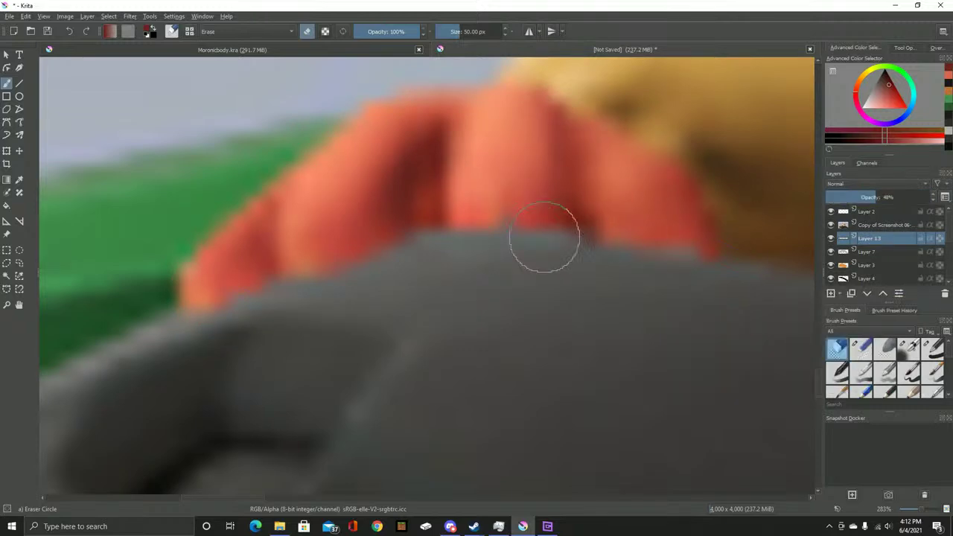
{"action": "left_click_drag", "start_coordinate": [868, 238], "coordinate": [869, 258]}
{"action": "scroll", "coordinate": [886, 244], "scroll_direction": "down", "scroll_amount": 5}
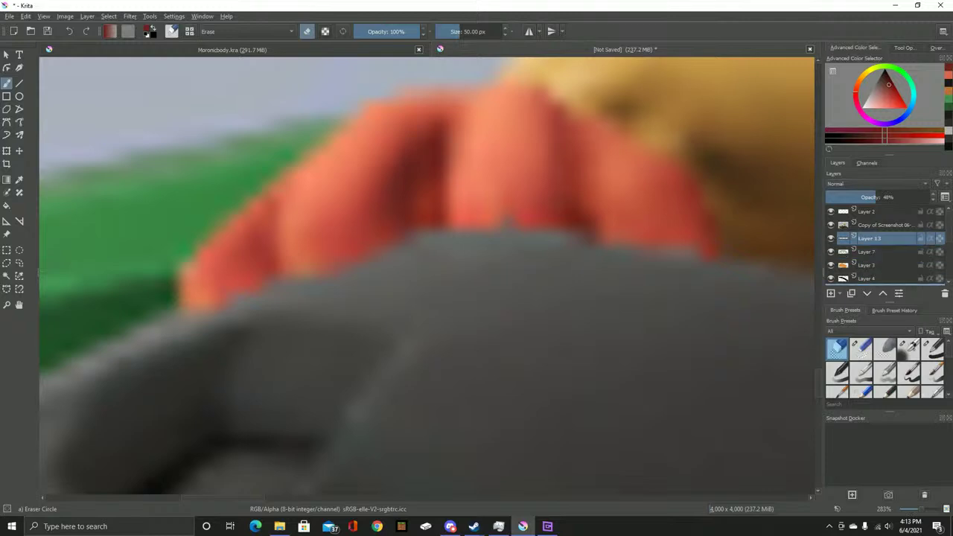
Set Layer 13's opacity to 100% in Layer Properties
{"action": "scroll", "coordinate": [885, 244], "scroll_direction": "up", "scroll_amount": 2}
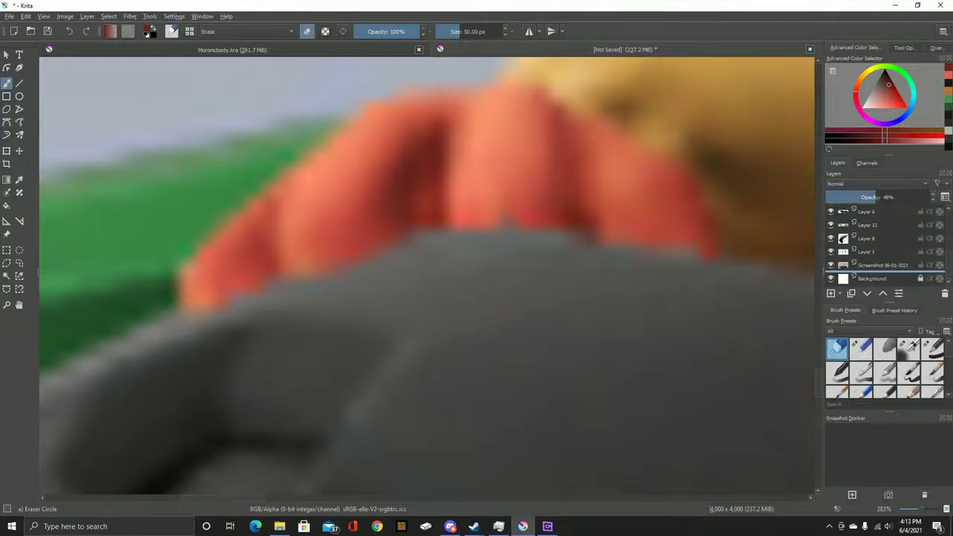
{"action": "scroll", "coordinate": [885, 244], "scroll_direction": "up", "scroll_amount": 3}
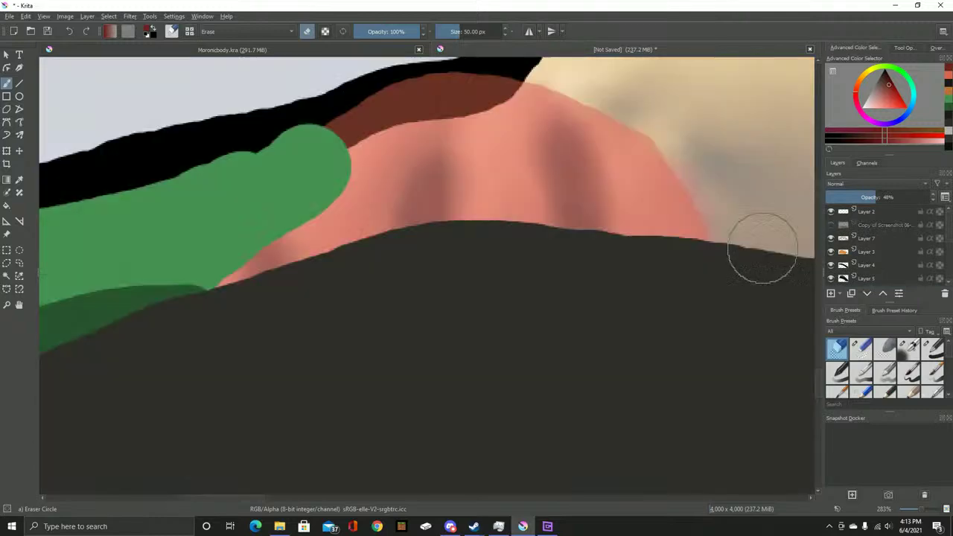
{"action": "scroll", "coordinate": [511, 250], "scroll_direction": "down", "scroll_amount": 3}
{"action": "scroll", "coordinate": [521, 250], "scroll_direction": "up", "scroll_amount": 2}
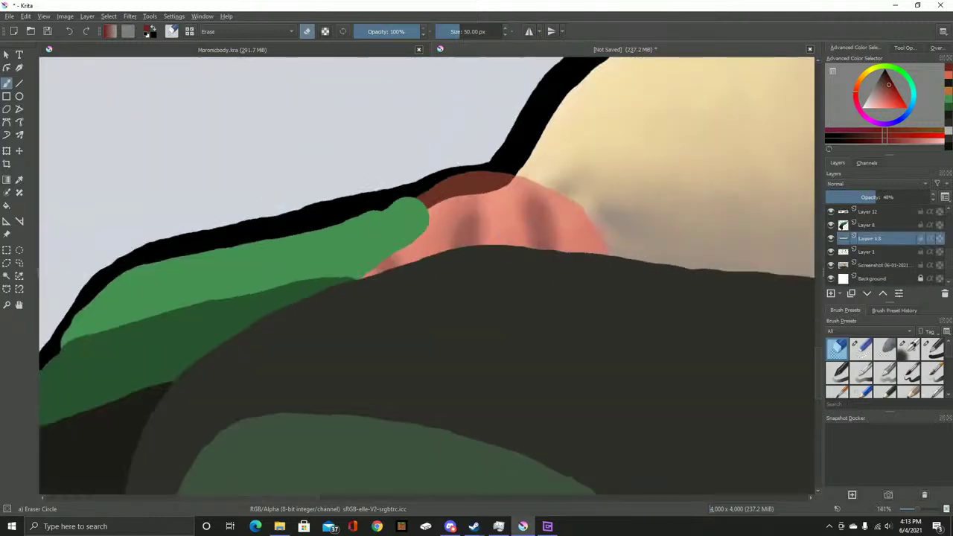
{"action": "right_click", "coordinate": [867, 236]}
{"action": "left_click", "coordinate": [863, 243]}
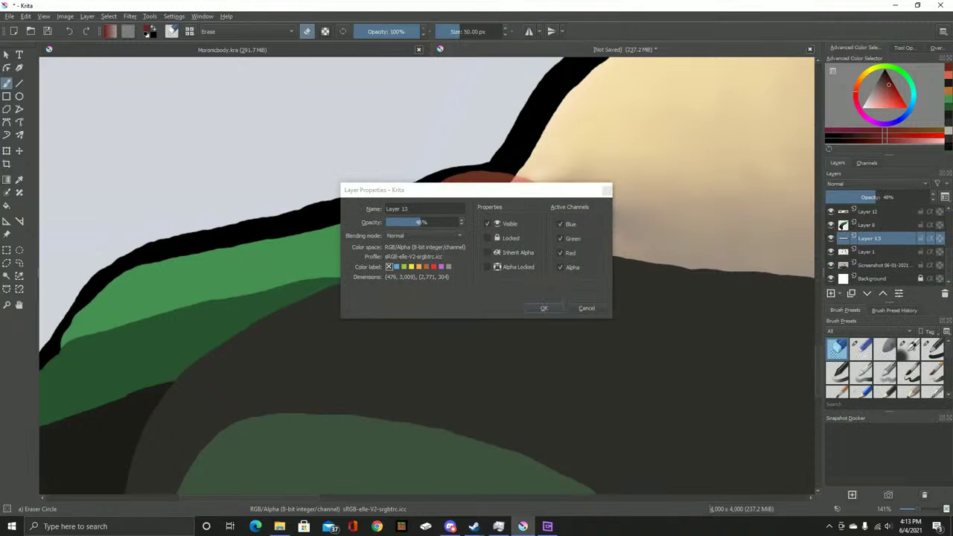
{"action": "type", "text": "100"}
{"action": "key", "text": "Return"}
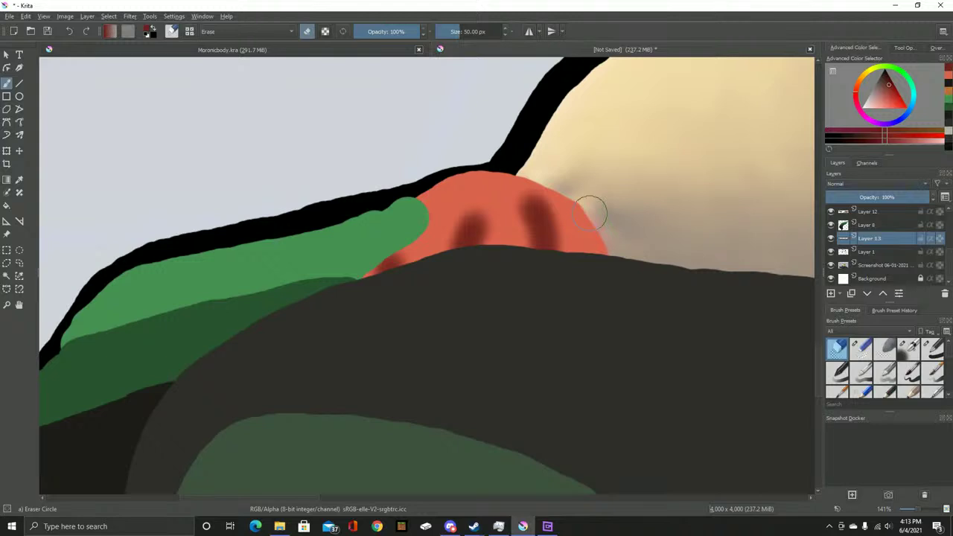
Close Layer 13's properties unchanged and duplicate the Screenshot layer to the top with Ctrl+J
{"action": "right_click", "coordinate": [867, 238]}
{"action": "left_click", "coordinate": [811, 246]}
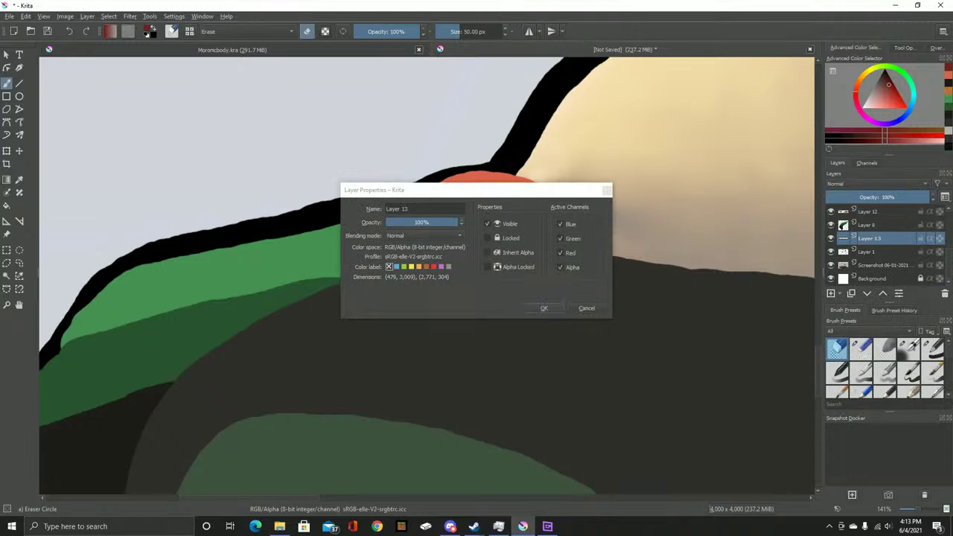
{"action": "left_click", "coordinate": [586, 308]}
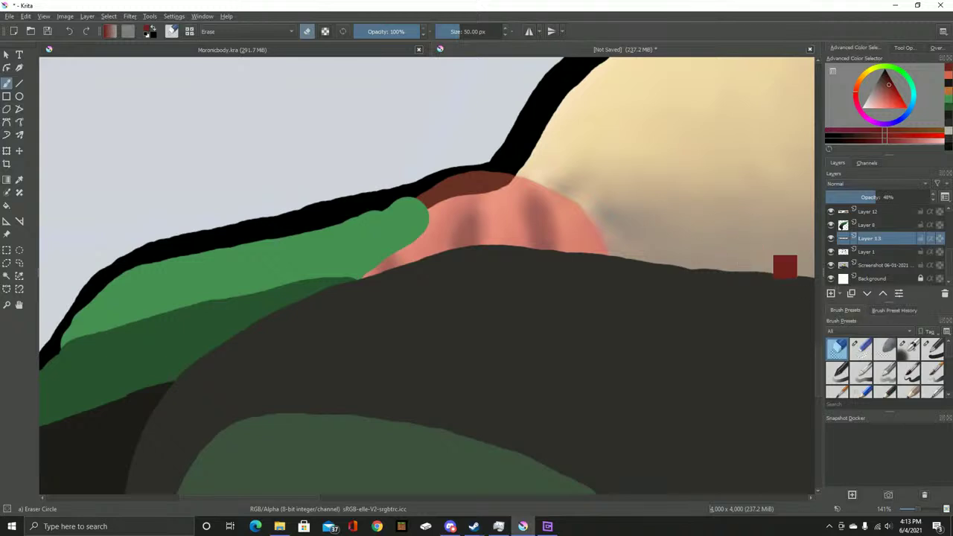
{"action": "right_click", "coordinate": [867, 237]}
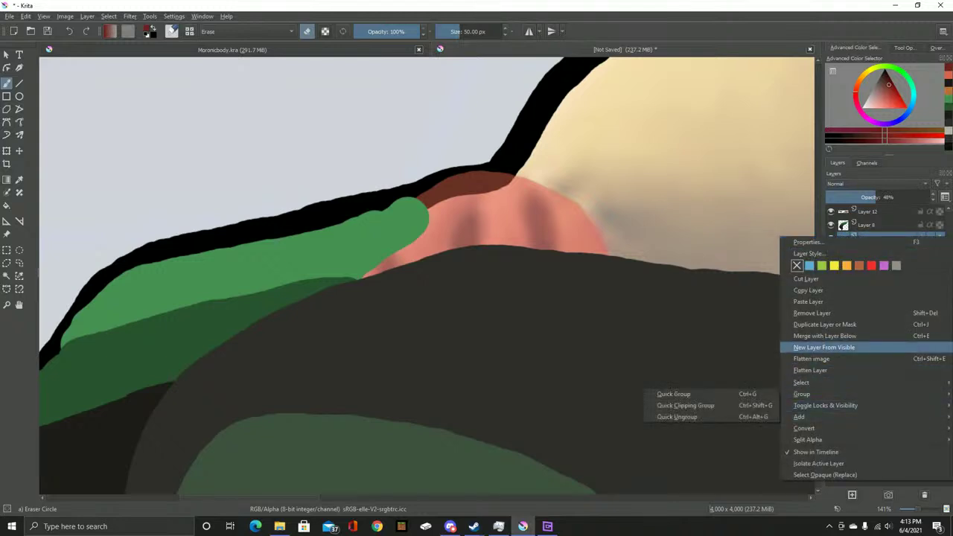
{"action": "left_click", "coordinate": [766, 325]}
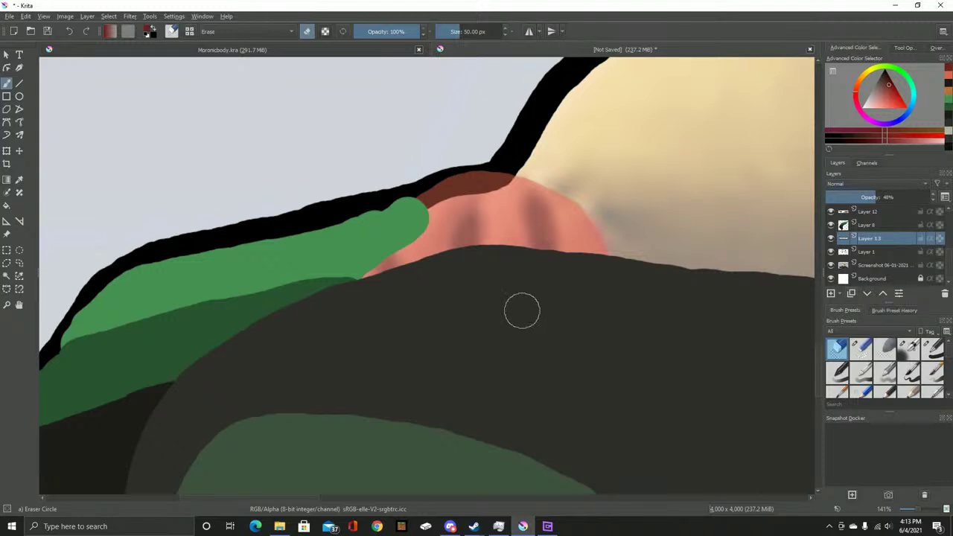
{"action": "key", "text": "ctrl+j"}
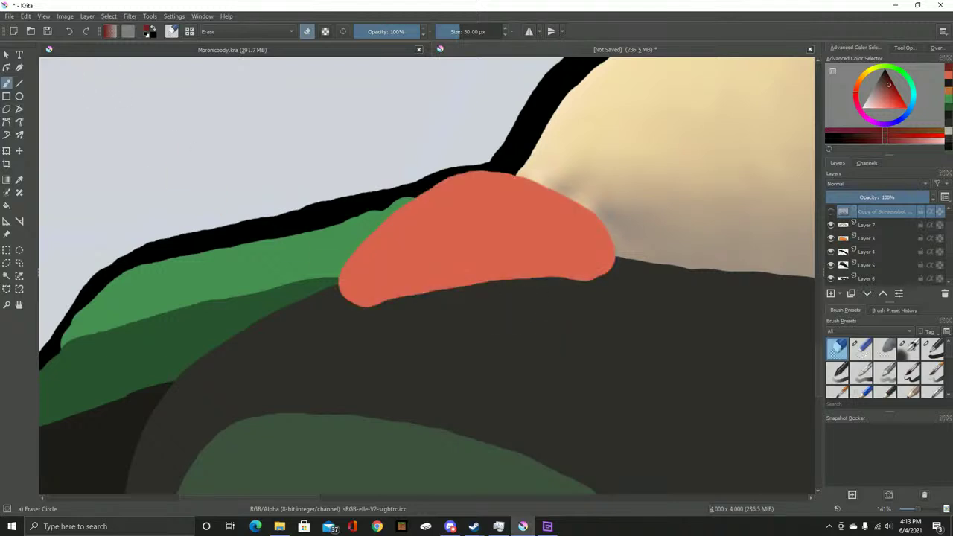
Undo and redo the last change, then try erasing on the hidden copy layer
{"action": "left_click", "coordinate": [25, 16]}
{"action": "left_click", "coordinate": [44, 37]}
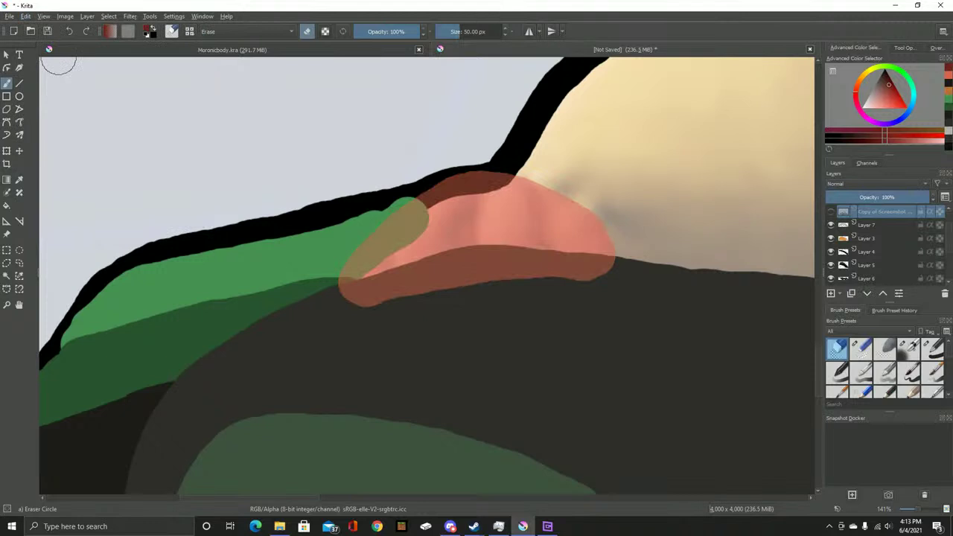
{"action": "left_click", "coordinate": [25, 15]}
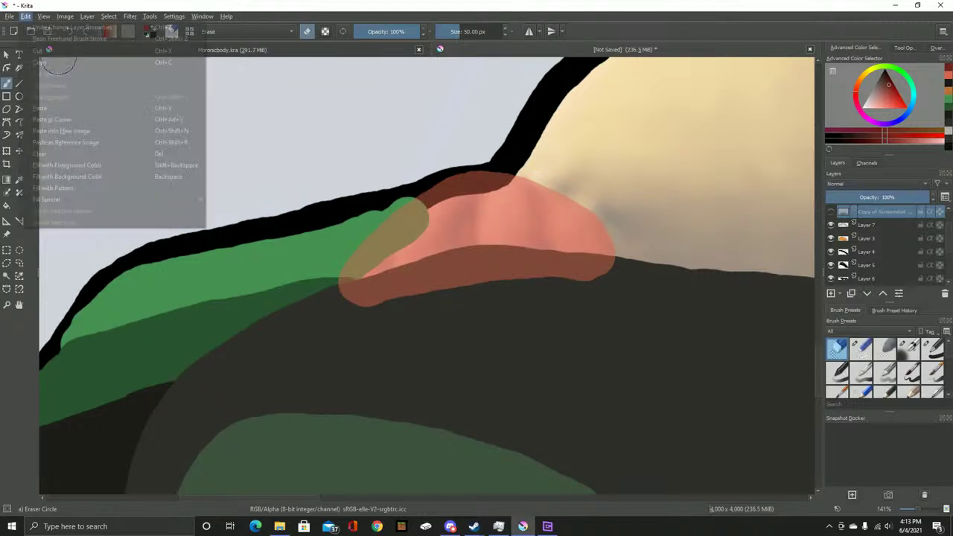
{"action": "left_click", "coordinate": [45, 37]}
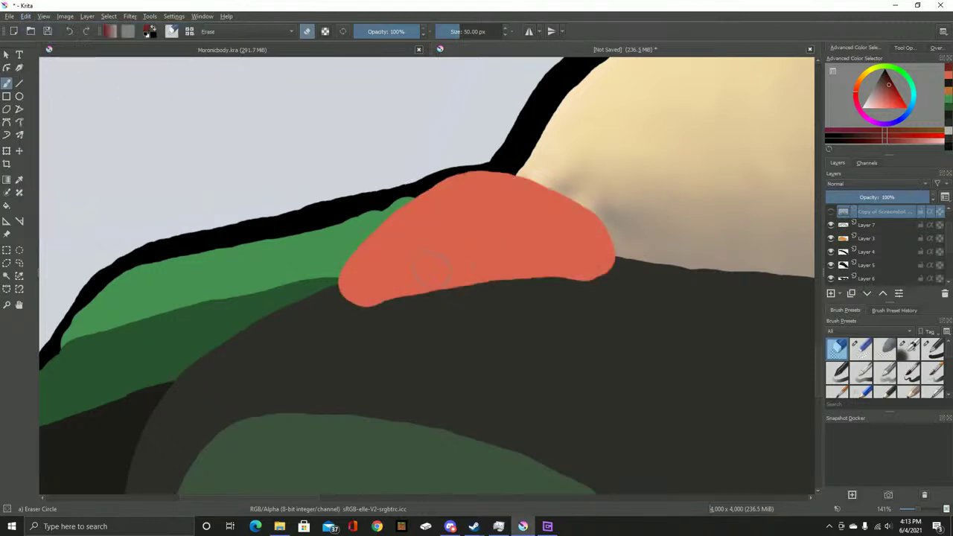
{"action": "left_click", "coordinate": [400, 301]}
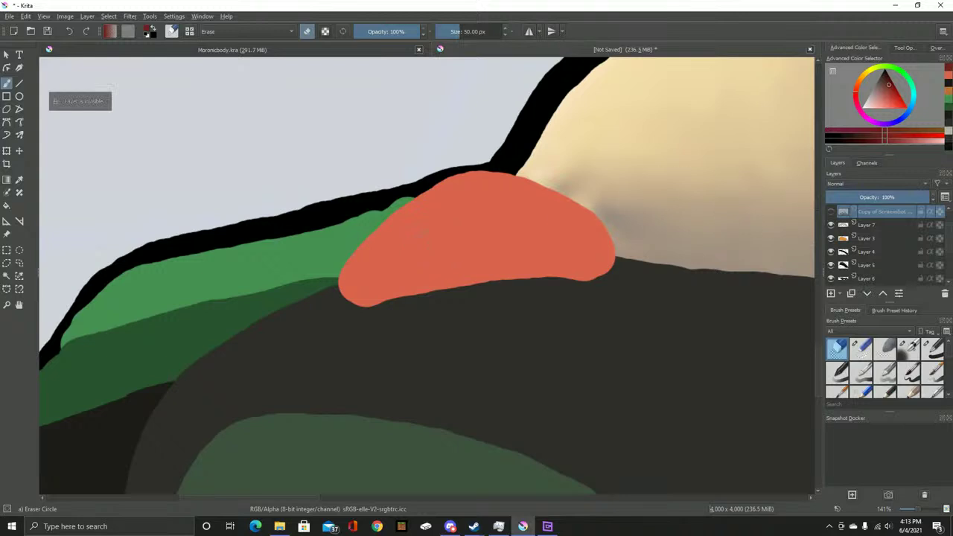
Select Layer 7 and test dark red shading under the orange paw, then undo it
{"action": "key", "text": "Page_Down"}
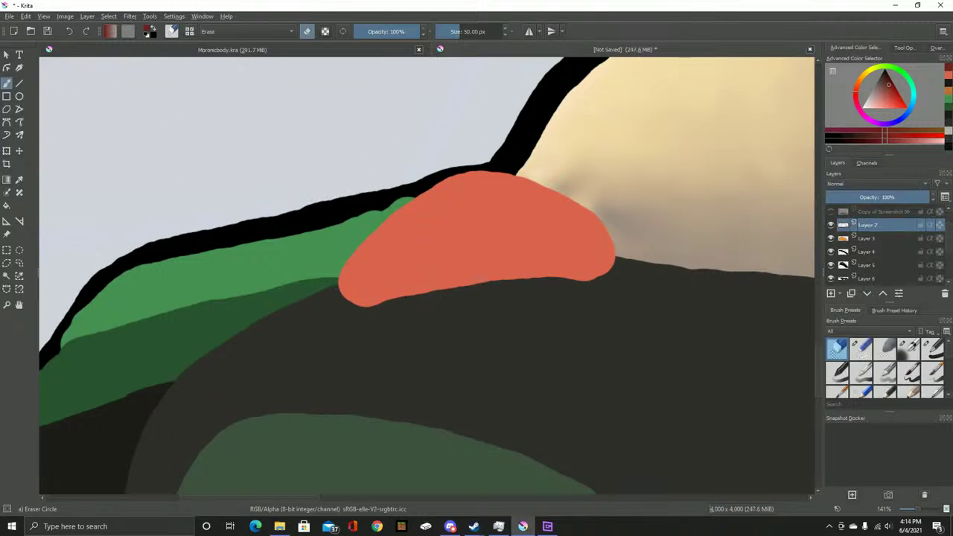
{"action": "key", "text": "slash"}
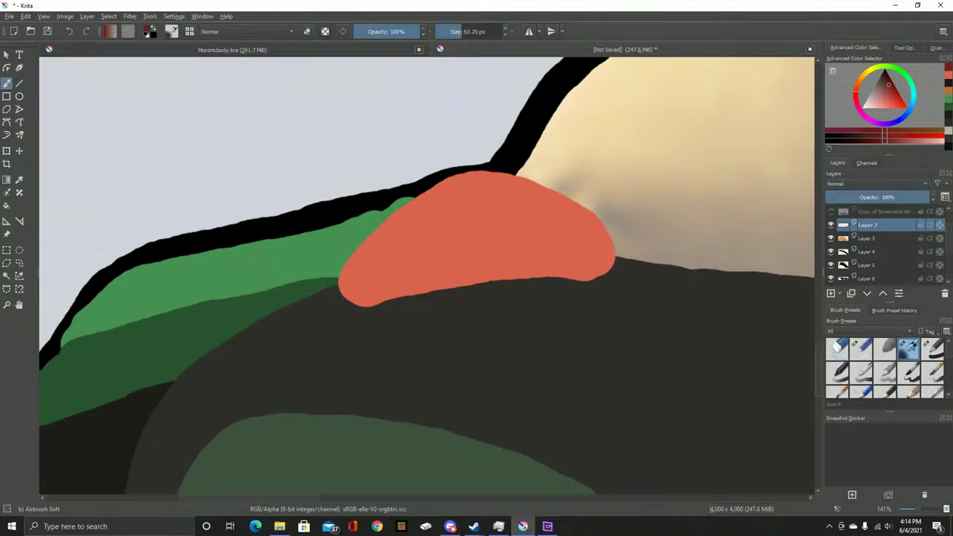
{"action": "mouse_move", "coordinate": [517, 313]}
{"action": "left_mouse_down"}
{"action": "mouse_move", "coordinate": [477, 289]}
{"action": "mouse_move", "coordinate": [563, 275]}
{"action": "mouse_move", "coordinate": [513, 276]}
{"action": "left_mouse_up"}
{"action": "key", "text": "ctrl+z"}
{"action": "key", "text": "slash"}
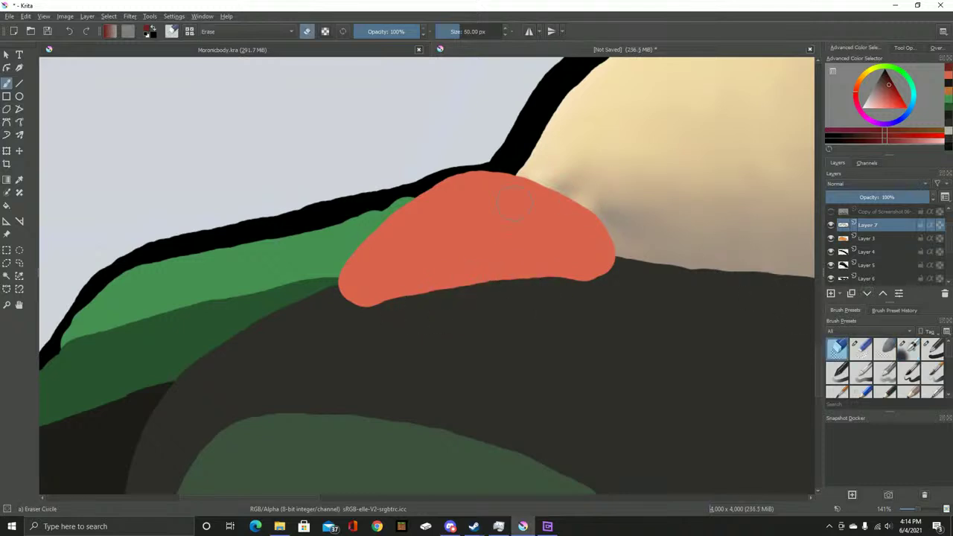
Create a new Layer 13 from the visible paw and hide Layer 7 and Layer 3
{"action": "left_click", "coordinate": [831, 223]}
{"action": "key", "text": "Insert"}
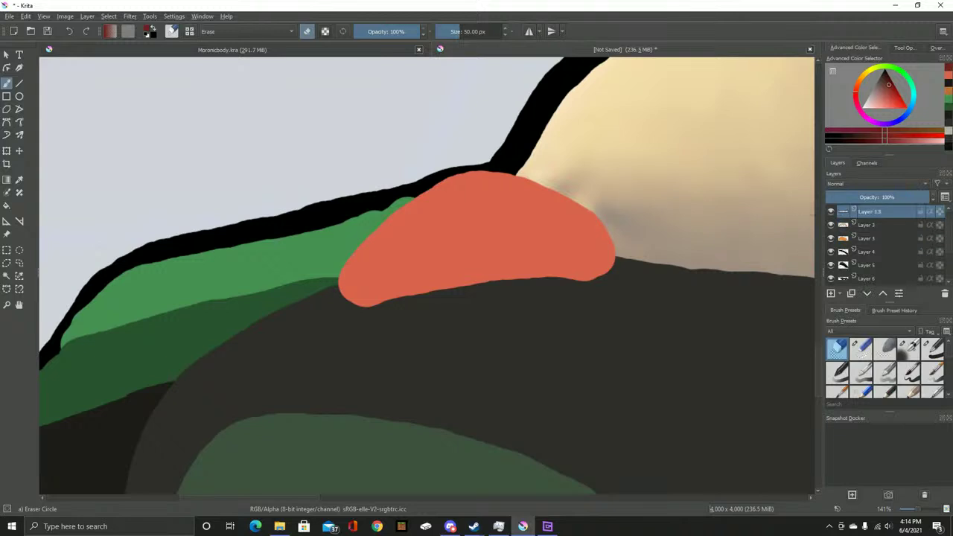
{"action": "scroll", "coordinate": [878, 246], "scroll_direction": "down", "scroll_amount": 3}
{"action": "scroll", "coordinate": [878, 245], "scroll_direction": "up", "scroll_amount": 3}
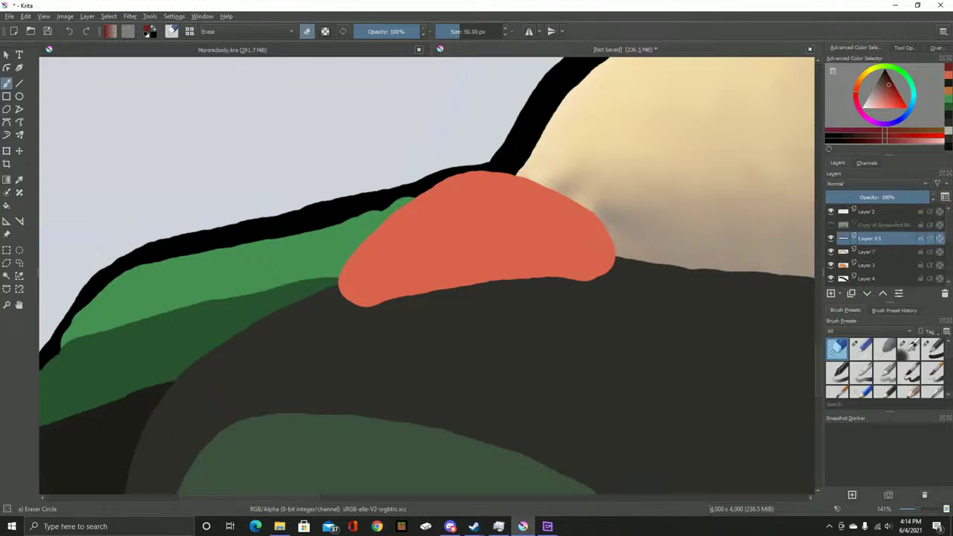
{"action": "left_click", "coordinate": [830, 252]}
{"action": "left_click", "coordinate": [830, 265]}
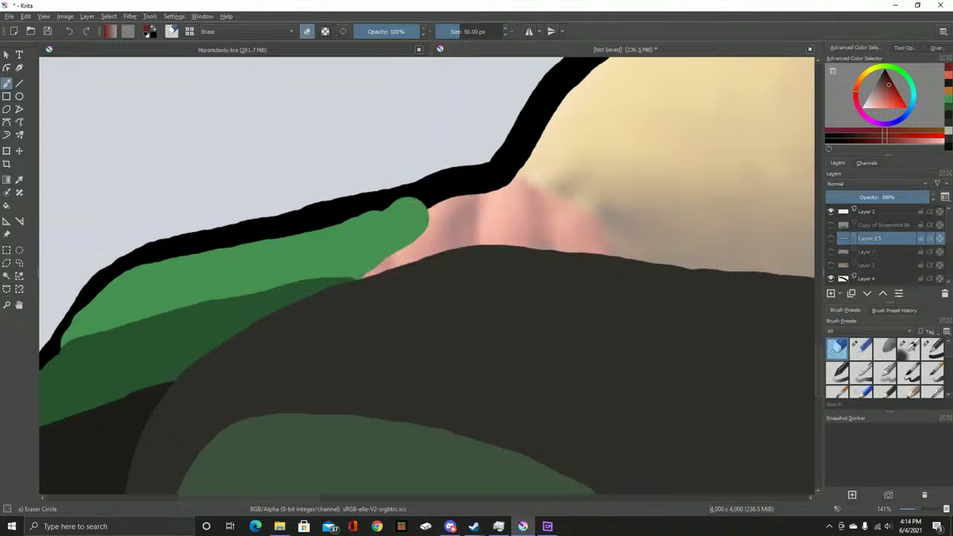
{"action": "left_click", "coordinate": [830, 238]}
{"action": "mouse_move", "coordinate": [560, 225]}
{"action": "left_mouse_down"}
{"action": "mouse_move", "coordinate": [551, 270]}
{"action": "mouse_move", "coordinate": [557, 218]}
{"action": "left_mouse_up"}
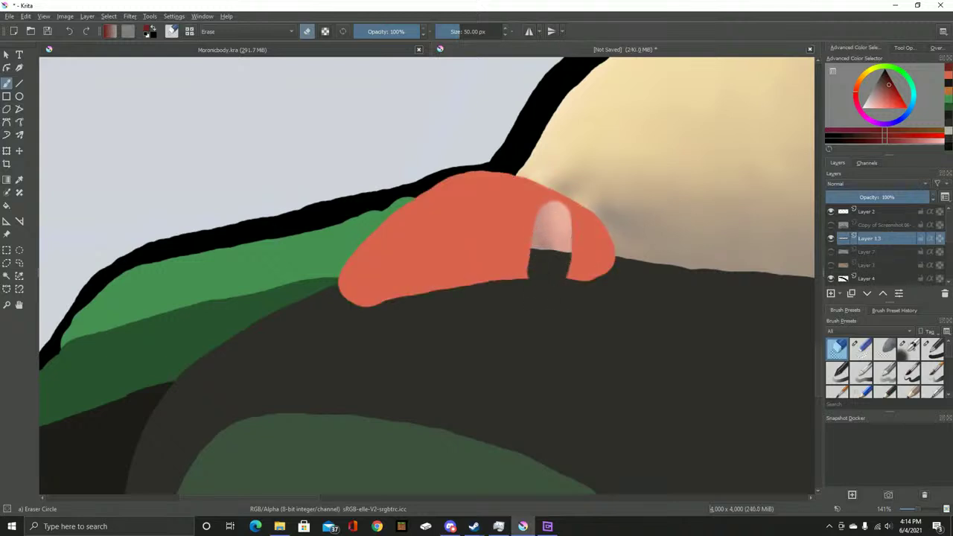
{"action": "key", "text": "ctrl+z"}
Airbrush three dark finger lines on the paw with Airbrush Soft at about 50% opacity
{"action": "left_click", "coordinate": [907, 348]}
{"action": "mouse_move", "coordinate": [607, 177]}
{"action": "left_mouse_down"}
{"action": "mouse_move", "coordinate": [581, 237]}
{"action": "mouse_move", "coordinate": [561, 240]}
{"action": "mouse_move", "coordinate": [530, 212]}
{"action": "left_mouse_up"}
{"action": "key", "text": "ctrl+z"}
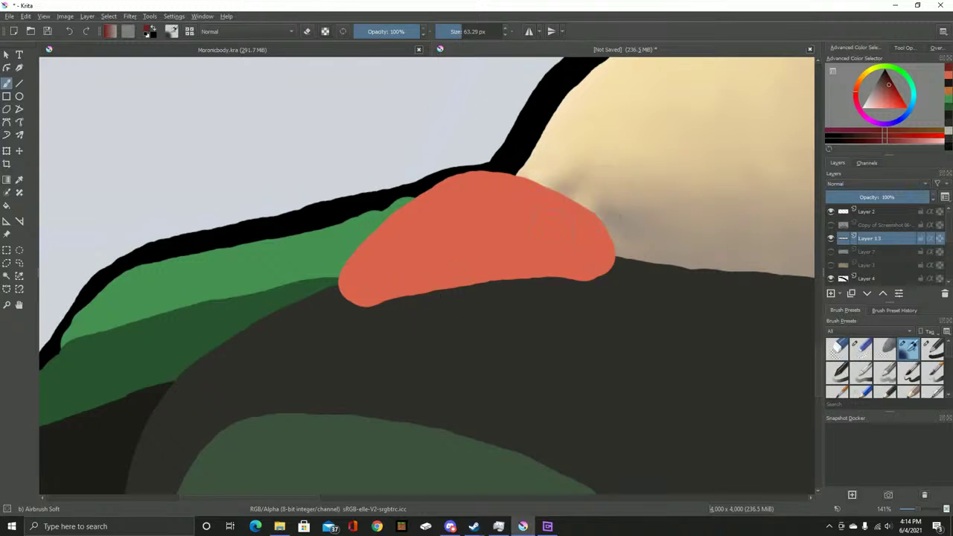
{"action": "left_click", "coordinate": [392, 32]}
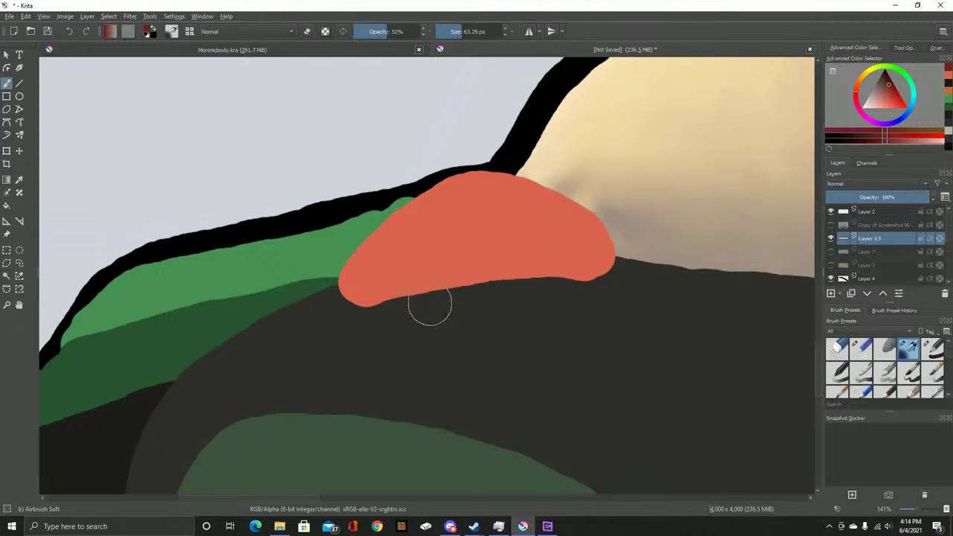
{"action": "left_click_drag", "start_coordinate": [429, 303], "coordinate": [406, 240]}
{"action": "left_click_drag", "start_coordinate": [485, 305], "coordinate": [484, 194]}
{"action": "left_click_drag", "start_coordinate": [547, 305], "coordinate": [560, 226]}
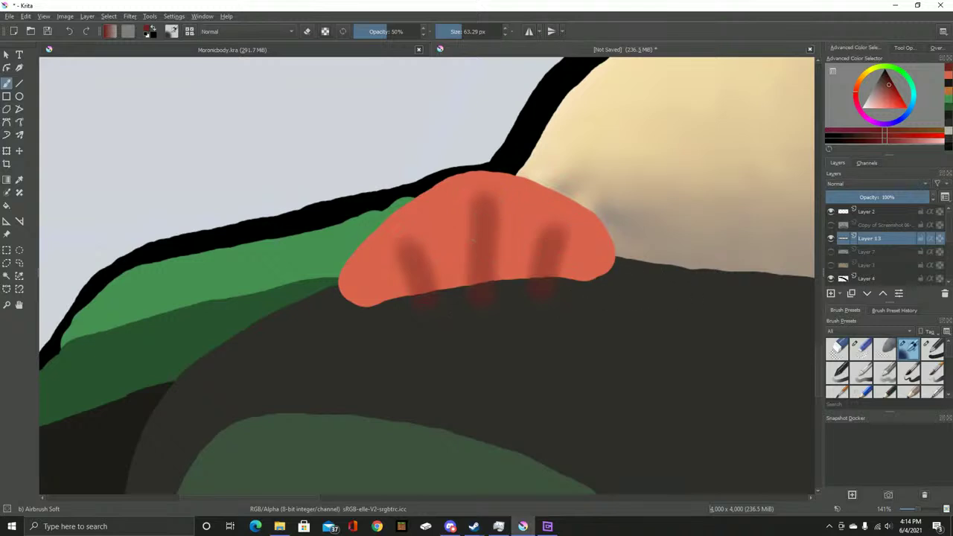
{"action": "key", "text": "ctrl+z"}
{"action": "key", "text": "ctrl+z"}
{"action": "key", "text": "ctrl+z"}
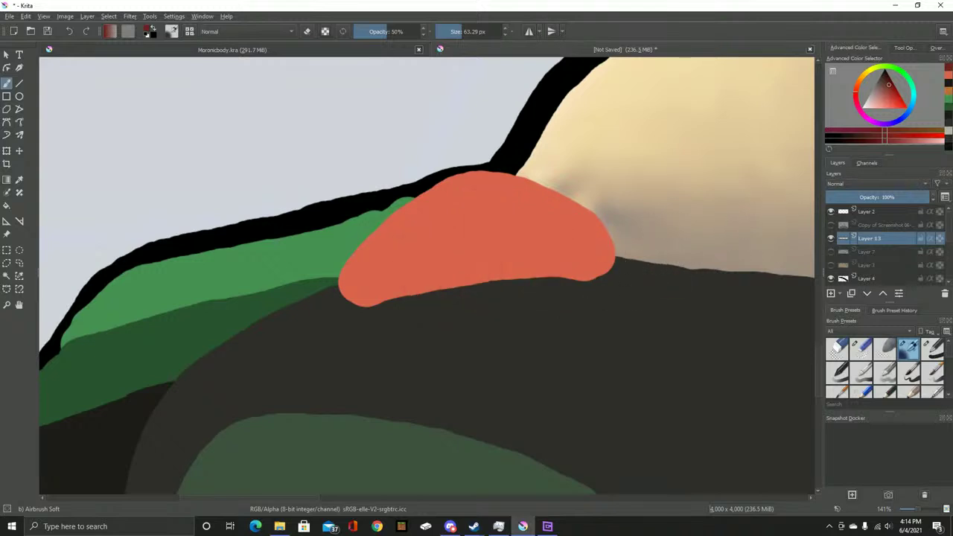
Set Layer 13's opacity to 41% and move Copy of Screenshot below Layer 13
{"action": "right_click", "coordinate": [930, 240]}
{"action": "left_click", "coordinate": [818, 251]}
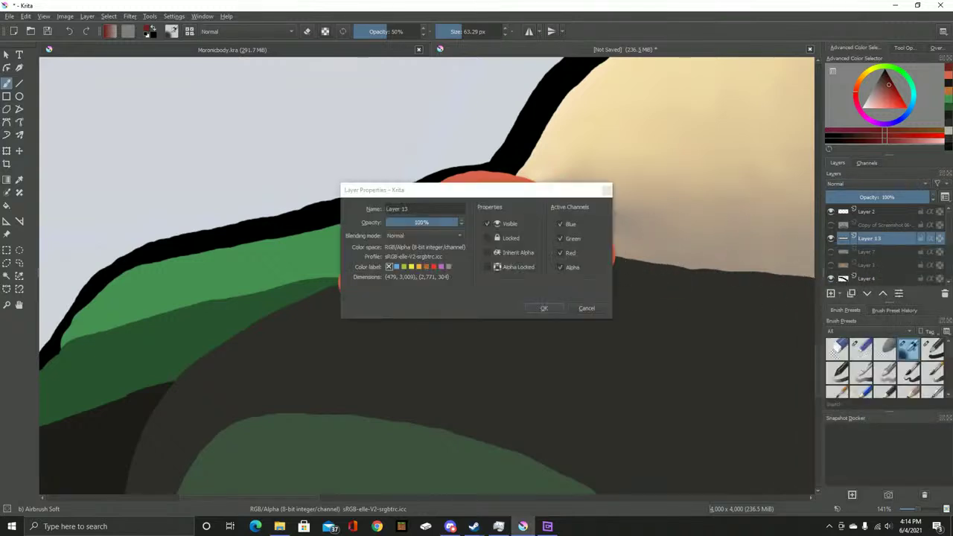
{"action": "left_click_drag", "start_coordinate": [447, 221], "coordinate": [414, 221]}
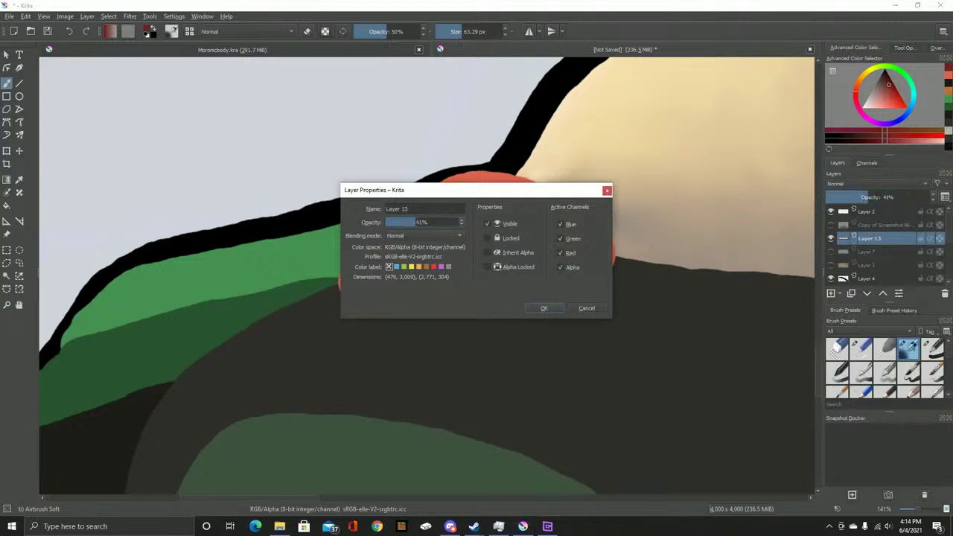
{"action": "left_click", "coordinate": [544, 307]}
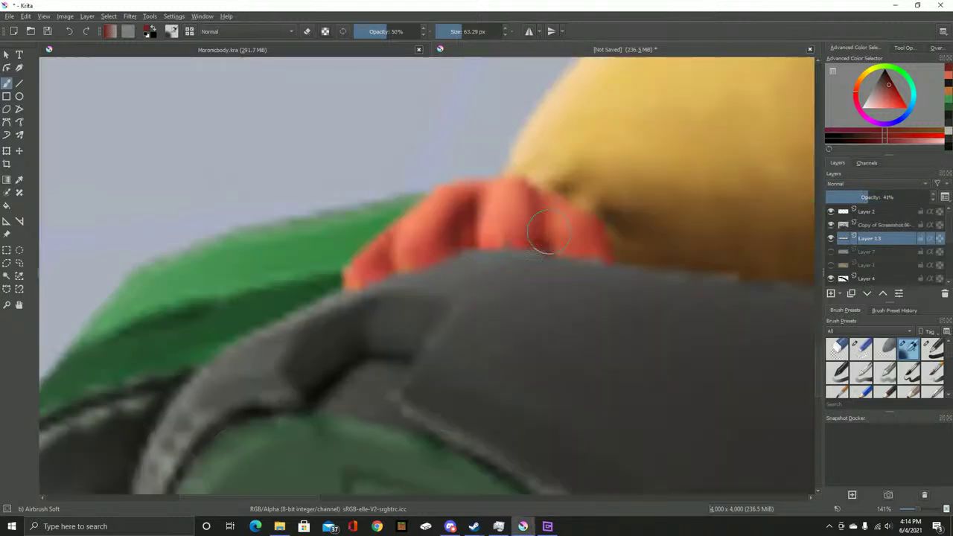
{"action": "scroll", "coordinate": [420, 253], "scroll_direction": "up", "scroll_amount": 1}
{"action": "left_click_drag", "start_coordinate": [882, 224], "coordinate": [882, 242]}
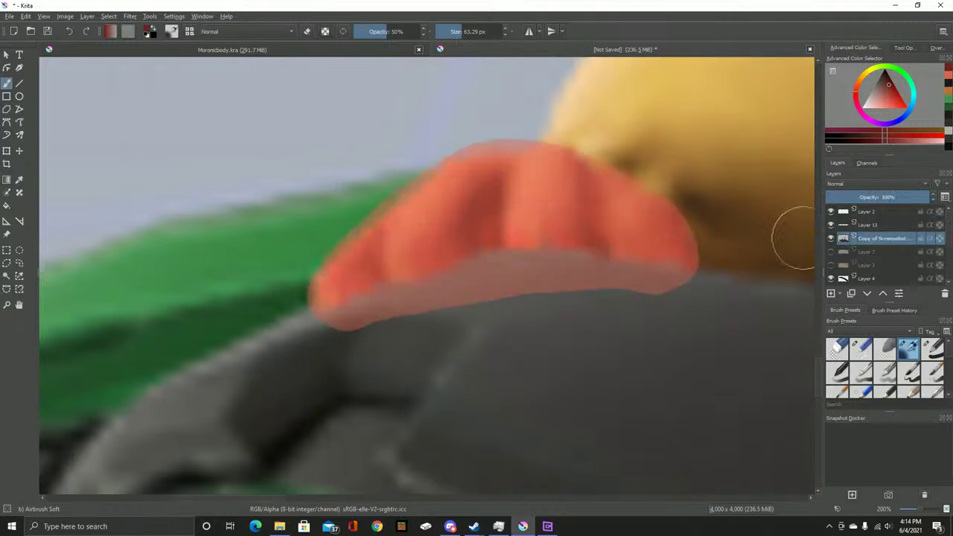
Airbrush grey along the paw's lower edge, undo a trial erase, and reselect Layer 13
{"action": "mouse_move", "coordinate": [373, 315]}
{"action": "left_mouse_down"}
{"action": "mouse_move", "coordinate": [384, 265]}
{"action": "mouse_move", "coordinate": [479, 280]}
{"action": "mouse_move", "coordinate": [490, 190]}
{"action": "mouse_move", "coordinate": [469, 276]}
{"action": "mouse_move", "coordinate": [592, 258]}
{"action": "mouse_move", "coordinate": [603, 268]}
{"action": "mouse_move", "coordinate": [577, 178]}
{"action": "mouse_move", "coordinate": [631, 284]}
{"action": "mouse_move", "coordinate": [664, 294]}
{"action": "mouse_move", "coordinate": [695, 283]}
{"action": "mouse_move", "coordinate": [629, 306]}
{"action": "left_mouse_up"}
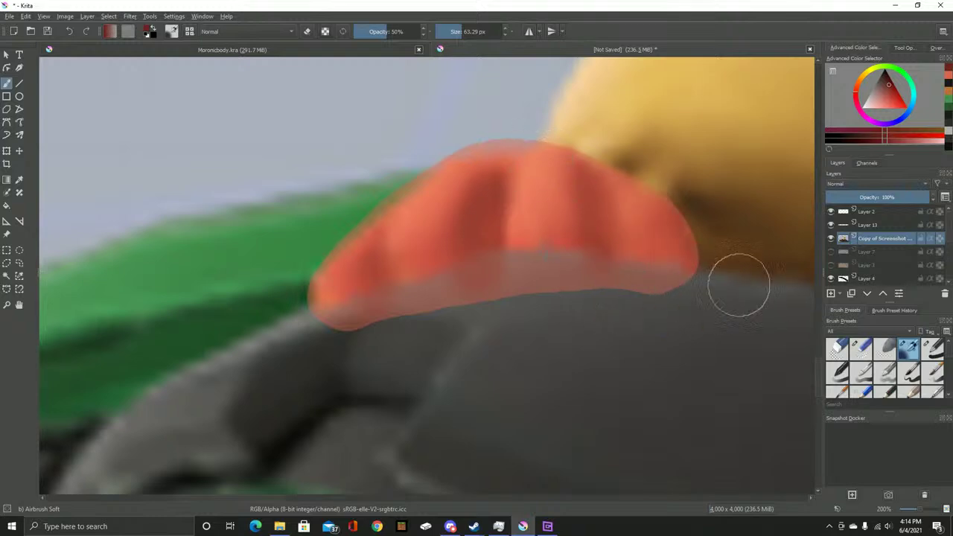
{"action": "left_click", "coordinate": [859, 347]}
{"action": "mouse_move", "coordinate": [558, 129]}
{"action": "left_mouse_down"}
{"action": "mouse_move", "coordinate": [549, 126]}
{"action": "mouse_move", "coordinate": [578, 133]}
{"action": "left_mouse_up"}
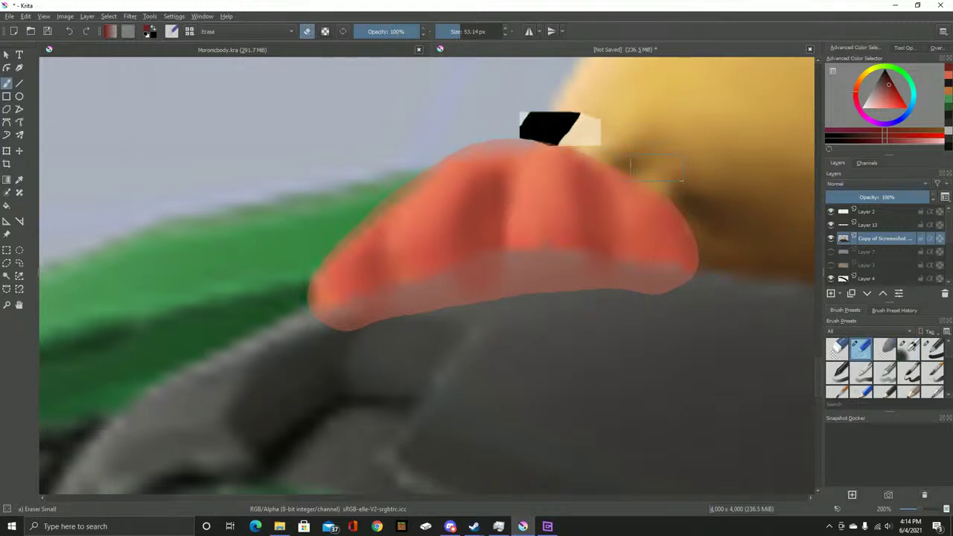
{"action": "key", "text": "ctrl+z"}
{"action": "left_click", "coordinate": [870, 224]}
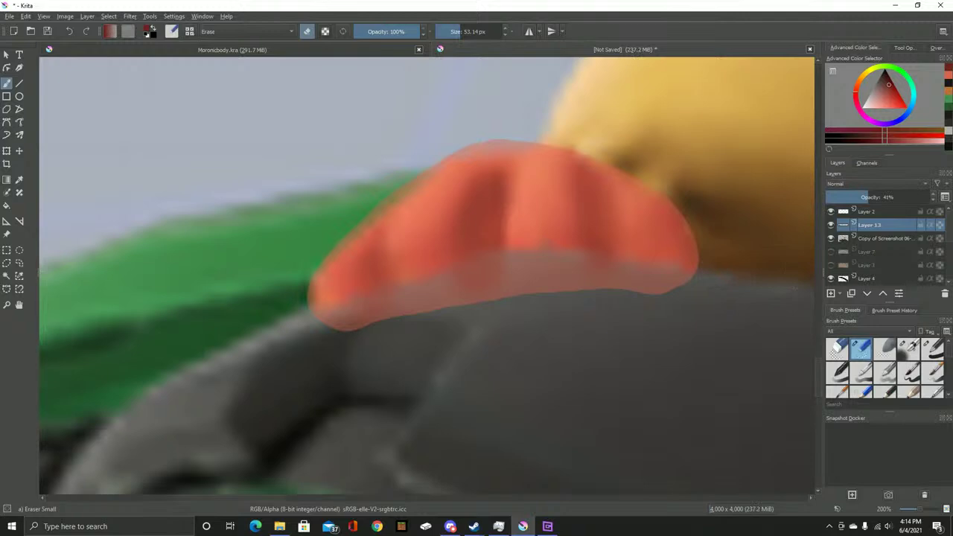
Hide the reference layer and raise Layer 13's opacity to 100% in Layer Properties
{"action": "left_click", "coordinate": [830, 238]}
{"action": "right_click", "coordinate": [863, 223]}
{"action": "left_click", "coordinate": [811, 234]}
{"action": "left_click_drag", "start_coordinate": [421, 222], "coordinate": [459, 222]}
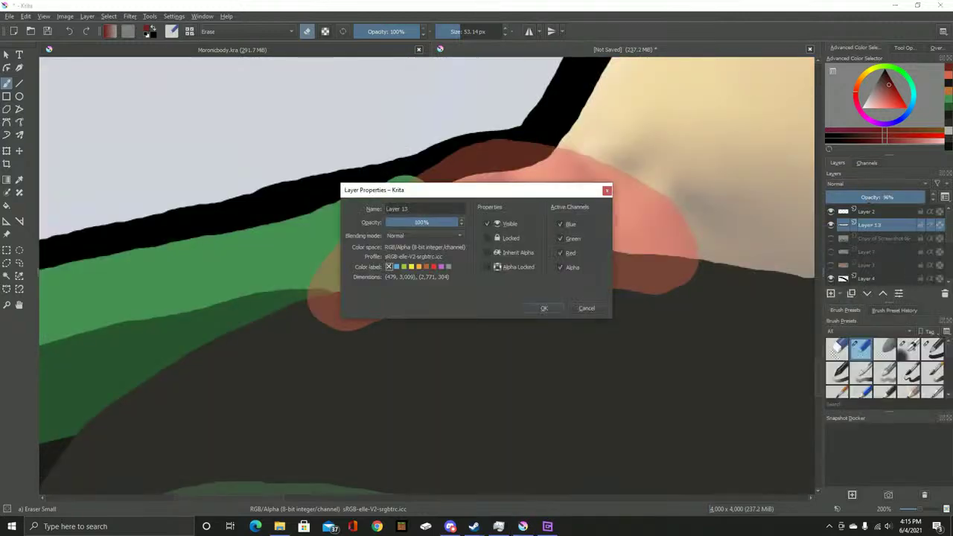
{"action": "left_click", "coordinate": [543, 308]}
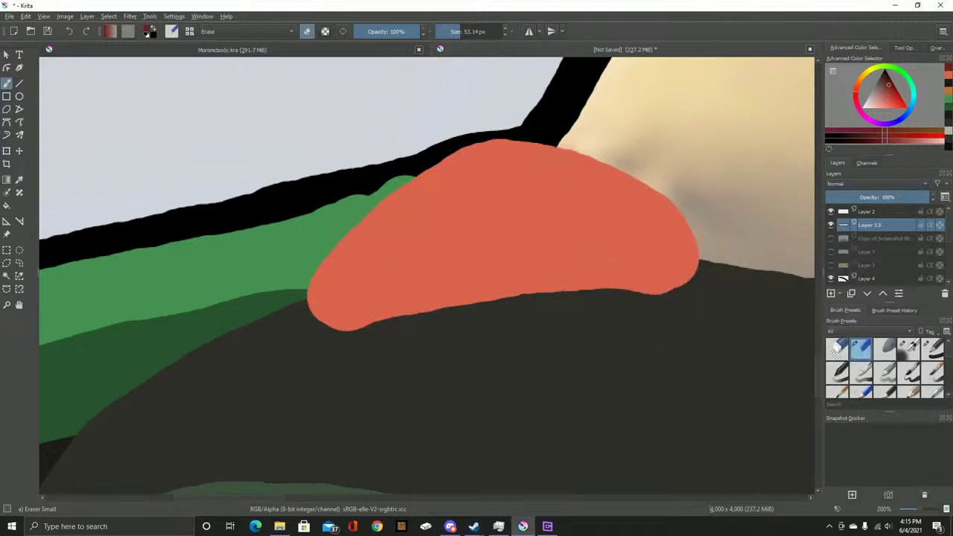
Show the reference again, toggle the red shape, and revert a trial move of the reference above Layer 13
{"action": "left_click", "coordinate": [881, 239]}
{"action": "left_click", "coordinate": [830, 238]}
{"action": "left_click", "coordinate": [830, 224]}
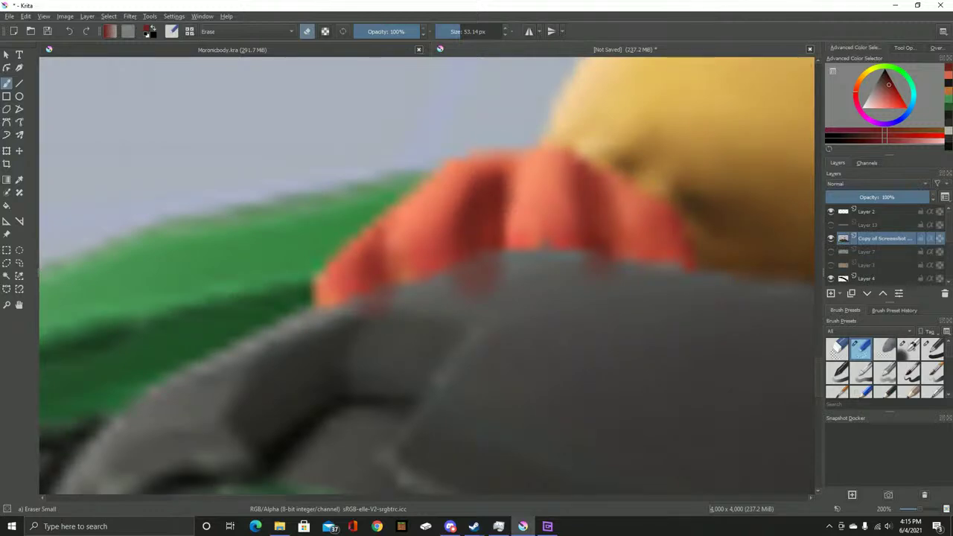
{"action": "left_click", "coordinate": [830, 225]}
{"action": "key", "text": "ctrl+Page_Up"}
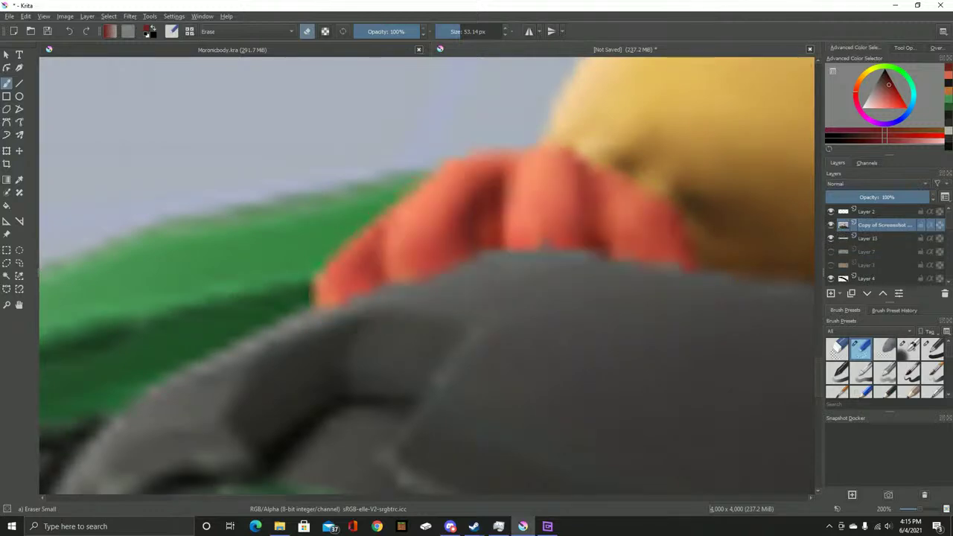
{"action": "key", "text": "ctrl+z"}
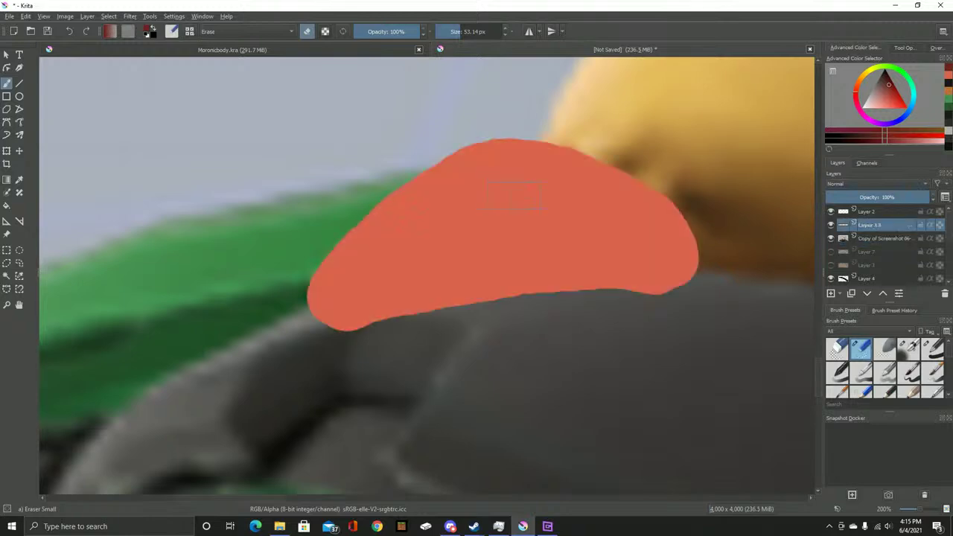
Try a dark soft-airbrush stroke on the red shape, undo it, and recheck the reference
{"action": "key", "text": "/"}
{"action": "mouse_move", "coordinate": [398, 316]}
{"action": "left_mouse_down"}
{"action": "mouse_move", "coordinate": [420, 223]}
{"action": "mouse_move", "coordinate": [453, 197]}
{"action": "left_mouse_up"}
{"action": "key", "text": "ctrl+z"}
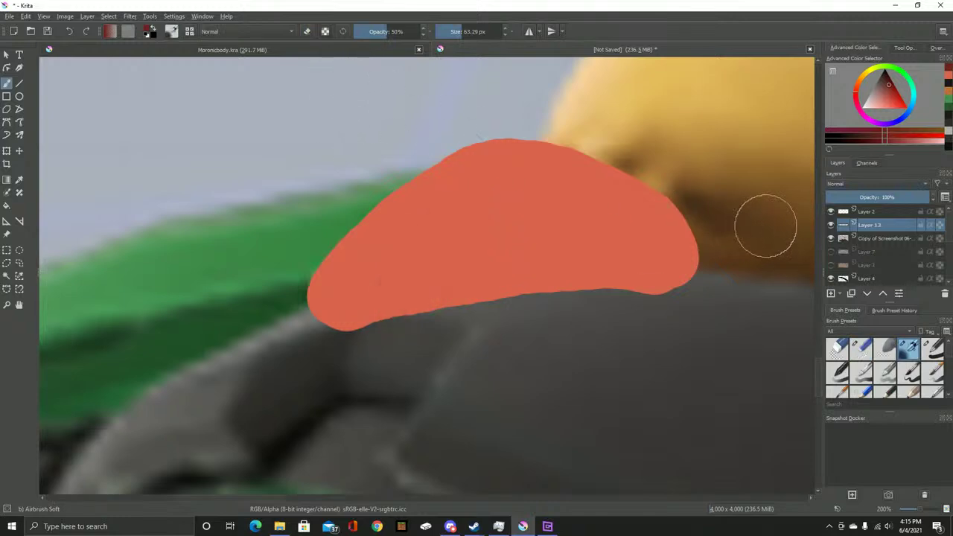
{"action": "left_click", "coordinate": [831, 238]}
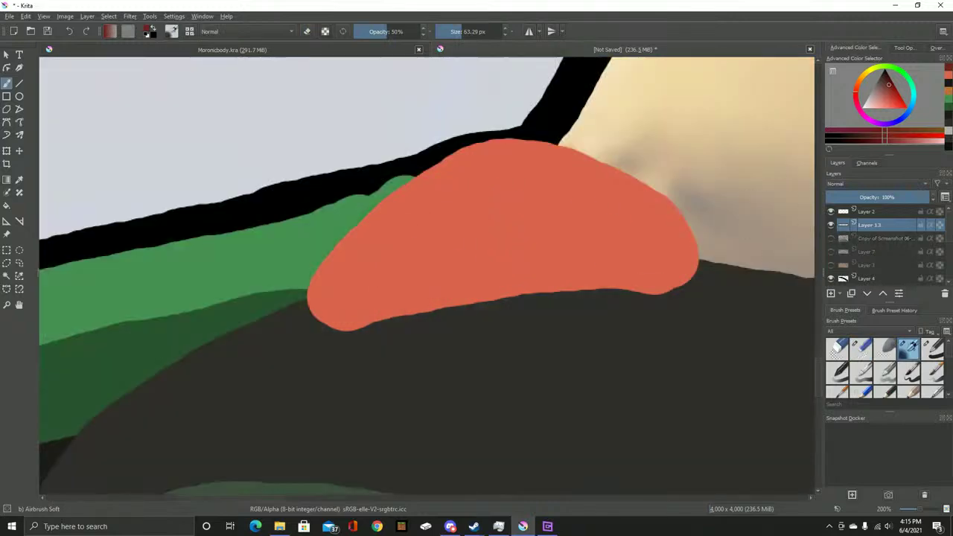
{"action": "left_click", "coordinate": [831, 238]}
Set Layer 13's opacity to 46% in Layer Properties
{"action": "right_click", "coordinate": [869, 225]}
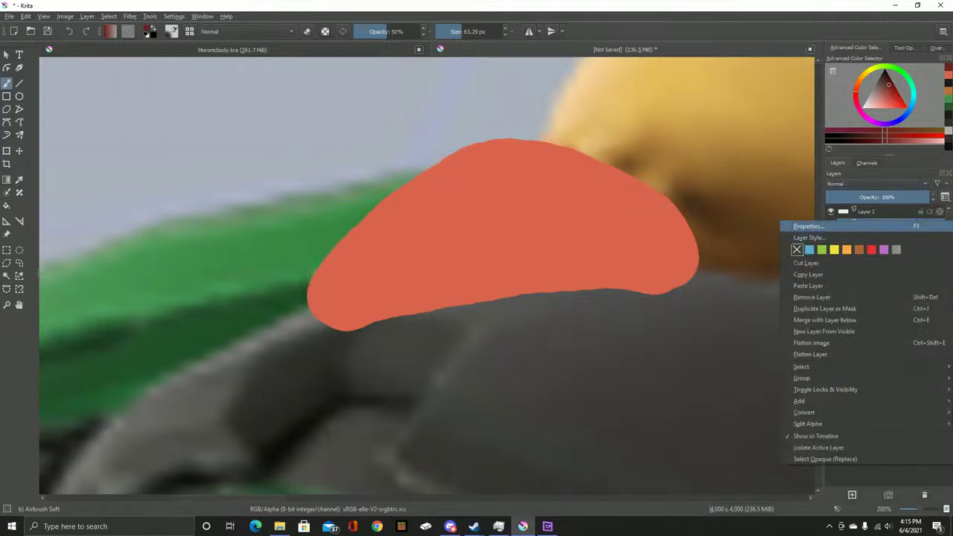
{"action": "left_click", "coordinate": [803, 224]}
{"action": "type", "text": "46"}
{"action": "key", "text": "Return"}
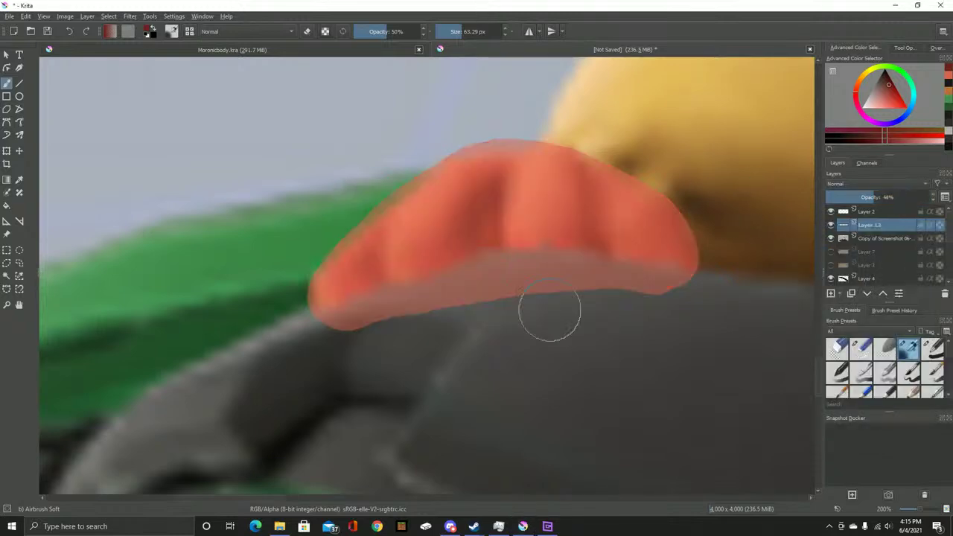
Airbrush three dark creases across the red shape and trim its right edge with the small eraser
{"action": "left_click_drag", "start_coordinate": [367, 313], "coordinate": [362, 257]}
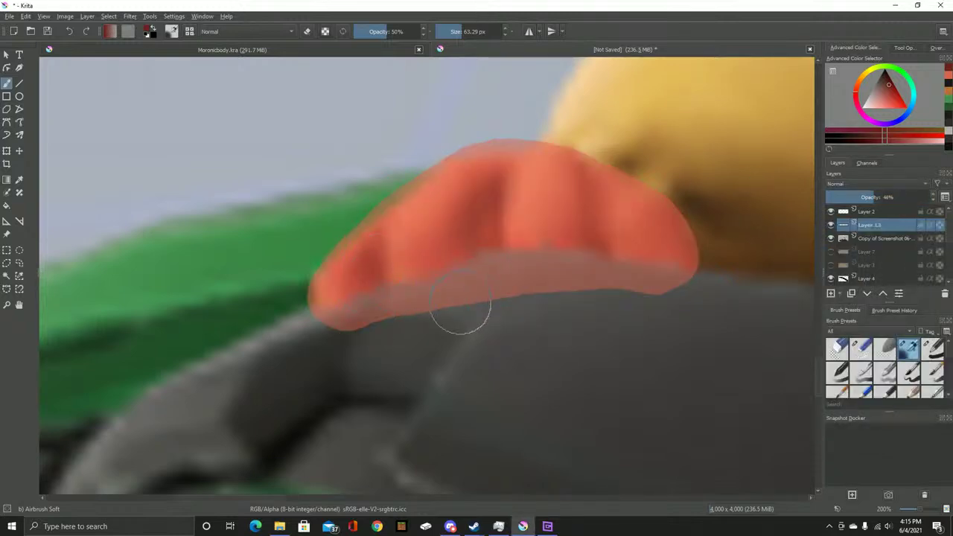
{"action": "left_click_drag", "start_coordinate": [457, 315], "coordinate": [487, 189]}
{"action": "left_click_drag", "start_coordinate": [592, 286], "coordinate": [579, 186]}
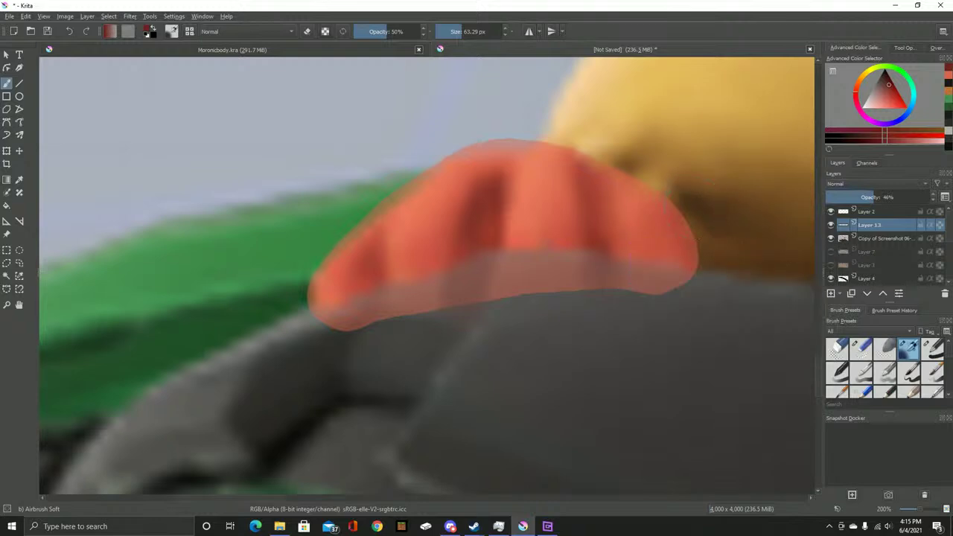
{"action": "left_click", "coordinate": [861, 348]}
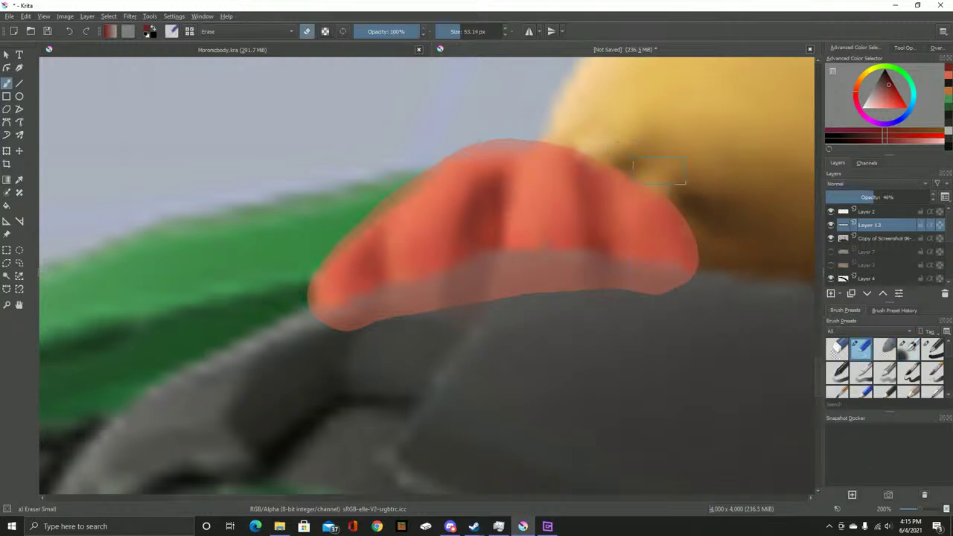
{"action": "mouse_move", "coordinate": [689, 193]}
{"action": "left_mouse_down"}
{"action": "mouse_move", "coordinate": [720, 258]}
{"action": "mouse_move", "coordinate": [712, 302]}
{"action": "left_mouse_up"}
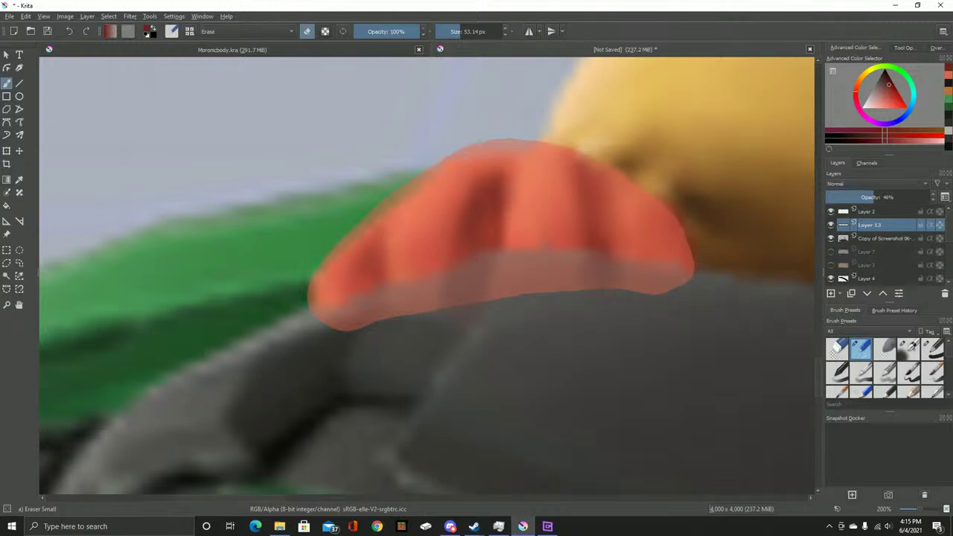
Move Layer 13 below the reference layer, make it active, and hide the reference
{"action": "key", "text": "ctrl+Page_Down"}
{"action": "left_click", "coordinate": [878, 239]}
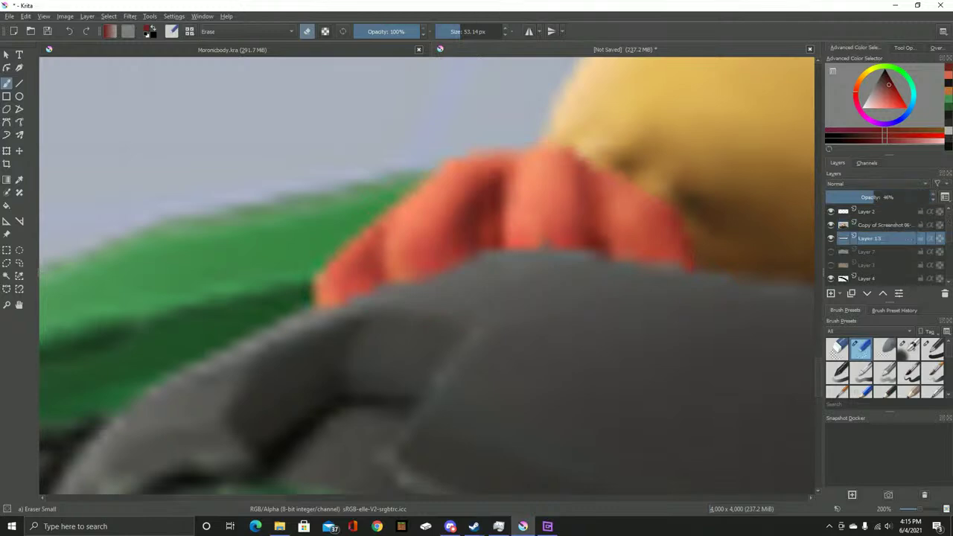
{"action": "left_click", "coordinate": [830, 225]}
Raise Layer 13's opacity back to 100% in Layer Properties
{"action": "right_click", "coordinate": [870, 238]}
{"action": "left_click", "coordinate": [856, 246]}
{"action": "left_click_drag", "start_coordinate": [420, 223], "coordinate": [465, 223]}
{"action": "left_click", "coordinate": [543, 308]}
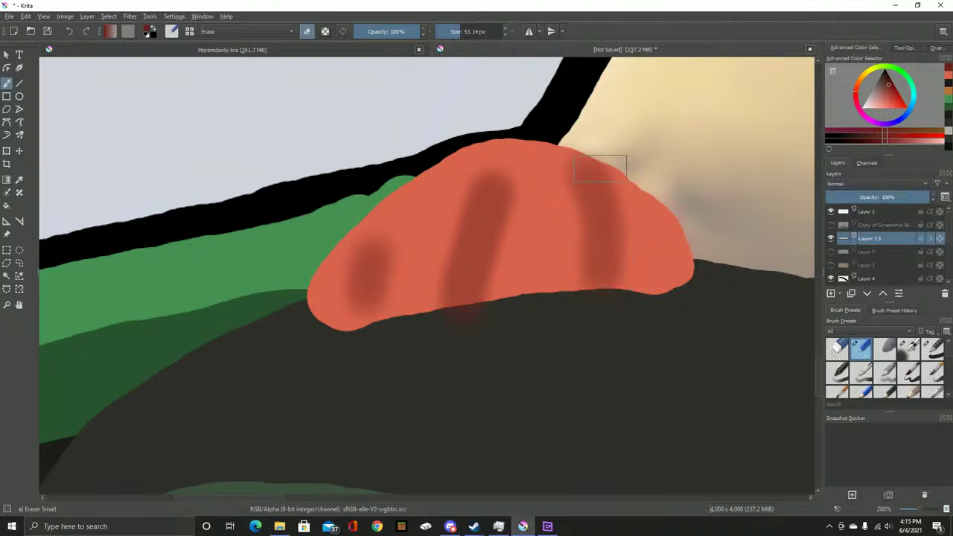
{"action": "scroll", "coordinate": [504, 150], "scroll_direction": "up", "scroll_amount": 3}
{"action": "scroll", "coordinate": [504, 150], "scroll_direction": "up", "scroll_amount": 1}
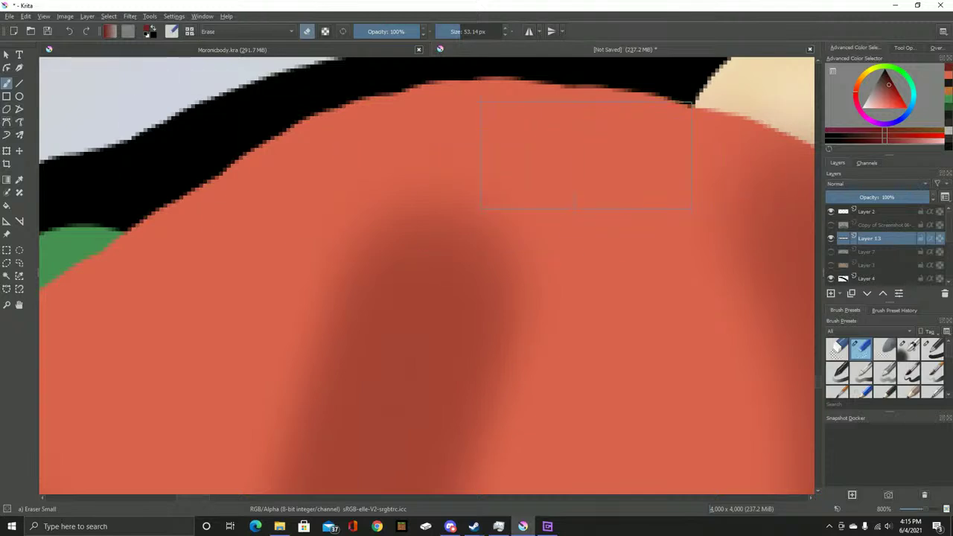
Switch to the hard basic brush with the salmon colour sampled from the shape, about 9 px wide
{"action": "key", "text": "slash"}
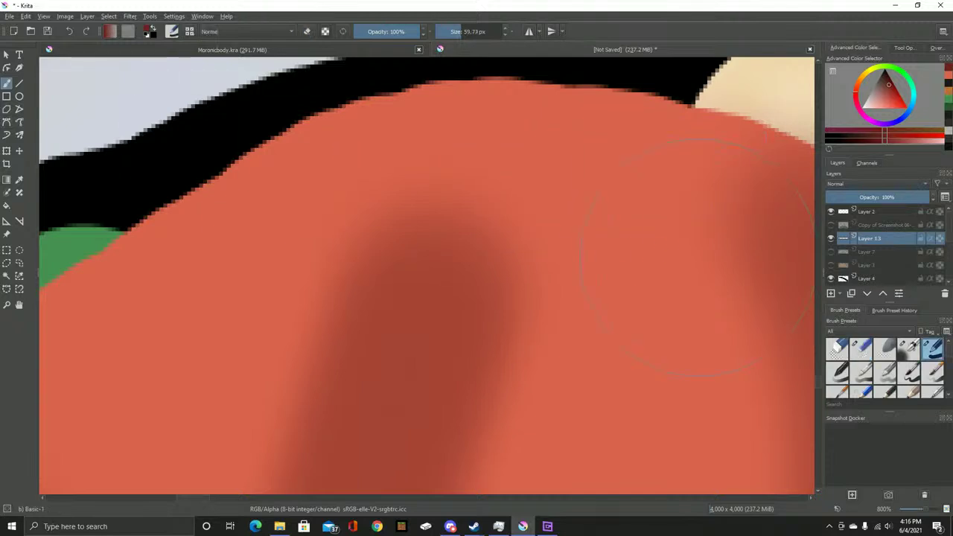
{"action": "right_click", "coordinate": [580, 176]}
{"action": "key", "text": "p"}
{"action": "left_click", "coordinate": [384, 112]}
{"action": "key", "text": "b"}
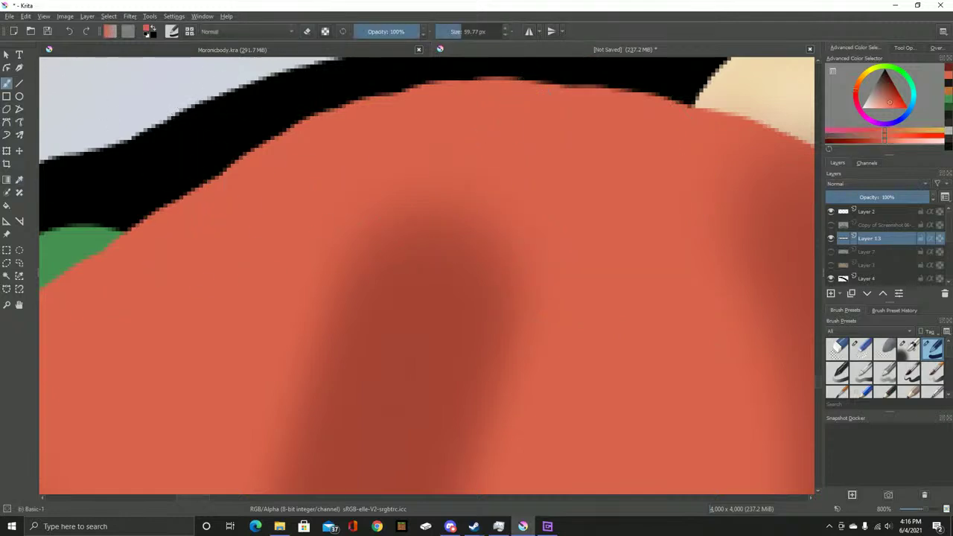
{"action": "key", "text": "bracketleft"}
{"action": "key", "text": "bracketleft"}
Reshape the middle crease into a peak with salmon, add darker shading, and erase a round hole
{"action": "left_click_drag", "start_coordinate": [324, 298], "coordinate": [445, 189]}
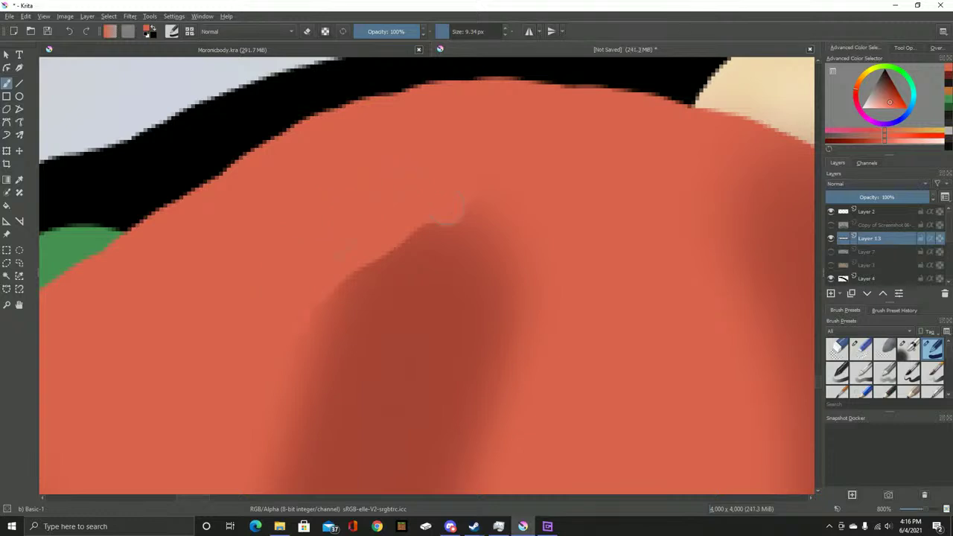
{"action": "left_click_drag", "start_coordinate": [521, 335], "coordinate": [471, 195]}
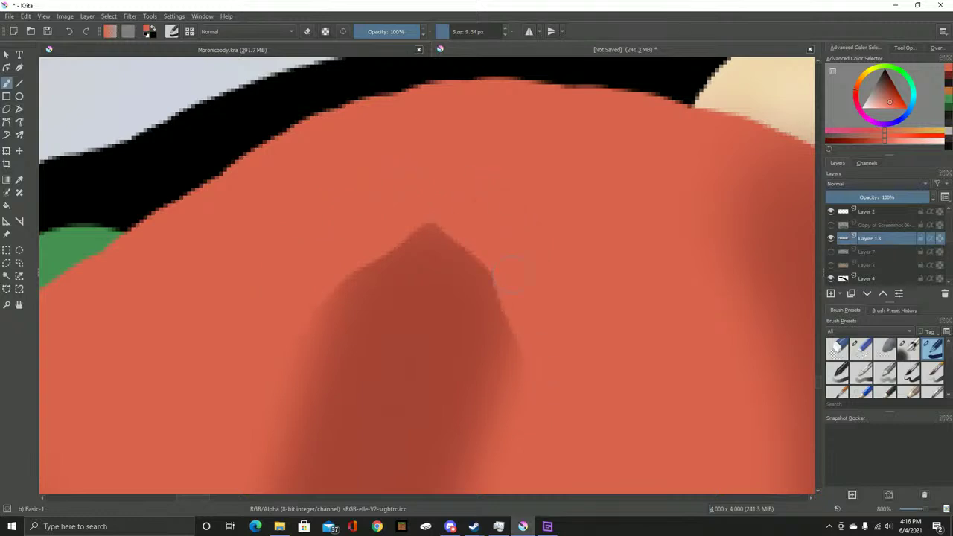
{"action": "mouse_move", "coordinate": [521, 327]}
{"action": "left_mouse_down"}
{"action": "mouse_move", "coordinate": [504, 252]}
{"action": "mouse_move", "coordinate": [480, 264]}
{"action": "left_mouse_up"}
{"action": "left_click_drag", "start_coordinate": [435, 226], "coordinate": [506, 387]}
{"action": "mouse_move", "coordinate": [440, 203]}
{"action": "left_mouse_down"}
{"action": "mouse_move", "coordinate": [342, 347]}
{"action": "mouse_move", "coordinate": [283, 417]}
{"action": "left_mouse_up"}
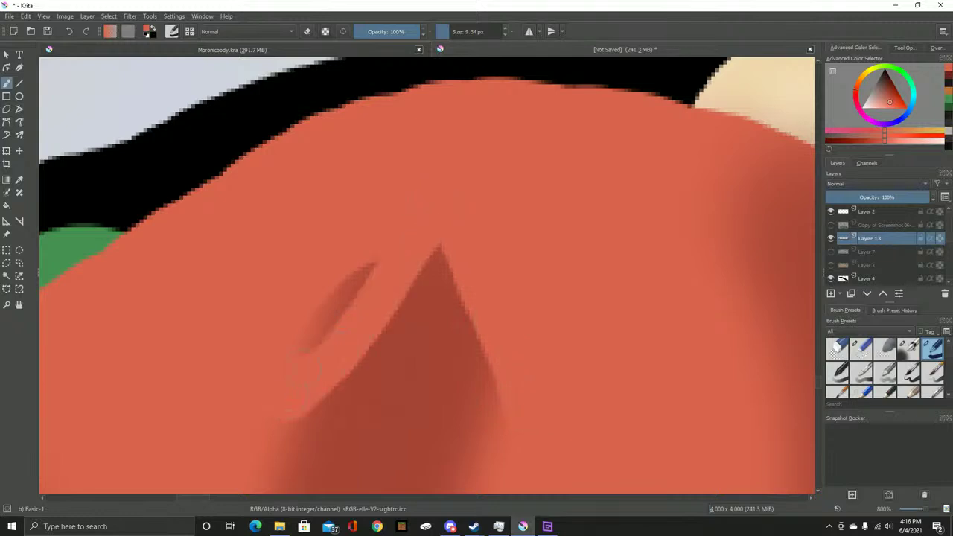
{"action": "left_click_drag", "start_coordinate": [372, 268], "coordinate": [254, 401]}
{"action": "scroll", "coordinate": [387, 244], "scroll_direction": "down", "scroll_amount": 1}
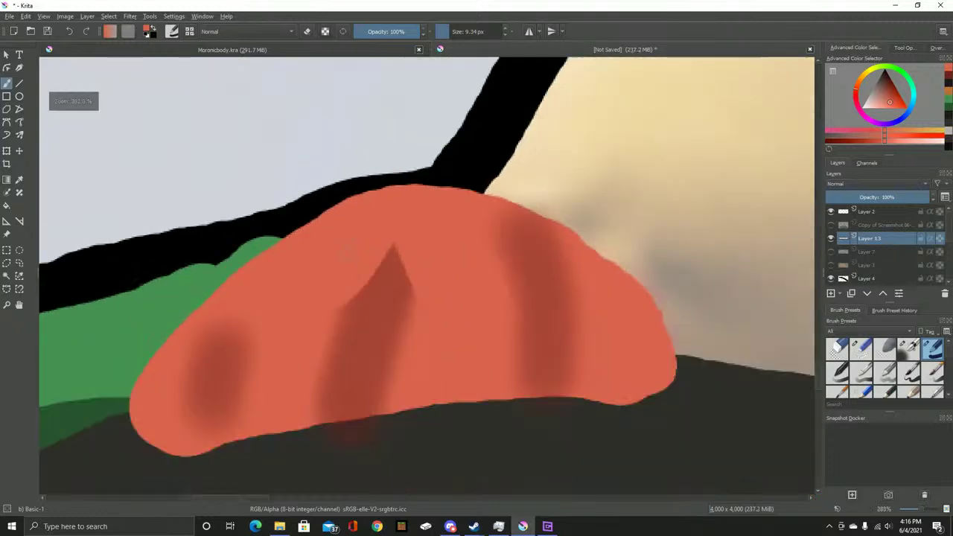
{"action": "mouse_move", "coordinate": [350, 298]}
{"action": "left_mouse_down"}
{"action": "mouse_move", "coordinate": [405, 235]}
{"action": "mouse_move", "coordinate": [388, 237]}
{"action": "left_mouse_up"}
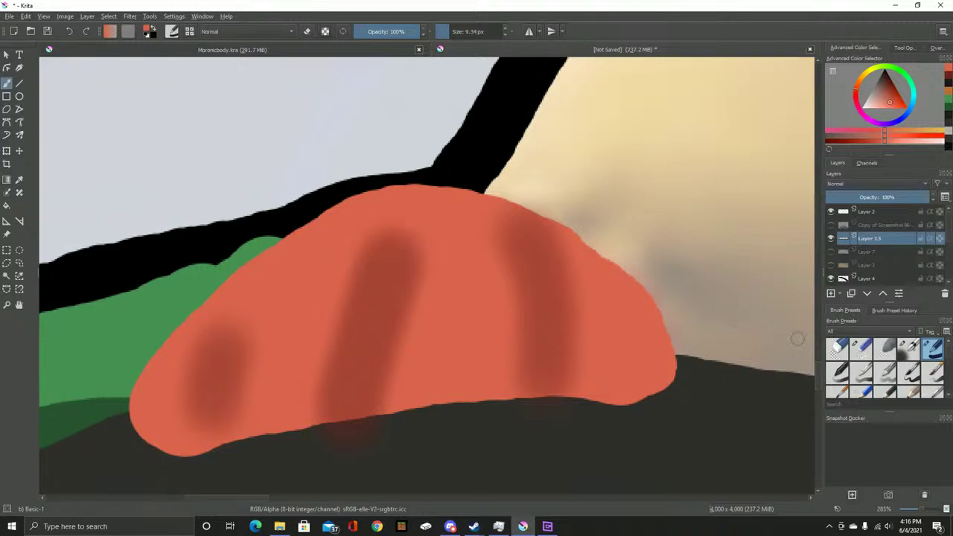
{"action": "left_click", "coordinate": [837, 347]}
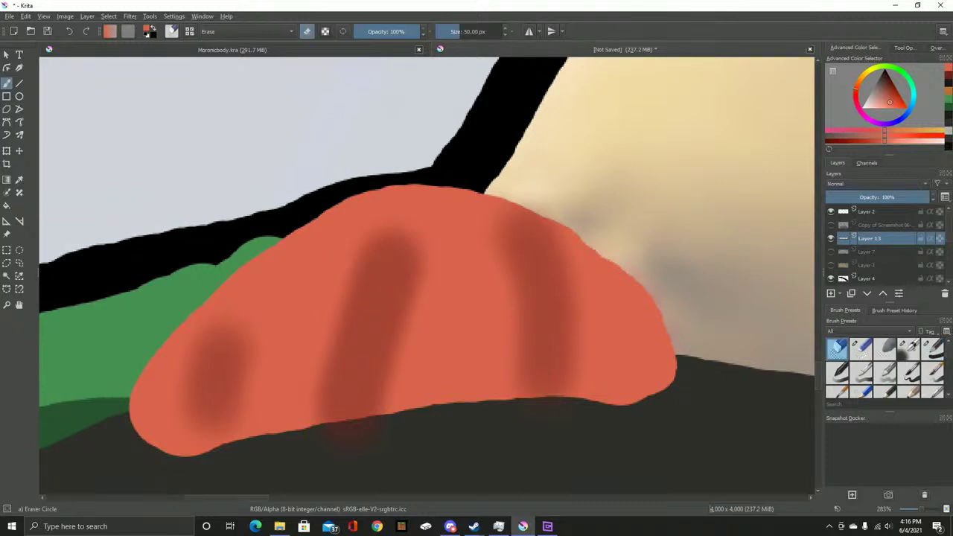
{"action": "left_click", "coordinate": [369, 257]}
Undo the erased holes and soften the dark crease with a 5 px soft airbrush stroke
{"action": "left_click", "coordinate": [419, 251]}
{"action": "key", "text": "ctrl+z"}
{"action": "key", "text": "ctrl+z"}
{"action": "key", "text": "slash"}
{"action": "scroll", "coordinate": [372, 255], "scroll_direction": "up", "scroll_amount": 5}
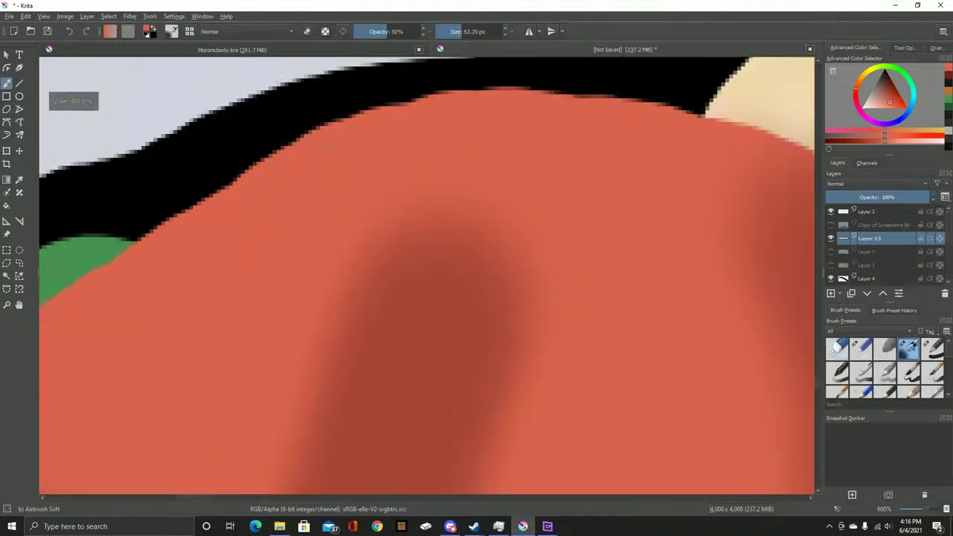
{"action": "key", "text": "bracketleft"}
{"action": "key", "text": "bracketleft"}
{"action": "key", "text": "bracketleft"}
{"action": "key", "text": "bracketleft"}
{"action": "key", "text": "bracketleft"}
{"action": "key", "text": "bracketleft"}
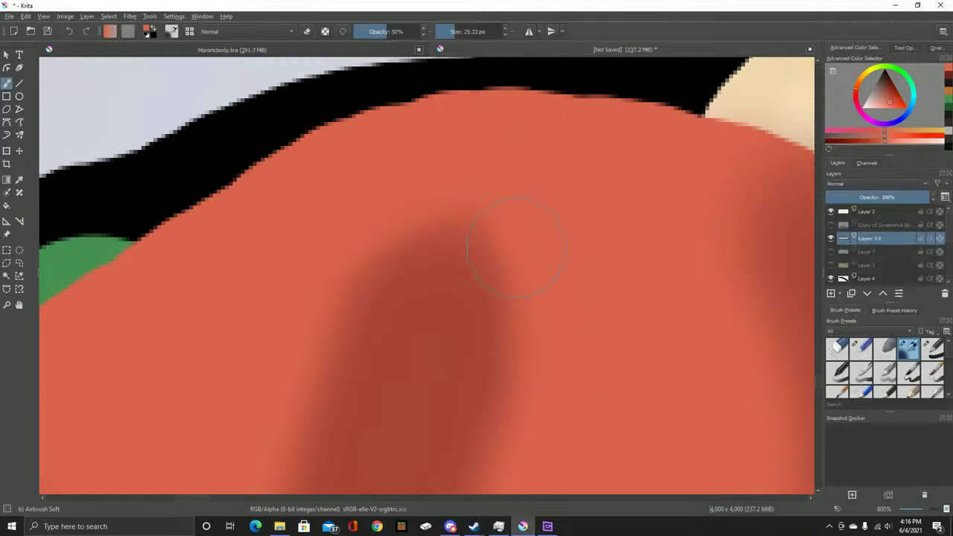
{"action": "mouse_move", "coordinate": [507, 214]}
{"action": "left_mouse_down"}
{"action": "mouse_move", "coordinate": [415, 223]}
{"action": "mouse_move", "coordinate": [359, 319]}
{"action": "left_mouse_up"}
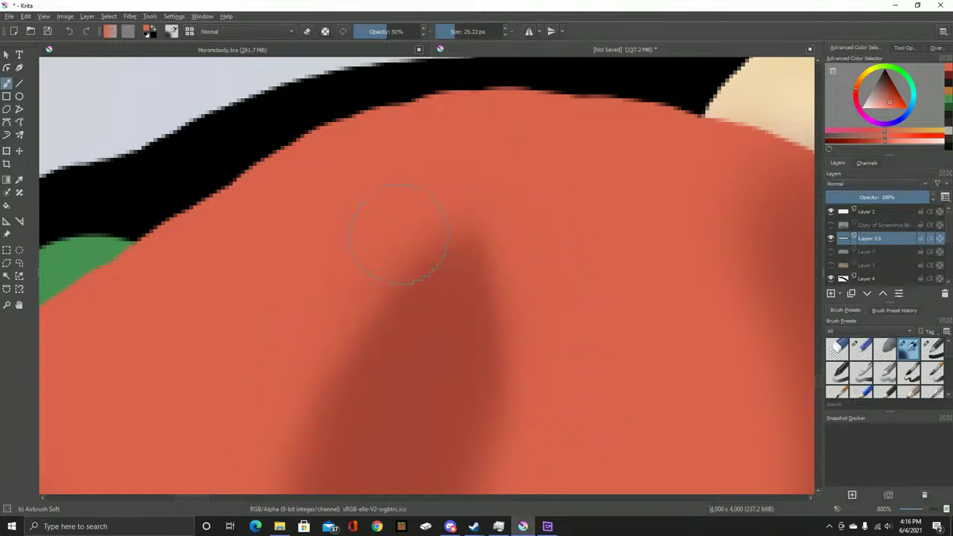
Zoom around to review the striped red shape and switch to the small eraser preset
{"action": "scroll", "coordinate": [292, 311], "scroll_direction": "down", "scroll_amount": 5}
{"action": "scroll", "coordinate": [419, 156], "scroll_direction": "up", "scroll_amount": 5}
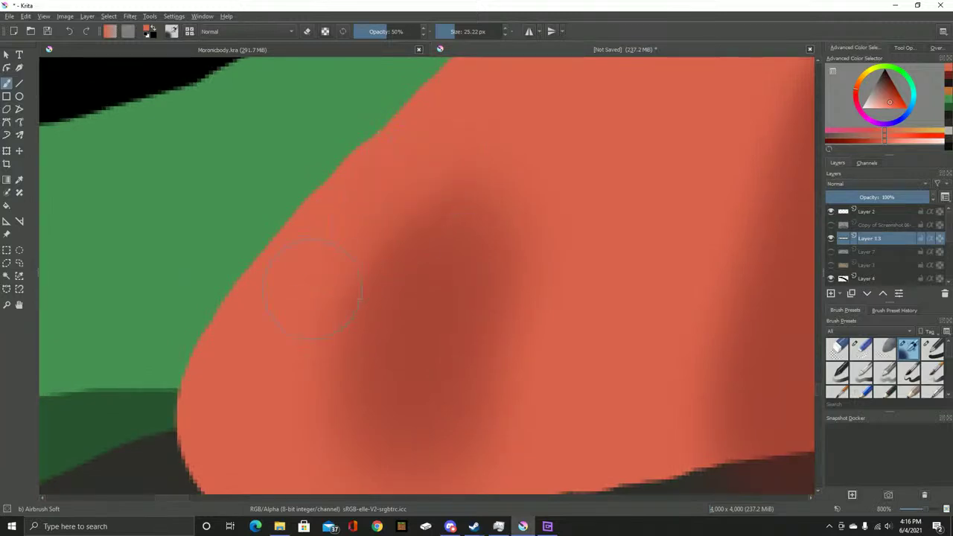
{"action": "scroll", "coordinate": [567, 357], "scroll_direction": "down", "scroll_amount": 3}
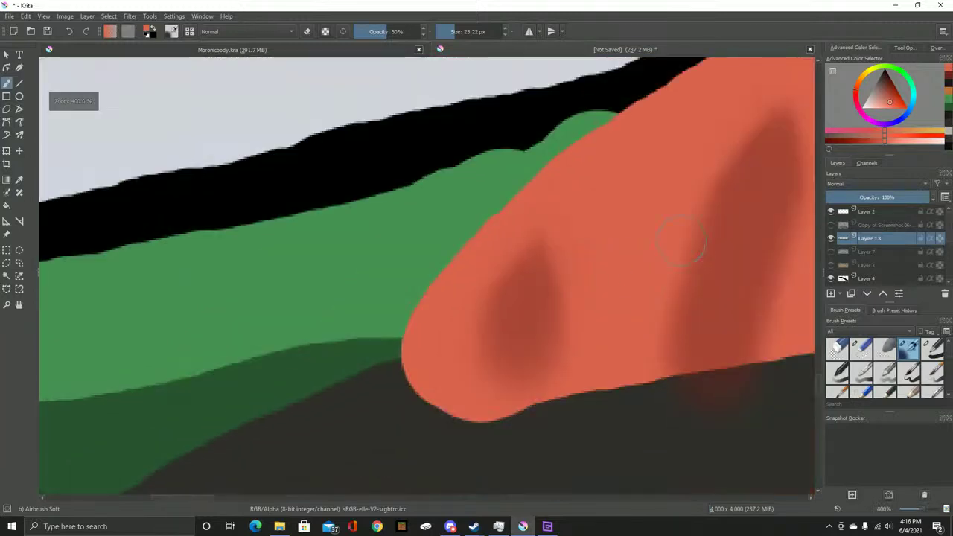
{"action": "scroll", "coordinate": [389, 311], "scroll_direction": "up", "scroll_amount": 2}
{"action": "scroll", "coordinate": [389, 311], "scroll_direction": "up", "scroll_amount": 1}
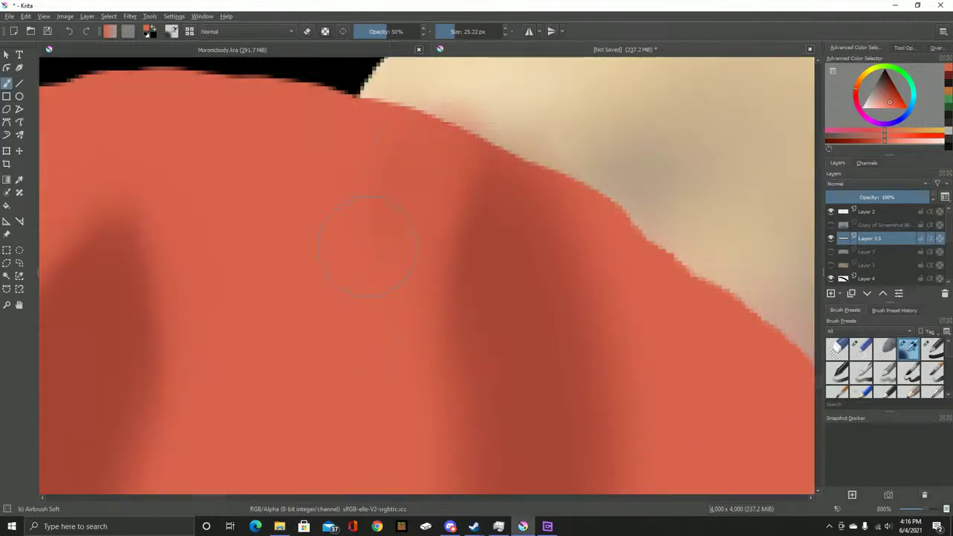
{"action": "scroll", "coordinate": [372, 208], "scroll_direction": "down", "scroll_amount": 3}
{"action": "scroll", "coordinate": [368, 215], "scroll_direction": "up", "scroll_amount": 1}
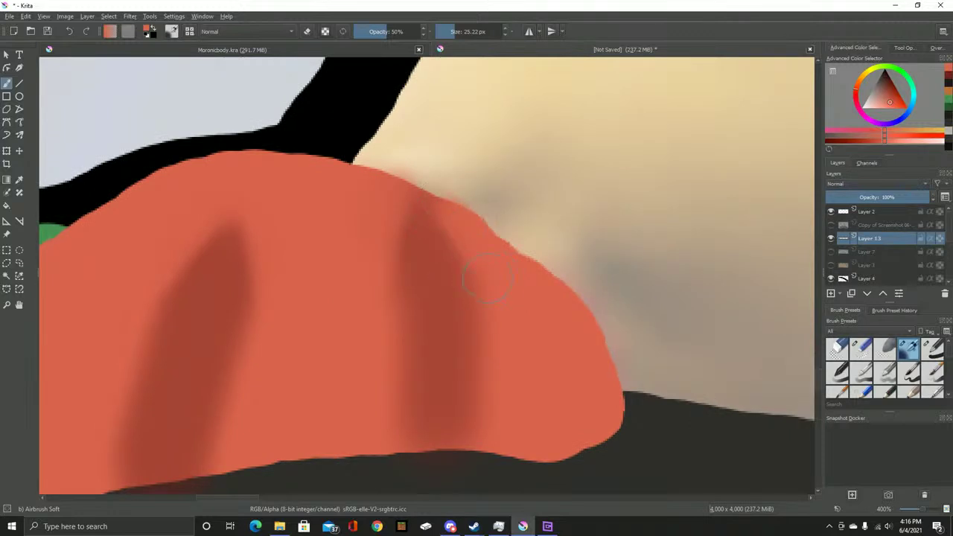
{"action": "scroll", "coordinate": [553, 221], "scroll_direction": "up", "scroll_amount": 2}
{"action": "key", "text": "/"}
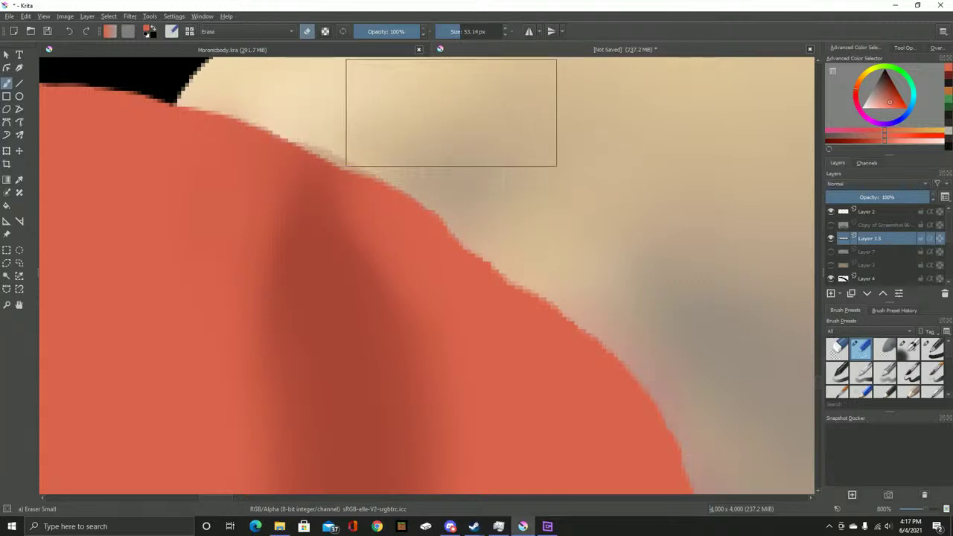
{"action": "scroll", "coordinate": [521, 149], "scroll_direction": "down", "scroll_amount": 2}
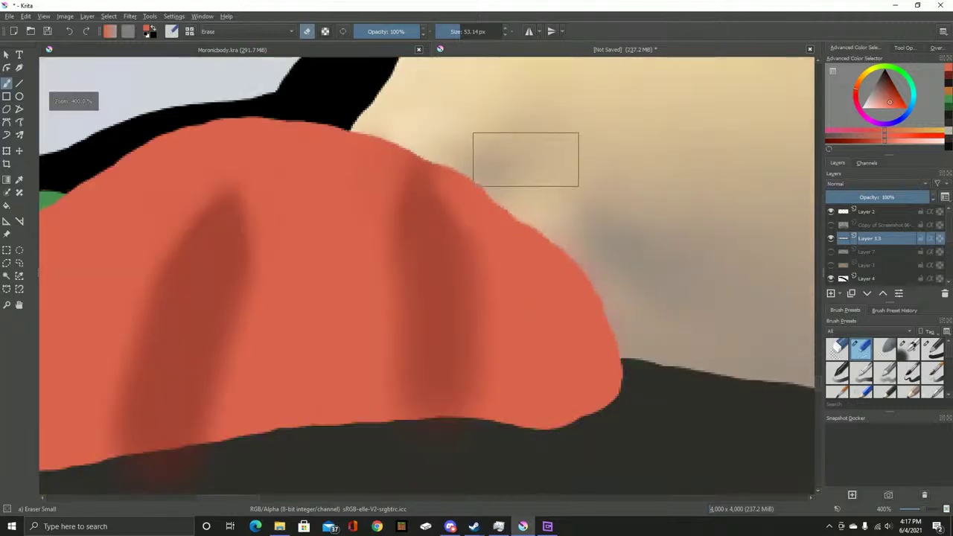
{"action": "scroll", "coordinate": [525, 160], "scroll_direction": "down", "scroll_amount": 3}
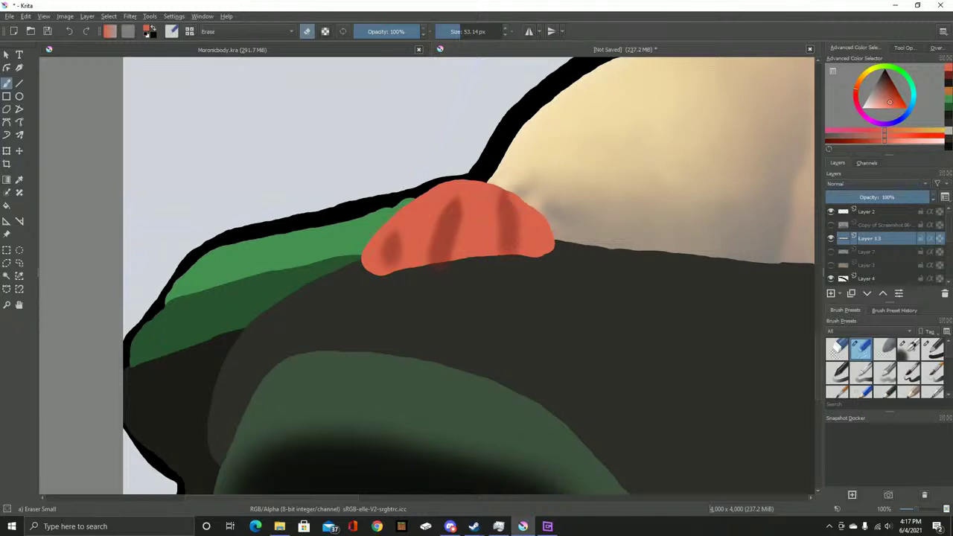
{"action": "scroll", "coordinate": [882, 246], "scroll_direction": "down", "scroll_amount": 1}
Reorder Layer 13 so the dark mech body overlaps the red hand, then review it
{"action": "scroll", "coordinate": [882, 246], "scroll_direction": "down", "scroll_amount": 4}
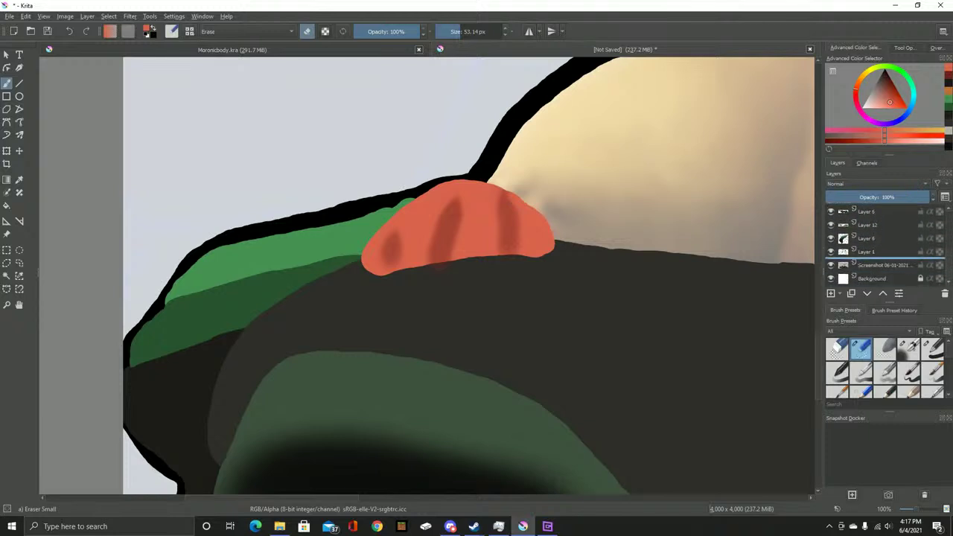
{"action": "key", "text": "ctrl+z"}
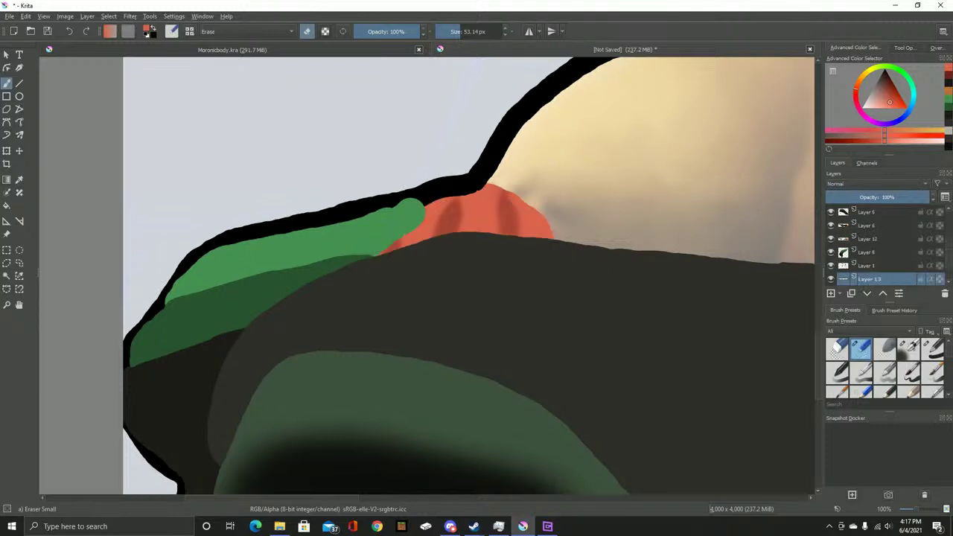
{"action": "left_click_drag", "start_coordinate": [867, 279], "coordinate": [867, 225]}
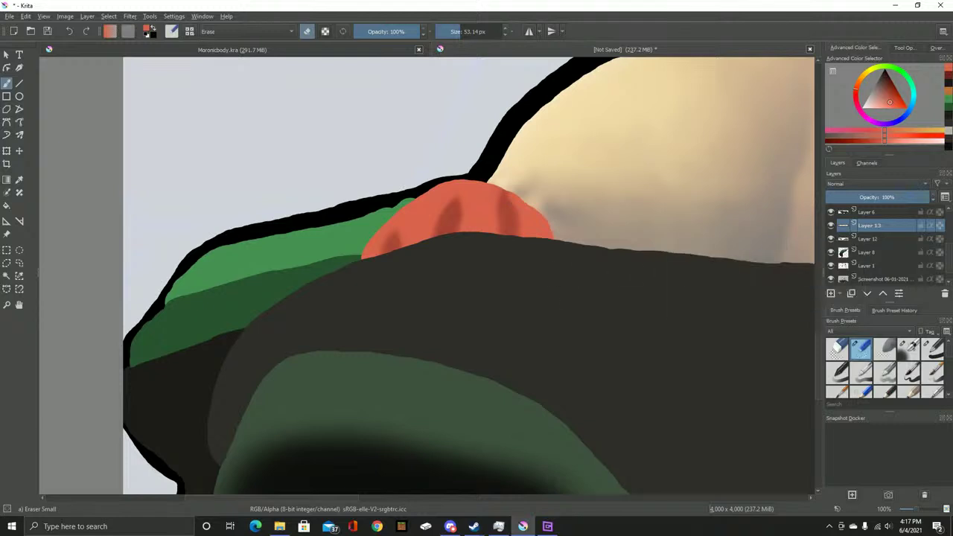
{"action": "left_click_drag", "start_coordinate": [533, 269], "coordinate": [496, 307]}
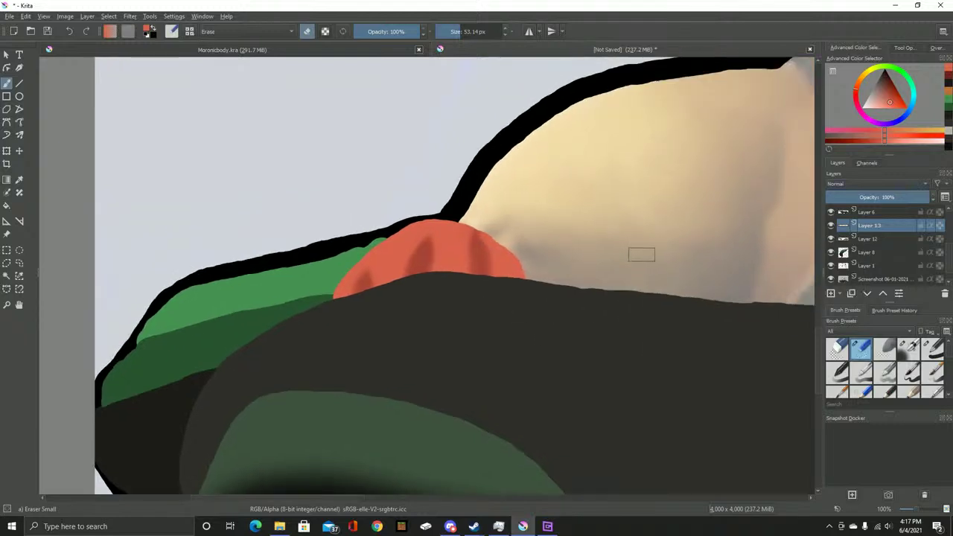
{"action": "scroll", "coordinate": [640, 254], "scroll_direction": "down", "scroll_amount": 3}
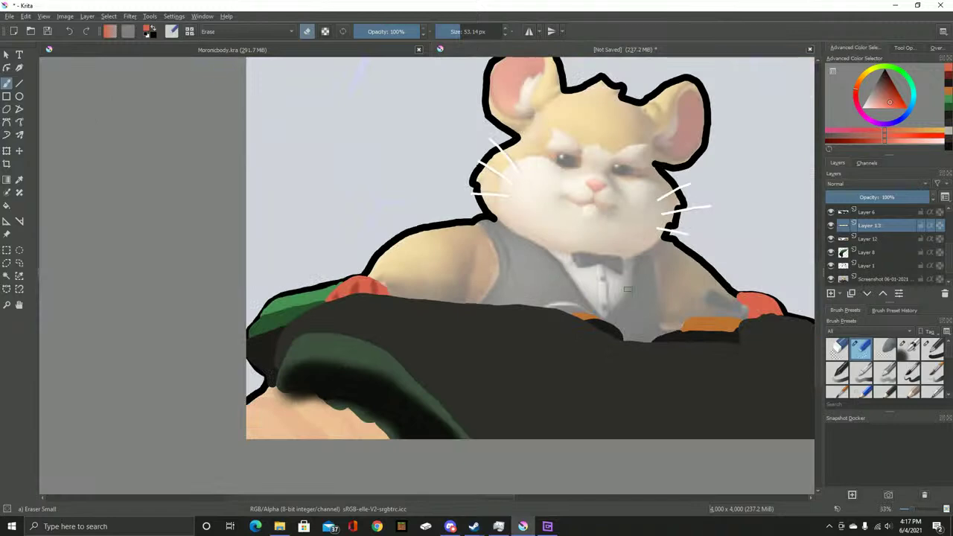
{"action": "scroll", "coordinate": [691, 285], "scroll_direction": "up", "scroll_amount": 5}
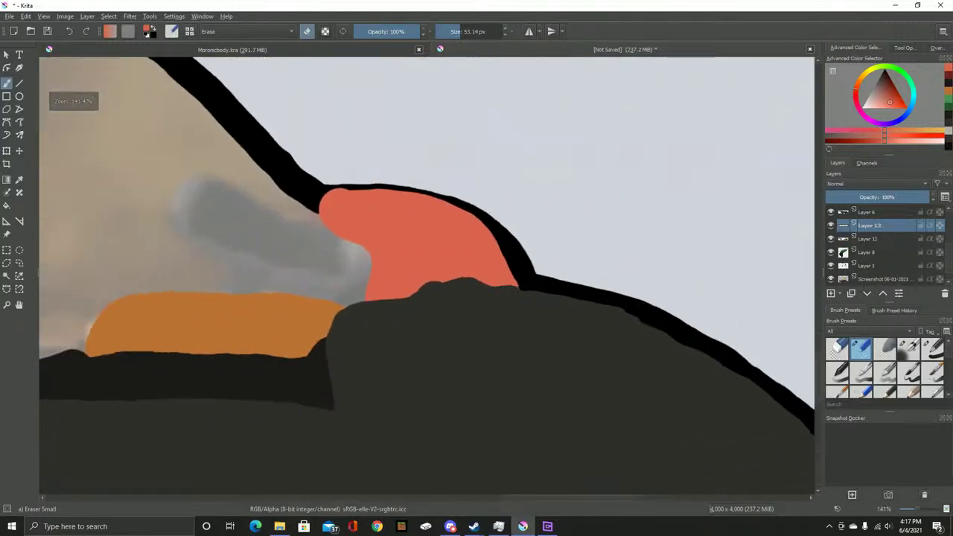
{"action": "scroll", "coordinate": [878, 246], "scroll_direction": "down", "scroll_amount": 3}
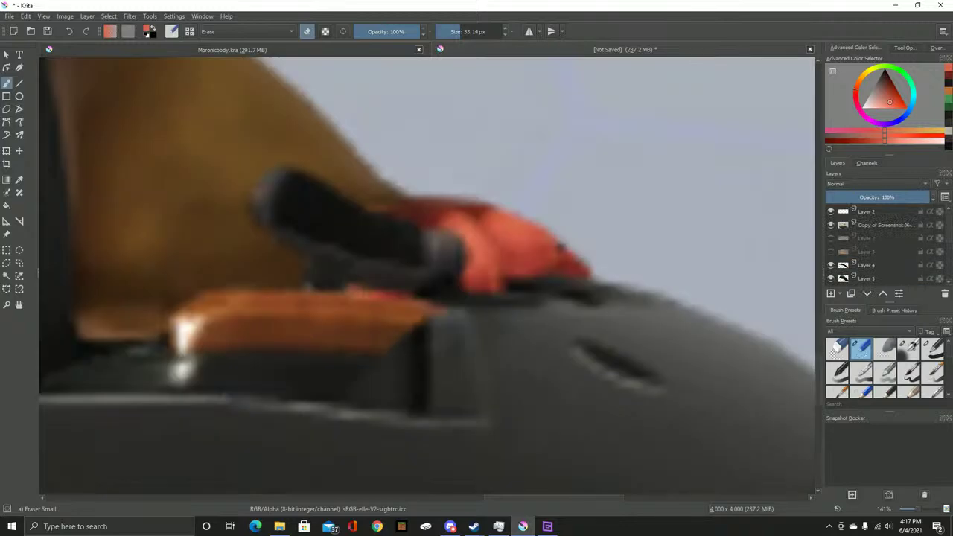
Toggle the blurred reference layer repeatedly to compare it with the flat colour shapes
{"action": "left_click", "coordinate": [830, 224]}
{"action": "left_click", "coordinate": [830, 224]}
{"action": "left_click", "coordinate": [830, 224]}
{"action": "left_click", "coordinate": [831, 224]}
{"action": "scroll", "coordinate": [323, 256], "scroll_direction": "down", "scroll_amount": 5}
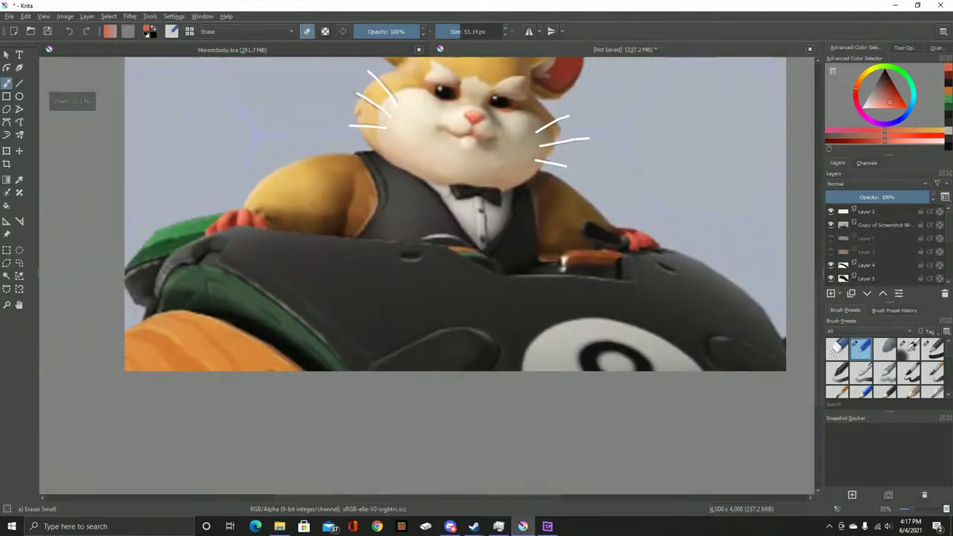
{"action": "left_click", "coordinate": [831, 224]}
{"action": "left_click", "coordinate": [830, 224]}
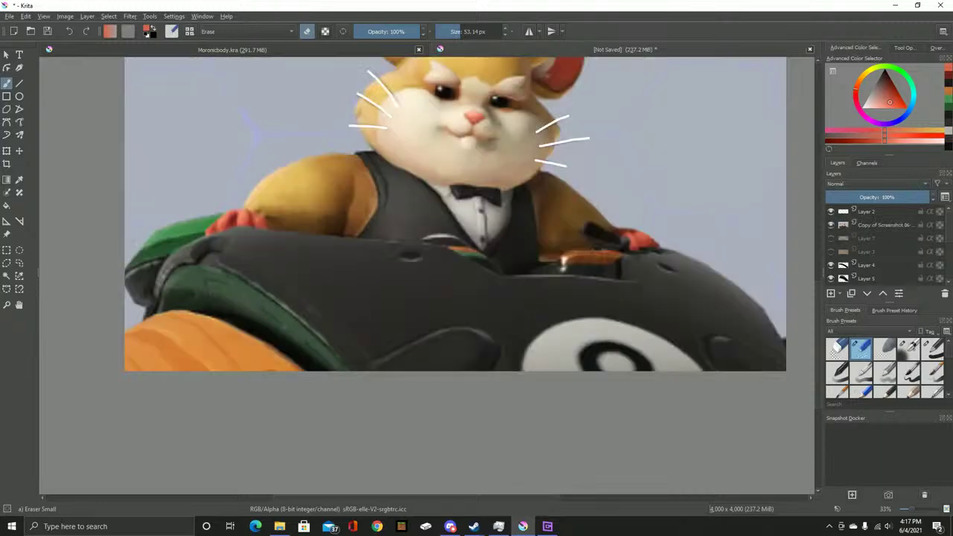
{"action": "left_click", "coordinate": [831, 224]}
{"action": "left_click", "coordinate": [831, 224]}
{"action": "left_click", "coordinate": [830, 224]}
In the painting document, make Layer 12 active and switch back to the soft airbrush
{"action": "key", "text": "ctrl+Tab"}
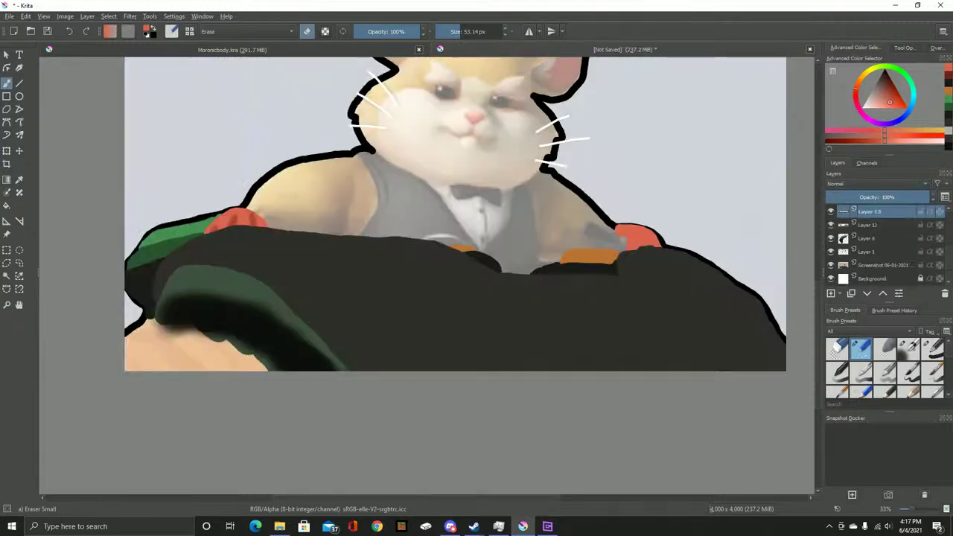
{"action": "left_click", "coordinate": [867, 224]}
{"action": "scroll", "coordinate": [672, 245], "scroll_direction": "up", "scroll_amount": 5}
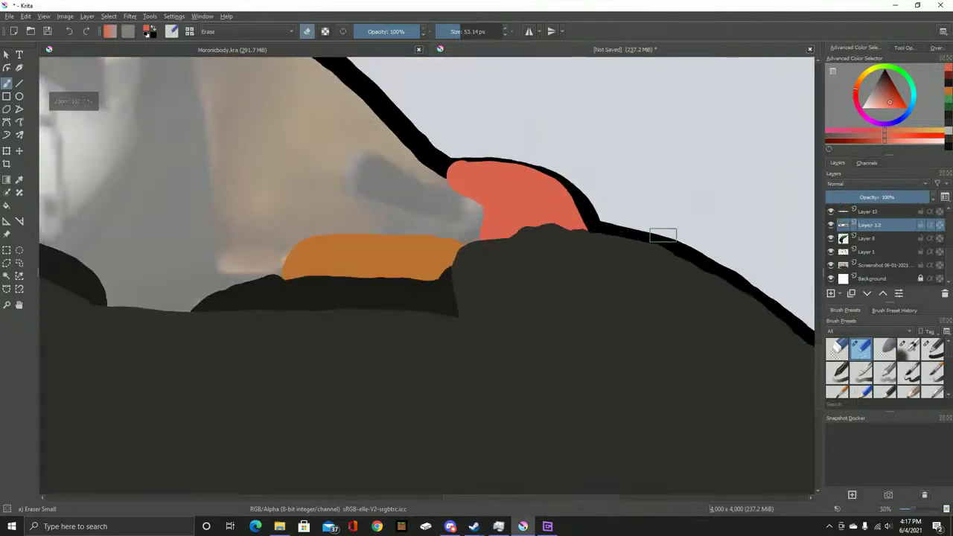
{"action": "key", "text": "e"}
{"action": "mouse_move", "coordinate": [672, 245]}
{"action": "left_mouse_down"}
{"action": "mouse_move", "coordinate": [695, 249]}
{"action": "mouse_move", "coordinate": [246, 246]}
{"action": "left_mouse_up"}
Sample a darker red from the hand as the soft airbrush colour
{"action": "scroll", "coordinate": [212, 224], "scroll_direction": "up", "scroll_amount": 7}
{"action": "key", "text": "p"}
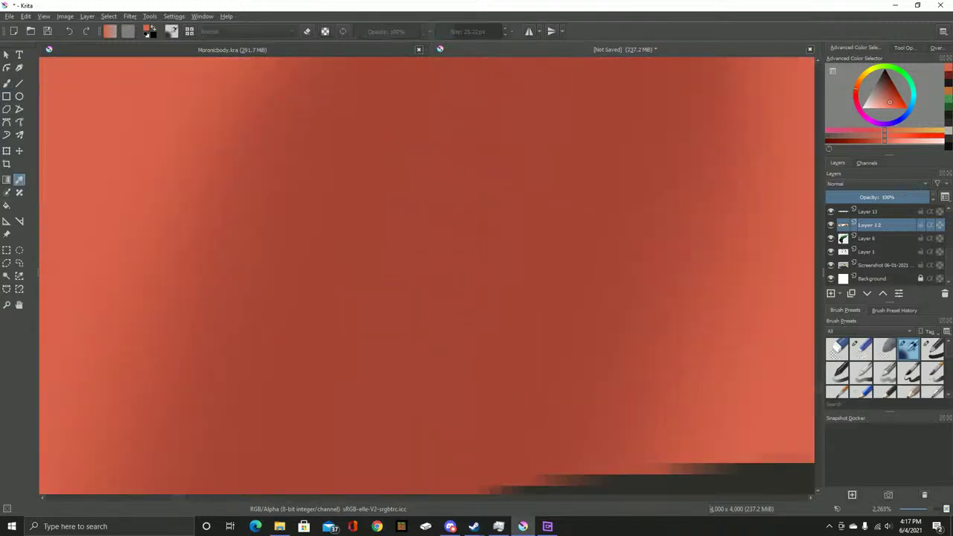
{"action": "left_click", "coordinate": [186, 203]}
{"action": "key", "text": "b"}
{"action": "scroll", "coordinate": [335, 223], "scroll_direction": "down", "scroll_amount": 8}
{"action": "scroll", "coordinate": [410, 242], "scroll_direction": "up", "scroll_amount": 3}
{"action": "scroll", "coordinate": [625, 249], "scroll_direction": "up", "scroll_amount": 3}
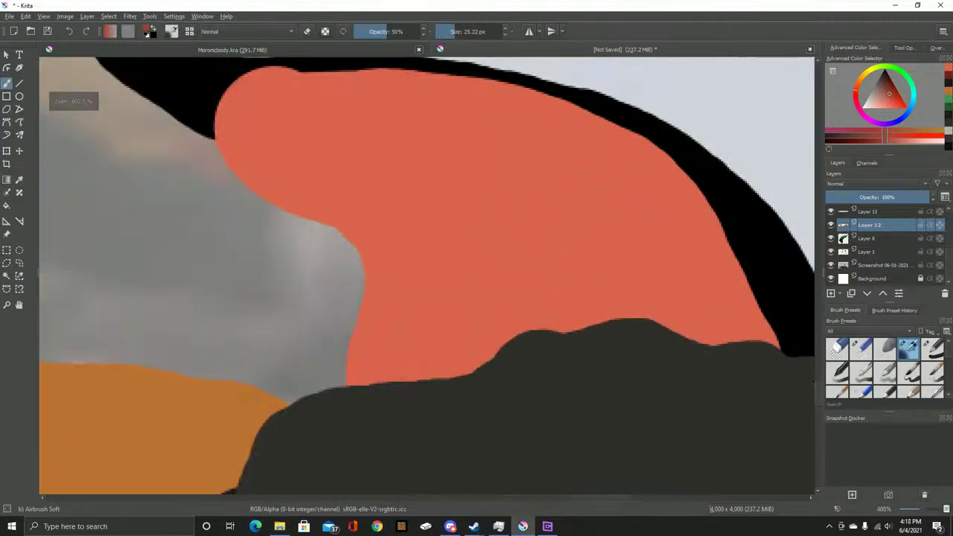
Switch to the blurred reference document and hide the Copy of Screenshot layer
{"action": "key", "text": "ctrl+Tab"}
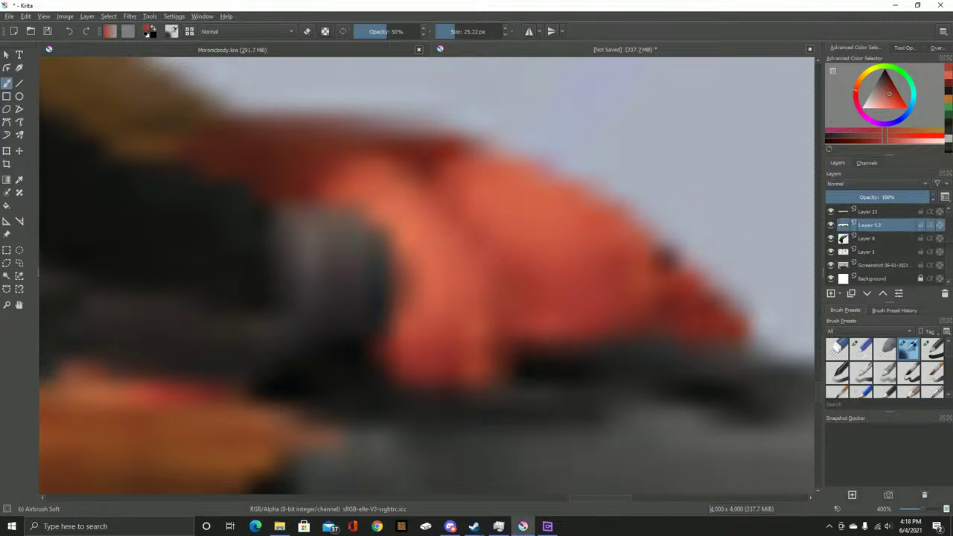
{"action": "mouse_move", "coordinate": [863, 279]}
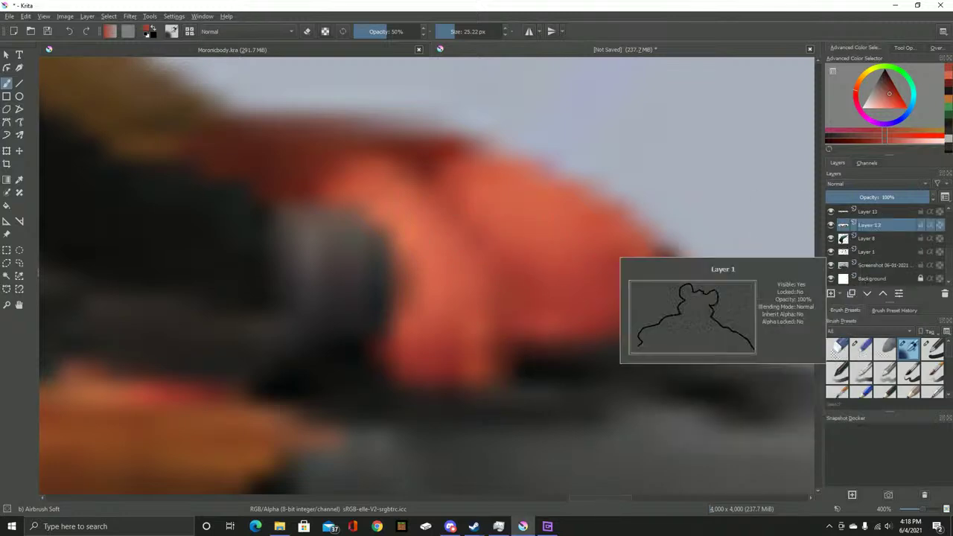
{"action": "left_click", "coordinate": [831, 224]}
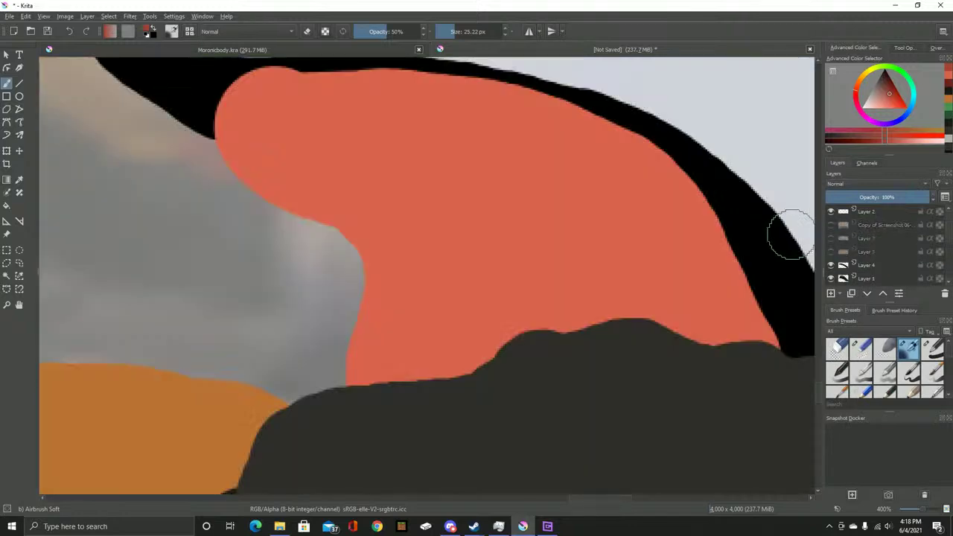
{"action": "scroll", "coordinate": [878, 245], "scroll_direction": "down", "scroll_amount": 3}
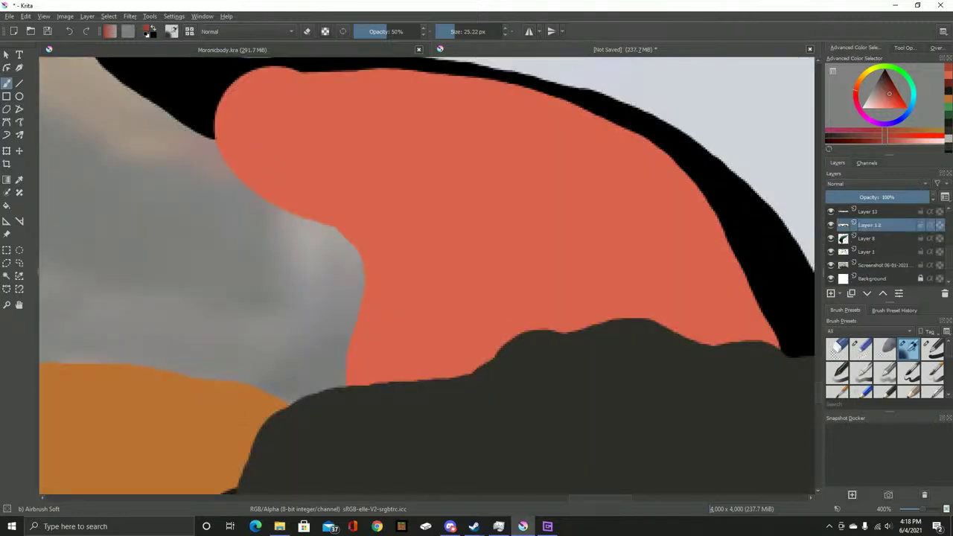
Test a pinkish airbrush patch and dark Basic-1 strokes, then undo them
{"action": "mouse_move", "coordinate": [405, 199]}
{"action": "left_mouse_down"}
{"action": "mouse_move", "coordinate": [334, 238]}
{"action": "mouse_move", "coordinate": [319, 294]}
{"action": "mouse_move", "coordinate": [336, 252]}
{"action": "mouse_move", "coordinate": [384, 305]}
{"action": "mouse_move", "coordinate": [350, 274]}
{"action": "mouse_move", "coordinate": [223, 234]}
{"action": "mouse_move", "coordinate": [237, 247]}
{"action": "mouse_move", "coordinate": [363, 267]}
{"action": "mouse_move", "coordinate": [272, 289]}
{"action": "mouse_move", "coordinate": [425, 267]}
{"action": "left_mouse_up"}
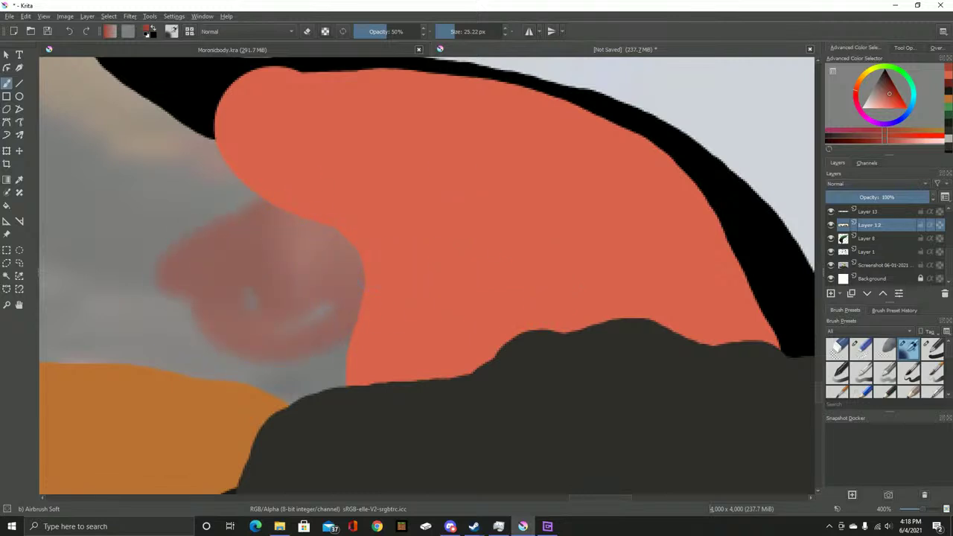
{"action": "left_click", "coordinate": [931, 349]}
{"action": "mouse_move", "coordinate": [297, 216]}
{"action": "left_mouse_down"}
{"action": "mouse_move", "coordinate": [195, 306]}
{"action": "mouse_move", "coordinate": [346, 245]}
{"action": "left_mouse_up"}
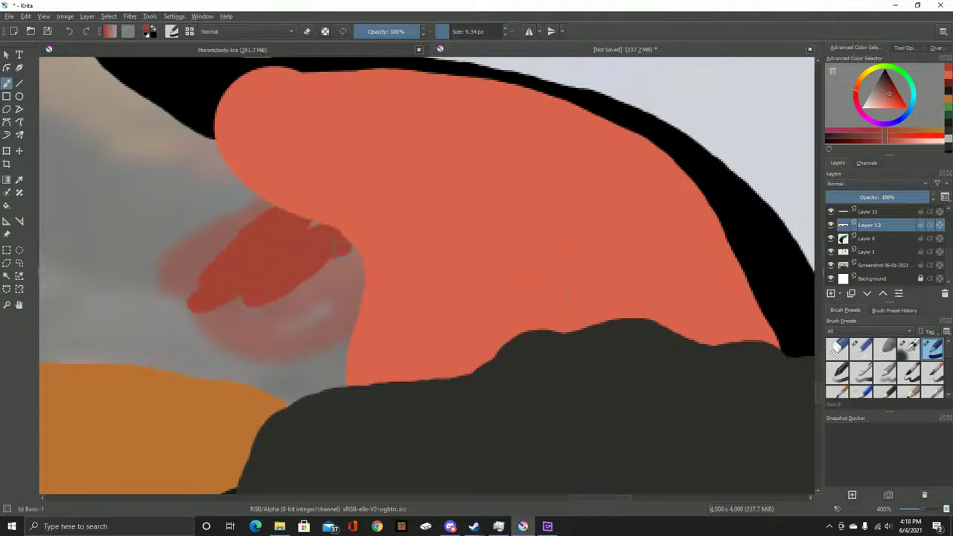
{"action": "key", "text": "ctrl+z"}
{"action": "key", "text": "ctrl+z"}
{"action": "key", "text": "ctrl+z"}
{"action": "key", "text": "ctrl+z"}
{"action": "key", "text": "ctrl+z"}
{"action": "key", "text": "ctrl+z"}
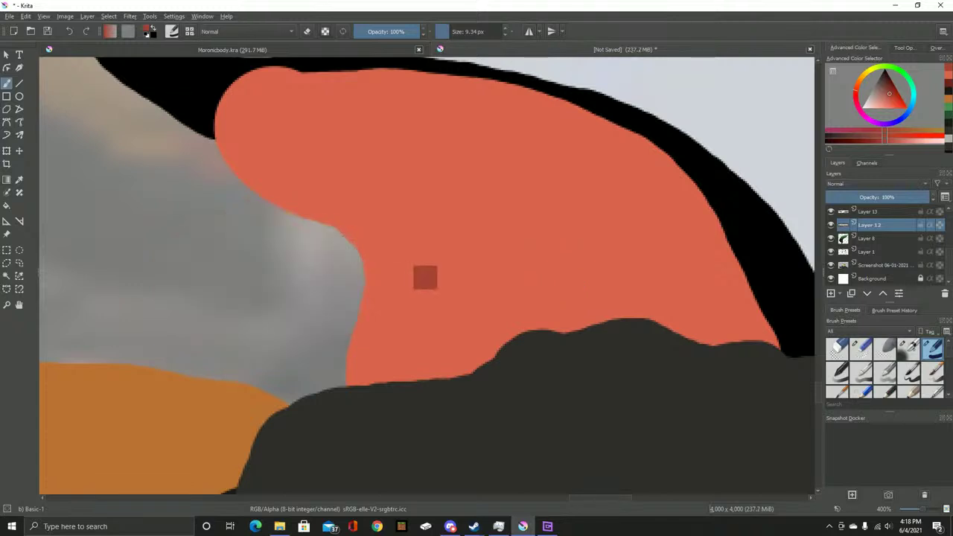
{"action": "key", "text": "ctrl+z"}
{"action": "key", "text": "ctrl+shift+z"}
{"action": "key", "text": "ctrl+z"}
{"action": "key", "text": "ctrl+shift+z"}
Try dark red shading lines on the hand, undo them, and return to the soft airbrush
{"action": "left_click_drag", "start_coordinate": [484, 333], "coordinate": [510, 331]}
{"action": "left_click_drag", "start_coordinate": [514, 246], "coordinate": [495, 350]}
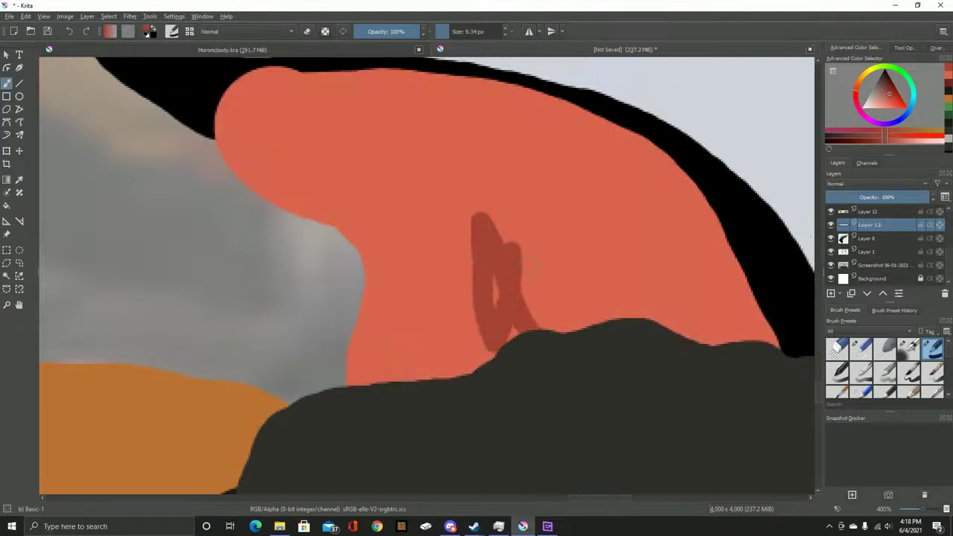
{"action": "key", "text": "ctrl+z"}
{"action": "key", "text": "ctrl+z"}
{"action": "scroll", "coordinate": [424, 275], "scroll_direction": "down", "scroll_amount": 5}
{"action": "scroll", "coordinate": [424, 276], "scroll_direction": "up", "scroll_amount": 4}
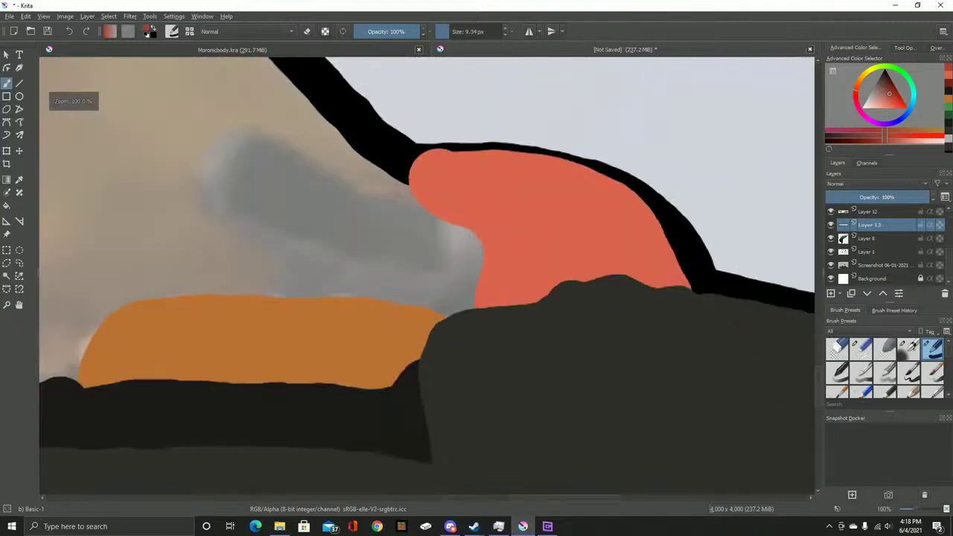
{"action": "key", "text": "slash"}
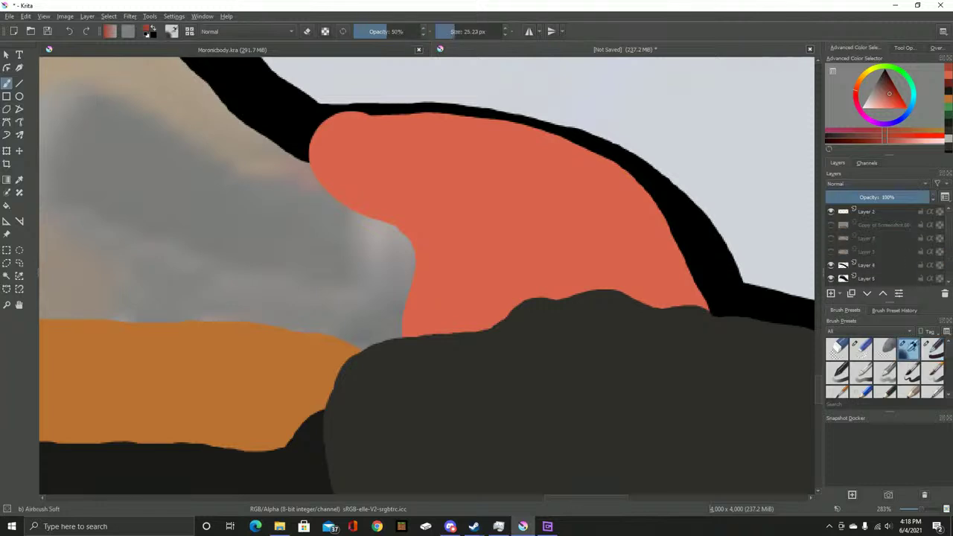
Show the reference again and darken the shadow stroke on the red shape
{"action": "left_click", "coordinate": [831, 225]}
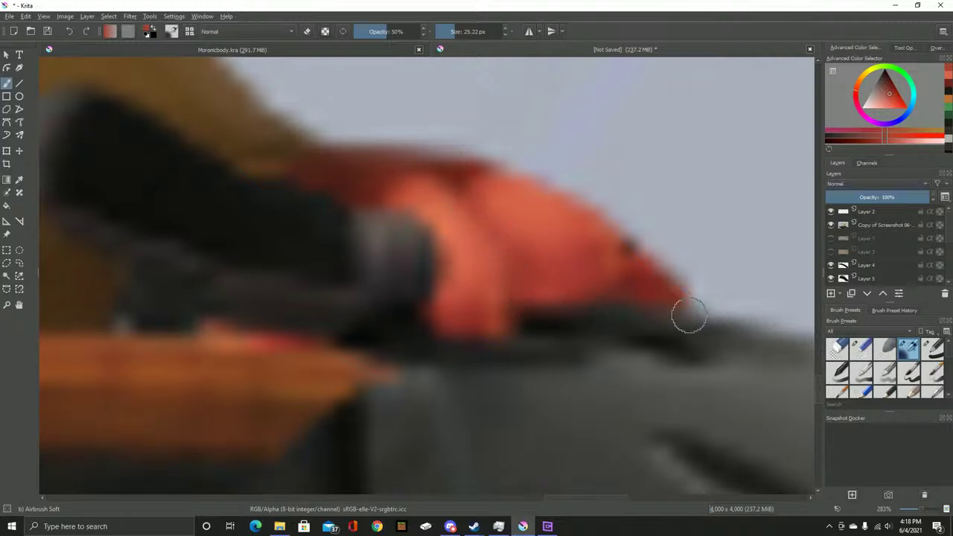
{"action": "key", "text": "ctrl+Tab"}
{"action": "key", "text": "ctrl+Tab"}
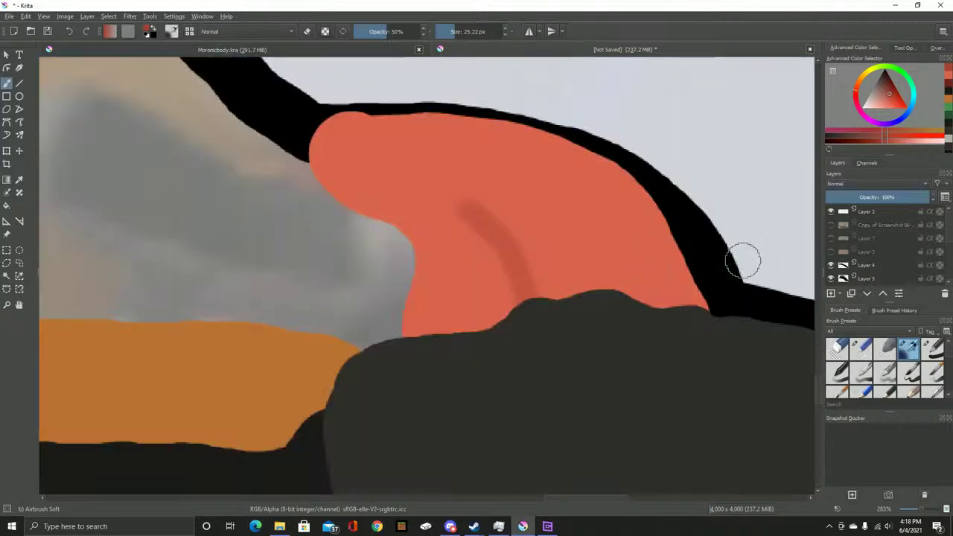
{"action": "scroll", "coordinate": [495, 211], "scroll_direction": "up", "scroll_amount": 3}
{"action": "mouse_move", "coordinate": [413, 179]}
{"action": "left_mouse_down"}
{"action": "mouse_move", "coordinate": [543, 377]}
{"action": "mouse_move", "coordinate": [563, 457]}
{"action": "left_mouse_up"}
{"action": "left_click_drag", "start_coordinate": [425, 192], "coordinate": [508, 340]}
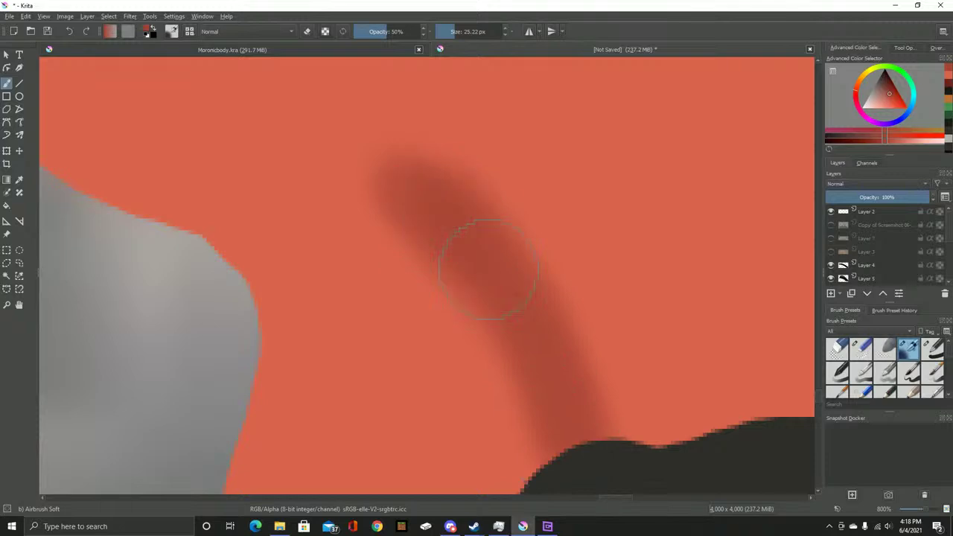
Sample a colour from the red shape and lighten the shadow stroke's upper end
{"action": "scroll", "coordinate": [510, 291], "scroll_direction": "down", "scroll_amount": 3}
{"action": "scroll", "coordinate": [439, 216], "scroll_direction": "up", "scroll_amount": 2}
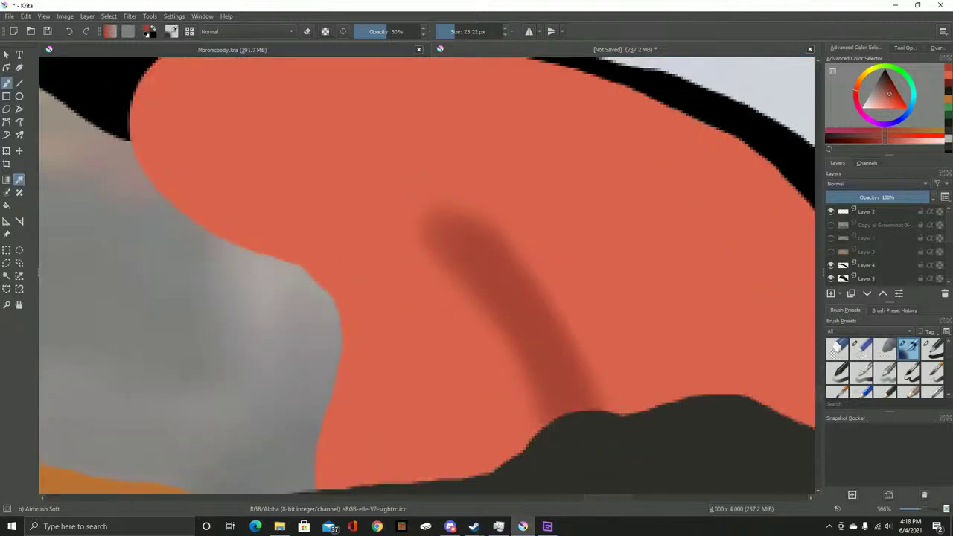
{"action": "left_click", "coordinate": [19, 179]}
{"action": "key", "text": "b"}
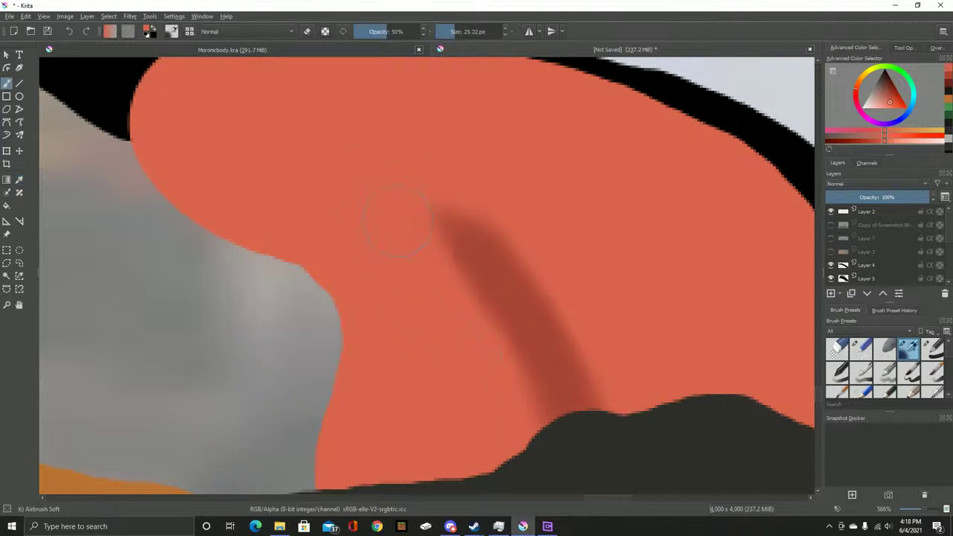
{"action": "mouse_move", "coordinate": [582, 280]}
{"action": "left_mouse_down"}
{"action": "mouse_move", "coordinate": [423, 191]}
{"action": "mouse_move", "coordinate": [555, 280]}
{"action": "left_mouse_up"}
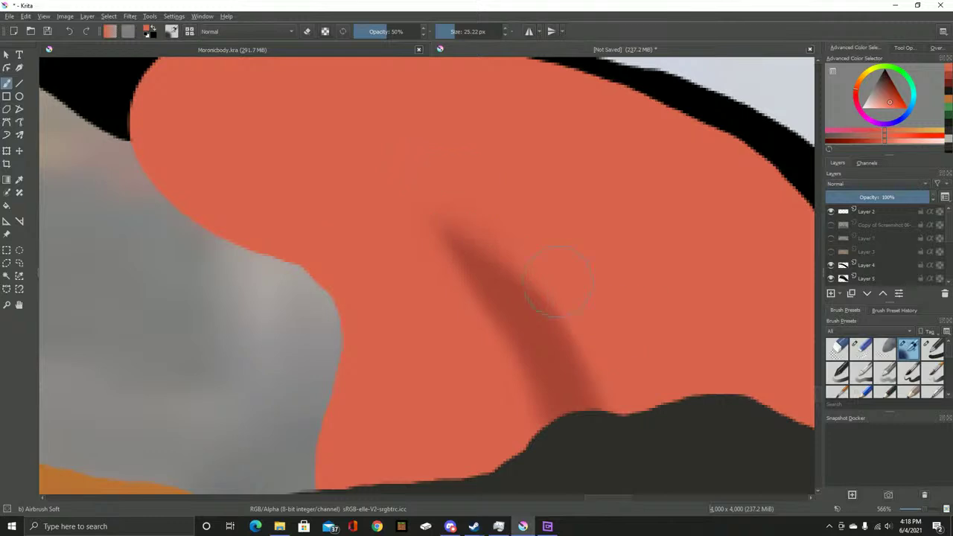
Show the blurred reference photo and sample a dark brown from the canvas
{"action": "scroll", "coordinate": [567, 186], "scroll_direction": "down", "scroll_amount": 3}
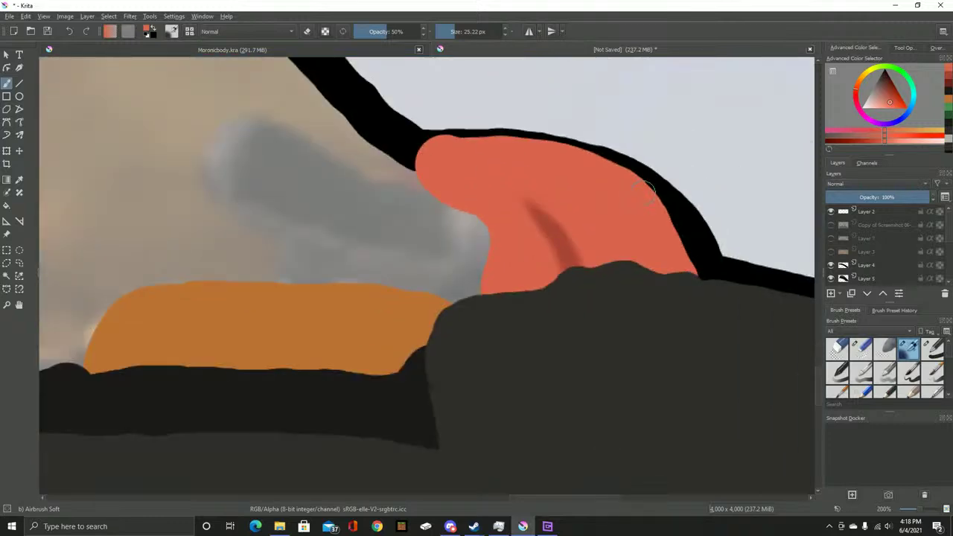
{"action": "left_click_drag", "start_coordinate": [451, 216], "coordinate": [633, 283]}
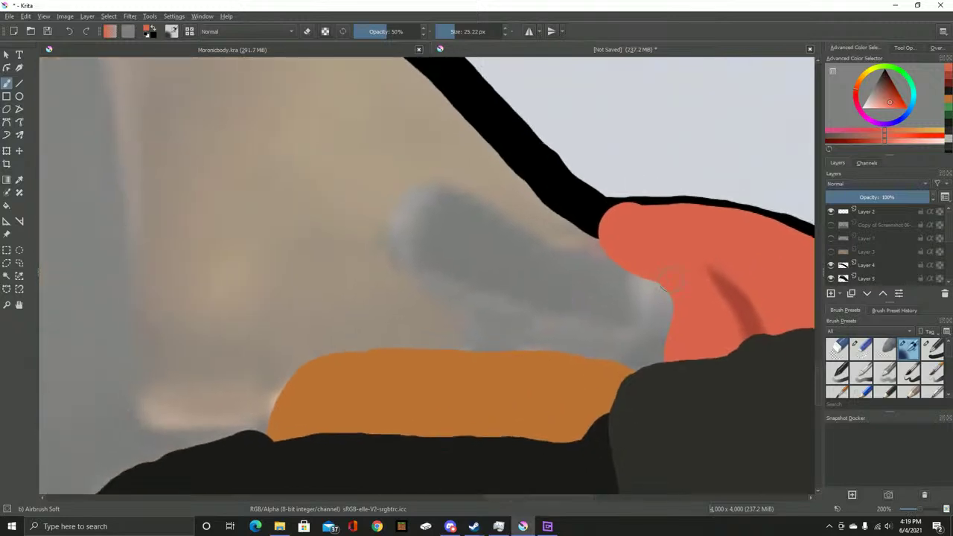
{"action": "left_click", "coordinate": [830, 224]}
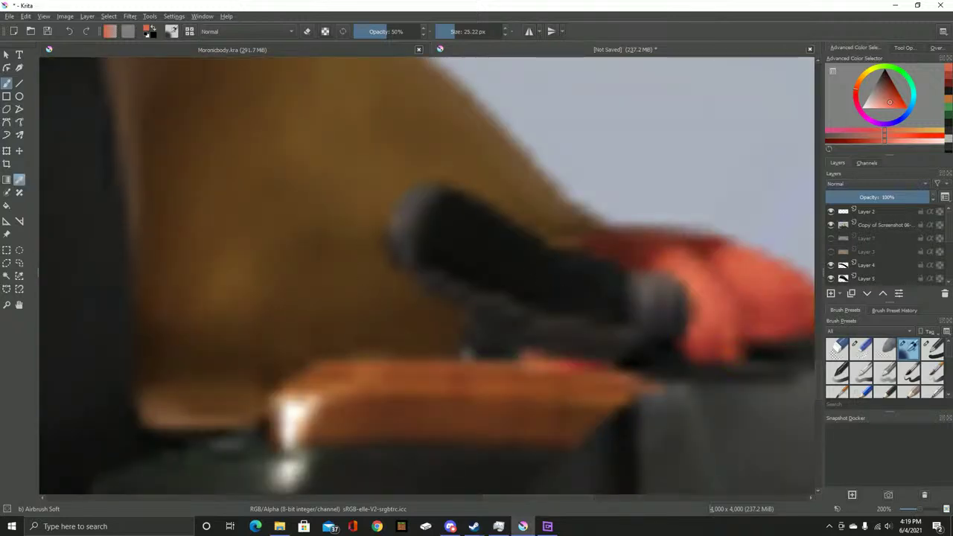
{"action": "key", "text": "p"}
{"action": "key", "text": "b"}
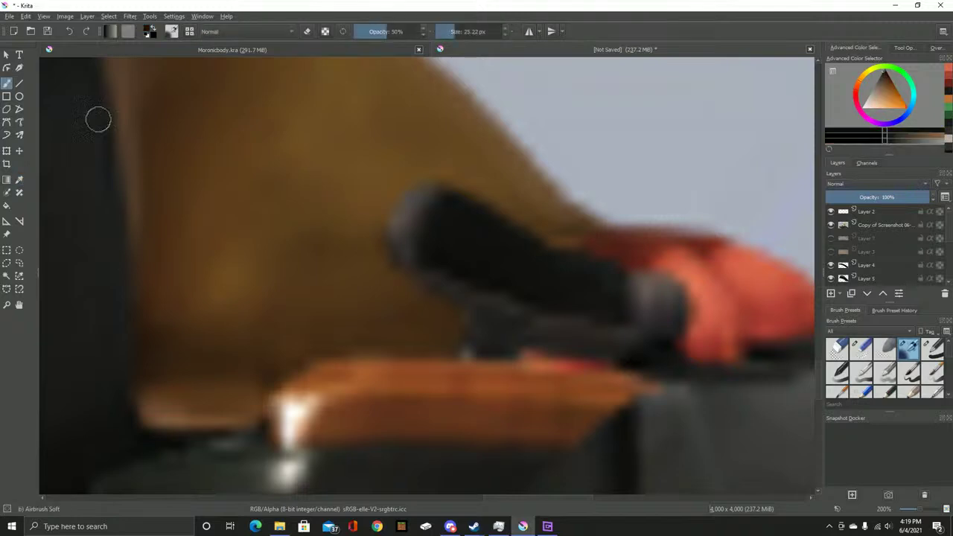
Add a new empty layer, check Layer 12's content, and make Layer 12 active
{"action": "key", "text": "Insert"}
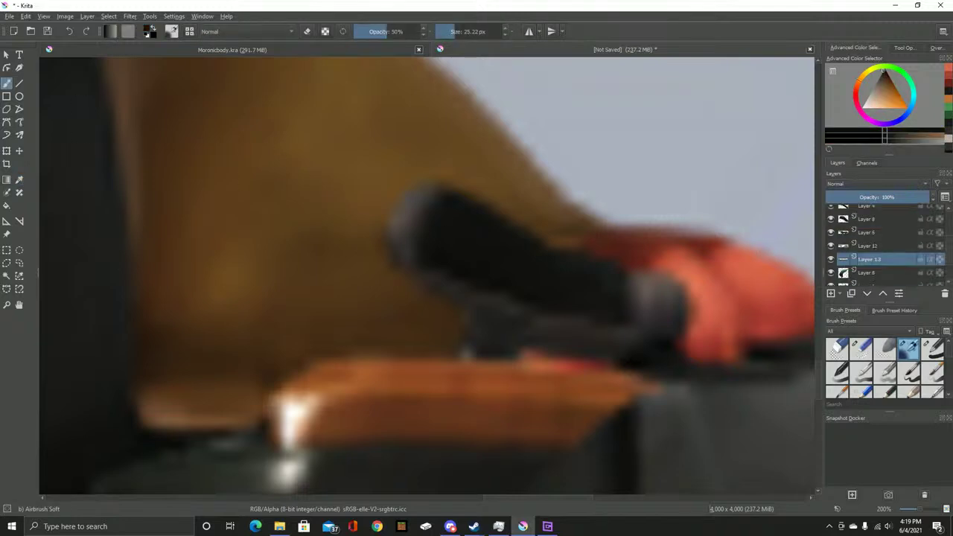
{"action": "key", "text": "Page_Down"}
{"action": "scroll", "coordinate": [878, 246], "scroll_direction": "up", "scroll_amount": 2}
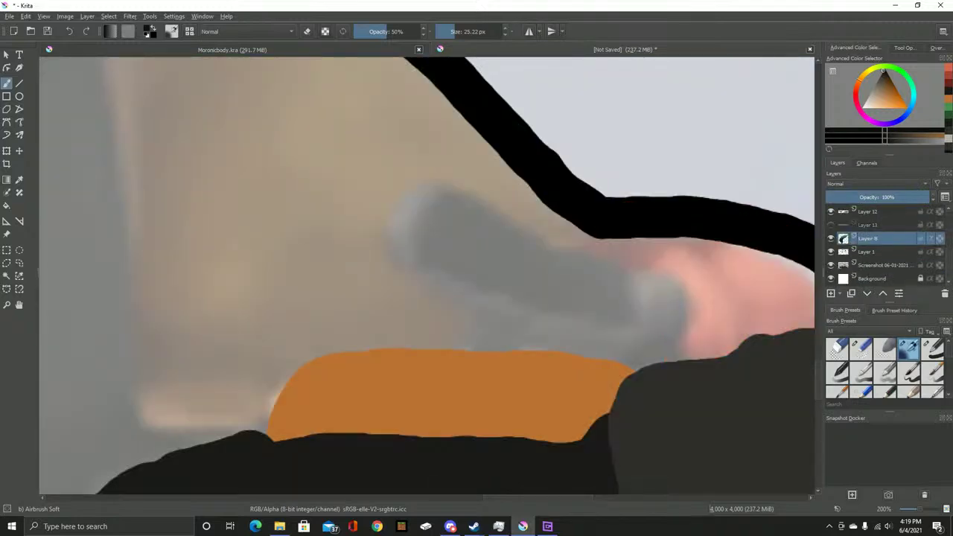
{"action": "left_click", "coordinate": [831, 211]}
{"action": "left_click", "coordinate": [830, 211]}
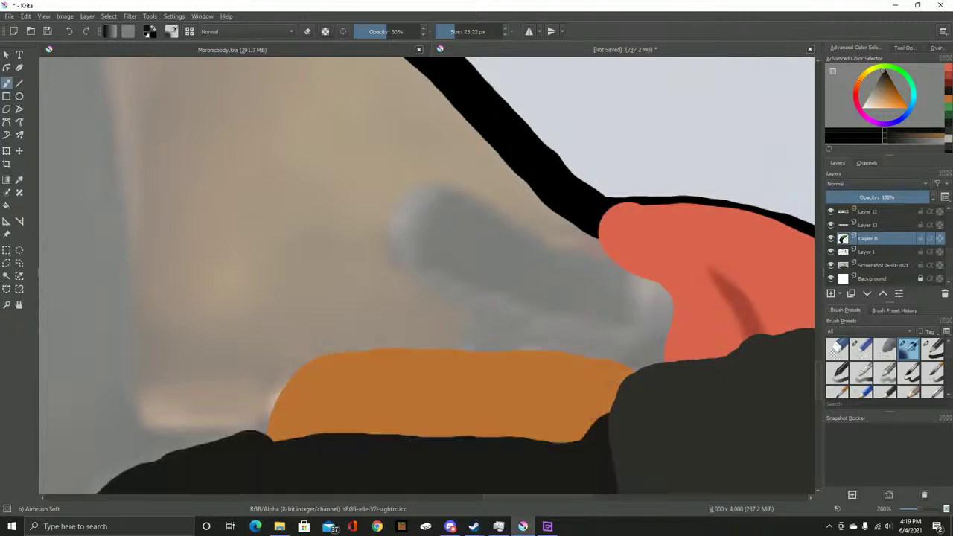
{"action": "left_click", "coordinate": [867, 211]}
{"action": "scroll", "coordinate": [521, 270], "scroll_direction": "up", "scroll_amount": 2}
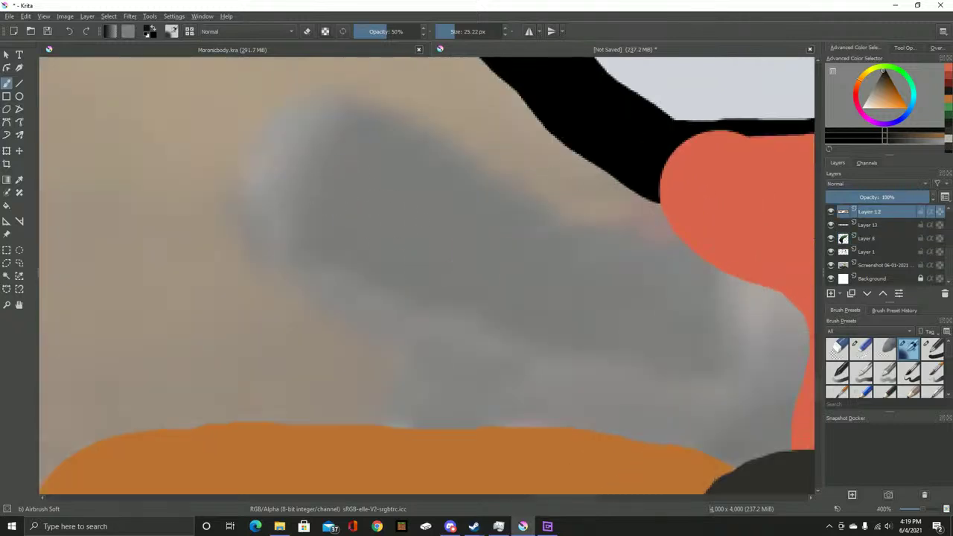
Add Layer 14 and draw a black hooked outline with Basic-1 from the red shape to the orange shape
{"action": "key", "text": "Insert"}
{"action": "scroll", "coordinate": [401, 216], "scroll_direction": "down", "scroll_amount": 2}
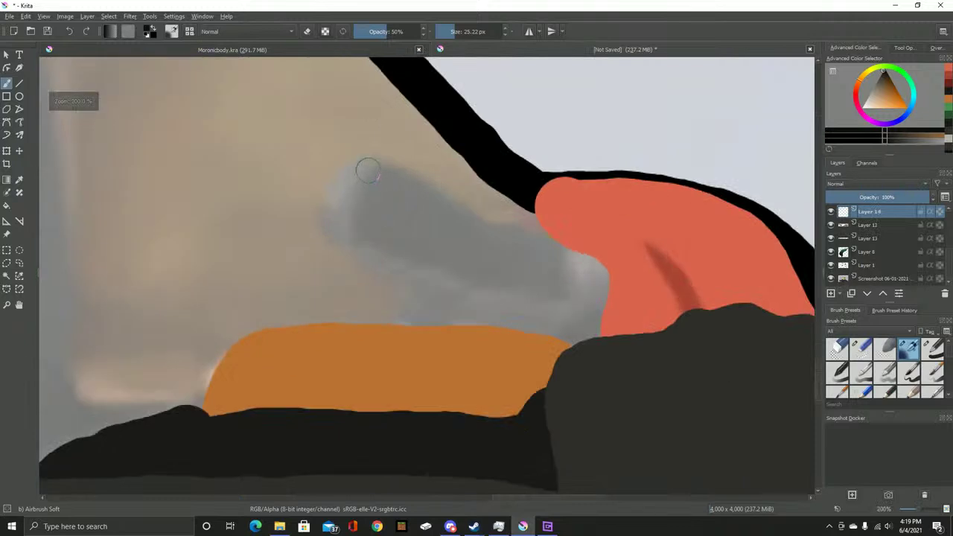
{"action": "mouse_move", "coordinate": [369, 165]}
{"action": "left_mouse_down"}
{"action": "mouse_move", "coordinate": [335, 209]}
{"action": "mouse_move", "coordinate": [340, 235]}
{"action": "left_mouse_up"}
{"action": "key", "text": "ctrl+z"}
{"action": "left_click", "coordinate": [931, 348]}
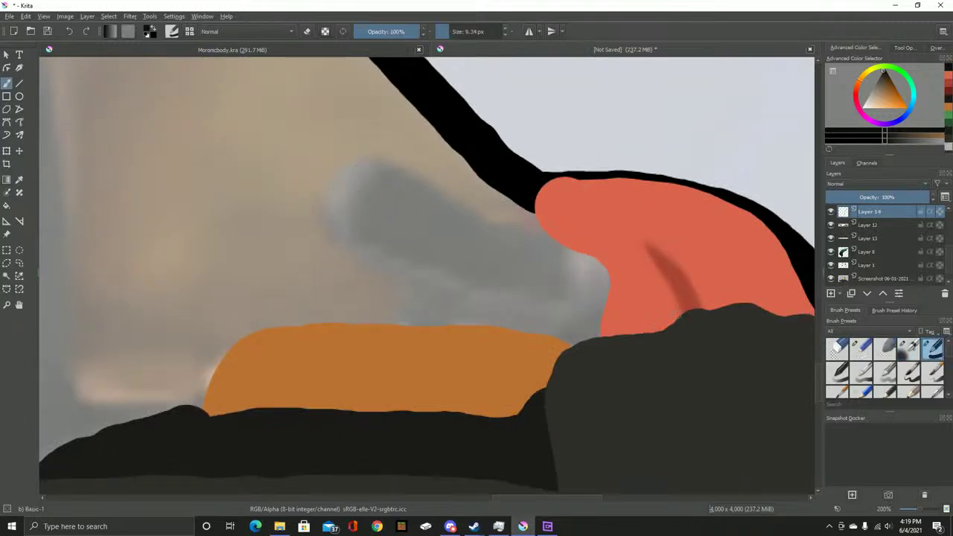
{"action": "mouse_move", "coordinate": [333, 245]}
{"action": "left_mouse_down"}
{"action": "mouse_move", "coordinate": [334, 174]}
{"action": "mouse_move", "coordinate": [394, 167]}
{"action": "mouse_move", "coordinate": [506, 220]}
{"action": "mouse_move", "coordinate": [530, 215]}
{"action": "left_mouse_up"}
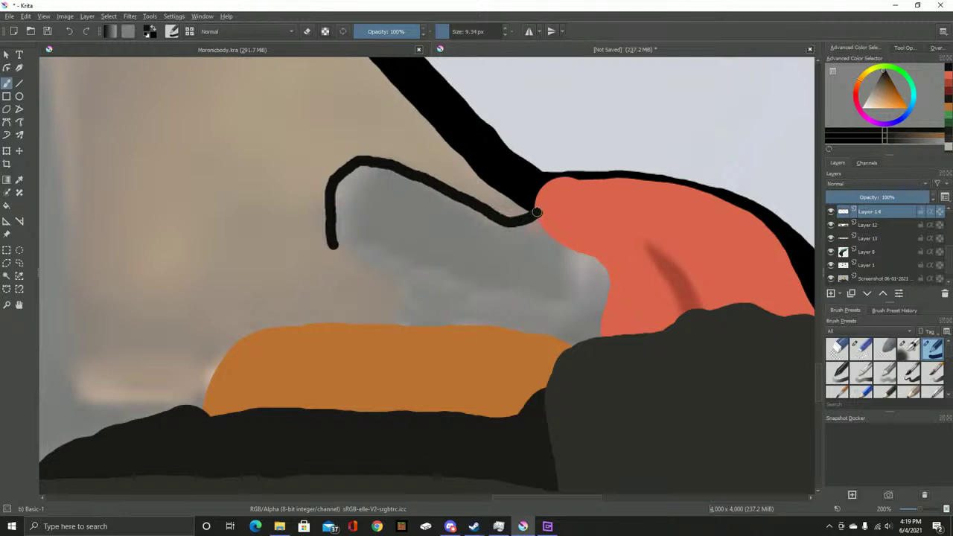
{"action": "mouse_move", "coordinate": [334, 244]}
{"action": "left_mouse_down"}
{"action": "mouse_move", "coordinate": [405, 284]}
{"action": "mouse_move", "coordinate": [387, 331]}
{"action": "left_mouse_up"}
Trim the outline's tip below the orange edge with small and round erasers
{"action": "scroll", "coordinate": [387, 332], "scroll_direction": "up", "scroll_amount": 8}
{"action": "key", "text": "e"}
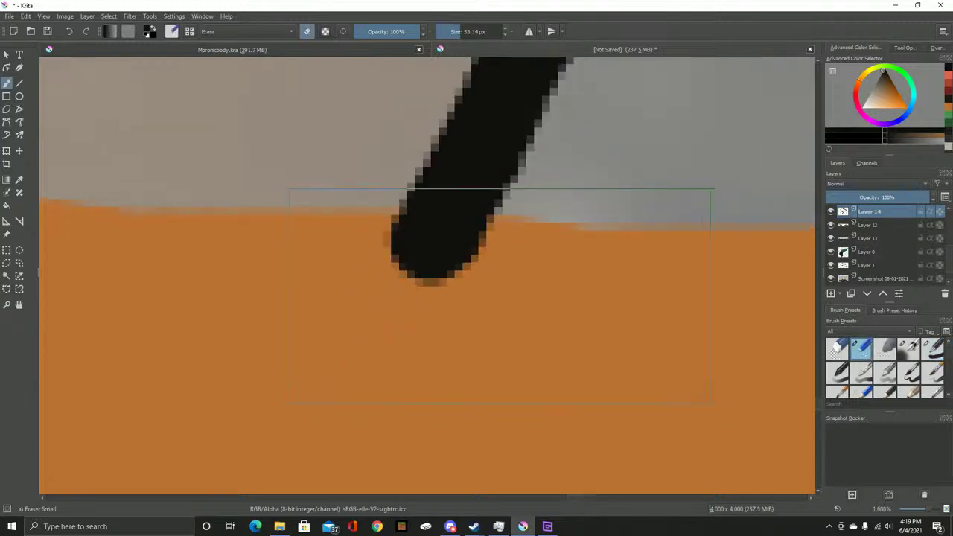
{"action": "left_click", "coordinate": [474, 324]}
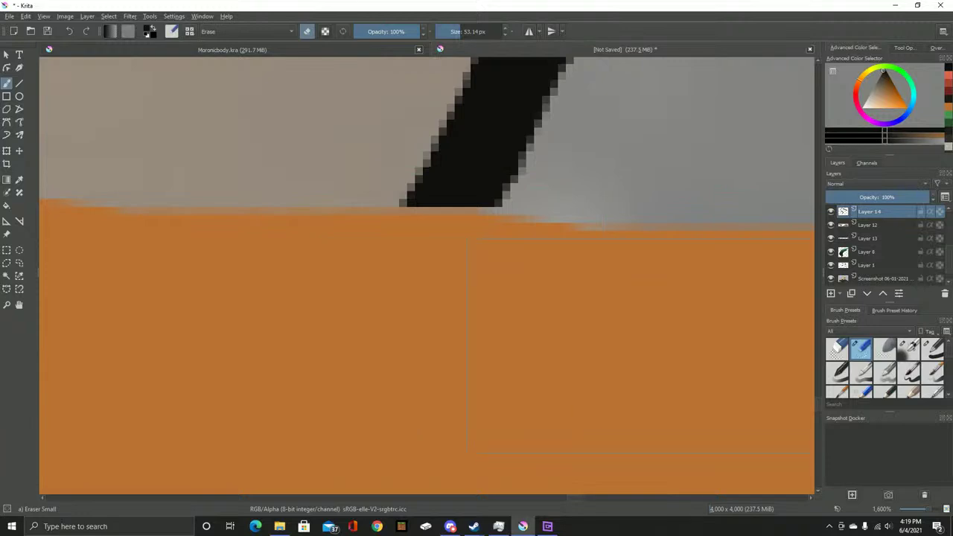
{"action": "left_click_drag", "start_coordinate": [450, 195], "coordinate": [430, 261]}
{"action": "left_click", "coordinate": [837, 348]}
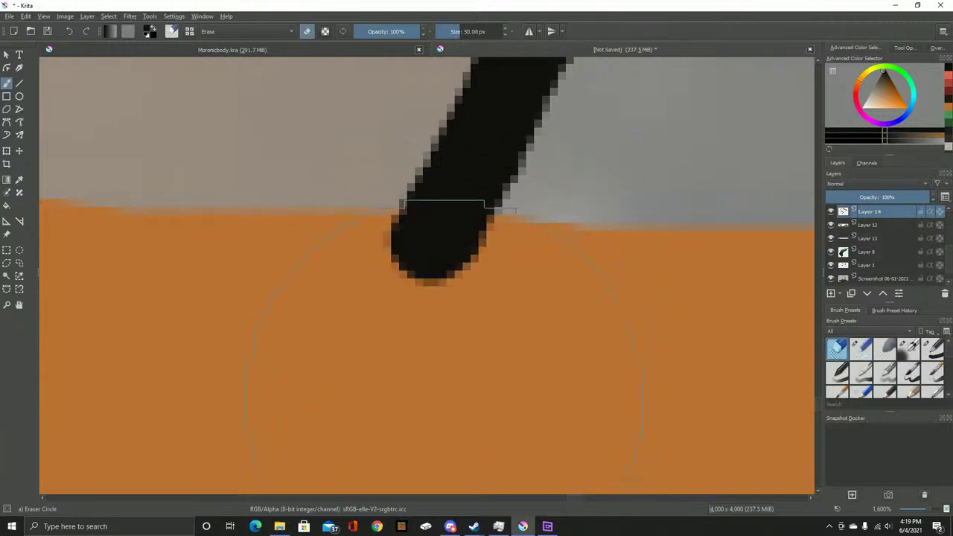
{"action": "left_click", "coordinate": [372, 422]}
{"action": "left_click_drag", "start_coordinate": [370, 419], "coordinate": [371, 431]}
{"action": "scroll", "coordinate": [368, 368], "scroll_direction": "down", "scroll_amount": 4}
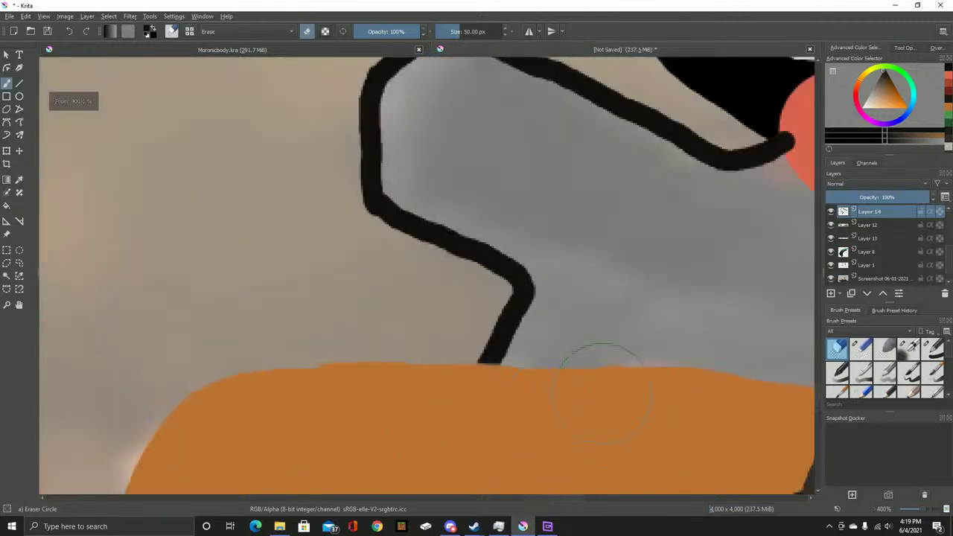
{"action": "left_click_drag", "start_coordinate": [605, 362], "coordinate": [512, 331]}
{"action": "scroll", "coordinate": [485, 338], "scroll_direction": "down", "scroll_amount": 2}
{"action": "scroll", "coordinate": [484, 336], "scroll_direction": "up", "scroll_amount": 5}
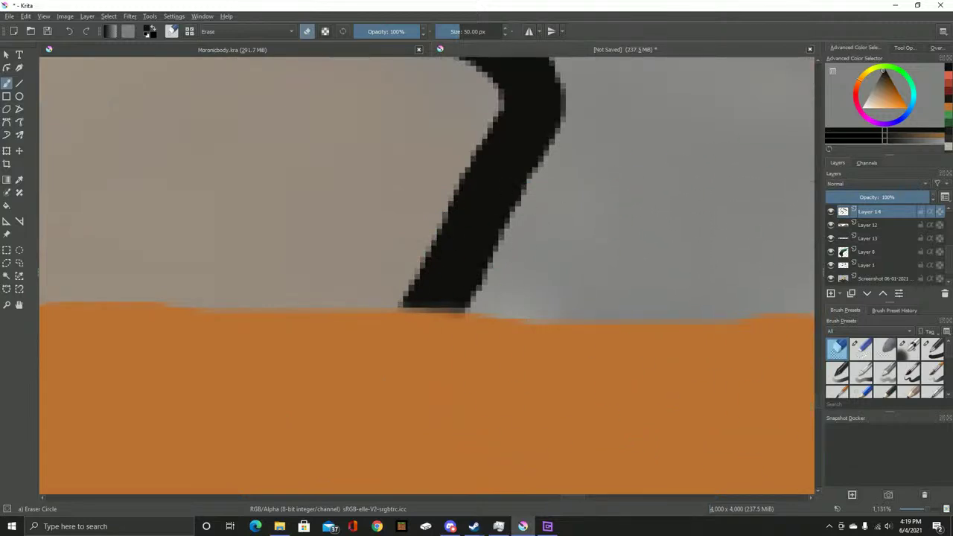
Undo the trim to restore the outline tip and duplicate Layer 14
{"action": "mouse_move", "coordinate": [867, 213]}
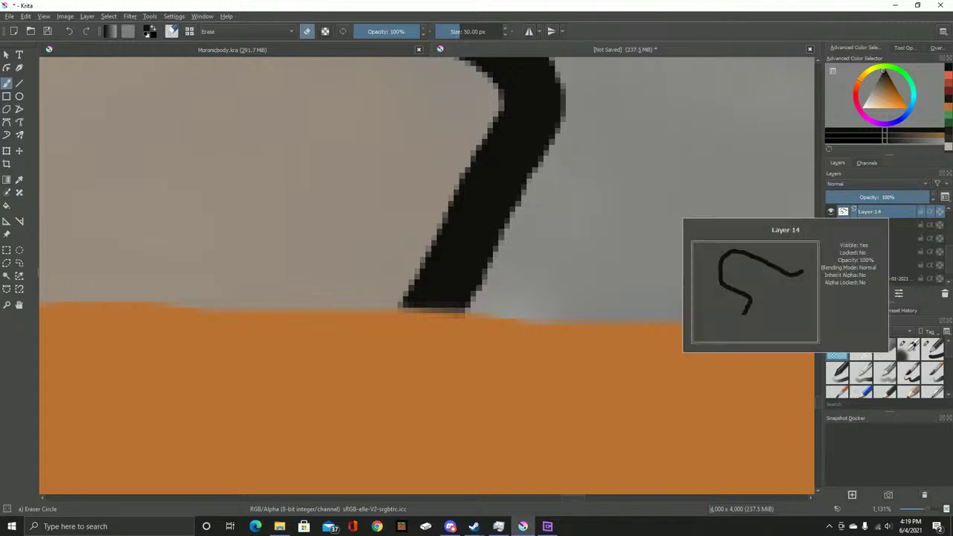
{"action": "key", "text": "ctrl+z"}
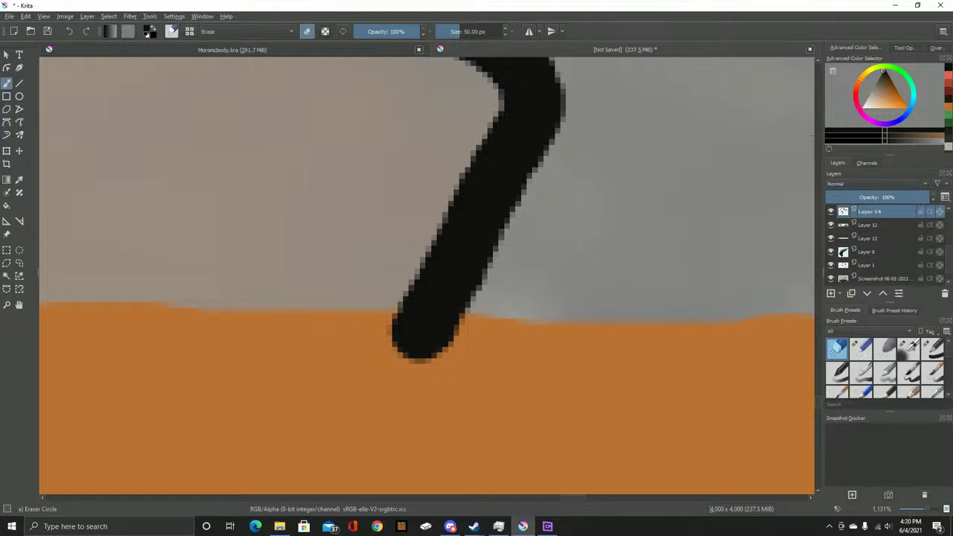
{"action": "key", "text": "ctrl+j"}
Erase along the outline's bend and lower hook on both the copy and original Layer 14
{"action": "scroll", "coordinate": [550, 195], "scroll_direction": "down", "scroll_amount": 8}
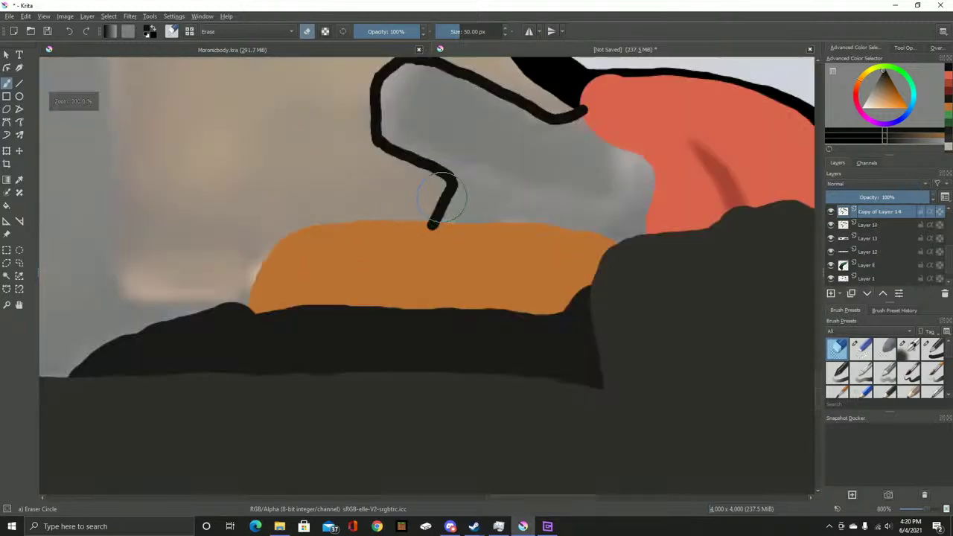
{"action": "scroll", "coordinate": [549, 195], "scroll_direction": "up", "scroll_amount": 1}
{"action": "mouse_move", "coordinate": [549, 195]}
{"action": "left_mouse_down"}
{"action": "mouse_move", "coordinate": [522, 215]}
{"action": "mouse_move", "coordinate": [514, 205]}
{"action": "mouse_move", "coordinate": [549, 199]}
{"action": "mouse_move", "coordinate": [503, 200]}
{"action": "mouse_move", "coordinate": [379, 156]}
{"action": "mouse_move", "coordinate": [356, 176]}
{"action": "mouse_move", "coordinate": [363, 218]}
{"action": "left_mouse_up"}
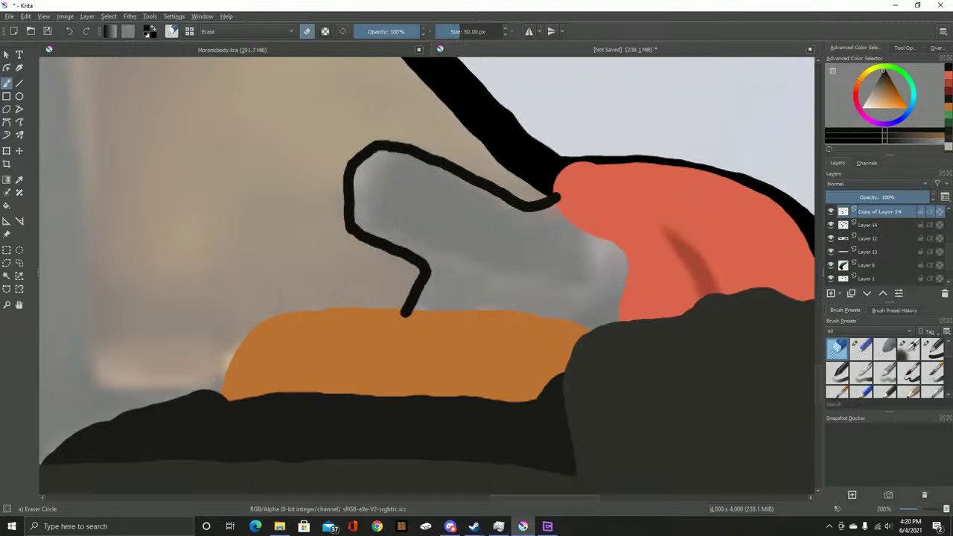
{"action": "key", "text": "Page_Down"}
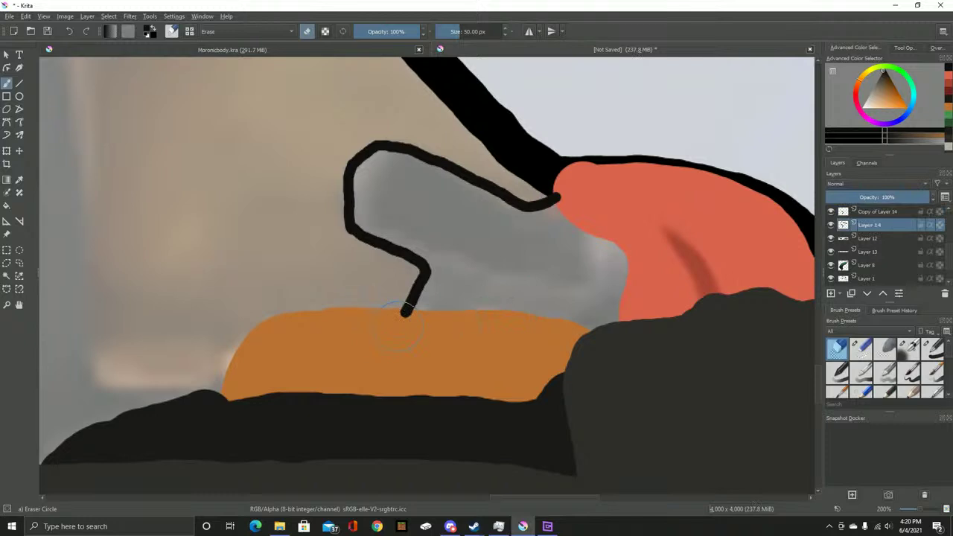
{"action": "mouse_move", "coordinate": [422, 286]}
{"action": "left_mouse_down"}
{"action": "mouse_move", "coordinate": [350, 223]}
{"action": "mouse_move", "coordinate": [380, 246]}
{"action": "left_mouse_up"}
{"action": "left_click_drag", "start_coordinate": [406, 320], "coordinate": [430, 261]}
{"action": "mouse_move", "coordinate": [401, 328]}
{"action": "left_mouse_down"}
{"action": "mouse_move", "coordinate": [477, 289]}
{"action": "mouse_move", "coordinate": [523, 291]}
{"action": "left_mouse_up"}
Move Copy of Layer 14 below Layer 12, then select Layer 14
{"action": "left_click", "coordinate": [878, 211]}
{"action": "left_click_drag", "start_coordinate": [867, 225], "coordinate": [867, 257]}
{"action": "scroll", "coordinate": [878, 246], "scroll_direction": "down", "scroll_amount": 1}
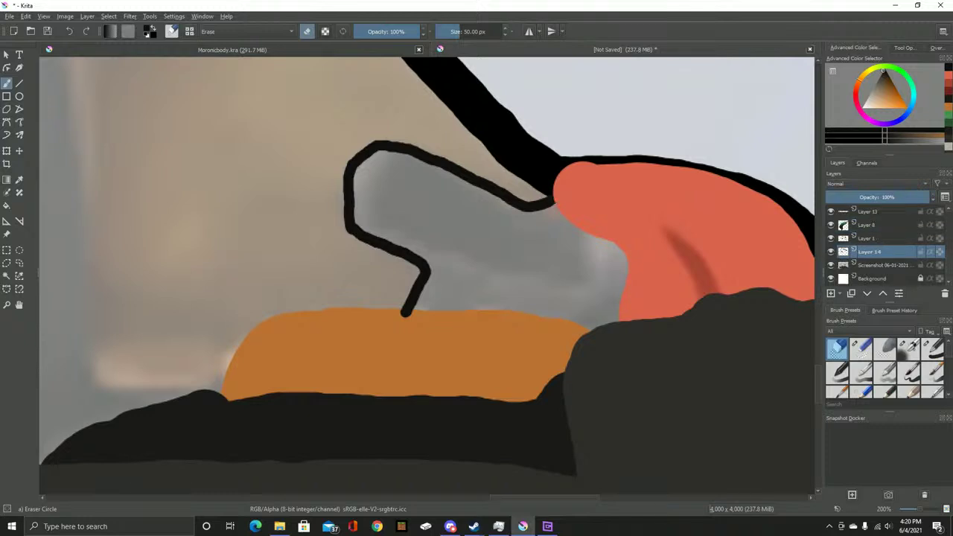
{"action": "scroll", "coordinate": [878, 246], "scroll_direction": "up", "scroll_amount": 3}
{"action": "scroll", "coordinate": [878, 246], "scroll_direction": "down", "scroll_amount": 3}
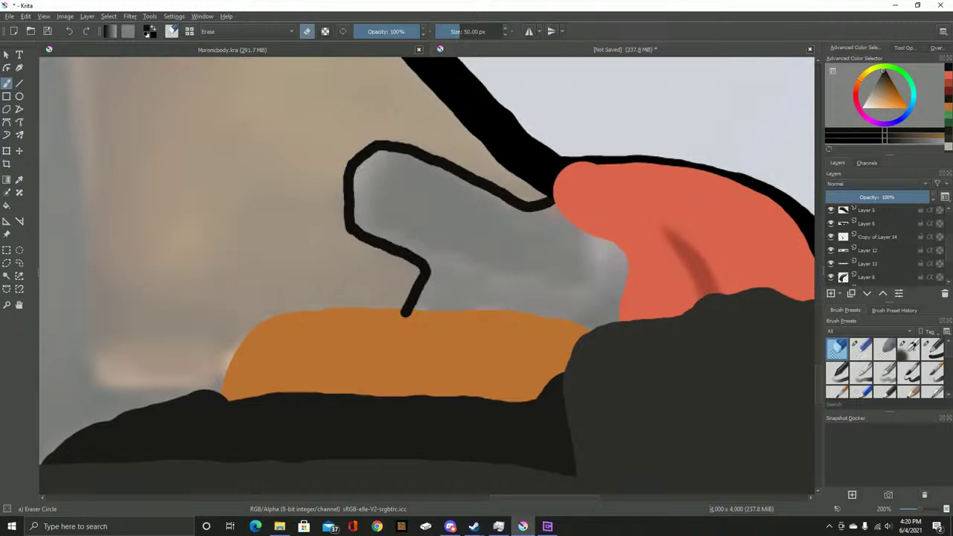
{"action": "left_click", "coordinate": [878, 236]}
{"action": "left_click_drag", "start_coordinate": [878, 237], "coordinate": [878, 256]}
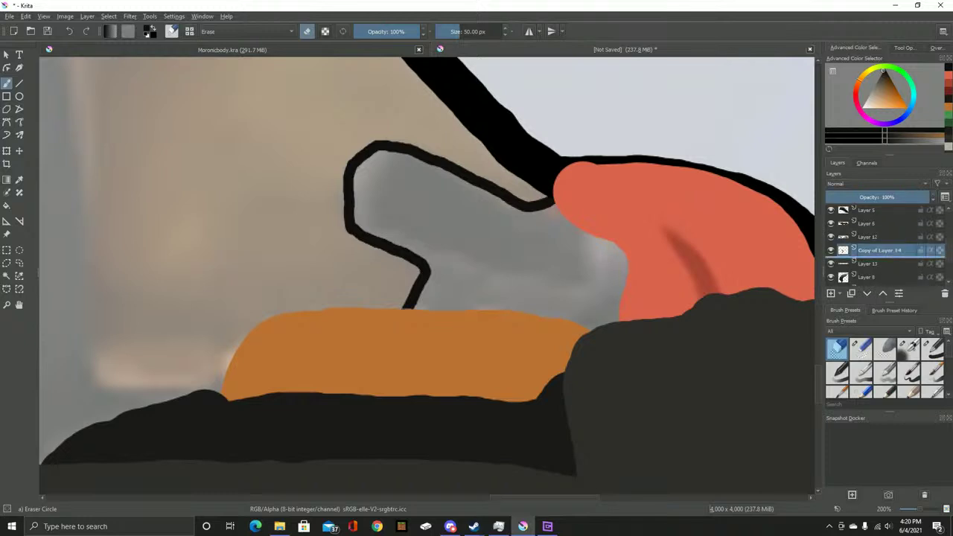
{"action": "scroll", "coordinate": [511, 276], "scroll_direction": "up", "scroll_amount": 2}
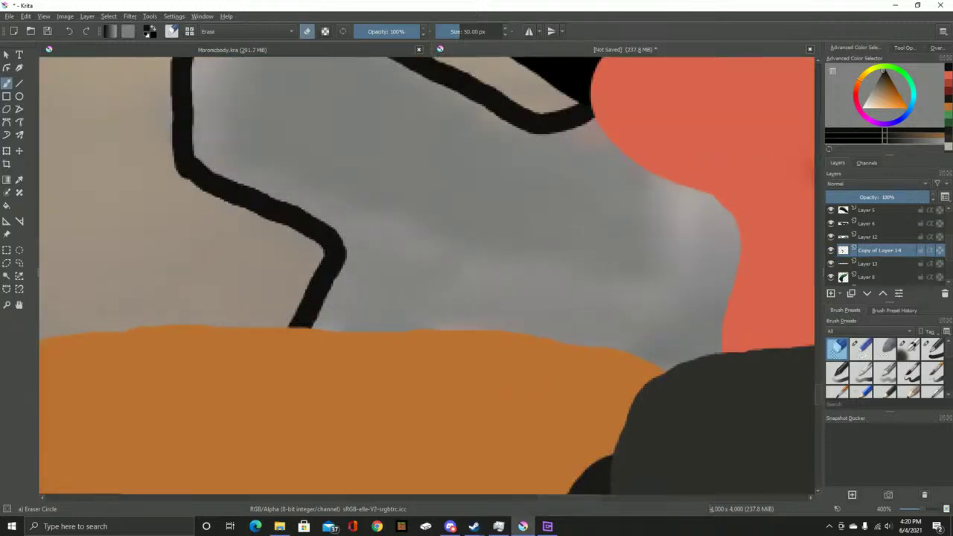
{"action": "scroll", "coordinate": [878, 246], "scroll_direction": "down", "scroll_amount": 2}
{"action": "left_click", "coordinate": [867, 252]}
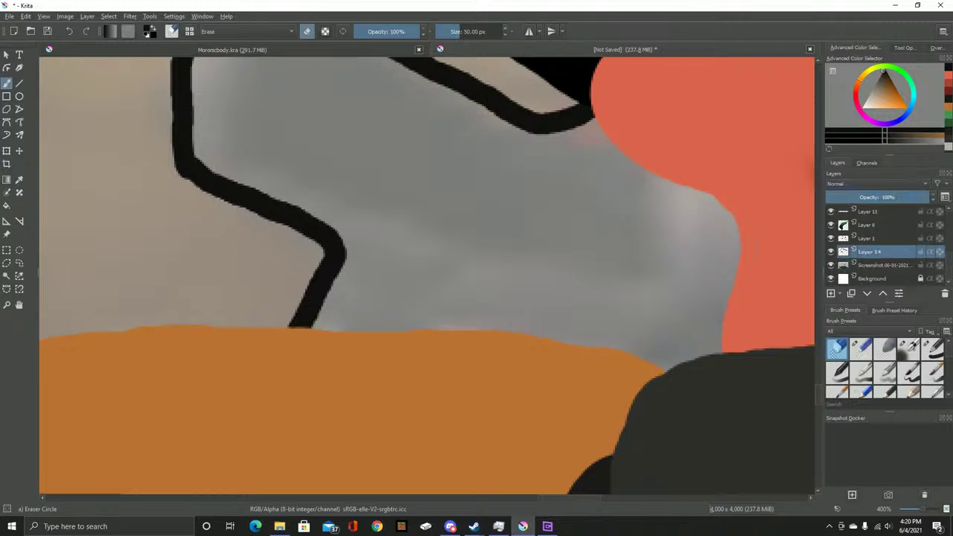
Erase the faint tint, then paint black inside the outline with a 47 px brush
{"action": "left_click_drag", "start_coordinate": [587, 156], "coordinate": [603, 189]}
{"action": "key", "text": "e"}
{"action": "mouse_move", "coordinate": [521, 152]}
{"action": "left_mouse_down"}
{"action": "mouse_move", "coordinate": [563, 131]}
{"action": "mouse_move", "coordinate": [522, 139]}
{"action": "mouse_move", "coordinate": [583, 137]}
{"action": "mouse_move", "coordinate": [594, 122]}
{"action": "mouse_move", "coordinate": [624, 162]}
{"action": "mouse_move", "coordinate": [614, 146]}
{"action": "mouse_move", "coordinate": [722, 211]}
{"action": "mouse_move", "coordinate": [732, 247]}
{"action": "mouse_move", "coordinate": [715, 350]}
{"action": "mouse_move", "coordinate": [678, 365]}
{"action": "mouse_move", "coordinate": [642, 336]}
{"action": "mouse_move", "coordinate": [550, 313]}
{"action": "mouse_move", "coordinate": [328, 298]}
{"action": "mouse_move", "coordinate": [336, 276]}
{"action": "mouse_move", "coordinate": [372, 281]}
{"action": "left_mouse_up"}
{"action": "key", "text": "bracketright"}
{"action": "key", "text": "bracketright"}
{"action": "key", "text": "bracketright"}
{"action": "key", "text": "bracketright"}
{"action": "key", "text": "bracketright"}
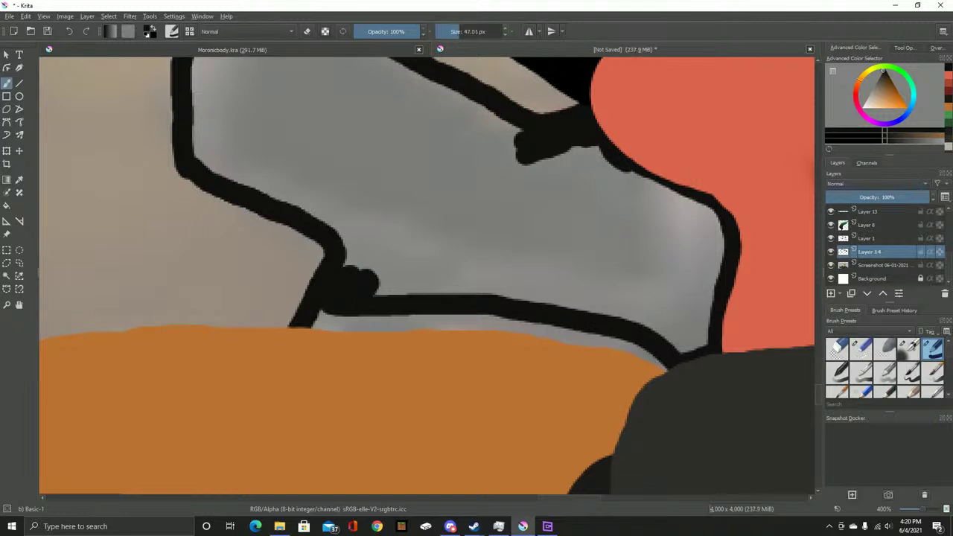
{"action": "mouse_move", "coordinate": [492, 163]}
{"action": "left_mouse_down"}
{"action": "mouse_move", "coordinate": [504, 155]}
{"action": "mouse_move", "coordinate": [598, 191]}
{"action": "mouse_move", "coordinate": [674, 230]}
{"action": "mouse_move", "coordinate": [689, 248]}
{"action": "mouse_move", "coordinate": [680, 288]}
{"action": "mouse_move", "coordinate": [687, 313]}
{"action": "mouse_move", "coordinate": [567, 265]}
{"action": "mouse_move", "coordinate": [377, 252]}
{"action": "mouse_move", "coordinate": [458, 273]}
{"action": "mouse_move", "coordinate": [544, 330]}
{"action": "left_mouse_up"}
{"action": "mouse_move", "coordinate": [397, 181]}
{"action": "left_mouse_down"}
{"action": "mouse_move", "coordinate": [404, 214]}
{"action": "mouse_move", "coordinate": [542, 275]}
{"action": "mouse_move", "coordinate": [634, 286]}
{"action": "mouse_move", "coordinate": [601, 255]}
{"action": "mouse_move", "coordinate": [393, 158]}
{"action": "mouse_move", "coordinate": [415, 128]}
{"action": "mouse_move", "coordinate": [452, 131]}
{"action": "mouse_move", "coordinate": [563, 184]}
{"action": "mouse_move", "coordinate": [644, 241]}
{"action": "mouse_move", "coordinate": [613, 211]}
{"action": "left_mouse_up"}
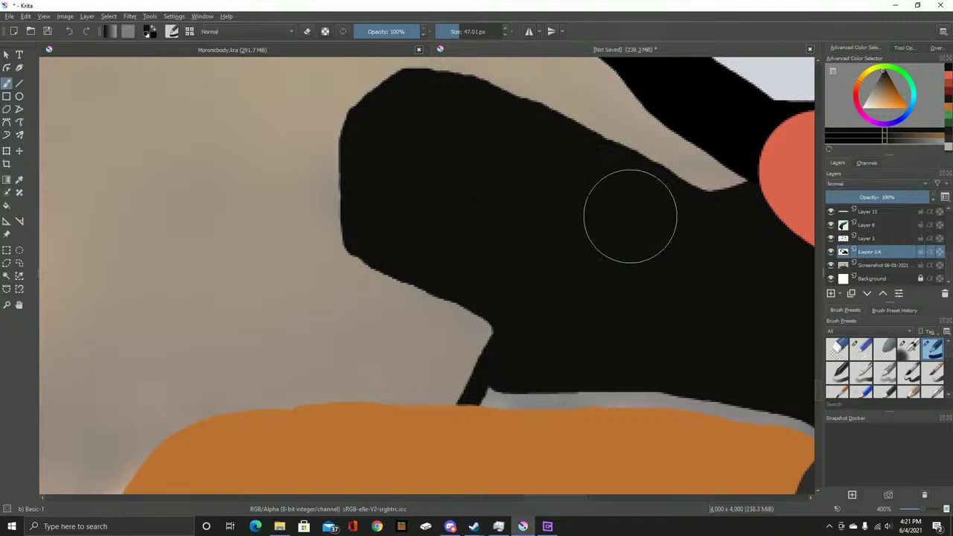
Check Copy of Layer 14 via undo/redo, then paint black over the remaining grey strip
{"action": "scroll", "coordinate": [662, 242], "scroll_direction": "down", "scroll_amount": 3}
{"action": "scroll", "coordinate": [650, 261], "scroll_direction": "up", "scroll_amount": 3}
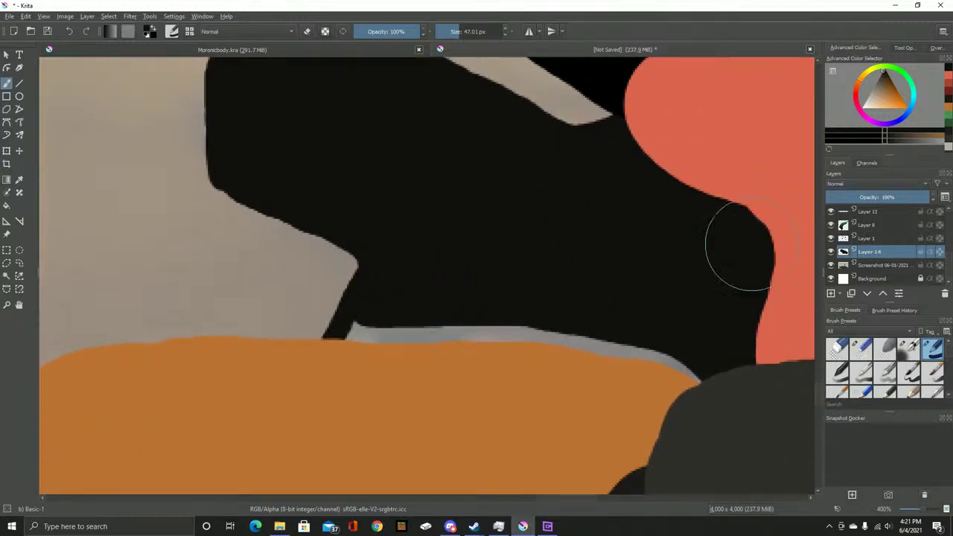
{"action": "key", "text": "ctrl+z"}
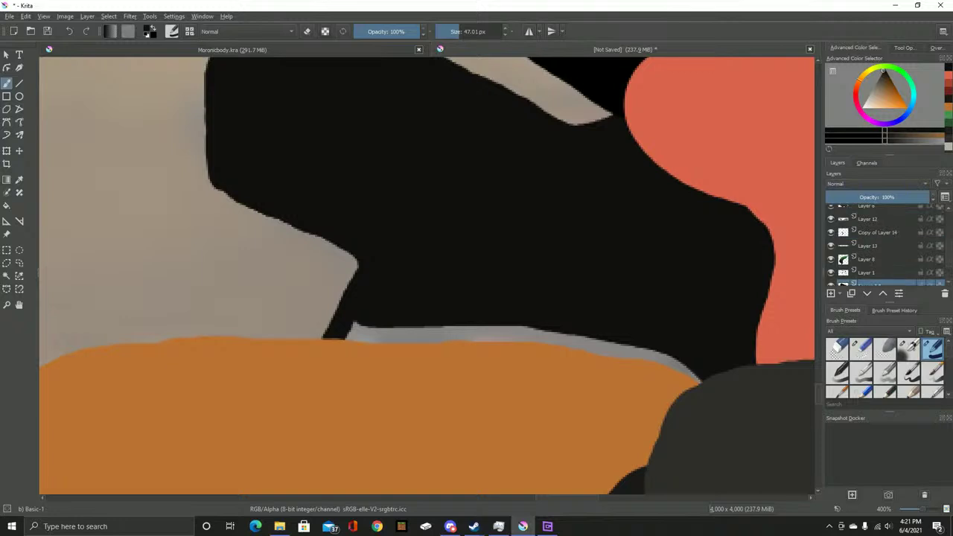
{"action": "key", "text": "ctrl+z"}
{"action": "key", "text": "ctrl+shift+z"}
{"action": "key", "text": "ctrl+shift+z"}
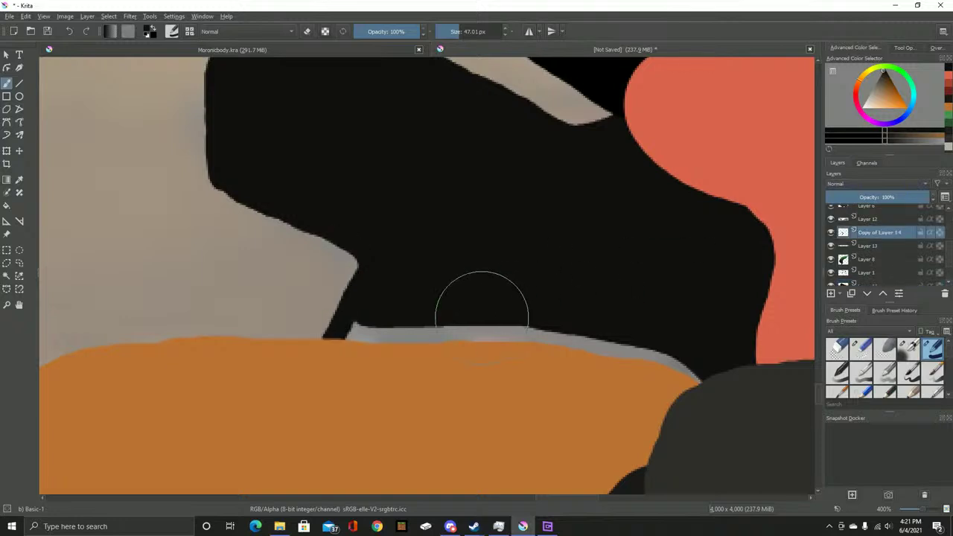
{"action": "mouse_move", "coordinate": [383, 327]}
{"action": "left_mouse_down"}
{"action": "mouse_move", "coordinate": [655, 345]}
{"action": "mouse_move", "coordinate": [692, 376]}
{"action": "left_mouse_up"}
{"action": "scroll", "coordinate": [483, 307], "scroll_direction": "down", "scroll_amount": 2}
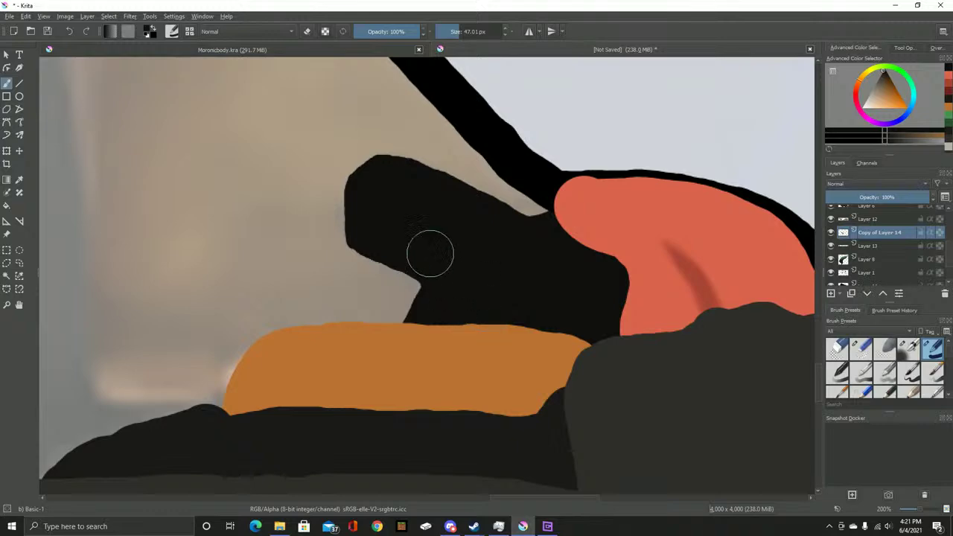
Show the Copy of Screenshot reference, sample the vest's grey, return to the brush and hide it
{"action": "scroll", "coordinate": [447, 270], "scroll_direction": "down", "scroll_amount": 6}
{"action": "scroll", "coordinate": [648, 278], "scroll_direction": "up", "scroll_amount": 4}
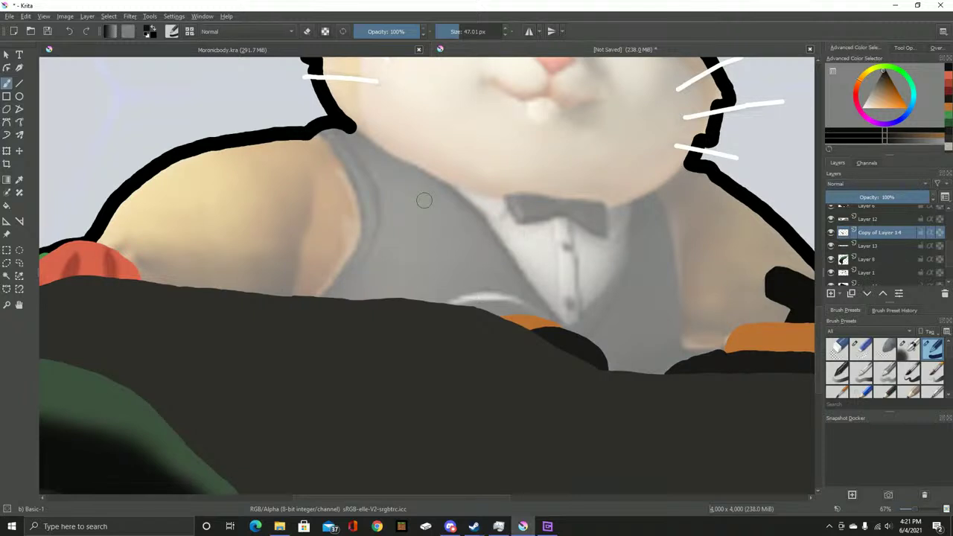
{"action": "scroll", "coordinate": [423, 199], "scroll_direction": "down", "scroll_amount": 4}
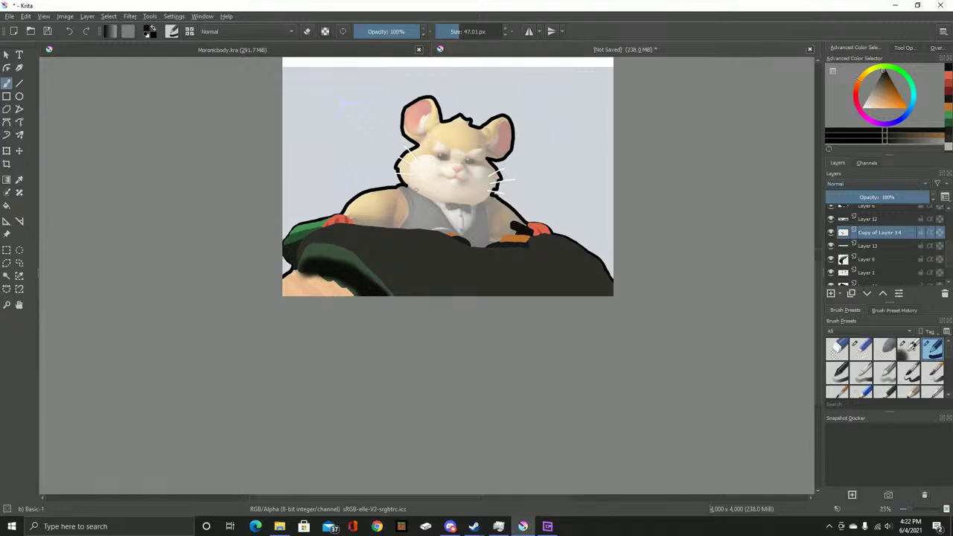
{"action": "scroll", "coordinate": [418, 192], "scroll_direction": "up", "scroll_amount": 6}
{"action": "scroll", "coordinate": [878, 246], "scroll_direction": "down", "scroll_amount": 3}
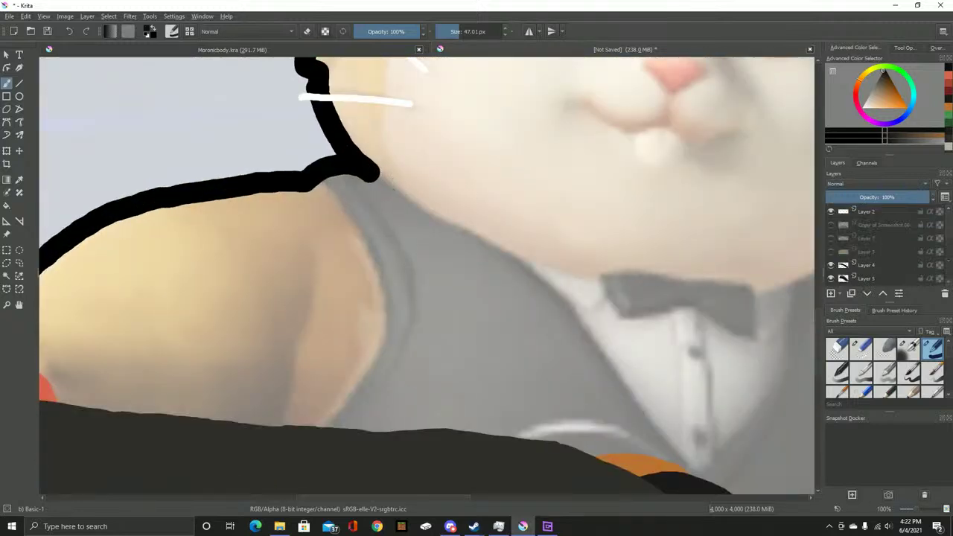
{"action": "left_click", "coordinate": [830, 224]}
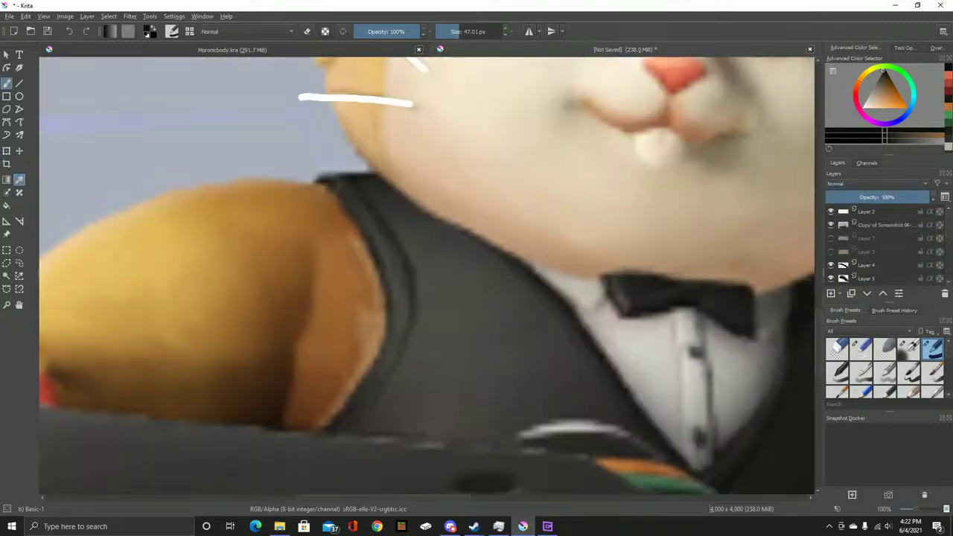
{"action": "key", "text": "p"}
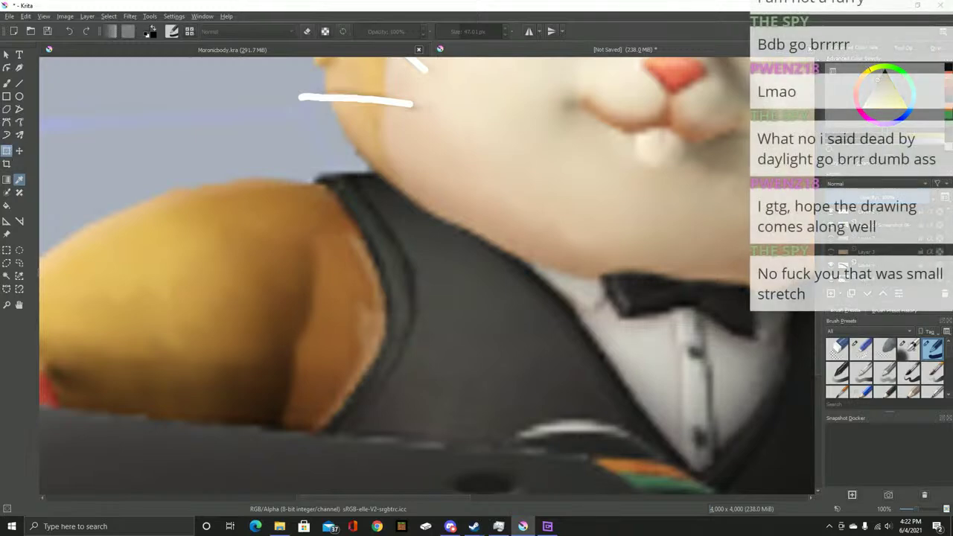
{"action": "key", "text": "b"}
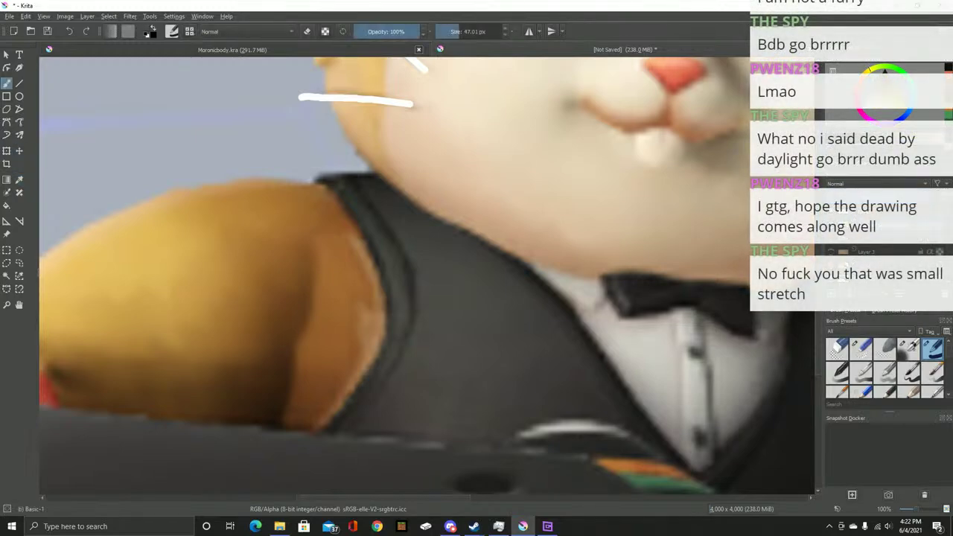
{"action": "left_click", "coordinate": [830, 224]}
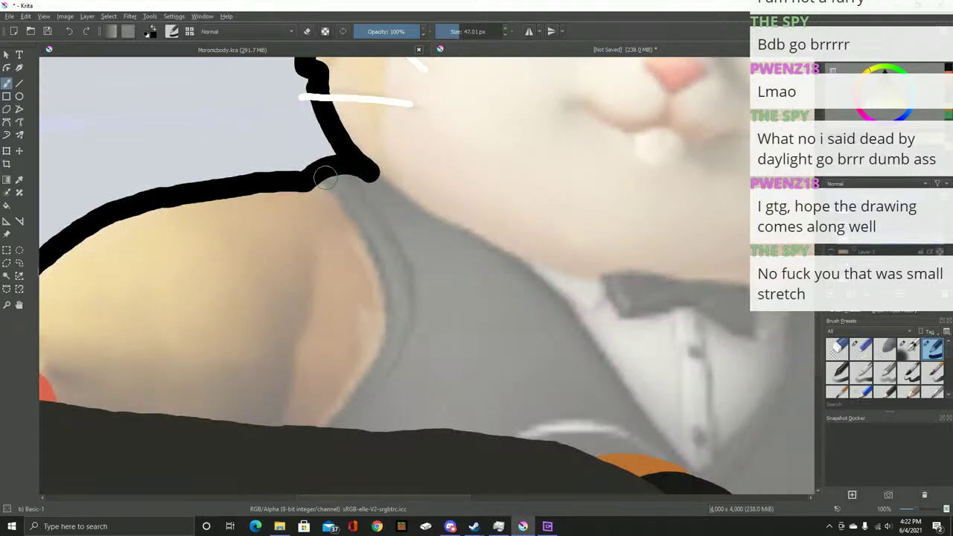
Draw the vest's dark grey outline along shoulder, right edge and neck, undoing a stray lower fill
{"action": "mouse_move", "coordinate": [325, 178]}
{"action": "left_mouse_down"}
{"action": "mouse_move", "coordinate": [368, 259]}
{"action": "mouse_move", "coordinate": [376, 321]}
{"action": "mouse_move", "coordinate": [371, 350]}
{"action": "mouse_move", "coordinate": [318, 425]}
{"action": "left_mouse_up"}
{"action": "left_click_drag", "start_coordinate": [504, 379], "coordinate": [191, 261]}
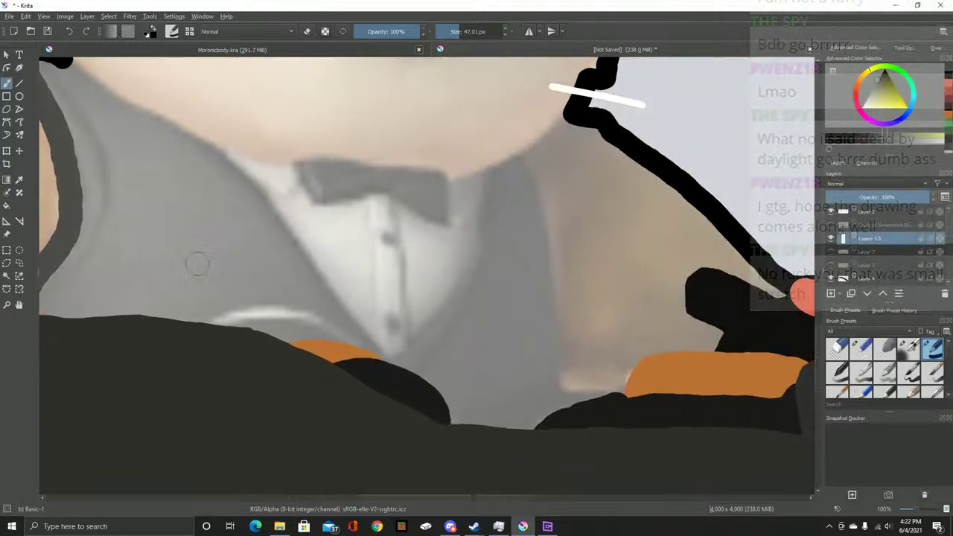
{"action": "mouse_move", "coordinate": [520, 154]}
{"action": "left_mouse_down"}
{"action": "mouse_move", "coordinate": [539, 230]}
{"action": "mouse_move", "coordinate": [558, 424]}
{"action": "left_mouse_up"}
{"action": "mouse_move", "coordinate": [512, 160]}
{"action": "left_mouse_down"}
{"action": "mouse_move", "coordinate": [463, 174]}
{"action": "mouse_move", "coordinate": [382, 156]}
{"action": "mouse_move", "coordinate": [279, 157]}
{"action": "mouse_move", "coordinate": [164, 124]}
{"action": "mouse_move", "coordinate": [433, 302]}
{"action": "mouse_move", "coordinate": [316, 231]}
{"action": "mouse_move", "coordinate": [298, 232]}
{"action": "left_mouse_up"}
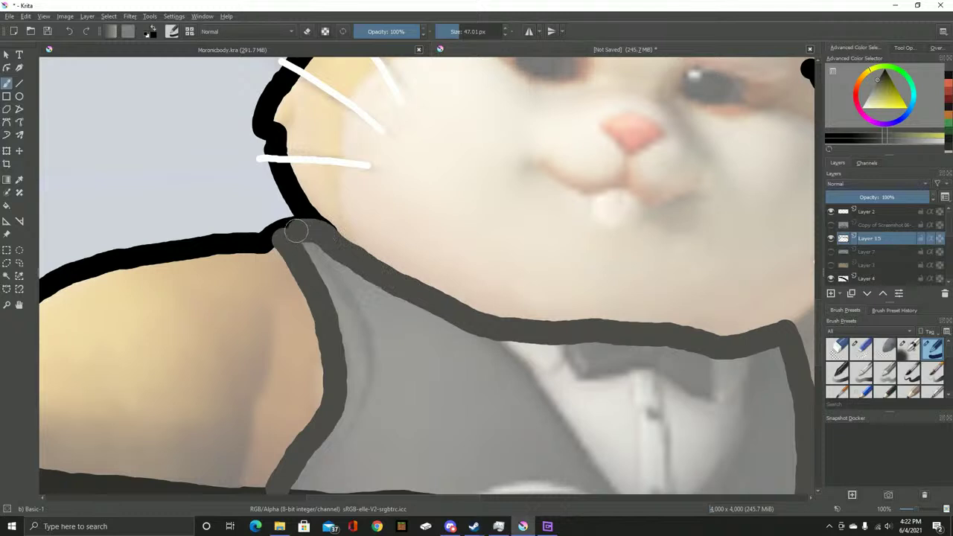
{"action": "scroll", "coordinate": [372, 268], "scroll_direction": "down", "scroll_amount": 5}
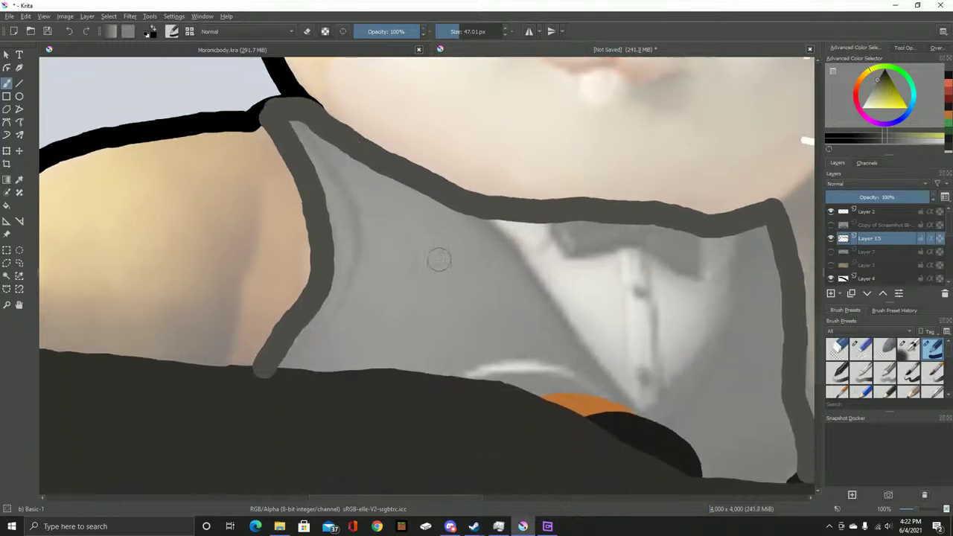
{"action": "scroll", "coordinate": [670, 284], "scroll_direction": "down", "scroll_amount": 3}
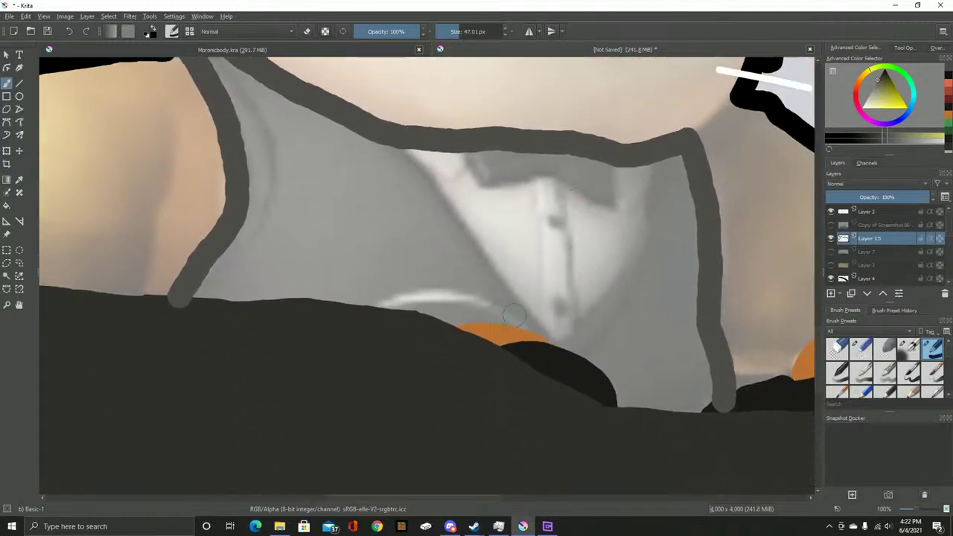
{"action": "scroll", "coordinate": [570, 206], "scroll_direction": "down", "scroll_amount": 3}
{"action": "scroll", "coordinate": [446, 241], "scroll_direction": "down", "scroll_amount": 2}
{"action": "scroll", "coordinate": [446, 240], "scroll_direction": "up", "scroll_amount": 2}
{"action": "mouse_move", "coordinate": [331, 249]}
{"action": "left_mouse_down"}
{"action": "mouse_move", "coordinate": [457, 240]}
{"action": "mouse_move", "coordinate": [425, 240]}
{"action": "mouse_move", "coordinate": [394, 268]}
{"action": "mouse_move", "coordinate": [499, 281]}
{"action": "mouse_move", "coordinate": [525, 320]}
{"action": "mouse_move", "coordinate": [570, 320]}
{"action": "mouse_move", "coordinate": [578, 338]}
{"action": "mouse_move", "coordinate": [563, 308]}
{"action": "left_mouse_up"}
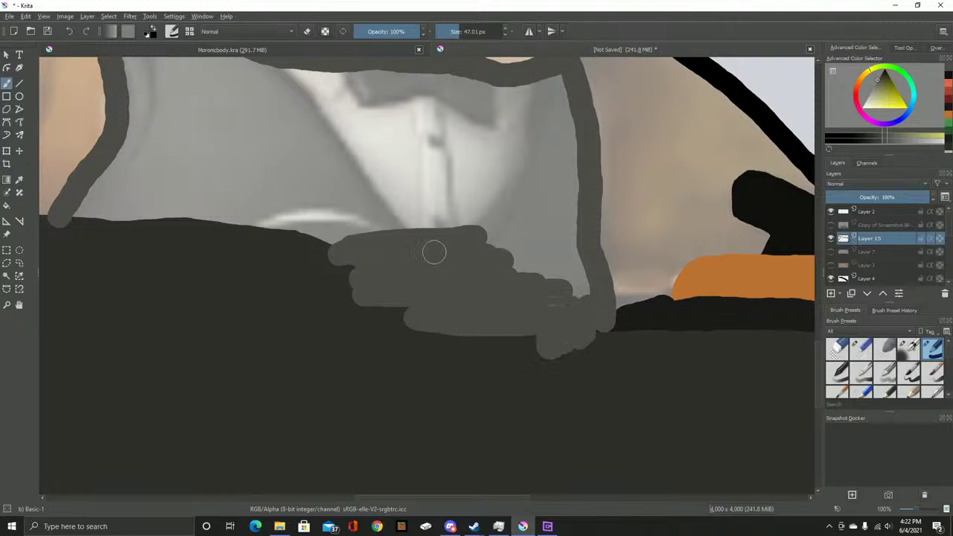
{"action": "left_click_drag", "start_coordinate": [433, 251], "coordinate": [581, 364]}
{"action": "key", "text": "ctrl+z"}
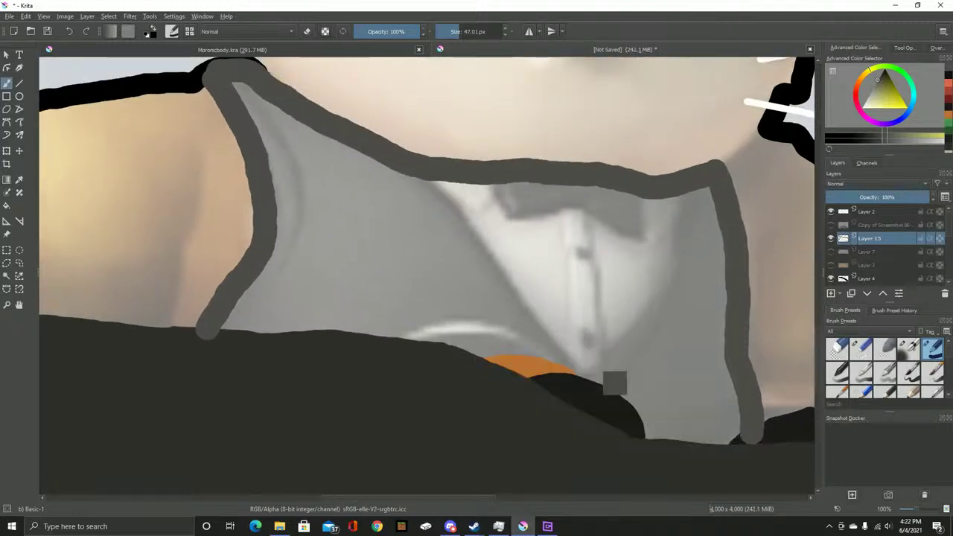
Sample the light shirt colour from the reference photo and add a new layer above Layer 15
{"action": "left_click", "coordinate": [831, 224]}
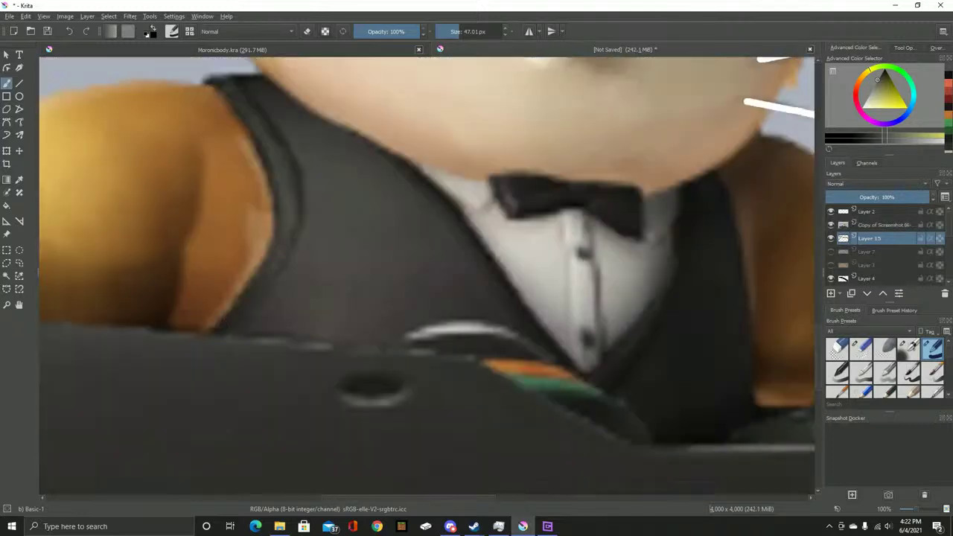
{"action": "key", "text": "p"}
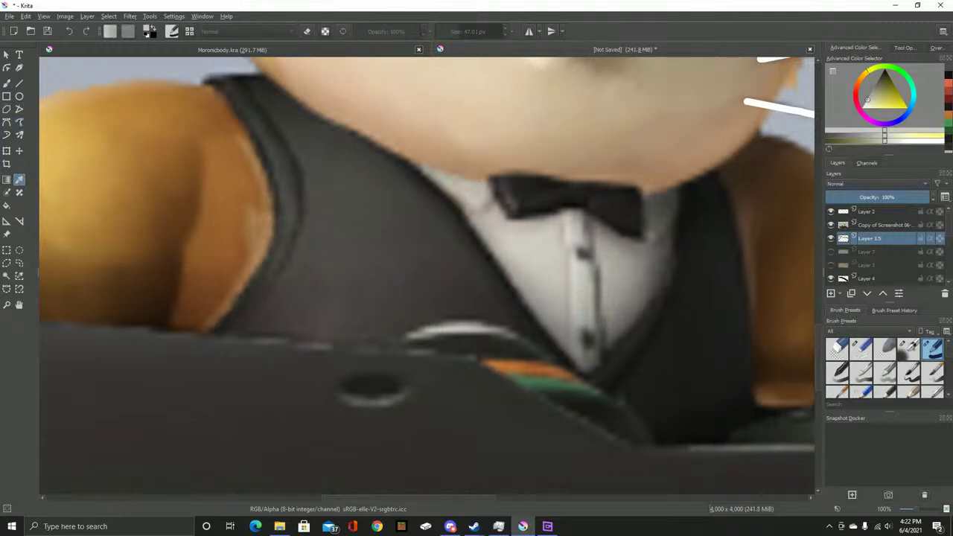
{"action": "key", "text": "b"}
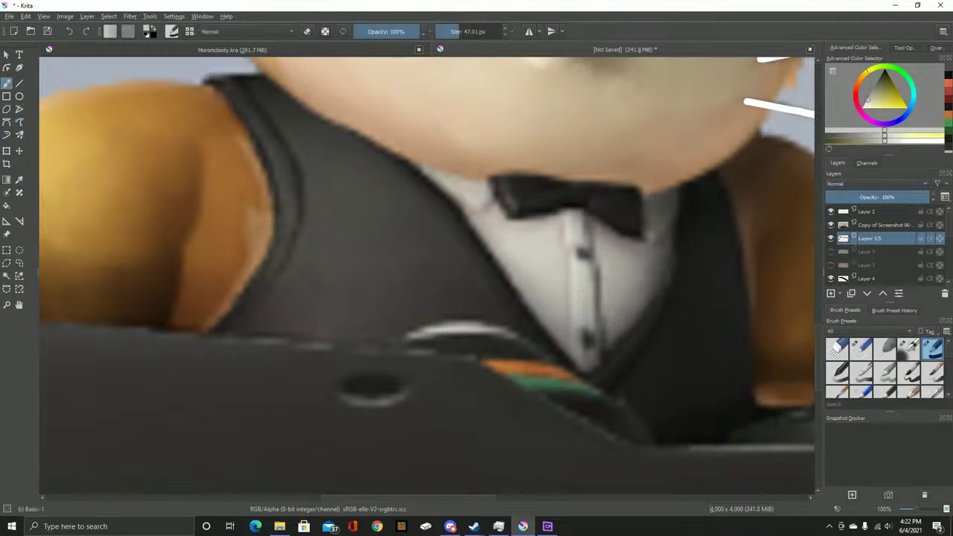
{"action": "left_click", "coordinate": [830, 224]}
{"action": "key", "text": "Insert"}
{"action": "scroll", "coordinate": [459, 189], "scroll_direction": "up", "scroll_amount": 2}
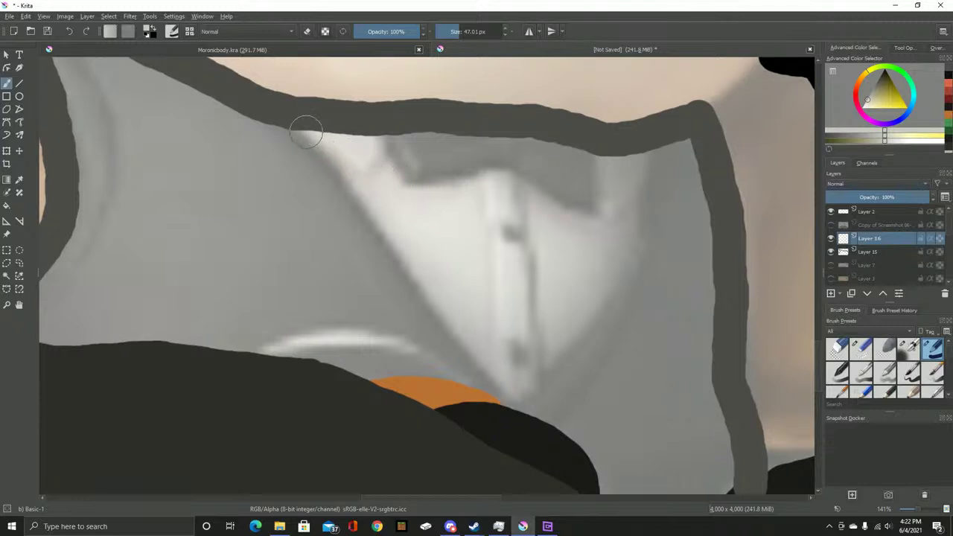
Paint a light grey shirt triangle on Layer 16, compare its visibility, then hide it
{"action": "left_click", "coordinate": [308, 127]}
{"action": "mouse_move", "coordinate": [347, 165]}
{"action": "left_mouse_down"}
{"action": "mouse_move", "coordinate": [427, 297]}
{"action": "mouse_move", "coordinate": [483, 374]}
{"action": "mouse_move", "coordinate": [511, 392]}
{"action": "mouse_move", "coordinate": [606, 271]}
{"action": "mouse_move", "coordinate": [642, 192]}
{"action": "mouse_move", "coordinate": [643, 151]}
{"action": "left_mouse_up"}
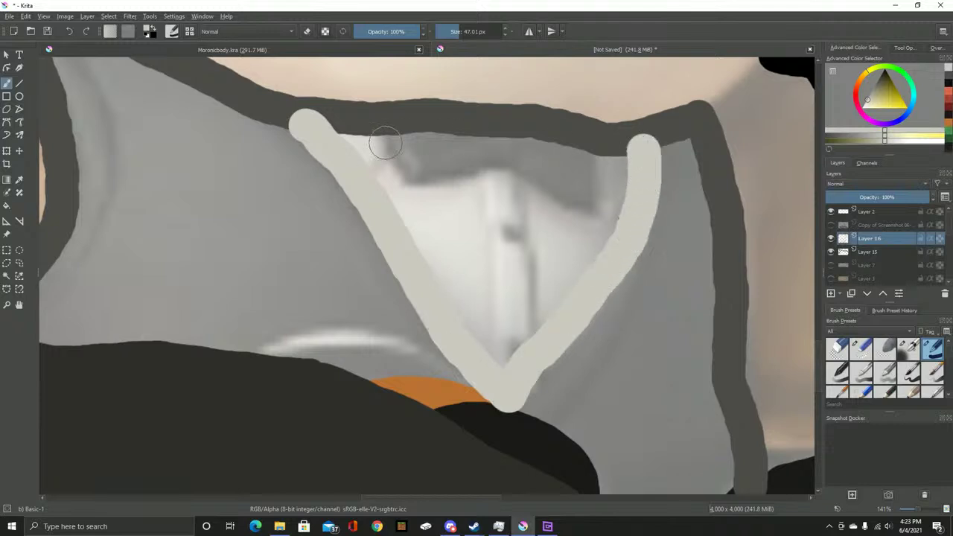
{"action": "mouse_move", "coordinate": [323, 134]}
{"action": "left_mouse_down"}
{"action": "mouse_move", "coordinate": [502, 139]}
{"action": "mouse_move", "coordinate": [620, 158]}
{"action": "mouse_move", "coordinate": [629, 179]}
{"action": "mouse_move", "coordinate": [619, 235]}
{"action": "mouse_move", "coordinate": [543, 316]}
{"action": "mouse_move", "coordinate": [519, 361]}
{"action": "mouse_move", "coordinate": [491, 350]}
{"action": "mouse_move", "coordinate": [464, 318]}
{"action": "mouse_move", "coordinate": [413, 216]}
{"action": "mouse_move", "coordinate": [362, 156]}
{"action": "mouse_move", "coordinate": [556, 164]}
{"action": "mouse_move", "coordinate": [603, 179]}
{"action": "mouse_move", "coordinate": [618, 198]}
{"action": "mouse_move", "coordinate": [507, 345]}
{"action": "mouse_move", "coordinate": [439, 218]}
{"action": "mouse_move", "coordinate": [404, 179]}
{"action": "mouse_move", "coordinate": [597, 205]}
{"action": "mouse_move", "coordinate": [511, 297]}
{"action": "mouse_move", "coordinate": [443, 204]}
{"action": "mouse_move", "coordinate": [573, 223]}
{"action": "mouse_move", "coordinate": [511, 271]}
{"action": "mouse_move", "coordinate": [457, 238]}
{"action": "mouse_move", "coordinate": [482, 241]}
{"action": "left_mouse_up"}
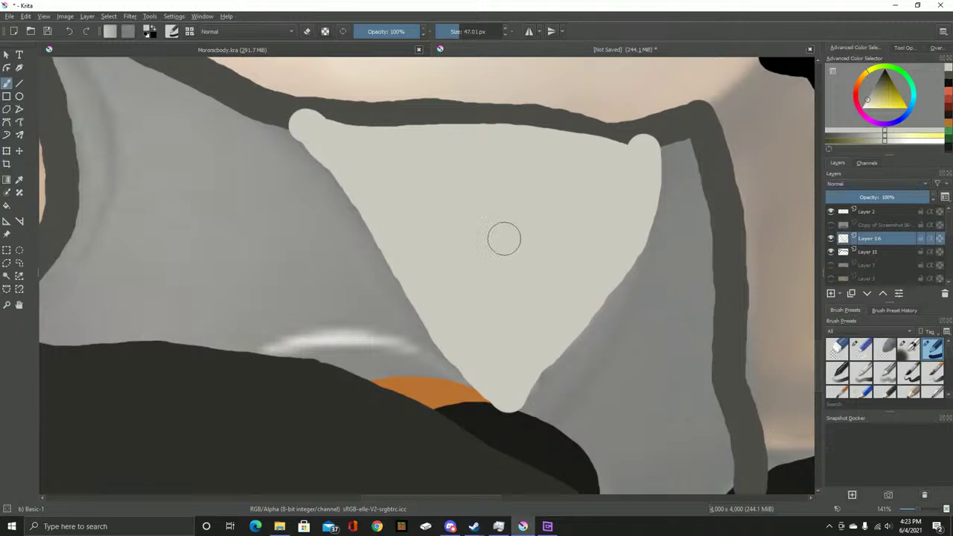
{"action": "left_click", "coordinate": [831, 239]}
{"action": "left_click", "coordinate": [831, 238]}
{"action": "left_click", "coordinate": [831, 239]}
On new Layer 17, sample the bow tie's dark colour from the reference and paint the black bow tie
{"action": "key", "text": "Insert"}
{"action": "left_click", "coordinate": [830, 224]}
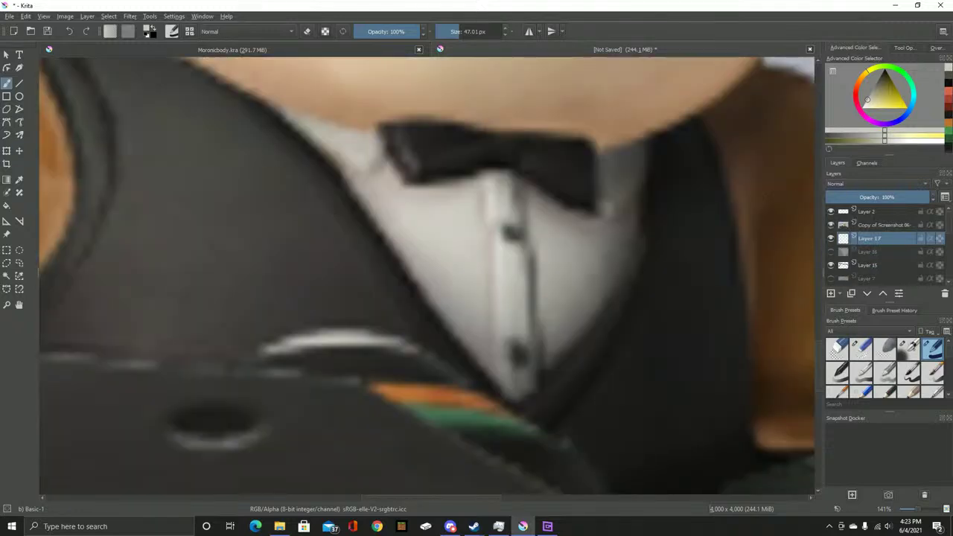
{"action": "key", "text": "p"}
{"action": "left_click", "coordinate": [483, 157]}
{"action": "key", "text": "b"}
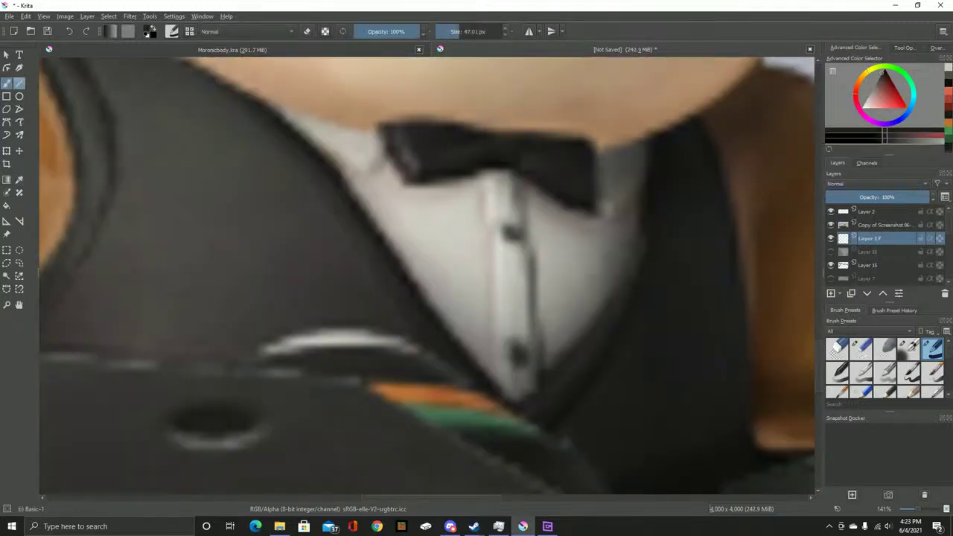
{"action": "left_click", "coordinate": [831, 224]}
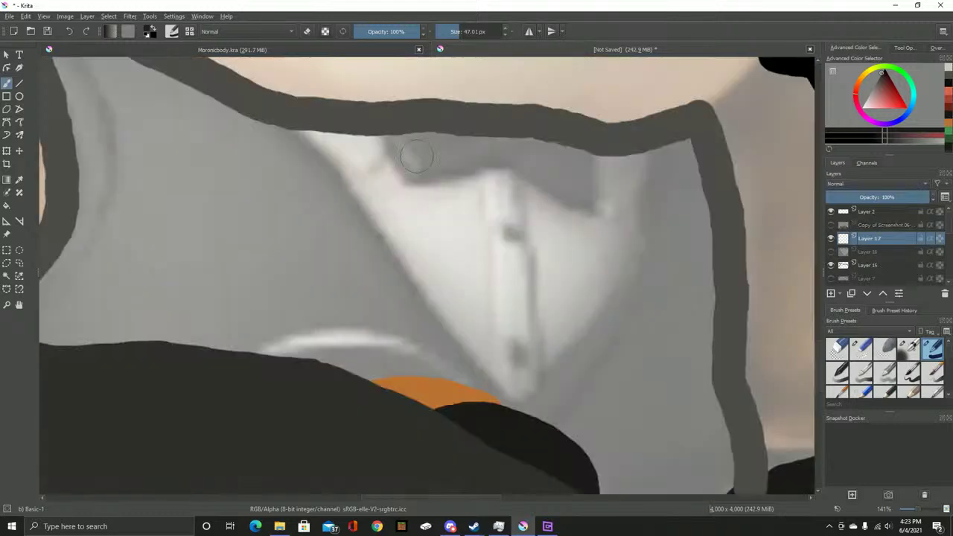
{"action": "mouse_move", "coordinate": [393, 131]}
{"action": "left_mouse_down"}
{"action": "mouse_move", "coordinate": [413, 181]}
{"action": "mouse_move", "coordinate": [505, 173]}
{"action": "mouse_move", "coordinate": [585, 205]}
{"action": "mouse_move", "coordinate": [588, 155]}
{"action": "mouse_move", "coordinate": [559, 139]}
{"action": "mouse_move", "coordinate": [431, 124]}
{"action": "mouse_move", "coordinate": [411, 153]}
{"action": "mouse_move", "coordinate": [456, 148]}
{"action": "mouse_move", "coordinate": [546, 163]}
{"action": "mouse_move", "coordinate": [573, 181]}
{"action": "mouse_move", "coordinate": [495, 148]}
{"action": "mouse_move", "coordinate": [522, 161]}
{"action": "left_mouse_up"}
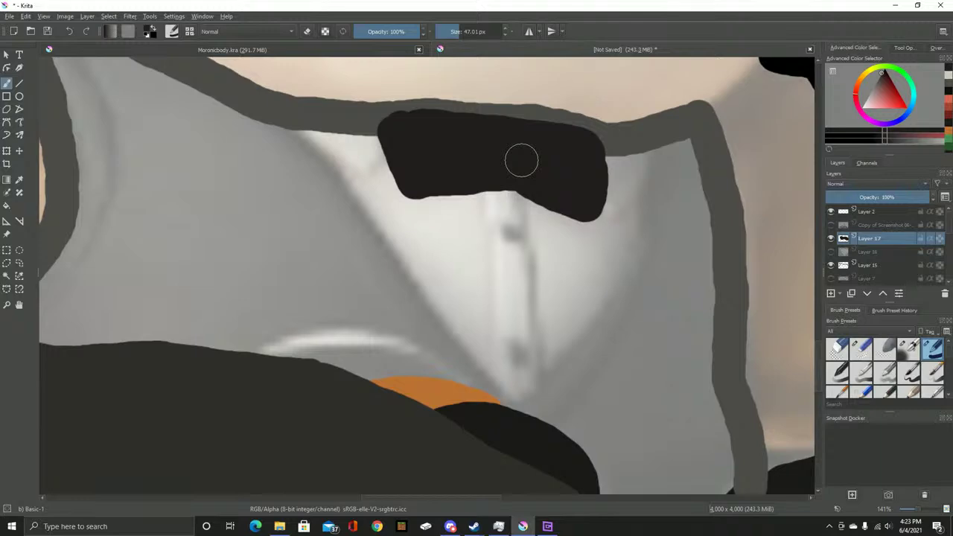
{"action": "scroll", "coordinate": [521, 160], "scroll_direction": "down", "scroll_amount": 5}
{"action": "scroll", "coordinate": [554, 303], "scroll_direction": "up", "scroll_amount": 4}
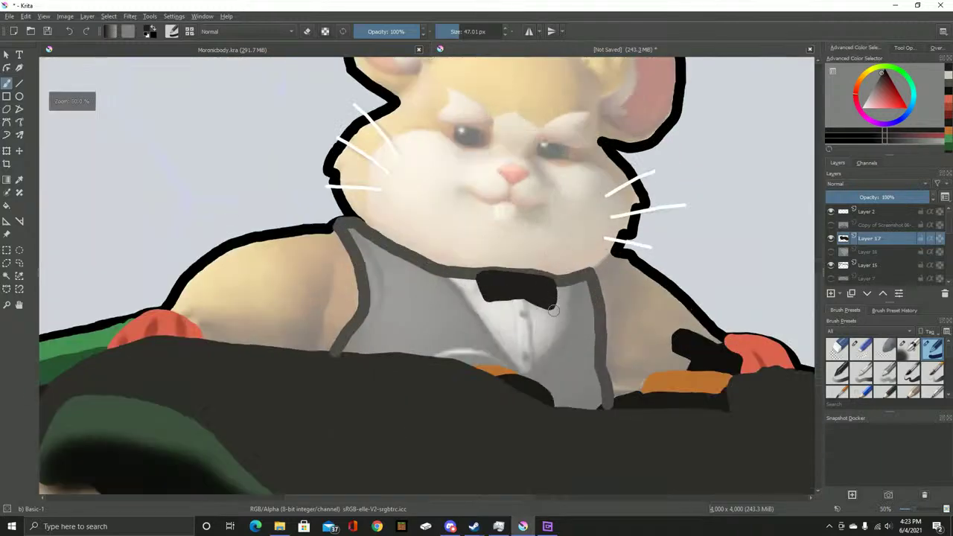
Show the light grey shirt fill on Layer 16, select vest Layer 15 and pick its dark grey
{"action": "scroll", "coordinate": [554, 302], "scroll_direction": "up", "scroll_amount": 4}
{"action": "left_click", "coordinate": [830, 238]}
{"action": "left_click", "coordinate": [830, 239]}
{"action": "left_click", "coordinate": [831, 251]}
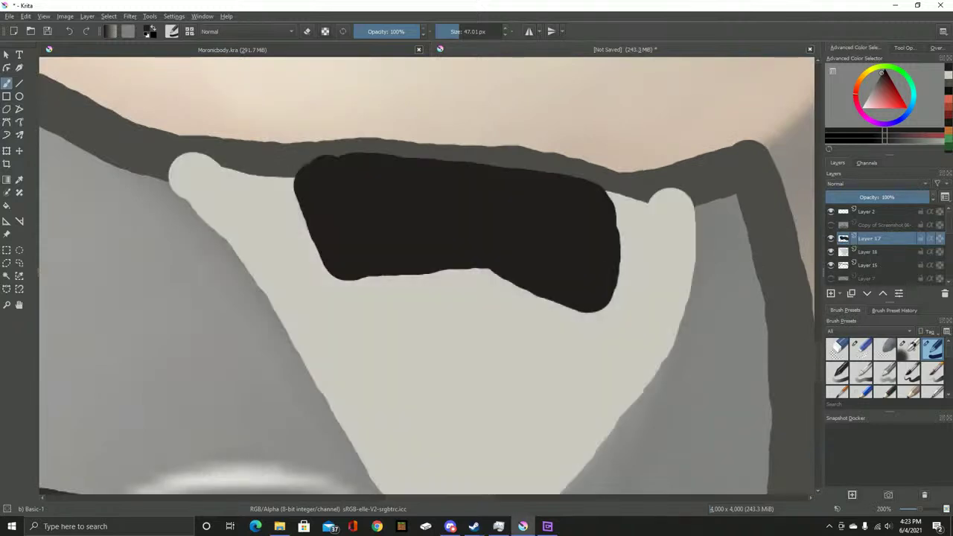
{"action": "left_click", "coordinate": [867, 278]}
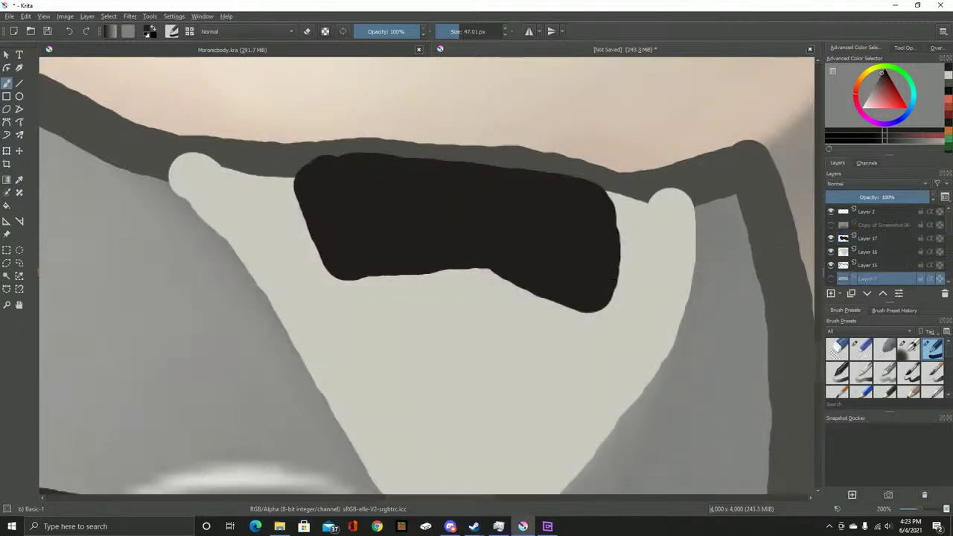
{"action": "scroll", "coordinate": [548, 240], "scroll_direction": "down", "scroll_amount": 4}
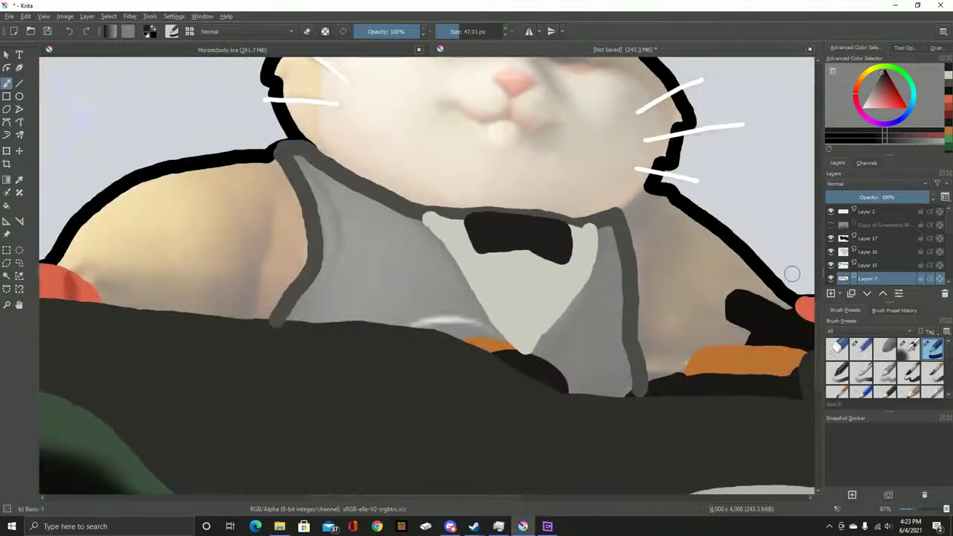
{"action": "scroll", "coordinate": [616, 235], "scroll_direction": "up", "scroll_amount": 2}
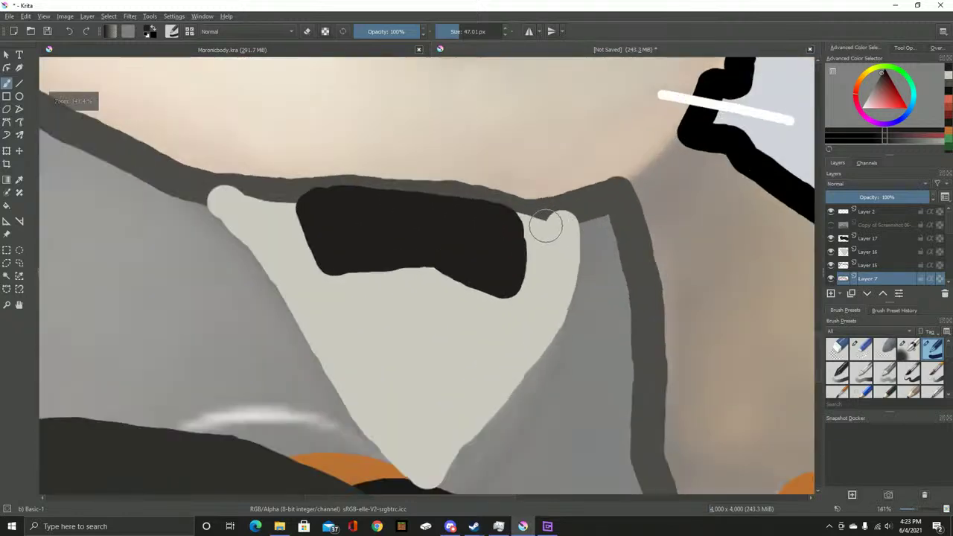
{"action": "key", "text": "Page_Up"}
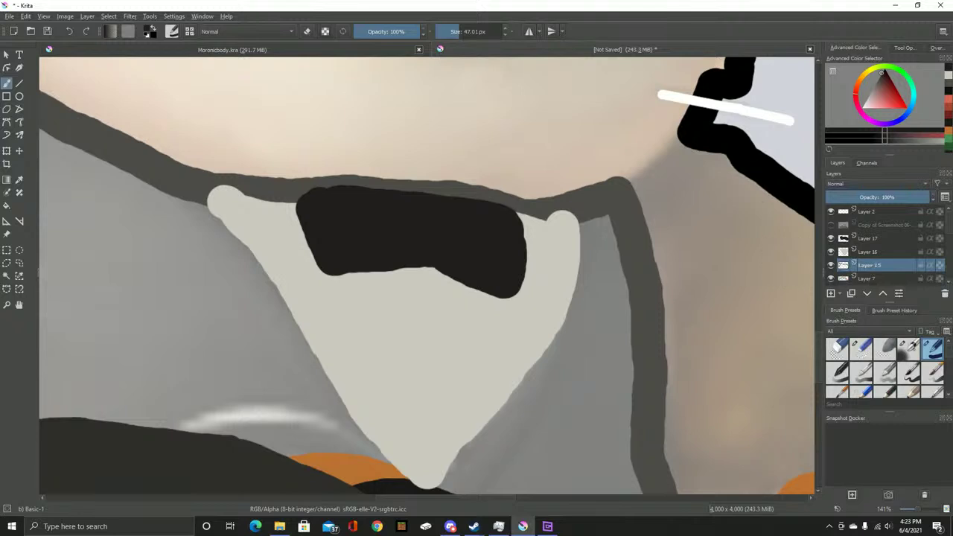
{"action": "key", "text": "t"}
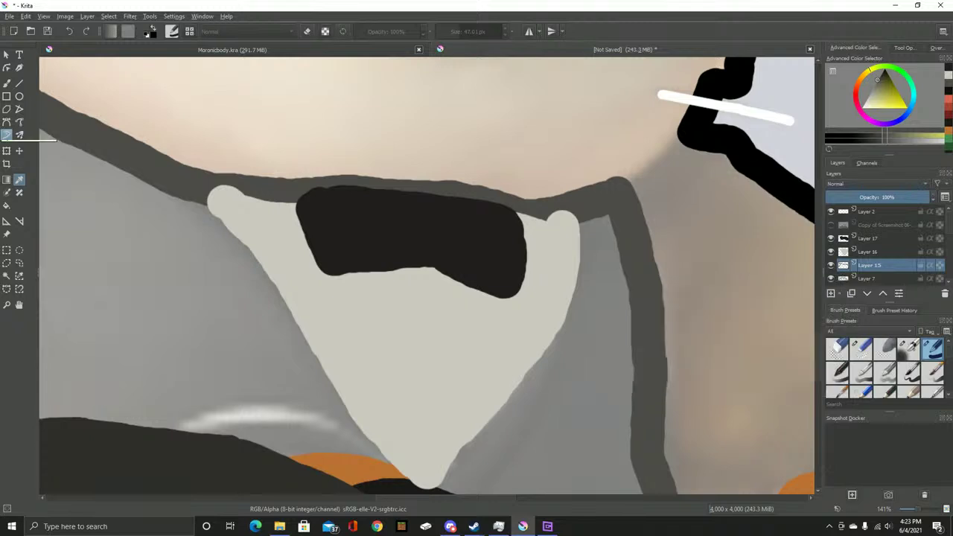
{"action": "left_click", "coordinate": [7, 82]}
Paint dark grey over the vest's lighter left wedge with a slightly larger brush
{"action": "left_click_drag", "start_coordinate": [228, 215], "coordinate": [545, 250]}
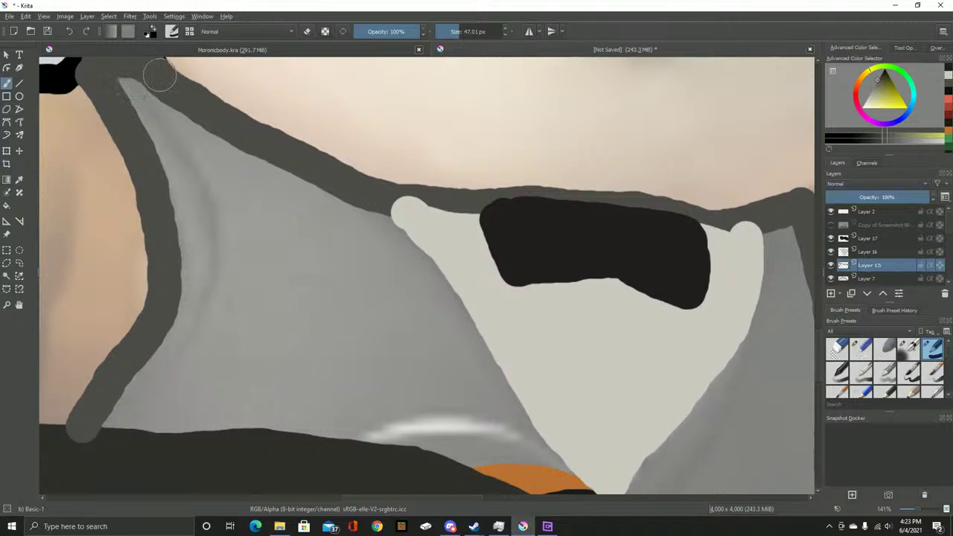
{"action": "mouse_move", "coordinate": [119, 74]}
{"action": "left_mouse_down"}
{"action": "mouse_move", "coordinate": [156, 124]}
{"action": "mouse_move", "coordinate": [150, 97]}
{"action": "mouse_move", "coordinate": [218, 151]}
{"action": "mouse_move", "coordinate": [186, 144]}
{"action": "mouse_move", "coordinate": [168, 188]}
{"action": "mouse_move", "coordinate": [216, 154]}
{"action": "mouse_move", "coordinate": [260, 195]}
{"action": "left_mouse_up"}
{"action": "left_click_drag", "start_coordinate": [625, 227], "coordinate": [334, 172]}
{"action": "mouse_move", "coordinate": [481, 174]}
{"action": "left_mouse_down"}
{"action": "mouse_move", "coordinate": [480, 162]}
{"action": "mouse_move", "coordinate": [496, 228]}
{"action": "mouse_move", "coordinate": [527, 240]}
{"action": "mouse_move", "coordinate": [520, 247]}
{"action": "mouse_move", "coordinate": [453, 140]}
{"action": "mouse_move", "coordinate": [468, 401]}
{"action": "mouse_move", "coordinate": [402, 393]}
{"action": "mouse_move", "coordinate": [367, 340]}
{"action": "mouse_move", "coordinate": [298, 293]}
{"action": "mouse_move", "coordinate": [380, 214]}
{"action": "mouse_move", "coordinate": [399, 329]}
{"action": "left_mouse_up"}
{"action": "key", "text": "bracketright"}
{"action": "left_click_drag", "start_coordinate": [280, 201], "coordinate": [528, 290]}
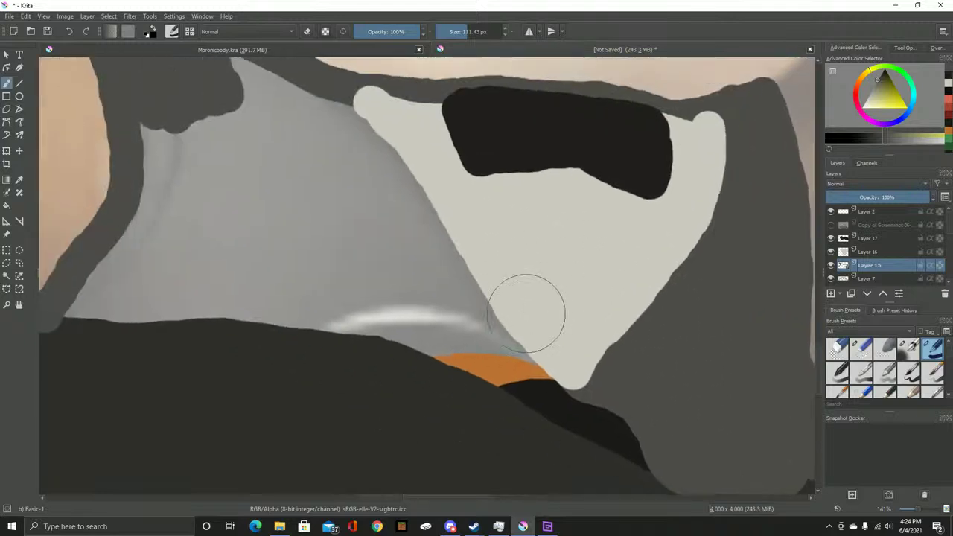
{"action": "mouse_move", "coordinate": [599, 372]}
{"action": "left_mouse_down"}
{"action": "mouse_move", "coordinate": [368, 344]}
{"action": "mouse_move", "coordinate": [553, 339]}
{"action": "mouse_move", "coordinate": [489, 289]}
{"action": "mouse_move", "coordinate": [346, 310]}
{"action": "left_mouse_up"}
{"action": "mouse_move", "coordinate": [342, 309]}
{"action": "left_mouse_down"}
{"action": "mouse_move", "coordinate": [655, 331]}
{"action": "mouse_move", "coordinate": [642, 342]}
{"action": "mouse_move", "coordinate": [496, 335]}
{"action": "mouse_move", "coordinate": [397, 348]}
{"action": "mouse_move", "coordinate": [424, 323]}
{"action": "mouse_move", "coordinate": [468, 225]}
{"action": "mouse_move", "coordinate": [474, 144]}
{"action": "mouse_move", "coordinate": [500, 164]}
{"action": "mouse_move", "coordinate": [520, 323]}
{"action": "mouse_move", "coordinate": [510, 179]}
{"action": "mouse_move", "coordinate": [512, 260]}
{"action": "mouse_move", "coordinate": [643, 306]}
{"action": "mouse_move", "coordinate": [688, 294]}
{"action": "mouse_move", "coordinate": [672, 184]}
{"action": "mouse_move", "coordinate": [636, 143]}
{"action": "mouse_move", "coordinate": [703, 202]}
{"action": "mouse_move", "coordinate": [722, 230]}
{"action": "mouse_move", "coordinate": [531, 98]}
{"action": "mouse_move", "coordinate": [628, 167]}
{"action": "mouse_move", "coordinate": [588, 246]}
{"action": "left_mouse_up"}
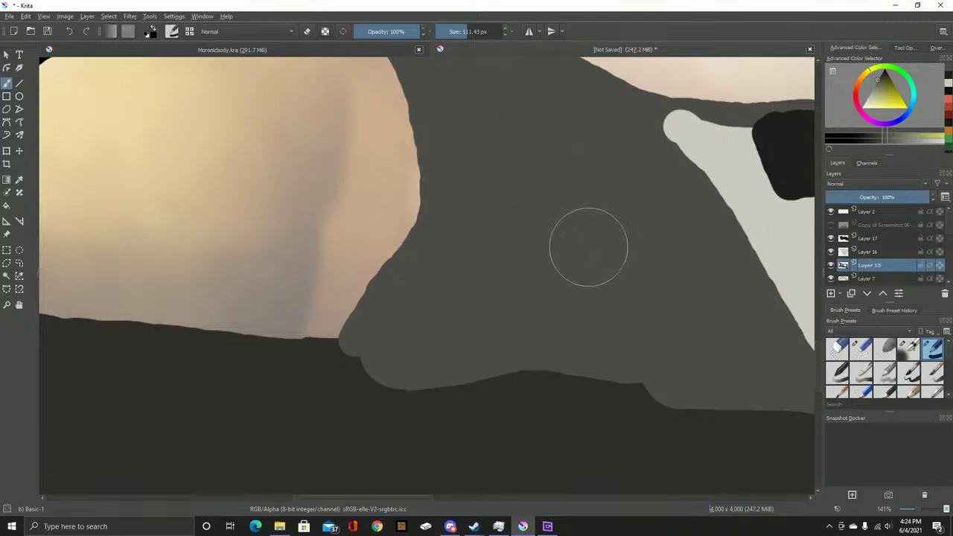
Sample a button colour from the reference, then undo the two trial buttons on shirt Layer 16
{"action": "key", "text": "minus"}
{"action": "key", "text": "minus"}
{"action": "key", "text": "minus"}
{"action": "key", "text": "minus"}
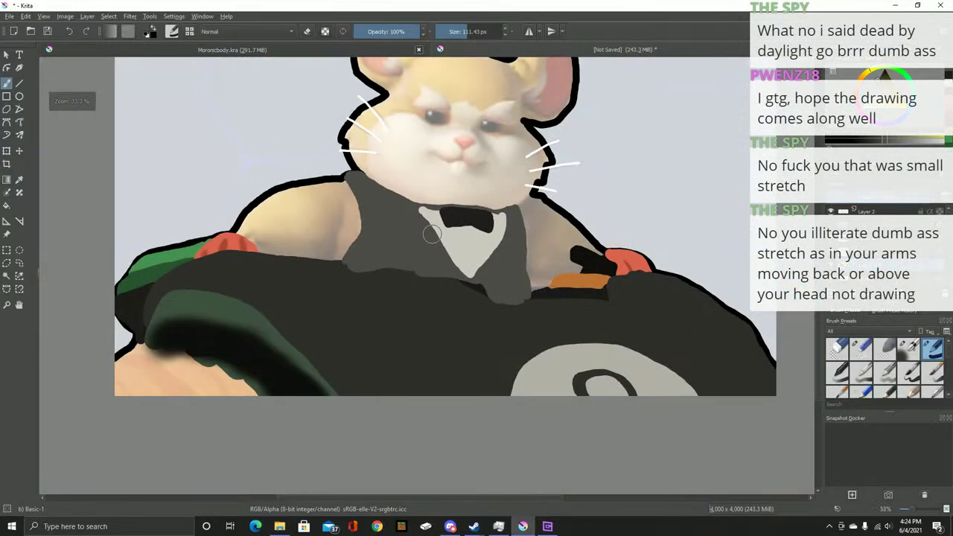
{"action": "key", "text": "plus"}
{"action": "key", "text": "plus"}
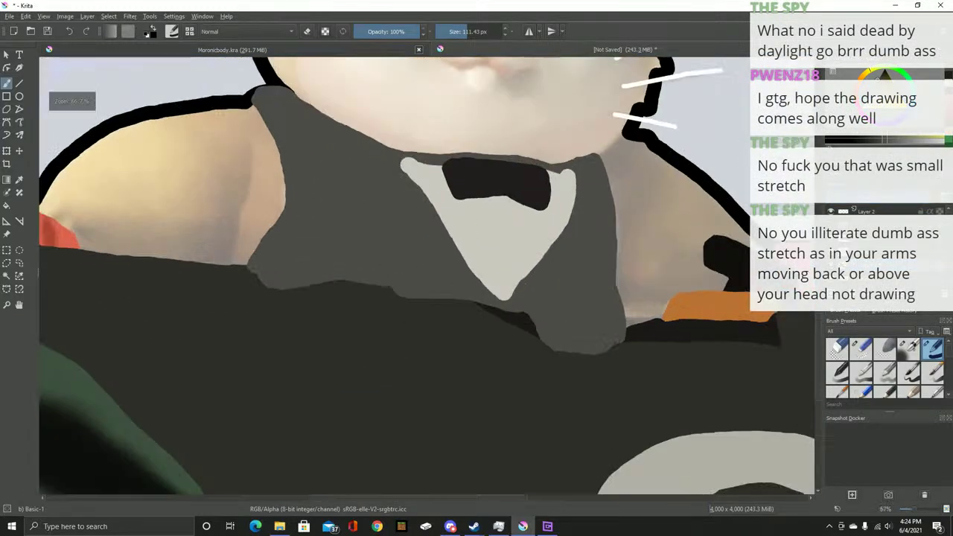
{"action": "key", "text": "ctrl+z"}
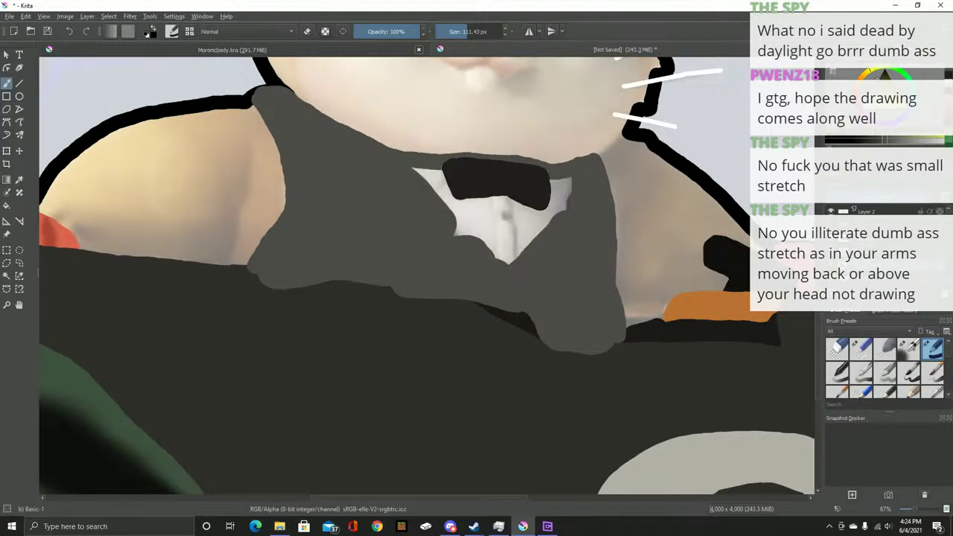
{"action": "key", "text": "plus"}
{"action": "key", "text": "plus"}
{"action": "key", "text": "plus"}
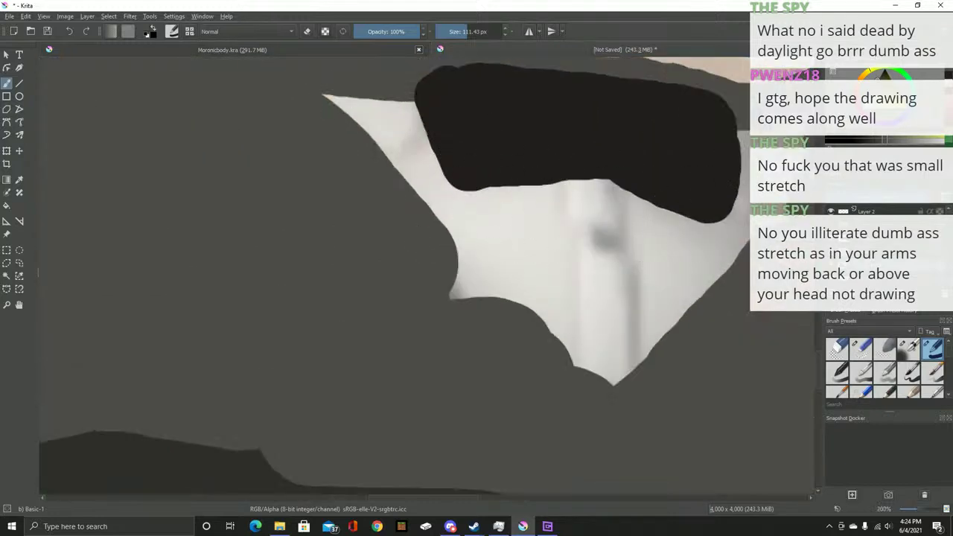
{"action": "key", "text": "ctrl+z"}
{"action": "key", "text": "p"}
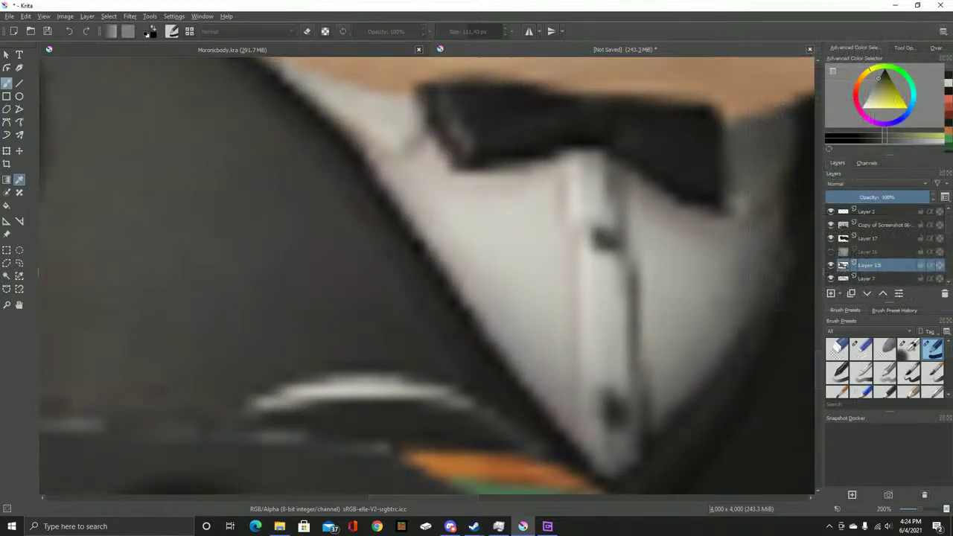
{"action": "key", "text": "b"}
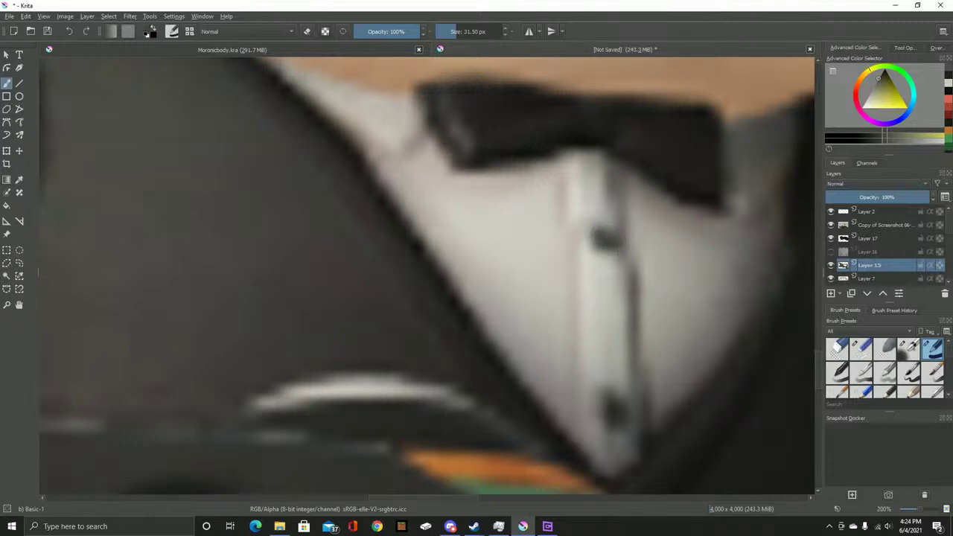
{"action": "key", "text": "Page_Up"}
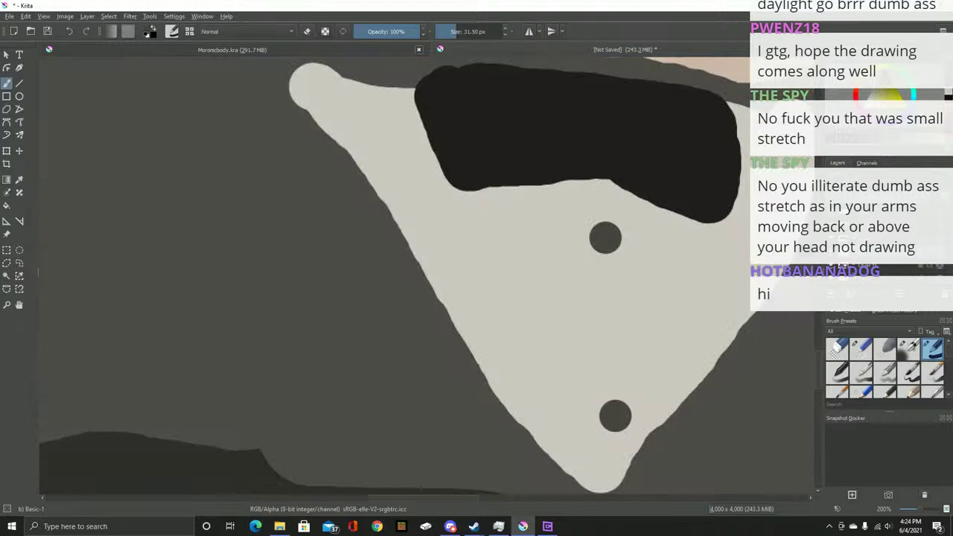
{"action": "scroll", "coordinate": [588, 253], "scroll_direction": "down", "scroll_amount": 3}
{"action": "scroll", "coordinate": [610, 252], "scroll_direction": "up", "scroll_amount": 3}
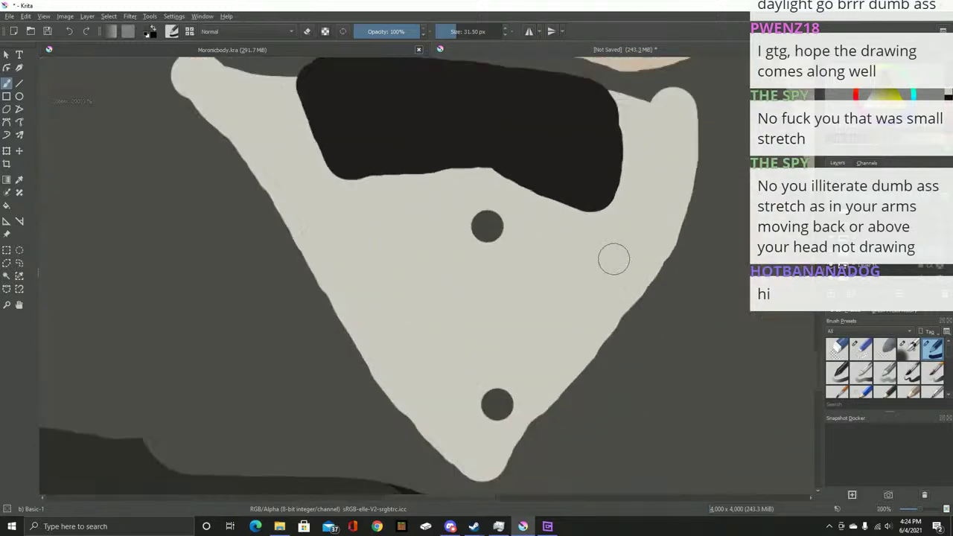
{"action": "scroll", "coordinate": [542, 259], "scroll_direction": "up", "scroll_amount": 1}
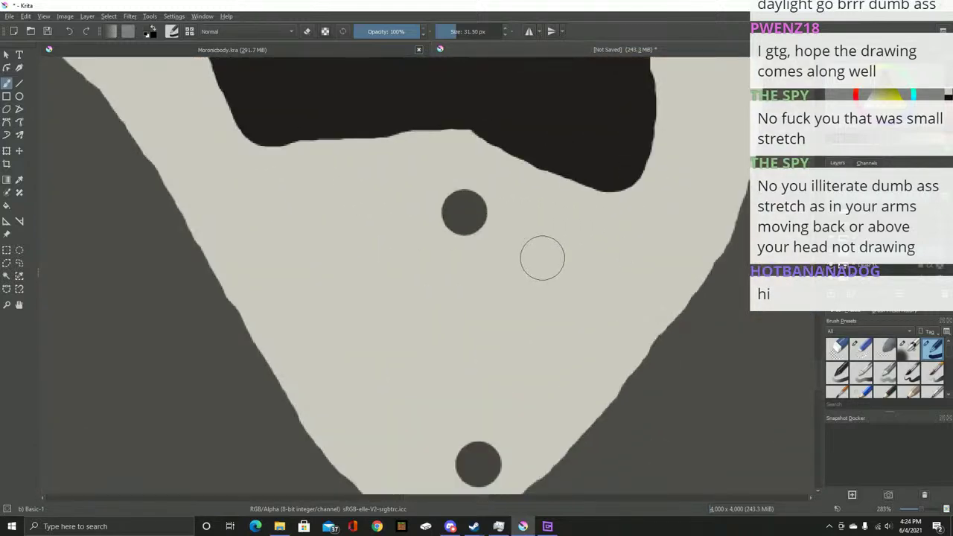
{"action": "key", "text": "ctrl+z"}
{"action": "key", "text": "ctrl+z"}
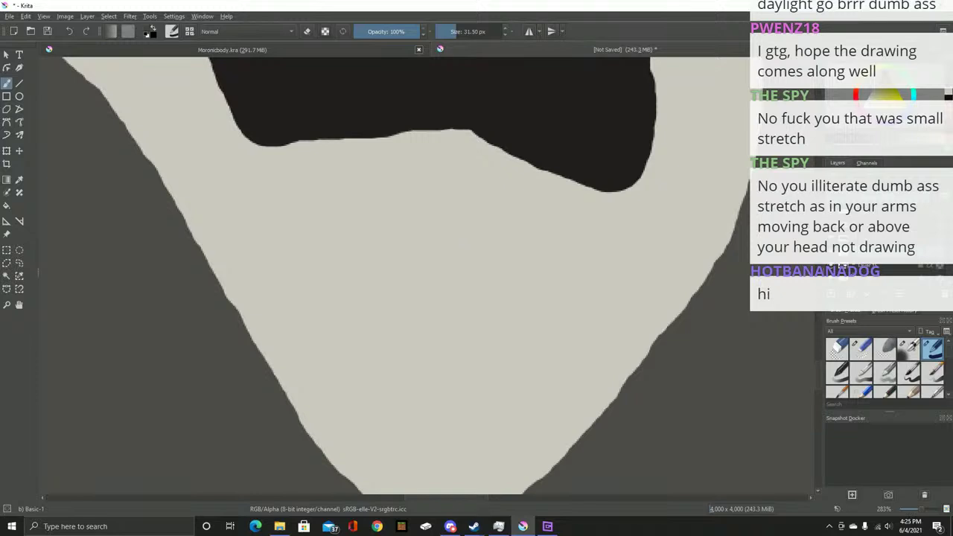
Sample the buttons' brownish grey from the reference photo and select Layer 17 for painting
{"action": "key", "text": "ctrl+z"}
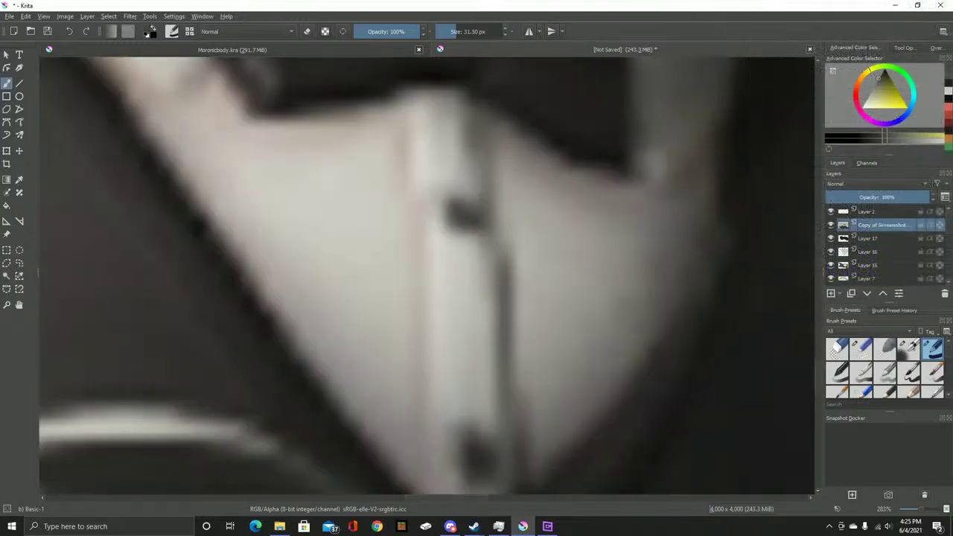
{"action": "key", "text": "p"}
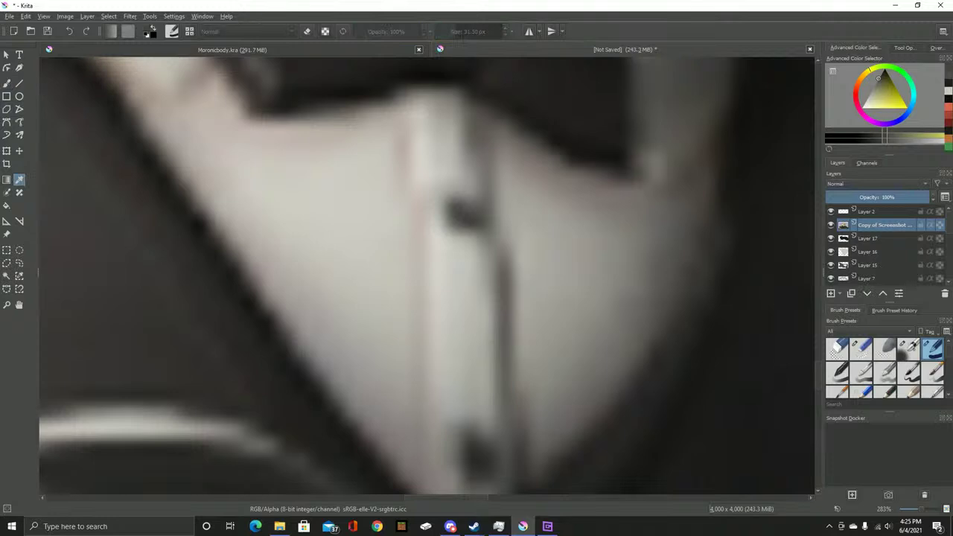
{"action": "key", "text": "b"}
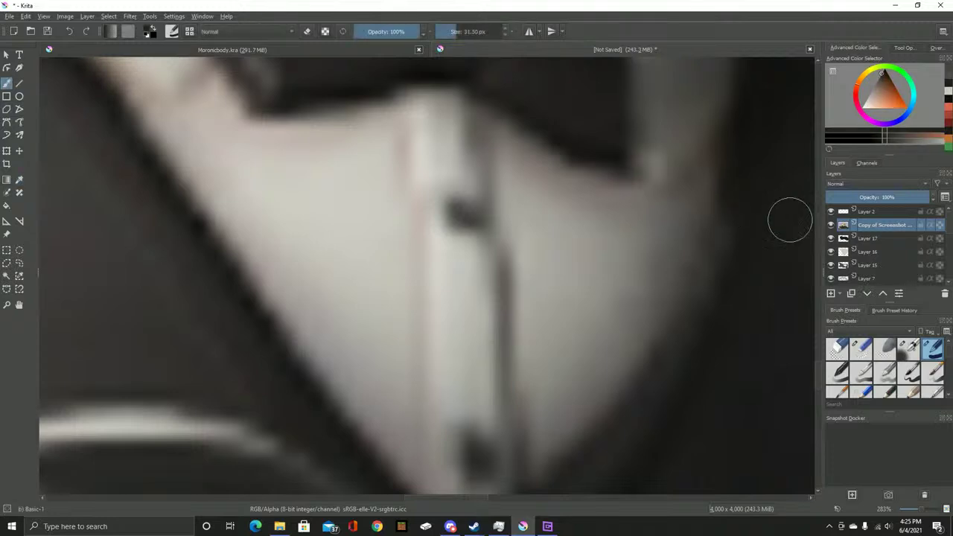
{"action": "left_click", "coordinate": [868, 252]}
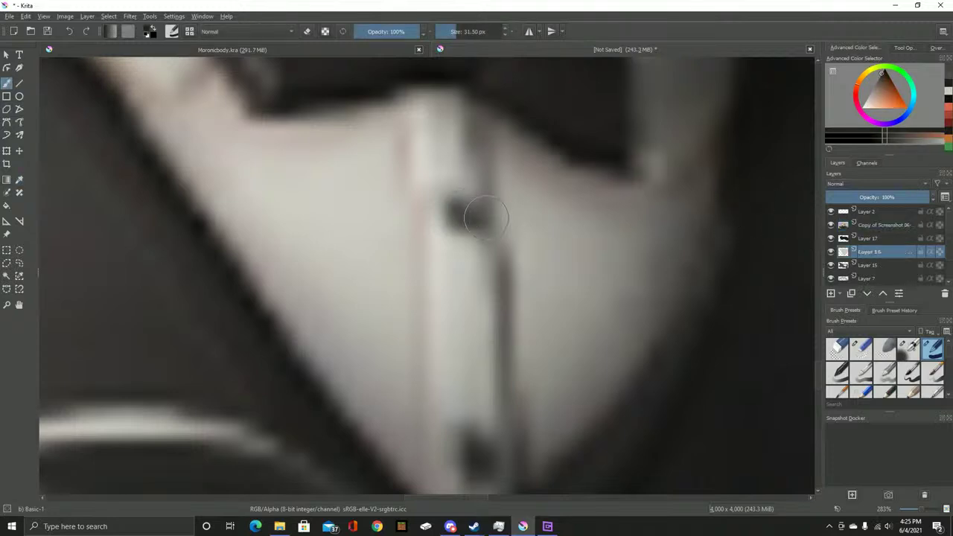
{"action": "key", "text": "Page_Up"}
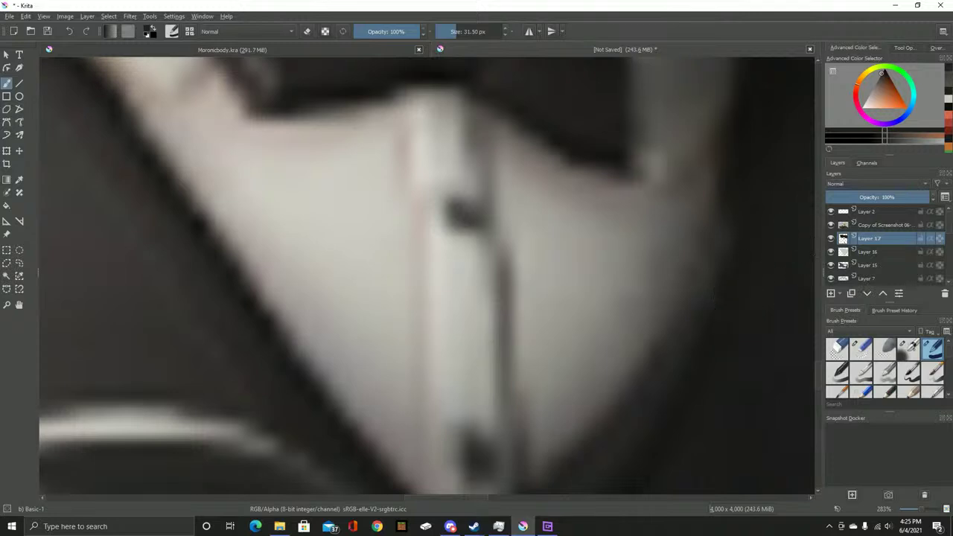
Flick the detailed reference layer on and off to compare it with the collar painting
{"action": "scroll", "coordinate": [443, 257], "scroll_direction": "down", "scroll_amount": 5}
{"action": "scroll", "coordinate": [434, 230], "scroll_direction": "up", "scroll_amount": 3}
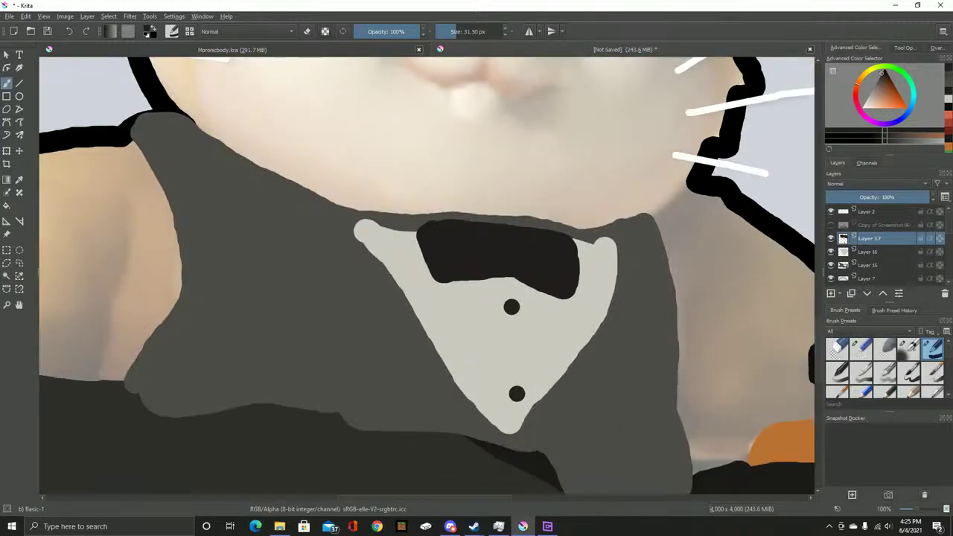
{"action": "mouse_move", "coordinate": [867, 251]}
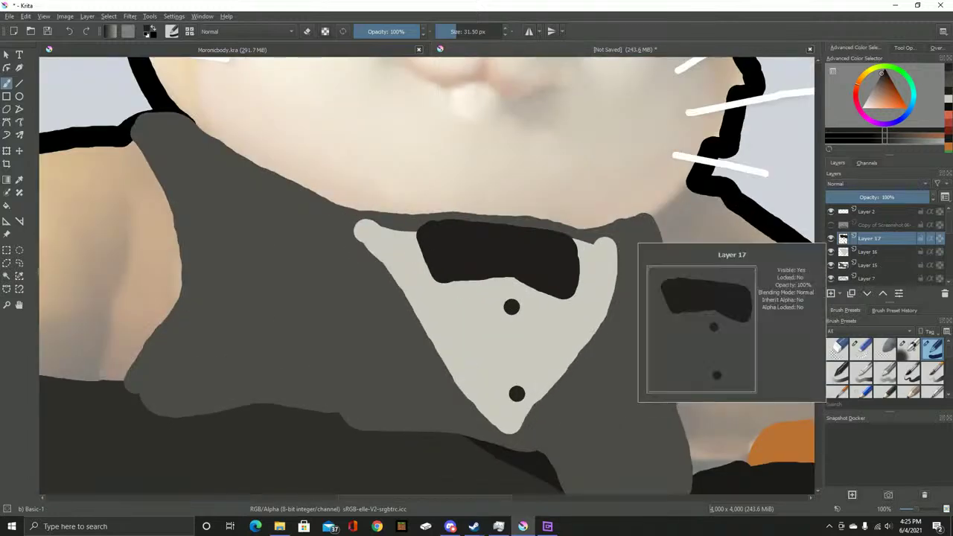
{"action": "left_click", "coordinate": [830, 224]}
{"action": "left_click", "coordinate": [831, 224]}
{"action": "left_click", "coordinate": [830, 225]}
{"action": "left_click", "coordinate": [831, 225]}
{"action": "left_click", "coordinate": [831, 225]}
{"action": "left_click", "coordinate": [831, 224]}
{"action": "left_click", "coordinate": [831, 225]}
{"action": "left_click", "coordinate": [830, 225]}
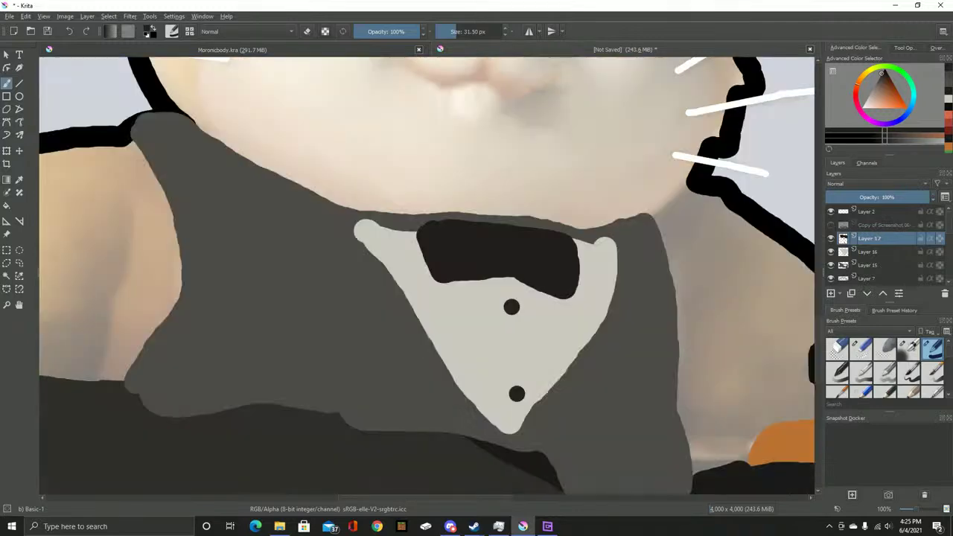
On Layer 15, erase the dark vest edge and the grey band above the bow tie
{"action": "left_click", "coordinate": [869, 265]}
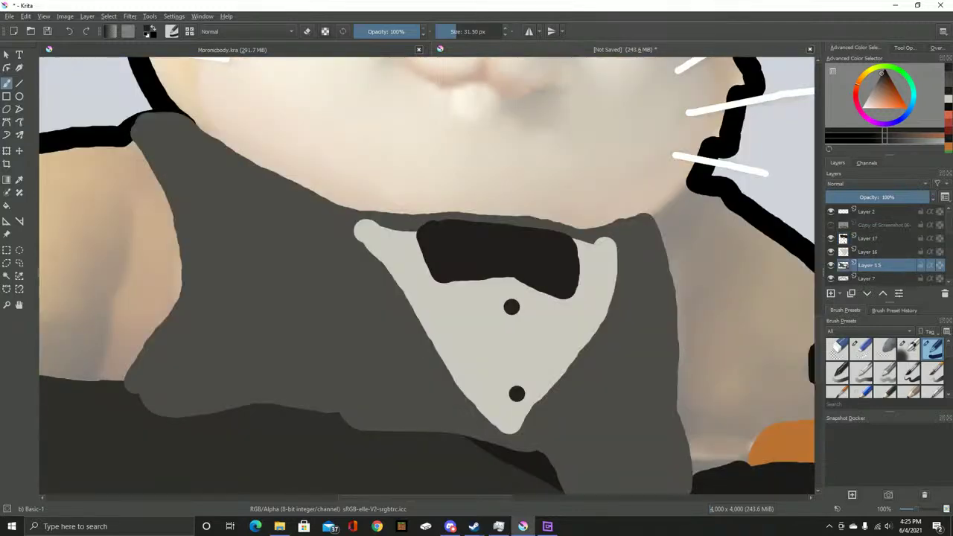
{"action": "left_click", "coordinate": [859, 348]}
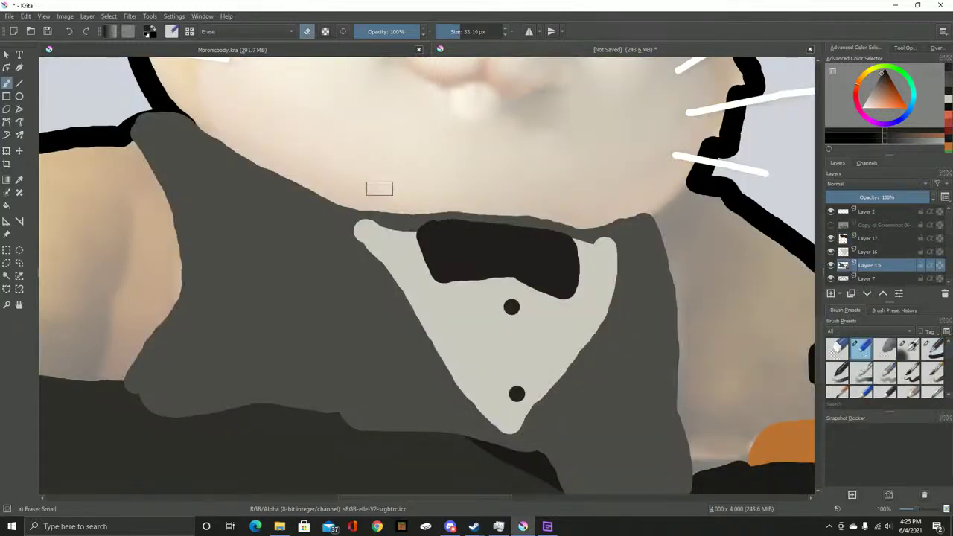
{"action": "scroll", "coordinate": [378, 188], "scroll_direction": "up", "scroll_amount": 3}
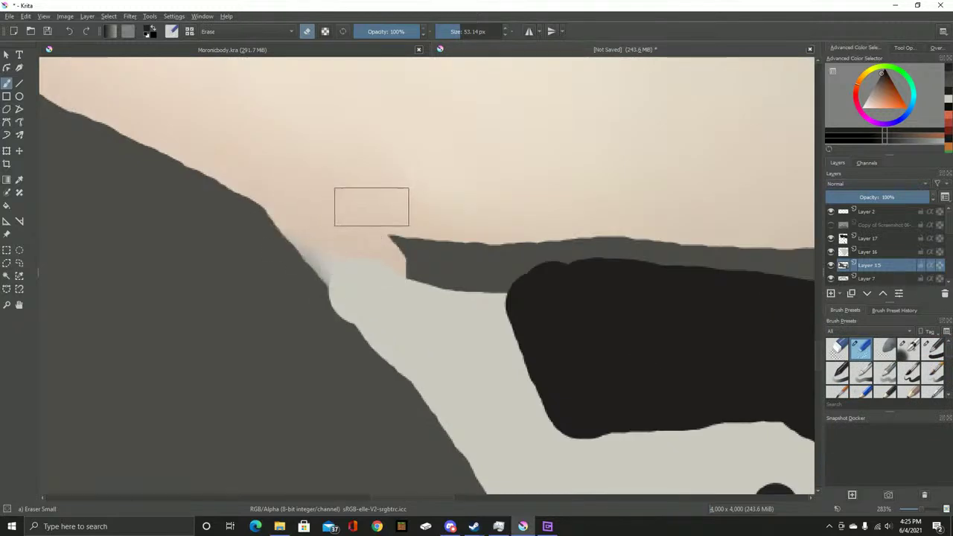
{"action": "key", "text": "ctrl+z"}
{"action": "left_click_drag", "start_coordinate": [354, 232], "coordinate": [476, 283]}
{"action": "left_click_drag", "start_coordinate": [441, 206], "coordinate": [159, 199]}
{"action": "mouse_move", "coordinate": [386, 272]}
{"action": "left_mouse_down"}
{"action": "mouse_move", "coordinate": [469, 241]}
{"action": "mouse_move", "coordinate": [617, 289]}
{"action": "mouse_move", "coordinate": [698, 278]}
{"action": "mouse_move", "coordinate": [407, 261]}
{"action": "mouse_move", "coordinate": [362, 273]}
{"action": "left_mouse_up"}
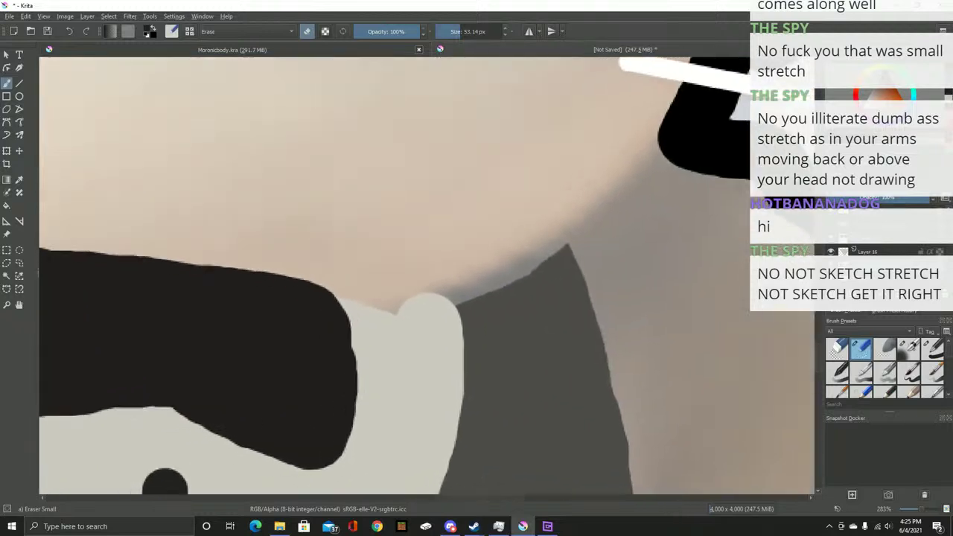
{"action": "left_click_drag", "start_coordinate": [426, 275], "coordinate": [470, 265]}
{"action": "key", "text": "ctrl+z"}
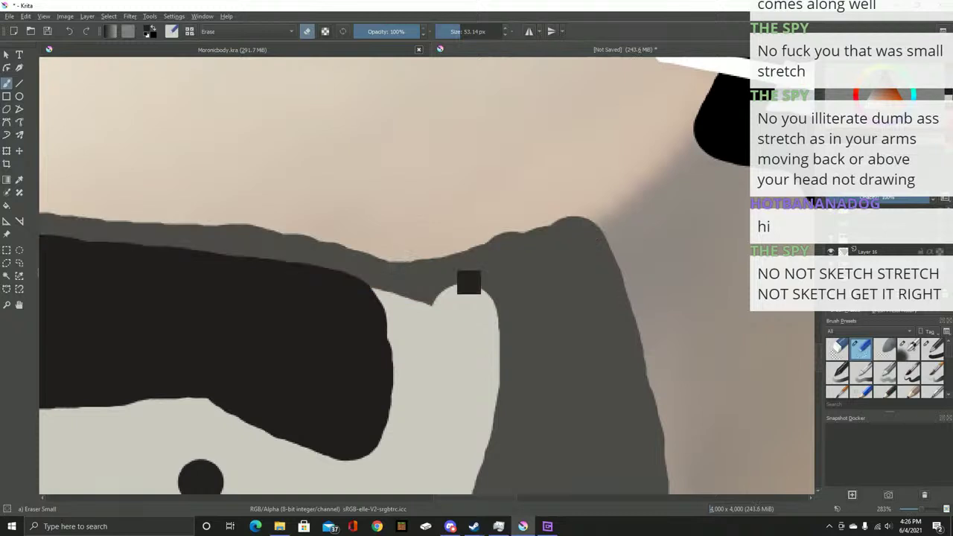
{"action": "mouse_move", "coordinate": [442, 314]}
{"action": "left_mouse_down"}
{"action": "mouse_move", "coordinate": [410, 326]}
{"action": "mouse_move", "coordinate": [308, 248]}
{"action": "mouse_move", "coordinate": [527, 160]}
{"action": "mouse_move", "coordinate": [470, 171]}
{"action": "mouse_move", "coordinate": [495, 183]}
{"action": "mouse_move", "coordinate": [395, 213]}
{"action": "mouse_move", "coordinate": [316, 177]}
{"action": "mouse_move", "coordinate": [235, 216]}
{"action": "mouse_move", "coordinate": [217, 198]}
{"action": "left_mouse_up"}
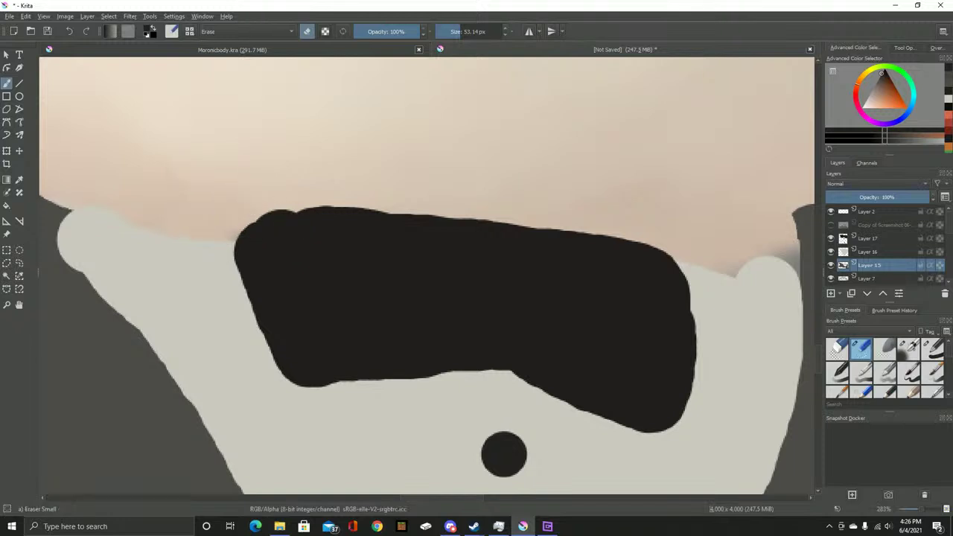
On Layer 16, set the light shirt grey as the colour with the basic brush
{"action": "left_click", "coordinate": [867, 251]}
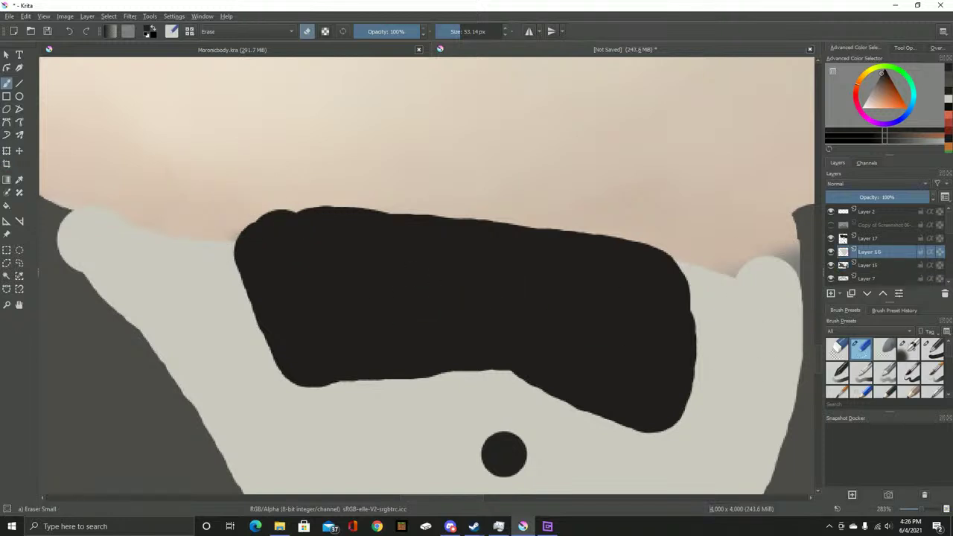
{"action": "key", "text": "x"}
{"action": "mouse_move", "coordinate": [126, 245]}
{"action": "left_mouse_down"}
{"action": "mouse_move", "coordinate": [442, 335]}
{"action": "mouse_move", "coordinate": [458, 333]}
{"action": "mouse_move", "coordinate": [416, 244]}
{"action": "mouse_move", "coordinate": [662, 302]}
{"action": "left_mouse_up"}
{"action": "key", "text": "/"}
{"action": "scroll", "coordinate": [366, 319], "scroll_direction": "up", "scroll_amount": 3}
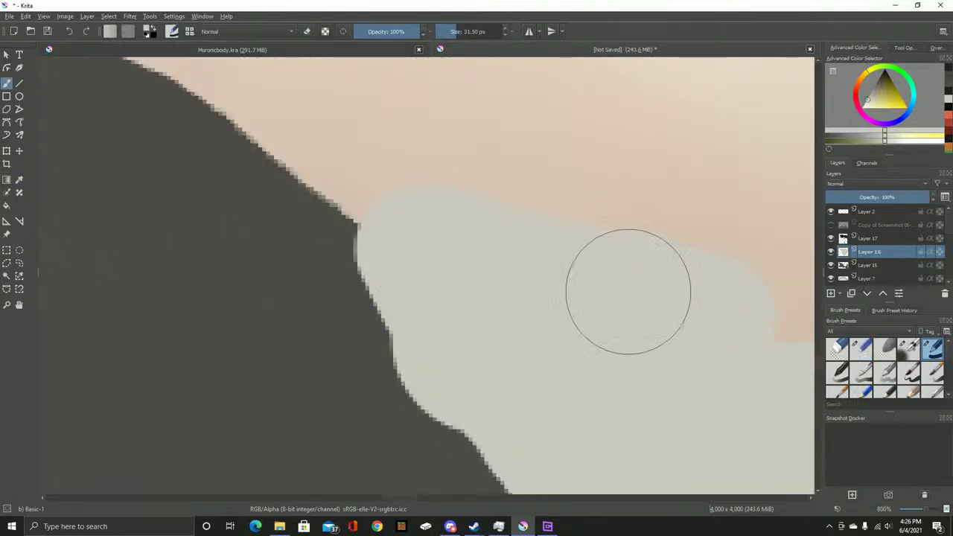
{"action": "key", "text": "ctrl+z"}
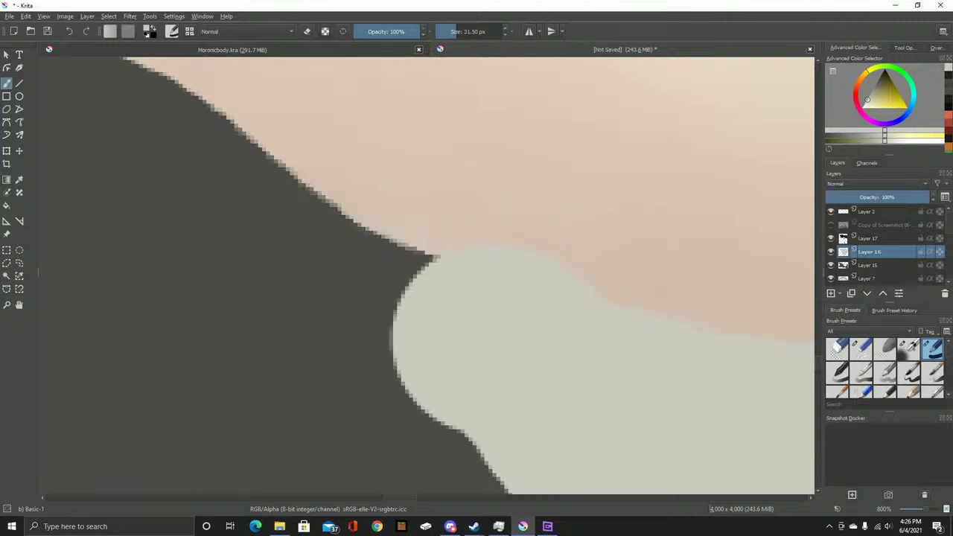
{"action": "key", "text": "e"}
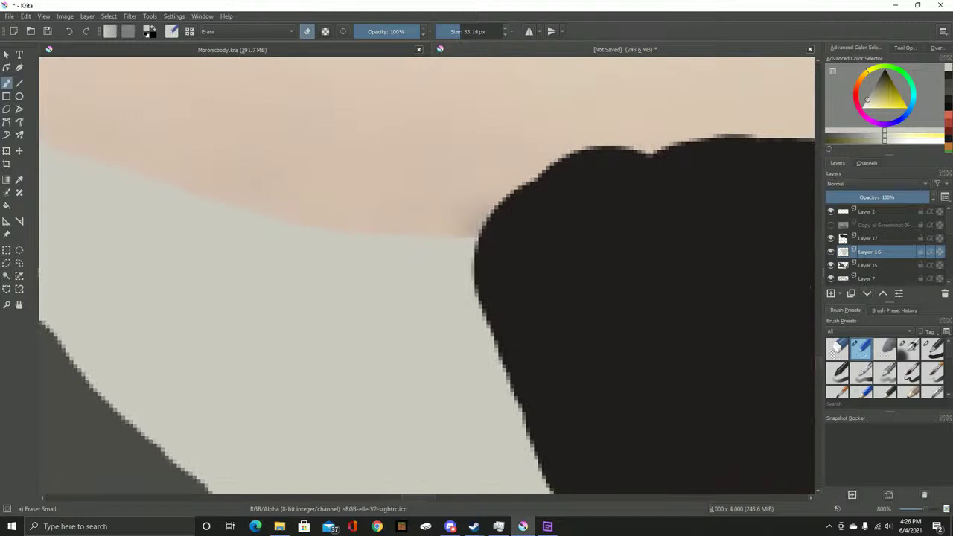
{"action": "key", "text": "slash"}
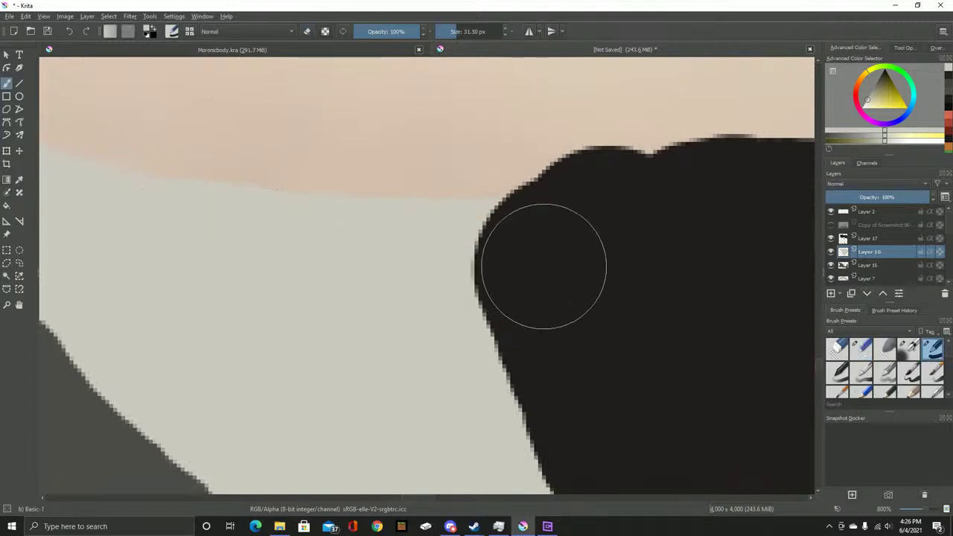
Paint light grey along the skin boundary to fill the collar notch and widen its right edge
{"action": "scroll", "coordinate": [250, 268], "scroll_direction": "down", "scroll_amount": 1}
{"action": "left_click_drag", "start_coordinate": [573, 297], "coordinate": [351, 293]}
{"action": "scroll", "coordinate": [345, 281], "scroll_direction": "up", "scroll_amount": 2}
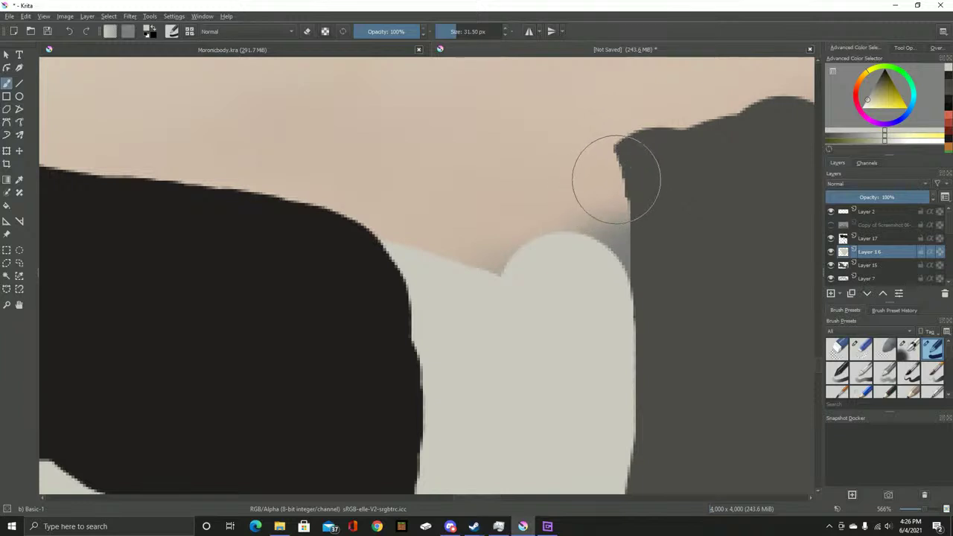
{"action": "mouse_move", "coordinate": [636, 182]}
{"action": "left_mouse_down"}
{"action": "mouse_move", "coordinate": [469, 242]}
{"action": "mouse_move", "coordinate": [297, 249]}
{"action": "left_mouse_up"}
{"action": "mouse_move", "coordinate": [633, 267]}
{"action": "left_mouse_down"}
{"action": "mouse_move", "coordinate": [617, 250]}
{"action": "mouse_move", "coordinate": [655, 320]}
{"action": "left_mouse_up"}
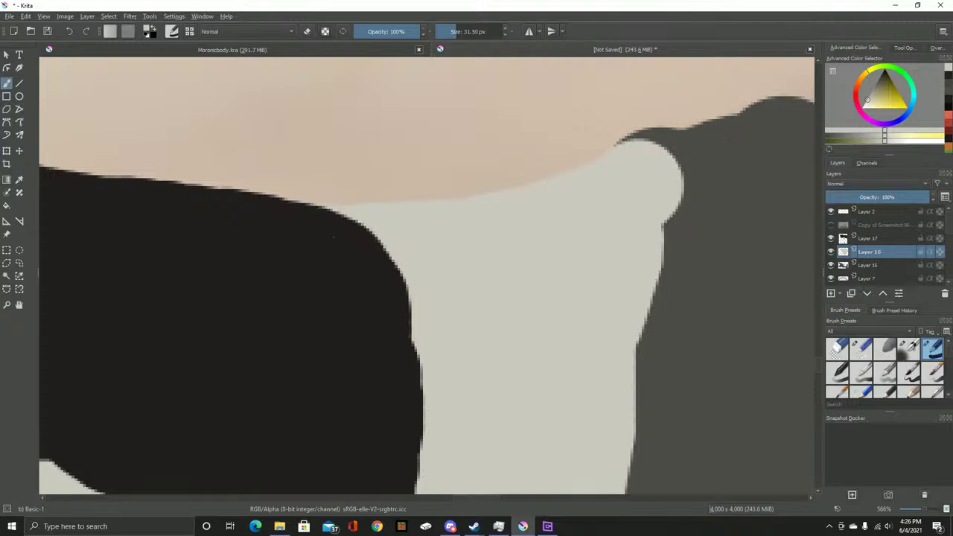
{"action": "left_click", "coordinate": [860, 347]}
{"action": "mouse_move", "coordinate": [697, 176]}
{"action": "left_mouse_down"}
{"action": "mouse_move", "coordinate": [726, 218]}
{"action": "mouse_move", "coordinate": [701, 277]}
{"action": "mouse_move", "coordinate": [718, 372]}
{"action": "left_mouse_up"}
{"action": "key", "text": "ctrl+z"}
Lower the shirt Layer 16 opacity to about 48% in Layer Properties
{"action": "right_click", "coordinate": [867, 252]}
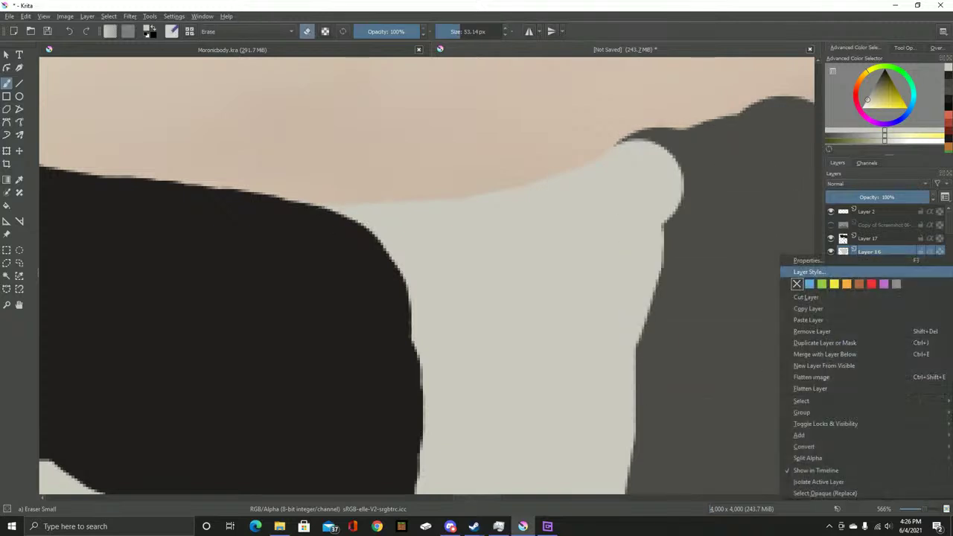
{"action": "left_click", "coordinate": [818, 261]}
{"action": "left_click", "coordinate": [420, 221]}
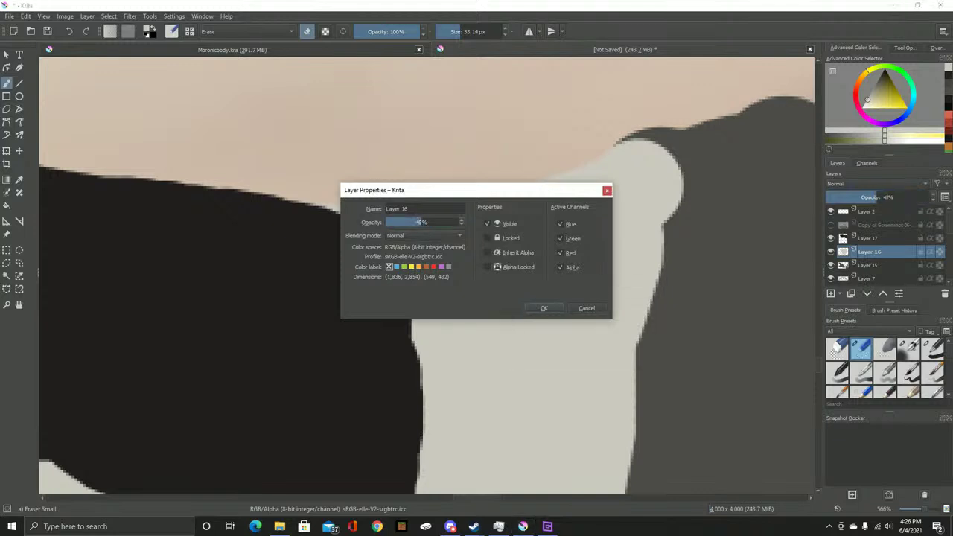
{"action": "left_click", "coordinate": [544, 307]}
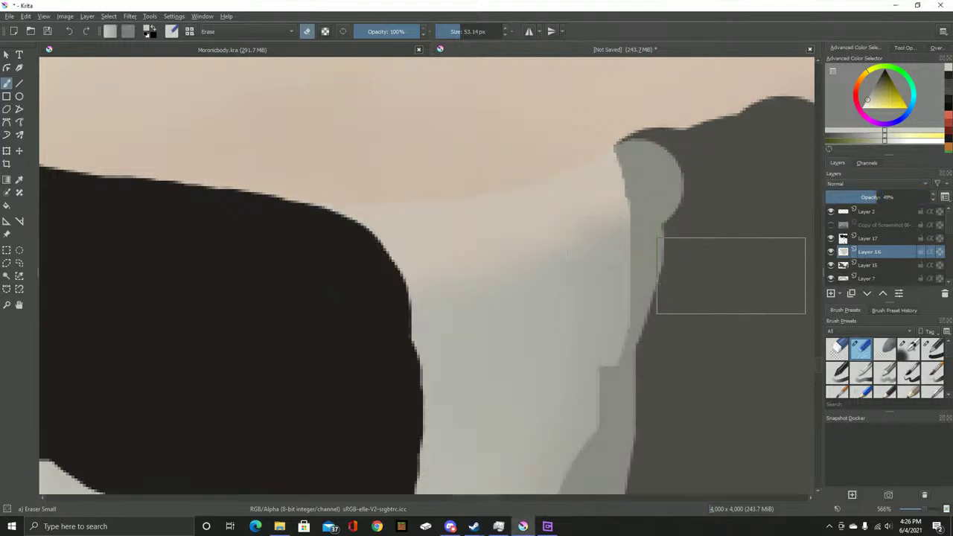
Erase the stray light-grey patch along the vest's right edge with the round eraser
{"action": "scroll", "coordinate": [730, 273], "scroll_direction": "up", "scroll_amount": 3}
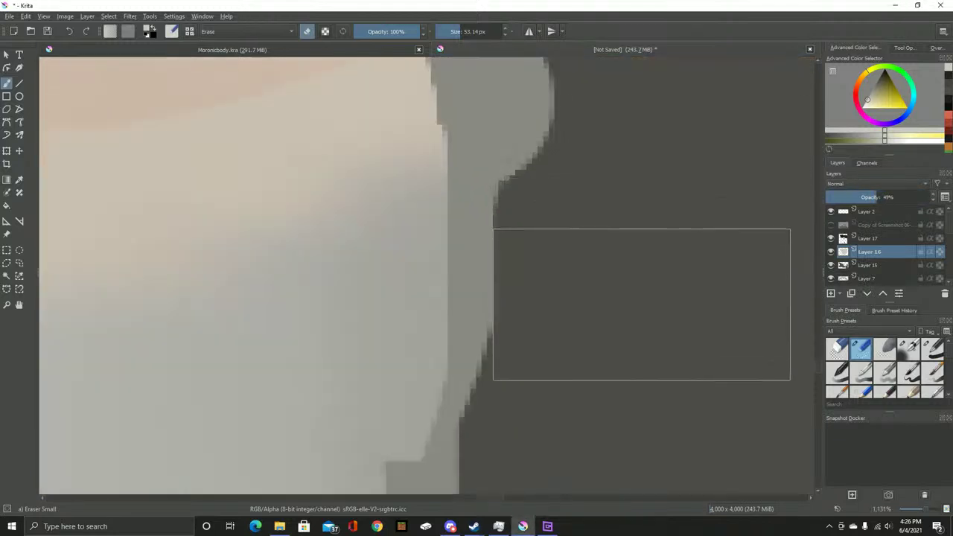
{"action": "scroll", "coordinate": [642, 299], "scroll_direction": "down", "scroll_amount": 5}
{"action": "mouse_move", "coordinate": [642, 208]}
{"action": "left_mouse_down"}
{"action": "mouse_move", "coordinate": [655, 270]}
{"action": "mouse_move", "coordinate": [645, 275]}
{"action": "mouse_move", "coordinate": [638, 227]}
{"action": "left_mouse_up"}
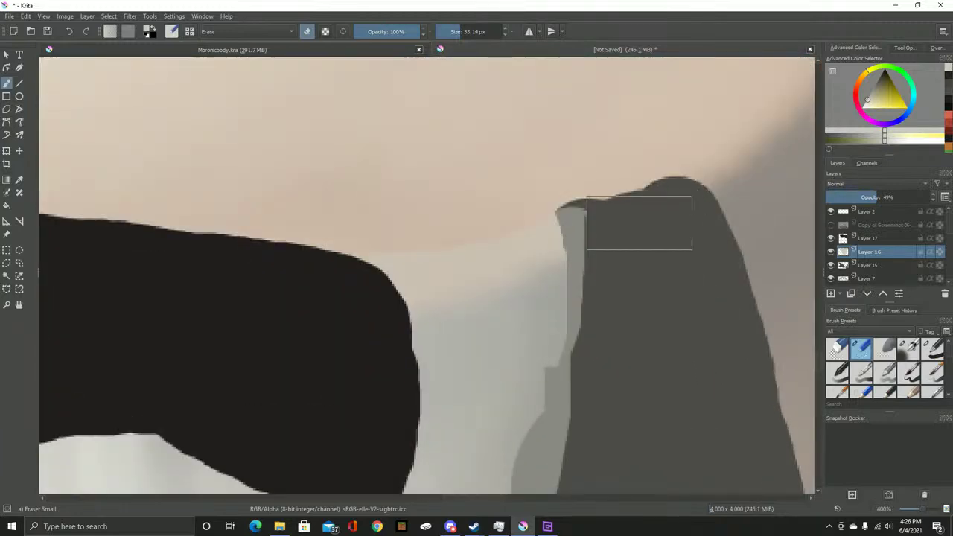
{"action": "scroll", "coordinate": [639, 227], "scroll_direction": "up", "scroll_amount": 2}
{"action": "key", "text": "/"}
{"action": "mouse_move", "coordinate": [502, 237]}
{"action": "left_mouse_down"}
{"action": "mouse_move", "coordinate": [647, 253]}
{"action": "mouse_move", "coordinate": [705, 249]}
{"action": "mouse_move", "coordinate": [711, 238]}
{"action": "mouse_move", "coordinate": [736, 301]}
{"action": "mouse_move", "coordinate": [701, 217]}
{"action": "mouse_move", "coordinate": [739, 349]}
{"action": "left_mouse_up"}
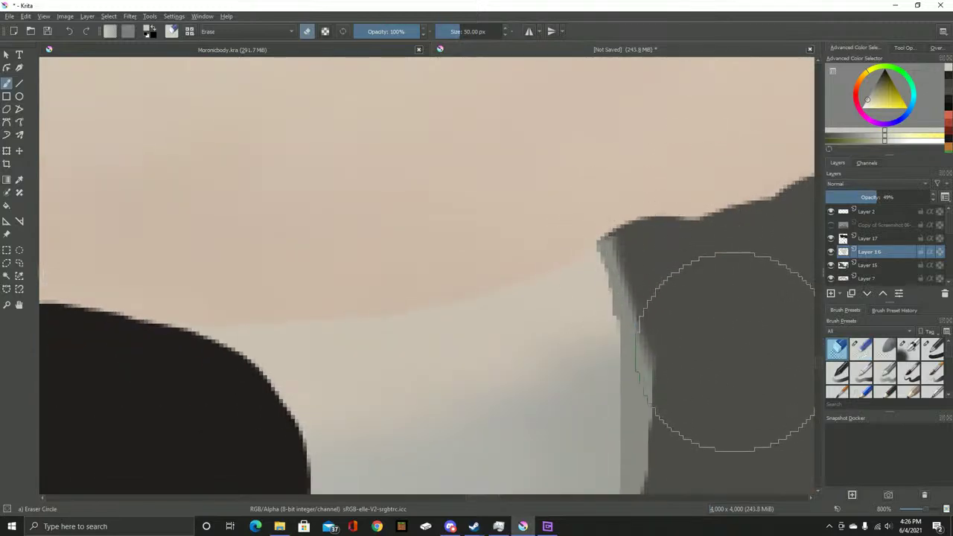
{"action": "left_click_drag", "start_coordinate": [714, 383], "coordinate": [664, 153]}
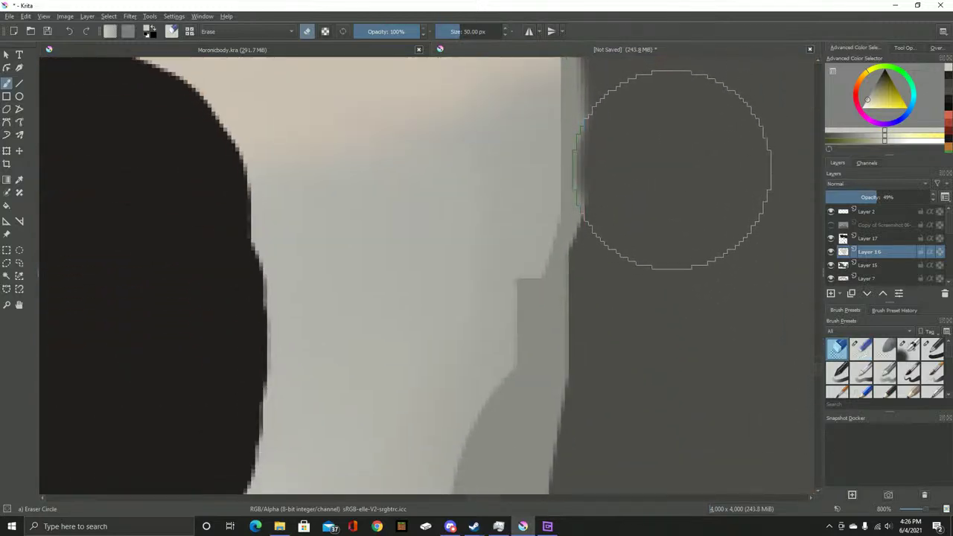
{"action": "scroll", "coordinate": [687, 283], "scroll_direction": "down", "scroll_amount": 4}
{"action": "left_click_drag", "start_coordinate": [686, 283], "coordinate": [683, 144]}
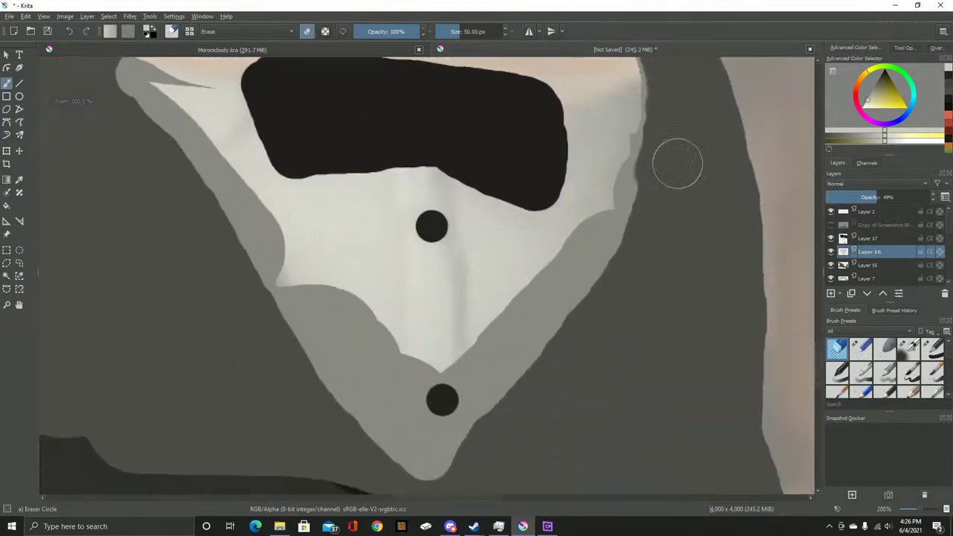
{"action": "scroll", "coordinate": [683, 144], "scroll_direction": "up", "scroll_amount": 2}
{"action": "left_click_drag", "start_coordinate": [604, 82], "coordinate": [559, 313]}
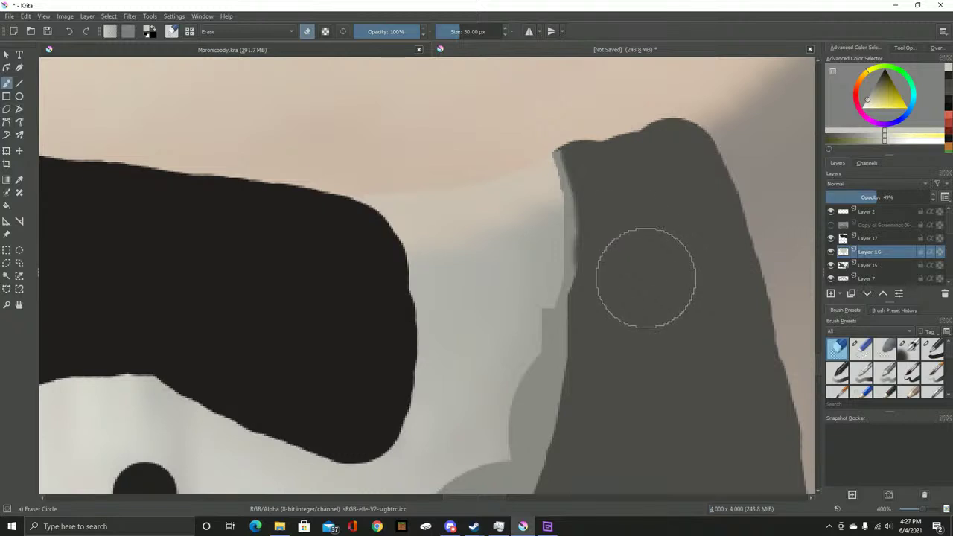
{"action": "scroll", "coordinate": [457, 187], "scroll_direction": "up", "scroll_amount": 1}
{"action": "scroll", "coordinate": [442, 191], "scroll_direction": "down", "scroll_amount": 4}
{"action": "scroll", "coordinate": [740, 320], "scroll_direction": "down", "scroll_amount": 1}
{"action": "scroll", "coordinate": [461, 313], "scroll_direction": "up", "scroll_amount": 1}
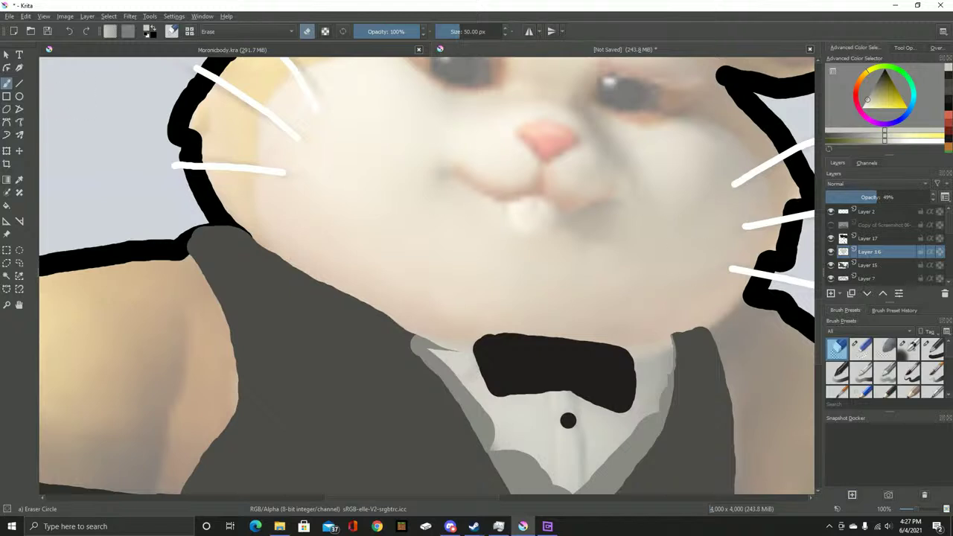
Check beneath the bow tie layer, then set the shirt layer's opacity back to 100
{"action": "left_click", "coordinate": [867, 238]}
{"action": "left_click", "coordinate": [831, 238]}
{"action": "left_click", "coordinate": [830, 238]}
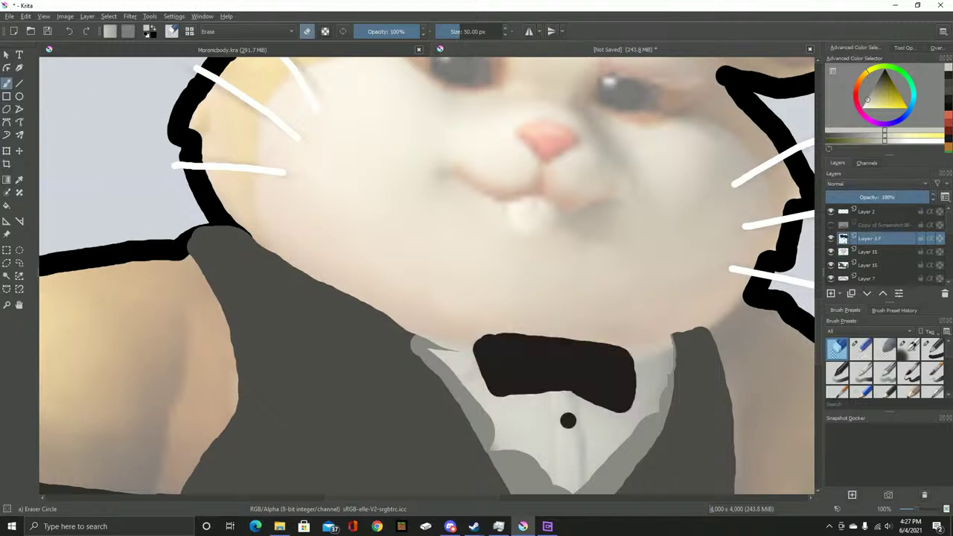
{"action": "right_click", "coordinate": [867, 252]}
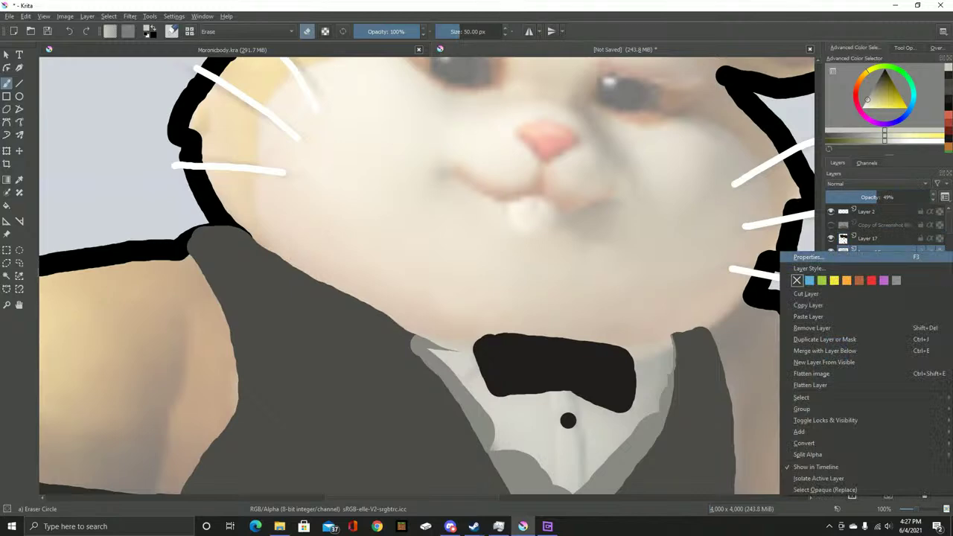
{"action": "left_click", "coordinate": [811, 269]}
{"action": "type", "text": "100"}
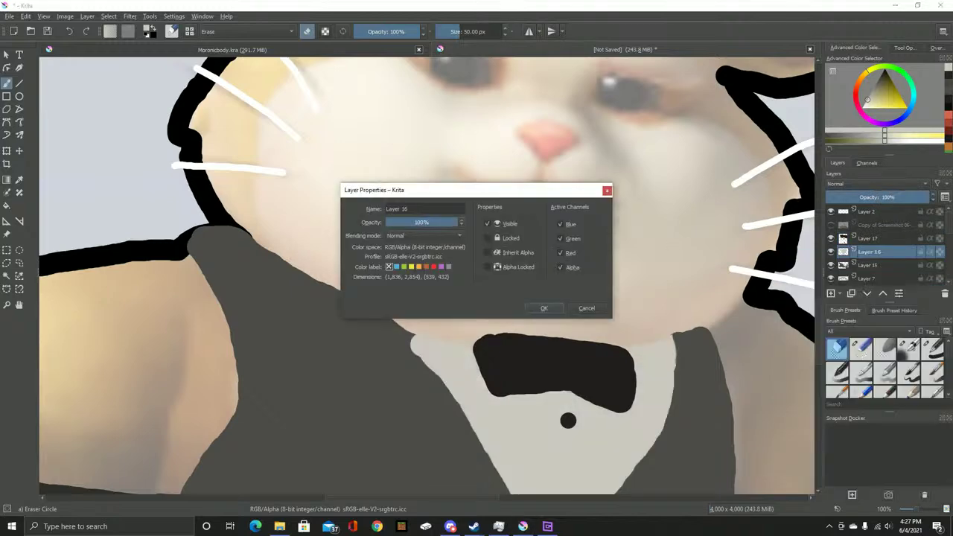
{"action": "left_click", "coordinate": [544, 309]}
Paint light grey over the dark collar edge and stray grey pixels along the shirt edge
{"action": "scroll", "coordinate": [471, 347], "scroll_direction": "up", "scroll_amount": 10}
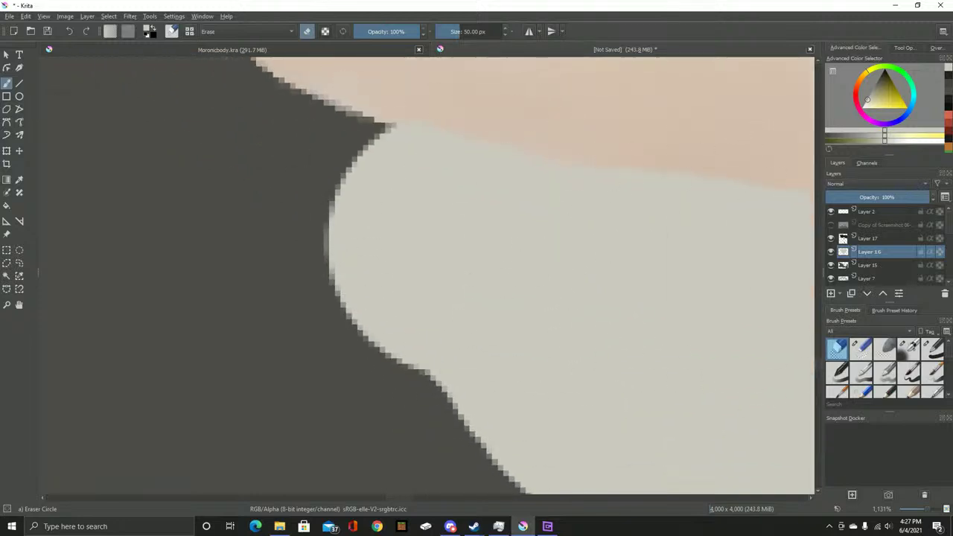
{"action": "key", "text": "slash"}
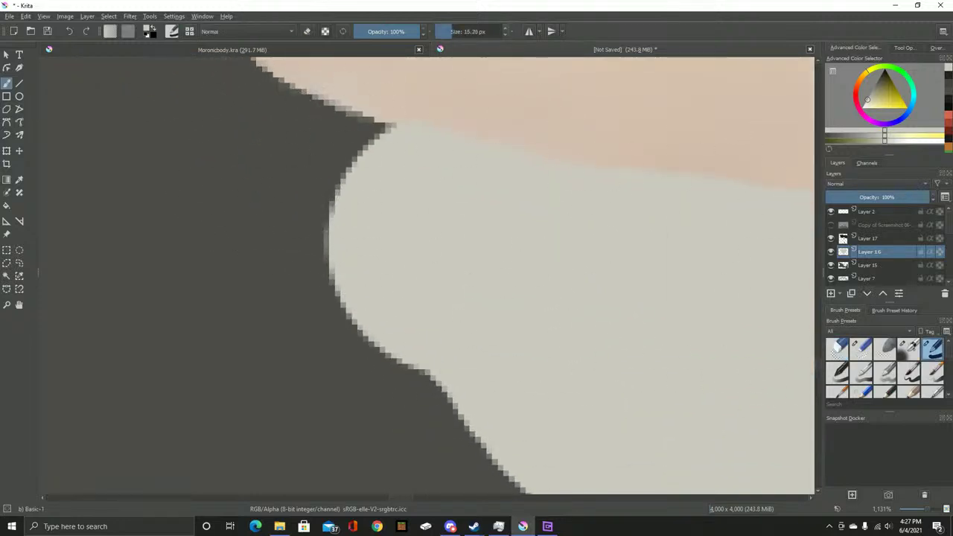
{"action": "mouse_move", "coordinate": [478, 361]}
{"action": "left_mouse_down"}
{"action": "mouse_move", "coordinate": [406, 224]}
{"action": "mouse_move", "coordinate": [492, 255]}
{"action": "left_mouse_up"}
{"action": "scroll", "coordinate": [494, 276], "scroll_direction": "up", "scroll_amount": 1}
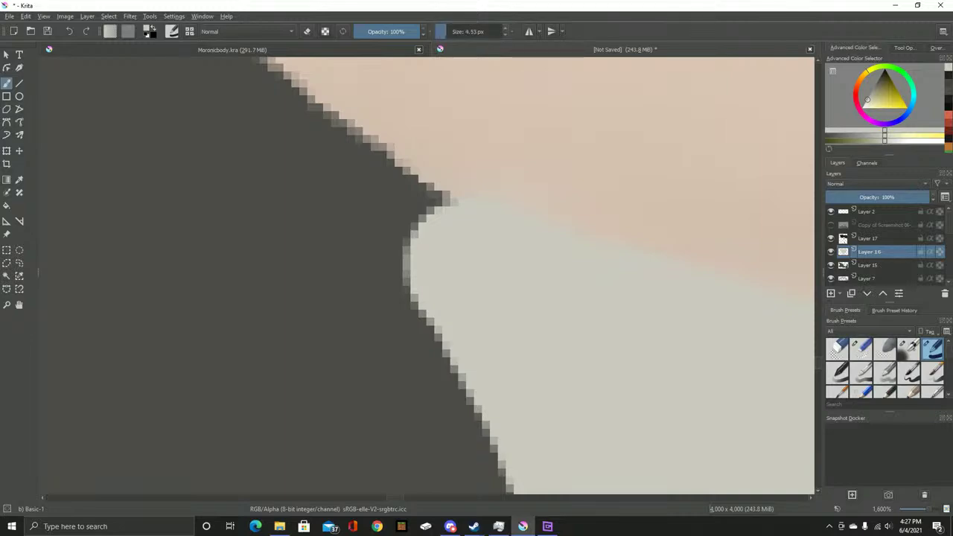
{"action": "scroll", "coordinate": [408, 257], "scroll_direction": "up", "scroll_amount": 2}
{"action": "mouse_move", "coordinate": [450, 390]}
{"action": "left_mouse_down"}
{"action": "mouse_move", "coordinate": [441, 334]}
{"action": "mouse_move", "coordinate": [353, 149]}
{"action": "mouse_move", "coordinate": [484, 235]}
{"action": "mouse_move", "coordinate": [533, 279]}
{"action": "mouse_move", "coordinate": [531, 295]}
{"action": "mouse_move", "coordinate": [411, 219]}
{"action": "mouse_move", "coordinate": [441, 259]}
{"action": "left_mouse_up"}
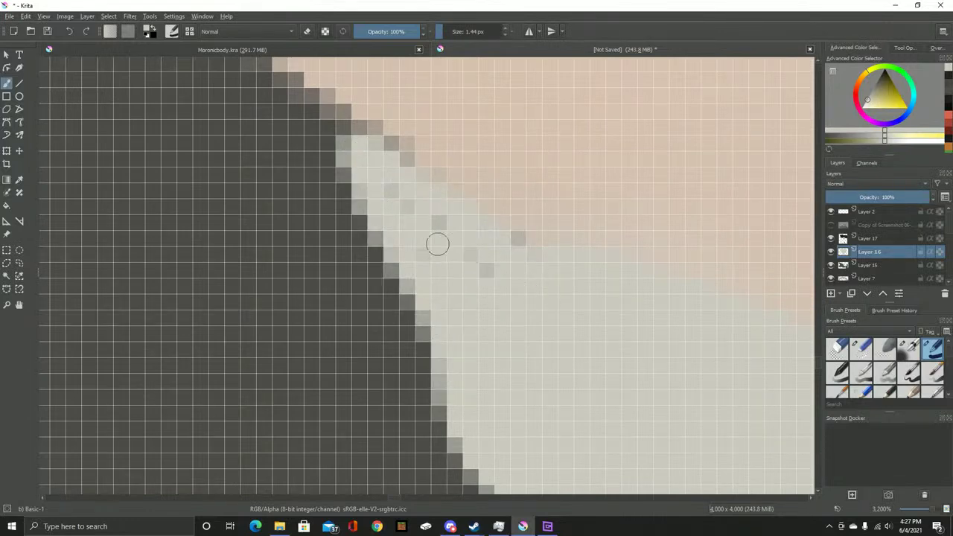
{"action": "scroll", "coordinate": [527, 265], "scroll_direction": "down", "scroll_amount": 4}
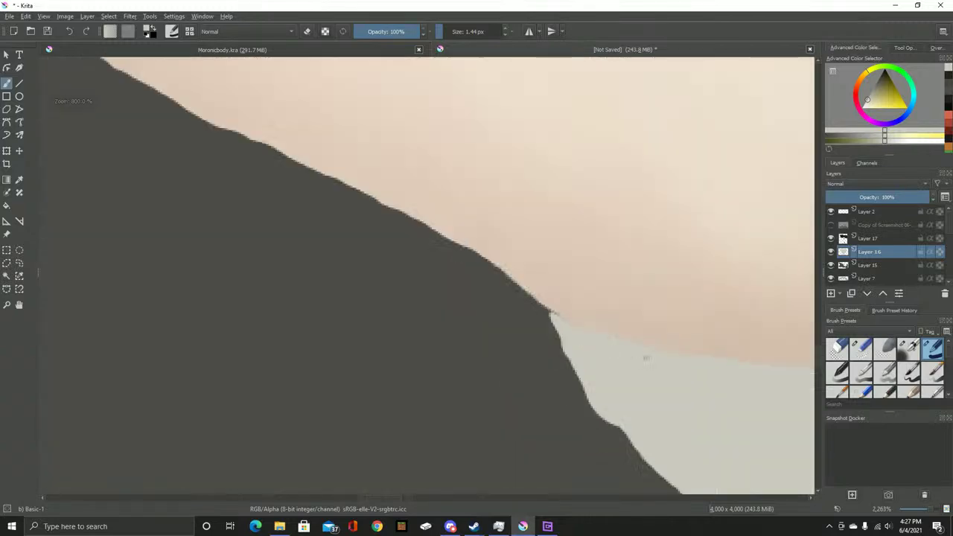
{"action": "scroll", "coordinate": [190, 149], "scroll_direction": "up", "scroll_amount": 5}
{"action": "left_click_drag", "start_coordinate": [182, 149], "coordinate": [329, 288]}
{"action": "scroll", "coordinate": [335, 298], "scroll_direction": "up", "scroll_amount": 1}
{"action": "scroll", "coordinate": [588, 448], "scroll_direction": "down", "scroll_amount": 4}
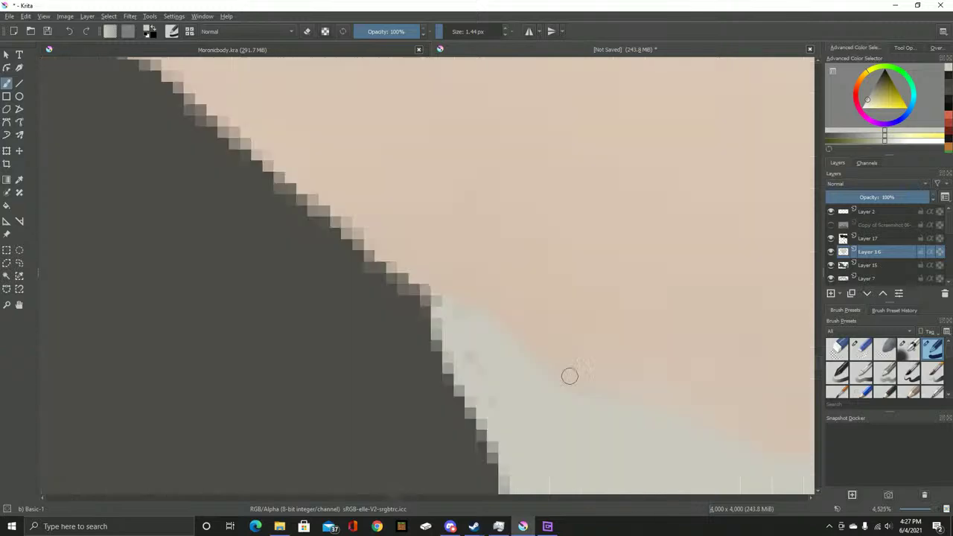
{"action": "scroll", "coordinate": [556, 350], "scroll_direction": "up", "scroll_amount": 4}
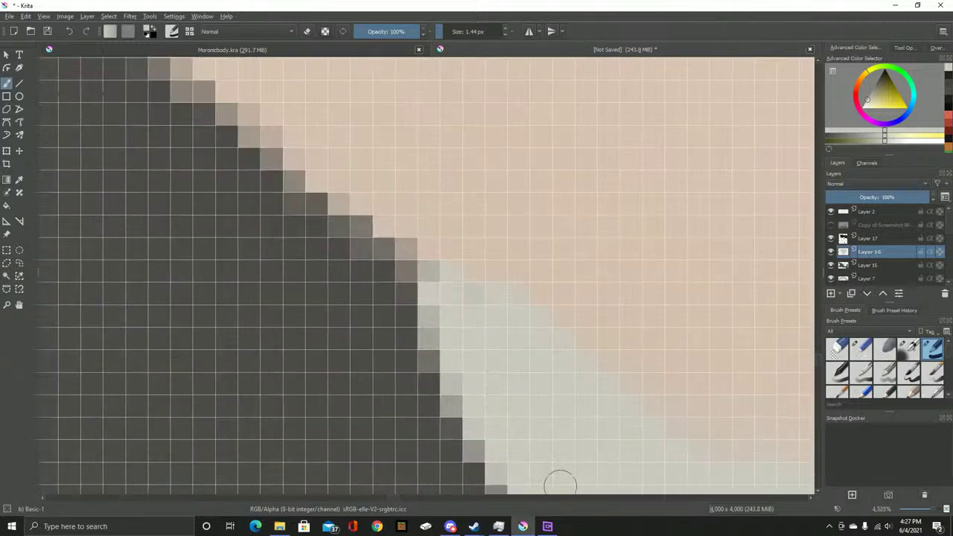
{"action": "scroll", "coordinate": [480, 326], "scroll_direction": "down", "scroll_amount": 10}
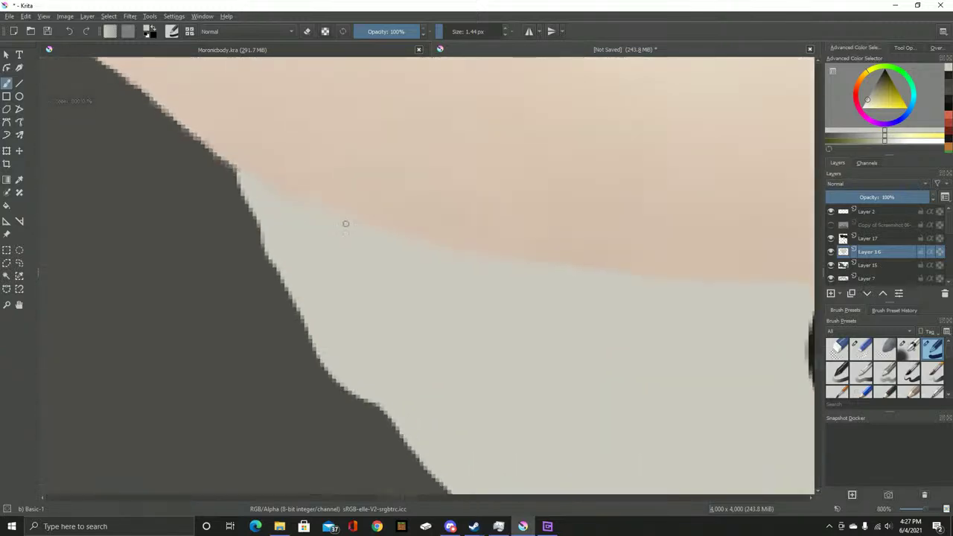
{"action": "scroll", "coordinate": [381, 411], "scroll_direction": "down", "scroll_amount": 2}
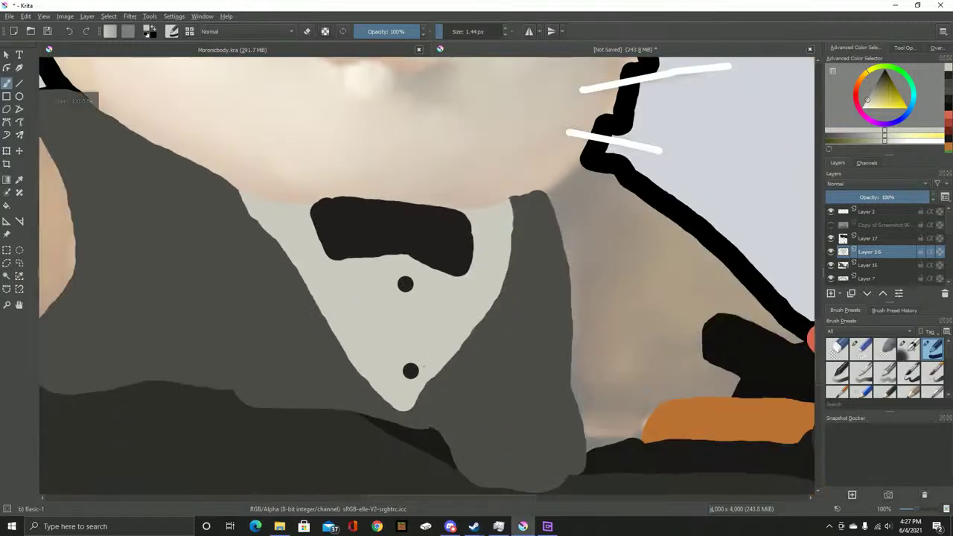
{"action": "scroll", "coordinate": [380, 411], "scroll_direction": "up", "scroll_amount": 5}
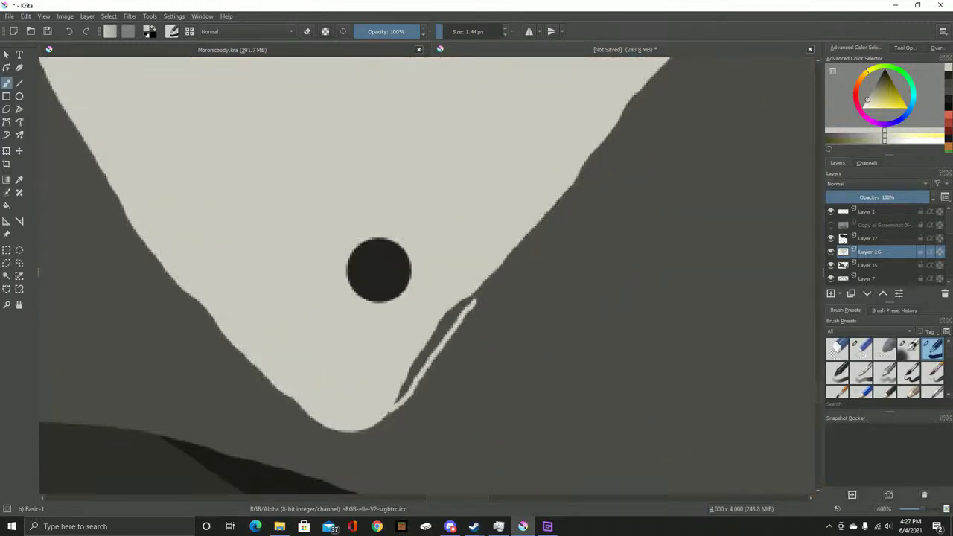
{"action": "scroll", "coordinate": [522, 224], "scroll_direction": "up", "scroll_amount": 4}
{"action": "scroll", "coordinate": [503, 248], "scroll_direction": "down", "scroll_amount": 2}
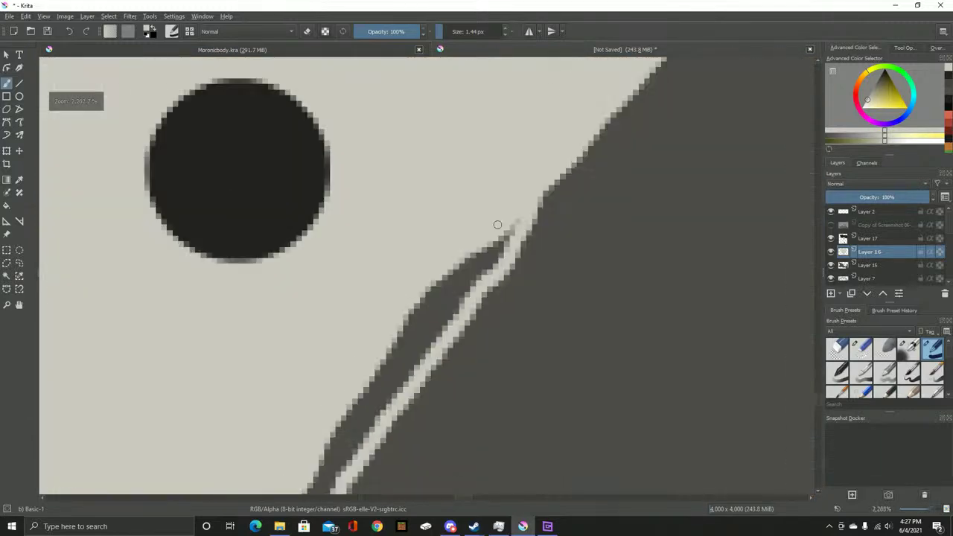
Repaint the diagonal shirt edge as a smooth line and show the full-colour reference screenshot
{"action": "key", "text": "ctrl+z"}
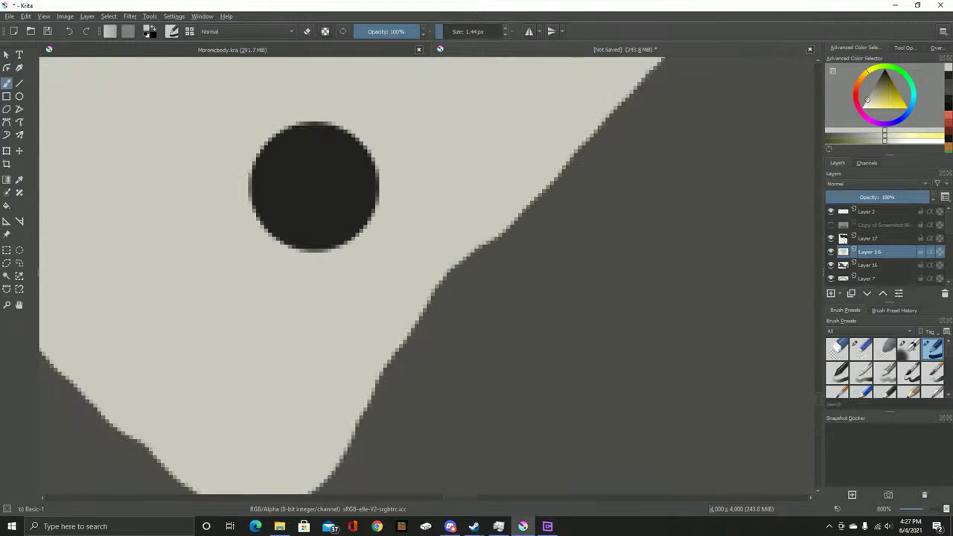
{"action": "left_click_drag", "start_coordinate": [505, 202], "coordinate": [331, 441]}
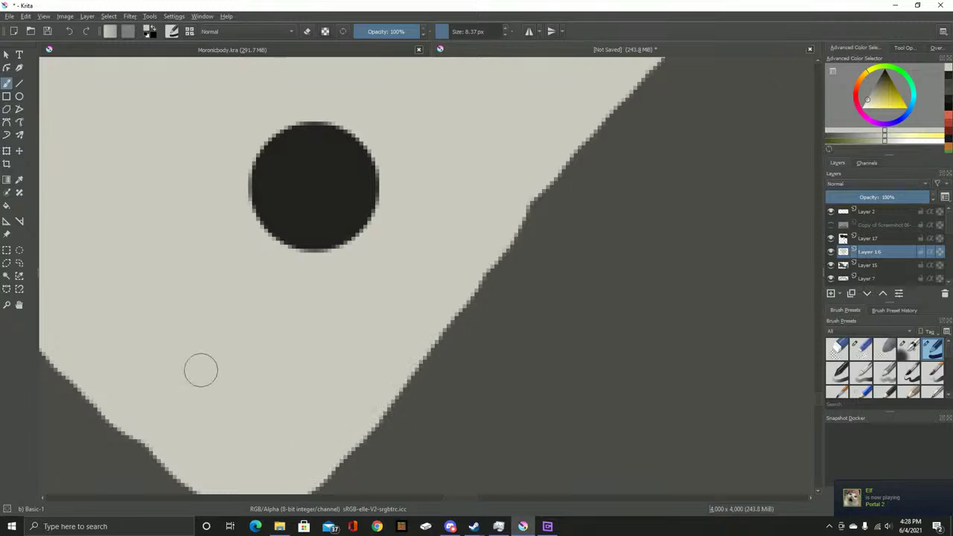
{"action": "scroll", "coordinate": [225, 320], "scroll_direction": "down", "scroll_amount": 6}
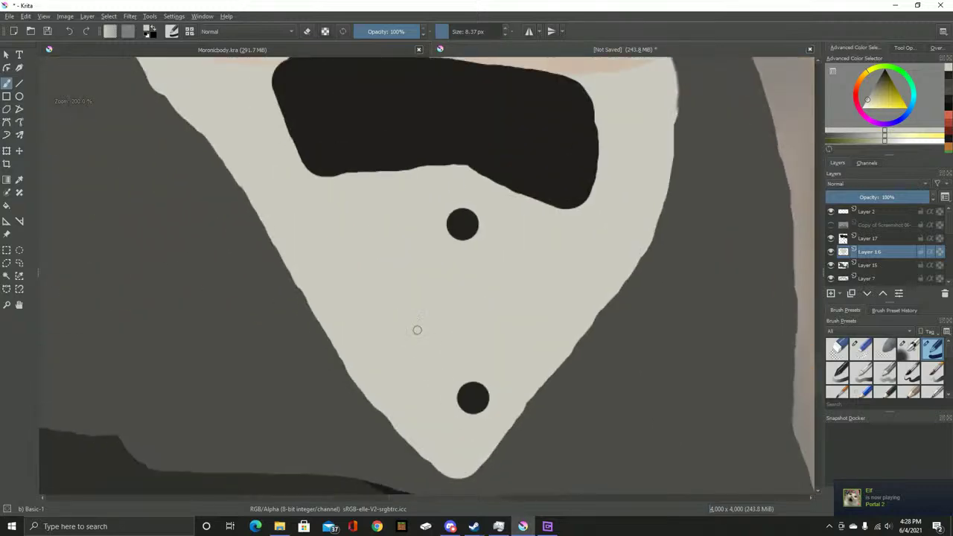
{"action": "scroll", "coordinate": [413, 340], "scroll_direction": "up", "scroll_amount": 2}
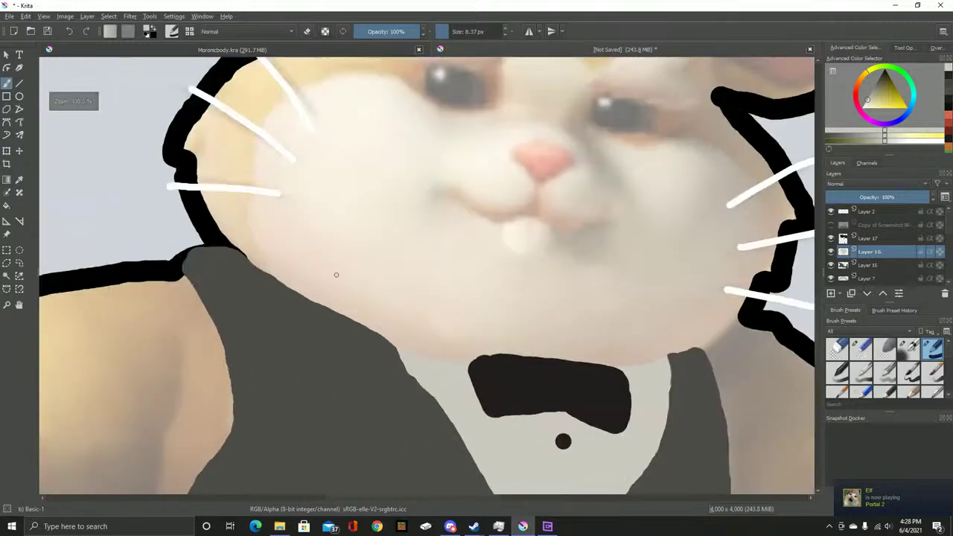
{"action": "scroll", "coordinate": [335, 272], "scroll_direction": "down", "scroll_amount": 2}
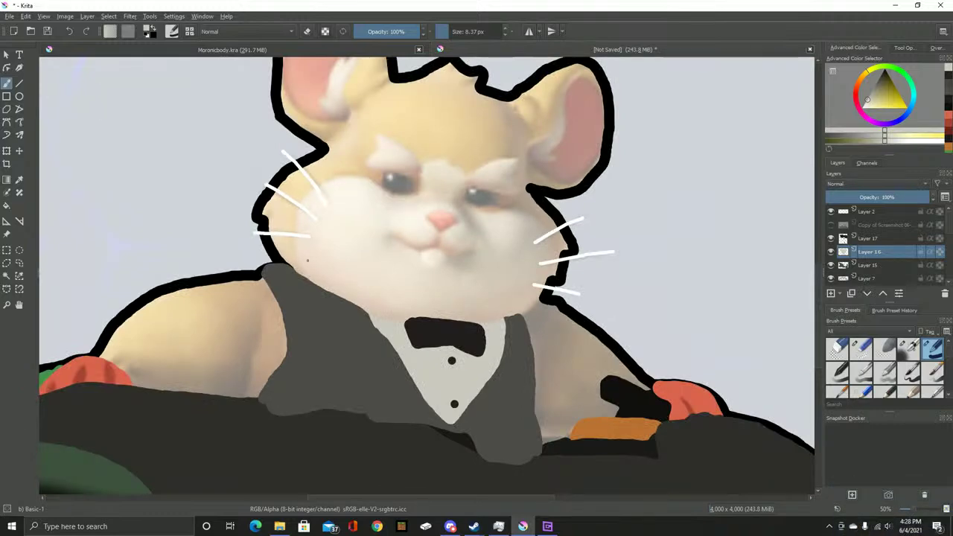
{"action": "left_click_drag", "start_coordinate": [307, 259], "coordinate": [363, 313]}
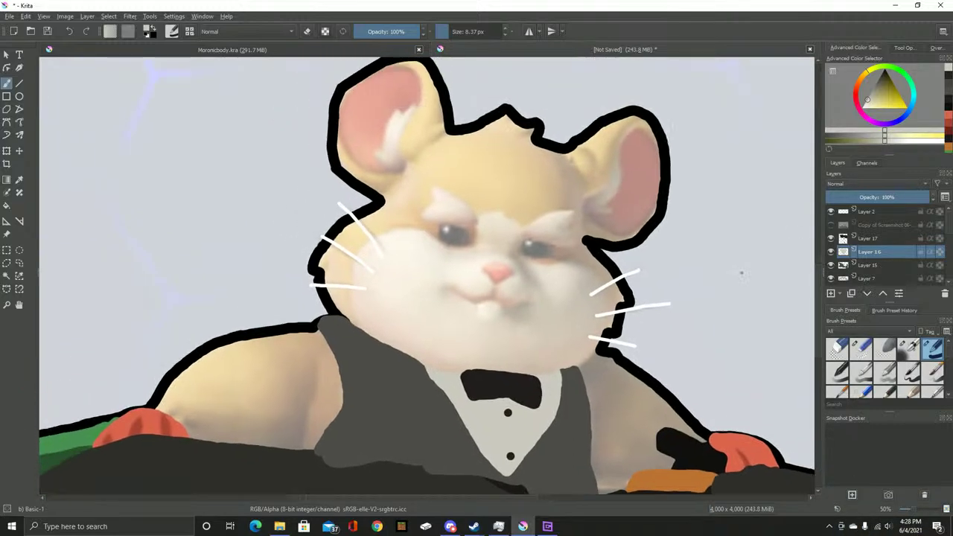
{"action": "left_click", "coordinate": [831, 224]}
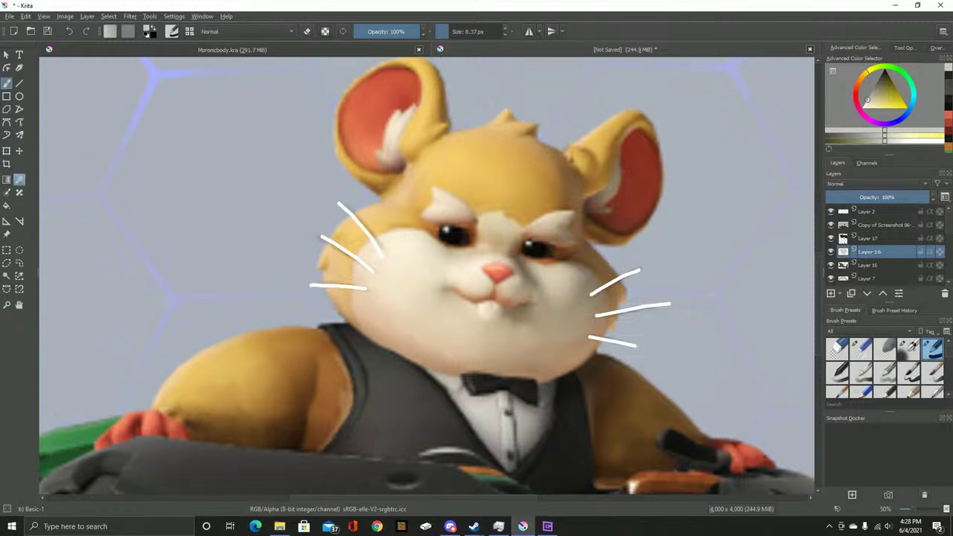
Sample a warm colour from the reference, return to the brush, and dismiss the Layer 17 and 16 menus
{"action": "key", "text": "p"}
{"action": "key", "text": "b"}
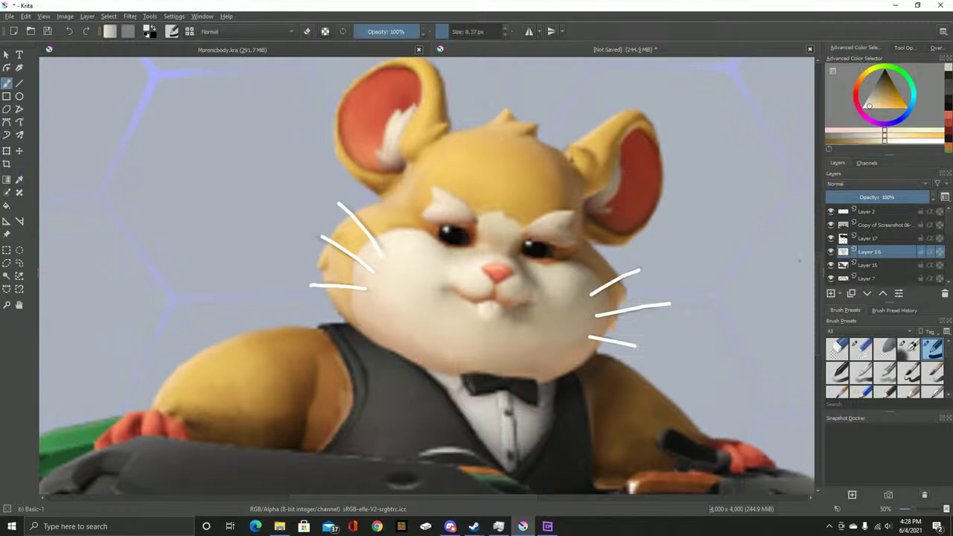
{"action": "right_click", "coordinate": [867, 238]}
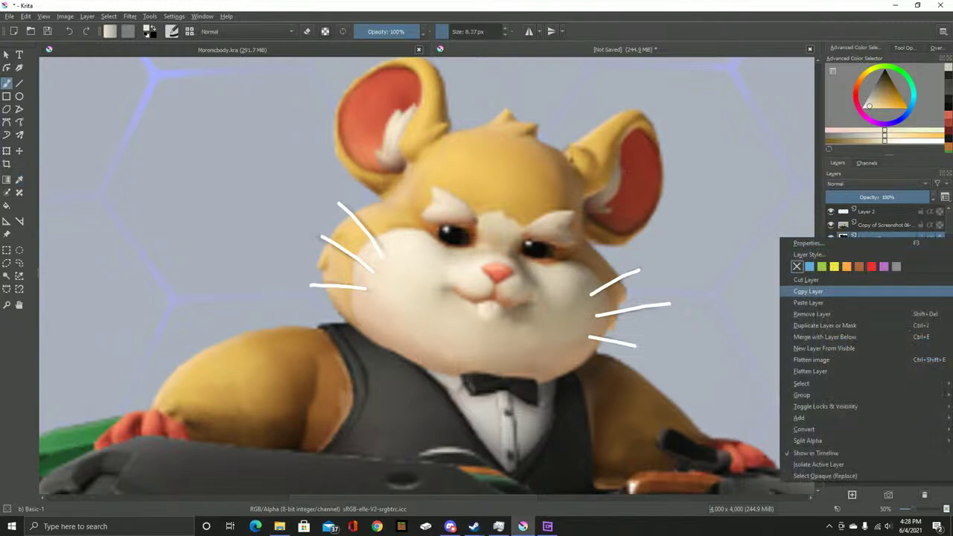
{"action": "key", "text": "Escape"}
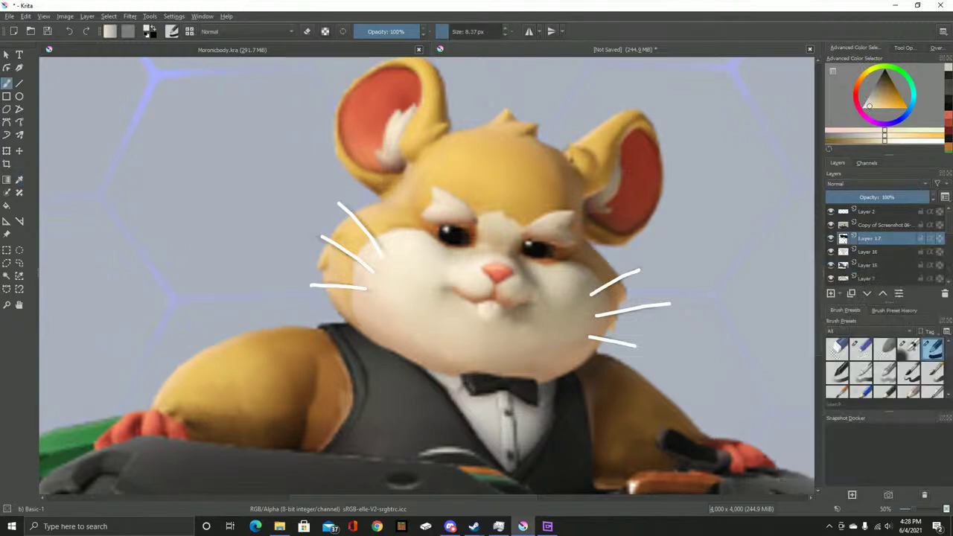
{"action": "right_click", "coordinate": [867, 237]}
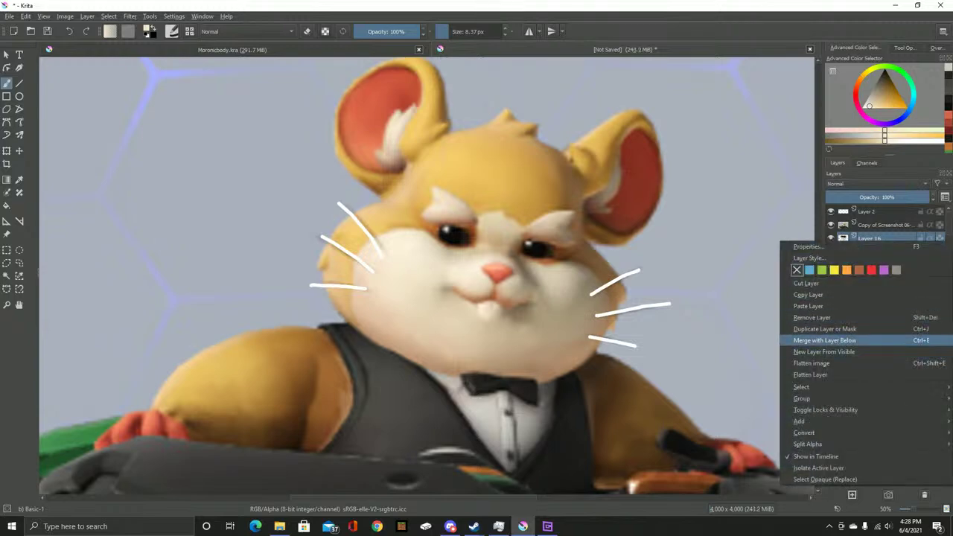
{"action": "key", "text": "Escape"}
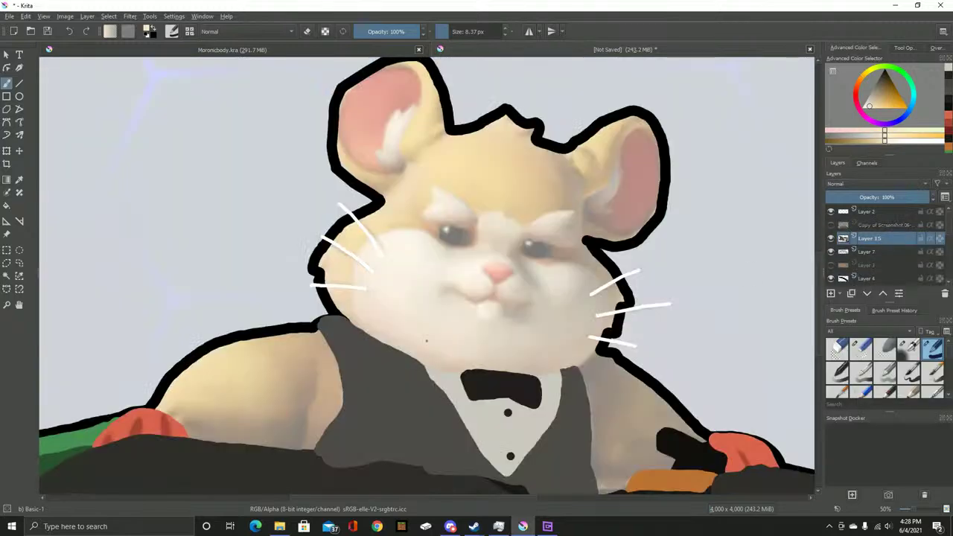
{"action": "scroll", "coordinate": [486, 332], "scroll_direction": "up", "scroll_amount": 2}
{"action": "scroll", "coordinate": [291, 373], "scroll_direction": "up", "scroll_amount": 1}
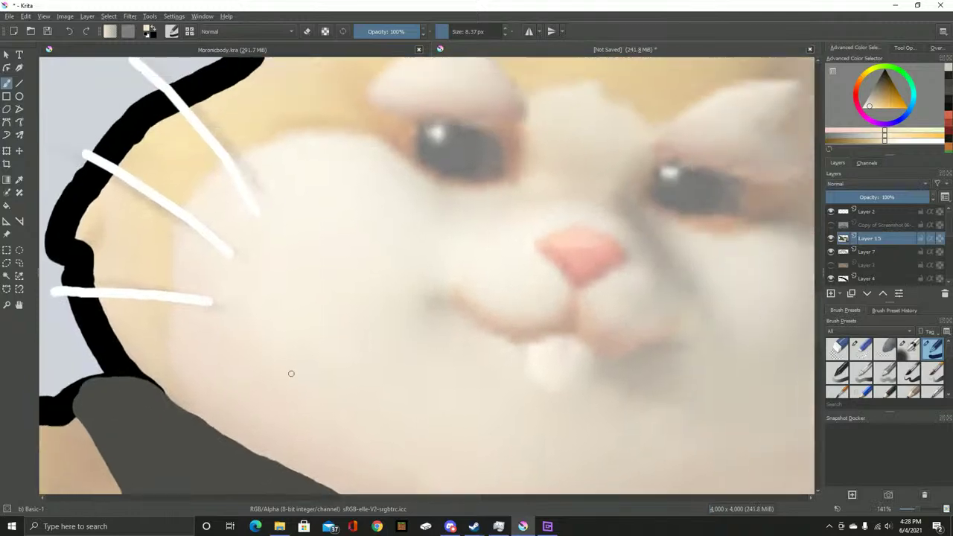
{"action": "scroll", "coordinate": [291, 373], "scroll_direction": "down", "scroll_amount": 2}
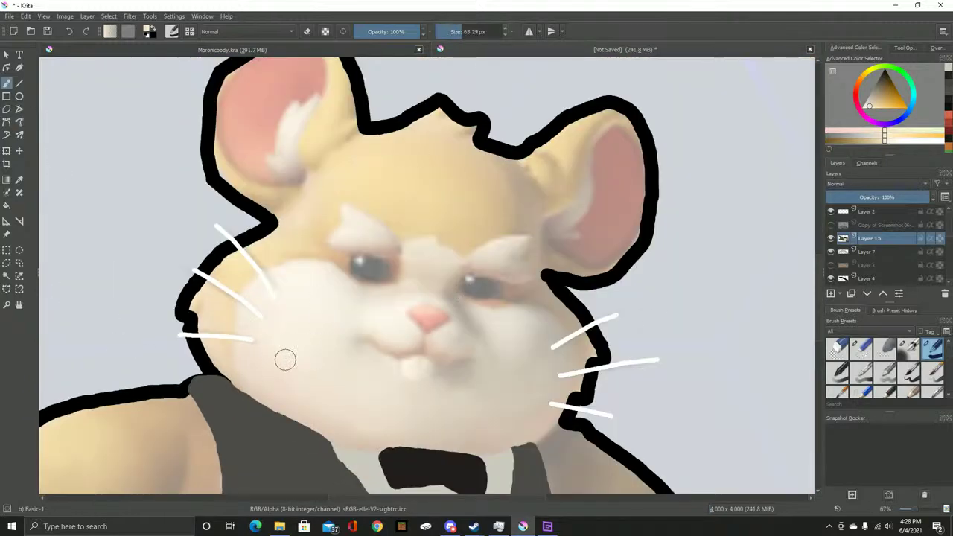
Paint cream across the cheeks, around both eyes, along the chin and the muzzle's left edge
{"action": "left_click_drag", "start_coordinate": [259, 403], "coordinate": [245, 349]}
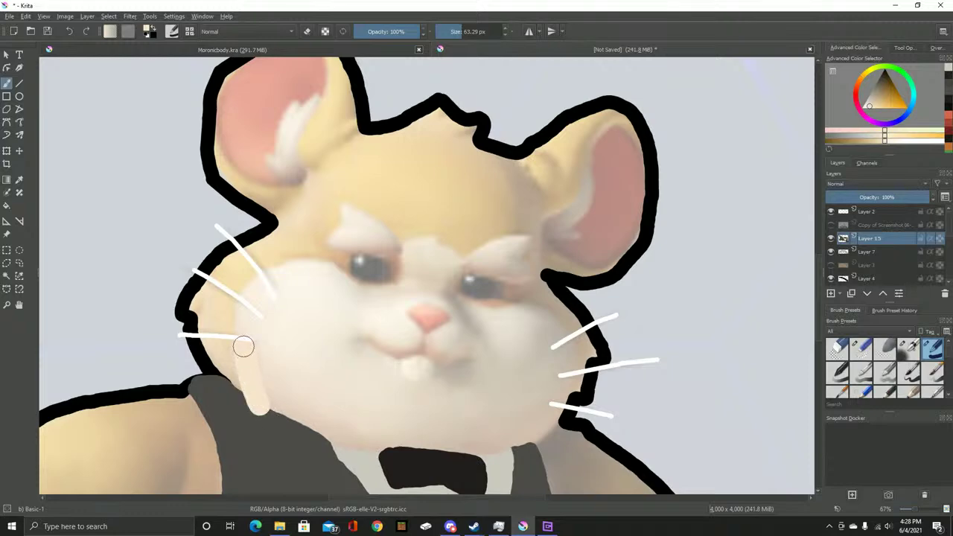
{"action": "mouse_move", "coordinate": [267, 280]}
{"action": "left_mouse_down"}
{"action": "mouse_move", "coordinate": [324, 268]}
{"action": "mouse_move", "coordinate": [399, 284]}
{"action": "left_mouse_up"}
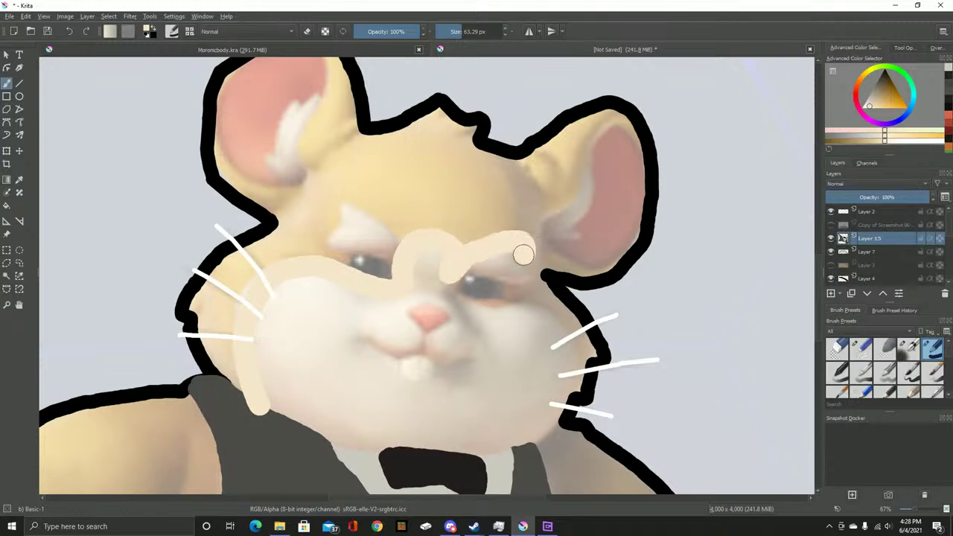
{"action": "left_click_drag", "start_coordinate": [508, 281], "coordinate": [381, 253]}
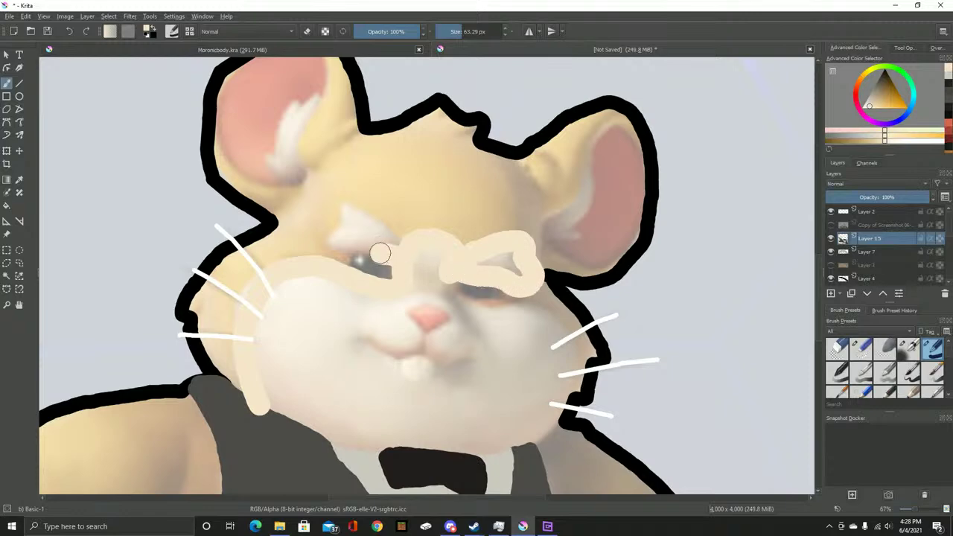
{"action": "mouse_move", "coordinate": [335, 213]}
{"action": "left_mouse_down"}
{"action": "mouse_move", "coordinate": [385, 217]}
{"action": "mouse_move", "coordinate": [402, 246]}
{"action": "left_mouse_up"}
{"action": "left_click_drag", "start_coordinate": [462, 308], "coordinate": [500, 315]}
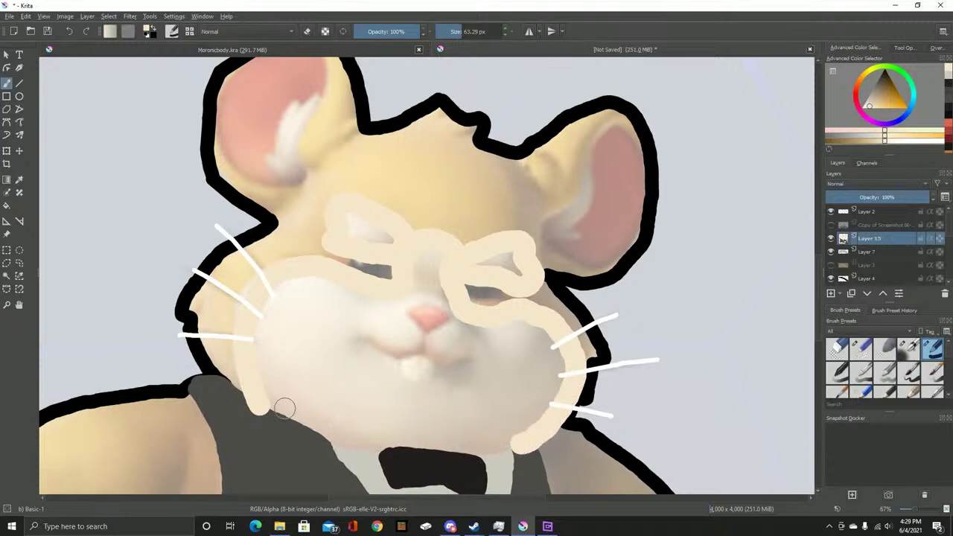
{"action": "mouse_move", "coordinate": [258, 403]}
{"action": "left_mouse_down"}
{"action": "mouse_move", "coordinate": [377, 446]}
{"action": "mouse_move", "coordinate": [516, 446]}
{"action": "left_mouse_up"}
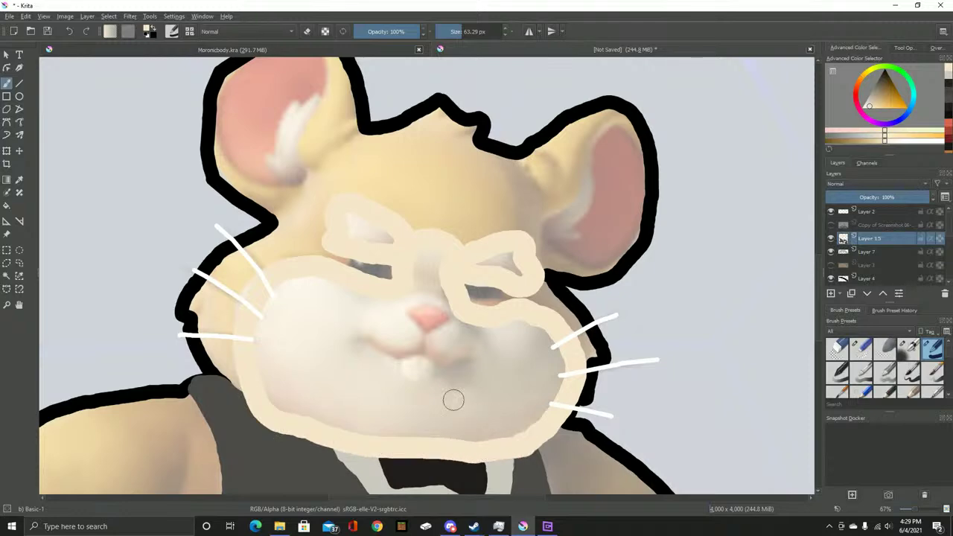
{"action": "scroll", "coordinate": [418, 387], "scroll_direction": "up", "scroll_amount": 2}
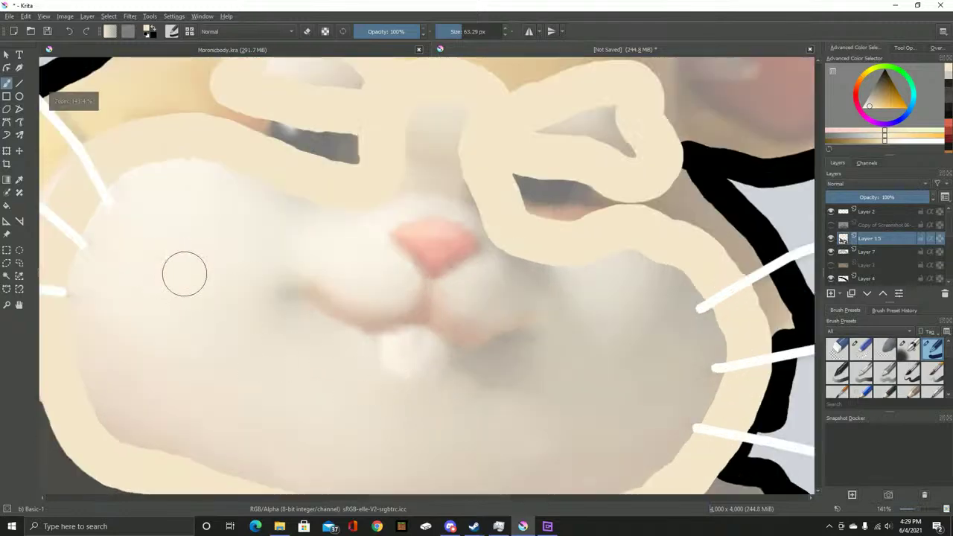
{"action": "left_click_drag", "start_coordinate": [172, 267], "coordinate": [333, 297]}
{"action": "mouse_move", "coordinate": [244, 314]}
{"action": "left_mouse_down"}
{"action": "mouse_move", "coordinate": [296, 380]}
{"action": "mouse_move", "coordinate": [306, 215]}
{"action": "mouse_move", "coordinate": [326, 235]}
{"action": "mouse_move", "coordinate": [338, 226]}
{"action": "mouse_move", "coordinate": [336, 201]}
{"action": "mouse_move", "coordinate": [373, 215]}
{"action": "mouse_move", "coordinate": [393, 206]}
{"action": "mouse_move", "coordinate": [445, 244]}
{"action": "mouse_move", "coordinate": [473, 242]}
{"action": "mouse_move", "coordinate": [482, 271]}
{"action": "mouse_move", "coordinate": [417, 288]}
{"action": "mouse_move", "coordinate": [301, 282]}
{"action": "mouse_move", "coordinate": [400, 286]}
{"action": "mouse_move", "coordinate": [345, 351]}
{"action": "mouse_move", "coordinate": [251, 398]}
{"action": "mouse_move", "coordinate": [287, 415]}
{"action": "left_mouse_up"}
Hide the reference screenshot and fill the white muzzle and inner-ear patch with cream
{"action": "left_click_drag", "start_coordinate": [742, 365], "coordinate": [653, 149]}
{"action": "scroll", "coordinate": [878, 246], "scroll_direction": "down", "scroll_amount": 2}
{"action": "scroll", "coordinate": [878, 246], "scroll_direction": "down", "scroll_amount": 2}
{"action": "left_click", "coordinate": [830, 265]}
{"action": "mouse_move", "coordinate": [300, 122]}
{"action": "left_mouse_down"}
{"action": "mouse_move", "coordinate": [190, 233]}
{"action": "mouse_move", "coordinate": [221, 228]}
{"action": "mouse_move", "coordinate": [170, 263]}
{"action": "mouse_move", "coordinate": [336, 257]}
{"action": "left_mouse_up"}
{"action": "left_click_drag", "start_coordinate": [179, 268], "coordinate": [346, 276]}
{"action": "mouse_move", "coordinate": [221, 299]}
{"action": "left_mouse_down"}
{"action": "mouse_move", "coordinate": [245, 338]}
{"action": "mouse_move", "coordinate": [345, 374]}
{"action": "mouse_move", "coordinate": [336, 371]}
{"action": "mouse_move", "coordinate": [397, 357]}
{"action": "mouse_move", "coordinate": [327, 338]}
{"action": "mouse_move", "coordinate": [333, 308]}
{"action": "mouse_move", "coordinate": [450, 309]}
{"action": "mouse_move", "coordinate": [426, 343]}
{"action": "mouse_move", "coordinate": [447, 366]}
{"action": "mouse_move", "coordinate": [420, 339]}
{"action": "mouse_move", "coordinate": [458, 381]}
{"action": "mouse_move", "coordinate": [549, 396]}
{"action": "mouse_move", "coordinate": [322, 377]}
{"action": "left_mouse_up"}
{"action": "mouse_move", "coordinate": [229, 391]}
{"action": "left_mouse_down"}
{"action": "mouse_move", "coordinate": [381, 402]}
{"action": "mouse_move", "coordinate": [371, 370]}
{"action": "mouse_move", "coordinate": [268, 346]}
{"action": "mouse_move", "coordinate": [286, 288]}
{"action": "mouse_move", "coordinate": [253, 310]}
{"action": "mouse_move", "coordinate": [186, 295]}
{"action": "mouse_move", "coordinate": [248, 270]}
{"action": "mouse_move", "coordinate": [409, 171]}
{"action": "mouse_move", "coordinate": [361, 159]}
{"action": "mouse_move", "coordinate": [460, 193]}
{"action": "mouse_move", "coordinate": [461, 185]}
{"action": "mouse_move", "coordinate": [539, 173]}
{"action": "mouse_move", "coordinate": [576, 209]}
{"action": "mouse_move", "coordinate": [578, 286]}
{"action": "mouse_move", "coordinate": [551, 329]}
{"action": "mouse_move", "coordinate": [491, 380]}
{"action": "mouse_move", "coordinate": [424, 398]}
{"action": "mouse_move", "coordinate": [398, 385]}
{"action": "mouse_move", "coordinate": [479, 359]}
{"action": "mouse_move", "coordinate": [531, 267]}
{"action": "mouse_move", "coordinate": [528, 219]}
{"action": "mouse_move", "coordinate": [543, 215]}
{"action": "mouse_move", "coordinate": [529, 322]}
{"action": "mouse_move", "coordinate": [554, 233]}
{"action": "mouse_move", "coordinate": [486, 175]}
{"action": "mouse_move", "coordinate": [501, 272]}
{"action": "mouse_move", "coordinate": [436, 356]}
{"action": "mouse_move", "coordinate": [390, 349]}
{"action": "mouse_move", "coordinate": [476, 245]}
{"action": "mouse_move", "coordinate": [473, 222]}
{"action": "mouse_move", "coordinate": [373, 335]}
{"action": "mouse_move", "coordinate": [460, 207]}
{"action": "mouse_move", "coordinate": [421, 295]}
{"action": "mouse_move", "coordinate": [385, 292]}
{"action": "mouse_move", "coordinate": [360, 248]}
{"action": "mouse_move", "coordinate": [334, 255]}
{"action": "mouse_move", "coordinate": [283, 317]}
{"action": "mouse_move", "coordinate": [284, 309]}
{"action": "mouse_move", "coordinate": [265, 314]}
{"action": "mouse_move", "coordinate": [257, 310]}
{"action": "mouse_move", "coordinate": [285, 248]}
{"action": "mouse_move", "coordinate": [272, 325]}
{"action": "mouse_move", "coordinate": [305, 306]}
{"action": "mouse_move", "coordinate": [333, 317]}
{"action": "mouse_move", "coordinate": [397, 265]}
{"action": "mouse_move", "coordinate": [405, 283]}
{"action": "mouse_move", "coordinate": [380, 151]}
{"action": "mouse_move", "coordinate": [353, 154]}
{"action": "mouse_move", "coordinate": [337, 250]}
{"action": "mouse_move", "coordinate": [350, 224]}
{"action": "left_mouse_up"}
{"action": "scroll", "coordinate": [327, 238], "scroll_direction": "up", "scroll_amount": 5}
{"action": "scroll", "coordinate": [283, 316], "scroll_direction": "left", "scroll_amount": 2}
{"action": "scroll", "coordinate": [350, 223], "scroll_direction": "up", "scroll_amount": 2}
{"action": "scroll", "coordinate": [350, 224], "scroll_direction": "left", "scroll_amount": 4}
{"action": "left_click_drag", "start_coordinate": [331, 165], "coordinate": [355, 198]}
{"action": "mouse_move", "coordinate": [503, 250]}
{"action": "left_mouse_down"}
{"action": "mouse_move", "coordinate": [680, 269]}
{"action": "mouse_move", "coordinate": [693, 293]}
{"action": "left_mouse_up"}
{"action": "scroll", "coordinate": [677, 256], "scroll_direction": "down", "scroll_amount": 3}
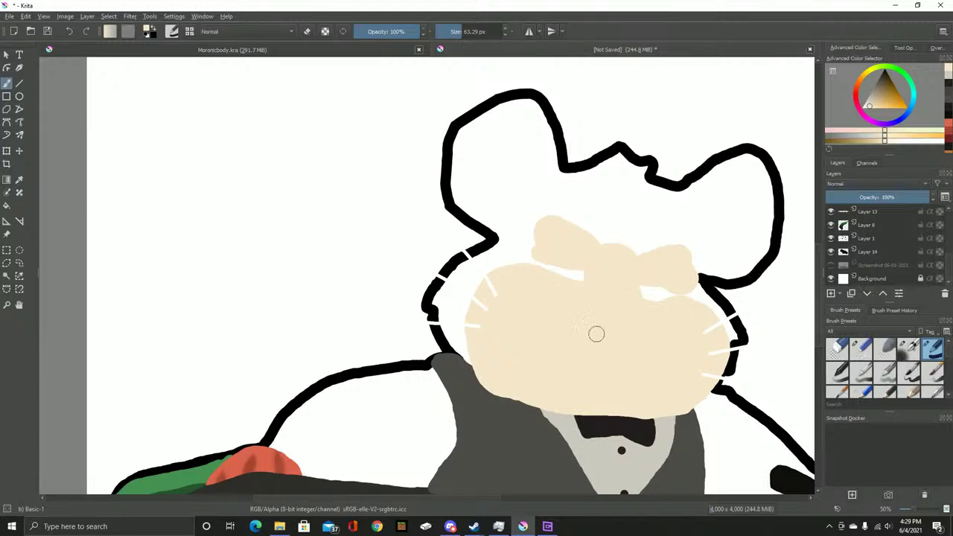
Check the reference, then paint cream strokes along the inner rims of both pink ears
{"action": "left_click", "coordinate": [842, 238]}
{"action": "left_click", "coordinate": [830, 225]}
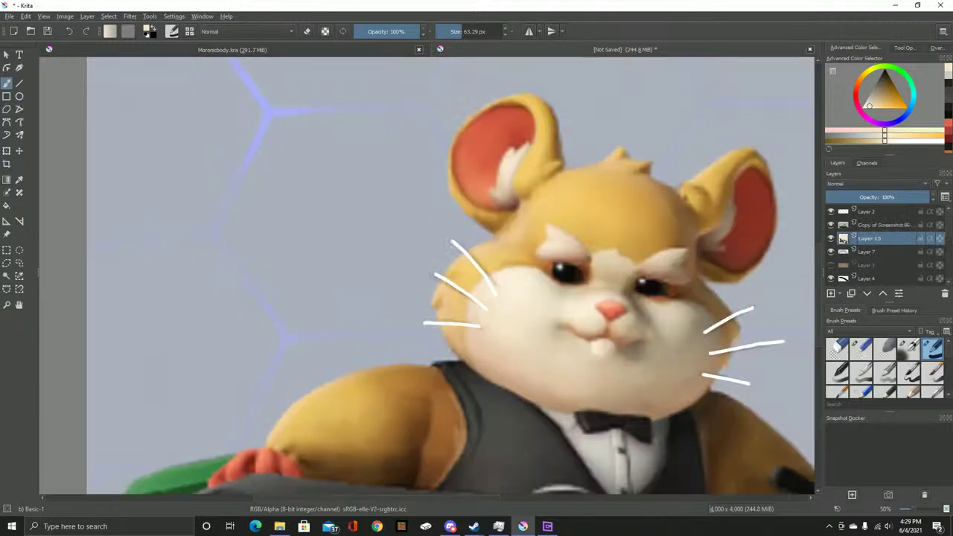
{"action": "left_click", "coordinate": [830, 225]}
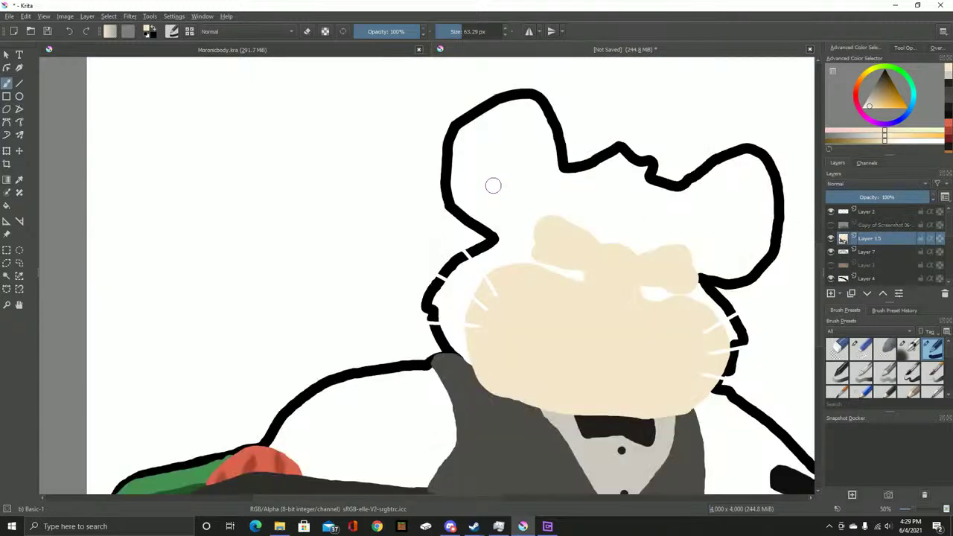
{"action": "scroll", "coordinate": [842, 238], "scroll_direction": "down", "scroll_amount": 3}
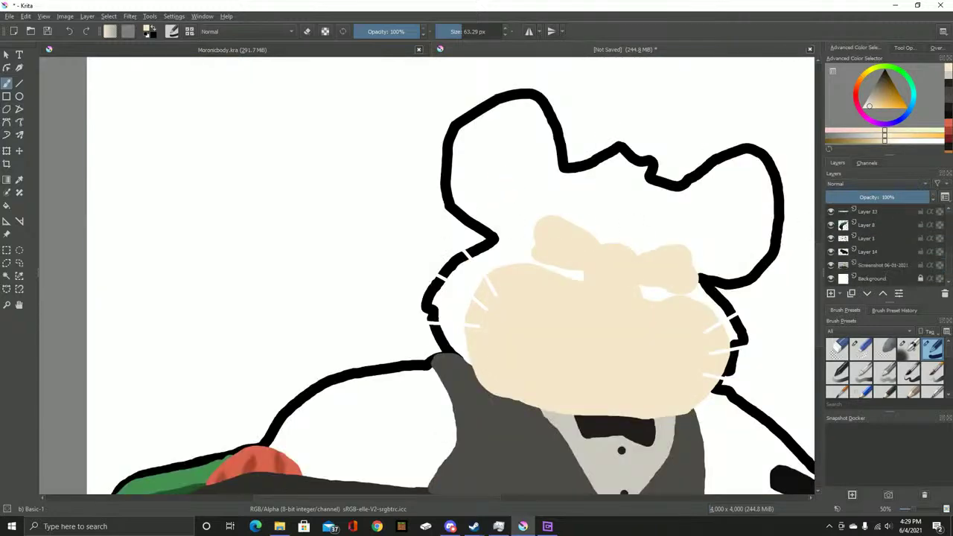
{"action": "scroll", "coordinate": [531, 171], "scroll_direction": "up", "scroll_amount": 5}
{"action": "mouse_move", "coordinate": [479, 253]}
{"action": "left_mouse_down"}
{"action": "mouse_move", "coordinate": [453, 190]}
{"action": "mouse_move", "coordinate": [467, 161]}
{"action": "left_mouse_up"}
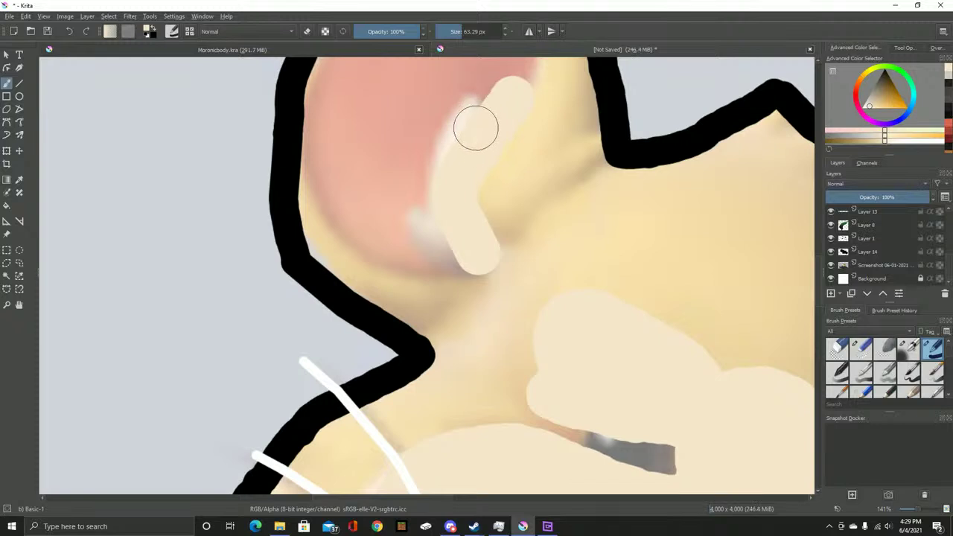
{"action": "mouse_move", "coordinate": [458, 158]}
{"action": "left_mouse_down"}
{"action": "mouse_move", "coordinate": [448, 194]}
{"action": "mouse_move", "coordinate": [460, 155]}
{"action": "mouse_move", "coordinate": [447, 211]}
{"action": "mouse_move", "coordinate": [454, 225]}
{"action": "mouse_move", "coordinate": [432, 221]}
{"action": "mouse_move", "coordinate": [459, 249]}
{"action": "left_mouse_up"}
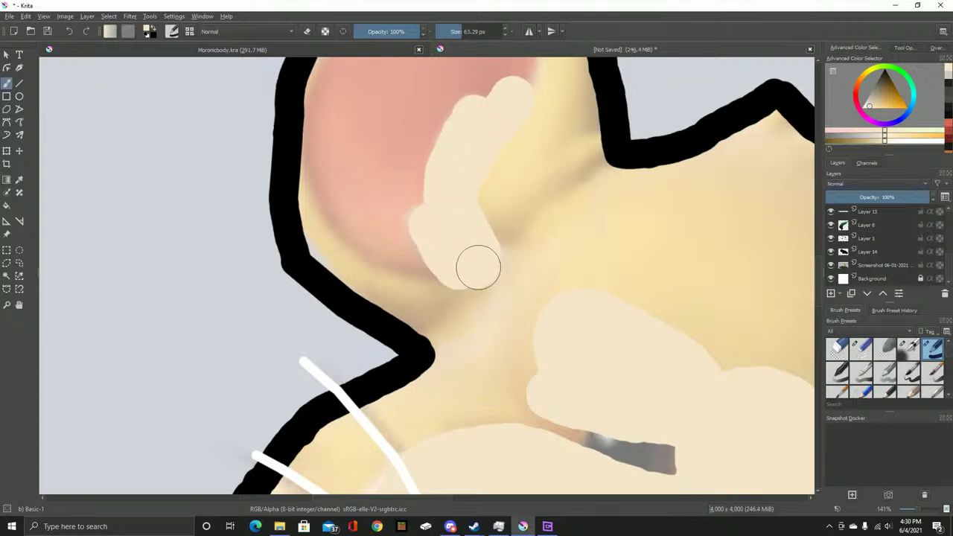
{"action": "scroll", "coordinate": [477, 266], "scroll_direction": "down", "scroll_amount": 5}
{"action": "scroll", "coordinate": [376, 230], "scroll_direction": "up", "scroll_amount": 4}
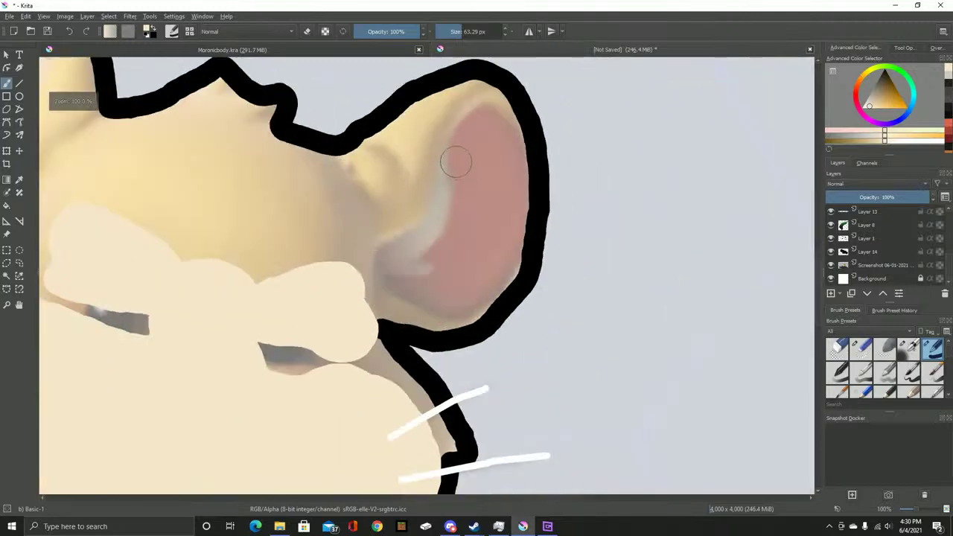
{"action": "mouse_move", "coordinate": [451, 153]}
{"action": "left_mouse_down"}
{"action": "mouse_move", "coordinate": [446, 186]}
{"action": "mouse_move", "coordinate": [417, 239]}
{"action": "left_mouse_up"}
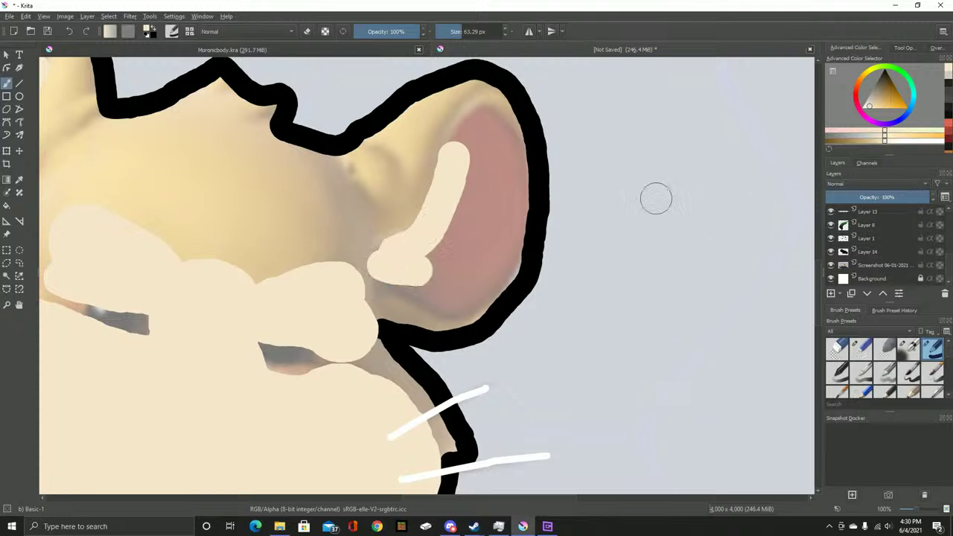
{"action": "key", "text": "slash"}
{"action": "scroll", "coordinate": [419, 312], "scroll_direction": "up", "scroll_amount": 5}
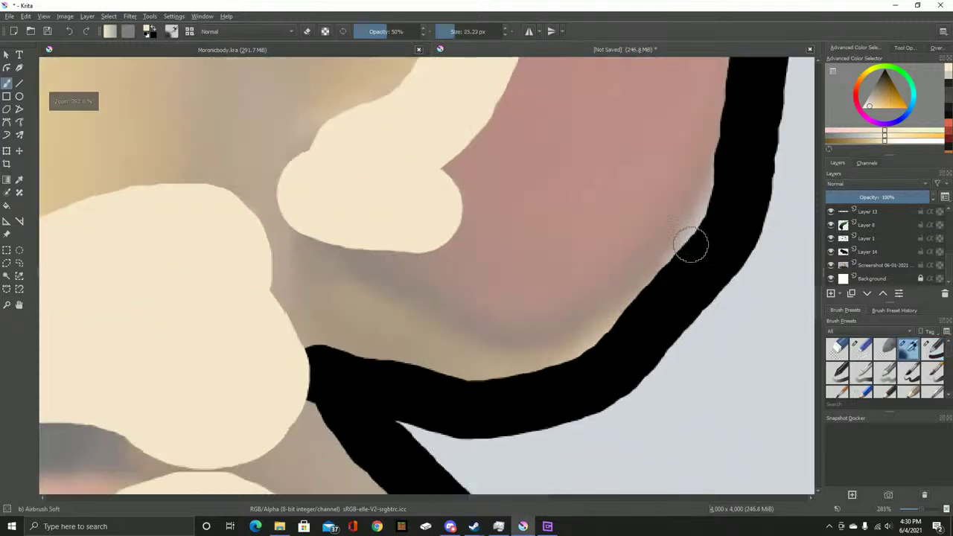
With the Eraser Circle preset, erase the lower edge and tip of the cream ear patch
{"action": "key", "text": "slash"}
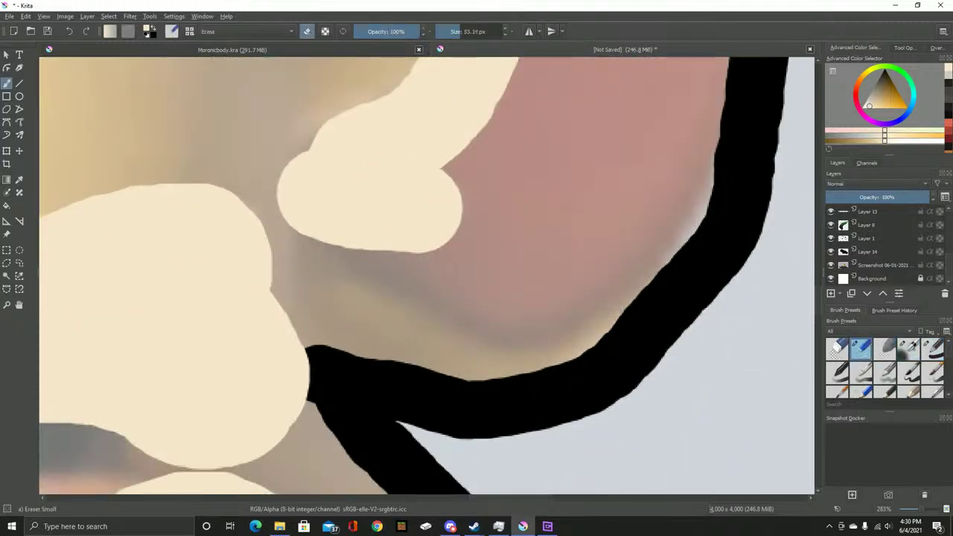
{"action": "left_click", "coordinate": [837, 348]}
{"action": "mouse_move", "coordinate": [351, 274]}
{"action": "left_mouse_down"}
{"action": "mouse_move", "coordinate": [577, 237]}
{"action": "mouse_move", "coordinate": [402, 274]}
{"action": "mouse_move", "coordinate": [488, 243]}
{"action": "mouse_move", "coordinate": [436, 235]}
{"action": "mouse_move", "coordinate": [492, 210]}
{"action": "mouse_move", "coordinate": [496, 189]}
{"action": "mouse_move", "coordinate": [477, 195]}
{"action": "mouse_move", "coordinate": [497, 160]}
{"action": "mouse_move", "coordinate": [476, 169]}
{"action": "mouse_move", "coordinate": [510, 134]}
{"action": "mouse_move", "coordinate": [509, 110]}
{"action": "mouse_move", "coordinate": [499, 141]}
{"action": "left_mouse_up"}
{"action": "mouse_move", "coordinate": [436, 259]}
{"action": "left_mouse_down"}
{"action": "mouse_move", "coordinate": [521, 105]}
{"action": "mouse_move", "coordinate": [457, 236]}
{"action": "mouse_move", "coordinate": [484, 174]}
{"action": "left_mouse_up"}
{"action": "mouse_move", "coordinate": [453, 260]}
{"action": "left_mouse_down"}
{"action": "mouse_move", "coordinate": [414, 198]}
{"action": "mouse_move", "coordinate": [349, 238]}
{"action": "mouse_move", "coordinate": [405, 194]}
{"action": "mouse_move", "coordinate": [383, 194]}
{"action": "mouse_move", "coordinate": [429, 197]}
{"action": "mouse_move", "coordinate": [397, 195]}
{"action": "mouse_move", "coordinate": [434, 208]}
{"action": "mouse_move", "coordinate": [411, 215]}
{"action": "mouse_move", "coordinate": [420, 270]}
{"action": "mouse_move", "coordinate": [410, 390]}
{"action": "left_mouse_up"}
{"action": "mouse_move", "coordinate": [469, 206]}
{"action": "left_mouse_down"}
{"action": "mouse_move", "coordinate": [422, 255]}
{"action": "mouse_move", "coordinate": [416, 297]}
{"action": "mouse_move", "coordinate": [415, 262]}
{"action": "mouse_move", "coordinate": [376, 379]}
{"action": "mouse_move", "coordinate": [397, 320]}
{"action": "mouse_move", "coordinate": [309, 459]}
{"action": "mouse_move", "coordinate": [396, 330]}
{"action": "mouse_move", "coordinate": [302, 416]}
{"action": "mouse_move", "coordinate": [391, 348]}
{"action": "mouse_move", "coordinate": [240, 387]}
{"action": "left_mouse_up"}
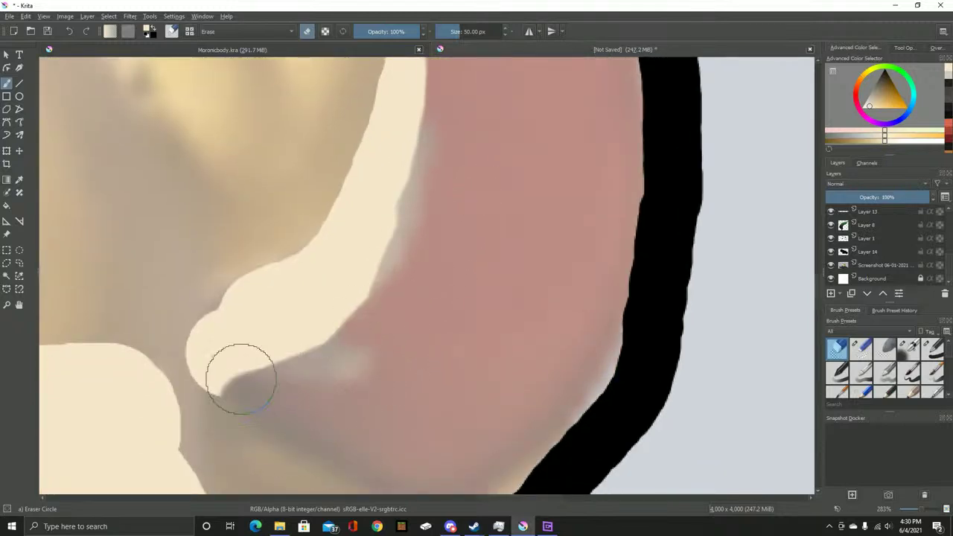
Erase the cream patch's upper part and reshape its top edge against the pink inner ear
{"action": "scroll", "coordinate": [255, 286], "scroll_direction": "down", "scroll_amount": 5}
{"action": "scroll", "coordinate": [453, 238], "scroll_direction": "up", "scroll_amount": 5}
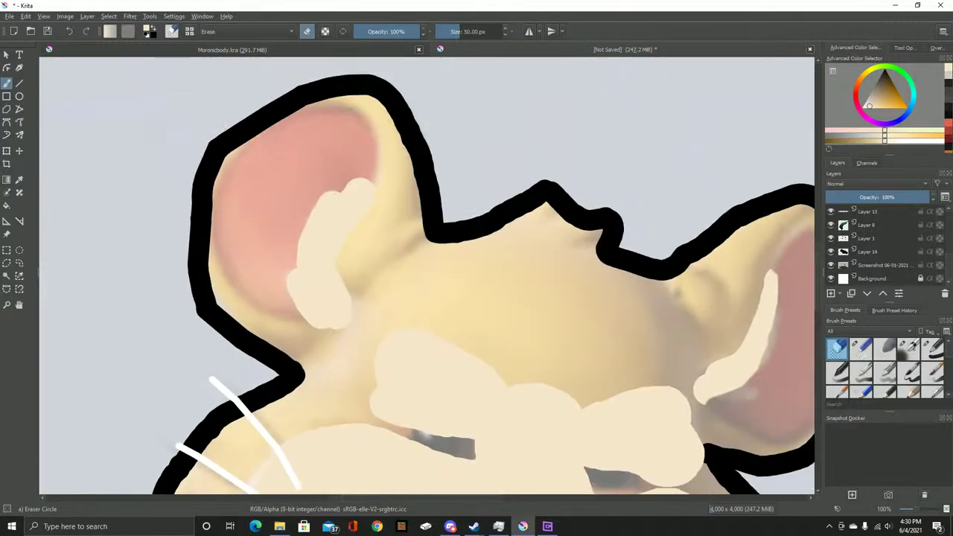
{"action": "mouse_move", "coordinate": [357, 174]}
{"action": "left_mouse_down"}
{"action": "mouse_move", "coordinate": [420, 202]}
{"action": "mouse_move", "coordinate": [437, 308]}
{"action": "mouse_move", "coordinate": [438, 236]}
{"action": "mouse_move", "coordinate": [408, 312]}
{"action": "left_mouse_up"}
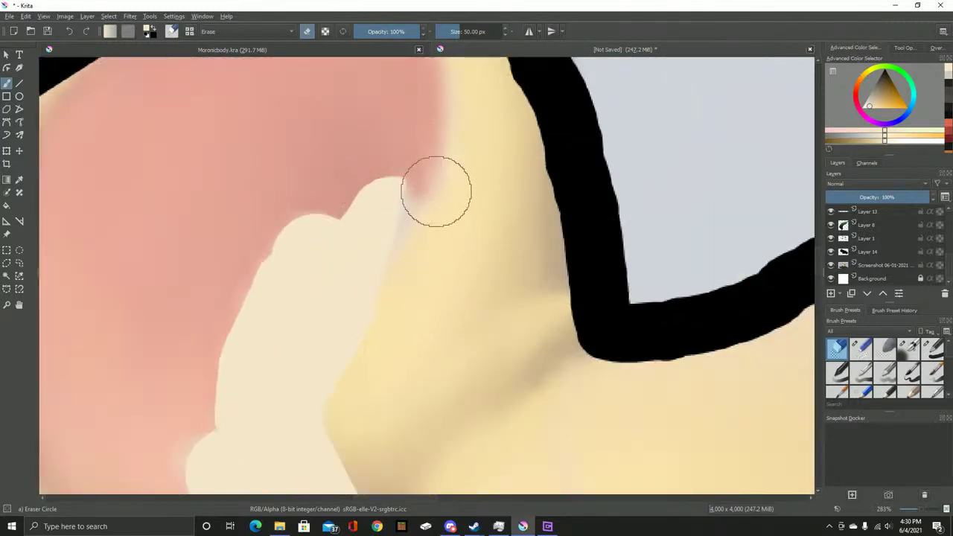
{"action": "mouse_move", "coordinate": [436, 191]}
{"action": "left_mouse_down"}
{"action": "mouse_move", "coordinate": [441, 165]}
{"action": "mouse_move", "coordinate": [355, 186]}
{"action": "mouse_move", "coordinate": [410, 168]}
{"action": "mouse_move", "coordinate": [358, 175]}
{"action": "mouse_move", "coordinate": [375, 159]}
{"action": "mouse_move", "coordinate": [334, 189]}
{"action": "mouse_move", "coordinate": [369, 166]}
{"action": "mouse_move", "coordinate": [344, 161]}
{"action": "mouse_move", "coordinate": [353, 172]}
{"action": "mouse_move", "coordinate": [331, 203]}
{"action": "mouse_move", "coordinate": [347, 179]}
{"action": "mouse_move", "coordinate": [321, 184]}
{"action": "mouse_move", "coordinate": [262, 229]}
{"action": "left_mouse_up"}
{"action": "mouse_move", "coordinate": [216, 289]}
{"action": "left_mouse_down"}
{"action": "mouse_move", "coordinate": [392, 192]}
{"action": "mouse_move", "coordinate": [406, 210]}
{"action": "mouse_move", "coordinate": [394, 195]}
{"action": "mouse_move", "coordinate": [374, 195]}
{"action": "mouse_move", "coordinate": [336, 231]}
{"action": "mouse_move", "coordinate": [394, 325]}
{"action": "mouse_move", "coordinate": [384, 321]}
{"action": "mouse_move", "coordinate": [411, 347]}
{"action": "mouse_move", "coordinate": [374, 329]}
{"action": "mouse_move", "coordinate": [430, 355]}
{"action": "mouse_move", "coordinate": [403, 341]}
{"action": "mouse_move", "coordinate": [400, 320]}
{"action": "mouse_move", "coordinate": [445, 359]}
{"action": "mouse_move", "coordinate": [441, 349]}
{"action": "mouse_move", "coordinate": [498, 347]}
{"action": "left_mouse_up"}
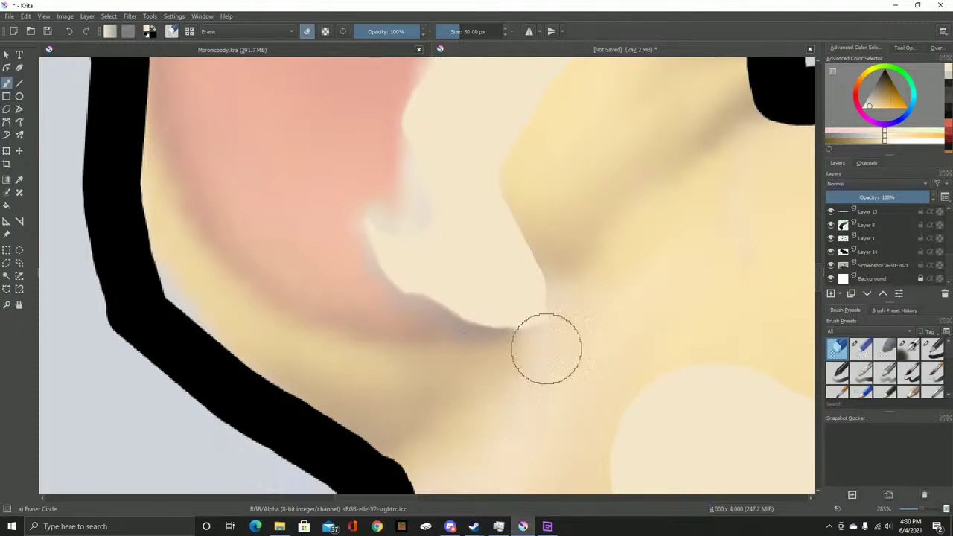
{"action": "scroll", "coordinate": [632, 297], "scroll_direction": "down", "scroll_amount": 1}
{"action": "scroll", "coordinate": [632, 297], "scroll_direction": "down", "scroll_amount": 2}
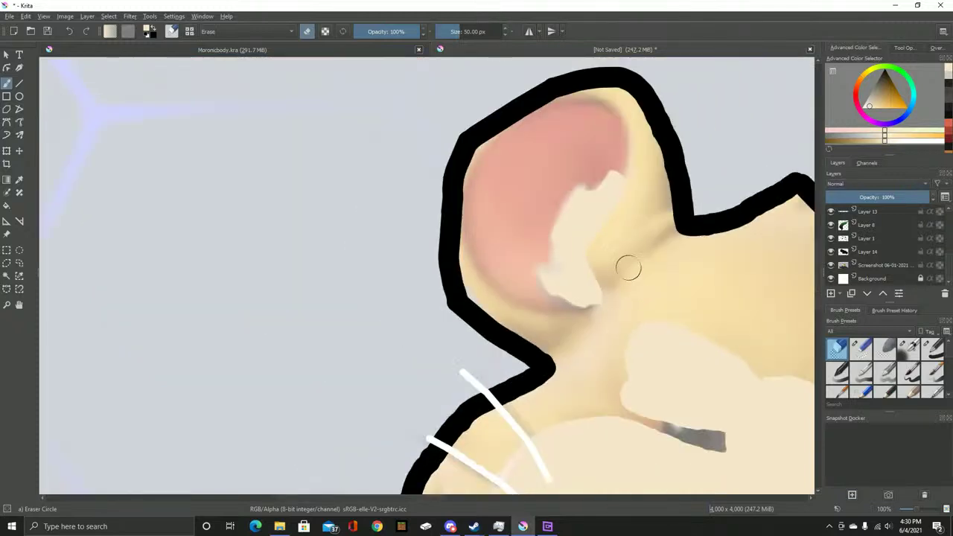
{"action": "scroll", "coordinate": [623, 285], "scroll_direction": "up", "scroll_amount": 2}
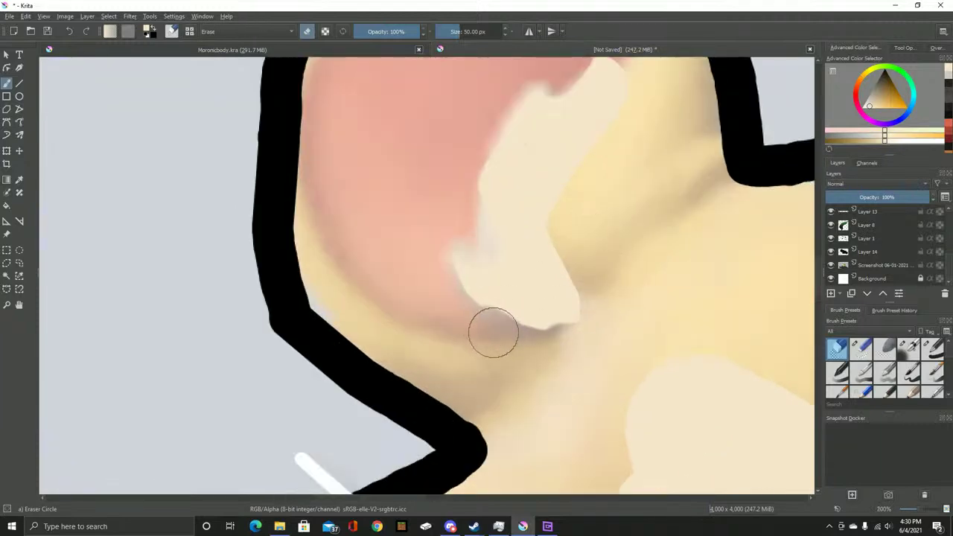
{"action": "scroll", "coordinate": [614, 282], "scroll_direction": "down", "scroll_amount": 3}
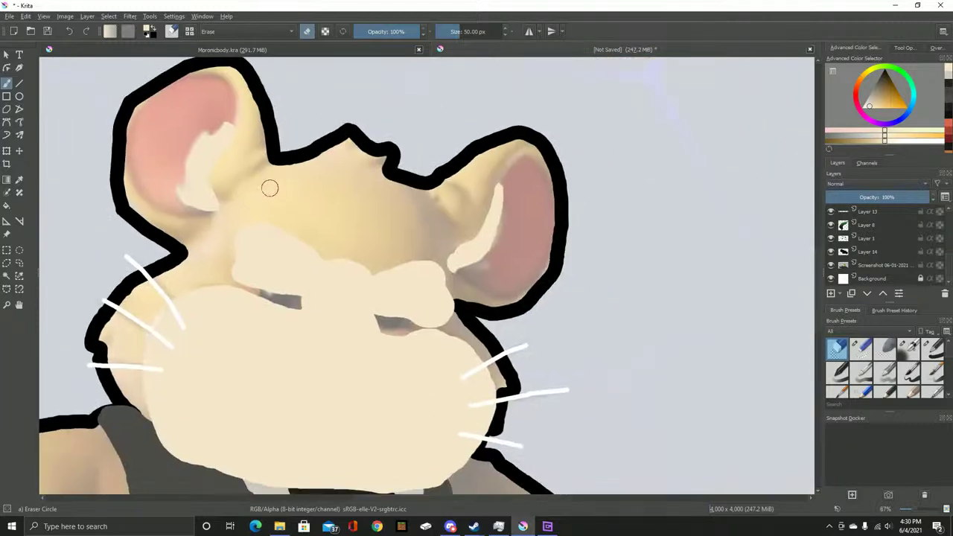
{"action": "scroll", "coordinate": [355, 238], "scroll_direction": "up", "scroll_amount": 2}
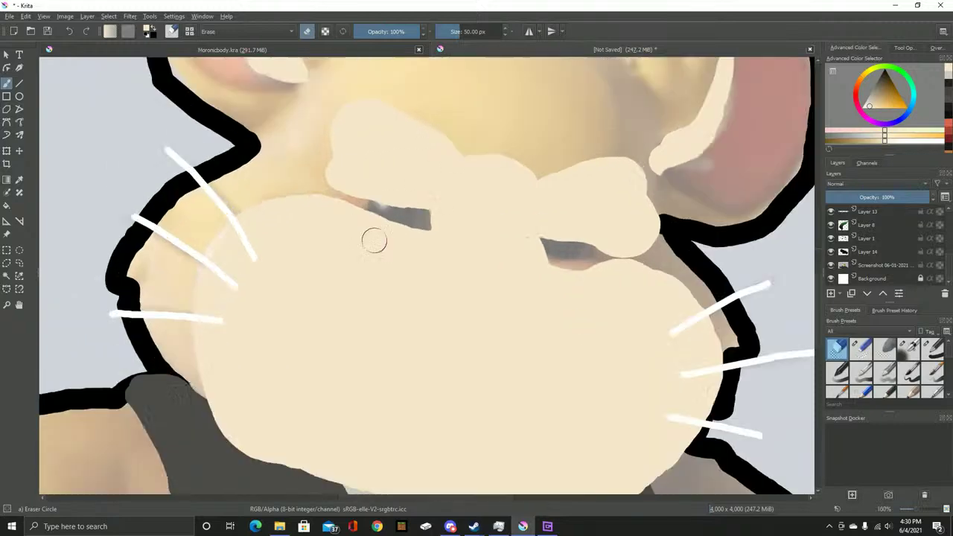
{"action": "key", "text": "ctrl+Tab"}
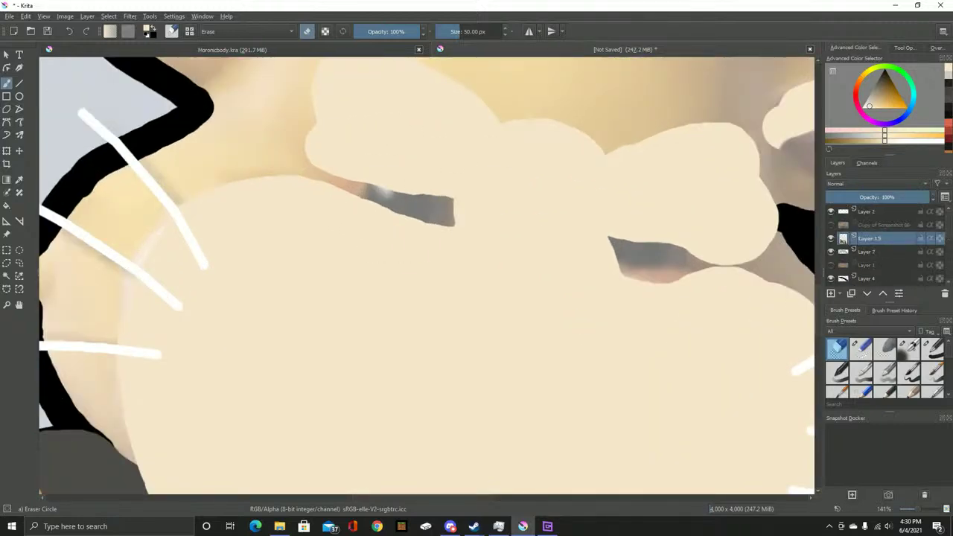
Show the Copy of Screenshot reference and sample a light peach colour from it
{"action": "left_click", "coordinate": [831, 224]}
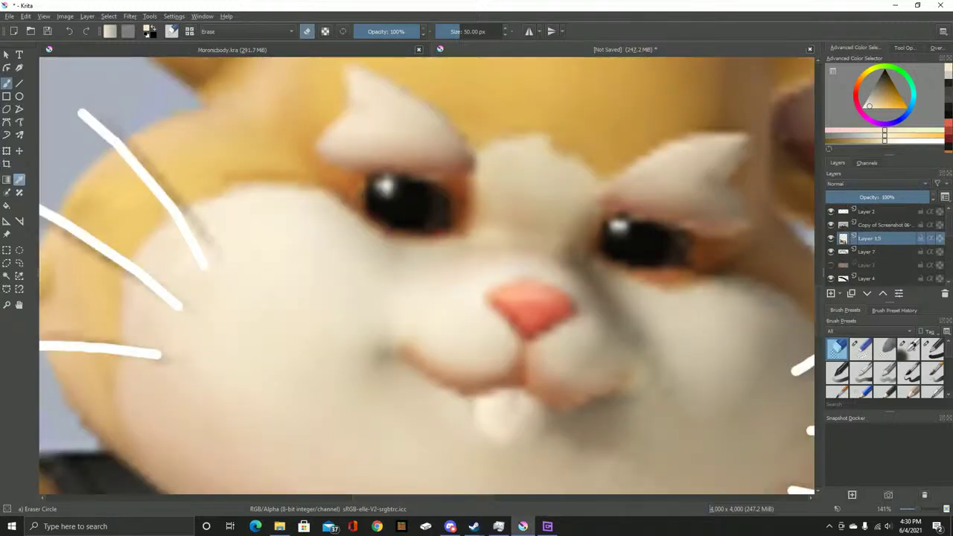
{"action": "key", "text": "ctrl"}
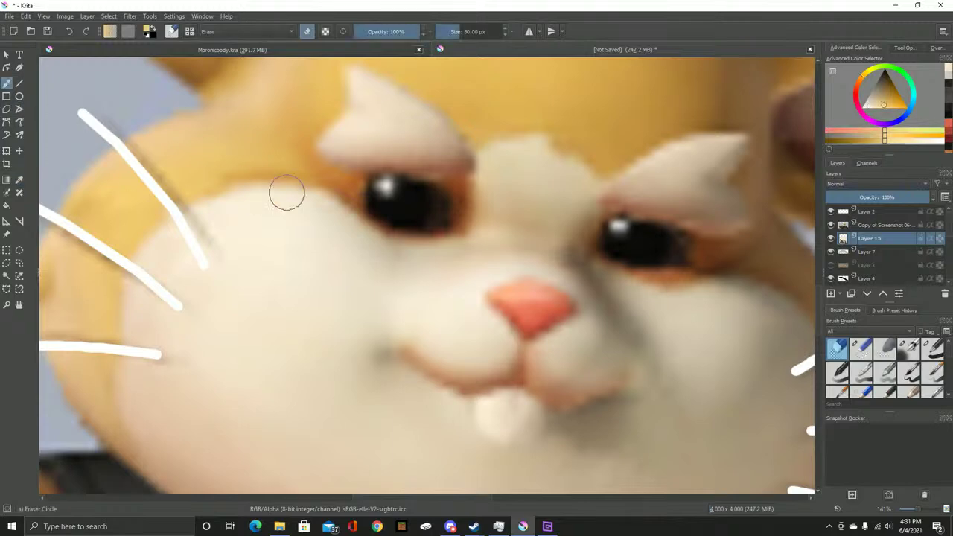
{"action": "scroll", "coordinate": [878, 244], "scroll_direction": "down", "scroll_amount": 3}
{"action": "scroll", "coordinate": [878, 245], "scroll_direction": "up", "scroll_amount": 3}
Hide the reference screenshot and select Layer 15, the cream face layer
{"action": "left_click", "coordinate": [871, 251]}
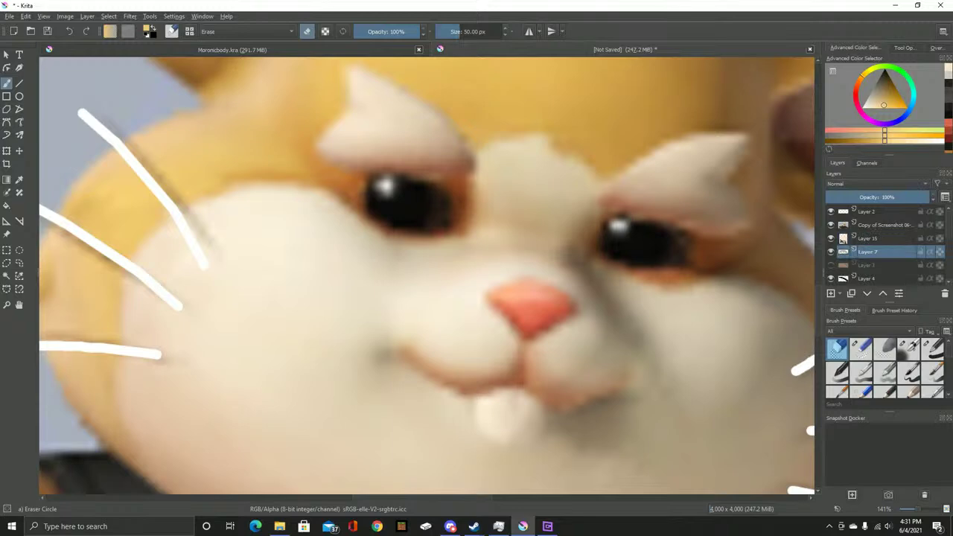
{"action": "left_click", "coordinate": [831, 225]}
{"action": "left_click", "coordinate": [831, 224]}
{"action": "left_click", "coordinate": [830, 225]}
{"action": "left_click", "coordinate": [868, 238]}
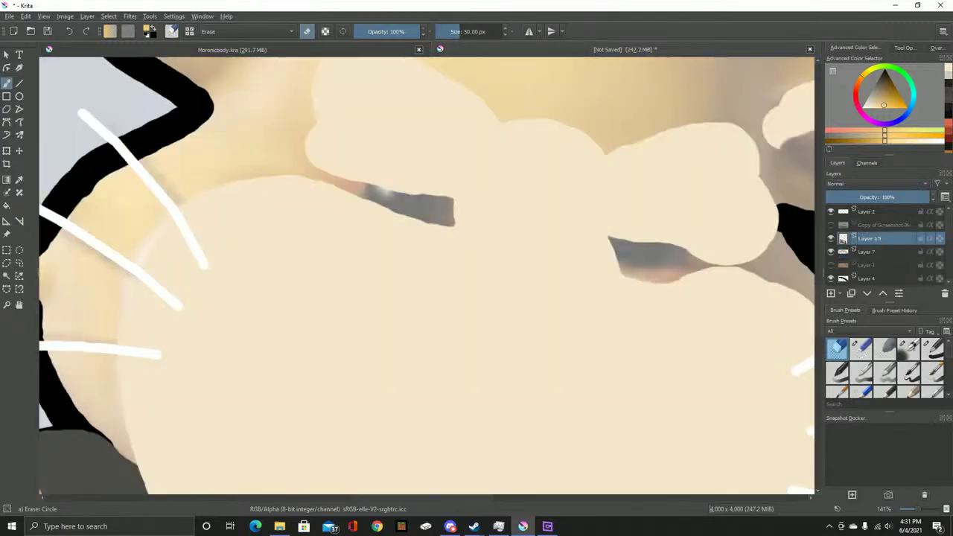
{"action": "left_click_drag", "start_coordinate": [422, 246], "coordinate": [518, 282]}
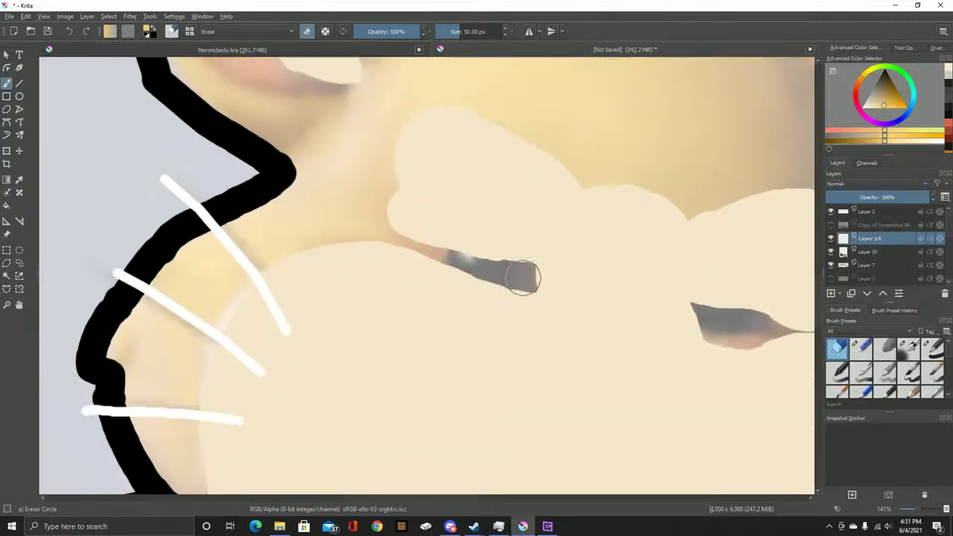
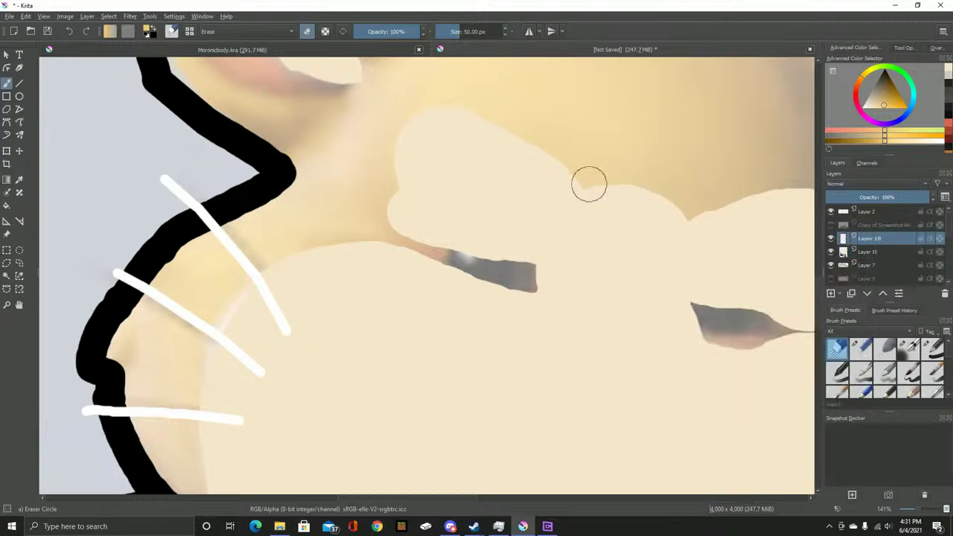
Paint flat yellow fur over the cream face area and up toward the ear, mirroring the view
{"action": "key", "text": "slash"}
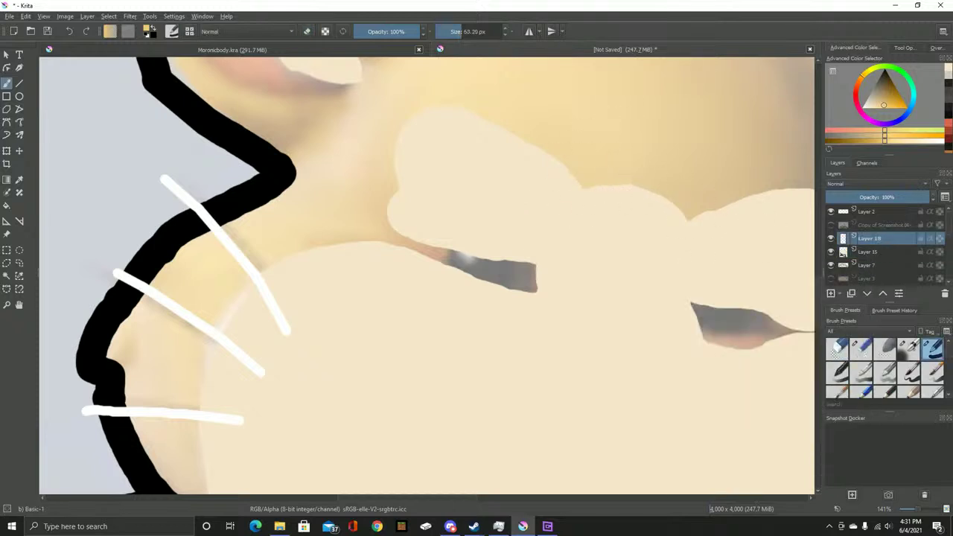
{"action": "mouse_move", "coordinate": [518, 251]}
{"action": "left_mouse_down"}
{"action": "mouse_move", "coordinate": [543, 264]}
{"action": "mouse_move", "coordinate": [495, 232]}
{"action": "mouse_move", "coordinate": [487, 268]}
{"action": "mouse_move", "coordinate": [408, 260]}
{"action": "mouse_move", "coordinate": [415, 225]}
{"action": "mouse_move", "coordinate": [449, 246]}
{"action": "mouse_move", "coordinate": [437, 261]}
{"action": "mouse_move", "coordinate": [364, 248]}
{"action": "mouse_move", "coordinate": [386, 331]}
{"action": "left_mouse_up"}
{"action": "scroll", "coordinate": [373, 272], "scroll_direction": "up", "scroll_amount": 2}
{"action": "mouse_move", "coordinate": [337, 386]}
{"action": "left_mouse_down"}
{"action": "mouse_move", "coordinate": [367, 322]}
{"action": "mouse_move", "coordinate": [388, 304]}
{"action": "mouse_move", "coordinate": [351, 406]}
{"action": "mouse_move", "coordinate": [434, 372]}
{"action": "left_mouse_up"}
{"action": "mouse_move", "coordinate": [431, 323]}
{"action": "left_mouse_down"}
{"action": "mouse_move", "coordinate": [498, 287]}
{"action": "mouse_move", "coordinate": [491, 327]}
{"action": "mouse_move", "coordinate": [513, 347]}
{"action": "mouse_move", "coordinate": [512, 316]}
{"action": "mouse_move", "coordinate": [571, 323]}
{"action": "mouse_move", "coordinate": [620, 365]}
{"action": "mouse_move", "coordinate": [508, 352]}
{"action": "mouse_move", "coordinate": [500, 381]}
{"action": "left_mouse_up"}
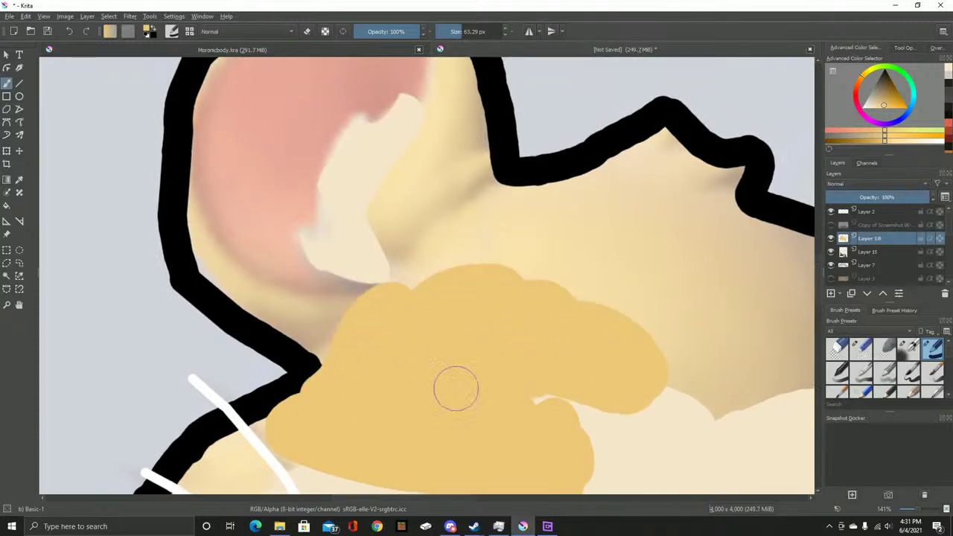
{"action": "key", "text": "m"}
{"action": "mouse_move", "coordinate": [325, 241]}
{"action": "left_mouse_down"}
{"action": "mouse_move", "coordinate": [479, 262]}
{"action": "mouse_move", "coordinate": [549, 236]}
{"action": "mouse_move", "coordinate": [369, 242]}
{"action": "mouse_move", "coordinate": [329, 231]}
{"action": "mouse_move", "coordinate": [424, 176]}
{"action": "left_mouse_up"}
{"action": "key", "text": "m"}
{"action": "mouse_move", "coordinate": [513, 298]}
{"action": "left_mouse_down"}
{"action": "mouse_move", "coordinate": [453, 285]}
{"action": "mouse_move", "coordinate": [452, 260]}
{"action": "mouse_move", "coordinate": [433, 247]}
{"action": "mouse_move", "coordinate": [289, 246]}
{"action": "mouse_move", "coordinate": [257, 260]}
{"action": "mouse_move", "coordinate": [321, 193]}
{"action": "mouse_move", "coordinate": [270, 228]}
{"action": "left_mouse_up"}
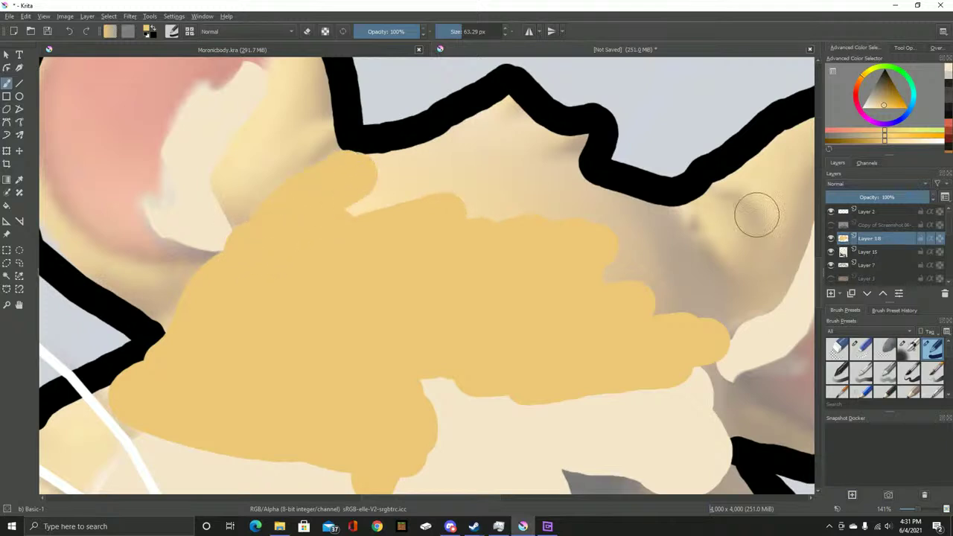
Cover the remaining cream patch and tan ear shading with yellow, undoing one stray stroke
{"action": "mouse_move", "coordinate": [367, 165]}
{"action": "left_mouse_down"}
{"action": "mouse_move", "coordinate": [516, 112]}
{"action": "mouse_move", "coordinate": [573, 138]}
{"action": "left_mouse_up"}
{"action": "mouse_move", "coordinate": [540, 214]}
{"action": "left_mouse_down"}
{"action": "mouse_move", "coordinate": [476, 258]}
{"action": "mouse_move", "coordinate": [528, 165]}
{"action": "mouse_move", "coordinate": [524, 174]}
{"action": "mouse_move", "coordinate": [509, 155]}
{"action": "mouse_move", "coordinate": [380, 197]}
{"action": "mouse_move", "coordinate": [275, 165]}
{"action": "mouse_move", "coordinate": [291, 137]}
{"action": "mouse_move", "coordinate": [268, 146]}
{"action": "mouse_move", "coordinate": [274, 167]}
{"action": "mouse_move", "coordinate": [287, 155]}
{"action": "mouse_move", "coordinate": [363, 235]}
{"action": "left_mouse_up"}
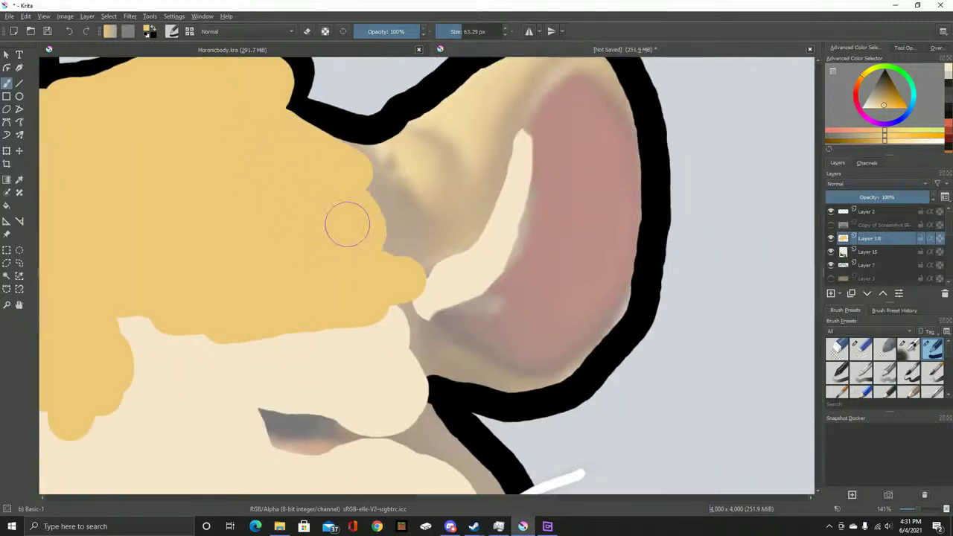
{"action": "mouse_move", "coordinate": [330, 151]}
{"action": "left_mouse_down"}
{"action": "mouse_move", "coordinate": [370, 151]}
{"action": "mouse_move", "coordinate": [407, 256]}
{"action": "mouse_move", "coordinate": [411, 282]}
{"action": "mouse_move", "coordinate": [392, 245]}
{"action": "mouse_move", "coordinate": [389, 288]}
{"action": "mouse_move", "coordinate": [407, 317]}
{"action": "mouse_move", "coordinate": [413, 367]}
{"action": "mouse_move", "coordinate": [463, 381]}
{"action": "mouse_move", "coordinate": [541, 383]}
{"action": "mouse_move", "coordinate": [594, 357]}
{"action": "mouse_move", "coordinate": [631, 293]}
{"action": "mouse_move", "coordinate": [637, 190]}
{"action": "mouse_move", "coordinate": [603, 85]}
{"action": "left_mouse_up"}
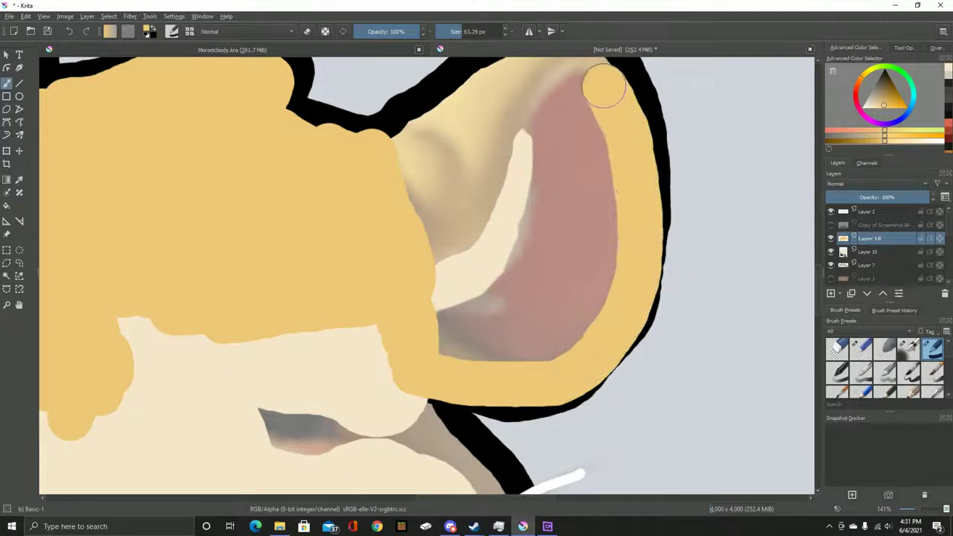
{"action": "scroll", "coordinate": [604, 85], "scroll_direction": "up", "scroll_amount": 4}
{"action": "mouse_move", "coordinate": [616, 257]}
{"action": "left_mouse_down"}
{"action": "mouse_move", "coordinate": [591, 227]}
{"action": "mouse_move", "coordinate": [512, 231]}
{"action": "mouse_move", "coordinate": [414, 276]}
{"action": "mouse_move", "coordinate": [368, 321]}
{"action": "mouse_move", "coordinate": [392, 315]}
{"action": "mouse_move", "coordinate": [489, 245]}
{"action": "mouse_move", "coordinate": [539, 230]}
{"action": "mouse_move", "coordinate": [577, 224]}
{"action": "mouse_move", "coordinate": [607, 249]}
{"action": "mouse_move", "coordinate": [607, 272]}
{"action": "left_mouse_up"}
{"action": "key", "text": "ctrl+z"}
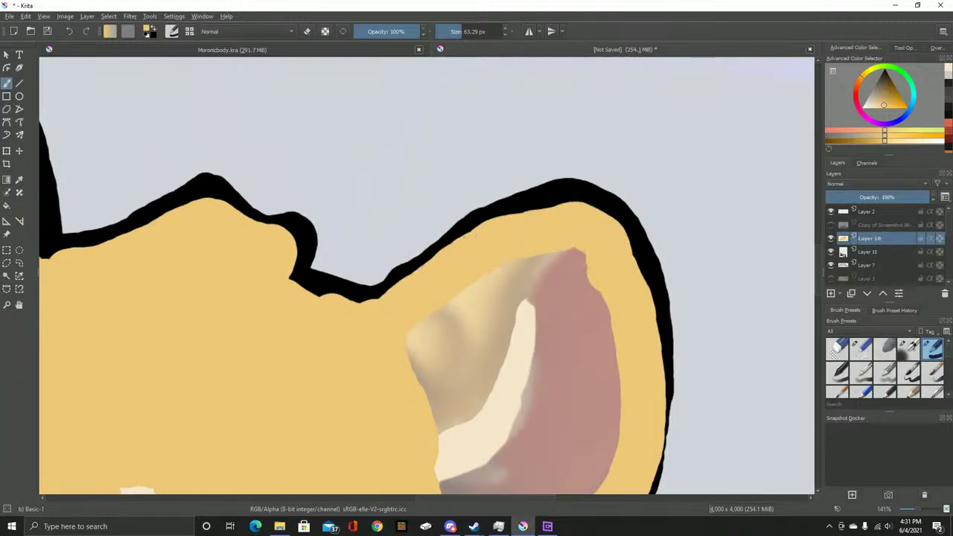
{"action": "mouse_move", "coordinate": [425, 377]}
{"action": "left_mouse_down"}
{"action": "mouse_move", "coordinate": [416, 348]}
{"action": "mouse_move", "coordinate": [351, 266]}
{"action": "mouse_move", "coordinate": [366, 219]}
{"action": "mouse_move", "coordinate": [456, 170]}
{"action": "mouse_move", "coordinate": [528, 206]}
{"action": "mouse_move", "coordinate": [510, 336]}
{"action": "mouse_move", "coordinate": [440, 397]}
{"action": "mouse_move", "coordinate": [389, 378]}
{"action": "mouse_move", "coordinate": [364, 393]}
{"action": "mouse_move", "coordinate": [468, 240]}
{"action": "left_mouse_up"}
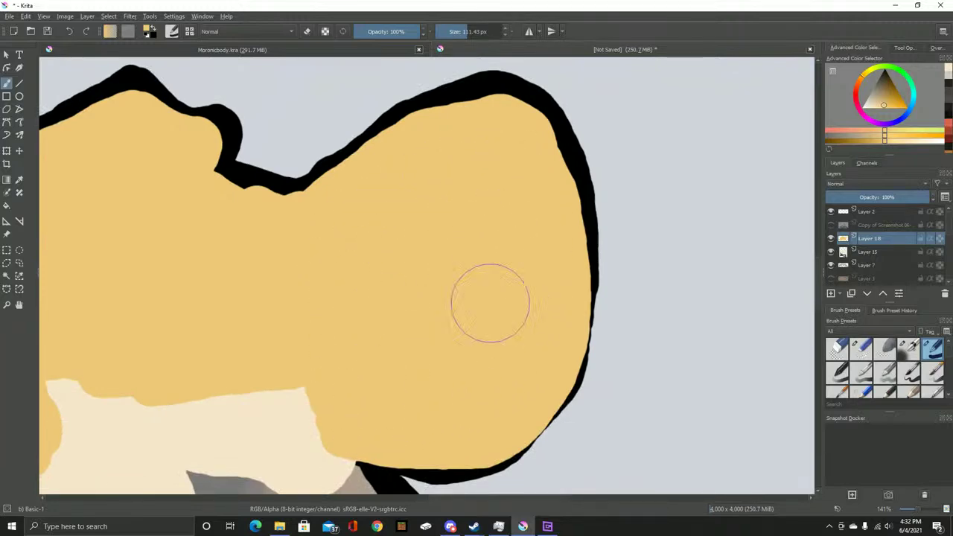
Paint yellow down the first cheek and face side inside the black outline
{"action": "scroll", "coordinate": [321, 251], "scroll_direction": "down", "scroll_amount": 5}
{"action": "scroll", "coordinate": [306, 240], "scroll_direction": "up", "scroll_amount": 4}
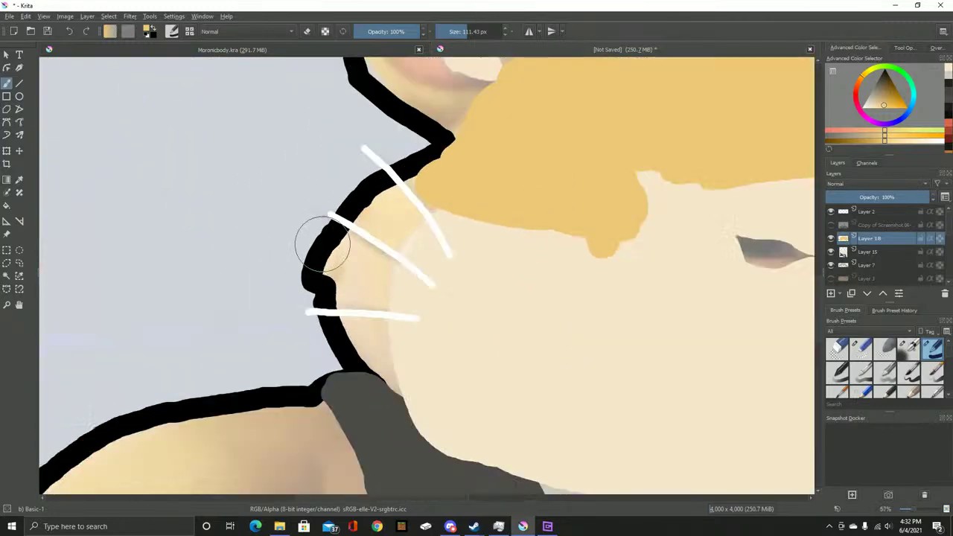
{"action": "mouse_move", "coordinate": [417, 207]}
{"action": "left_mouse_down"}
{"action": "mouse_move", "coordinate": [343, 270]}
{"action": "mouse_move", "coordinate": [426, 409]}
{"action": "mouse_move", "coordinate": [422, 344]}
{"action": "mouse_move", "coordinate": [396, 238]}
{"action": "mouse_move", "coordinate": [401, 261]}
{"action": "mouse_move", "coordinate": [440, 239]}
{"action": "mouse_move", "coordinate": [469, 251]}
{"action": "mouse_move", "coordinate": [486, 183]}
{"action": "mouse_move", "coordinate": [541, 188]}
{"action": "mouse_move", "coordinate": [542, 296]}
{"action": "mouse_move", "coordinate": [551, 229]}
{"action": "mouse_move", "coordinate": [592, 312]}
{"action": "mouse_move", "coordinate": [385, 154]}
{"action": "left_mouse_up"}
{"action": "key", "text": "minus"}
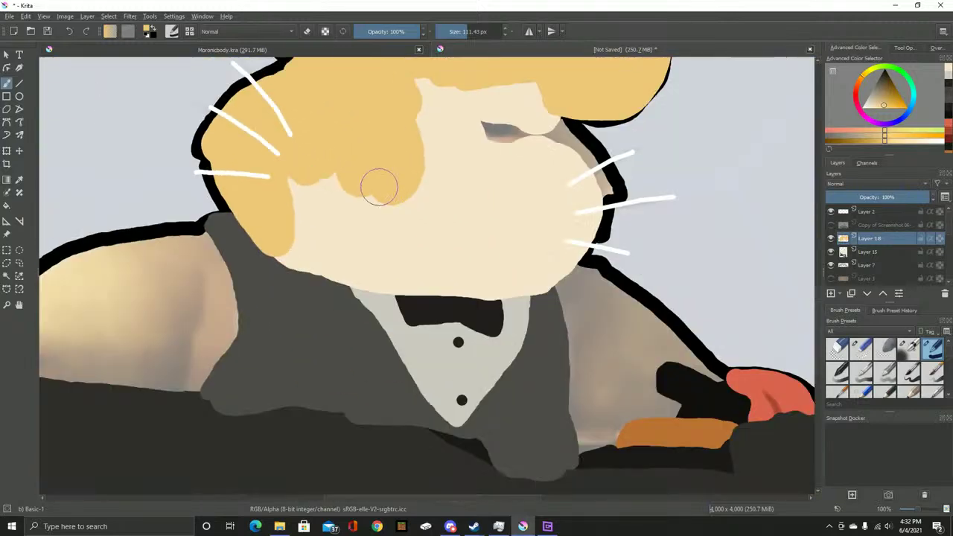
{"action": "mouse_move", "coordinate": [478, 95]}
{"action": "left_mouse_down"}
{"action": "mouse_move", "coordinate": [504, 162]}
{"action": "mouse_move", "coordinate": [501, 95]}
{"action": "mouse_move", "coordinate": [514, 151]}
{"action": "mouse_move", "coordinate": [525, 99]}
{"action": "mouse_move", "coordinate": [533, 165]}
{"action": "left_mouse_up"}
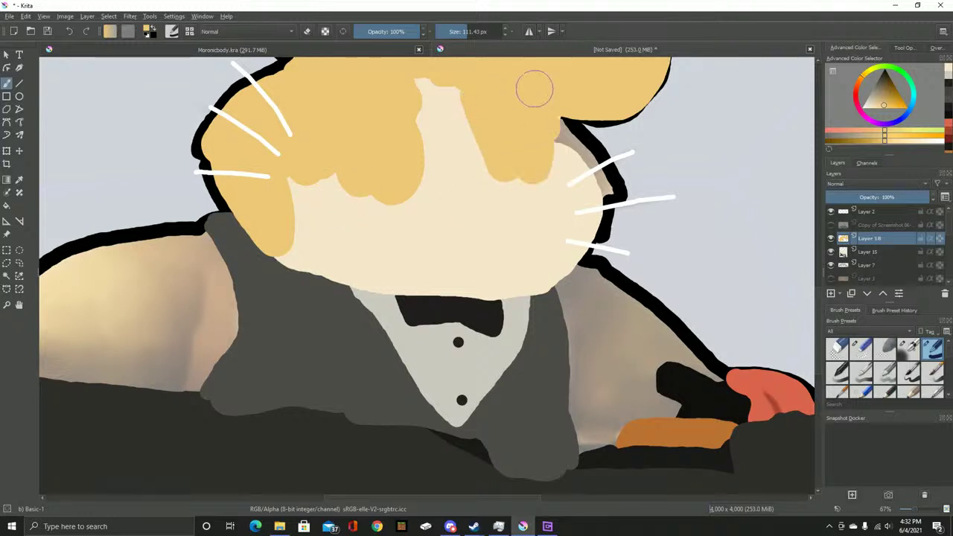
Cover the tan shadow beside the right cheek with yellow
{"action": "left_click_drag", "start_coordinate": [540, 131], "coordinate": [379, 149]}
{"action": "key", "text": "plus"}
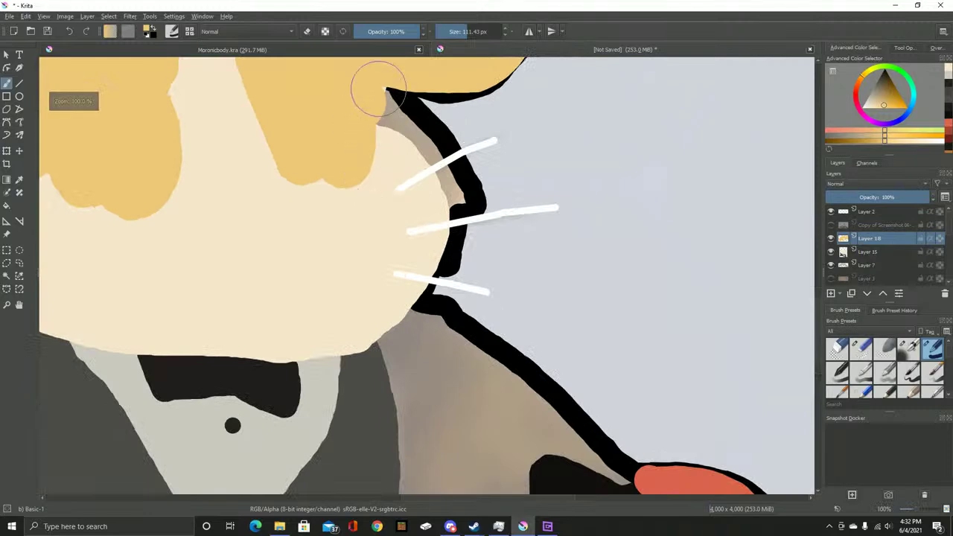
{"action": "mouse_move", "coordinate": [373, 104]}
{"action": "left_mouse_down"}
{"action": "mouse_move", "coordinate": [441, 192]}
{"action": "mouse_move", "coordinate": [748, 362]}
{"action": "left_mouse_up"}
{"action": "scroll", "coordinate": [749, 362], "scroll_direction": "down", "scroll_amount": 3}
{"action": "scroll", "coordinate": [382, 174], "scroll_direction": "up", "scroll_amount": 3}
{"action": "mouse_move", "coordinate": [424, 182]}
{"action": "left_mouse_down"}
{"action": "mouse_move", "coordinate": [468, 271]}
{"action": "mouse_move", "coordinate": [503, 221]}
{"action": "mouse_move", "coordinate": [498, 185]}
{"action": "mouse_move", "coordinate": [469, 141]}
{"action": "mouse_move", "coordinate": [427, 142]}
{"action": "mouse_move", "coordinate": [379, 161]}
{"action": "mouse_move", "coordinate": [337, 209]}
{"action": "mouse_move", "coordinate": [329, 251]}
{"action": "mouse_move", "coordinate": [340, 325]}
{"action": "mouse_move", "coordinate": [419, 382]}
{"action": "mouse_move", "coordinate": [453, 340]}
{"action": "mouse_move", "coordinate": [486, 249]}
{"action": "mouse_move", "coordinate": [440, 185]}
{"action": "mouse_move", "coordinate": [368, 283]}
{"action": "mouse_move", "coordinate": [440, 300]}
{"action": "mouse_move", "coordinate": [399, 260]}
{"action": "left_mouse_up"}
{"action": "scroll", "coordinate": [426, 277], "scroll_direction": "down", "scroll_amount": 5}
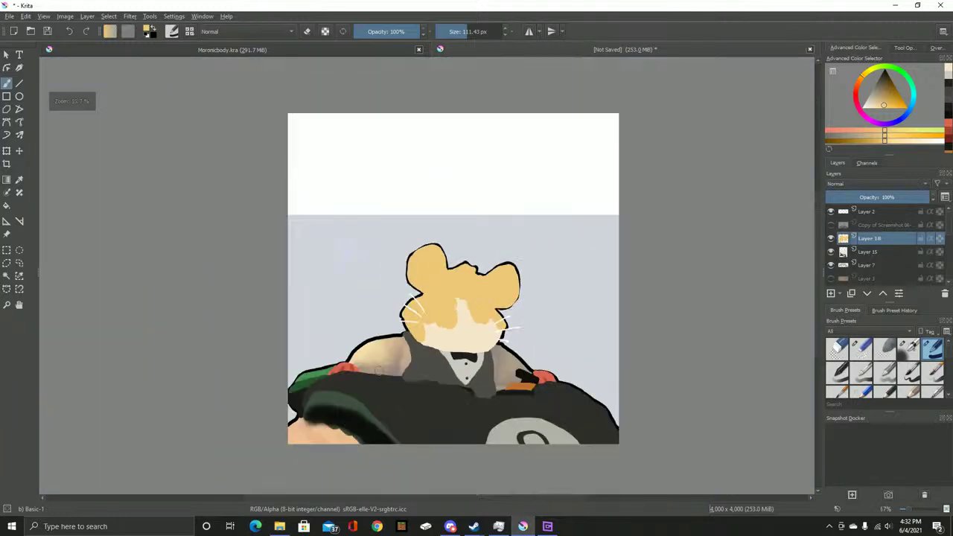
{"action": "scroll", "coordinate": [350, 370], "scroll_direction": "up", "scroll_amount": 5}
{"action": "scroll", "coordinate": [353, 246], "scroll_direction": "up", "scroll_amount": 2}
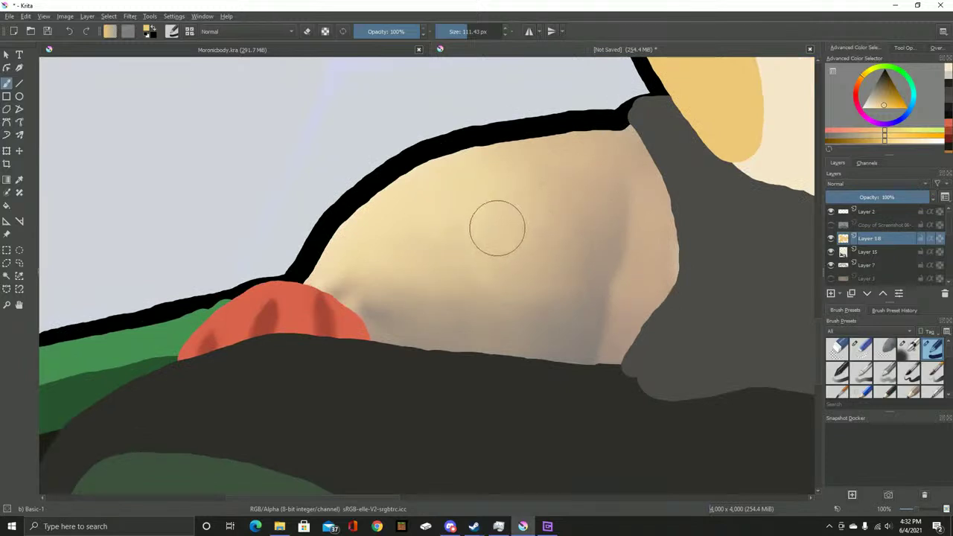
Paint yellow over the shoulders and up the arm along the outline
{"action": "mouse_move", "coordinate": [634, 140]}
{"action": "left_mouse_down"}
{"action": "mouse_move", "coordinate": [480, 164]}
{"action": "mouse_move", "coordinate": [398, 196]}
{"action": "mouse_move", "coordinate": [344, 245]}
{"action": "mouse_move", "coordinate": [318, 287]}
{"action": "mouse_move", "coordinate": [385, 335]}
{"action": "mouse_move", "coordinate": [605, 354]}
{"action": "mouse_move", "coordinate": [666, 260]}
{"action": "mouse_move", "coordinate": [668, 216]}
{"action": "mouse_move", "coordinate": [631, 161]}
{"action": "mouse_move", "coordinate": [613, 307]}
{"action": "mouse_move", "coordinate": [600, 297]}
{"action": "mouse_move", "coordinate": [590, 166]}
{"action": "mouse_move", "coordinate": [588, 272]}
{"action": "mouse_move", "coordinate": [563, 329]}
{"action": "mouse_move", "coordinate": [549, 184]}
{"action": "mouse_move", "coordinate": [542, 282]}
{"action": "mouse_move", "coordinate": [524, 234]}
{"action": "mouse_move", "coordinate": [503, 285]}
{"action": "mouse_move", "coordinate": [487, 203]}
{"action": "mouse_move", "coordinate": [440, 233]}
{"action": "mouse_move", "coordinate": [396, 301]}
{"action": "left_mouse_up"}
{"action": "scroll", "coordinate": [439, 248], "scroll_direction": "down", "scroll_amount": 5}
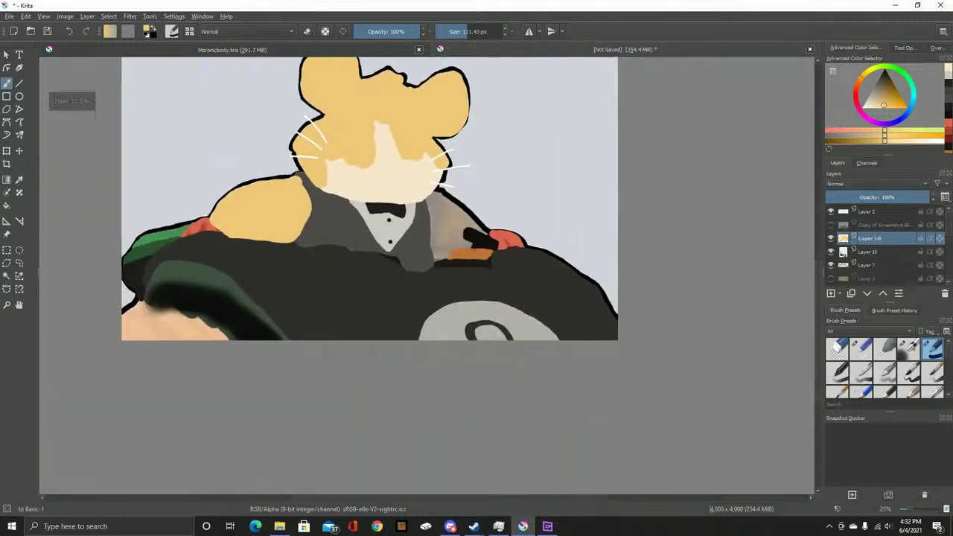
{"action": "scroll", "coordinate": [450, 287], "scroll_direction": "up", "scroll_amount": 6}
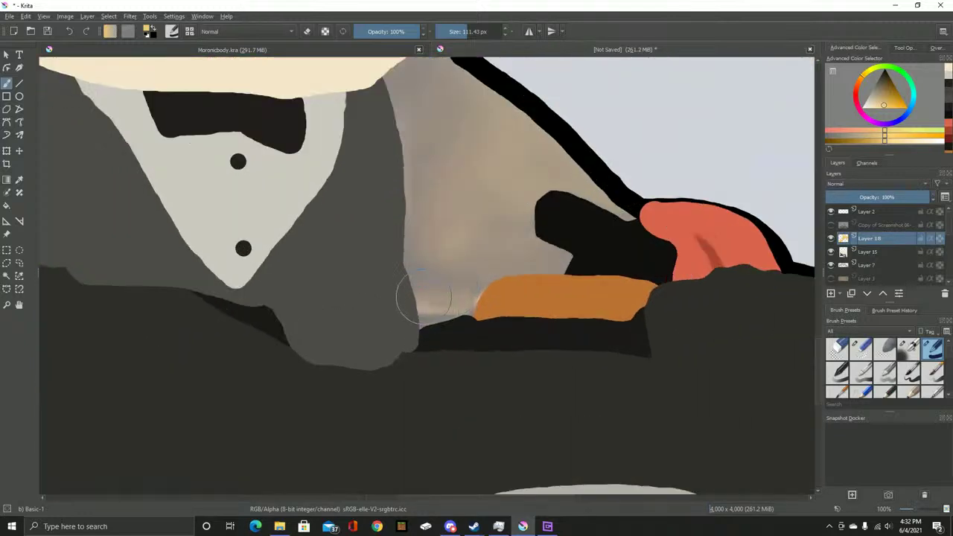
{"action": "left_click_drag", "start_coordinate": [421, 308], "coordinate": [480, 293]}
{"action": "mouse_move", "coordinate": [406, 245]}
{"action": "left_mouse_down"}
{"action": "mouse_move", "coordinate": [393, 76]}
{"action": "mouse_move", "coordinate": [402, 188]}
{"action": "mouse_move", "coordinate": [474, 251]}
{"action": "mouse_move", "coordinate": [441, 210]}
{"action": "mouse_move", "coordinate": [568, 332]}
{"action": "mouse_move", "coordinate": [534, 357]}
{"action": "mouse_move", "coordinate": [456, 372]}
{"action": "mouse_move", "coordinate": [461, 379]}
{"action": "mouse_move", "coordinate": [412, 370]}
{"action": "mouse_move", "coordinate": [388, 213]}
{"action": "mouse_move", "coordinate": [521, 308]}
{"action": "left_mouse_up"}
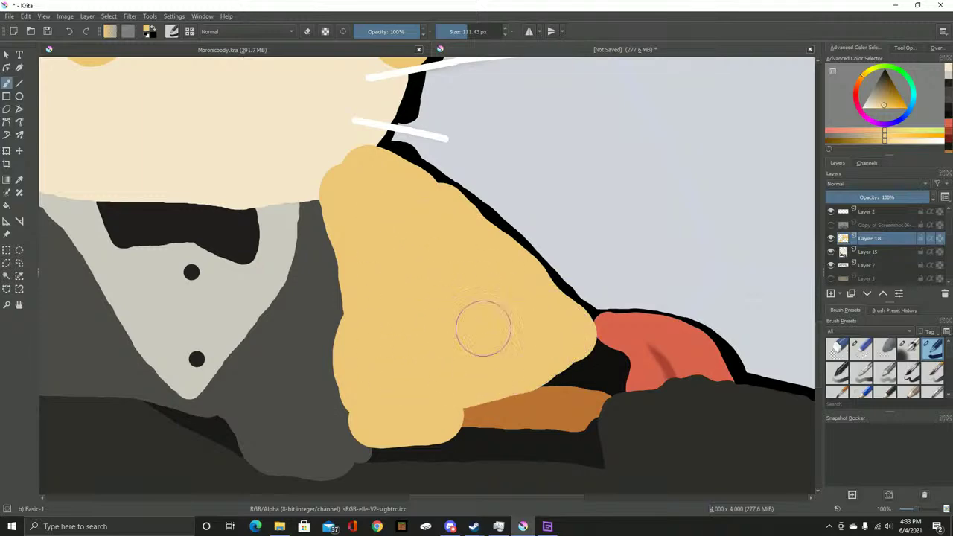
Move Layer 18 below Layer 15 so the cream muzzle shows
{"action": "scroll", "coordinate": [521, 308], "scroll_direction": "down", "scroll_amount": 5}
{"action": "scroll", "coordinate": [414, 213], "scroll_direction": "up", "scroll_amount": 4}
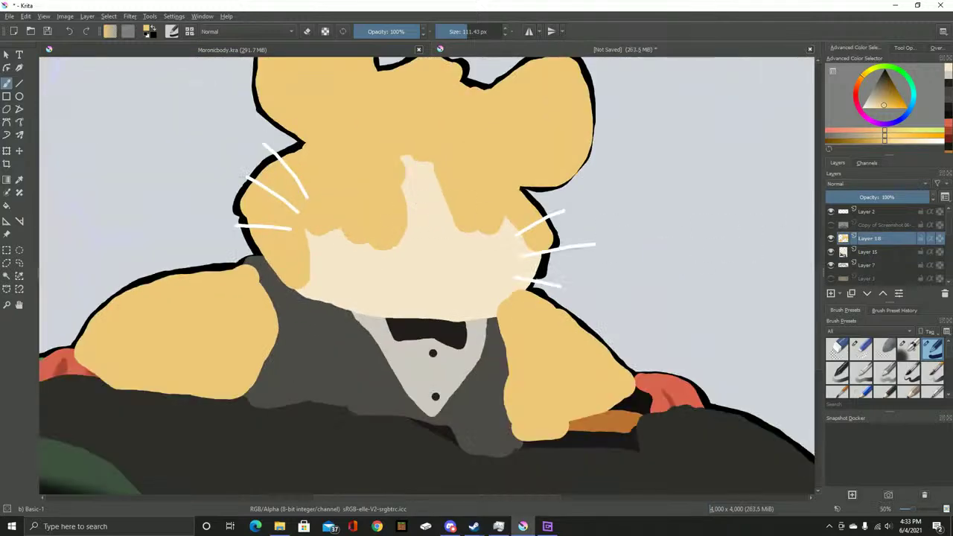
{"action": "key", "text": "ctrl+bracketleft"}
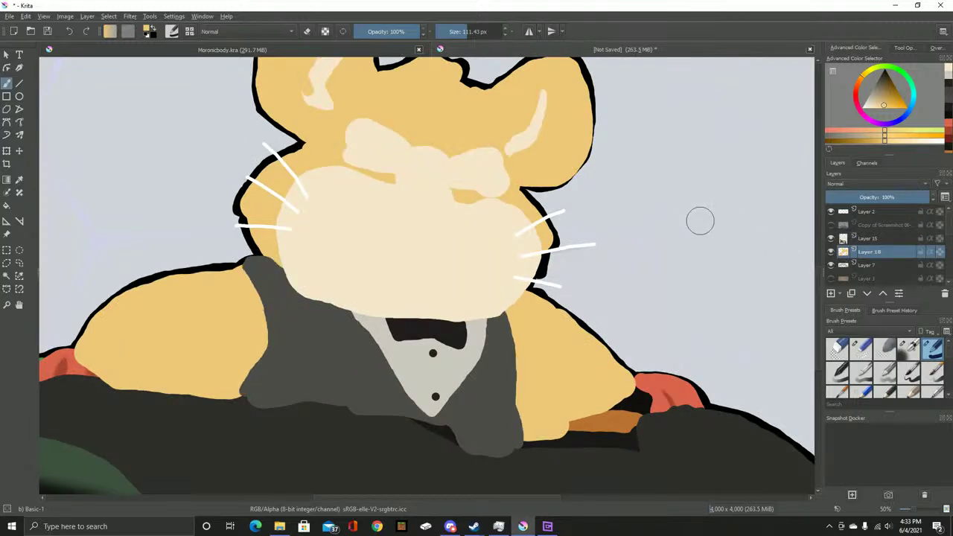
Select Layer 15 and try an eraser stroke along the cream patch edge, then undo it
{"action": "scroll", "coordinate": [457, 144], "scroll_direction": "up", "scroll_amount": 2}
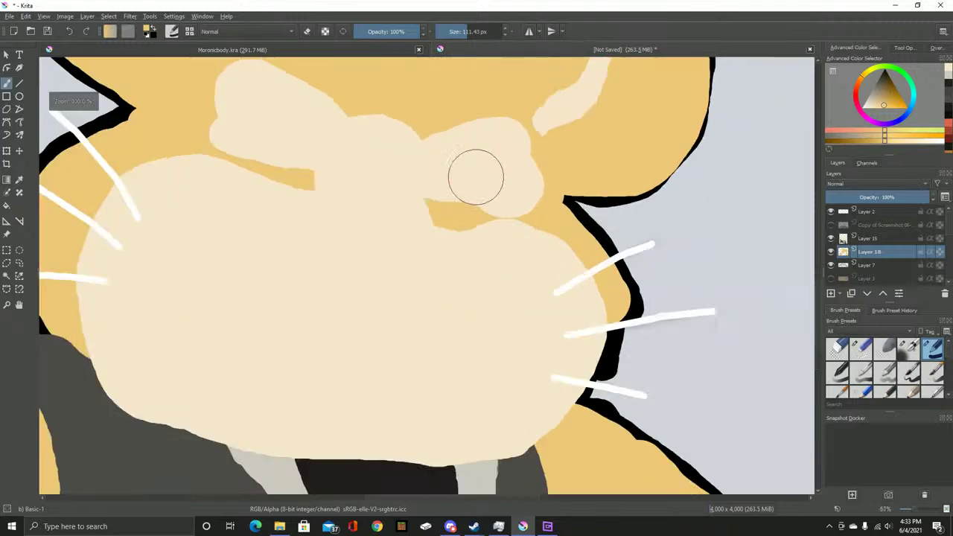
{"action": "scroll", "coordinate": [474, 177], "scroll_direction": "down", "scroll_amount": 4}
{"action": "scroll", "coordinate": [428, 104], "scroll_direction": "up", "scroll_amount": 4}
{"action": "scroll", "coordinate": [457, 149], "scroll_direction": "up", "scroll_amount": 4}
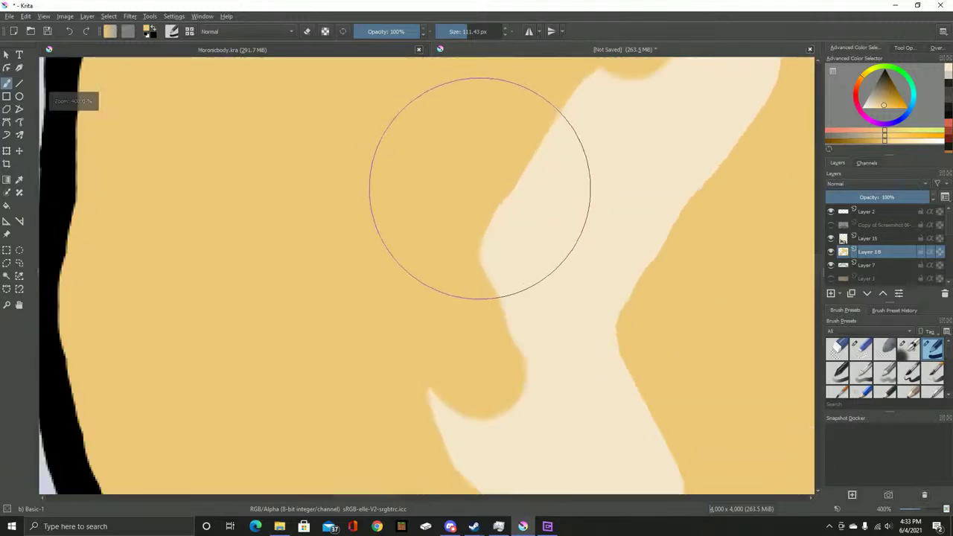
{"action": "scroll", "coordinate": [476, 187], "scroll_direction": "down", "scroll_amount": 3}
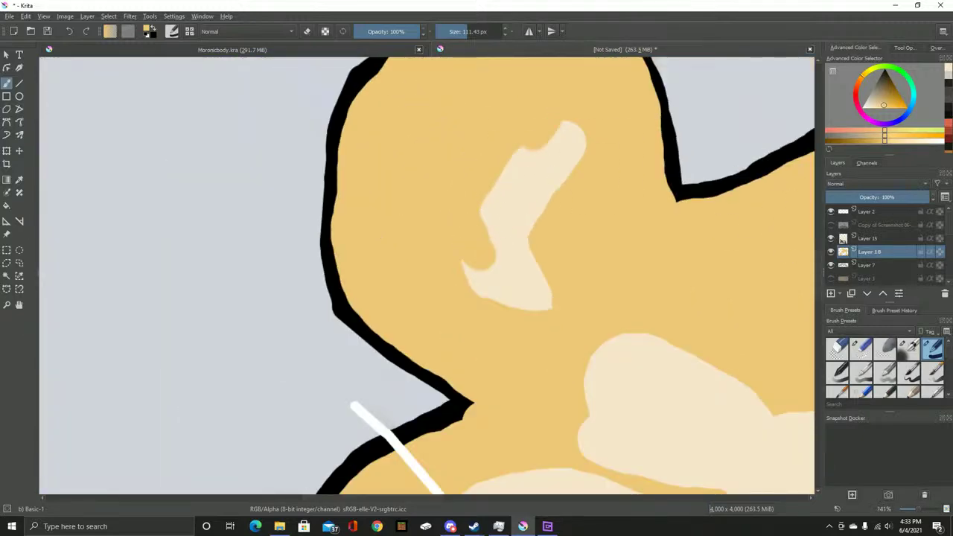
{"action": "left_click", "coordinate": [868, 238]}
{"action": "left_click", "coordinate": [837, 347]}
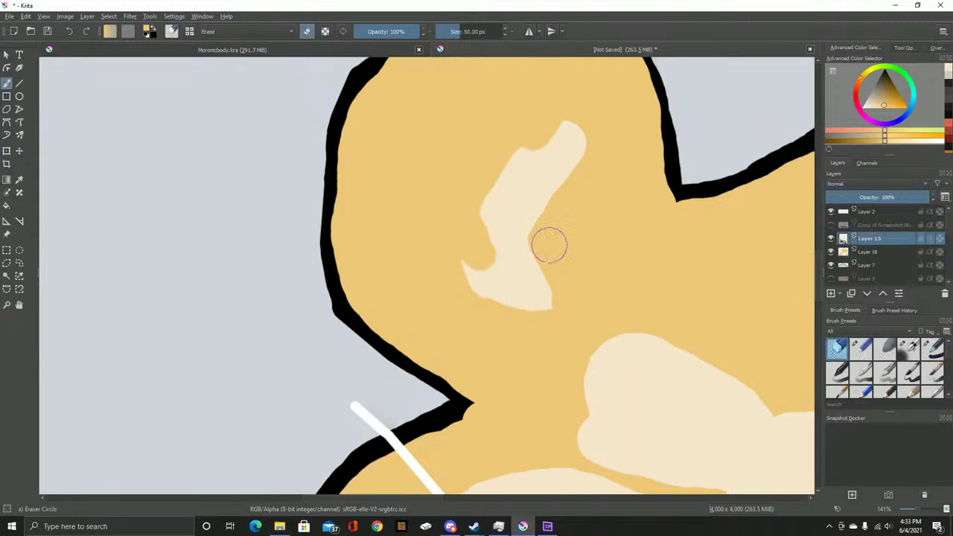
{"action": "scroll", "coordinate": [465, 224], "scroll_direction": "up", "scroll_amount": 3}
{"action": "mouse_move", "coordinate": [484, 283]}
{"action": "left_mouse_down"}
{"action": "mouse_move", "coordinate": [508, 113]}
{"action": "mouse_move", "coordinate": [490, 197]}
{"action": "mouse_move", "coordinate": [521, 95]}
{"action": "left_mouse_up"}
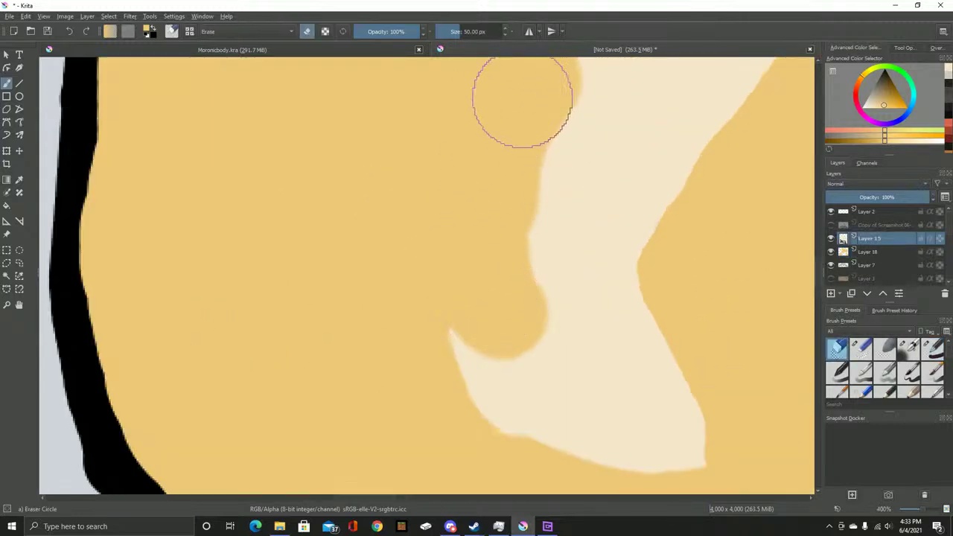
{"action": "scroll", "coordinate": [521, 95], "scroll_direction": "down", "scroll_amount": 6}
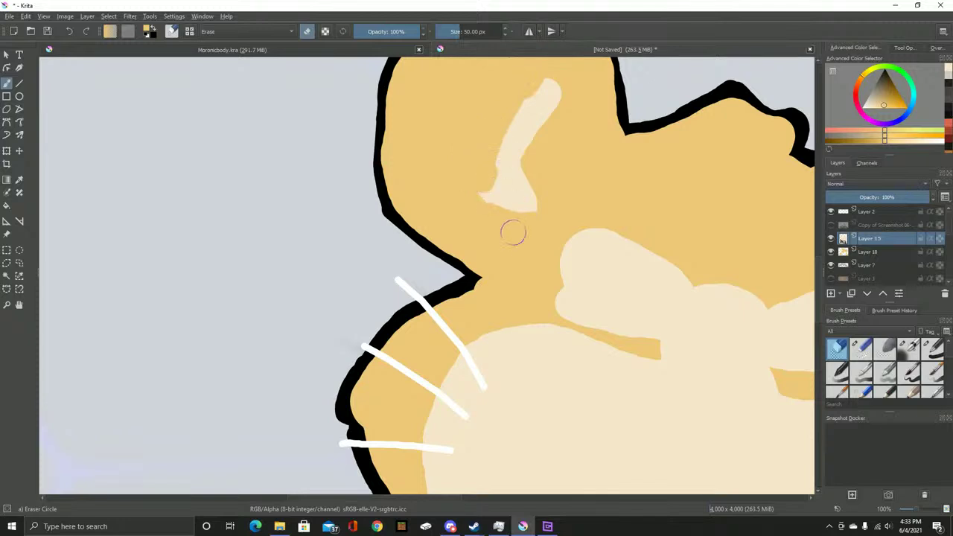
{"action": "key", "text": "ctrl+z"}
{"action": "key", "text": "ctrl+z"}
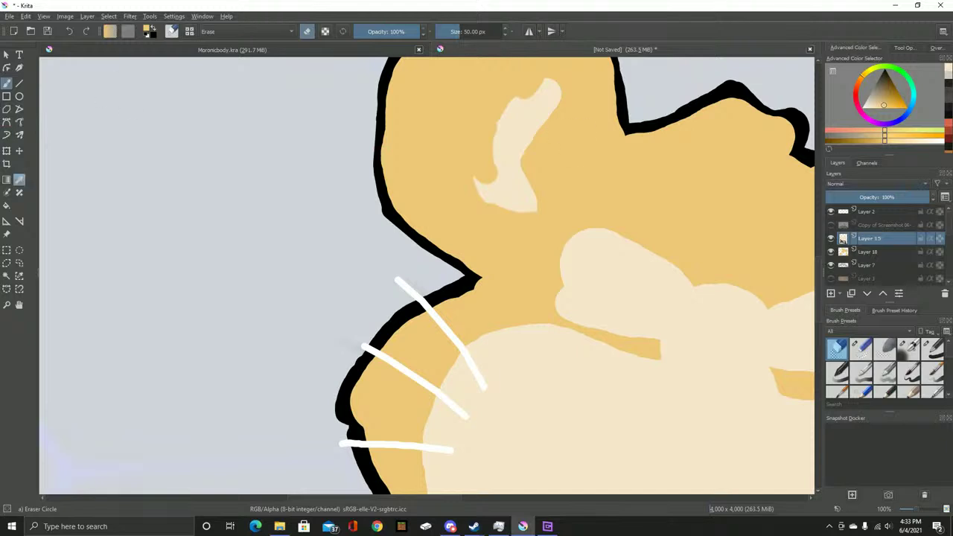
Try several eraser trims and notches on the cream patch, undoing each one
{"action": "left_click", "coordinate": [20, 180]}
{"action": "key", "text": "b"}
{"action": "scroll", "coordinate": [503, 181], "scroll_direction": "up", "scroll_amount": 3}
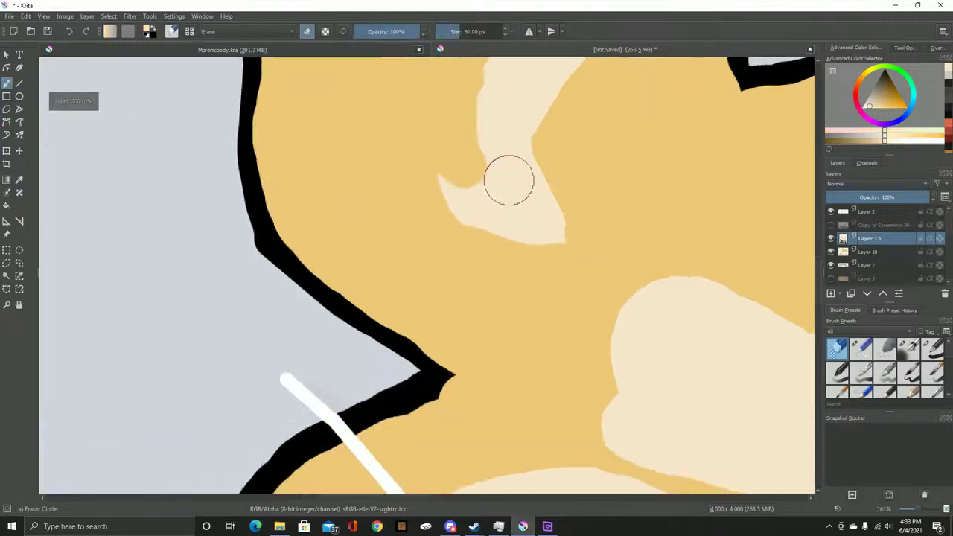
{"action": "left_click_drag", "start_coordinate": [472, 105], "coordinate": [479, 128]}
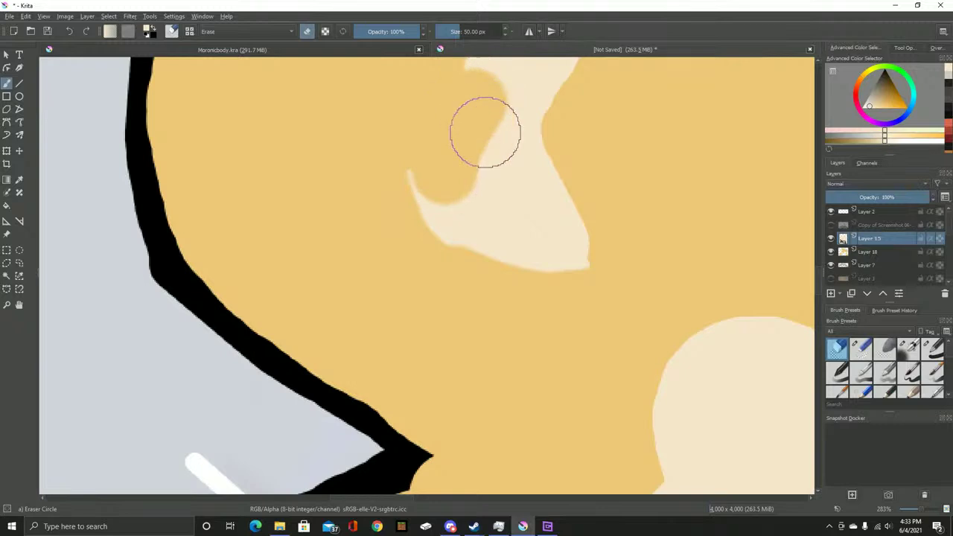
{"action": "key", "text": "ctrl+z"}
{"action": "left_click", "coordinate": [19, 179]}
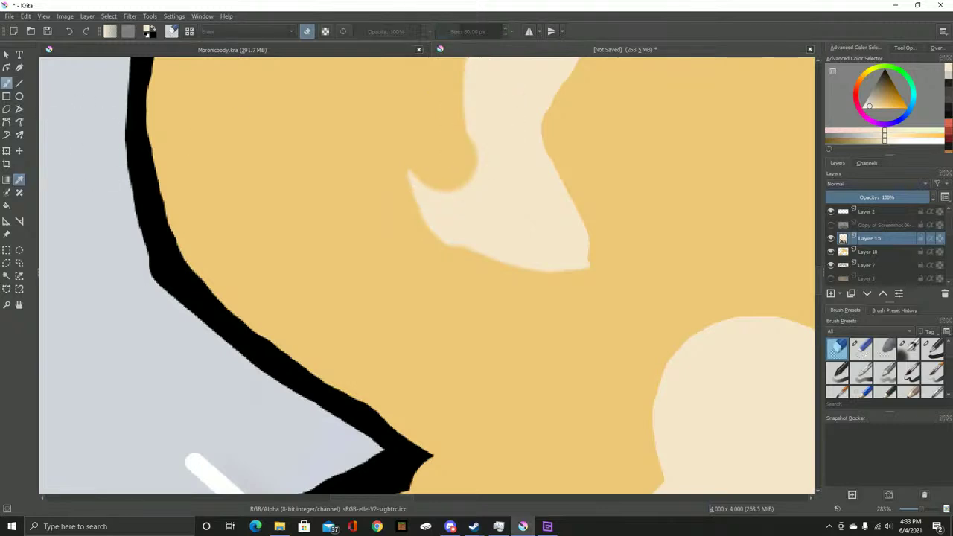
{"action": "key", "text": "b"}
{"action": "left_click_drag", "start_coordinate": [468, 181], "coordinate": [438, 164]}
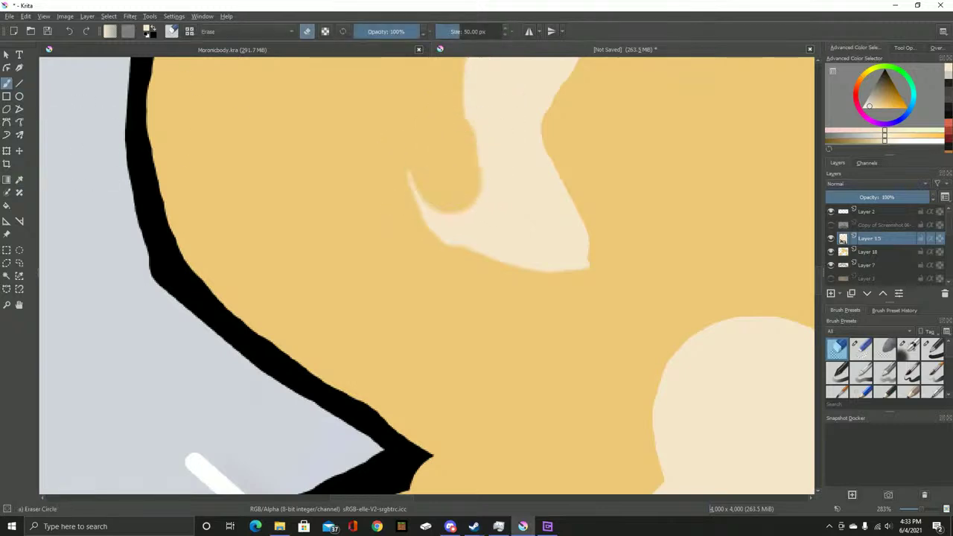
{"action": "key", "text": "ctrl+z"}
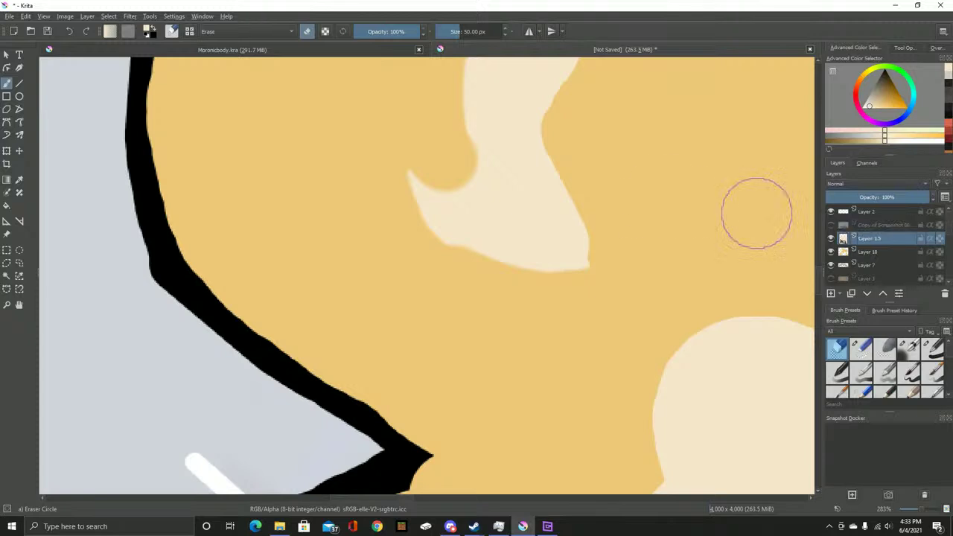
{"action": "left_click_drag", "start_coordinate": [471, 152], "coordinate": [494, 230]}
{"action": "key", "text": "ctrl+z"}
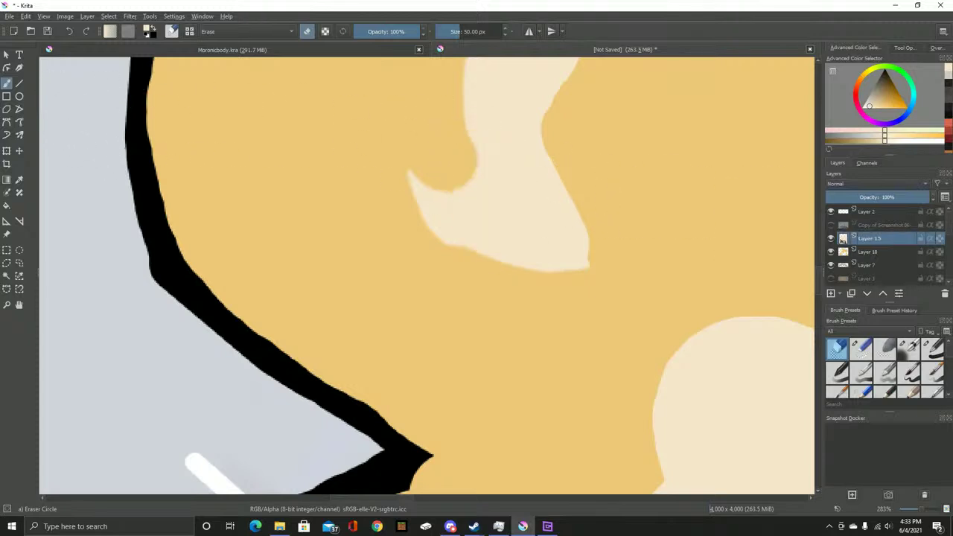
Erase most of the cream patch, then undo to restore it
{"action": "key", "text": "p"}
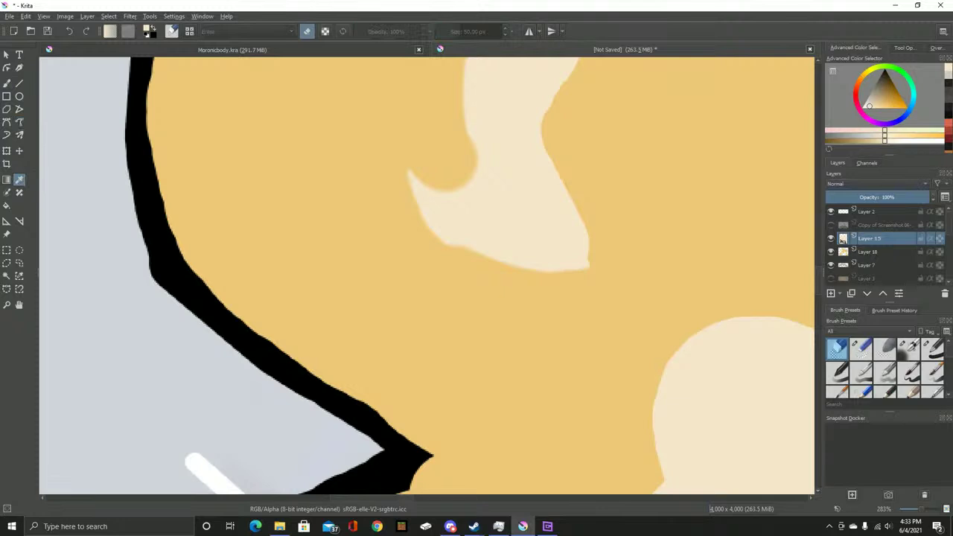
{"action": "key", "text": "b"}
{"action": "mouse_move", "coordinate": [425, 127]}
{"action": "left_mouse_down"}
{"action": "mouse_move", "coordinate": [468, 183]}
{"action": "mouse_move", "coordinate": [476, 170]}
{"action": "mouse_move", "coordinate": [514, 223]}
{"action": "left_mouse_up"}
{"action": "left_click", "coordinate": [866, 97]}
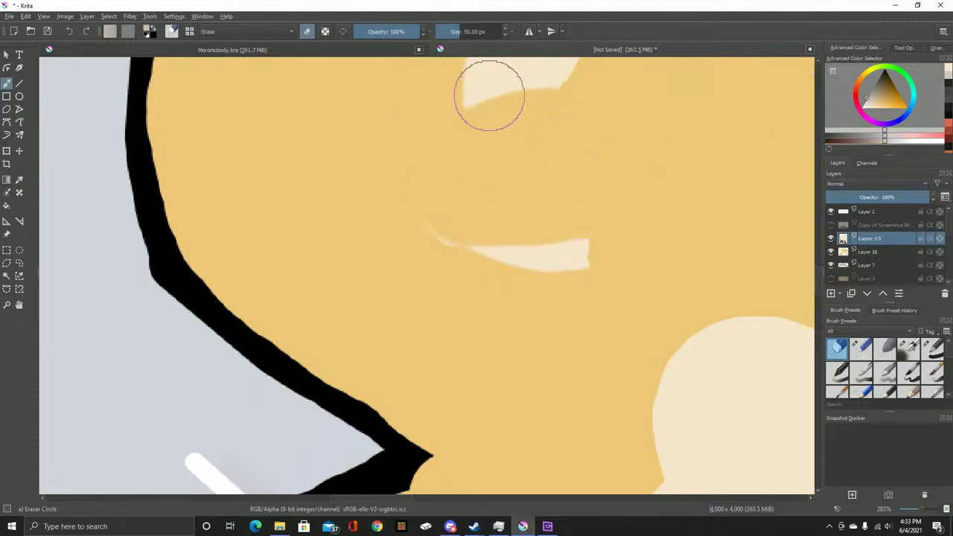
{"action": "key", "text": "ctrl+z"}
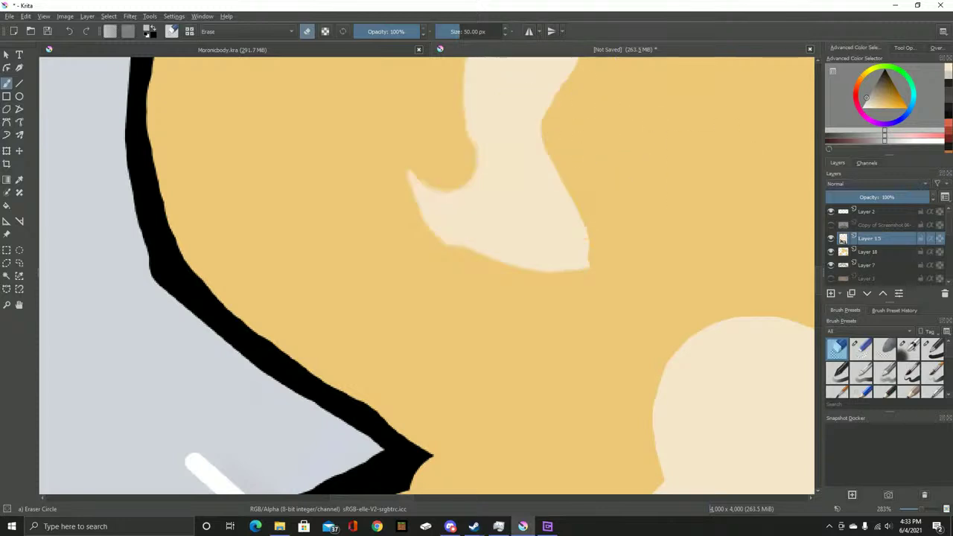
Switch to normal painting at about 25 px and reshape the patch's lower-left edge in cream
{"action": "key", "text": "slash"}
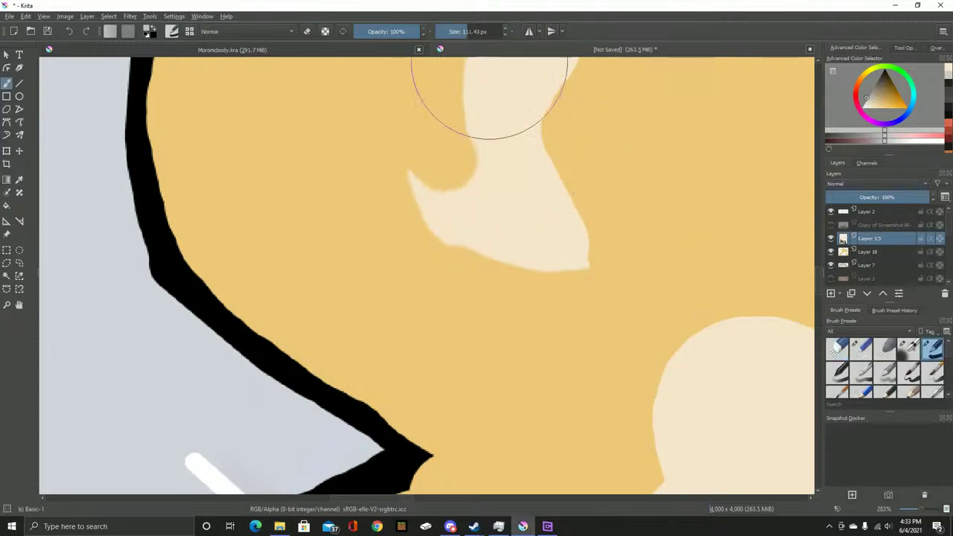
{"action": "key", "text": "bracketleft"}
{"action": "key", "text": "bracketleft"}
{"action": "key", "text": "bracketleft"}
{"action": "key", "text": "bracketleft"}
{"action": "key", "text": "bracketleft"}
{"action": "left_click_drag", "start_coordinate": [424, 173], "coordinate": [463, 97]}
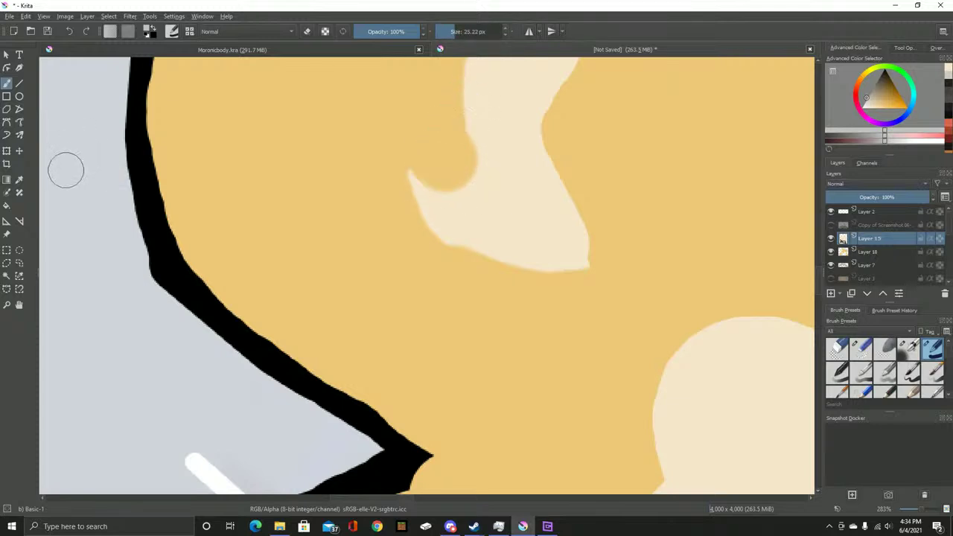
{"action": "key", "text": "p"}
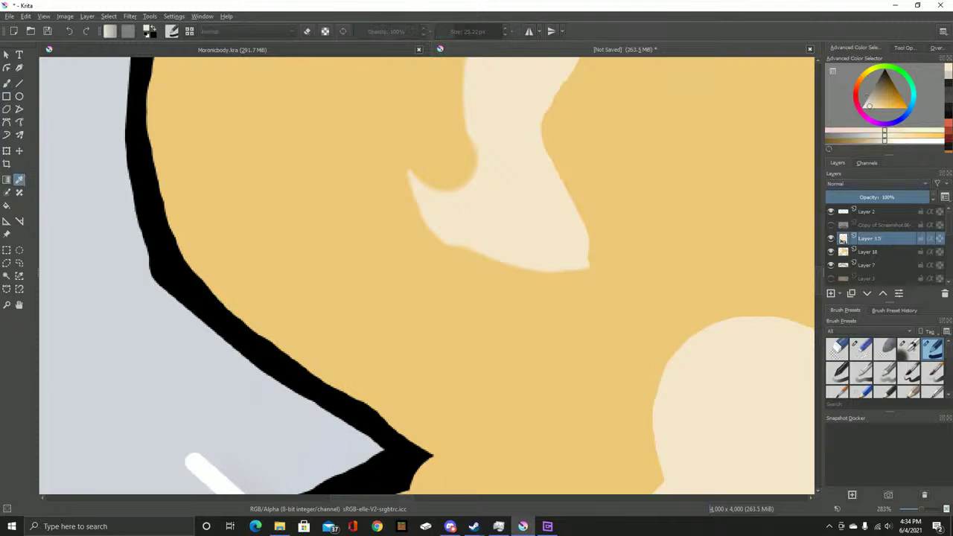
{"action": "key", "text": "b"}
Paint cream over the orange spots along the patch's left and upper edges
{"action": "mouse_move", "coordinate": [440, 186]}
{"action": "left_mouse_down"}
{"action": "mouse_move", "coordinate": [424, 170]}
{"action": "mouse_move", "coordinate": [482, 81]}
{"action": "left_mouse_up"}
{"action": "left_click_drag", "start_coordinate": [450, 183], "coordinate": [457, 193]}
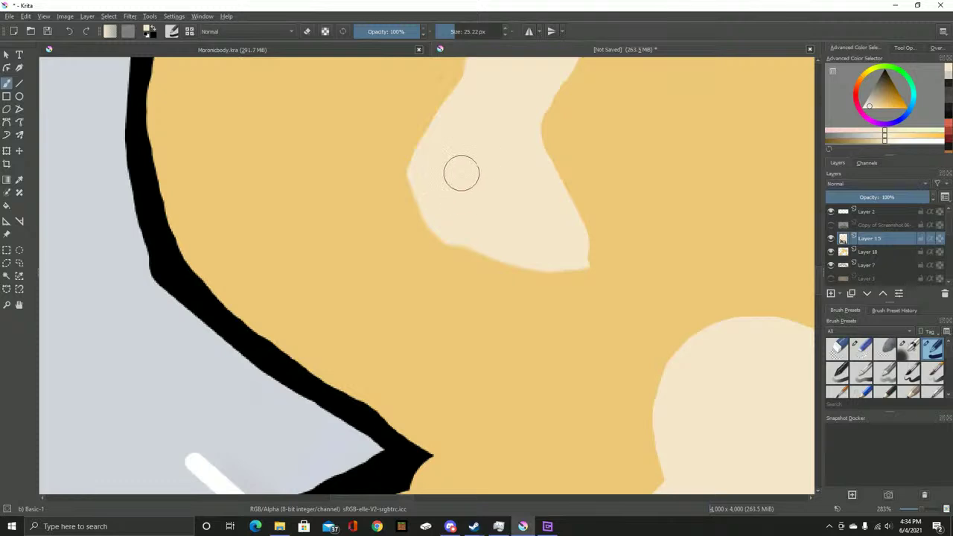
{"action": "mouse_move", "coordinate": [461, 127]}
{"action": "left_mouse_down"}
{"action": "mouse_move", "coordinate": [381, 344]}
{"action": "mouse_move", "coordinate": [401, 299]}
{"action": "mouse_move", "coordinate": [402, 257]}
{"action": "mouse_move", "coordinate": [380, 338]}
{"action": "mouse_move", "coordinate": [399, 266]}
{"action": "mouse_move", "coordinate": [414, 300]}
{"action": "left_mouse_up"}
{"action": "left_click_drag", "start_coordinate": [448, 186], "coordinate": [529, 132]}
{"action": "scroll", "coordinate": [504, 186], "scroll_direction": "down", "scroll_amount": 4}
{"action": "scroll", "coordinate": [570, 238], "scroll_direction": "up", "scroll_amount": 3}
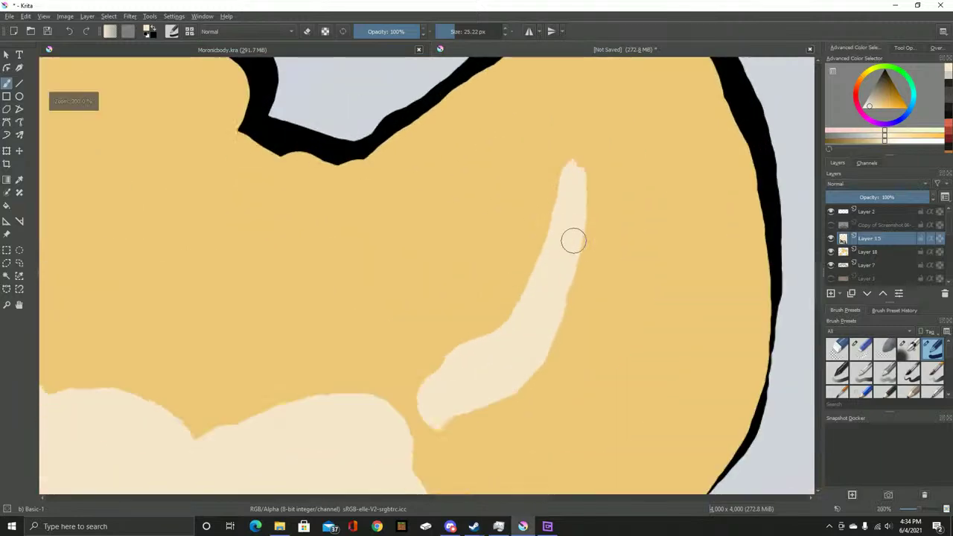
Widen the cream stroke inside the right ear
{"action": "left_click_drag", "start_coordinate": [570, 238], "coordinate": [444, 195]}
{"action": "mouse_move", "coordinate": [450, 97]}
{"action": "left_mouse_down"}
{"action": "mouse_move", "coordinate": [456, 164]}
{"action": "mouse_move", "coordinate": [433, 243]}
{"action": "mouse_move", "coordinate": [404, 296]}
{"action": "mouse_move", "coordinate": [318, 347]}
{"action": "left_mouse_up"}
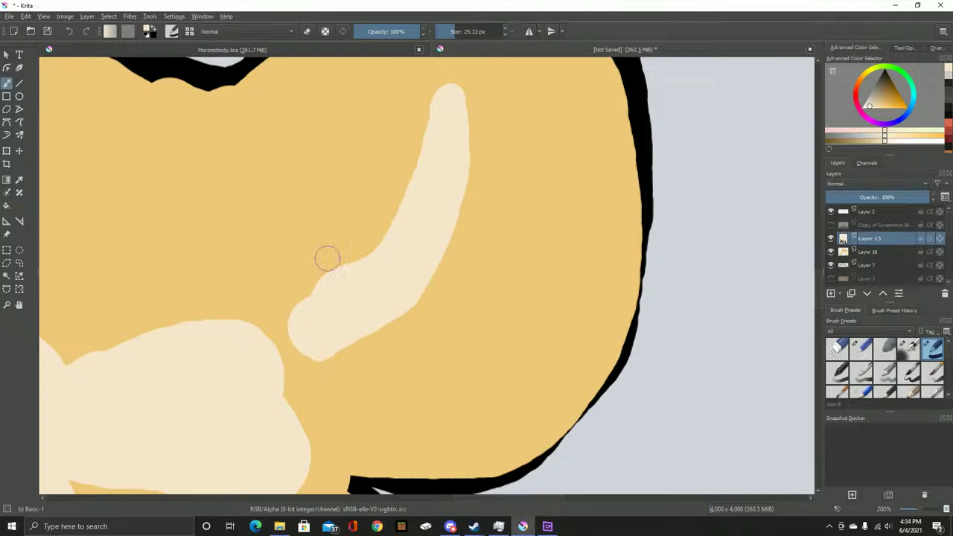
{"action": "scroll", "coordinate": [325, 301], "scroll_direction": "down", "scroll_amount": 3}
{"action": "scroll", "coordinate": [444, 170], "scroll_direction": "down", "scroll_amount": 2}
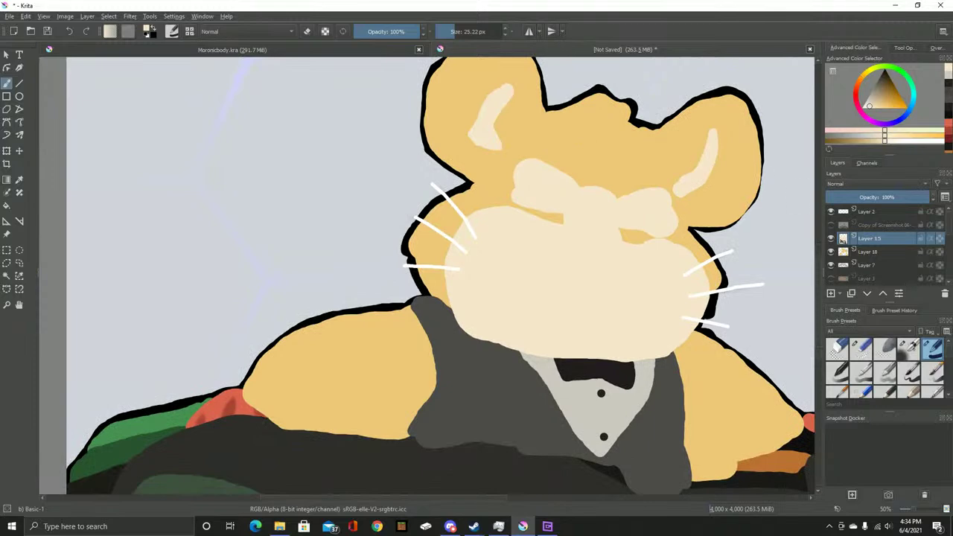
Show the reference photo, set the colour to black, and enlarge the brush for the eyes
{"action": "left_click", "coordinate": [830, 224]}
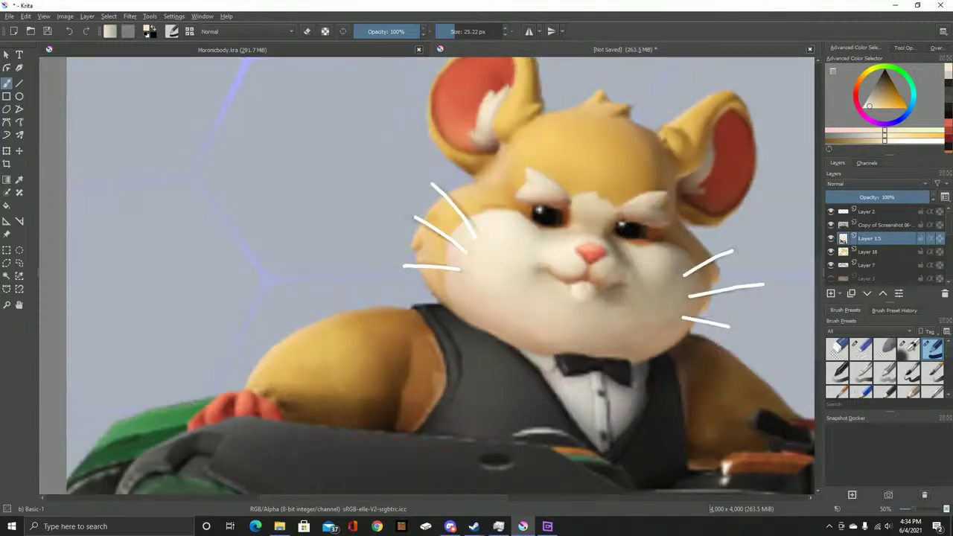
{"action": "key", "text": "d"}
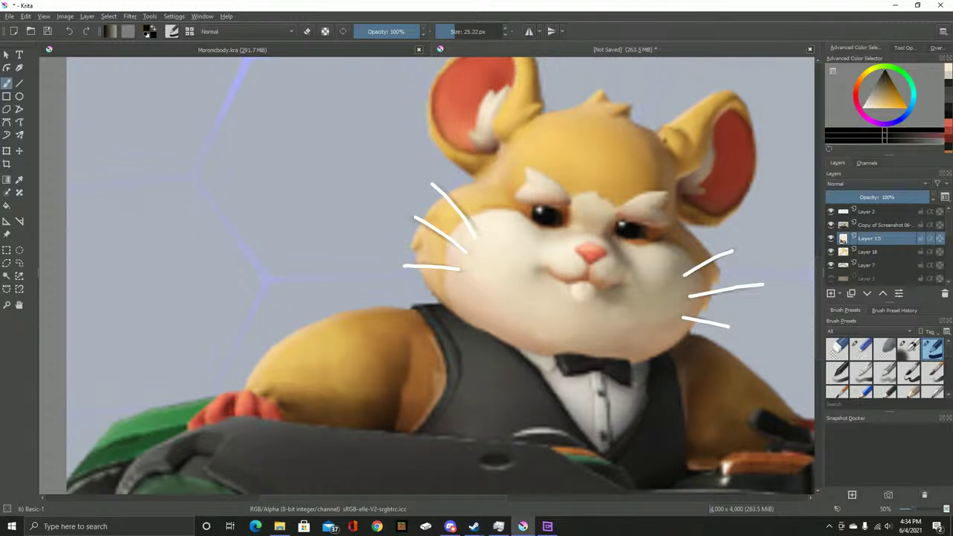
{"action": "mouse_move", "coordinate": [517, 122]}
{"action": "left_mouse_down"}
{"action": "mouse_move", "coordinate": [602, 124]}
{"action": "mouse_move", "coordinate": [496, 121]}
{"action": "left_mouse_up"}
Toggle the Copy of Screenshot reference layer repeatedly to compare the eye placement
{"action": "left_click", "coordinate": [831, 224]}
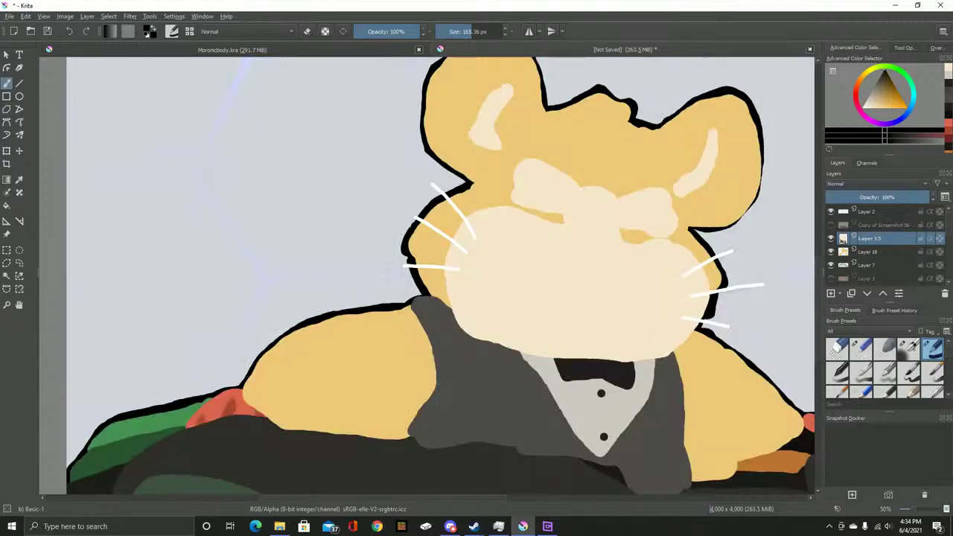
{"action": "left_click", "coordinate": [831, 224]}
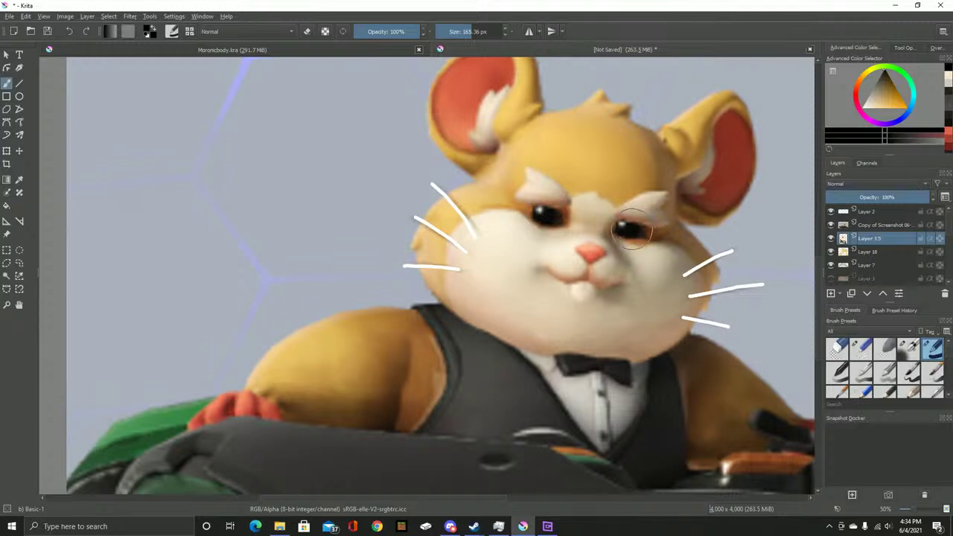
{"action": "left_click", "coordinate": [831, 224]}
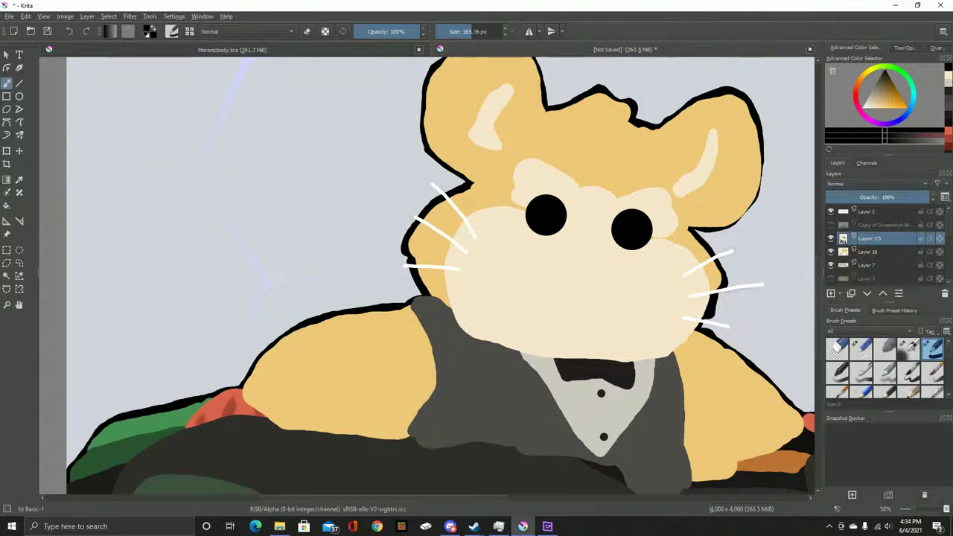
{"action": "left_click", "coordinate": [831, 224]}
{"action": "left_click", "coordinate": [831, 224]}
{"action": "left_click", "coordinate": [830, 224]}
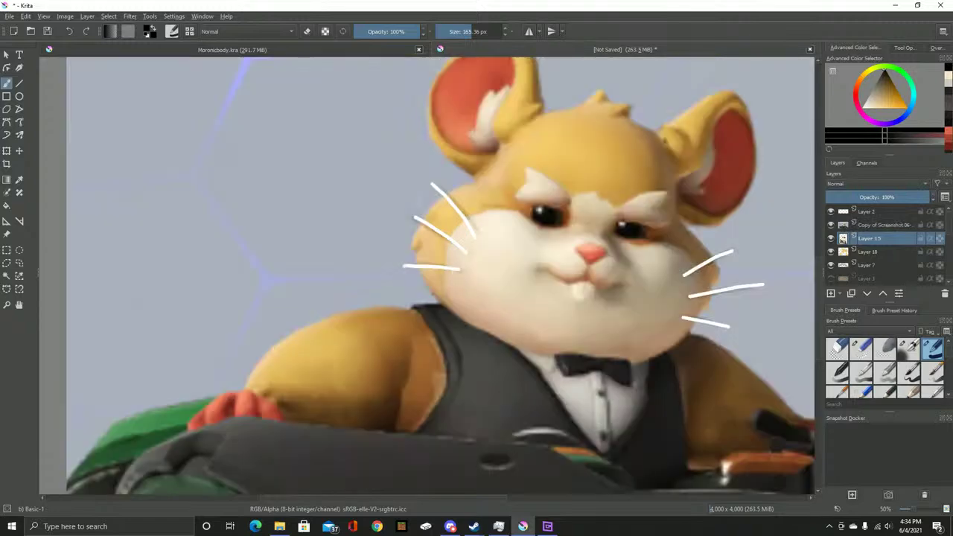
{"action": "left_click", "coordinate": [831, 224]}
{"action": "scroll", "coordinate": [483, 254], "scroll_direction": "down", "scroll_amount": 4}
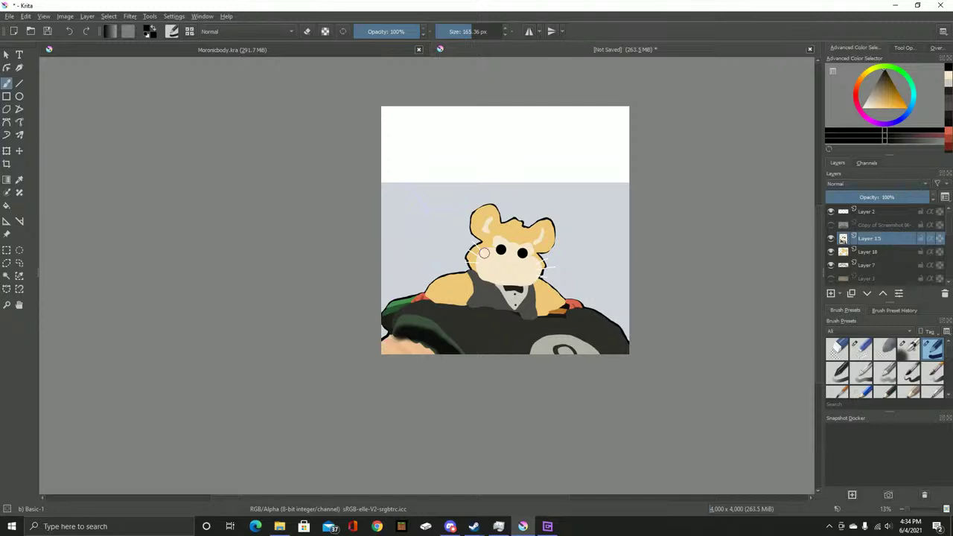
{"action": "scroll", "coordinate": [446, 308], "scroll_direction": "up", "scroll_amount": 6}
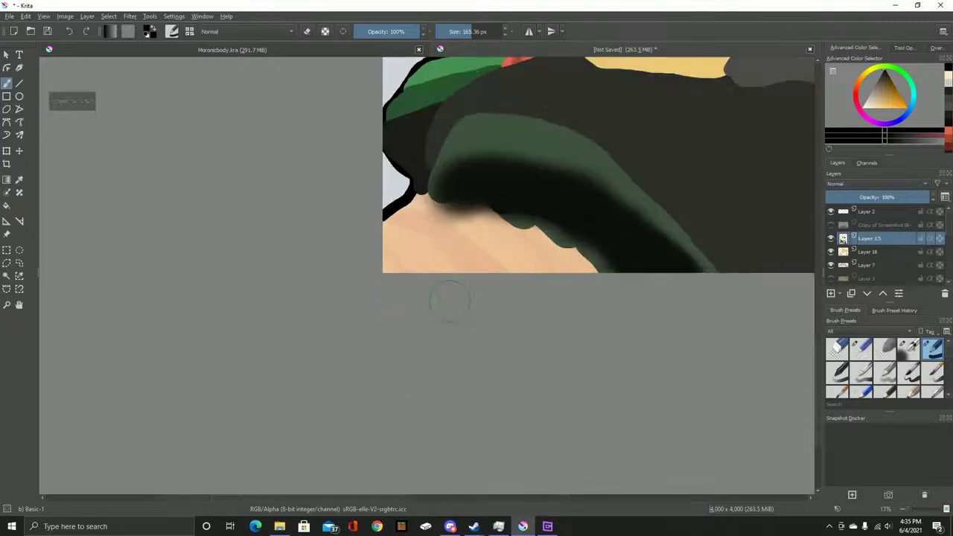
{"action": "scroll", "coordinate": [617, 279], "scroll_direction": "down", "scroll_amount": 3}
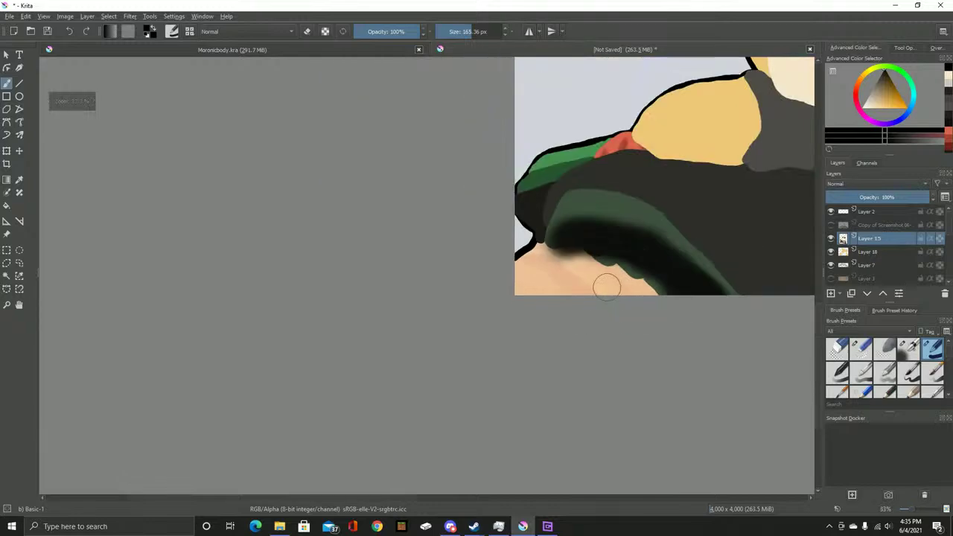
{"action": "scroll", "coordinate": [640, 276], "scroll_direction": "up", "scroll_amount": 3}
Paint a thick black stroke across the lower area, then undo it
{"action": "mouse_move", "coordinate": [750, 289]}
{"action": "left_mouse_down"}
{"action": "mouse_move", "coordinate": [602, 276]}
{"action": "mouse_move", "coordinate": [628, 266]}
{"action": "mouse_move", "coordinate": [491, 248]}
{"action": "left_mouse_up"}
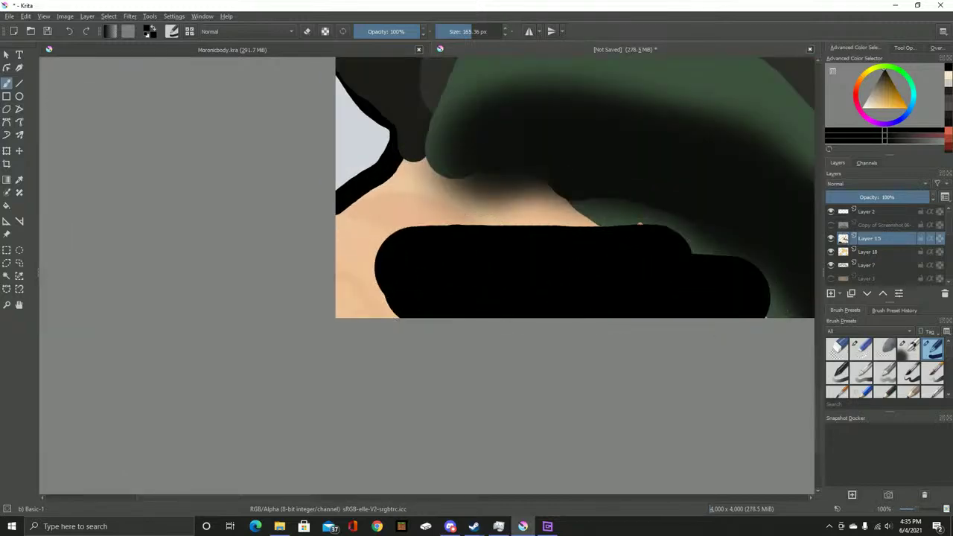
{"action": "key", "text": "ctrl+z"}
{"action": "scroll", "coordinate": [493, 238], "scroll_direction": "down", "scroll_amount": 4}
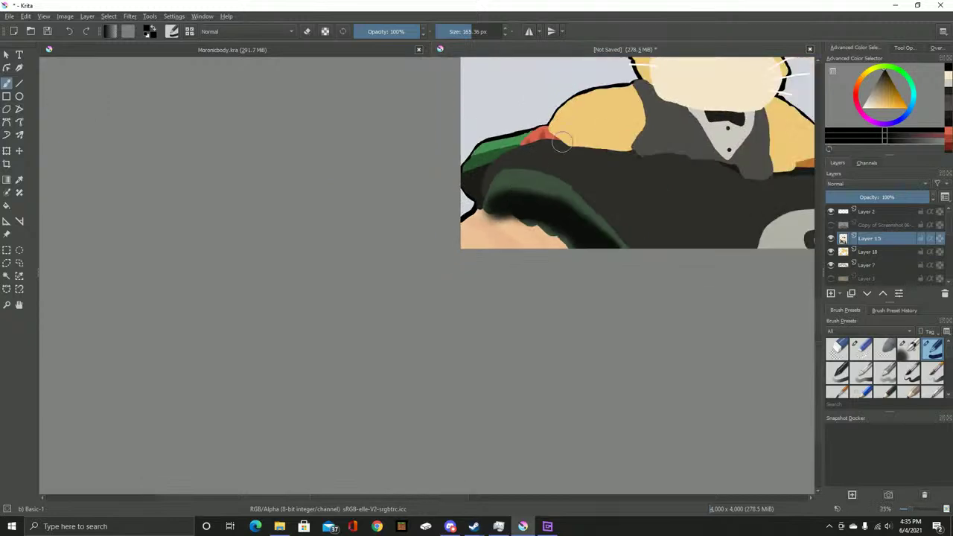
{"action": "scroll", "coordinate": [878, 246], "scroll_direction": "down", "scroll_amount": 3}
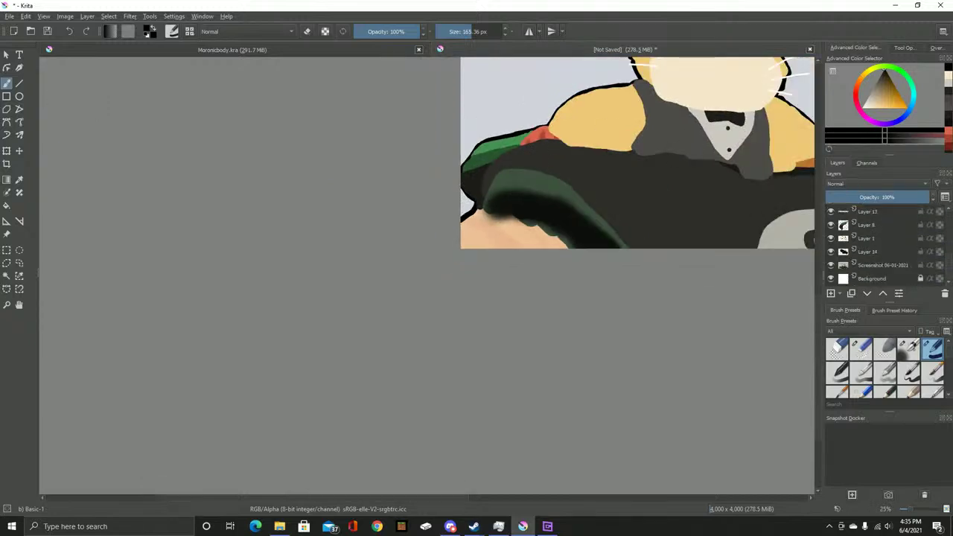
{"action": "scroll", "coordinate": [878, 245], "scroll_direction": "up", "scroll_amount": 2}
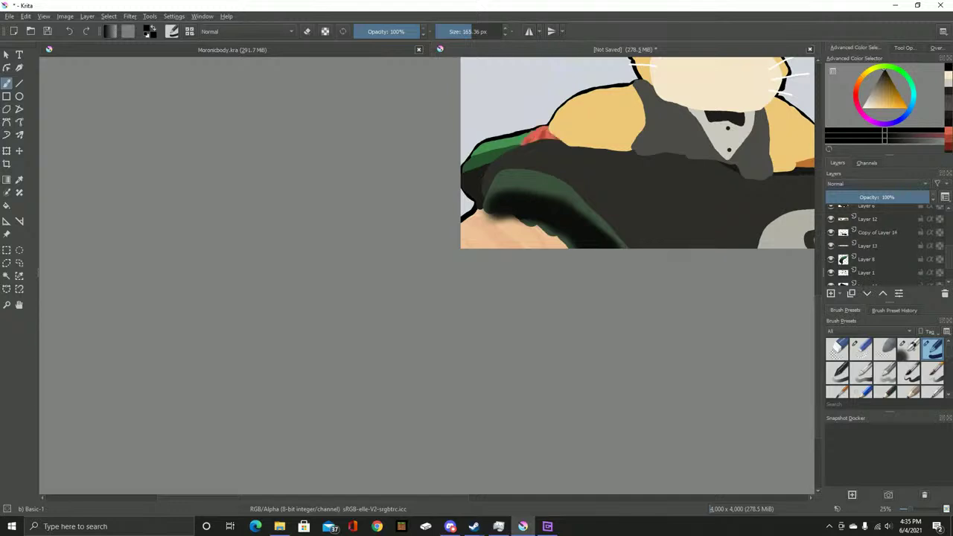
Hide Layer 13, Layer 18 and Layer 7 to inspect the painting
{"action": "scroll", "coordinate": [878, 246], "scroll_direction": "up", "scroll_amount": 2}
{"action": "scroll", "coordinate": [637, 276], "scroll_direction": "up", "scroll_amount": 5}
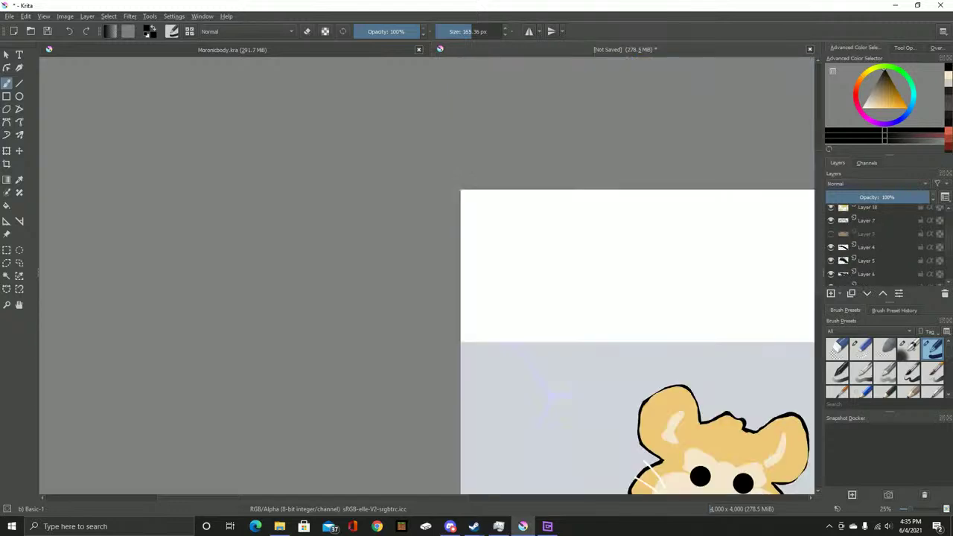
{"action": "scroll", "coordinate": [552, 392], "scroll_direction": "down", "scroll_amount": 5}
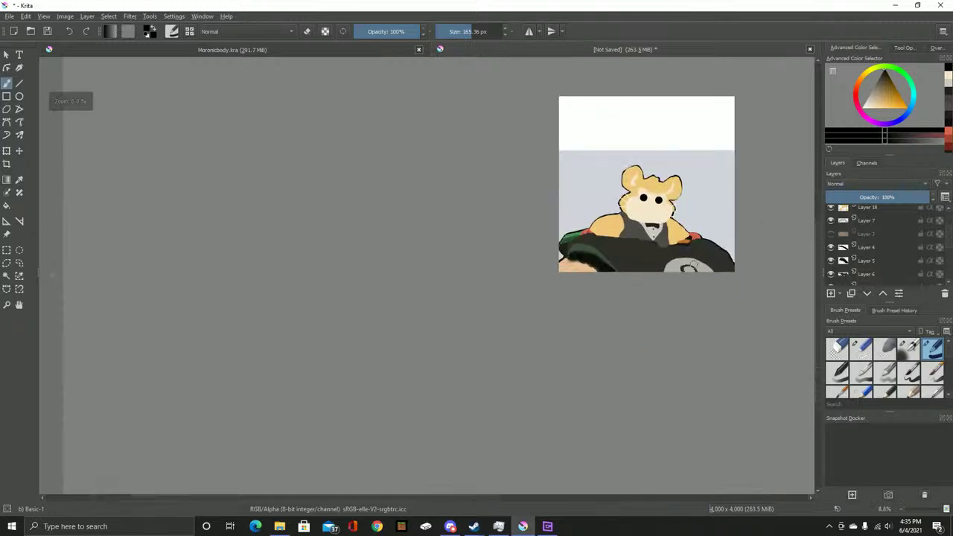
{"action": "scroll", "coordinate": [885, 246], "scroll_direction": "up", "scroll_amount": 2}
{"action": "left_click_drag", "start_coordinate": [833, 234], "coordinate": [834, 263]}
{"action": "scroll", "coordinate": [886, 245], "scroll_direction": "down", "scroll_amount": 3}
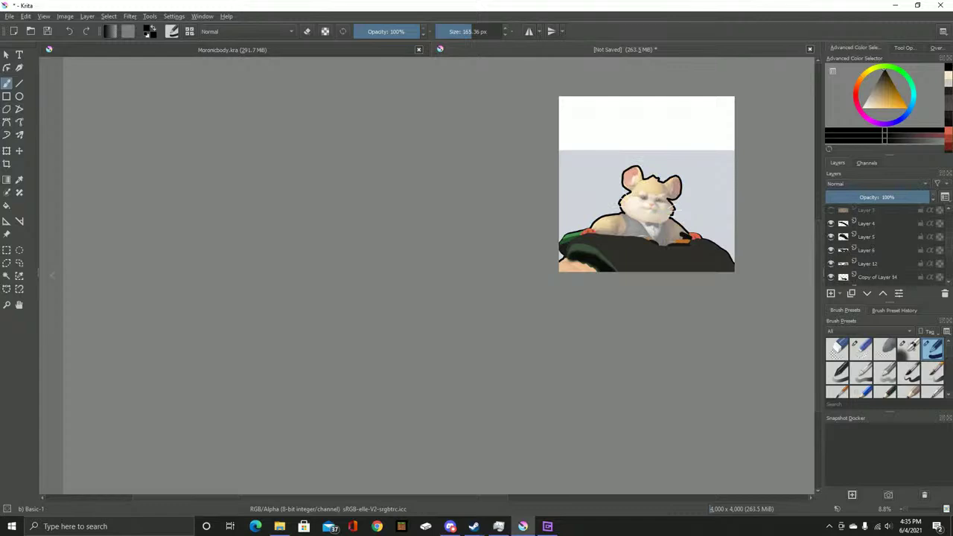
Toggle Layer 5 and Layer 6 on and off to check what they hold
{"action": "left_click", "coordinate": [830, 237]}
{"action": "left_click", "coordinate": [831, 236]}
{"action": "left_click", "coordinate": [831, 237]}
{"action": "left_click", "coordinate": [831, 237]}
{"action": "left_click", "coordinate": [830, 237]}
{"action": "left_click", "coordinate": [831, 236]}
{"action": "left_click", "coordinate": [830, 250]}
{"action": "left_click", "coordinate": [831, 250]}
{"action": "scroll", "coordinate": [878, 246], "scroll_direction": "down", "scroll_amount": 2}
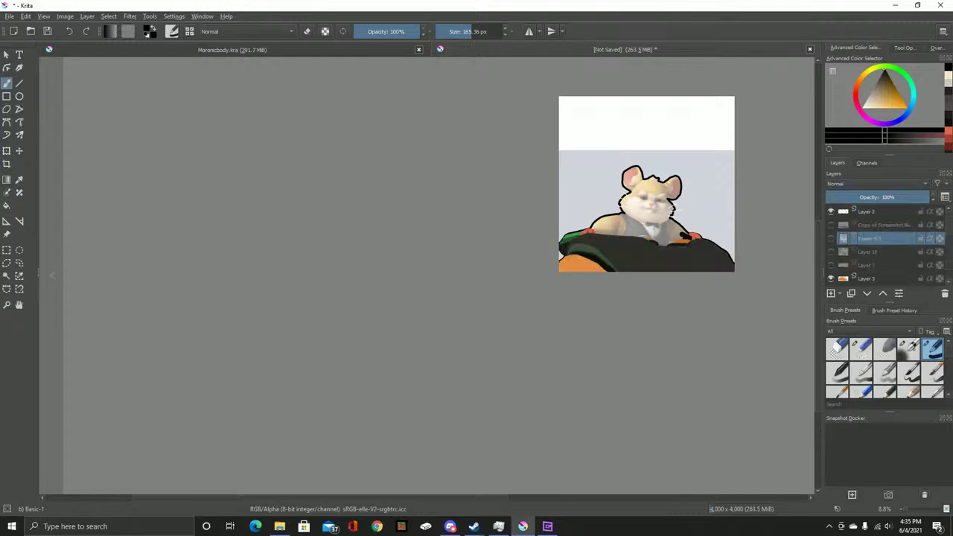
Restore the face-features layer and Layer 18, then show the hamster reference image layer
{"action": "left_click", "coordinate": [830, 238]}
{"action": "left_click", "coordinate": [830, 238]}
{"action": "left_click", "coordinate": [830, 239]}
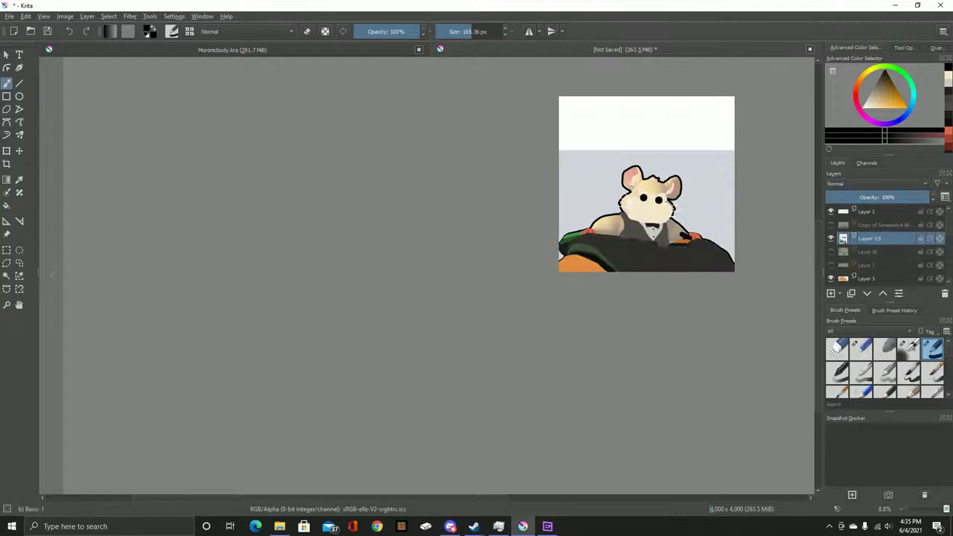
{"action": "scroll", "coordinate": [649, 216], "scroll_direction": "up", "scroll_amount": 4}
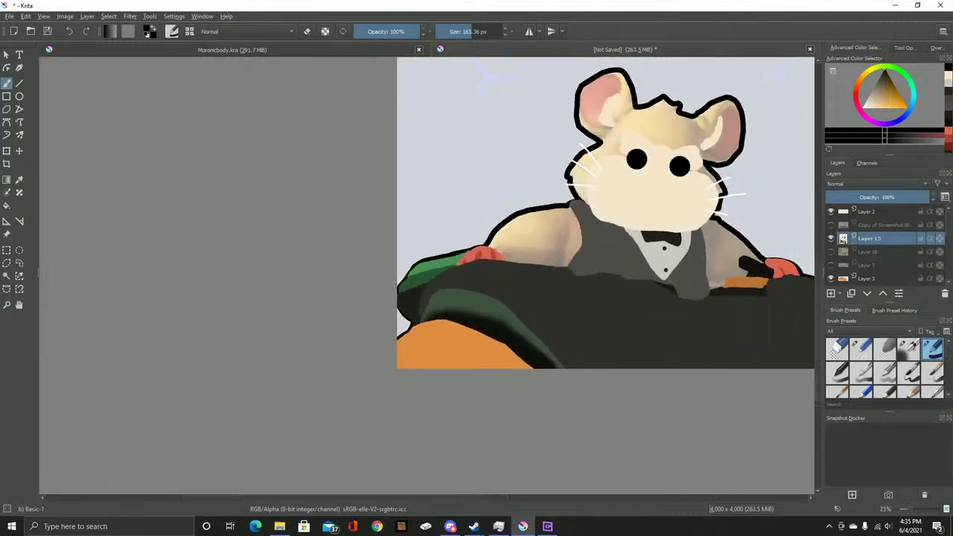
{"action": "left_click", "coordinate": [831, 251]}
{"action": "mouse_move", "coordinate": [831, 251]}
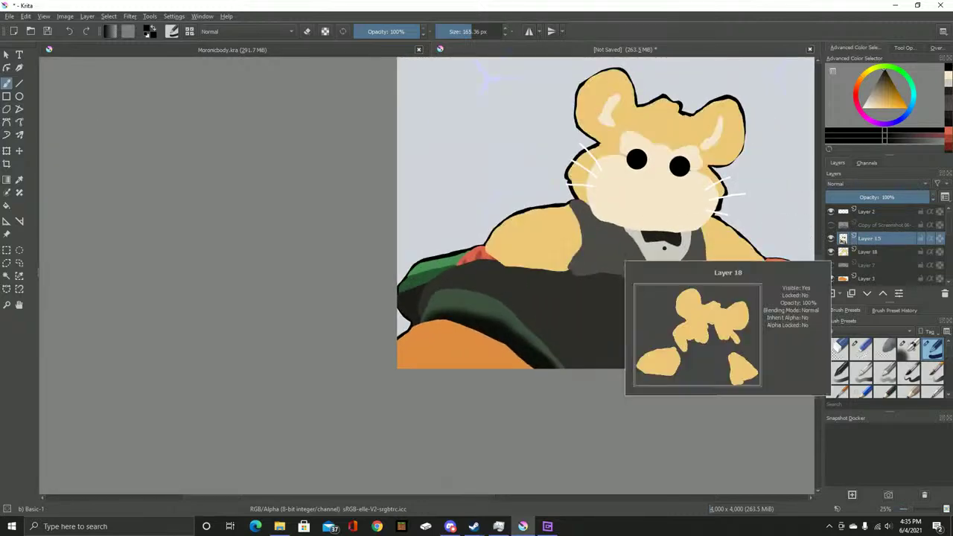
{"action": "mouse_move", "coordinate": [848, 238]}
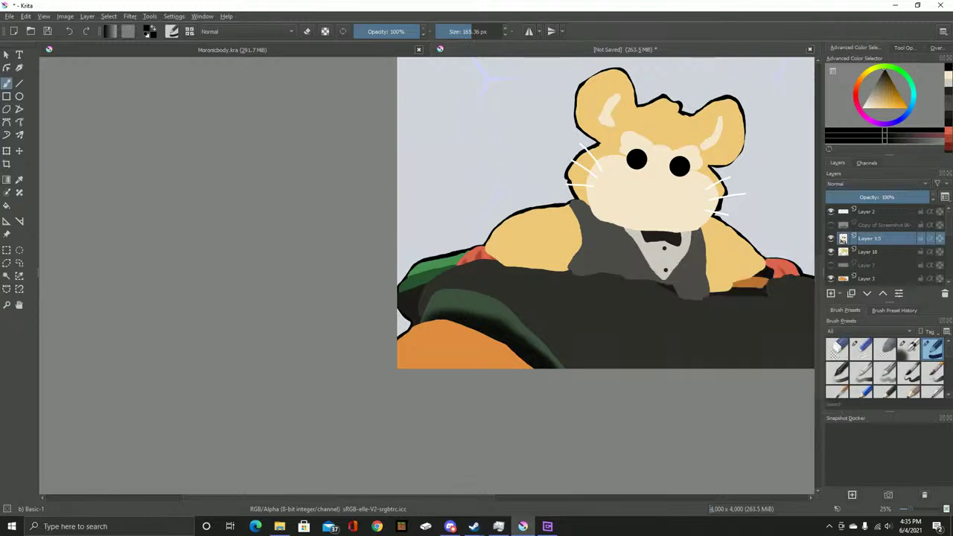
{"action": "left_click", "coordinate": [831, 225]}
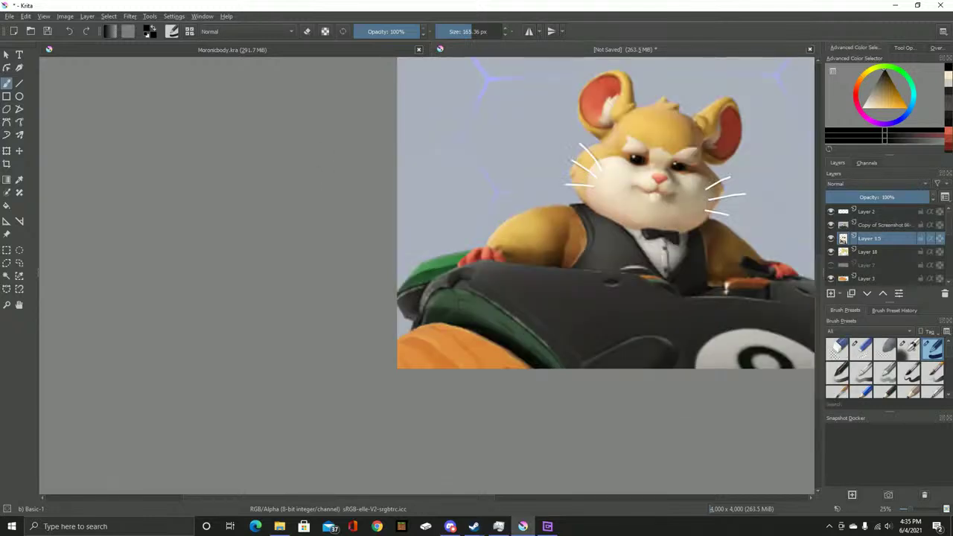
Sample the salmon ear colour from the reference and shrink the brush
{"action": "key", "text": "ctrl"}
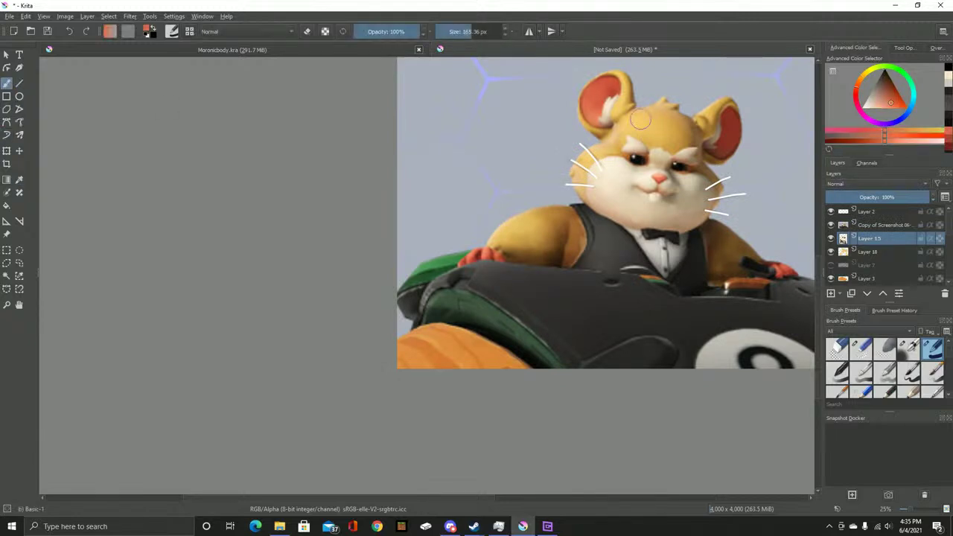
{"action": "scroll", "coordinate": [637, 60], "scroll_direction": "up", "scroll_amount": 3}
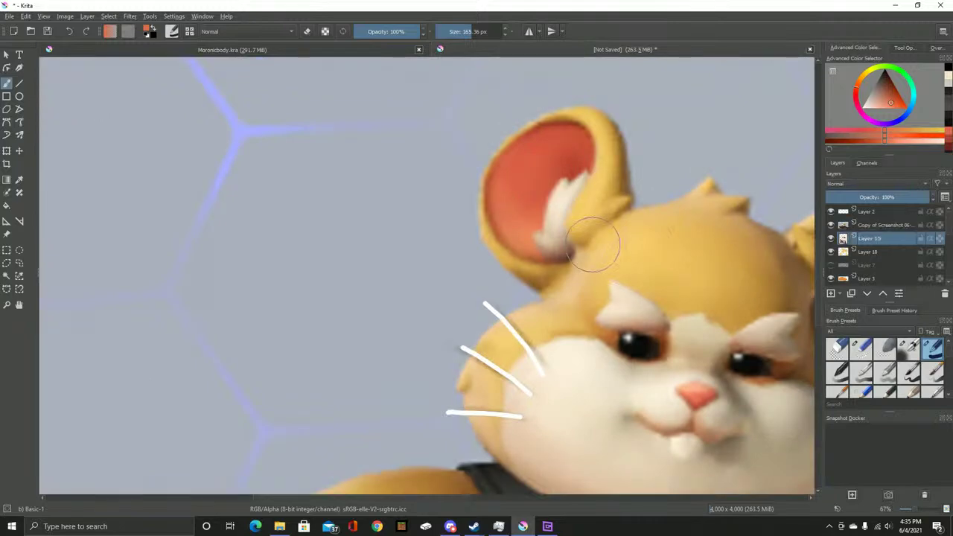
{"action": "key", "text": "bracketleft"}
{"action": "key", "text": "bracketleft"}
{"action": "key", "text": "bracketleft"}
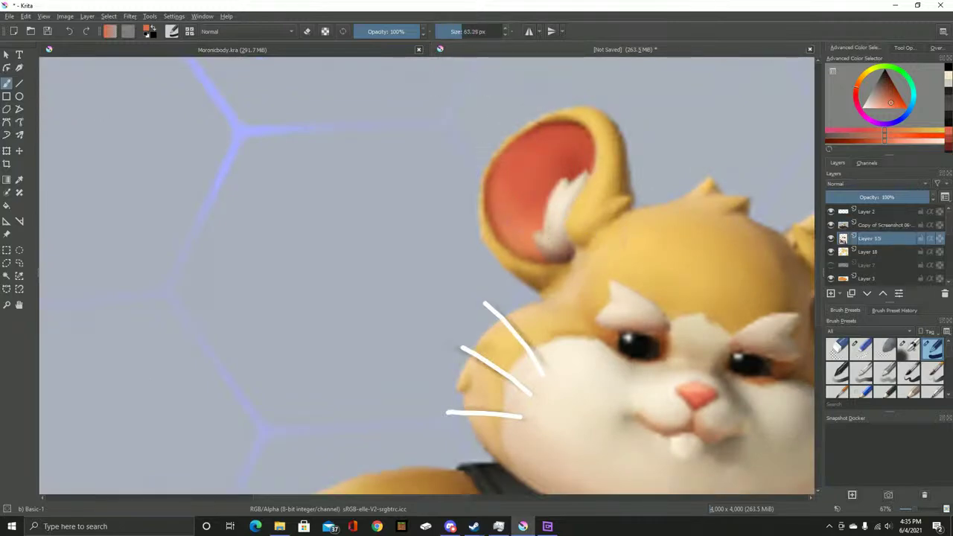
{"action": "scroll", "coordinate": [522, 221], "scroll_direction": "up", "scroll_amount": 2}
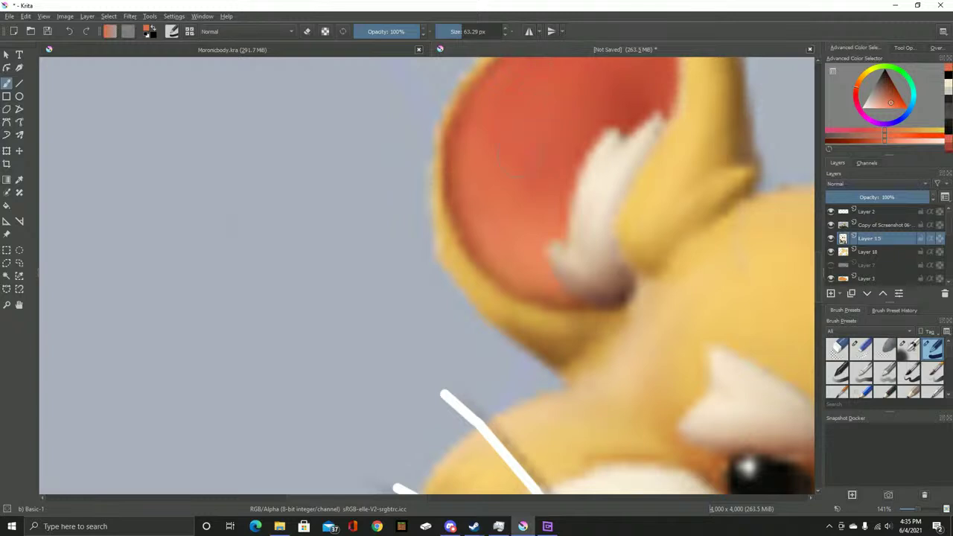
{"action": "mouse_move", "coordinate": [592, 290]}
{"action": "left_mouse_down"}
{"action": "mouse_move", "coordinate": [534, 350]}
{"action": "mouse_move", "coordinate": [524, 346]}
{"action": "left_mouse_up"}
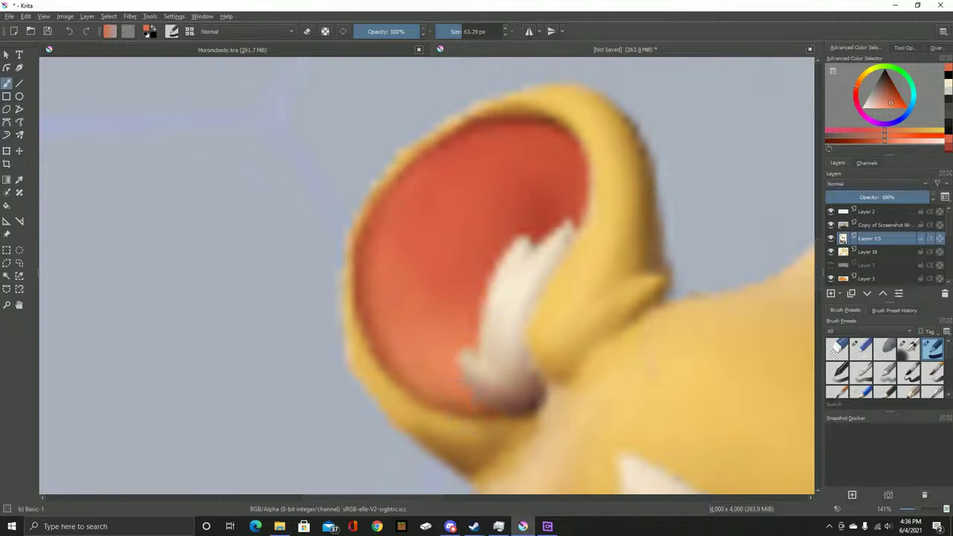
Hide the reference and fill the inside of the left ear with salmon
{"action": "left_click", "coordinate": [830, 224]}
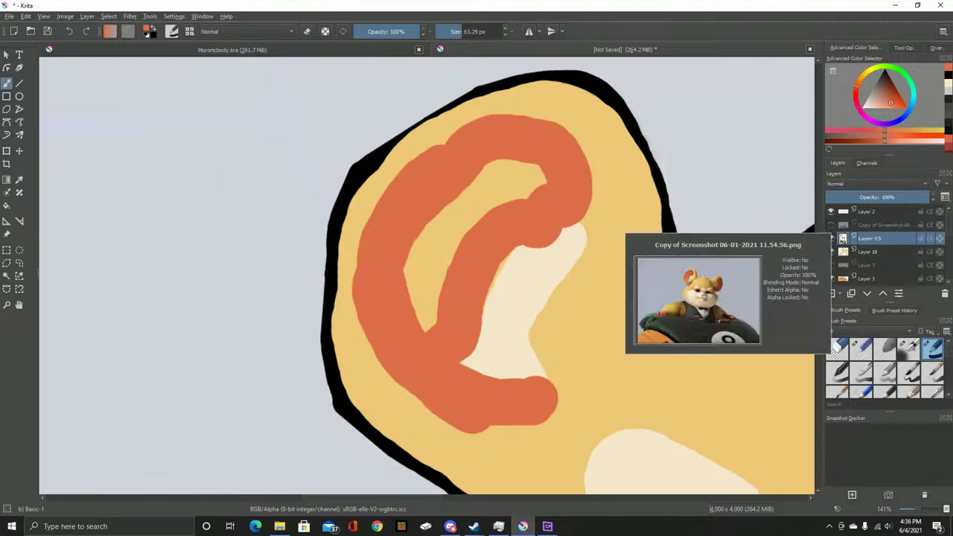
{"action": "mouse_move", "coordinate": [525, 223]}
{"action": "left_mouse_down"}
{"action": "mouse_move", "coordinate": [488, 293]}
{"action": "mouse_move", "coordinate": [508, 241]}
{"action": "mouse_move", "coordinate": [457, 316]}
{"action": "left_mouse_up"}
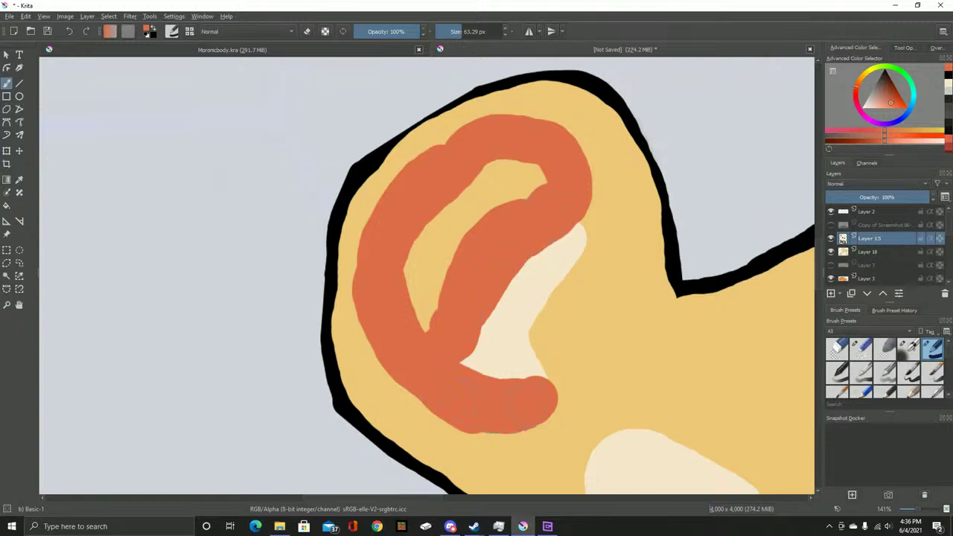
{"action": "mouse_move", "coordinate": [426, 316]}
{"action": "left_mouse_down"}
{"action": "mouse_move", "coordinate": [431, 223]}
{"action": "mouse_move", "coordinate": [488, 173]}
{"action": "mouse_move", "coordinate": [528, 178]}
{"action": "left_mouse_up"}
With the reference shown, paint salmon down the inside of the right ear
{"action": "scroll", "coordinate": [690, 205], "scroll_direction": "down", "scroll_amount": 5}
{"action": "scroll", "coordinate": [702, 232], "scroll_direction": "up", "scroll_amount": 5}
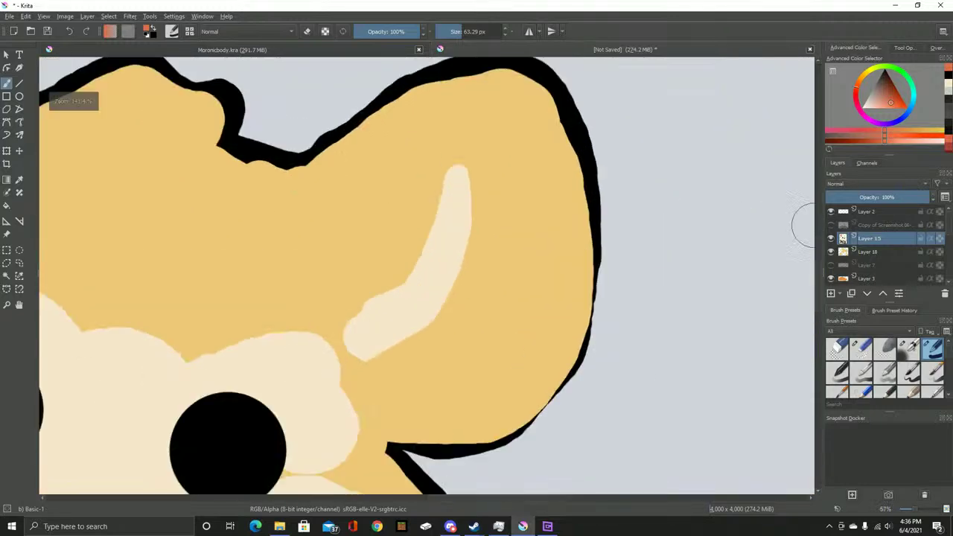
{"action": "left_click", "coordinate": [831, 225]}
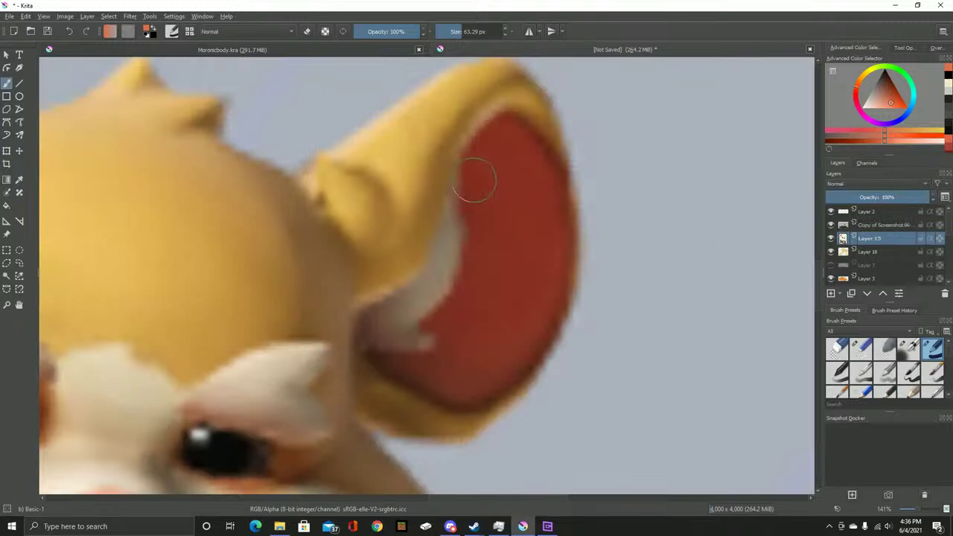
{"action": "mouse_move", "coordinate": [494, 135]}
{"action": "left_mouse_down"}
{"action": "mouse_move", "coordinate": [525, 151]}
{"action": "mouse_move", "coordinate": [547, 185]}
{"action": "mouse_move", "coordinate": [542, 274]}
{"action": "mouse_move", "coordinate": [512, 349]}
{"action": "mouse_move", "coordinate": [481, 380]}
{"action": "mouse_move", "coordinate": [439, 384]}
{"action": "mouse_move", "coordinate": [383, 360]}
{"action": "mouse_move", "coordinate": [422, 365]}
{"action": "mouse_move", "coordinate": [440, 354]}
{"action": "mouse_move", "coordinate": [448, 337]}
{"action": "mouse_move", "coordinate": [436, 328]}
{"action": "mouse_move", "coordinate": [468, 295]}
{"action": "mouse_move", "coordinate": [482, 253]}
{"action": "mouse_move", "coordinate": [470, 167]}
{"action": "mouse_move", "coordinate": [513, 171]}
{"action": "mouse_move", "coordinate": [512, 234]}
{"action": "mouse_move", "coordinate": [481, 322]}
{"action": "mouse_move", "coordinate": [449, 364]}
{"action": "left_mouse_up"}
Hide the reference, fill the cream notch and widen the salmon along the ear's lower edges
{"action": "left_click", "coordinate": [831, 224]}
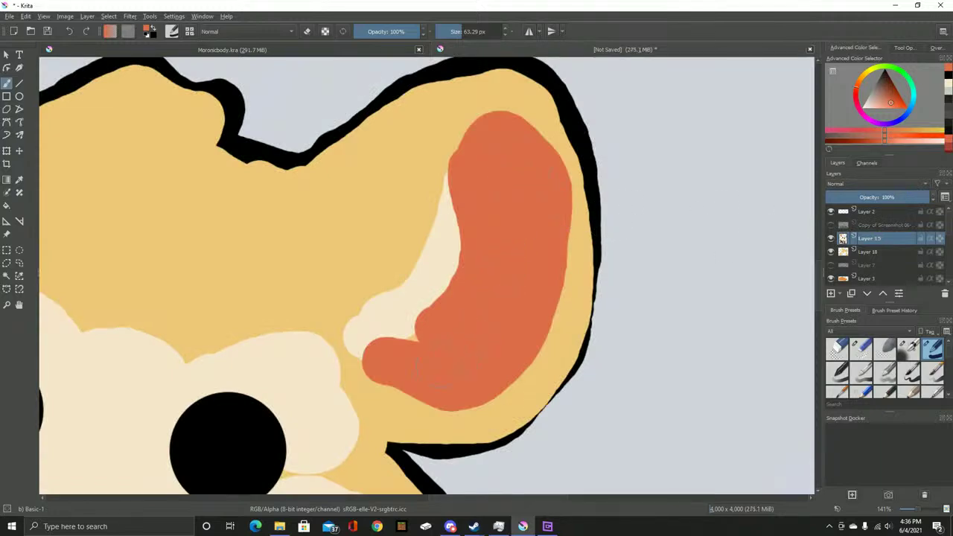
{"action": "left_click_drag", "start_coordinate": [388, 358], "coordinate": [420, 329]}
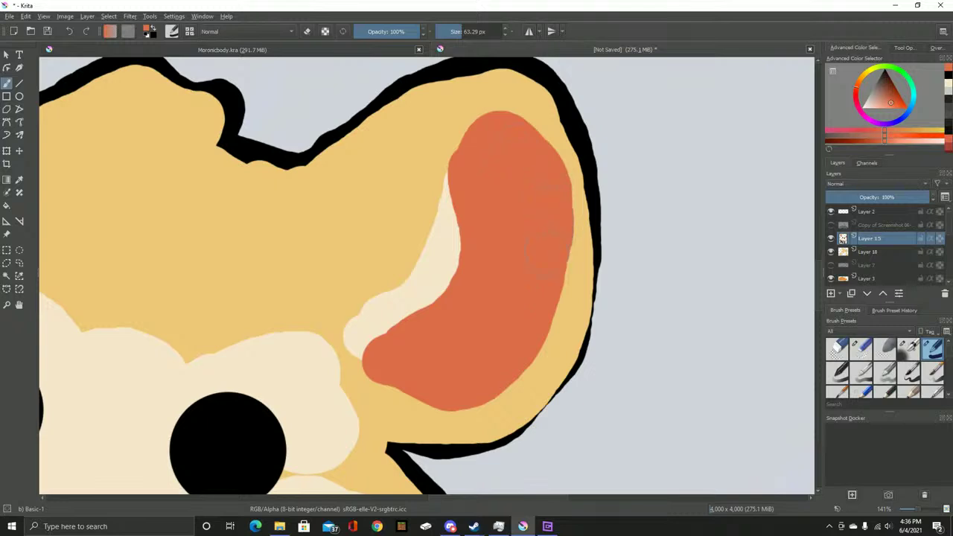
{"action": "mouse_move", "coordinate": [454, 372]}
{"action": "left_mouse_down"}
{"action": "mouse_move", "coordinate": [476, 391]}
{"action": "mouse_move", "coordinate": [514, 364]}
{"action": "mouse_move", "coordinate": [542, 312]}
{"action": "mouse_move", "coordinate": [547, 216]}
{"action": "mouse_move", "coordinate": [560, 272]}
{"action": "mouse_move", "coordinate": [521, 364]}
{"action": "left_mouse_up"}
{"action": "mouse_move", "coordinate": [484, 393]}
{"action": "left_mouse_down"}
{"action": "mouse_move", "coordinate": [534, 372]}
{"action": "mouse_move", "coordinate": [548, 307]}
{"action": "left_mouse_up"}
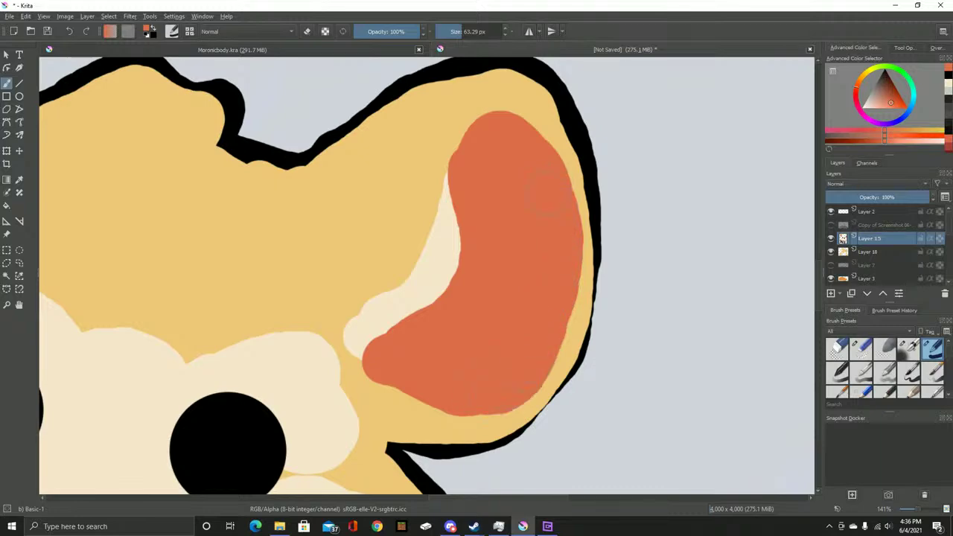
{"action": "scroll", "coordinate": [727, 268], "scroll_direction": "down", "scroll_amount": 3}
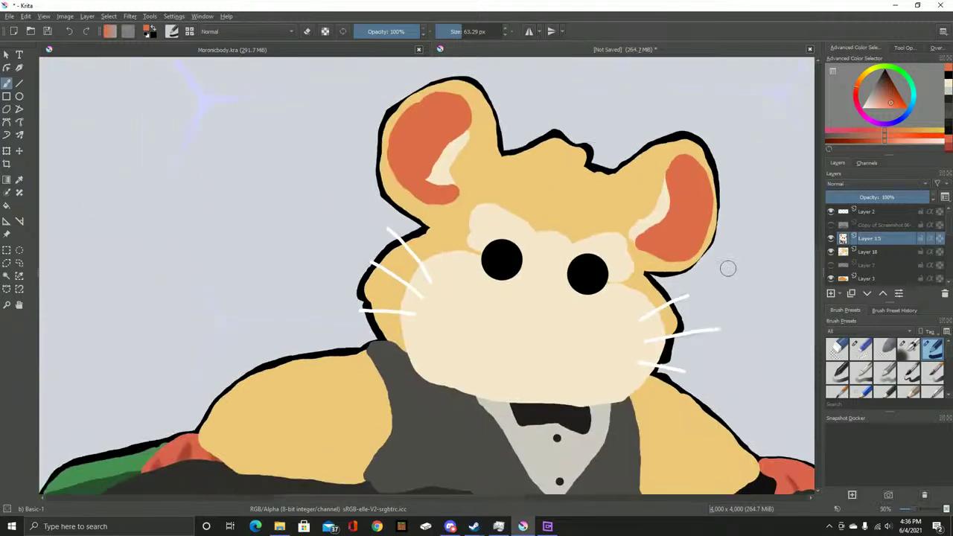
Merge Layer 15's cream ears, salmon details and face down into Layer 18
{"action": "scroll", "coordinate": [427, 280], "scroll_direction": "down", "scroll_amount": 3}
{"action": "scroll", "coordinate": [414, 328], "scroll_direction": "up", "scroll_amount": 3}
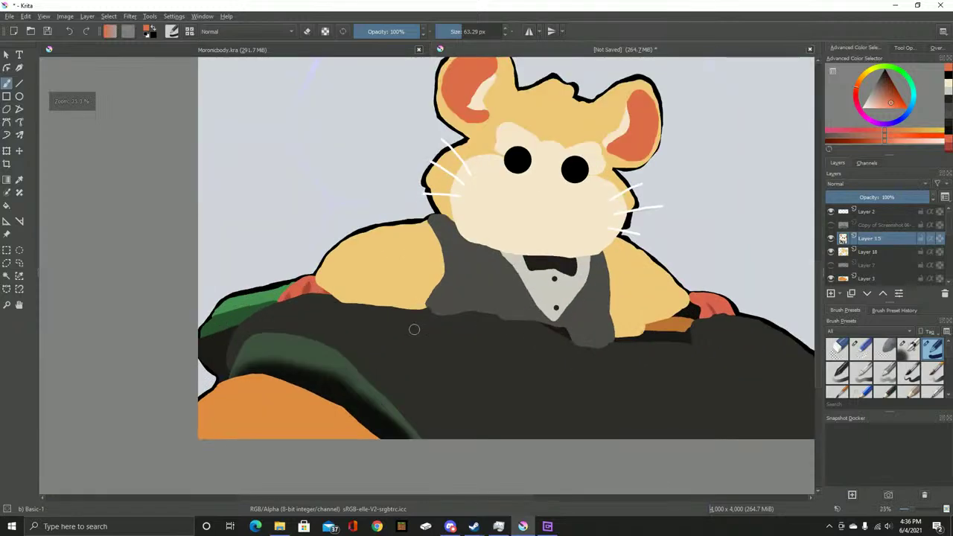
{"action": "scroll", "coordinate": [878, 244], "scroll_direction": "down", "scroll_amount": 3}
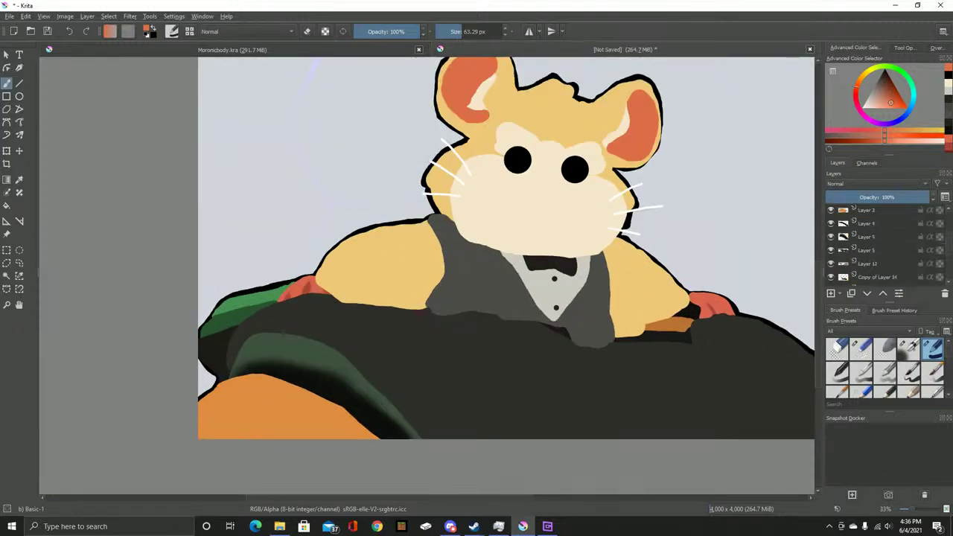
{"action": "scroll", "coordinate": [878, 244], "scroll_direction": "up", "scroll_amount": 2}
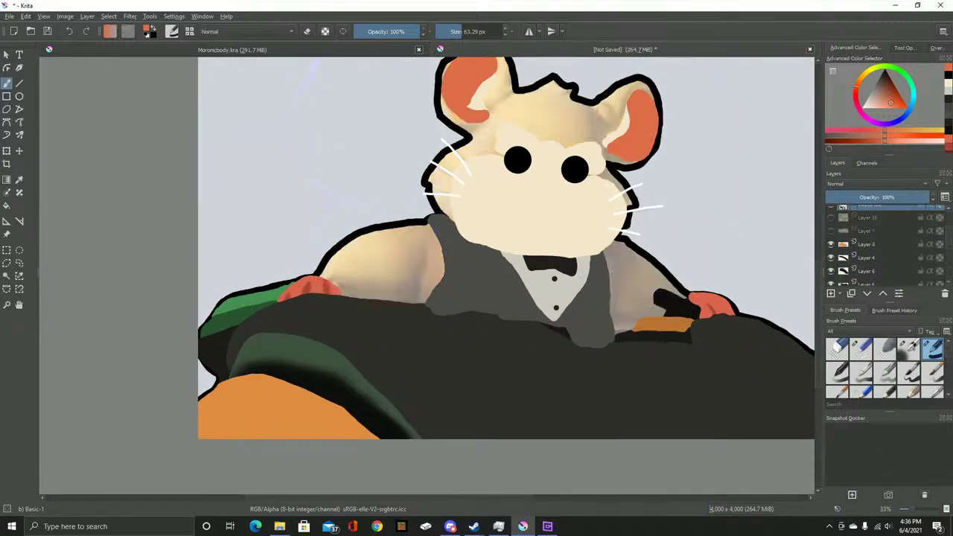
{"action": "scroll", "coordinate": [842, 238], "scroll_direction": "up", "scroll_amount": 2}
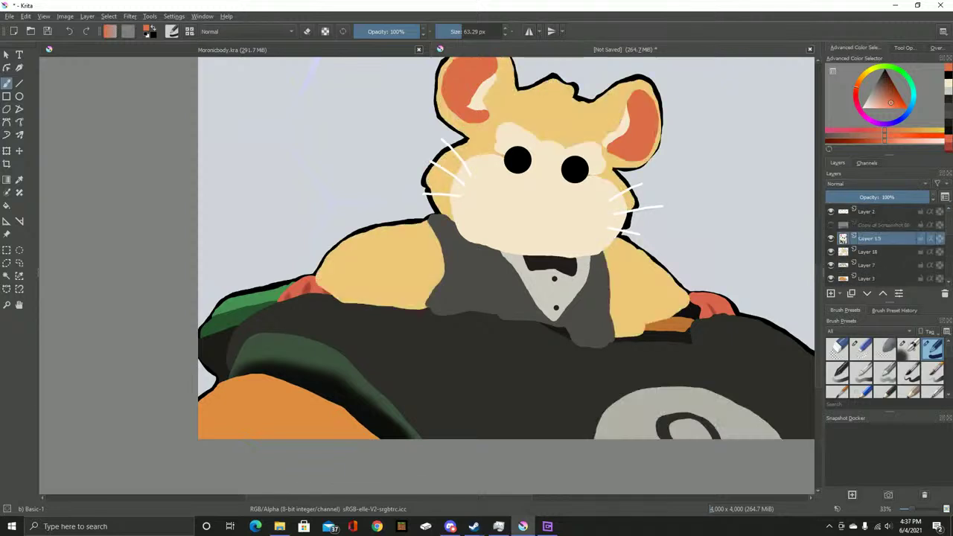
{"action": "mouse_move", "coordinate": [842, 238]}
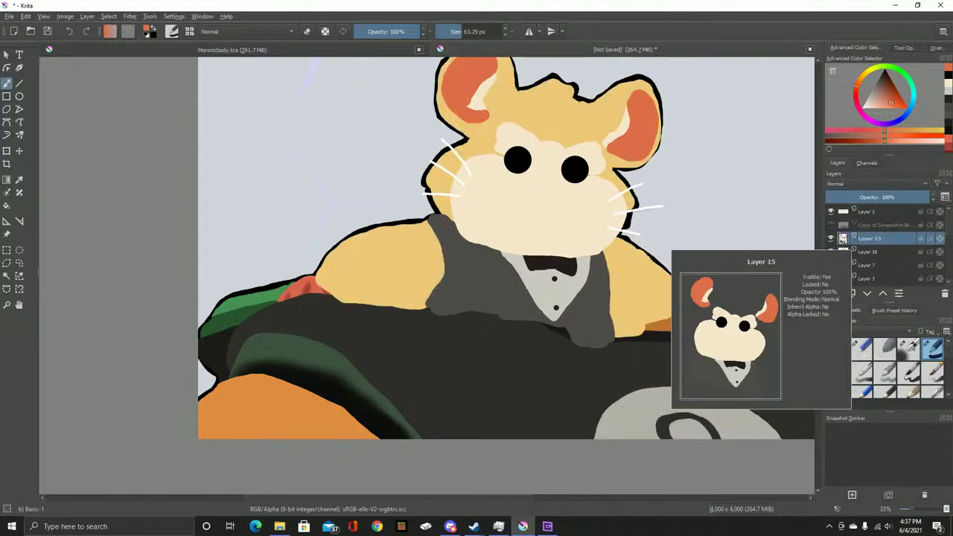
{"action": "right_click", "coordinate": [843, 238]}
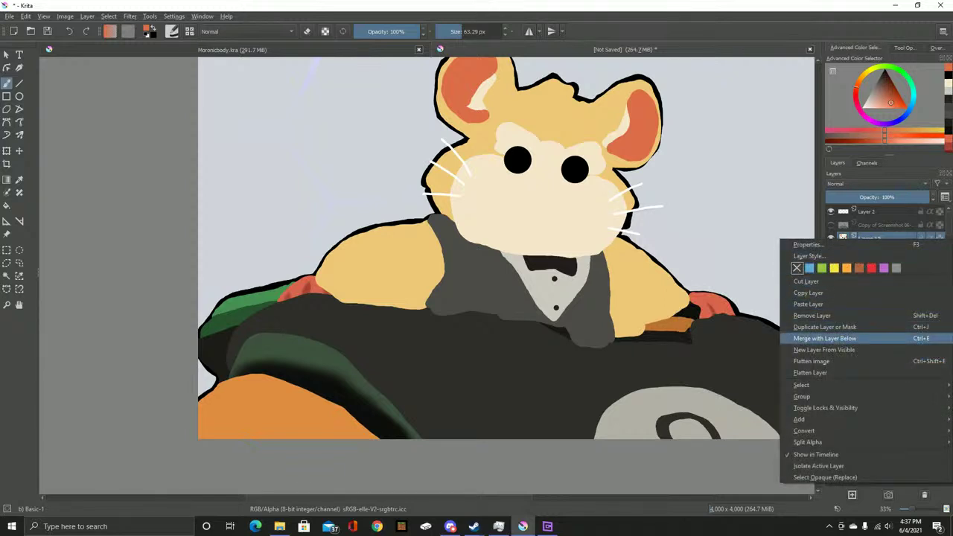
{"action": "left_click", "coordinate": [824, 337]}
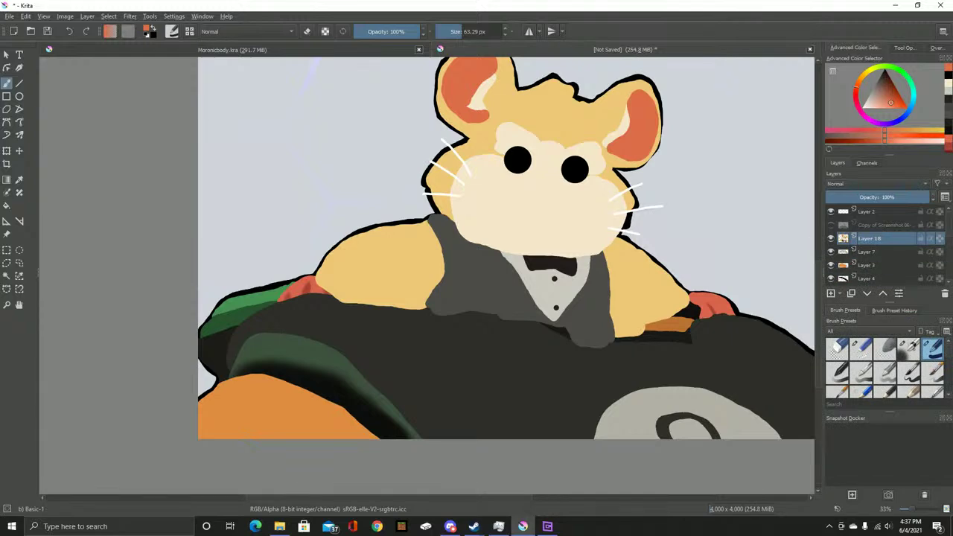
Briefly flash the reference, then drag Layer 18 down below Layers 7, 3, 6 and 12
{"action": "left_click", "coordinate": [830, 224]}
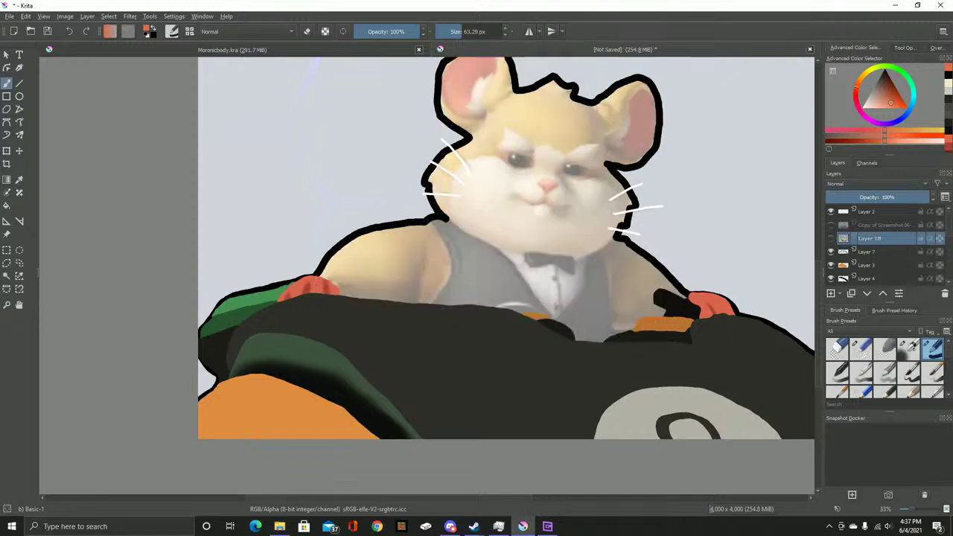
{"action": "left_click", "coordinate": [831, 225]}
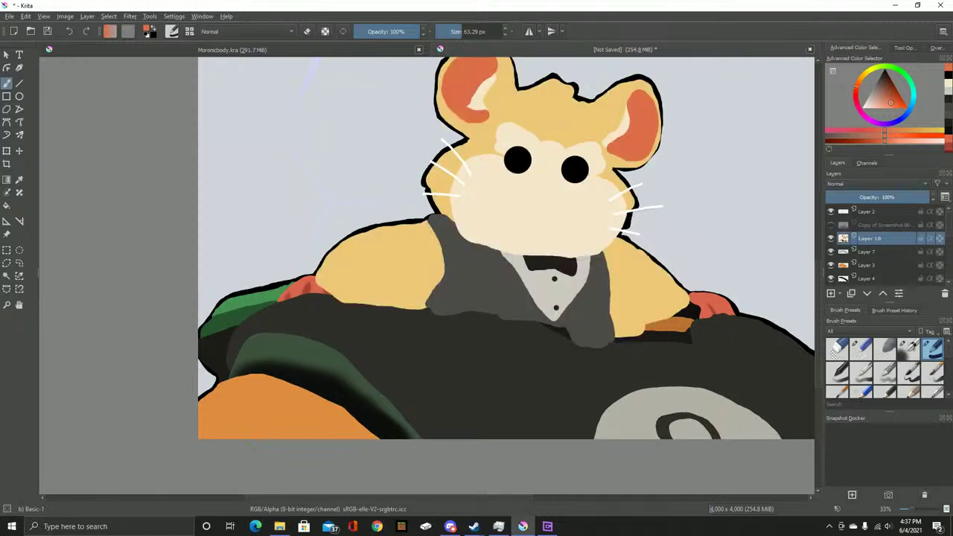
{"action": "left_click_drag", "start_coordinate": [869, 238], "coordinate": [870, 271]}
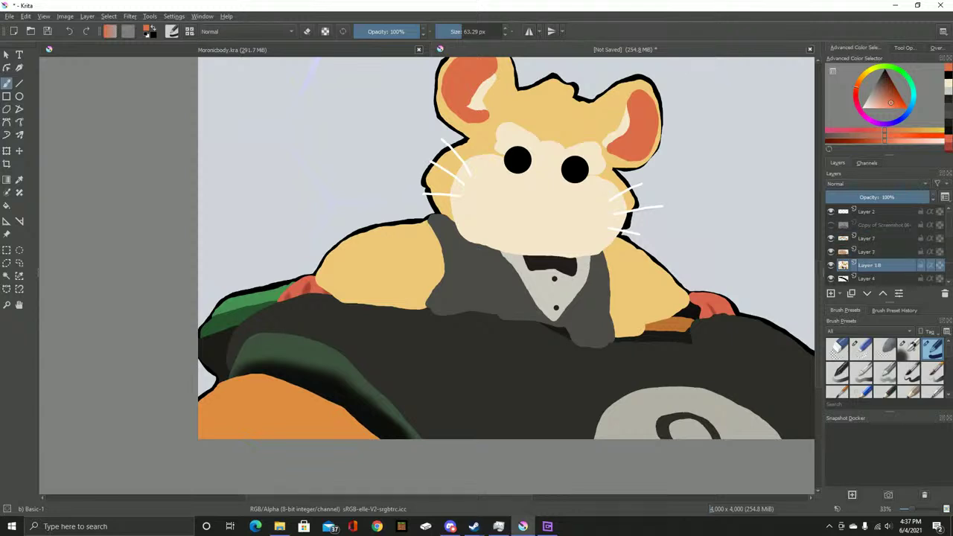
{"action": "scroll", "coordinate": [878, 246], "scroll_direction": "down", "scroll_amount": 1}
{"action": "left_click_drag", "start_coordinate": [869, 234], "coordinate": [869, 278]}
{"action": "scroll", "coordinate": [879, 245], "scroll_direction": "down", "scroll_amount": 1}
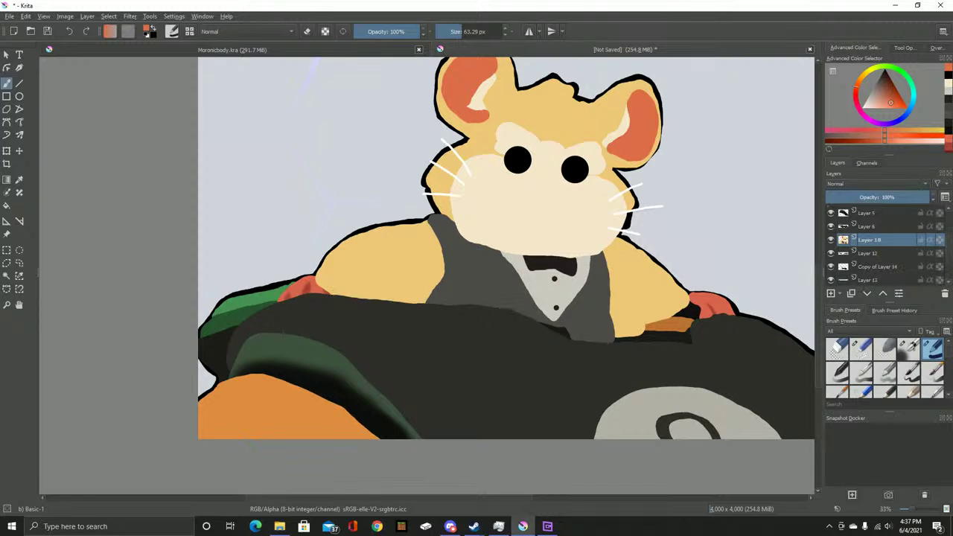
{"action": "left_click_drag", "start_coordinate": [869, 239], "coordinate": [869, 269]}
Lower Layer 18 below Layers 13 and 14, leaving it just above the reference screenshot
{"action": "scroll", "coordinate": [878, 246], "scroll_direction": "down", "scroll_amount": 1}
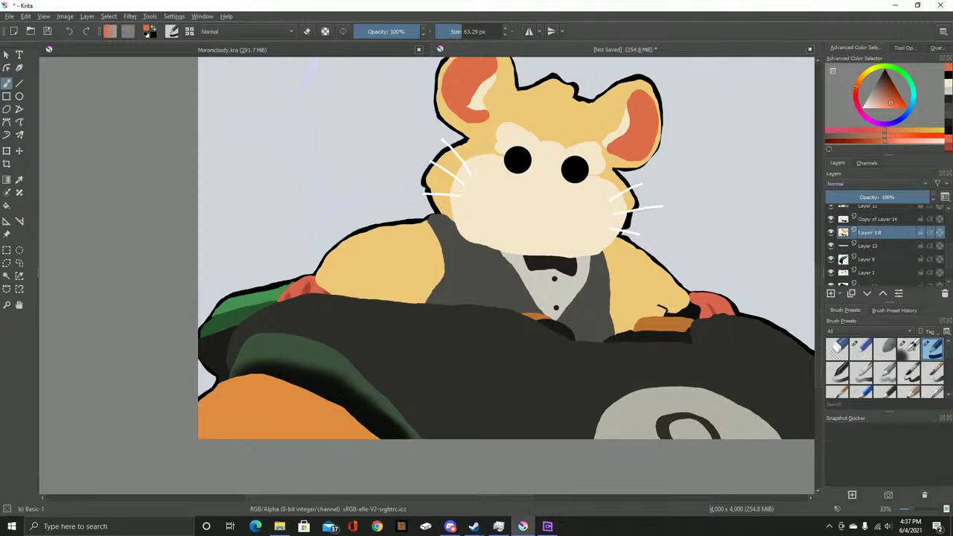
{"action": "left_click_drag", "start_coordinate": [869, 232], "coordinate": [869, 277]}
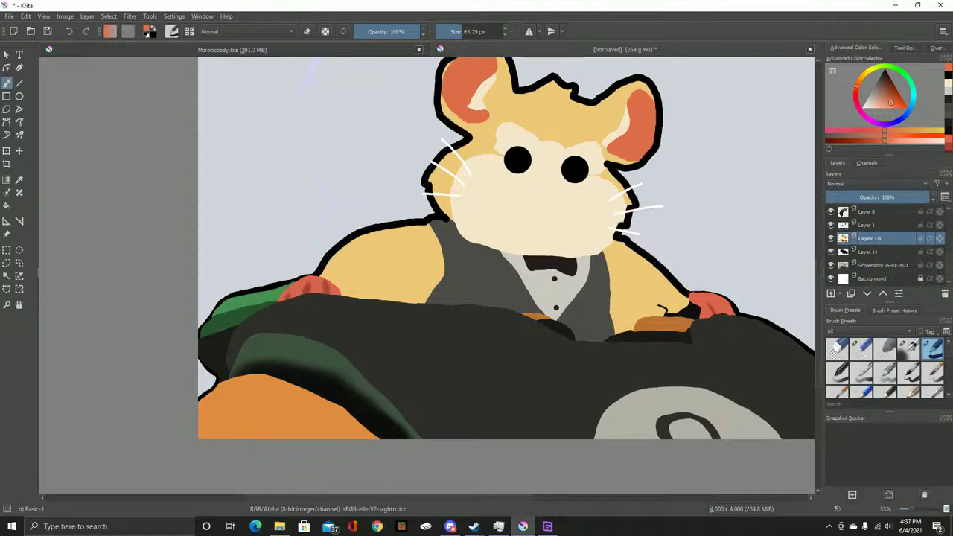
{"action": "left_click_drag", "start_coordinate": [869, 238], "coordinate": [869, 257]}
{"action": "left_click_drag", "start_coordinate": [659, 305], "coordinate": [686, 310]}
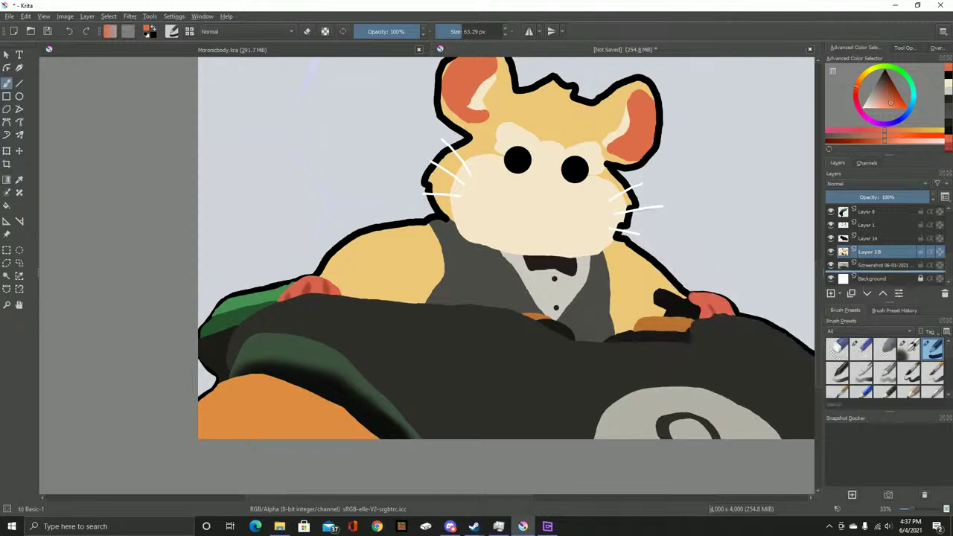
{"action": "left_click_drag", "start_coordinate": [869, 253], "coordinate": [870, 267]}
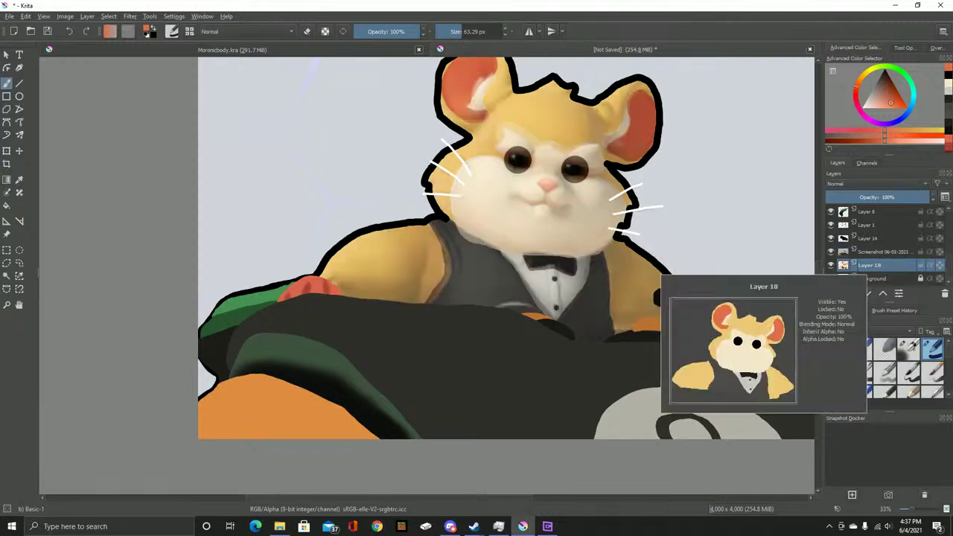
{"action": "left_click_drag", "start_coordinate": [869, 265], "coordinate": [869, 250]}
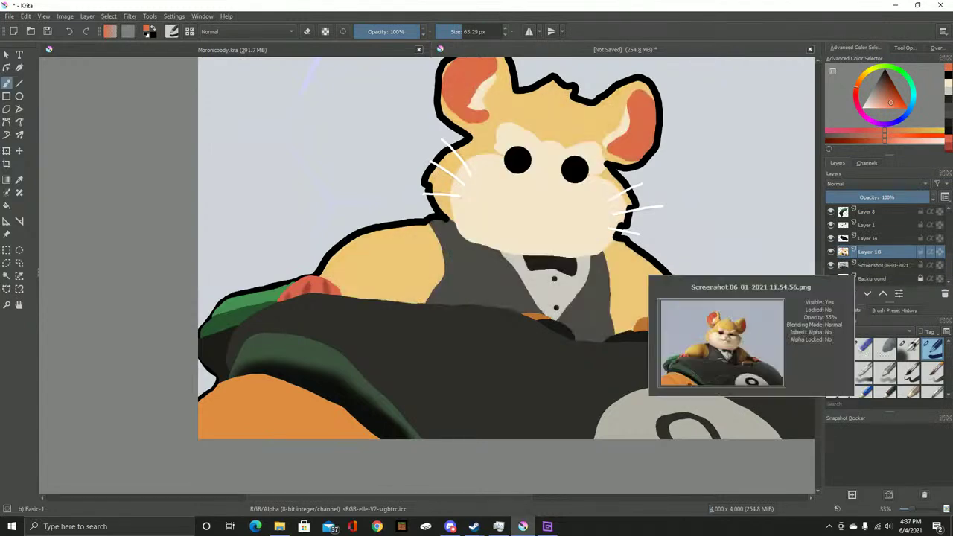
Toggle the hamster reference photo off and on to compare, leaving it visible
{"action": "scroll", "coordinate": [849, 293], "scroll_direction": "up", "scroll_amount": 2}
{"action": "scroll", "coordinate": [878, 246], "scroll_direction": "down", "scroll_amount": 2}
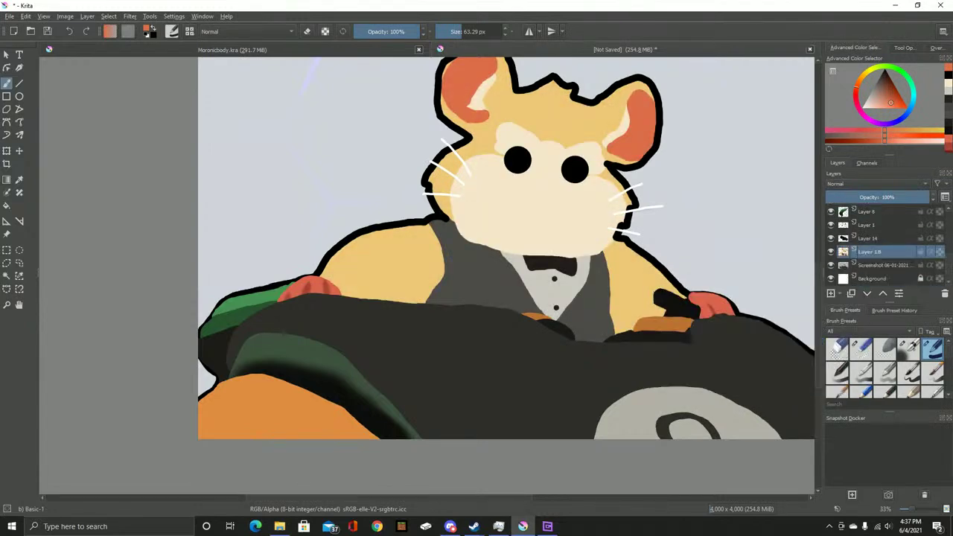
{"action": "scroll", "coordinate": [878, 246], "scroll_direction": "up", "scroll_amount": 3}
{"action": "left_click", "coordinate": [831, 225]}
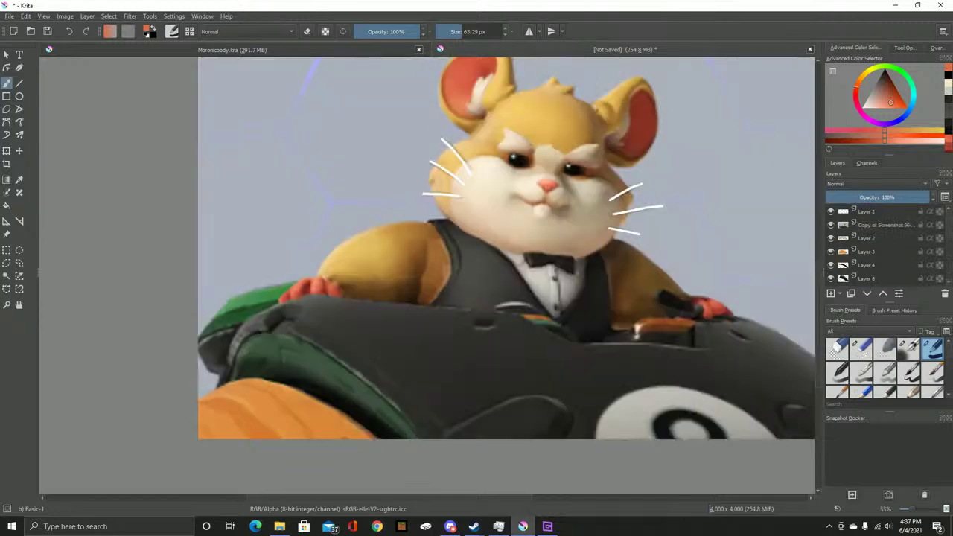
{"action": "left_click", "coordinate": [830, 225]}
{"action": "left_click", "coordinate": [831, 224]}
Set the Copy of Screenshot reference layer to 65% opacity and centre the hamster's face
{"action": "scroll", "coordinate": [489, 188], "scroll_direction": "up", "scroll_amount": 5}
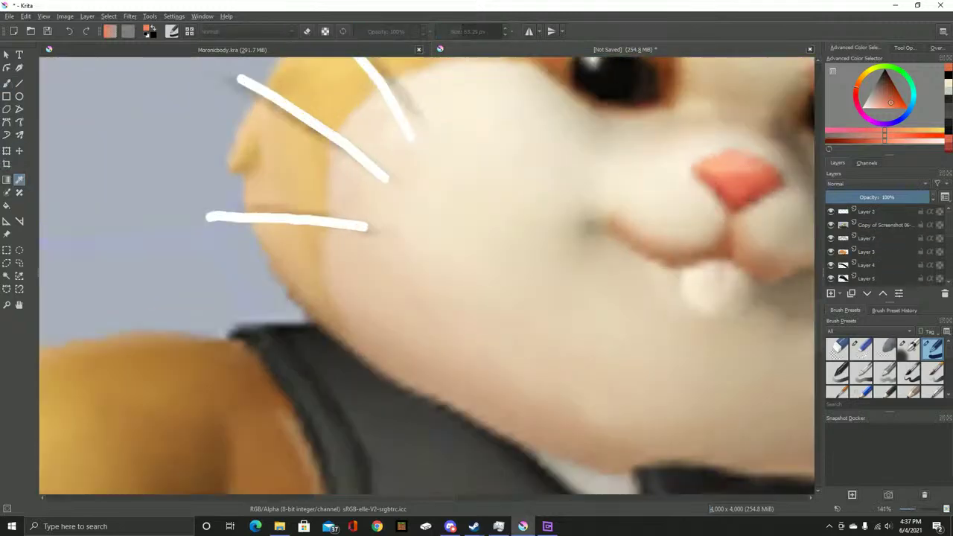
{"action": "right_click", "coordinate": [863, 225]}
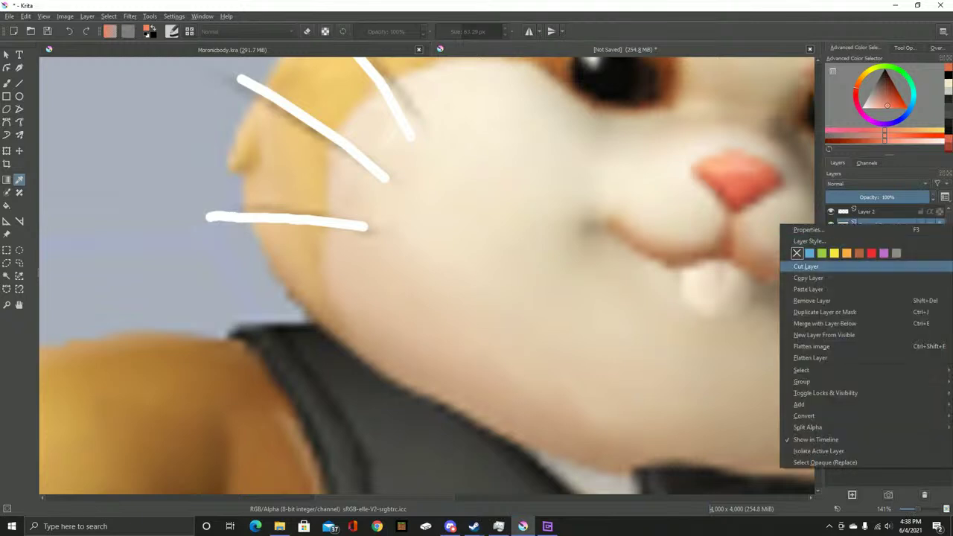
{"action": "left_click", "coordinate": [808, 229]}
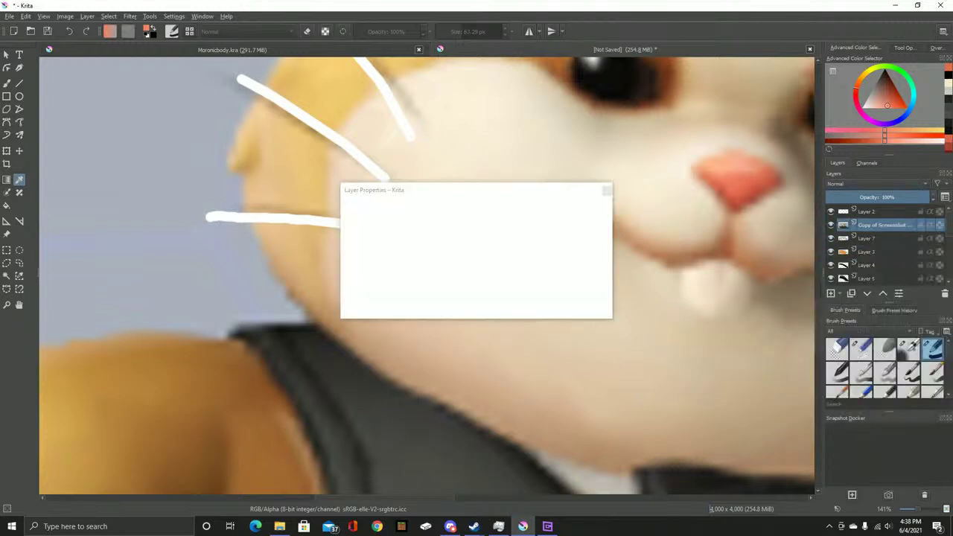
{"action": "left_click", "coordinate": [433, 222]}
{"action": "key", "text": "Return"}
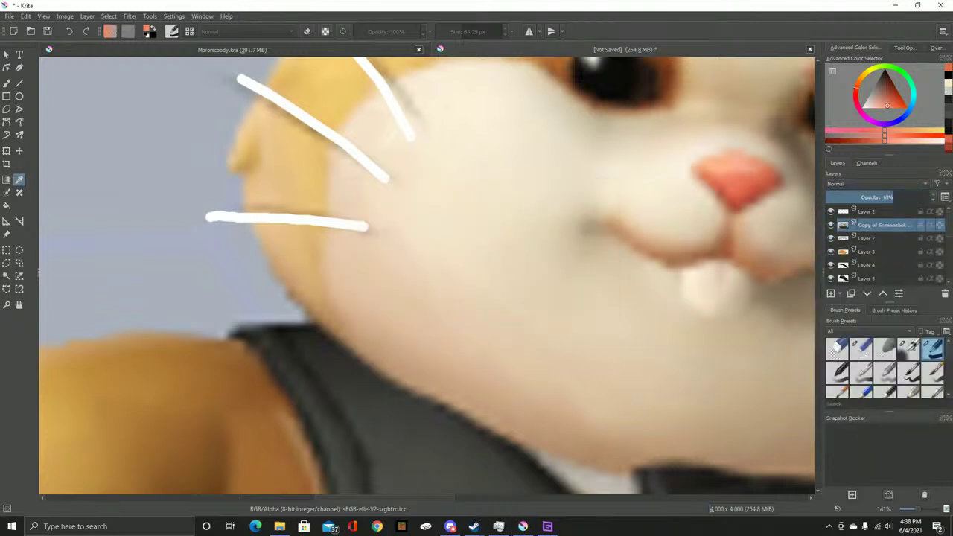
{"action": "left_click_drag", "start_coordinate": [427, 275], "coordinate": [186, 315]}
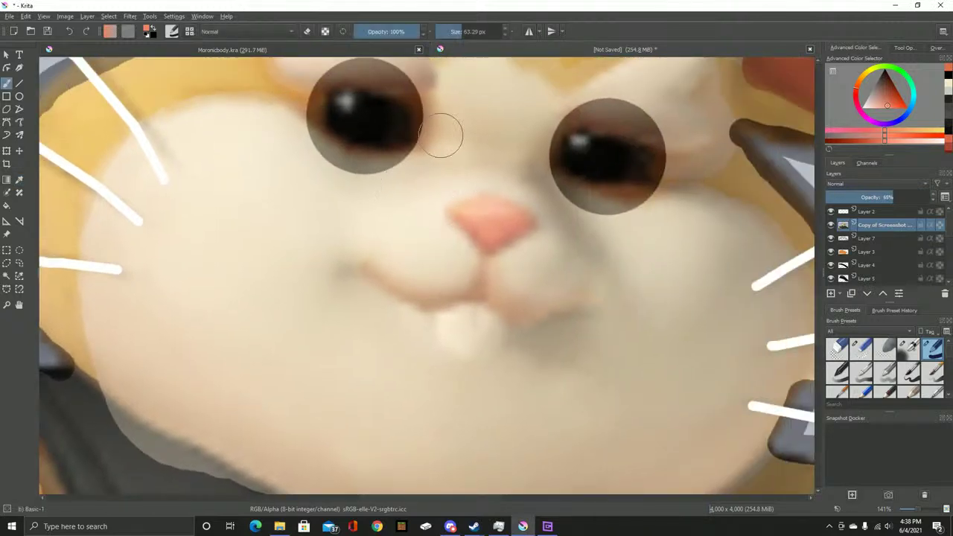
Outline the nose in pink with a 5 px brush, then fill it at 18 px
{"action": "key", "text": "["}
{"action": "key", "text": "["}
{"action": "key", "text": "["}
{"action": "key", "text": "["}
{"action": "key", "text": "["}
{"action": "key", "text": "["}
{"action": "scroll", "coordinate": [313, 208], "scroll_direction": "up", "scroll_amount": 3}
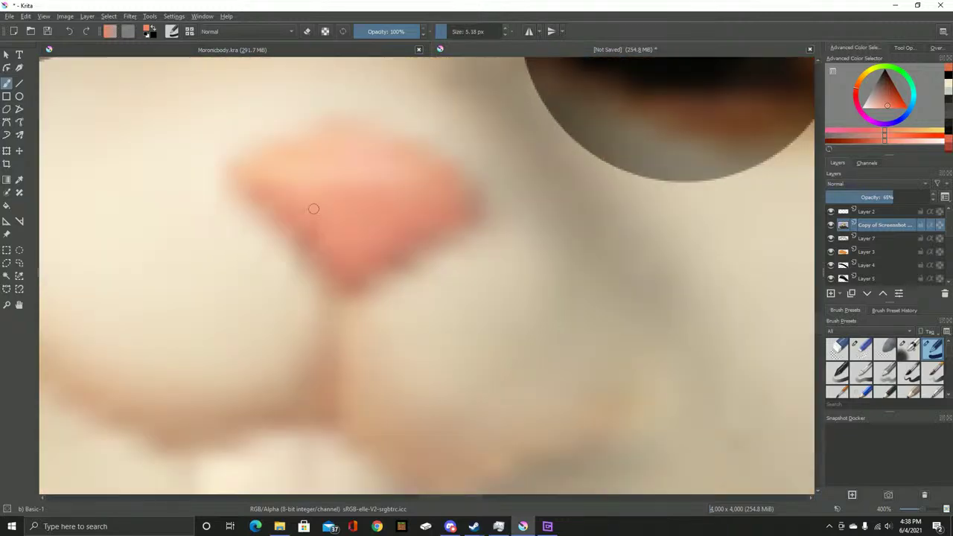
{"action": "scroll", "coordinate": [313, 209], "scroll_direction": "up", "scroll_amount": 1}
{"action": "mouse_move", "coordinate": [227, 162]}
{"action": "left_mouse_down"}
{"action": "mouse_move", "coordinate": [360, 341]}
{"action": "mouse_move", "coordinate": [535, 216]}
{"action": "mouse_move", "coordinate": [513, 185]}
{"action": "mouse_move", "coordinate": [441, 150]}
{"action": "mouse_move", "coordinate": [372, 133]}
{"action": "mouse_move", "coordinate": [304, 135]}
{"action": "mouse_move", "coordinate": [230, 164]}
{"action": "mouse_move", "coordinate": [261, 168]}
{"action": "mouse_move", "coordinate": [287, 153]}
{"action": "mouse_move", "coordinate": [228, 166]}
{"action": "left_mouse_up"}
{"action": "scroll", "coordinate": [287, 162], "scroll_direction": "up", "scroll_amount": 1}
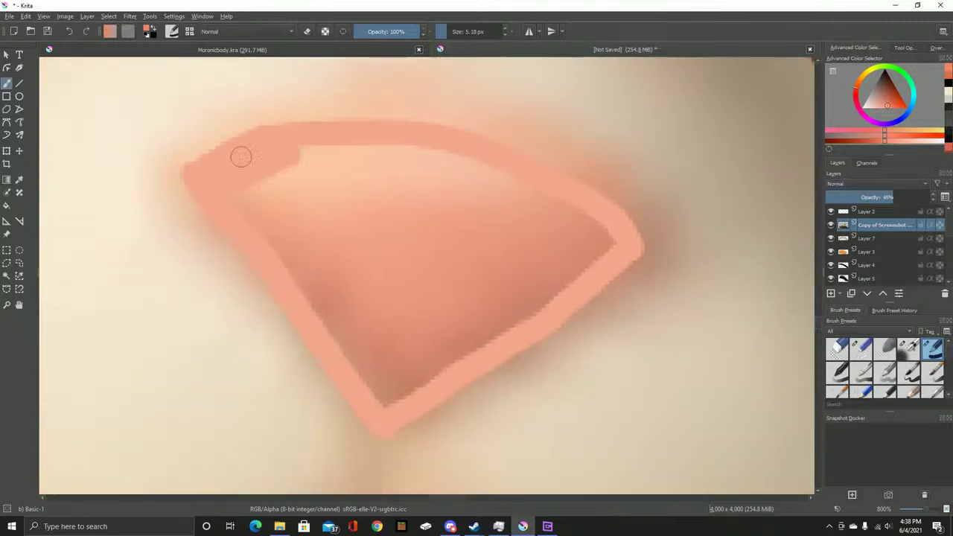
{"action": "key", "text": "bracketright"}
{"action": "mouse_move", "coordinate": [298, 191]}
{"action": "left_mouse_down"}
{"action": "mouse_move", "coordinate": [300, 168]}
{"action": "mouse_move", "coordinate": [416, 168]}
{"action": "mouse_move", "coordinate": [590, 244]}
{"action": "mouse_move", "coordinate": [425, 346]}
{"action": "mouse_move", "coordinate": [392, 381]}
{"action": "mouse_move", "coordinate": [254, 191]}
{"action": "mouse_move", "coordinate": [367, 352]}
{"action": "mouse_move", "coordinate": [445, 280]}
{"action": "mouse_move", "coordinate": [506, 256]}
{"action": "mouse_move", "coordinate": [387, 223]}
{"action": "mouse_move", "coordinate": [317, 222]}
{"action": "mouse_move", "coordinate": [374, 293]}
{"action": "left_mouse_up"}
Paint the curved pink mouth line below the nose
{"action": "scroll", "coordinate": [410, 205], "scroll_direction": "down", "scroll_amount": 1}
{"action": "scroll", "coordinate": [410, 205], "scroll_direction": "down", "scroll_amount": 2}
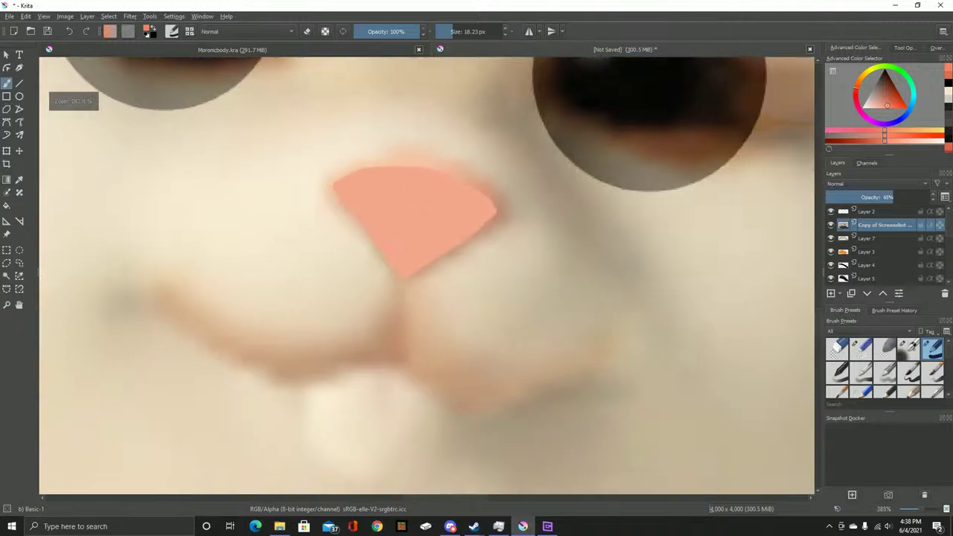
{"action": "mouse_move", "coordinate": [207, 211]}
{"action": "left_mouse_down"}
{"action": "mouse_move", "coordinate": [279, 261]}
{"action": "mouse_move", "coordinate": [362, 283]}
{"action": "mouse_move", "coordinate": [425, 262]}
{"action": "mouse_move", "coordinate": [449, 173]}
{"action": "mouse_move", "coordinate": [451, 269]}
{"action": "mouse_move", "coordinate": [499, 308]}
{"action": "mouse_move", "coordinate": [551, 311]}
{"action": "mouse_move", "coordinate": [659, 251]}
{"action": "left_mouse_up"}
{"action": "scroll", "coordinate": [495, 196], "scroll_direction": "down", "scroll_amount": 3}
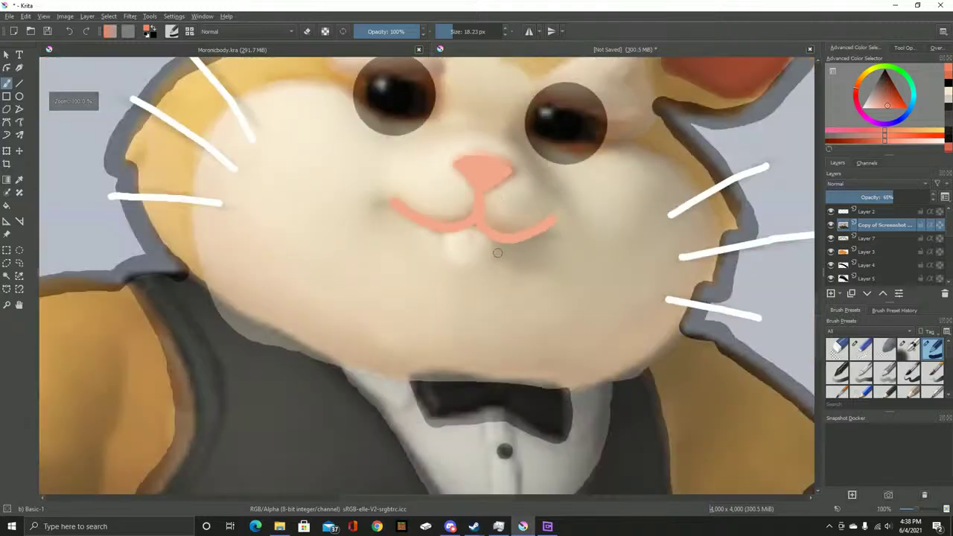
{"action": "scroll", "coordinate": [494, 252], "scroll_direction": "up", "scroll_amount": 3}
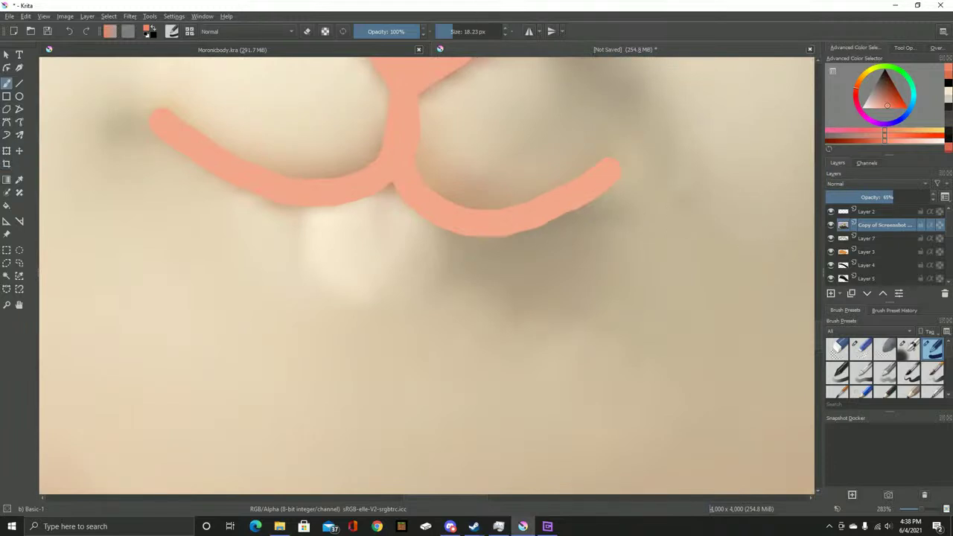
Keep the reference layer at full opacity and sample beige from the canvas
{"action": "right_click", "coordinate": [884, 225]}
{"action": "left_click", "coordinate": [819, 231]}
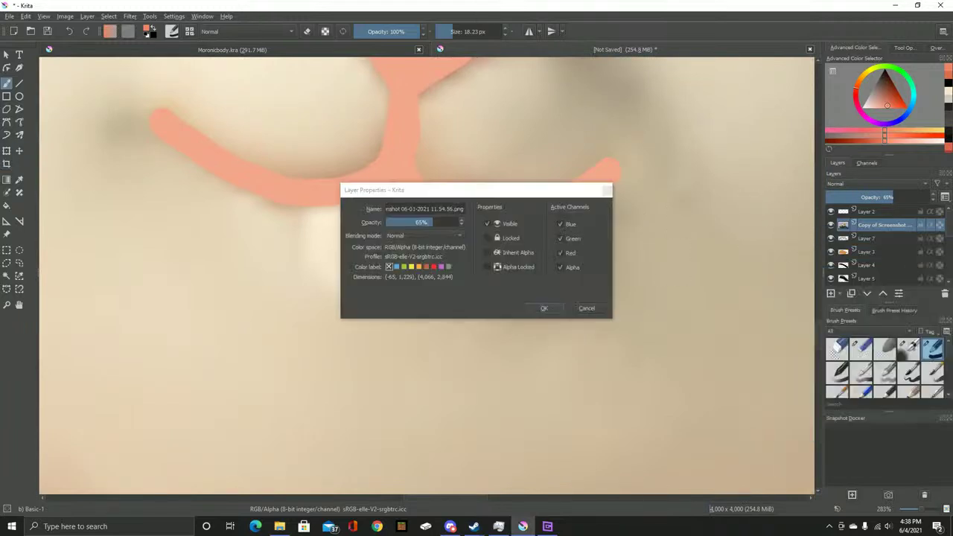
{"action": "left_click", "coordinate": [544, 308]}
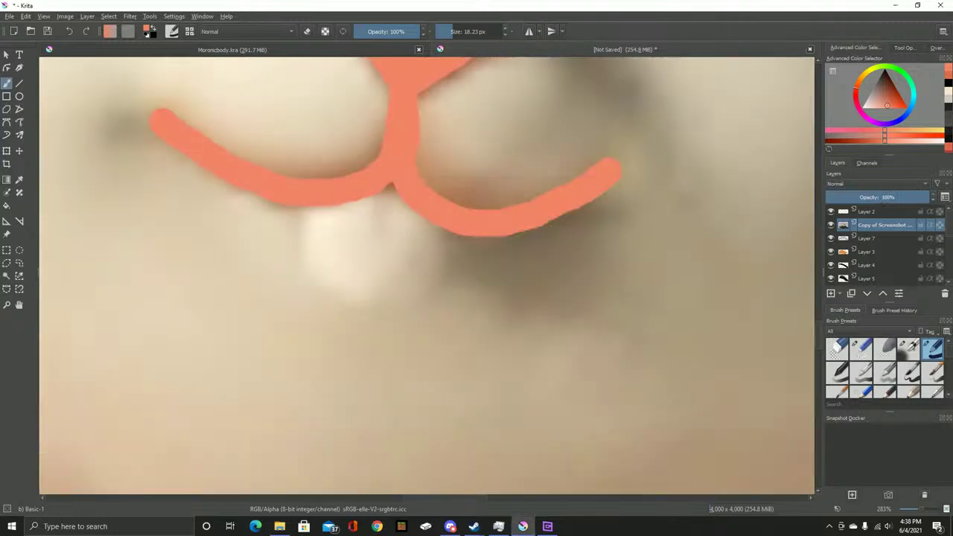
{"action": "key", "text": "p"}
{"action": "key", "text": "b"}
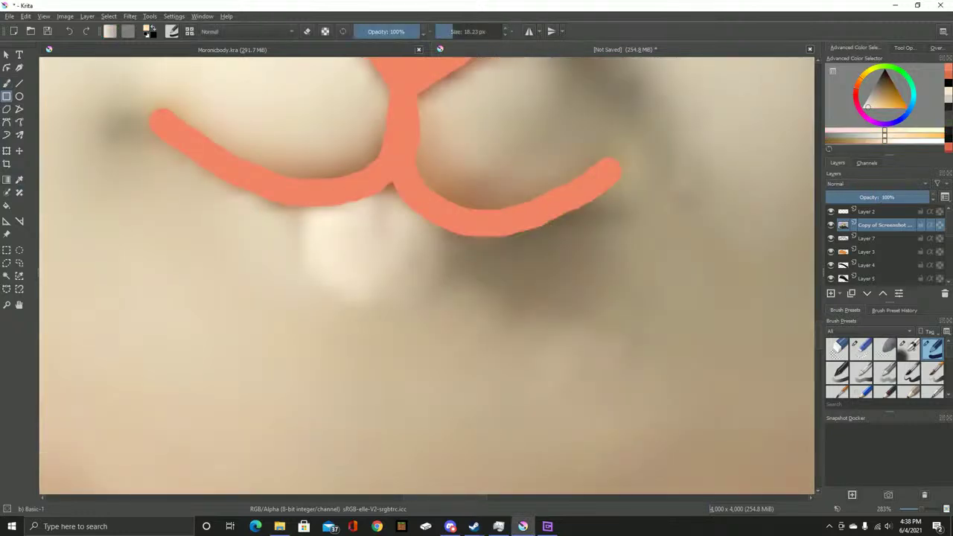
Set the reference layer to 66% opacity and undo the pink mouth strokes
{"action": "right_click", "coordinate": [882, 223]}
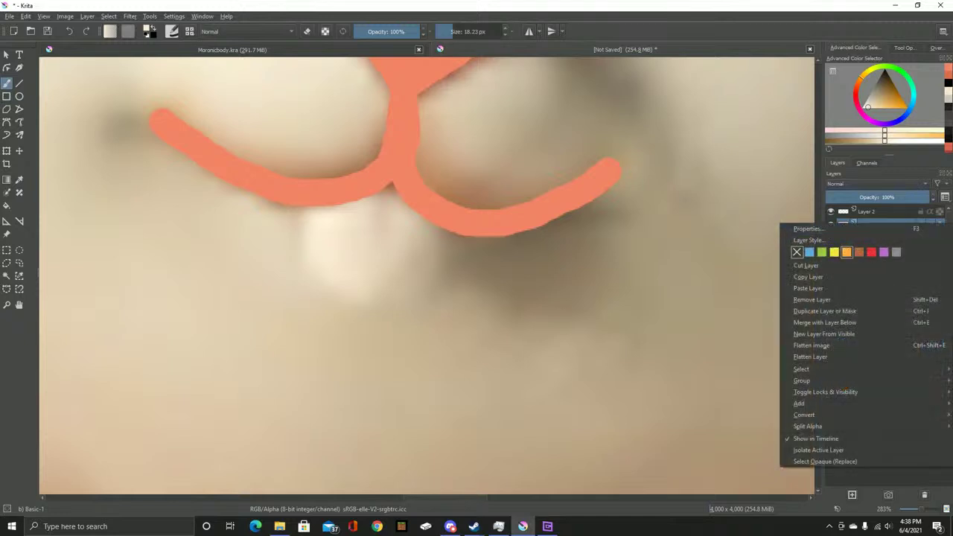
{"action": "left_click", "coordinate": [811, 227]}
{"action": "type", "text": "66"}
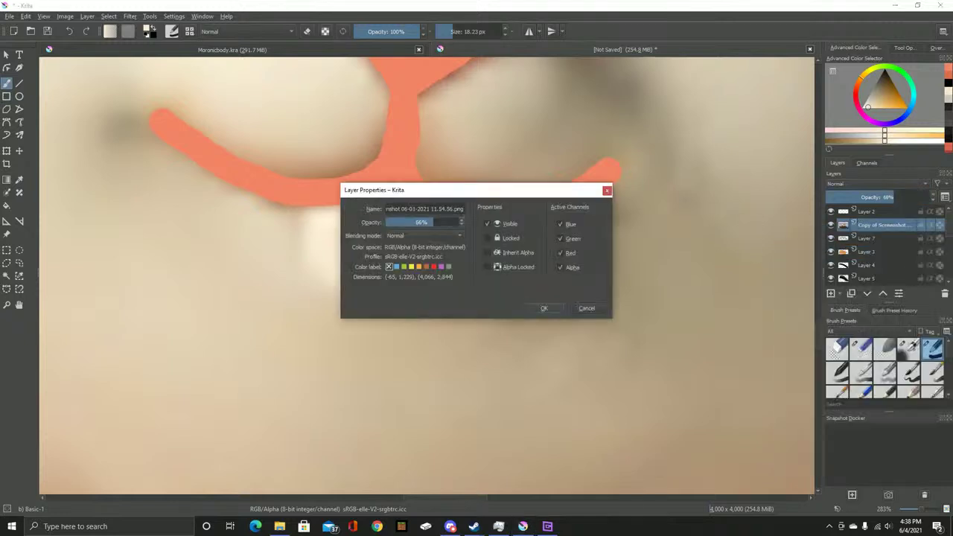
{"action": "key", "text": "Return"}
{"action": "scroll", "coordinate": [882, 244], "scroll_direction": "down", "scroll_amount": 5}
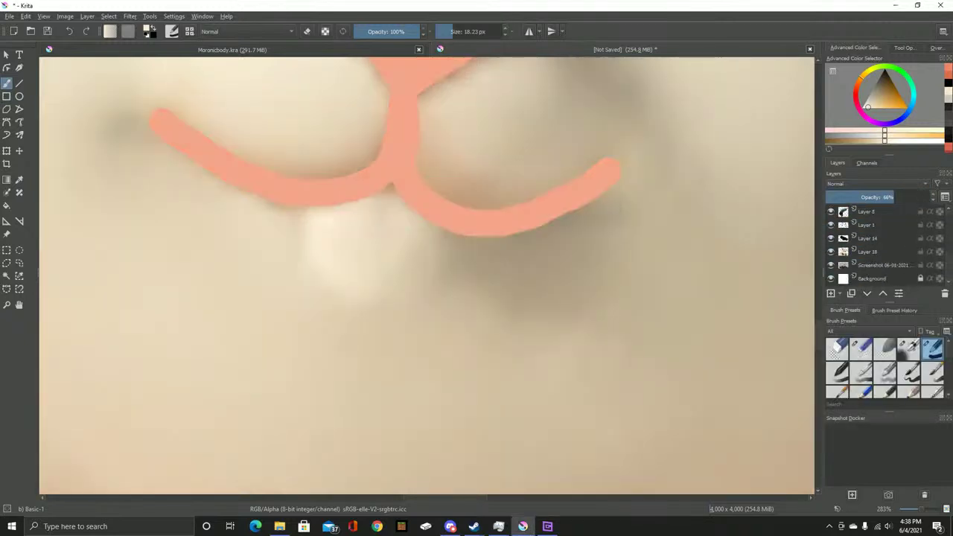
{"action": "scroll", "coordinate": [882, 244], "scroll_direction": "up", "scroll_amount": 5}
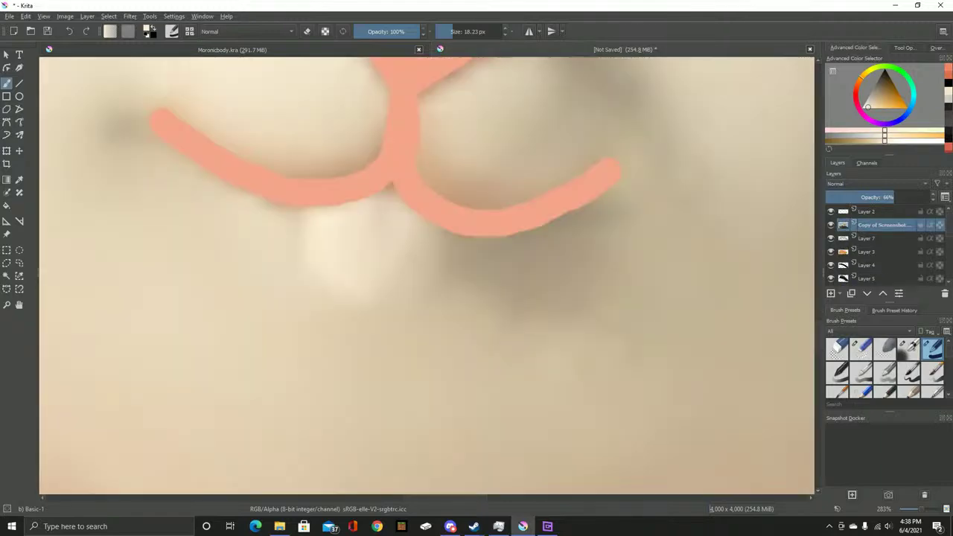
{"action": "scroll", "coordinate": [490, 233], "scroll_direction": "down", "scroll_amount": 5}
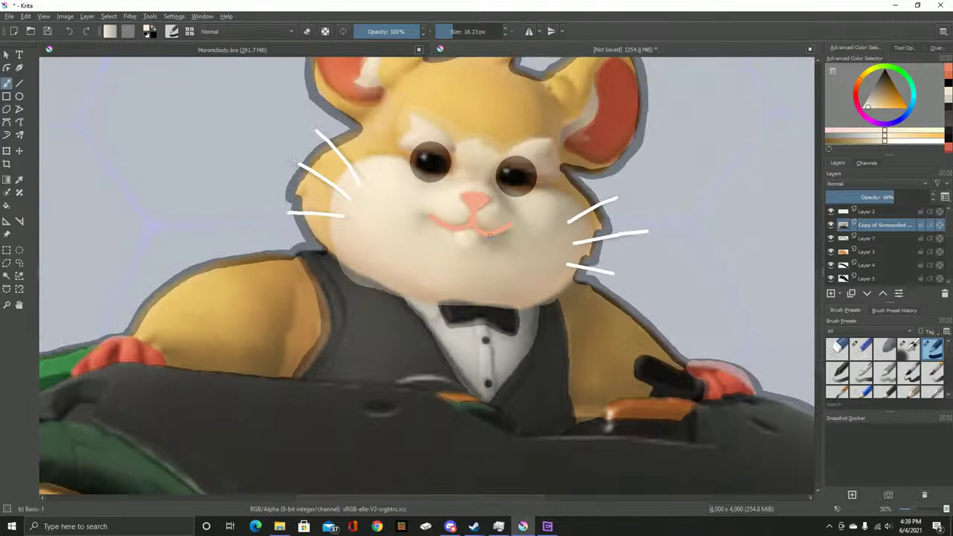
{"action": "key", "text": "ctrl+z"}
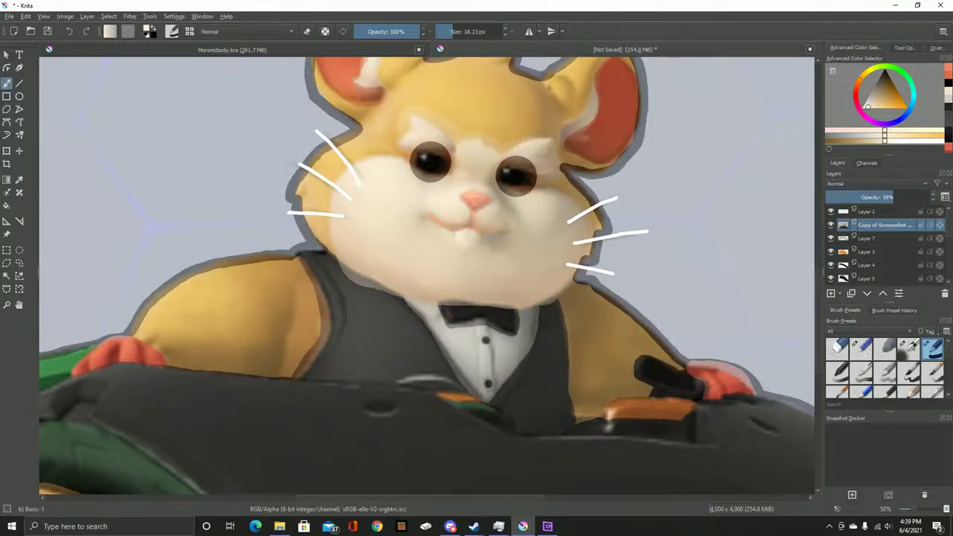
With the reference hidden, paint beige over the darker mouth area and extend the light patch's top
{"action": "scroll", "coordinate": [878, 246], "scroll_direction": "down", "scroll_amount": 5}
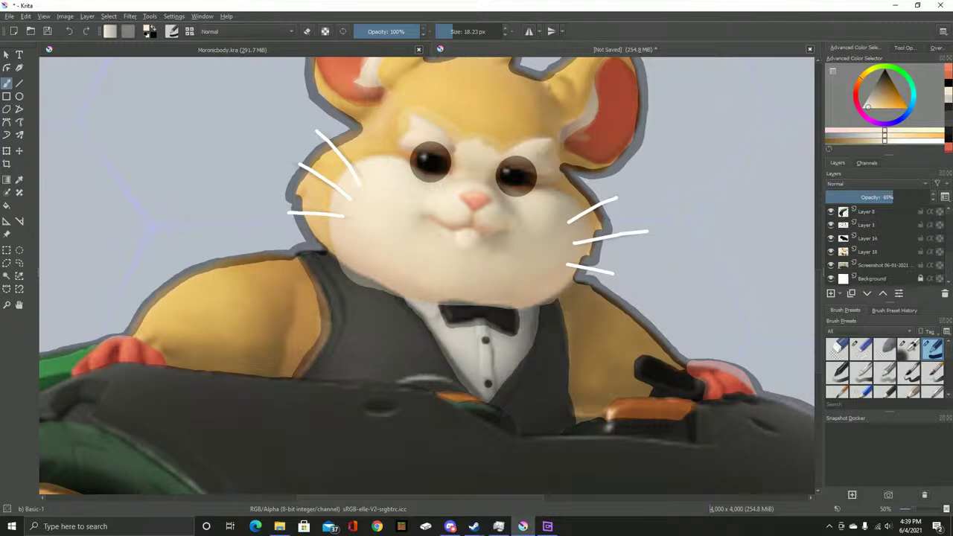
{"action": "left_click", "coordinate": [867, 251]}
{"action": "scroll", "coordinate": [878, 245], "scroll_direction": "up", "scroll_amount": 5}
{"action": "scroll", "coordinate": [466, 216], "scroll_direction": "up", "scroll_amount": 6}
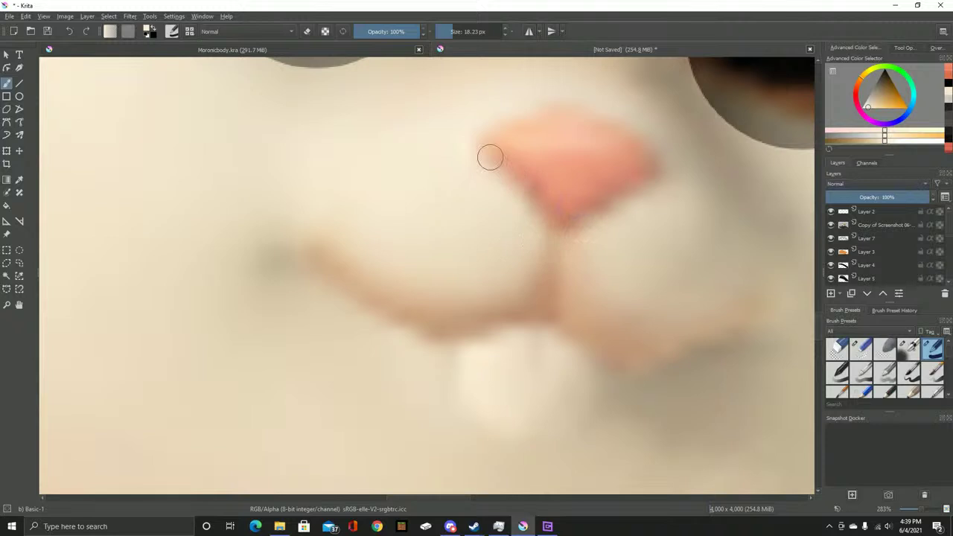
{"action": "left_click_drag", "start_coordinate": [494, 353], "coordinate": [449, 306]}
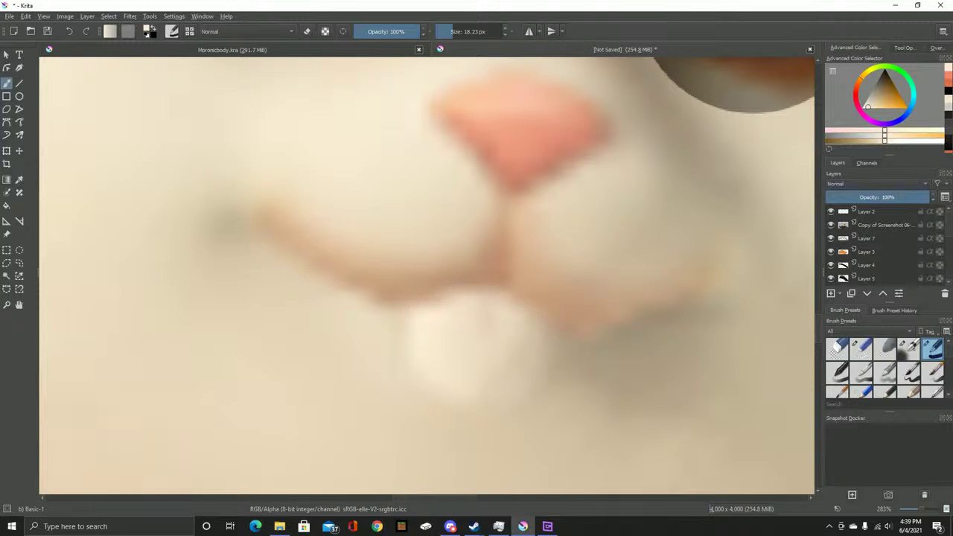
{"action": "left_click", "coordinate": [831, 225]}
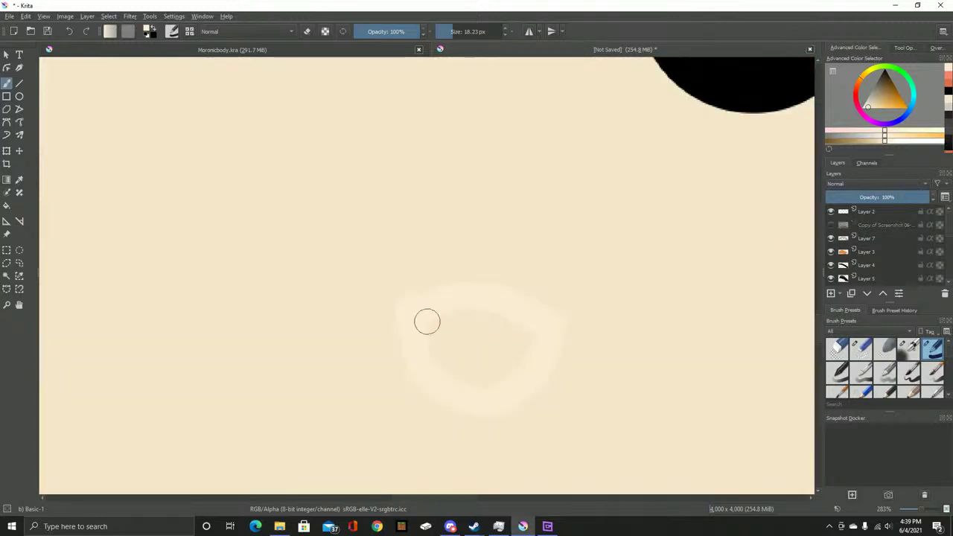
{"action": "mouse_move", "coordinate": [493, 318]}
{"action": "left_mouse_down"}
{"action": "mouse_move", "coordinate": [527, 327]}
{"action": "mouse_move", "coordinate": [522, 353]}
{"action": "mouse_move", "coordinate": [500, 374]}
{"action": "mouse_move", "coordinate": [457, 362]}
{"action": "mouse_move", "coordinate": [436, 332]}
{"action": "mouse_move", "coordinate": [438, 354]}
{"action": "mouse_move", "coordinate": [482, 380]}
{"action": "mouse_move", "coordinate": [506, 347]}
{"action": "mouse_move", "coordinate": [449, 338]}
{"action": "mouse_move", "coordinate": [510, 347]}
{"action": "left_mouse_up"}
{"action": "mouse_move", "coordinate": [418, 309]}
{"action": "left_mouse_down"}
{"action": "mouse_move", "coordinate": [445, 291]}
{"action": "mouse_move", "coordinate": [480, 292]}
{"action": "mouse_move", "coordinate": [529, 300]}
{"action": "mouse_move", "coordinate": [540, 327]}
{"action": "left_mouse_up"}
{"action": "left_click", "coordinate": [831, 224]}
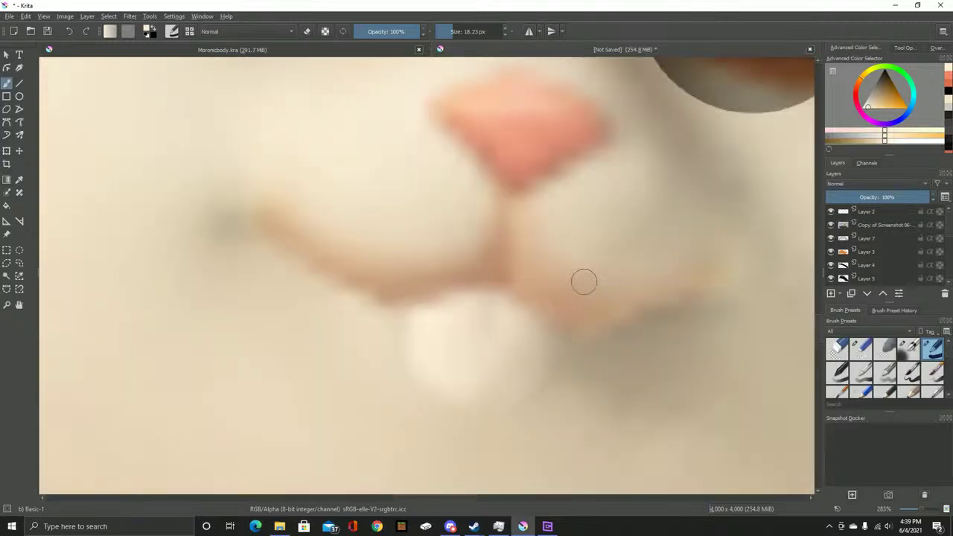
Restore the reference layer to 100% opacity and sample the salmon colour from the nose
{"action": "scroll", "coordinate": [446, 265], "scroll_direction": "up", "scroll_amount": 2}
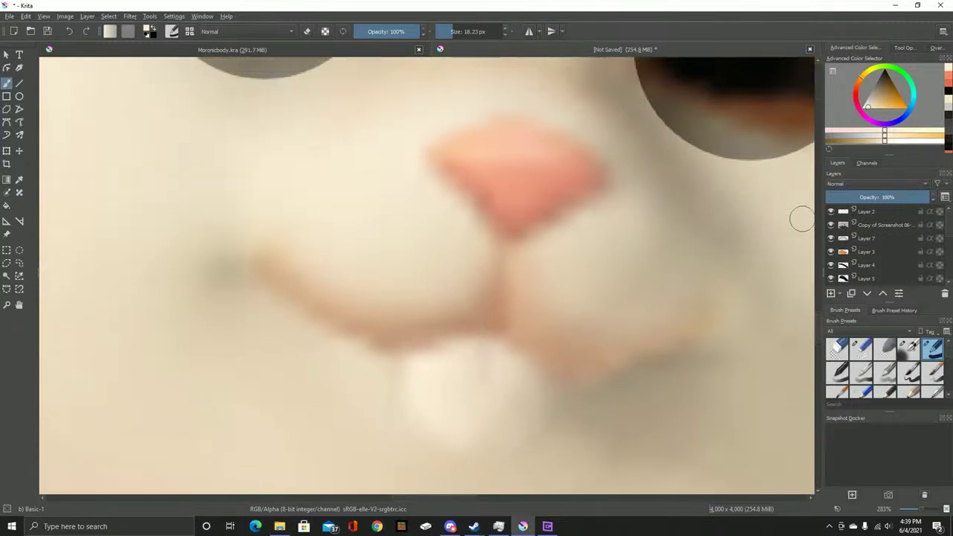
{"action": "right_click", "coordinate": [882, 224]}
{"action": "left_click", "coordinate": [819, 225]}
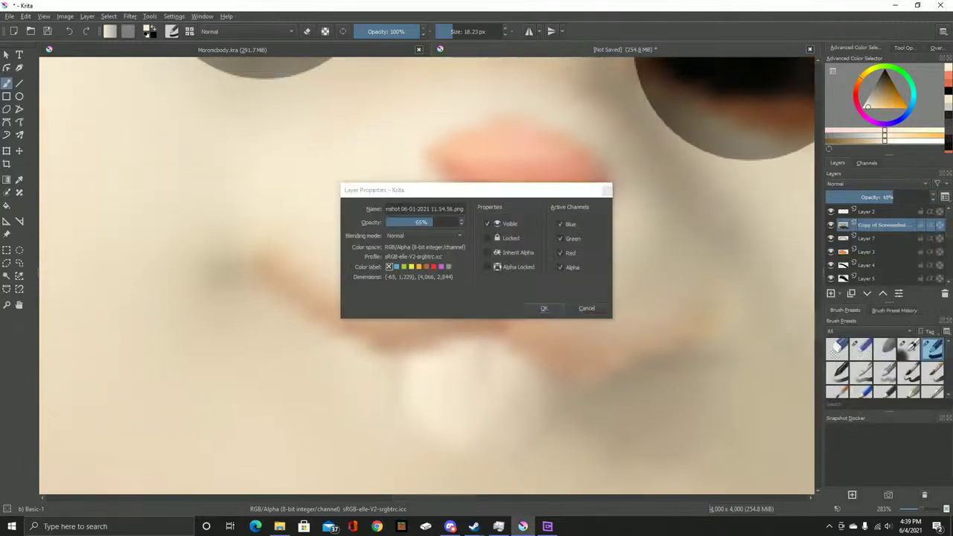
{"action": "type", "text": "100"}
{"action": "key", "text": "Return"}
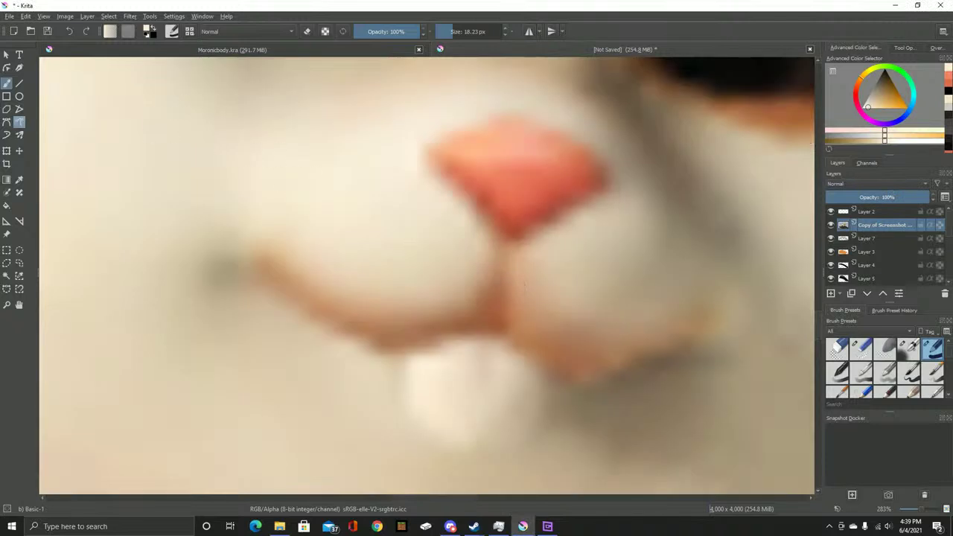
{"action": "key", "text": "p"}
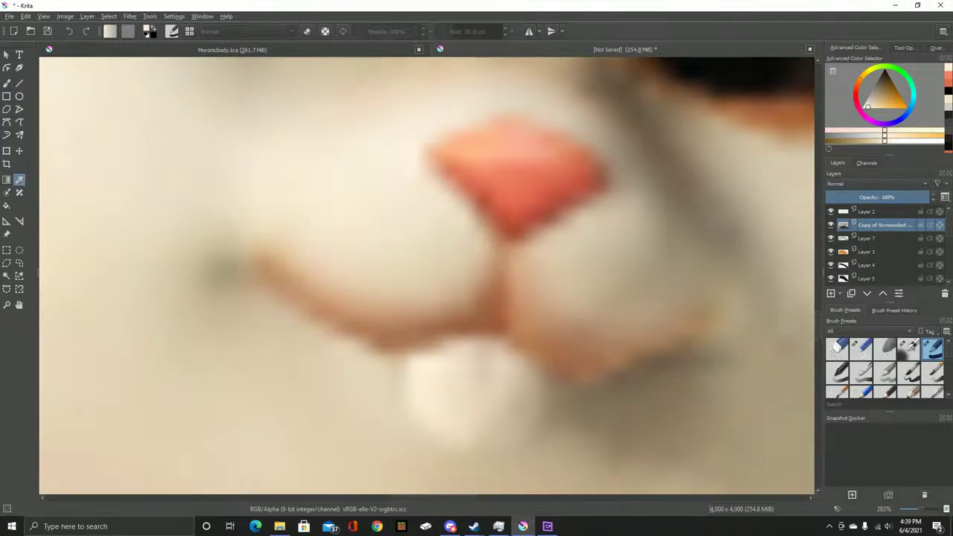
{"action": "left_click", "coordinate": [513, 178]}
{"action": "key", "text": "b"}
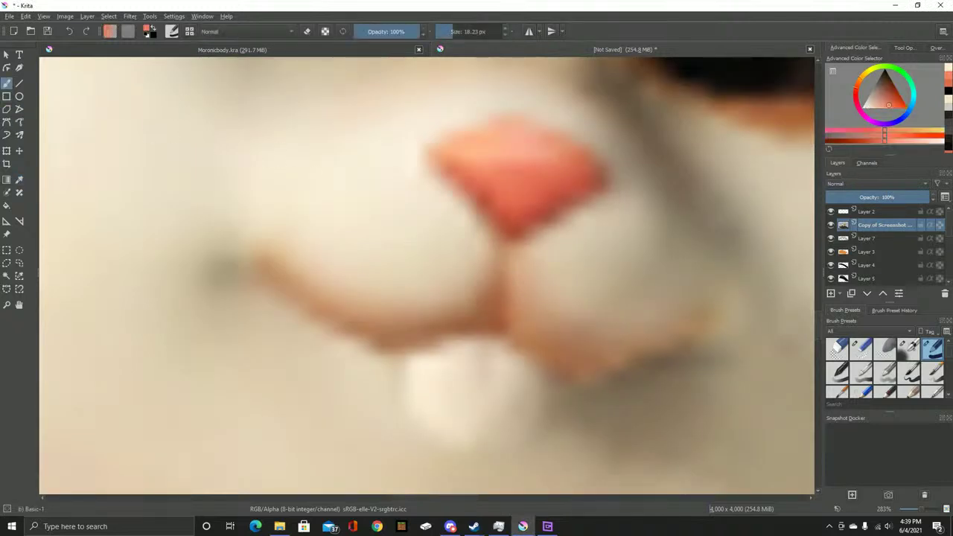
{"action": "mouse_move", "coordinate": [535, 142]}
{"action": "left_mouse_down"}
{"action": "mouse_move", "coordinate": [469, 173]}
{"action": "mouse_move", "coordinate": [455, 190]}
{"action": "left_mouse_up"}
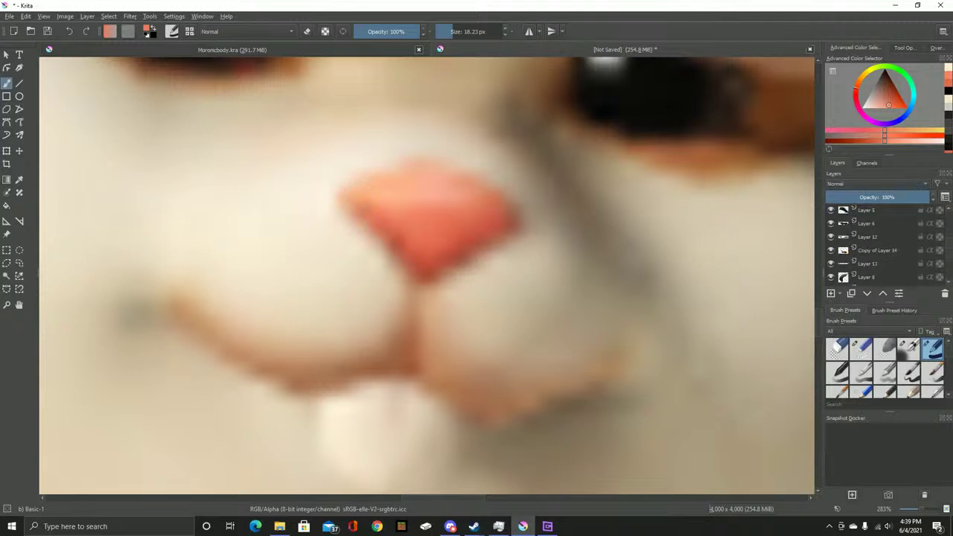
Lower the screenshot copy to 69% opacity and make Layer 18 the active layer
{"action": "right_click", "coordinate": [878, 227]}
{"action": "left_click", "coordinate": [808, 233]}
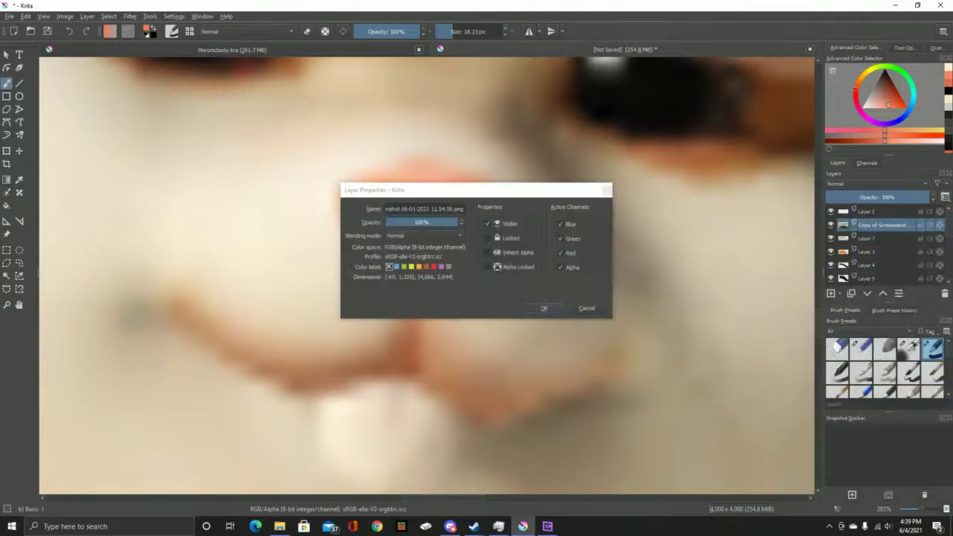
{"action": "left_click_drag", "start_coordinate": [461, 218], "coordinate": [445, 218]}
{"action": "left_click", "coordinate": [544, 306]}
{"action": "scroll", "coordinate": [878, 245], "scroll_direction": "down", "scroll_amount": 5}
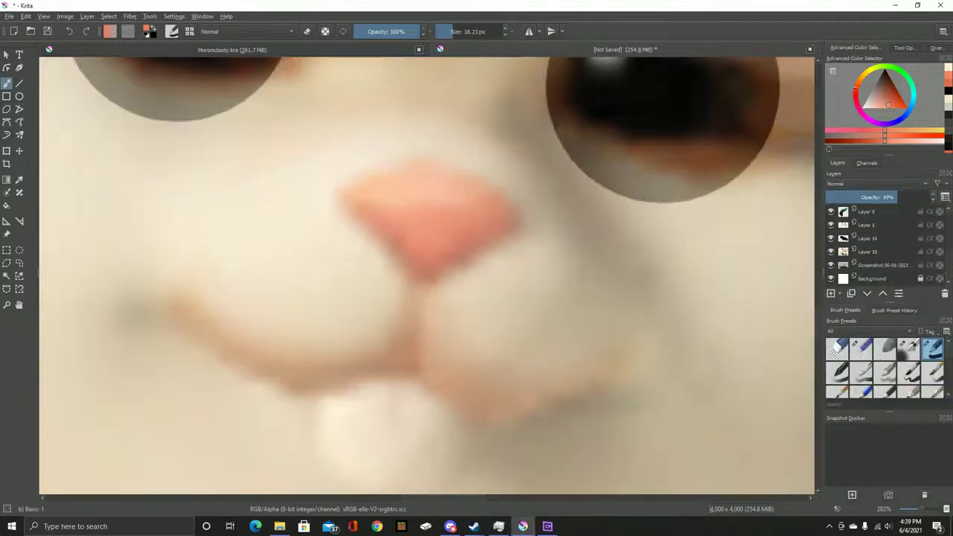
{"action": "left_click", "coordinate": [881, 265]}
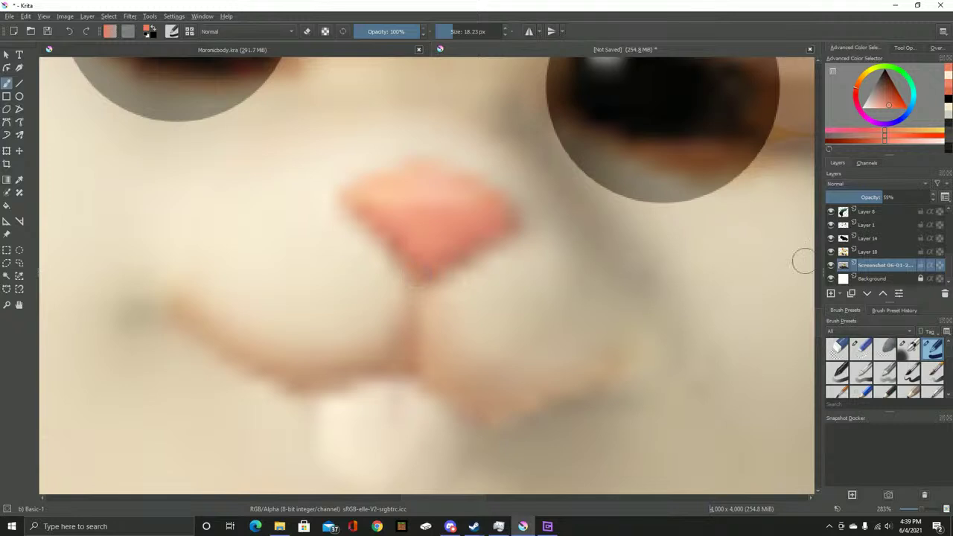
{"action": "key", "text": "Page_Up"}
Paint the salmon nose shape and the curved mouth line beneath it on Layer 18
{"action": "mouse_move", "coordinate": [363, 199]}
{"action": "left_mouse_down"}
{"action": "mouse_move", "coordinate": [419, 263]}
{"action": "mouse_move", "coordinate": [500, 220]}
{"action": "mouse_move", "coordinate": [479, 196]}
{"action": "mouse_move", "coordinate": [443, 180]}
{"action": "mouse_move", "coordinate": [366, 188]}
{"action": "mouse_move", "coordinate": [397, 212]}
{"action": "mouse_move", "coordinate": [420, 197]}
{"action": "mouse_move", "coordinate": [397, 203]}
{"action": "mouse_move", "coordinate": [439, 222]}
{"action": "left_mouse_up"}
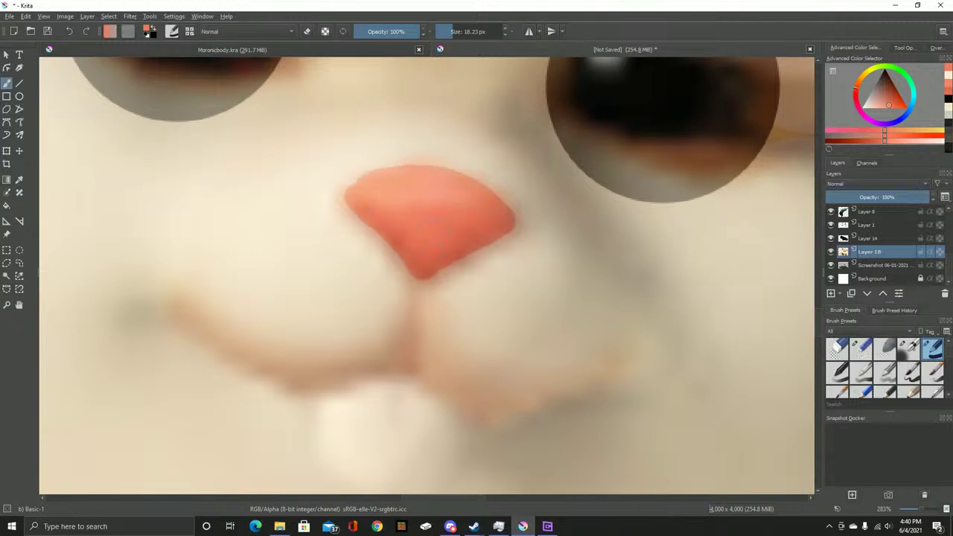
{"action": "mouse_move", "coordinate": [177, 303]}
{"action": "left_mouse_down"}
{"action": "mouse_move", "coordinate": [239, 347]}
{"action": "mouse_move", "coordinate": [330, 363]}
{"action": "mouse_move", "coordinate": [382, 341]}
{"action": "mouse_move", "coordinate": [428, 272]}
{"action": "mouse_move", "coordinate": [410, 341]}
{"action": "mouse_move", "coordinate": [424, 363]}
{"action": "mouse_move", "coordinate": [466, 387]}
{"action": "mouse_move", "coordinate": [559, 386]}
{"action": "mouse_move", "coordinate": [633, 348]}
{"action": "left_mouse_up"}
{"action": "scroll", "coordinate": [633, 348], "scroll_direction": "down", "scroll_amount": 5}
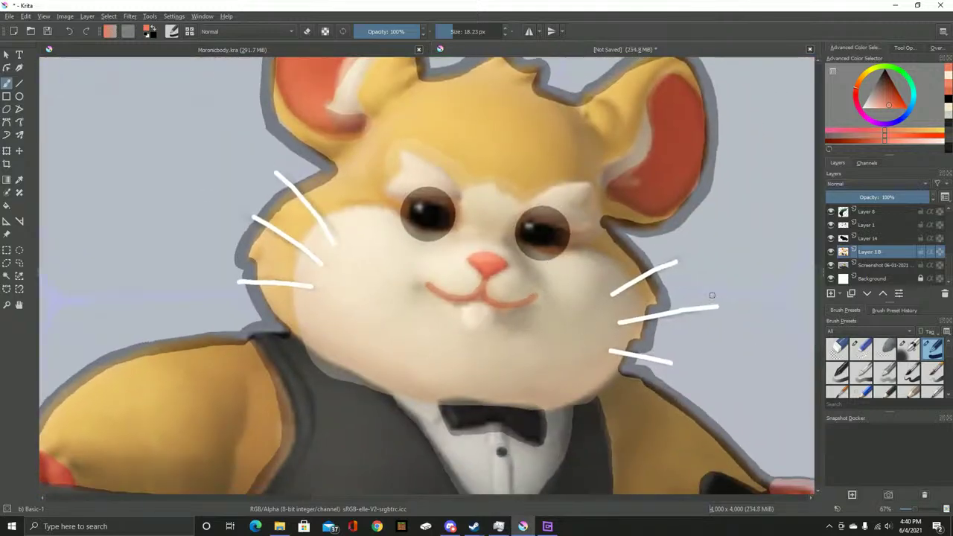
{"action": "scroll", "coordinate": [506, 329], "scroll_direction": "up", "scroll_amount": 4}
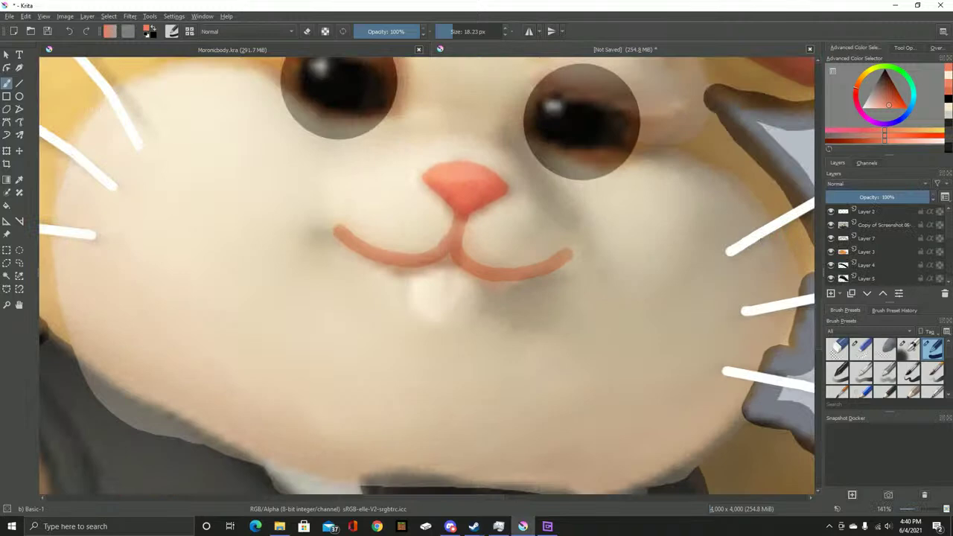
{"action": "scroll", "coordinate": [367, 285], "scroll_direction": "up", "scroll_amount": 5}
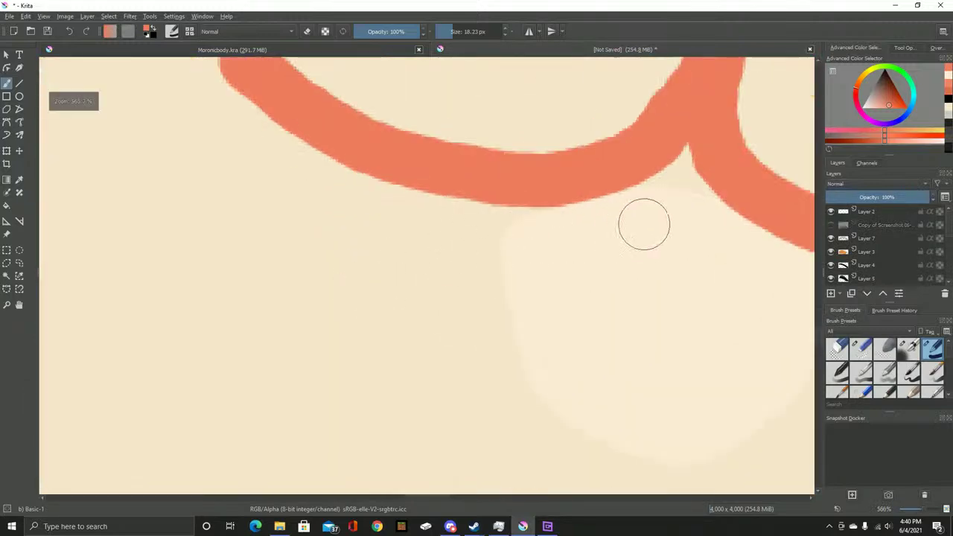
Smooth the mouth curve's lower edge and tidy its right branch
{"action": "mouse_move", "coordinate": [655, 160]}
{"action": "left_mouse_down"}
{"action": "mouse_move", "coordinate": [457, 191]}
{"action": "mouse_move", "coordinate": [435, 208]}
{"action": "mouse_move", "coordinate": [461, 174]}
{"action": "left_mouse_up"}
{"action": "left_click_drag", "start_coordinate": [436, 239], "coordinate": [277, 265]}
{"action": "mouse_move", "coordinate": [417, 262]}
{"action": "left_mouse_down"}
{"action": "mouse_move", "coordinate": [477, 234]}
{"action": "mouse_move", "coordinate": [566, 276]}
{"action": "mouse_move", "coordinate": [744, 265]}
{"action": "left_mouse_up"}
{"action": "left_click_drag", "start_coordinate": [669, 275], "coordinate": [517, 268]}
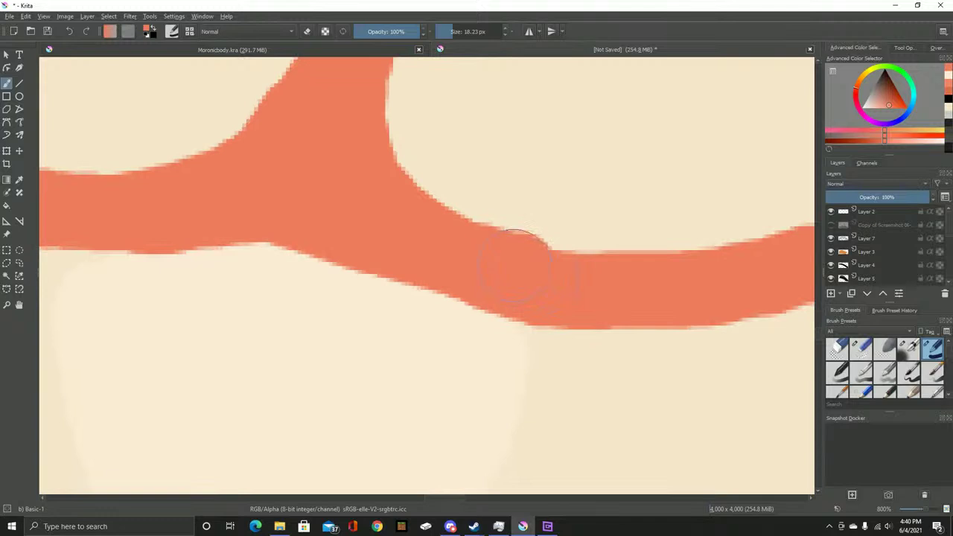
{"action": "scroll", "coordinate": [628, 274], "scroll_direction": "down", "scroll_amount": 1}
{"action": "scroll", "coordinate": [587, 246], "scroll_direction": "down", "scroll_amount": 2}
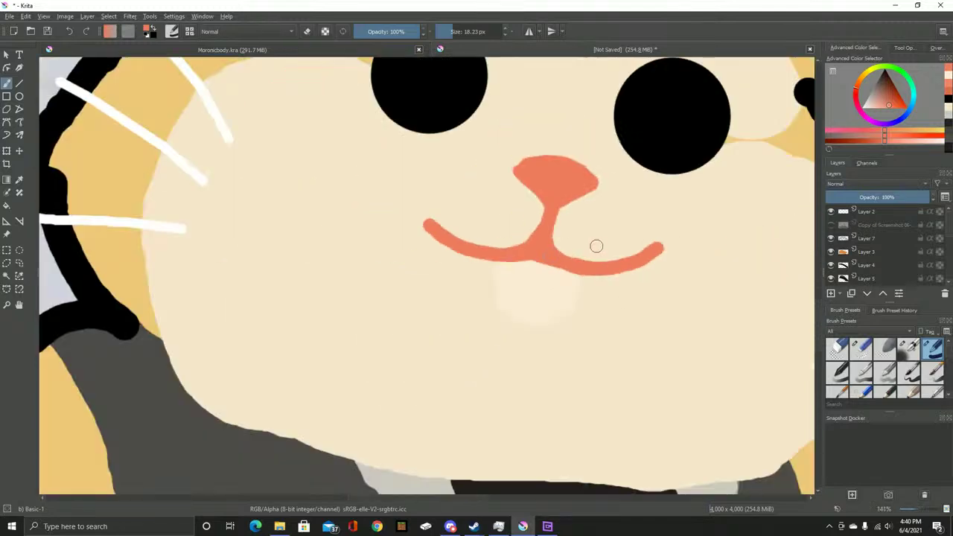
{"action": "scroll", "coordinate": [594, 244], "scroll_direction": "down", "scroll_amount": 3}
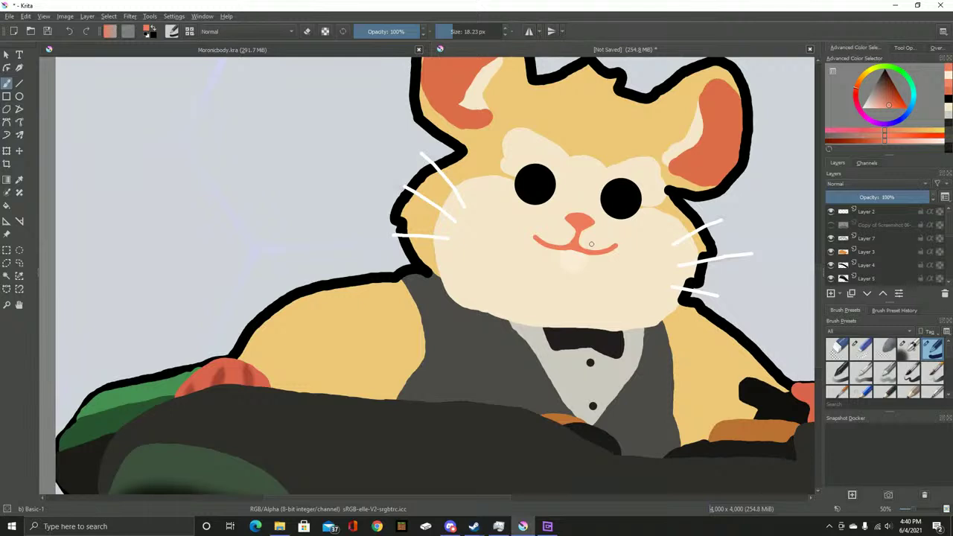
Sample the light blue-grey background colour as the painting colour
{"action": "left_click_drag", "start_coordinate": [591, 244], "coordinate": [557, 288]}
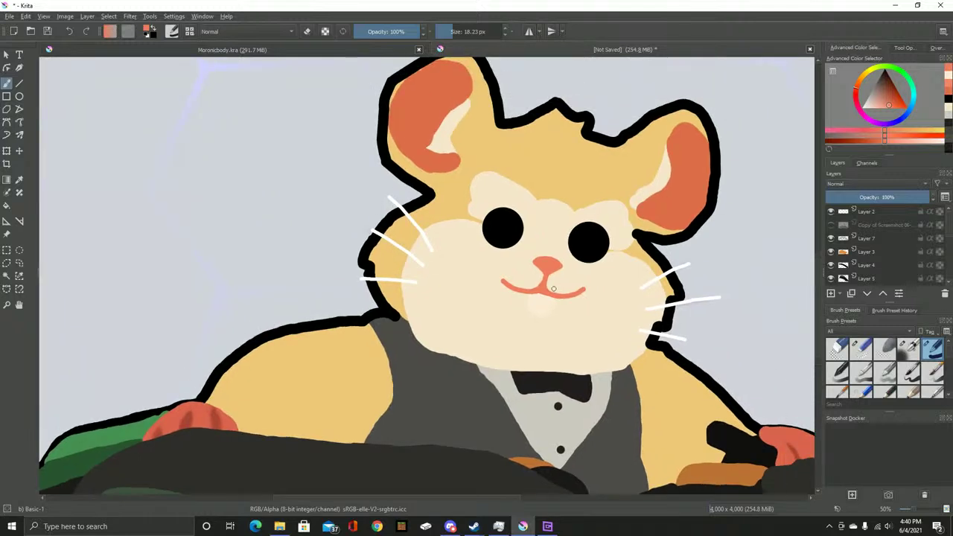
{"action": "scroll", "coordinate": [467, 186], "scroll_direction": "down", "scroll_amount": 3}
{"action": "left_click_drag", "start_coordinate": [412, 165], "coordinate": [387, 213]}
{"action": "scroll", "coordinate": [387, 213], "scroll_direction": "up", "scroll_amount": 3}
{"action": "key", "text": "p"}
{"action": "left_click", "coordinate": [386, 213]}
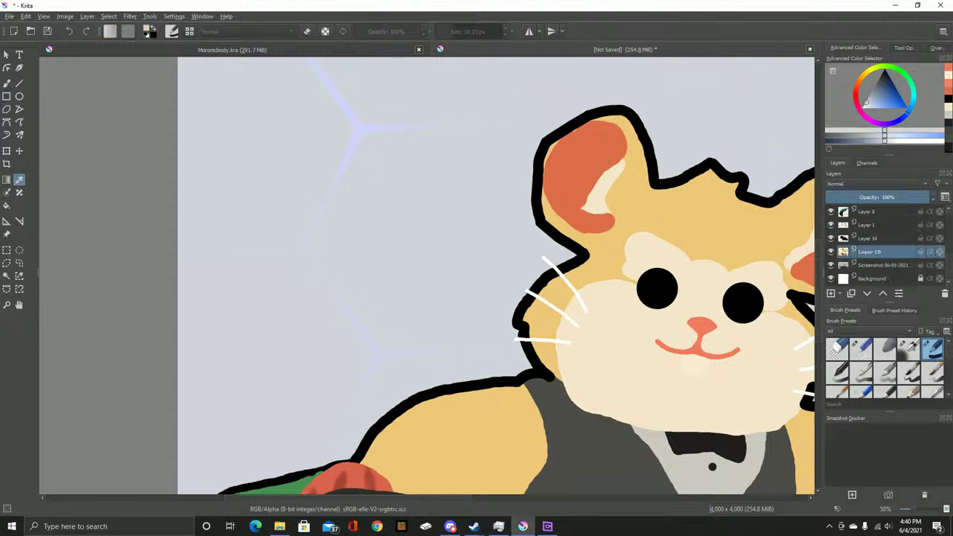
{"action": "scroll", "coordinate": [886, 246], "scroll_direction": "up", "scroll_amount": 5}
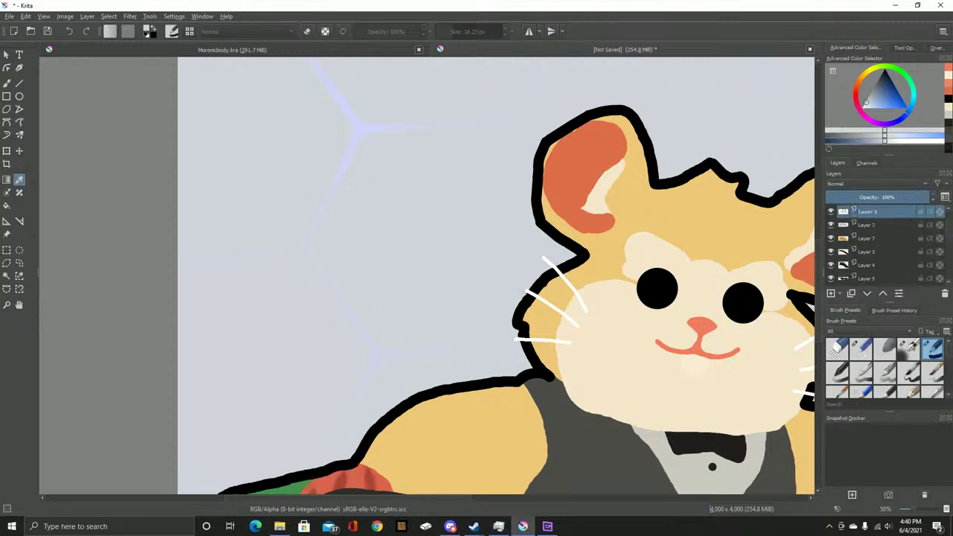
{"action": "scroll", "coordinate": [421, 249], "scroll_direction": "down", "scroll_amount": 6}
Merge the Copy of Screenshot layer down into Layer 1 and reselect Layer 1
{"action": "scroll", "coordinate": [421, 248], "scroll_direction": "up", "scroll_amount": 3}
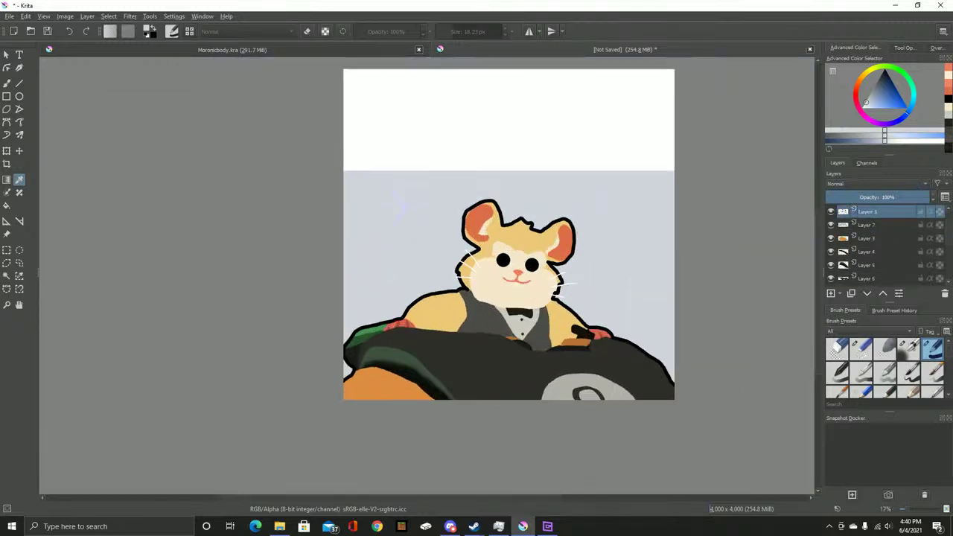
{"action": "left_click", "coordinate": [878, 224]}
{"action": "right_click", "coordinate": [878, 225]}
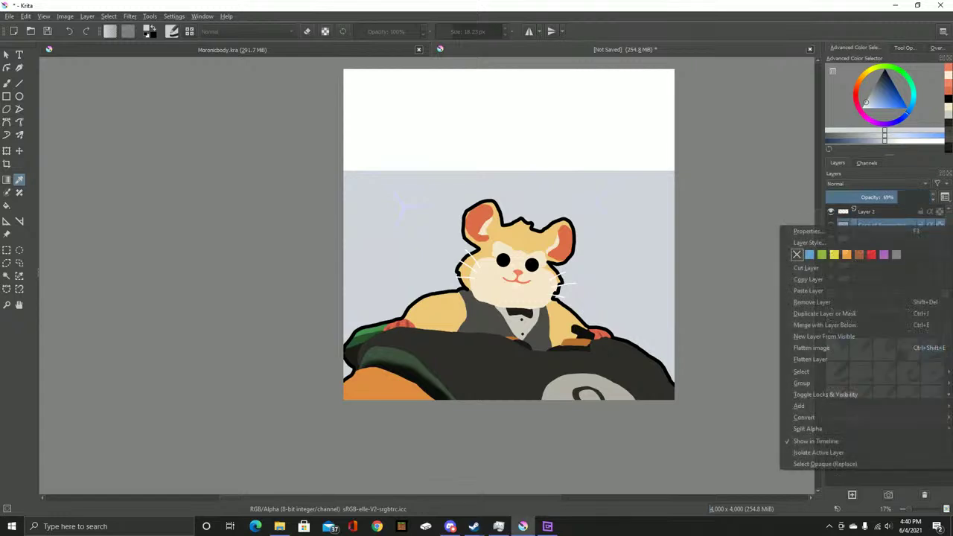
{"action": "key", "text": "Escape"}
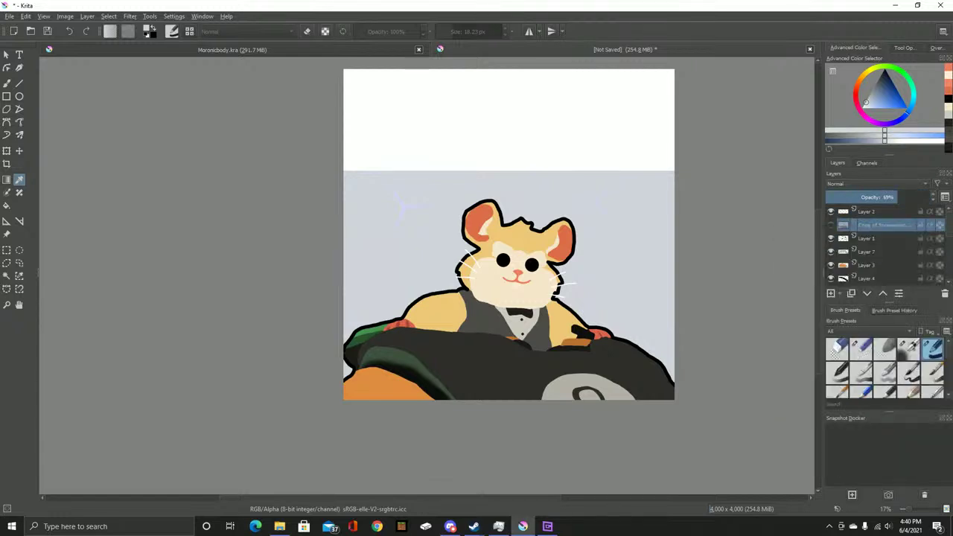
{"action": "key", "text": "ctrl+e"}
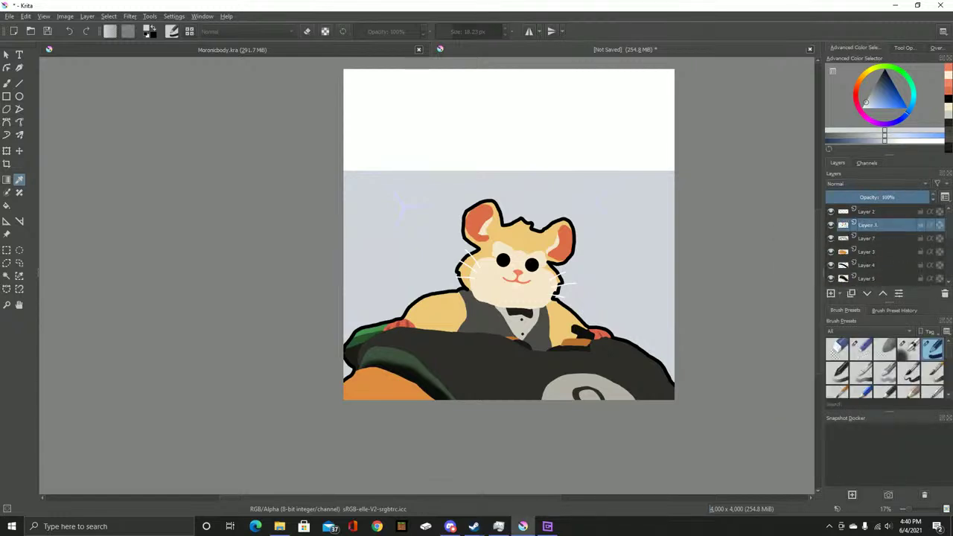
{"action": "left_click", "coordinate": [878, 211]}
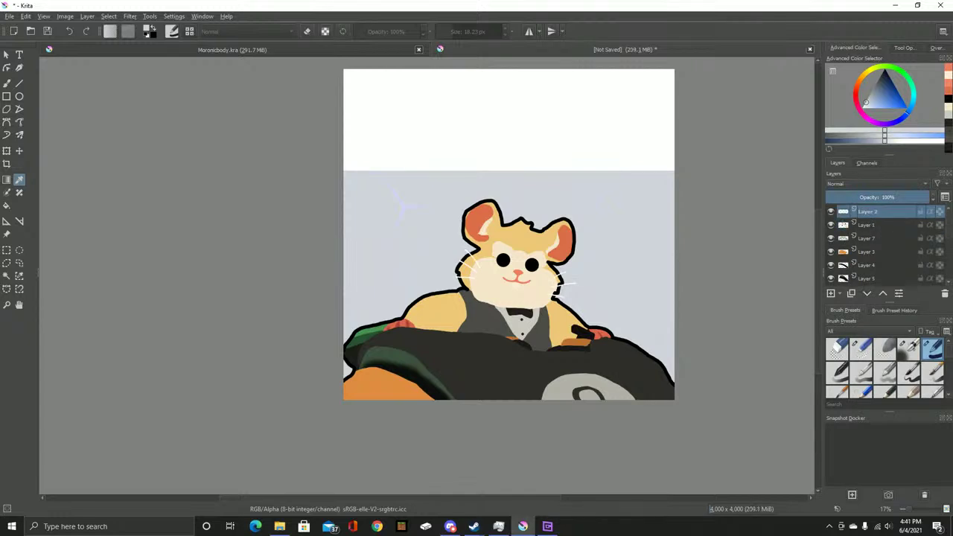
{"action": "left_click", "coordinate": [878, 225]}
Add a new layer, fill it blue-grey with a large brush, and place it beneath the artwork
{"action": "key", "text": "Insert"}
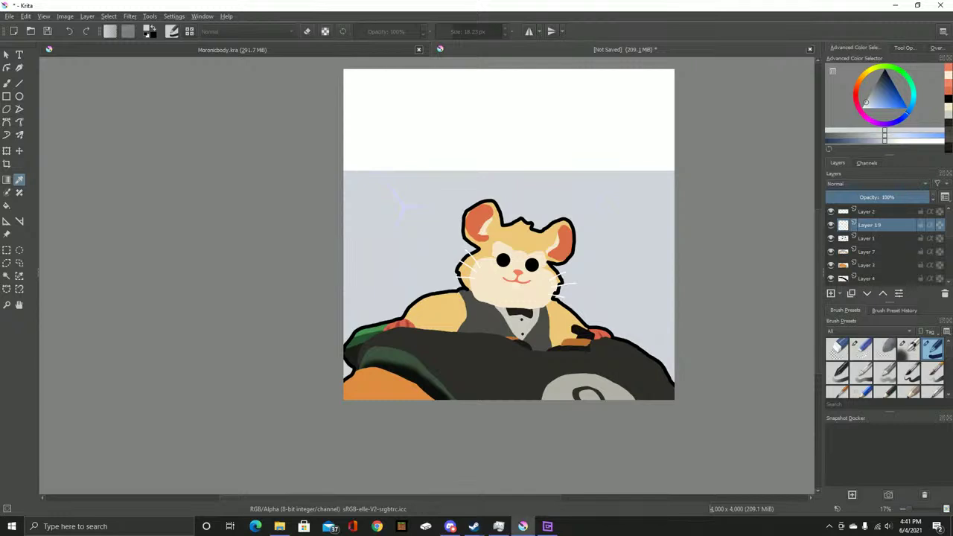
{"action": "left_click", "coordinate": [7, 83]}
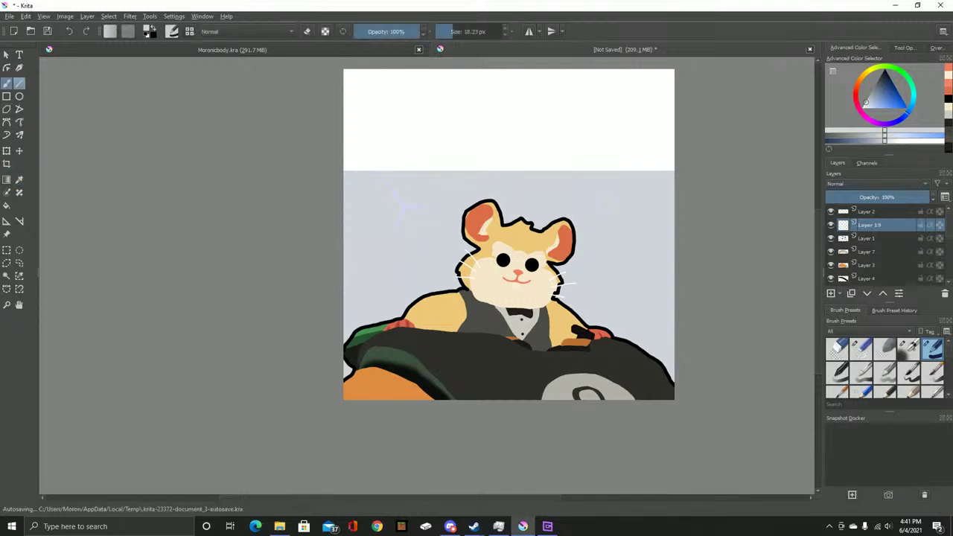
{"action": "mouse_move", "coordinate": [344, 93]}
{"action": "left_mouse_down"}
{"action": "mouse_move", "coordinate": [666, 106]}
{"action": "mouse_move", "coordinate": [461, 106]}
{"action": "mouse_move", "coordinate": [329, 136]}
{"action": "mouse_move", "coordinate": [324, 169]}
{"action": "mouse_move", "coordinate": [360, 202]}
{"action": "mouse_move", "coordinate": [347, 212]}
{"action": "mouse_move", "coordinate": [261, 235]}
{"action": "mouse_move", "coordinate": [187, 240]}
{"action": "left_mouse_up"}
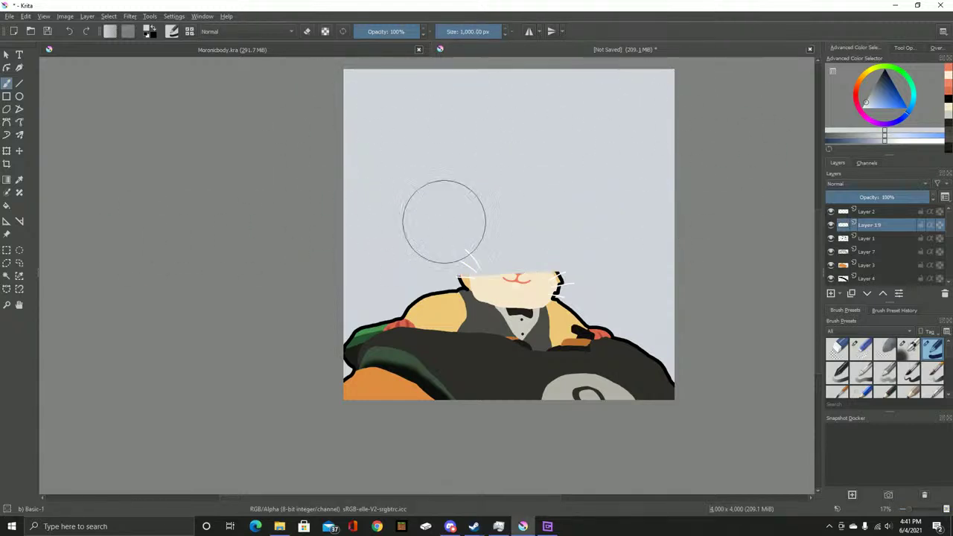
{"action": "mouse_move", "coordinate": [604, 248]}
{"action": "left_mouse_down"}
{"action": "mouse_move", "coordinate": [390, 334]}
{"action": "mouse_move", "coordinate": [314, 351]}
{"action": "mouse_move", "coordinate": [729, 376]}
{"action": "mouse_move", "coordinate": [609, 436]}
{"action": "mouse_move", "coordinate": [485, 420]}
{"action": "mouse_move", "coordinate": [382, 439]}
{"action": "left_mouse_up"}
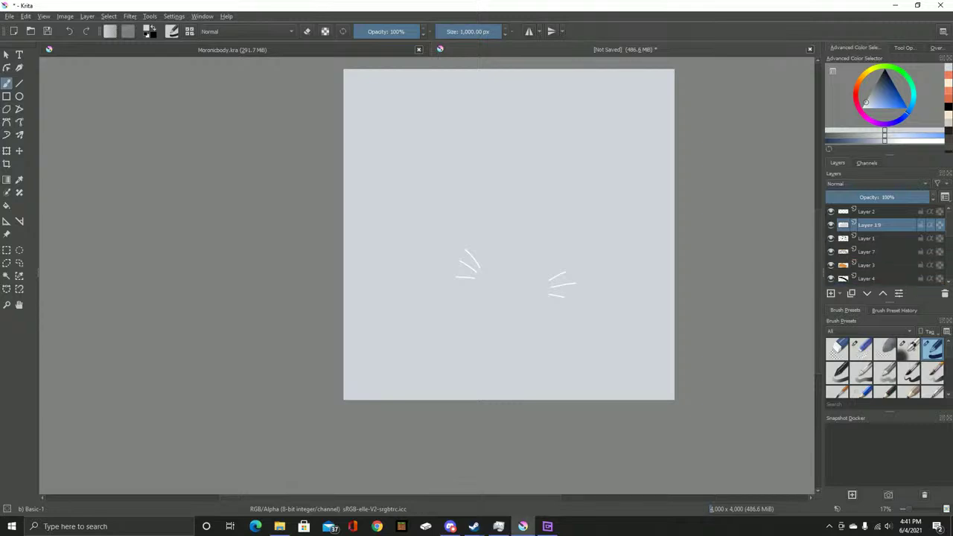
{"action": "scroll", "coordinate": [878, 244], "scroll_direction": "down", "scroll_amount": 3}
{"action": "scroll", "coordinate": [878, 244], "scroll_direction": "down", "scroll_amount": 6}
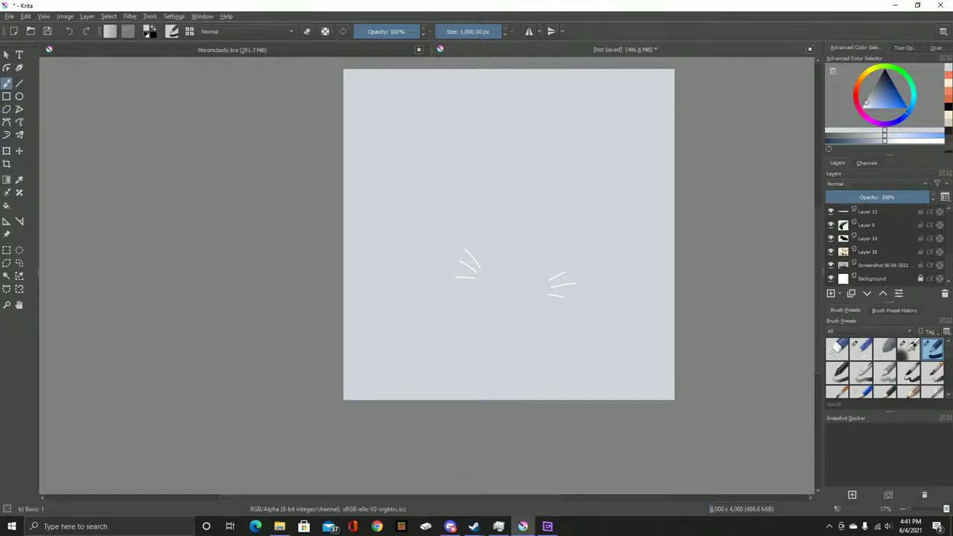
{"action": "key", "text": "ctrl+z"}
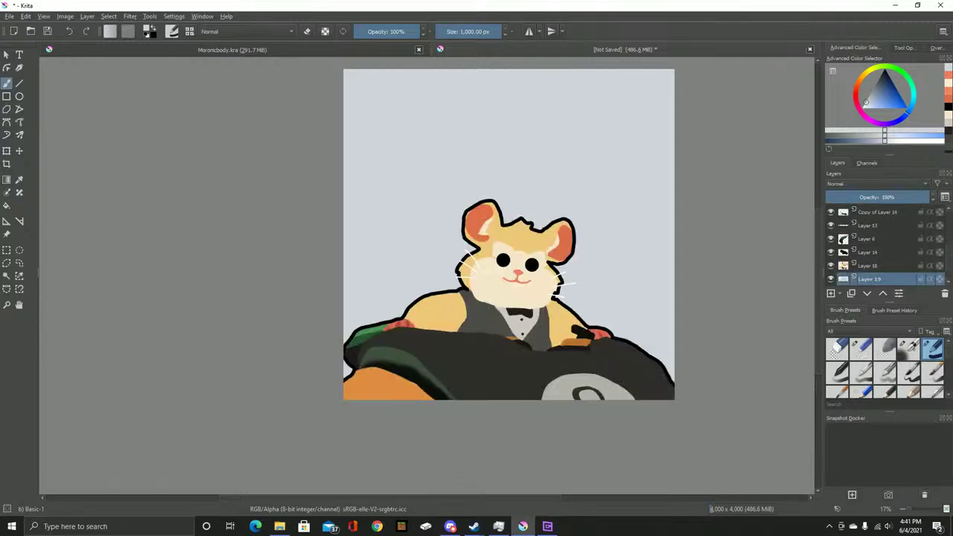
{"action": "scroll", "coordinate": [566, 323], "scroll_direction": "up", "scroll_amount": 6}
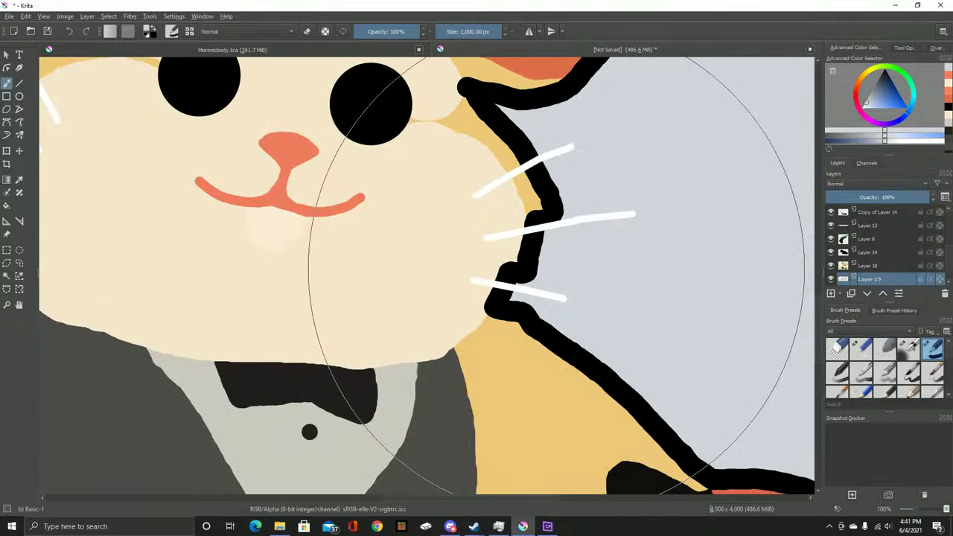
{"action": "scroll", "coordinate": [491, 249], "scroll_direction": "down", "scroll_amount": 4}
Check the layer stack and hide the Screenshot reference layer
{"action": "scroll", "coordinate": [878, 246], "scroll_direction": "down", "scroll_amount": 2}
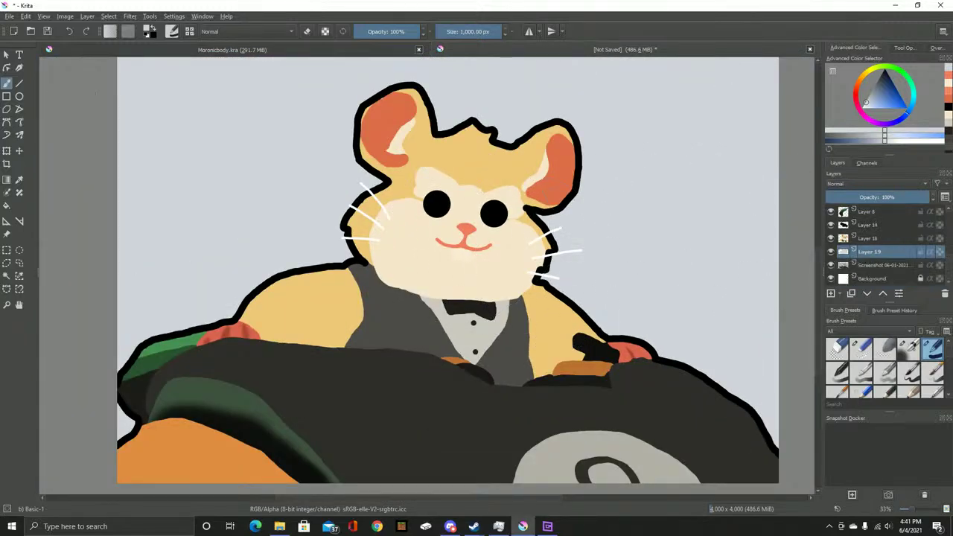
{"action": "left_click", "coordinate": [882, 265]}
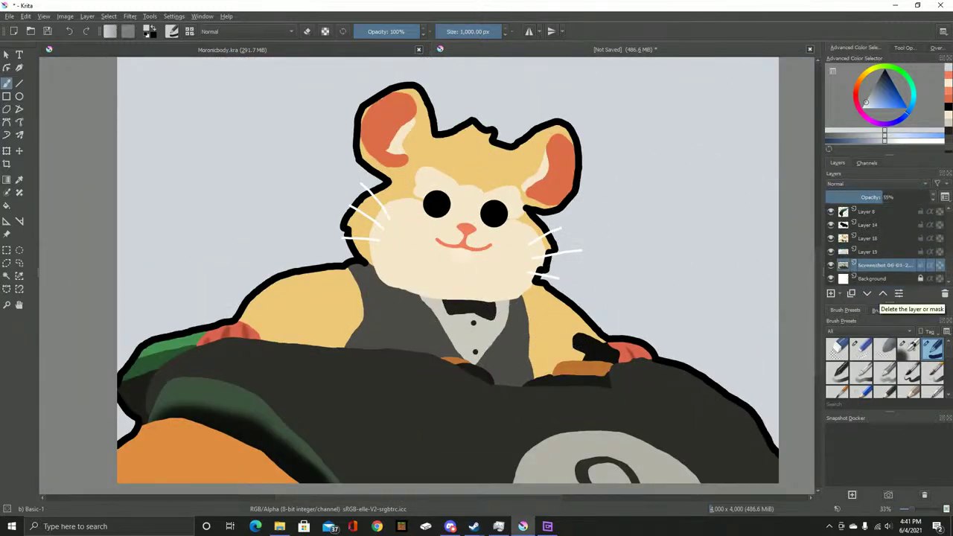
{"action": "left_click", "coordinate": [872, 278]}
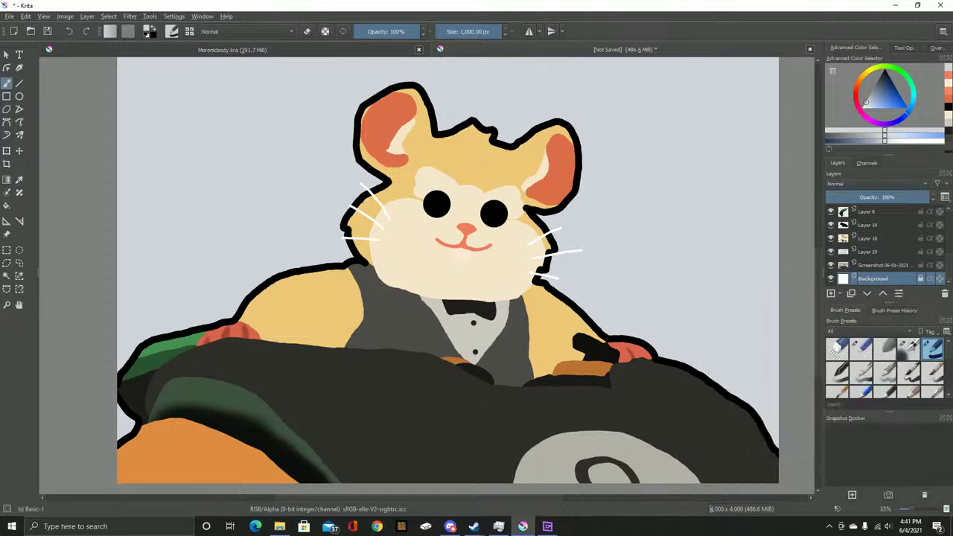
{"action": "left_click", "coordinate": [882, 264]}
{"action": "left_click", "coordinate": [873, 278]}
{"action": "scroll", "coordinate": [872, 279], "scroll_direction": "up", "scroll_amount": 1}
{"action": "left_click", "coordinate": [872, 278]}
{"action": "left_click", "coordinate": [831, 278]}
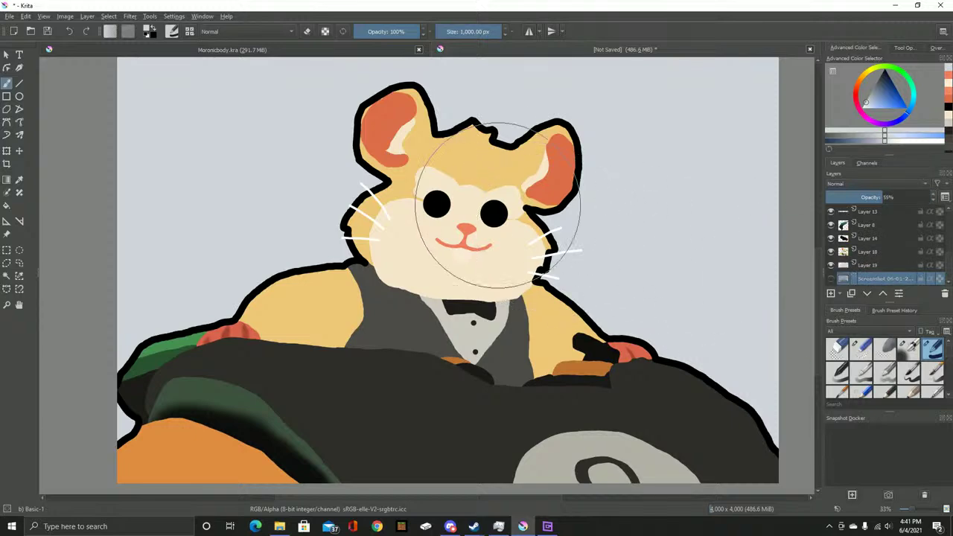
On Layer 18, shrink the brush to about 60 px and sample the ear's orange colour
{"action": "scroll", "coordinate": [389, 85], "scroll_direction": "up", "scroll_amount": 3}
{"action": "left_click_drag", "start_coordinate": [389, 86], "coordinate": [482, 171]}
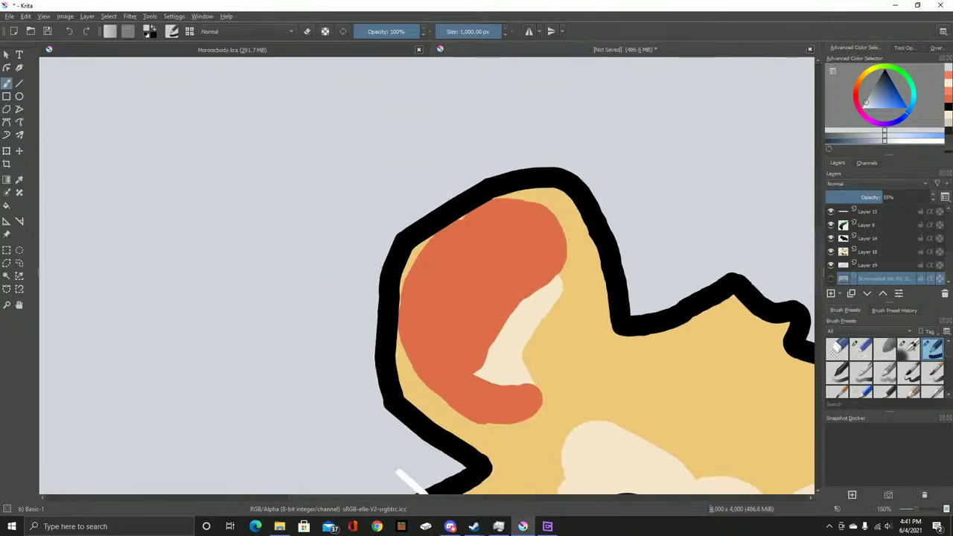
{"action": "left_click", "coordinate": [869, 251]}
{"action": "left_click_drag", "start_coordinate": [495, 32], "coordinate": [462, 31]}
{"action": "left_click", "coordinate": [483, 298]}
{"action": "left_click", "coordinate": [19, 82]}
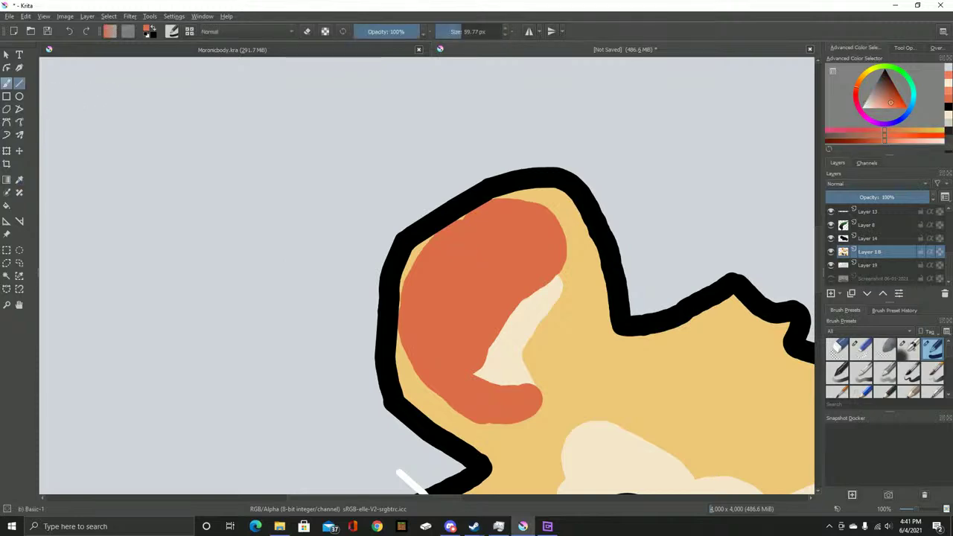
Zoom and pan to review the right ear, the whiskers and the whole hamster
{"action": "scroll", "coordinate": [476, 215], "scroll_direction": "up", "scroll_amount": 5}
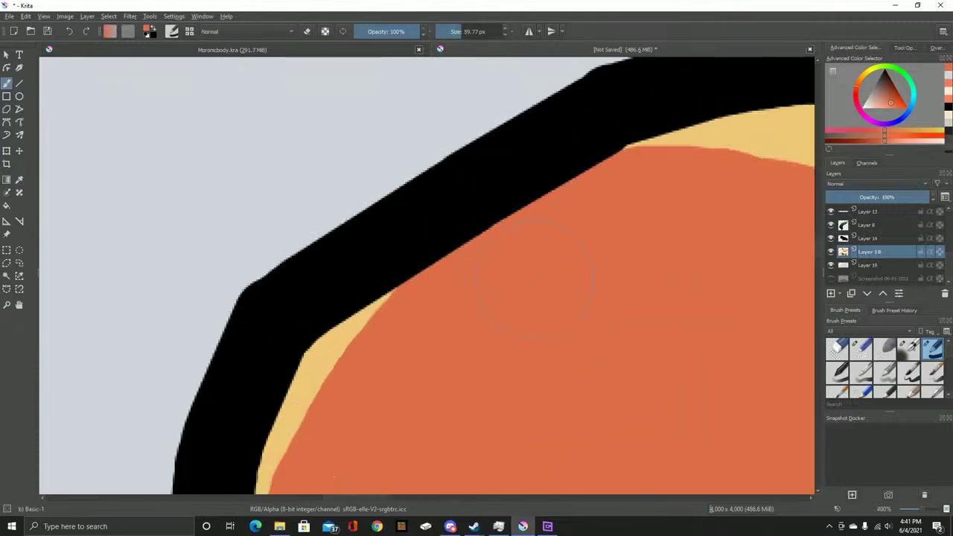
{"action": "scroll", "coordinate": [536, 308], "scroll_direction": "down", "scroll_amount": 5}
{"action": "left_click_drag", "start_coordinate": [660, 285], "coordinate": [447, 146]}
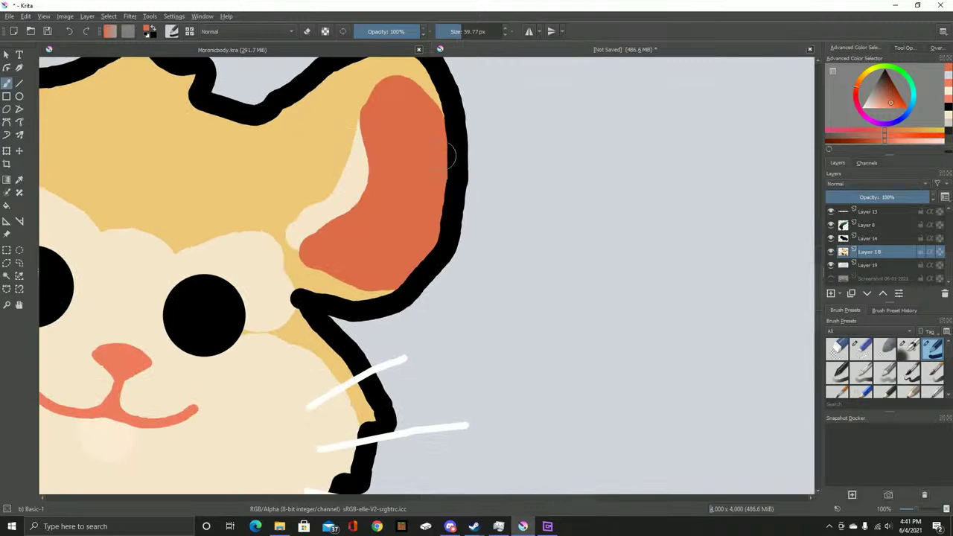
{"action": "scroll", "coordinate": [446, 147], "scroll_direction": "down", "scroll_amount": 8}
{"action": "left_click_drag", "start_coordinate": [208, 246], "coordinate": [388, 330]}
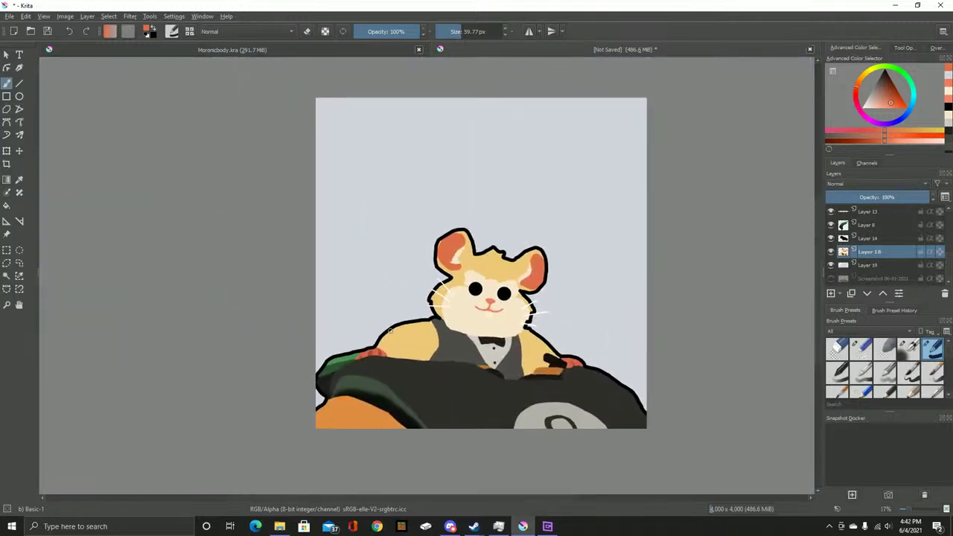
{"action": "scroll", "coordinate": [389, 330], "scroll_direction": "up", "scroll_amount": 1}
{"action": "scroll", "coordinate": [390, 330], "scroll_direction": "down", "scroll_amount": 1}
{"action": "scroll", "coordinate": [390, 330], "scroll_direction": "up", "scroll_amount": 1}
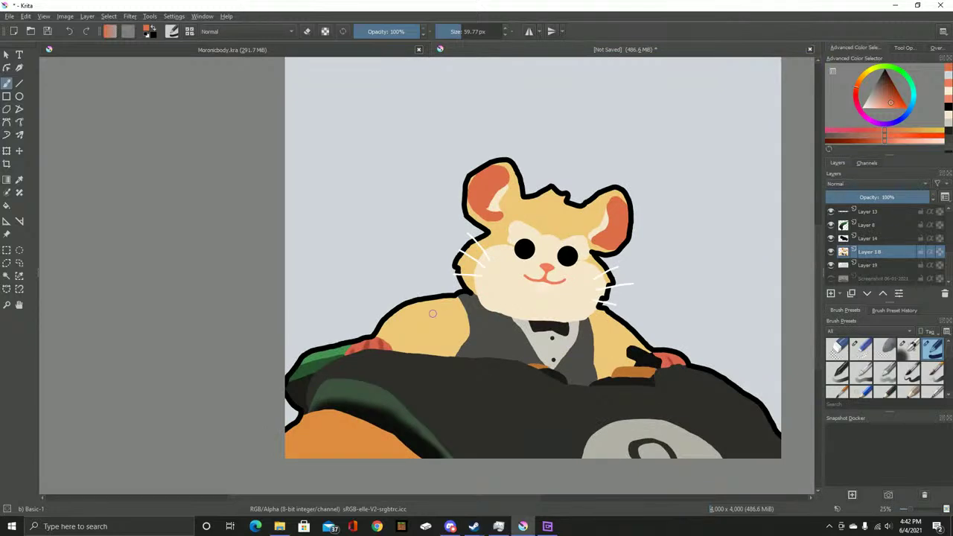
{"action": "scroll", "coordinate": [430, 316], "scroll_direction": "down", "scroll_amount": 1}
{"action": "left_click_drag", "start_coordinate": [611, 196], "coordinate": [598, 229]}
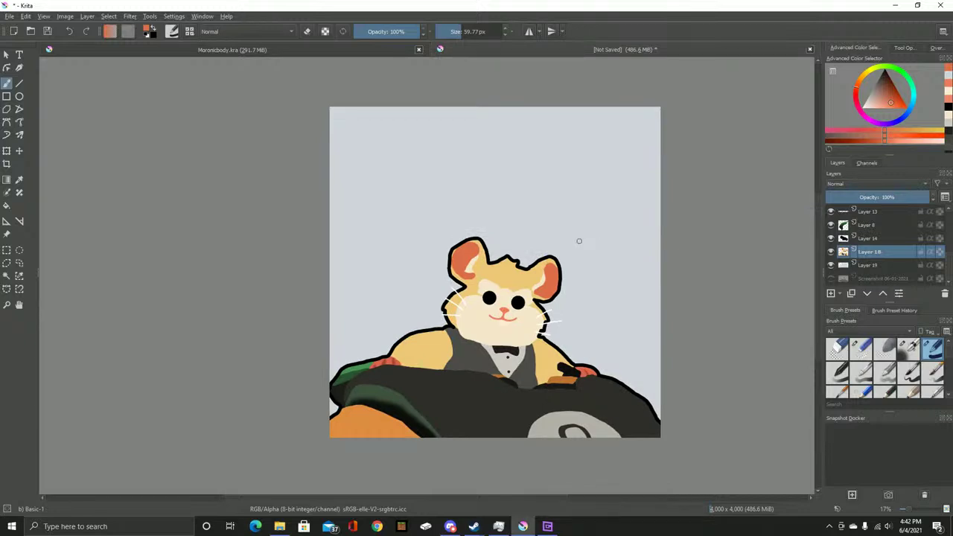
Toggle the grey background layer to check transparency, leave it visible, then choose Save As
{"action": "left_click", "coordinate": [869, 237]}
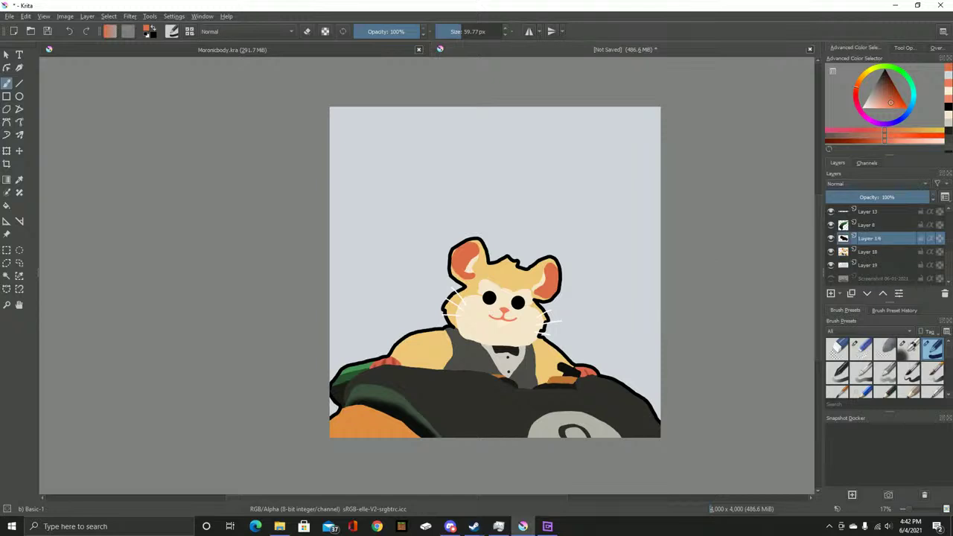
{"action": "left_click", "coordinate": [869, 265]}
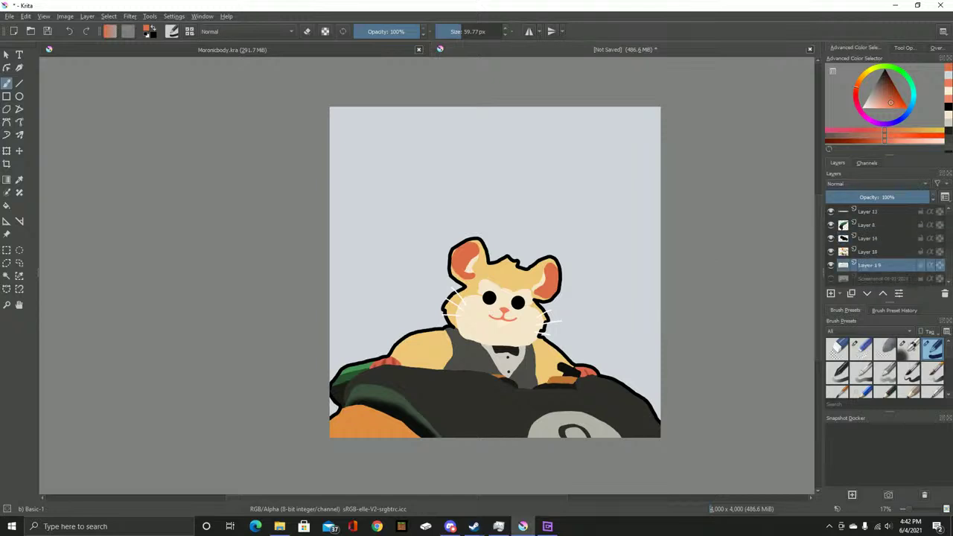
{"action": "left_click", "coordinate": [831, 264]}
{"action": "left_click", "coordinate": [830, 264]}
{"action": "left_click", "coordinate": [830, 264]}
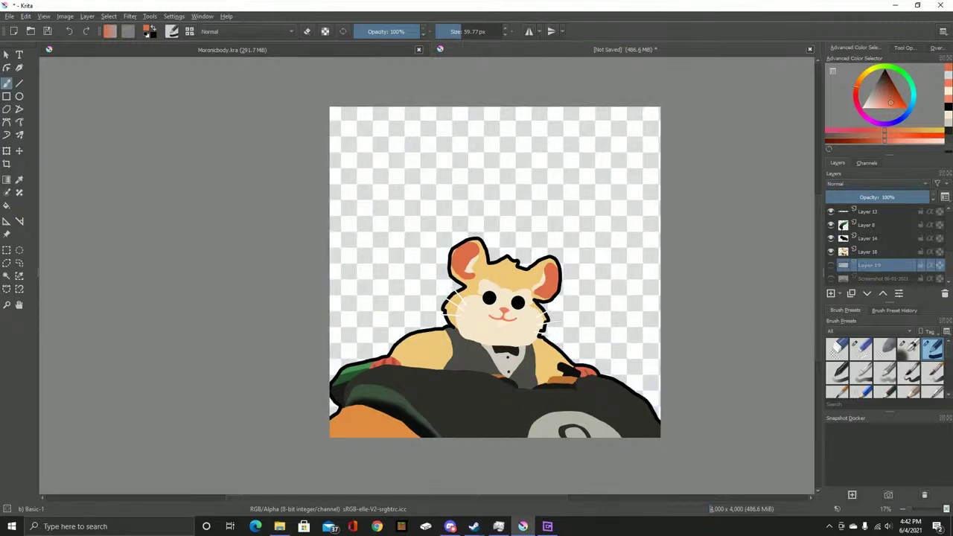
{"action": "left_click", "coordinate": [831, 264]}
{"action": "left_click", "coordinate": [831, 264]}
{"action": "left_click", "coordinate": [830, 264]}
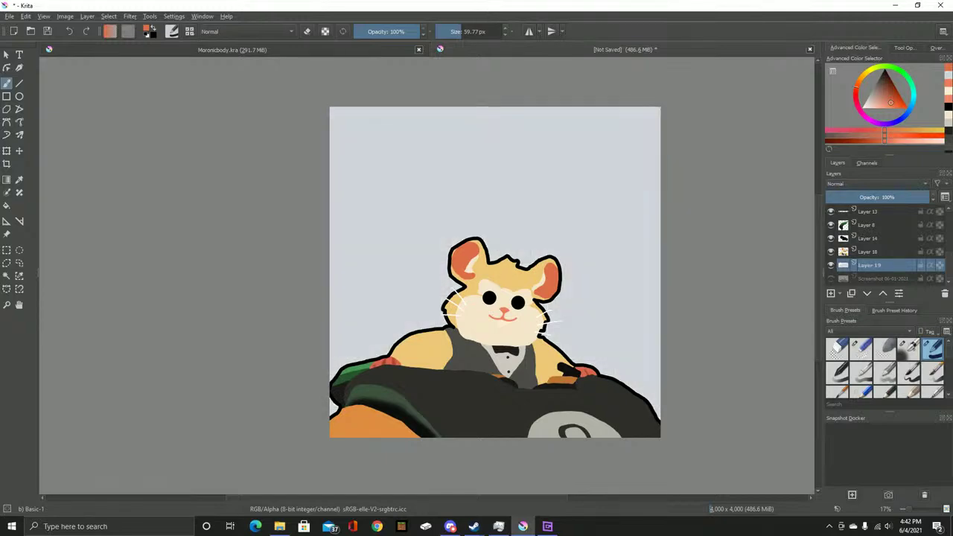
{"action": "left_click", "coordinate": [10, 15]}
{"action": "left_click", "coordinate": [44, 73]}
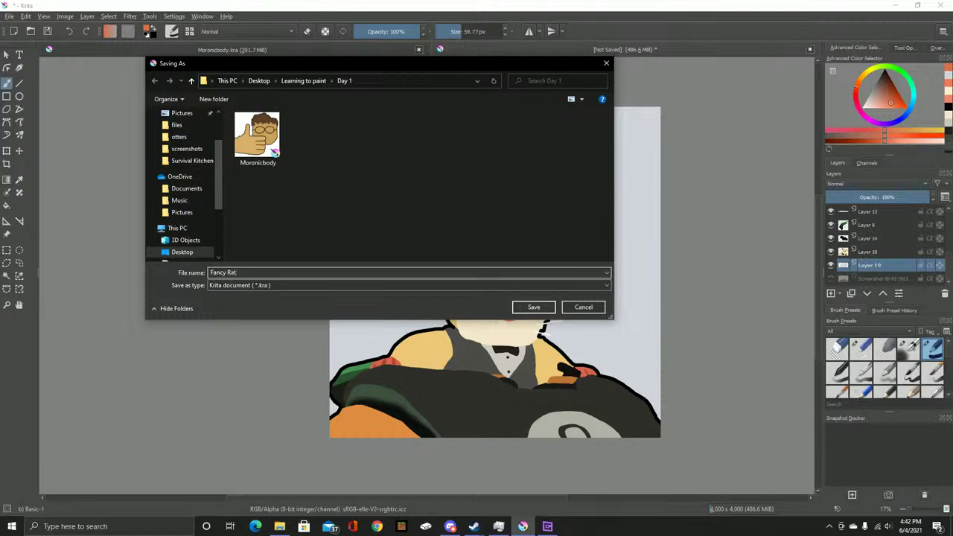
Save the painting as Fancy Rat.kra and export a PNG copy to the Desktop
{"action": "key", "text": "Return"}
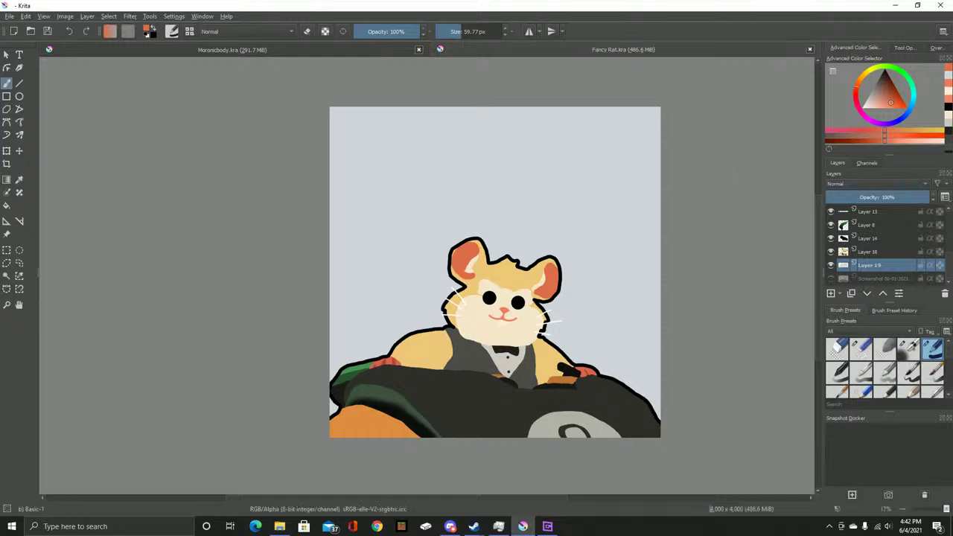
{"action": "key", "text": "alt+f"}
{"action": "key", "text": "Down"}
{"action": "key", "text": "Down"}
{"action": "key", "text": "Down"}
{"action": "key", "text": "Down"}
{"action": "key", "text": "Down"}
{"action": "key", "text": "Down"}
{"action": "key", "text": "Up"}
{"action": "key", "text": "Return"}
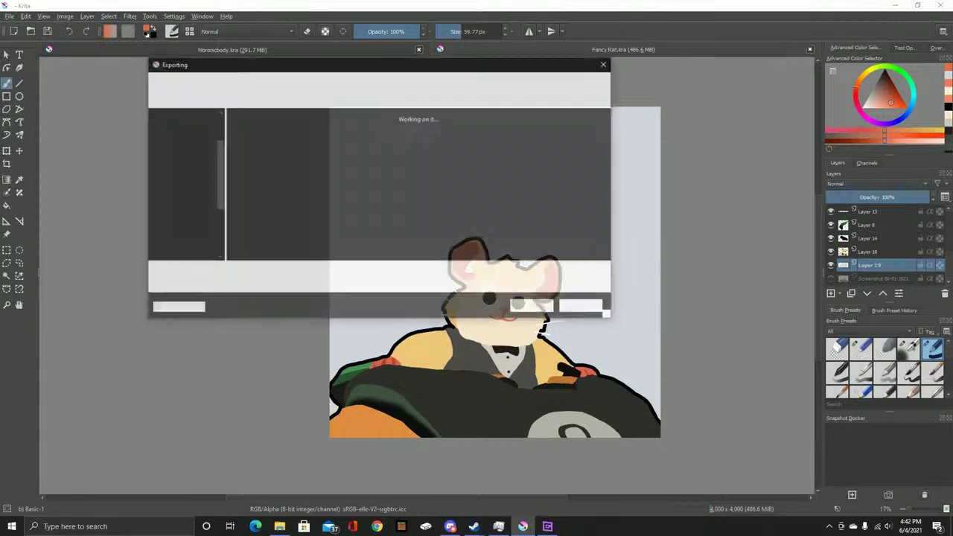
{"action": "key", "text": "Tab"}
{"action": "key", "text": "alt+Down"}
{"action": "key", "text": "Down"}
{"action": "key", "text": "Down"}
{"action": "key", "text": "Down"}
{"action": "key", "text": "Down"}
{"action": "key", "text": "Down"}
{"action": "key", "text": "Down"}
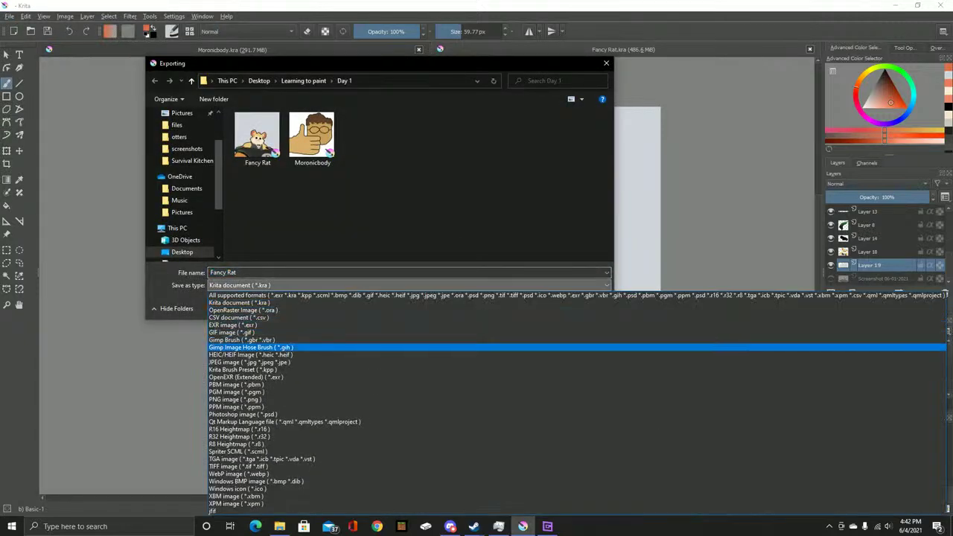
{"action": "key", "text": "Up"}
{"action": "key", "text": "Up"}
{"action": "key", "text": "Up"}
{"action": "key", "text": "Down"}
{"action": "key", "text": "Down"}
{"action": "key", "text": "Down"}
{"action": "key", "text": "Down"}
{"action": "key", "text": "Down"}
{"action": "key", "text": "Down"}
{"action": "key", "text": "Down"}
{"action": "key", "text": "Down"}
{"action": "key", "text": "Down"}
{"action": "key", "text": "Down"}
{"action": "key", "text": "Down"}
{"action": "key", "text": "Up"}
{"action": "key", "text": "Return"}
{"action": "left_click", "coordinate": [182, 251]}
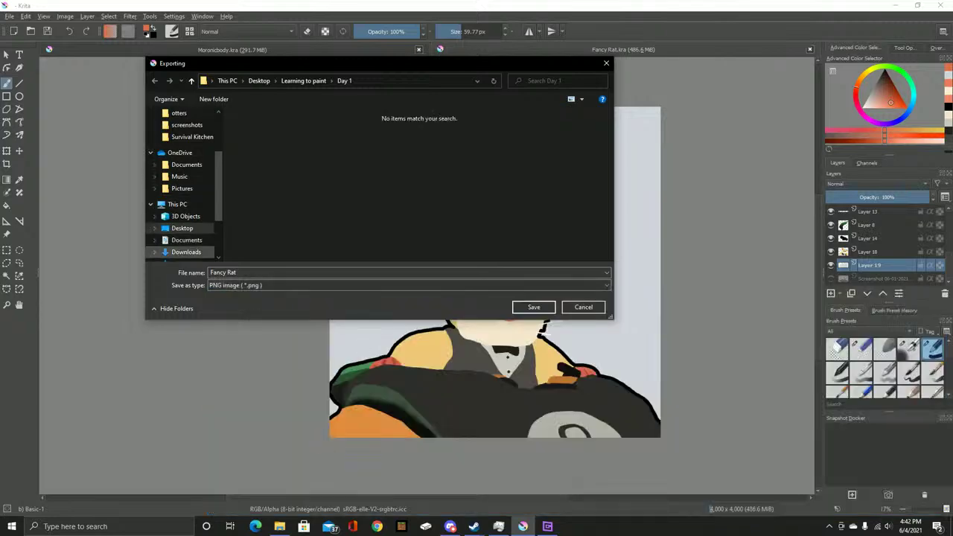
{"action": "key", "text": "Return"}
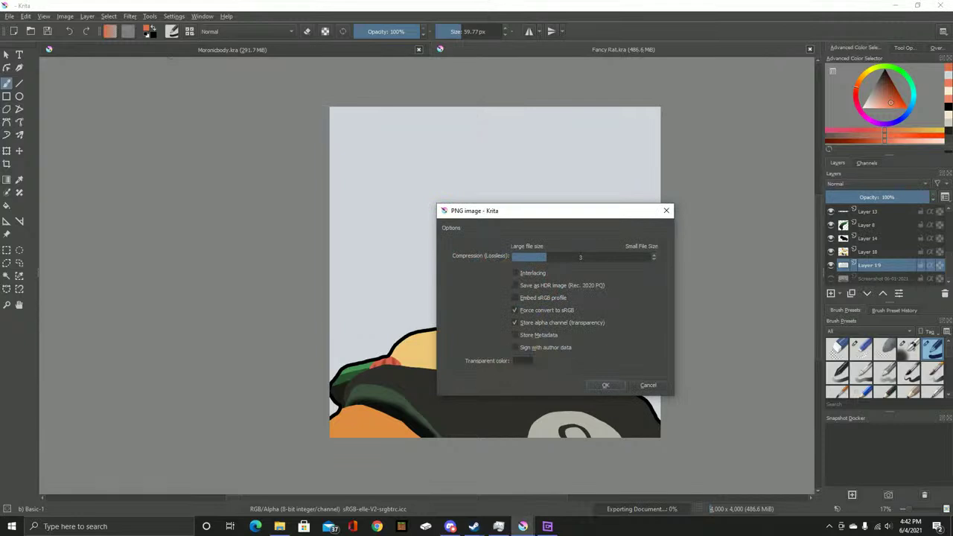
{"action": "key", "text": "Return"}
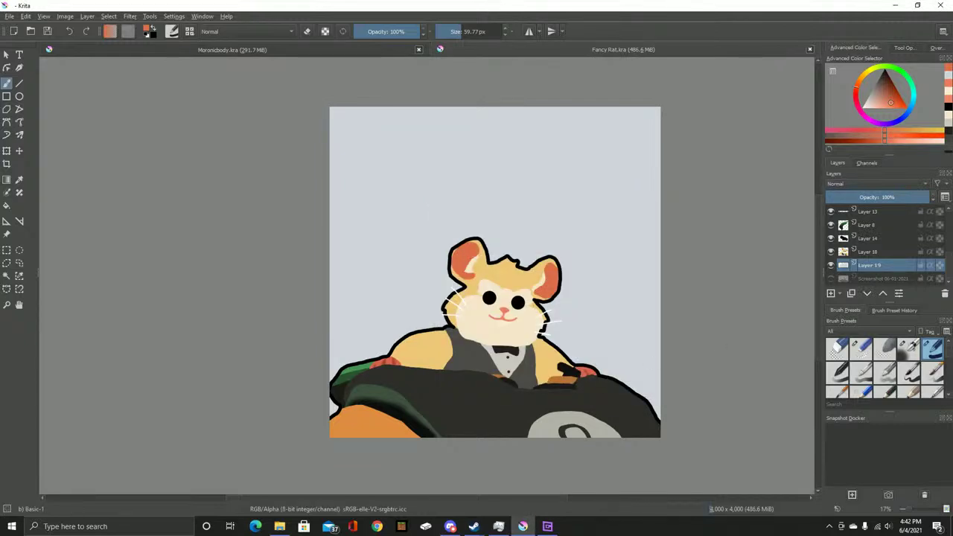
Hide the background layer and export a second PNG named 'Fancy Rat 2' instead of replacing the first
{"action": "left_click", "coordinate": [831, 265]}
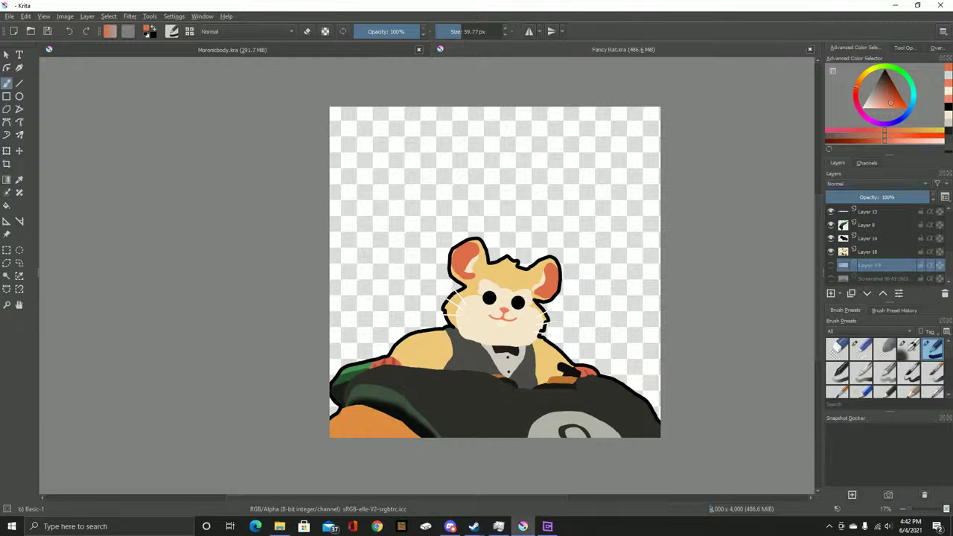
{"action": "left_click", "coordinate": [9, 15]}
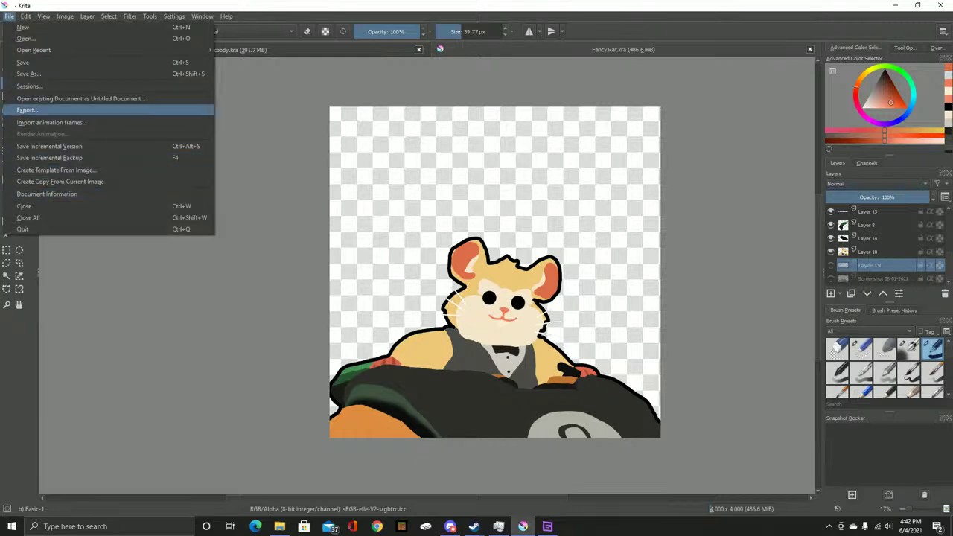
{"action": "left_click", "coordinate": [26, 111]}
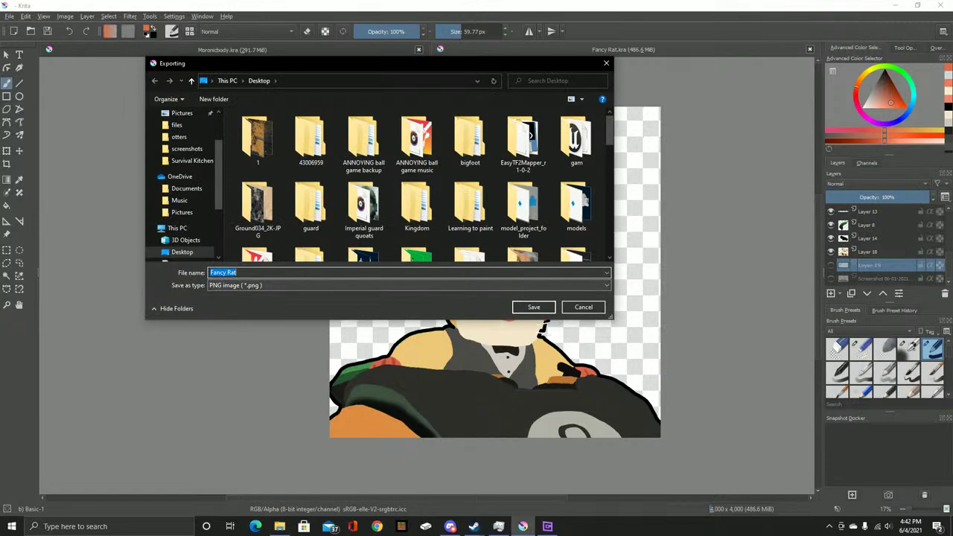
{"action": "key", "text": "Return"}
{"action": "key", "text": "Return"}
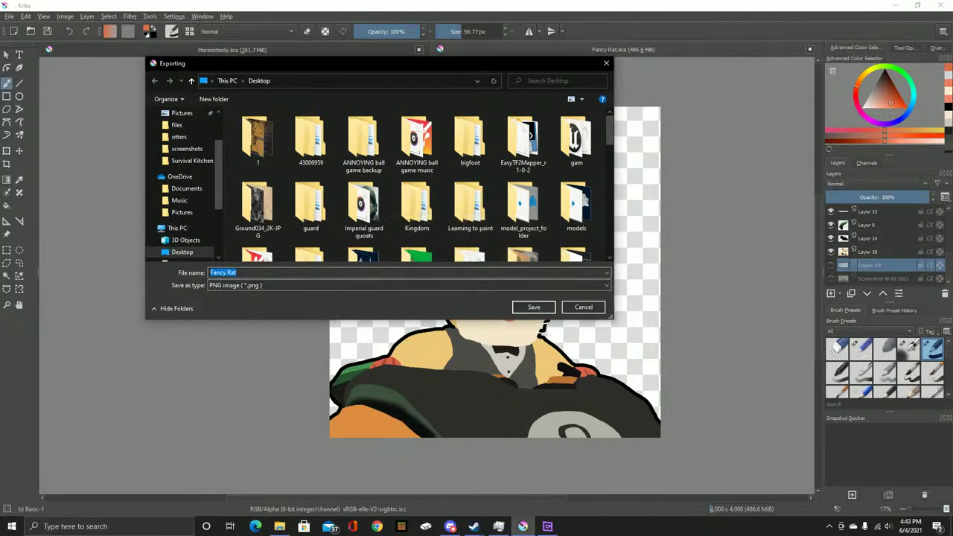
{"action": "key", "text": "BackSpace"}
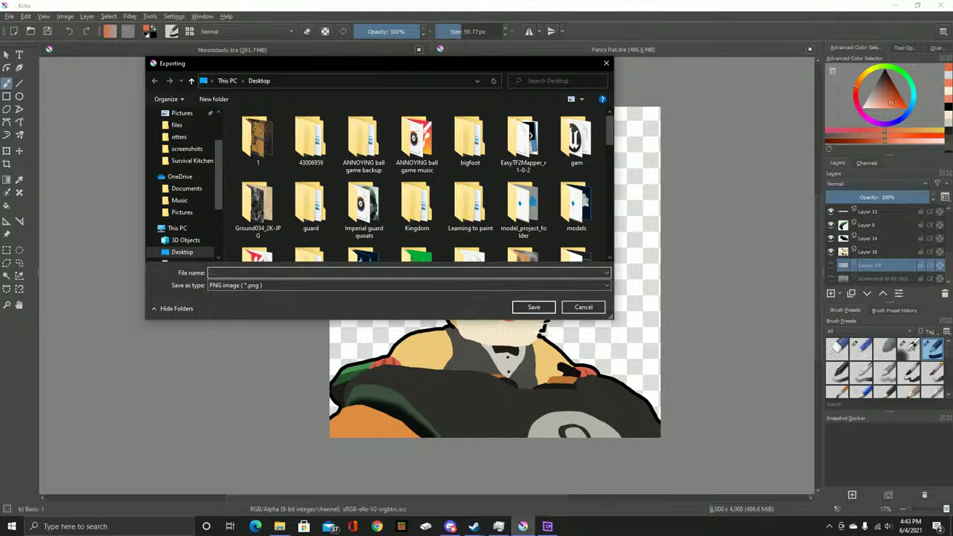
{"action": "type", "text": "Fancy Rat 2"}
{"action": "left_click", "coordinate": [533, 307]}
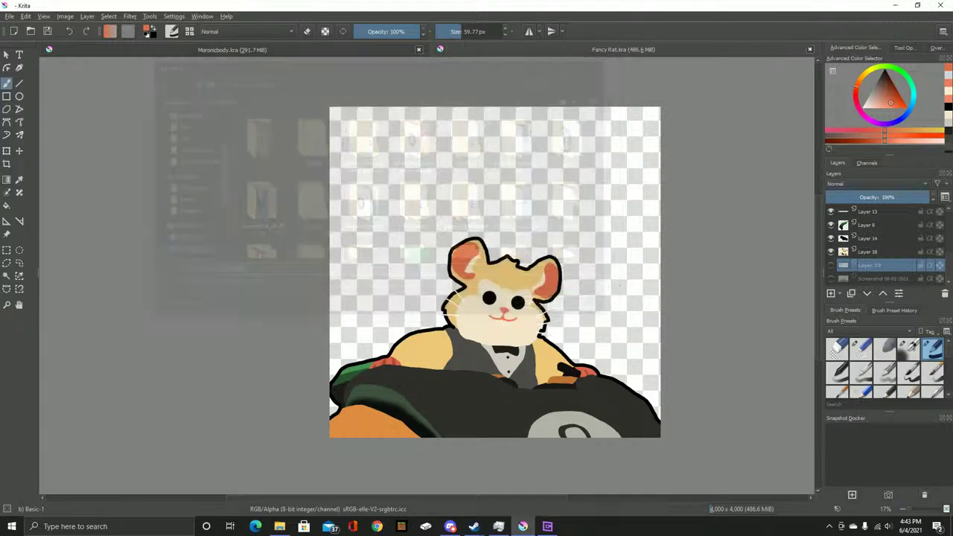
Accept the PNG options to finish Fancy Rat 2.png, then pause the Steam music player
{"action": "left_click", "coordinate": [605, 384]}
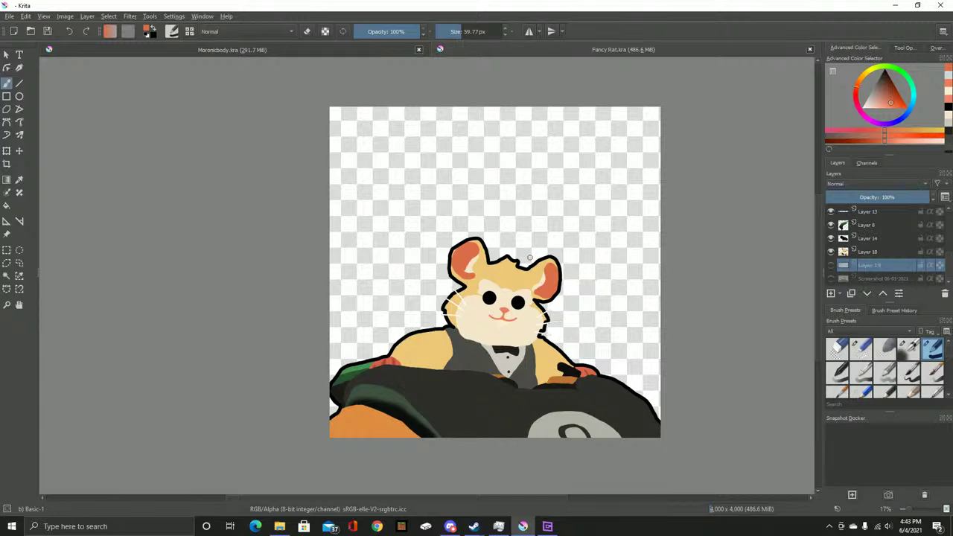
{"action": "mouse_move", "coordinate": [473, 526]}
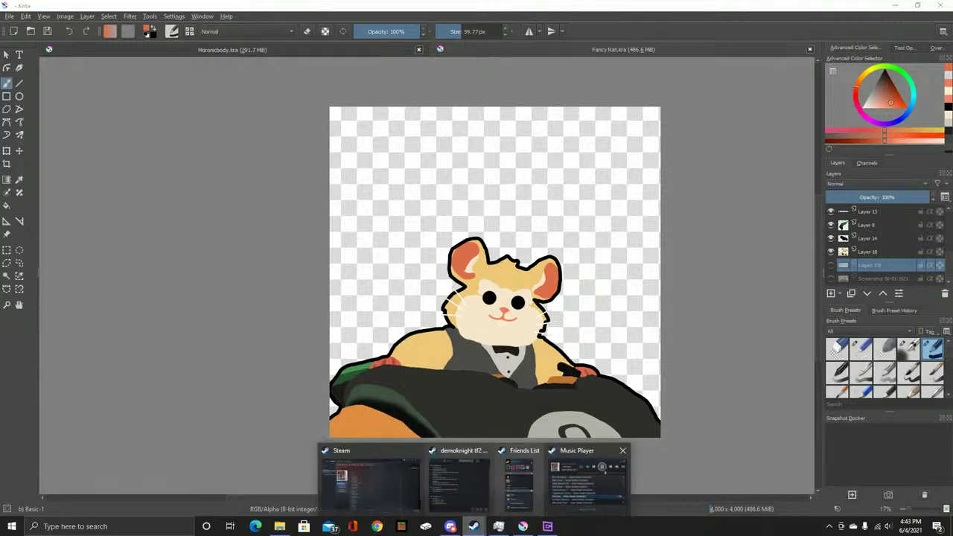
{"action": "left_click", "coordinate": [591, 480]}
{"action": "left_click", "coordinate": [533, 218]}
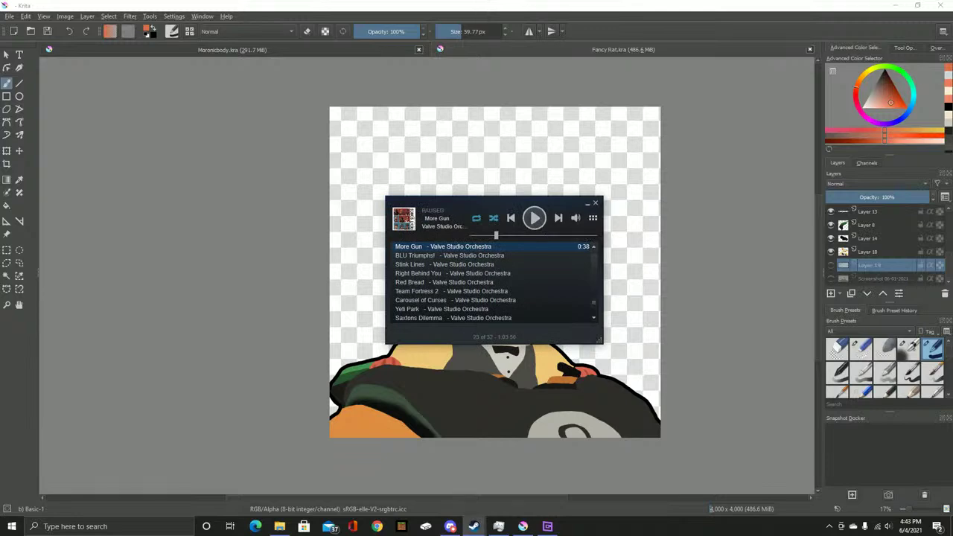